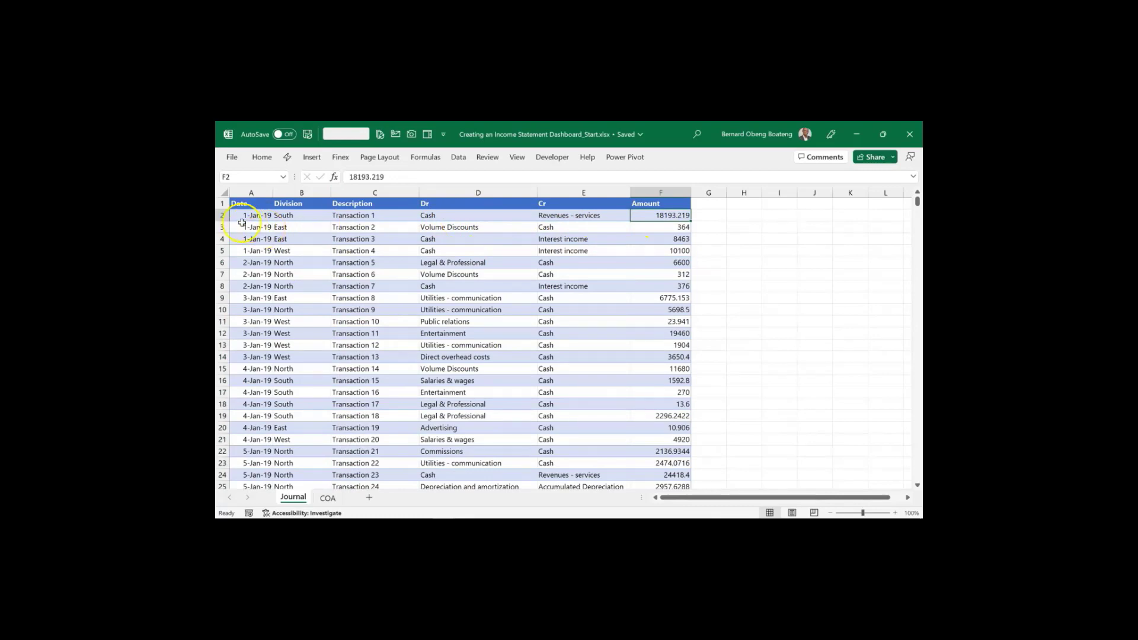
Examine the first transactions on the Journal sheet and each column of the COA sheet, from Account Code to Account Group
click(221, 215)
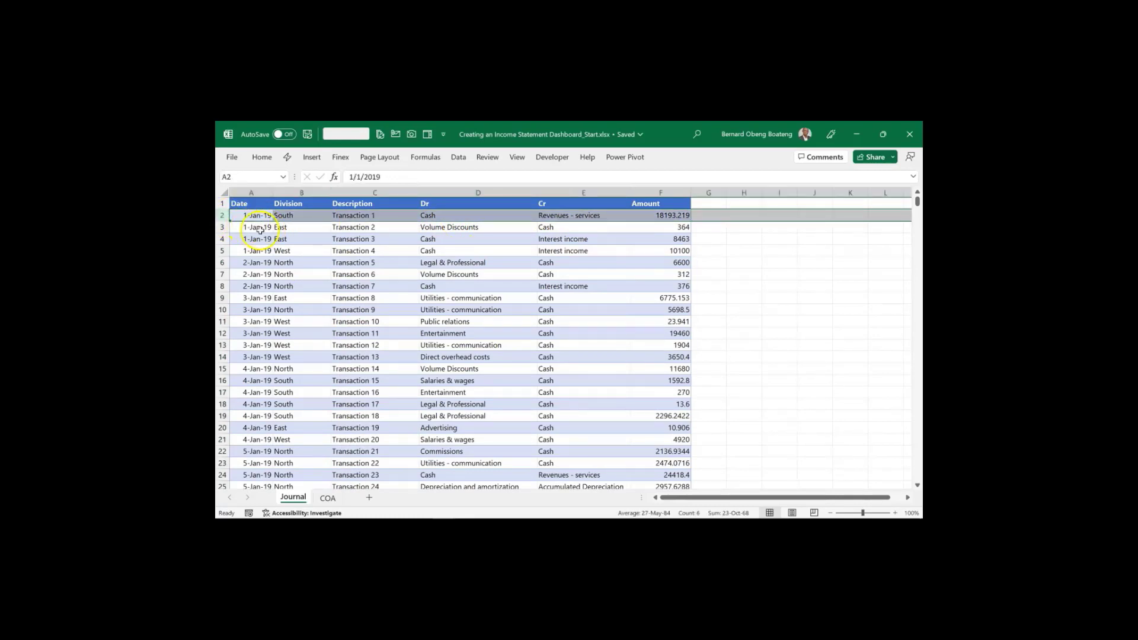
click(222, 227)
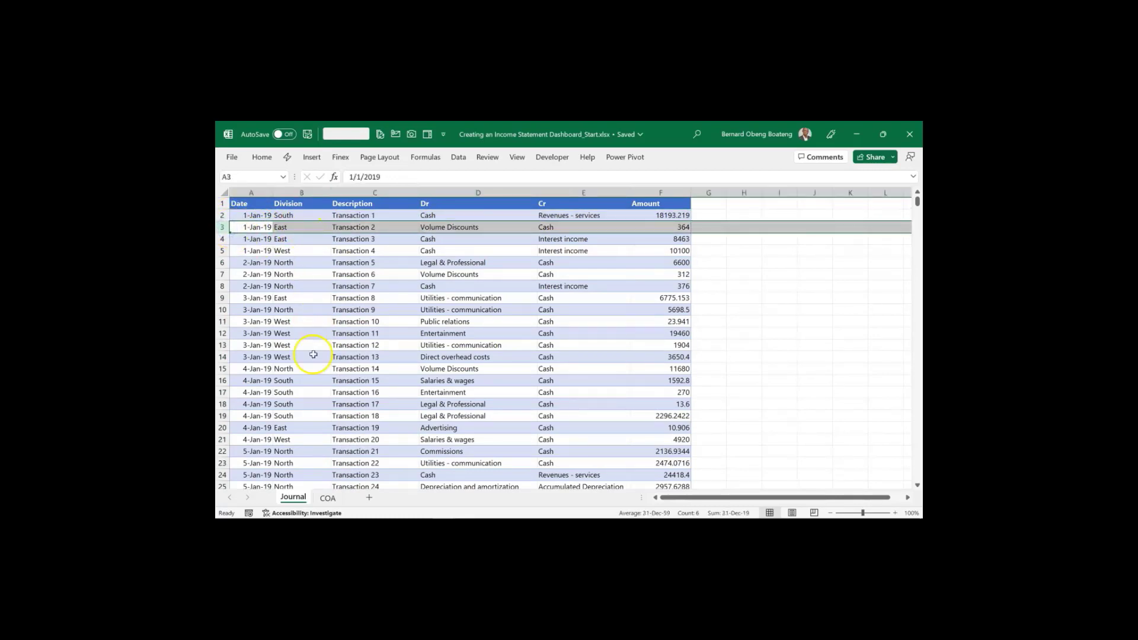
click(329, 499)
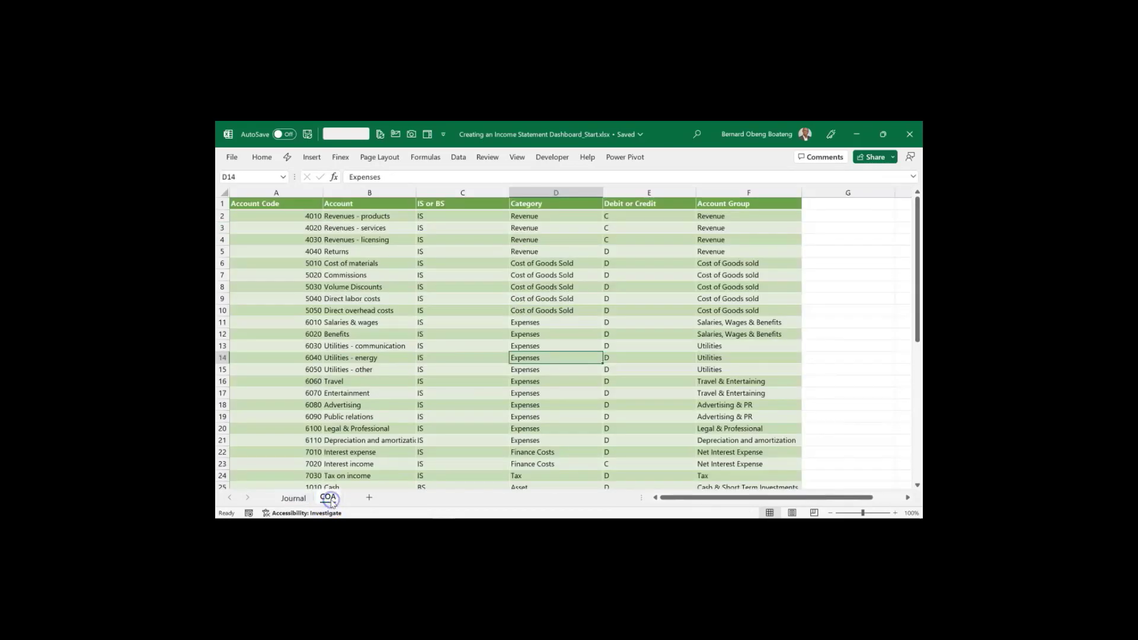
click(437, 325)
click(311, 194)
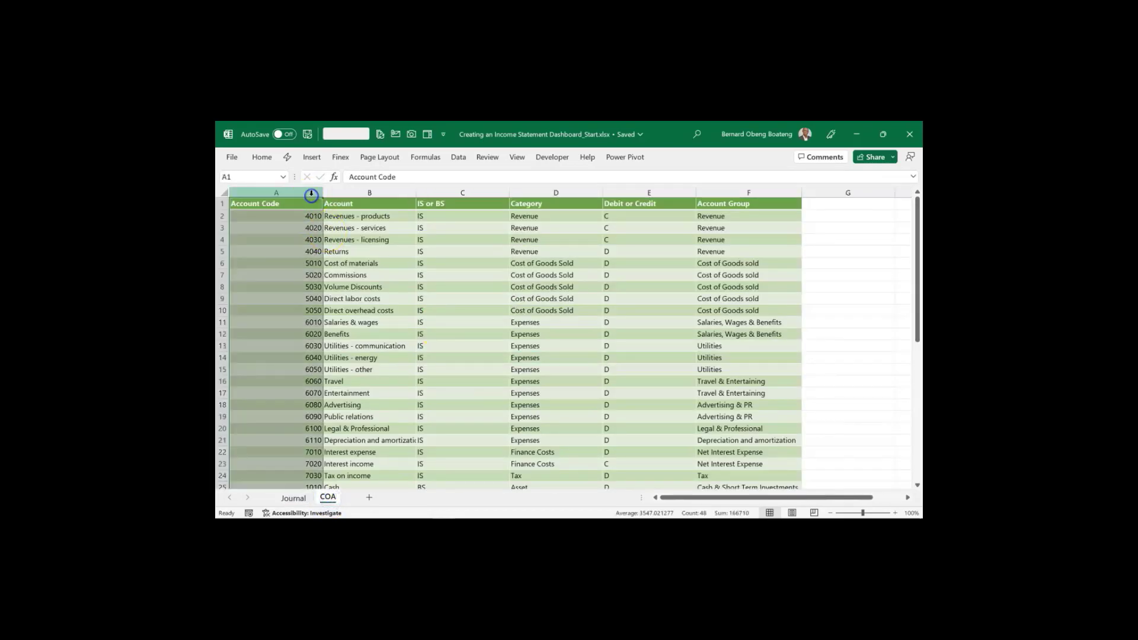
click(357, 192)
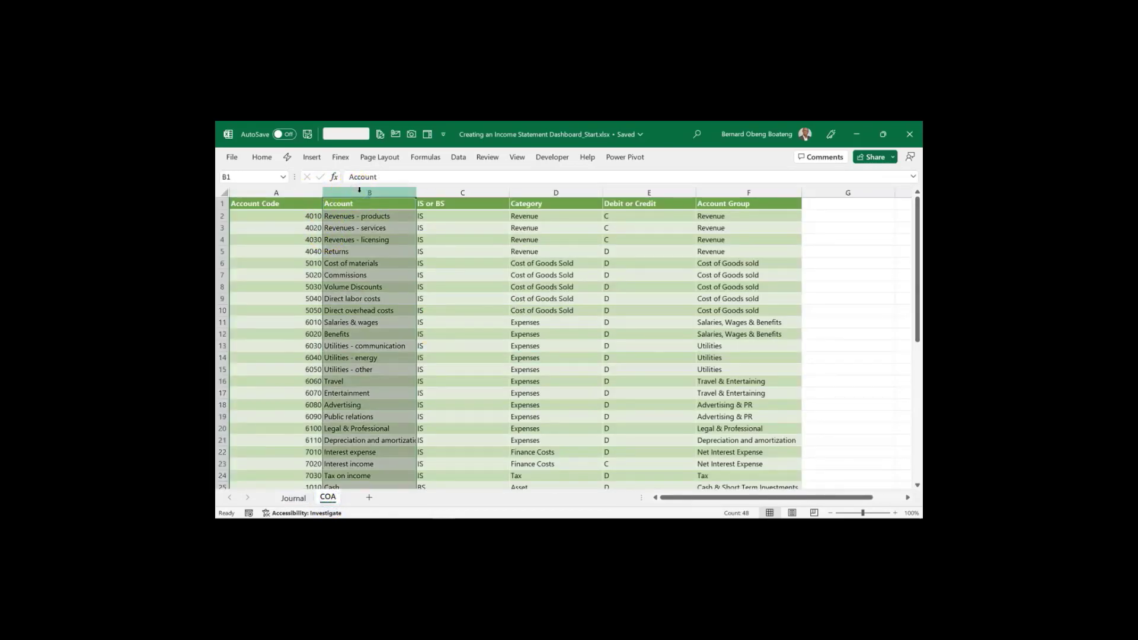
click(446, 190)
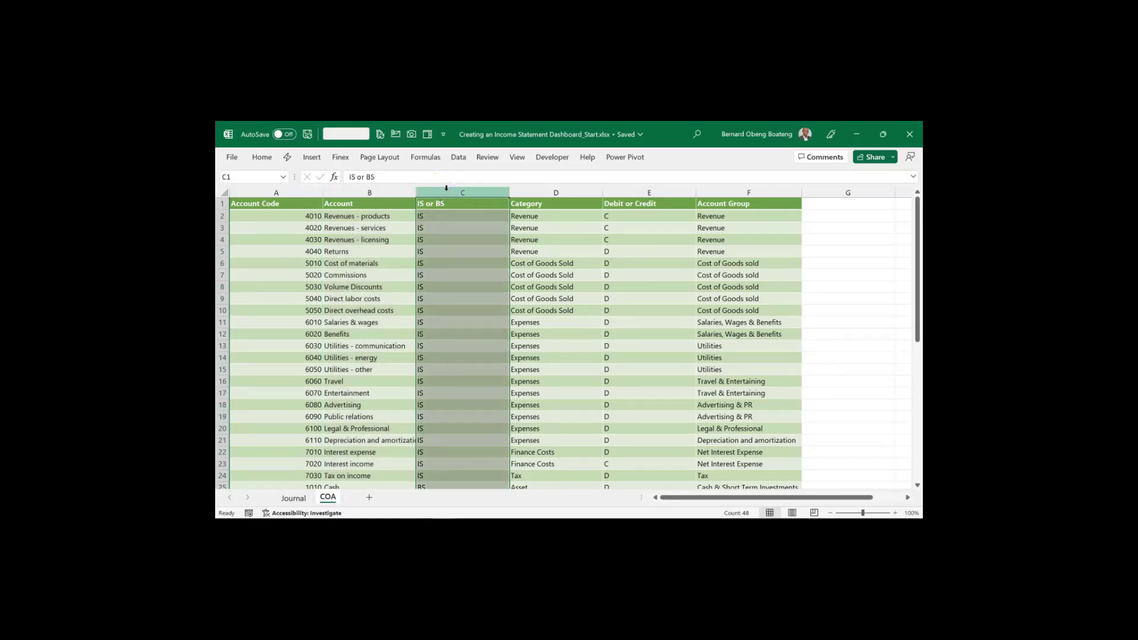
click(546, 190)
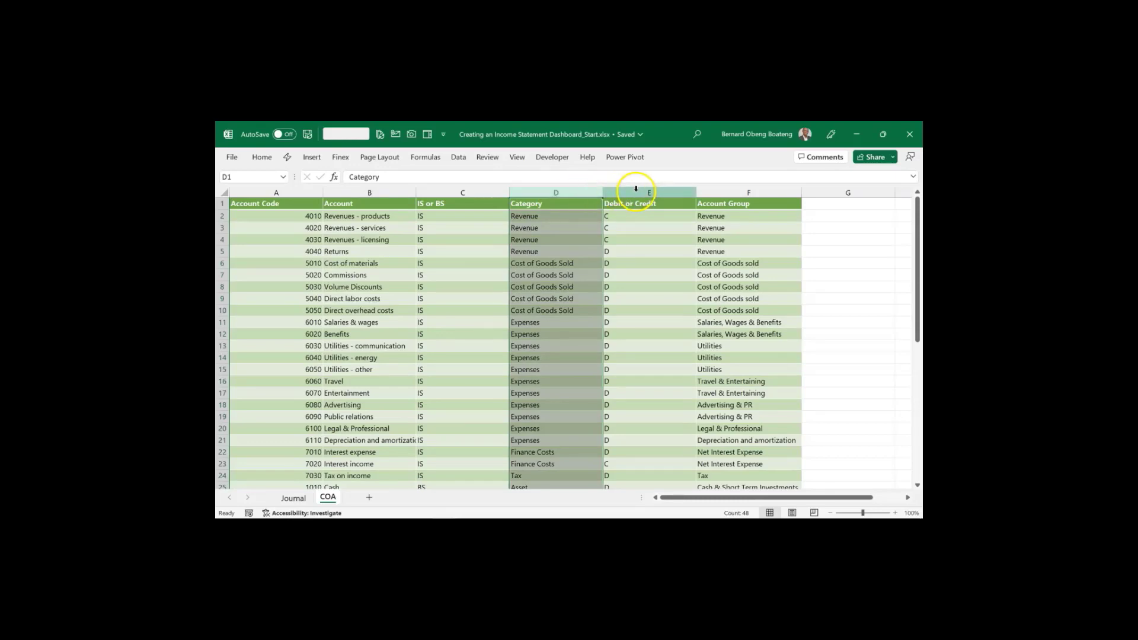
click(635, 189)
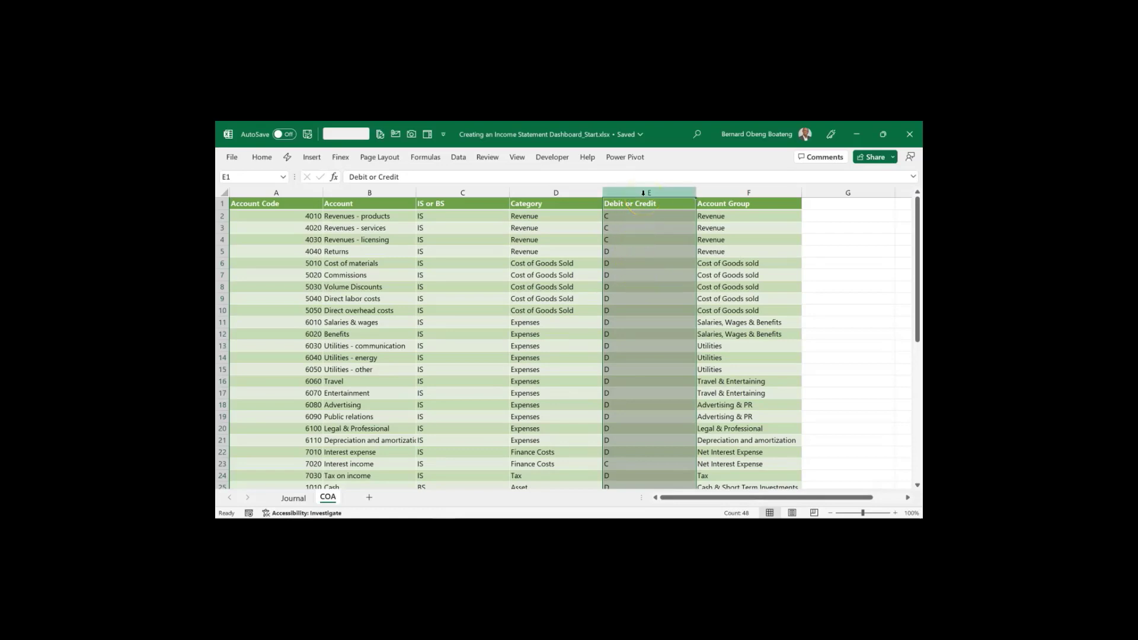
click(728, 191)
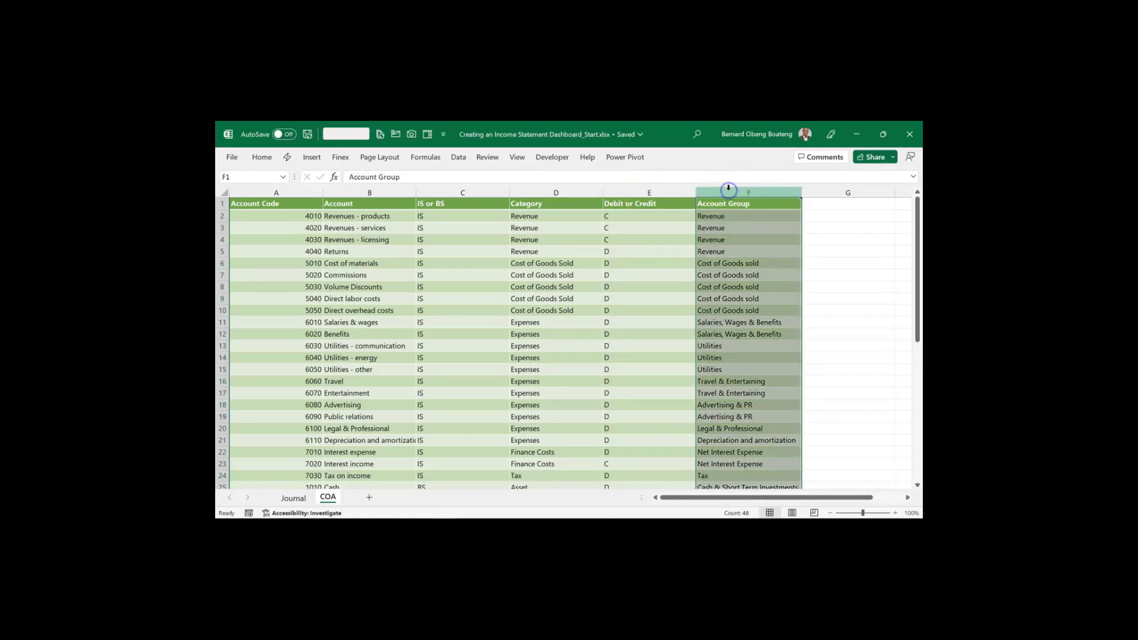
click(512, 325)
Convert the transaction data on the Journal sheet into a table with headers
click(292, 498)
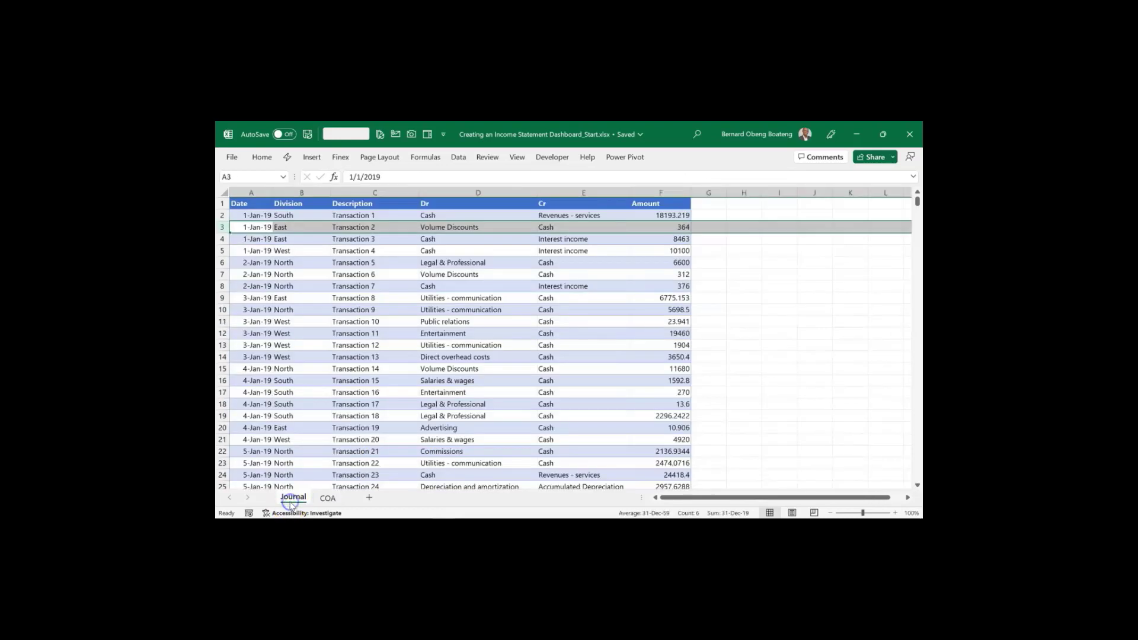
click(417, 403)
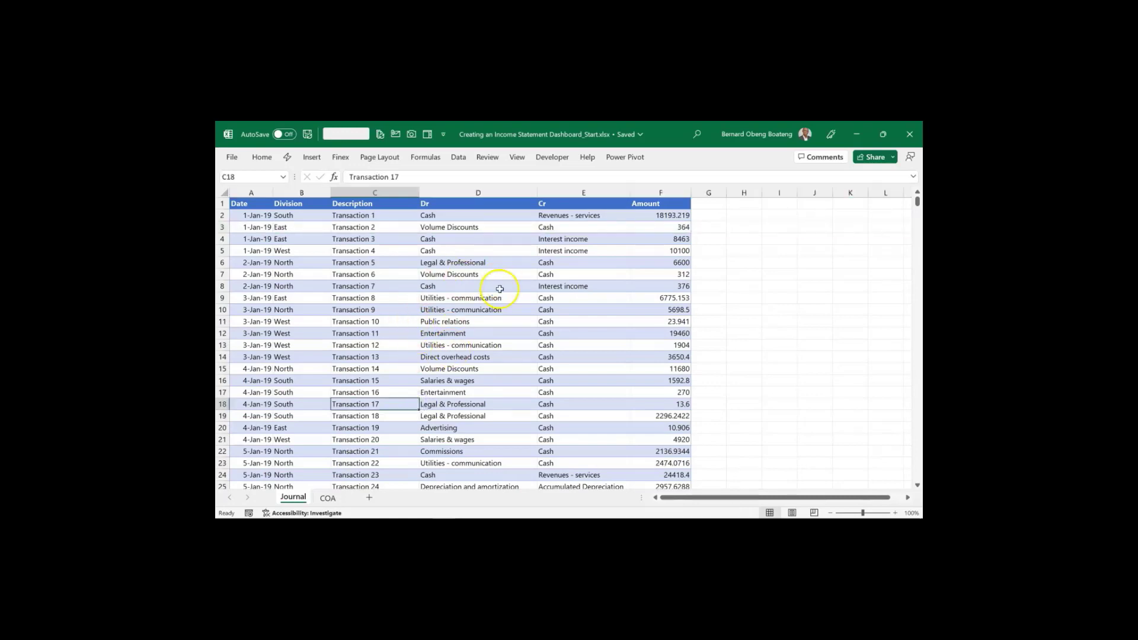
click(449, 252)
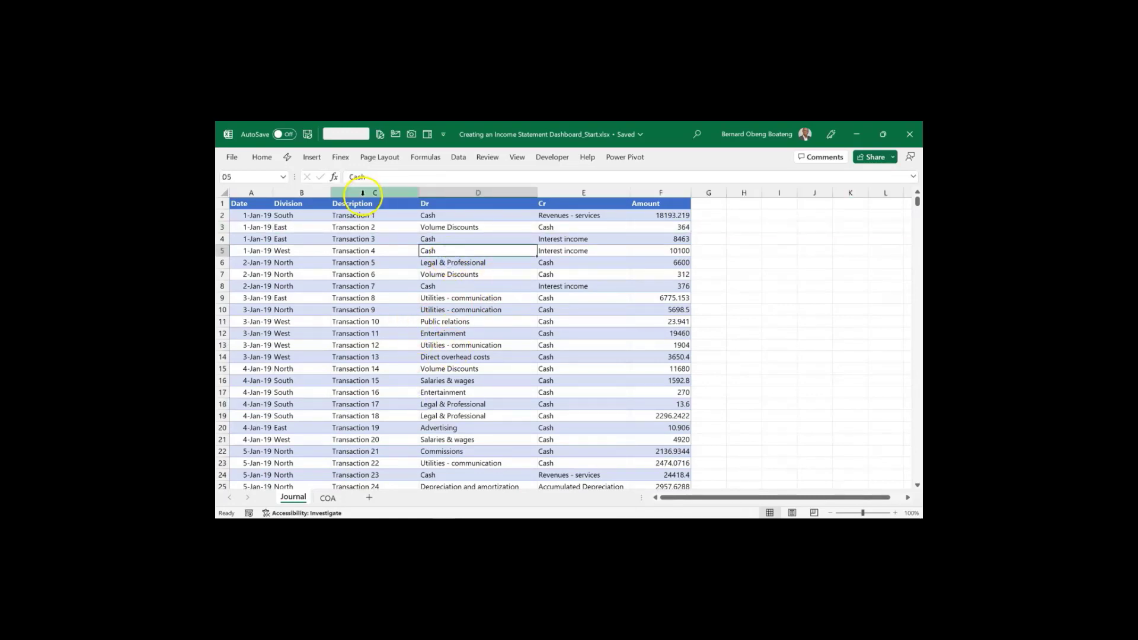
click(311, 157)
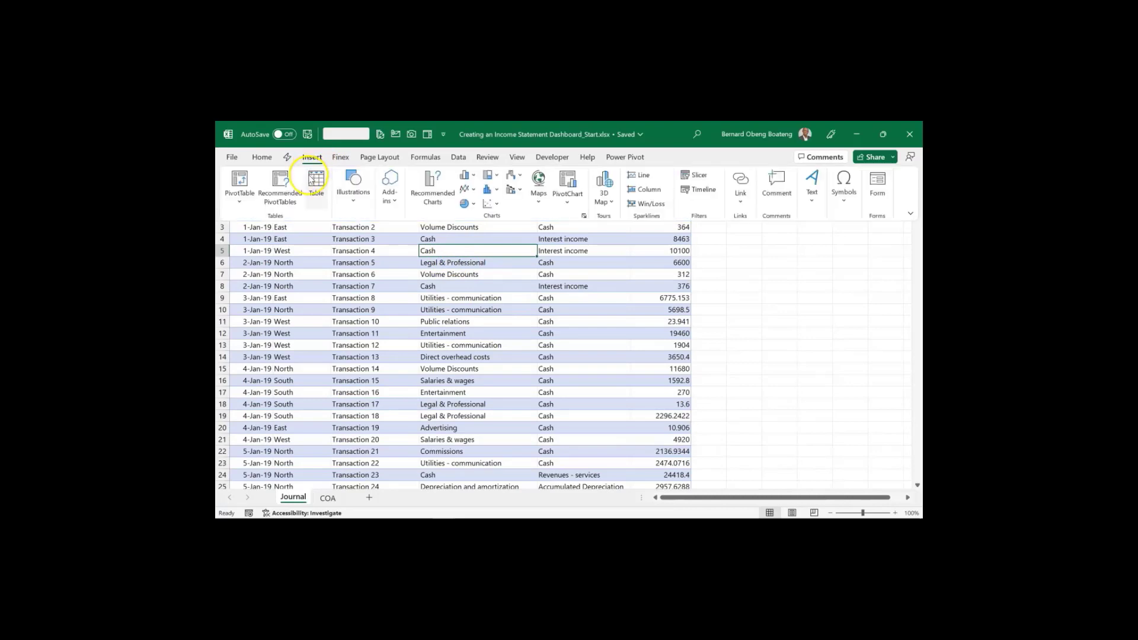
click(314, 180)
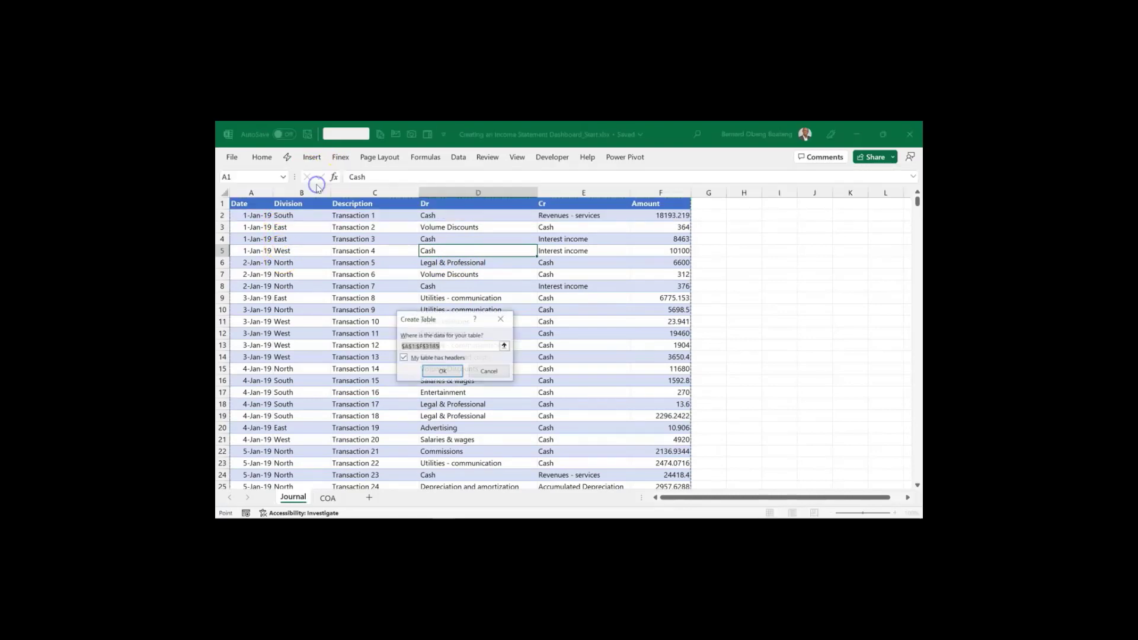
click(438, 371)
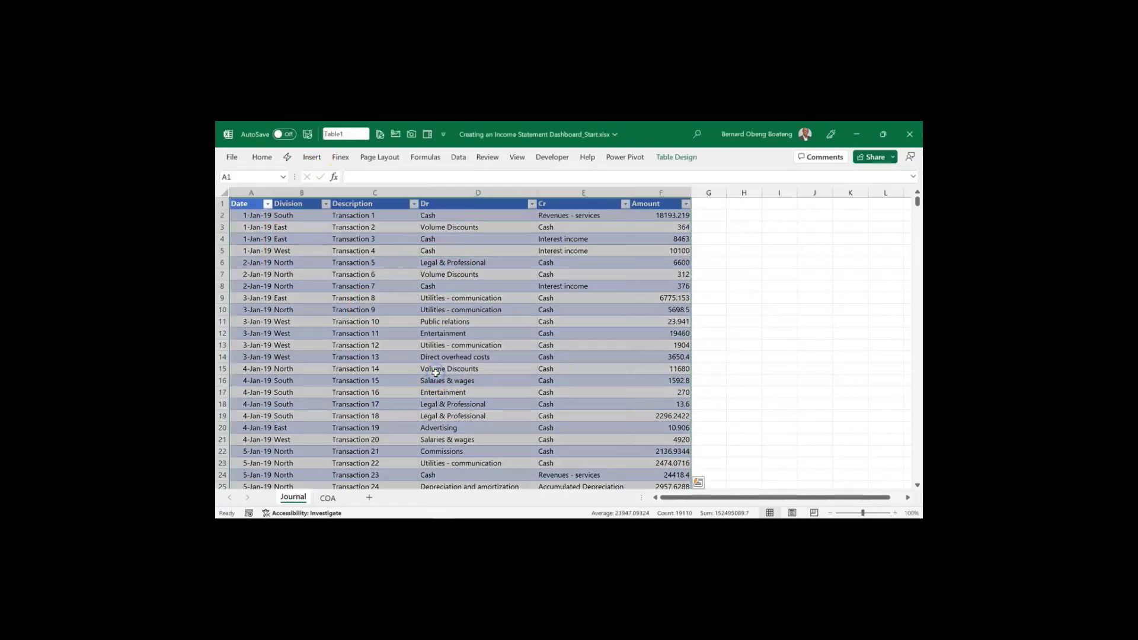
Rename the transactions table as Journal
click(677, 158)
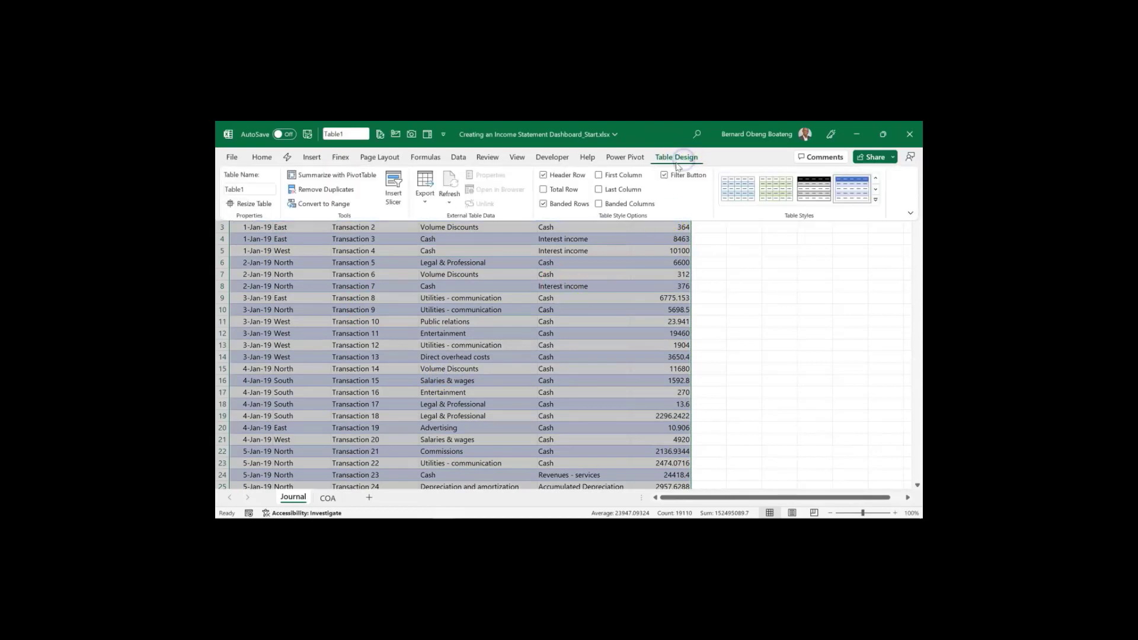
click(269, 191)
key(BackSpace)
click(300, 276)
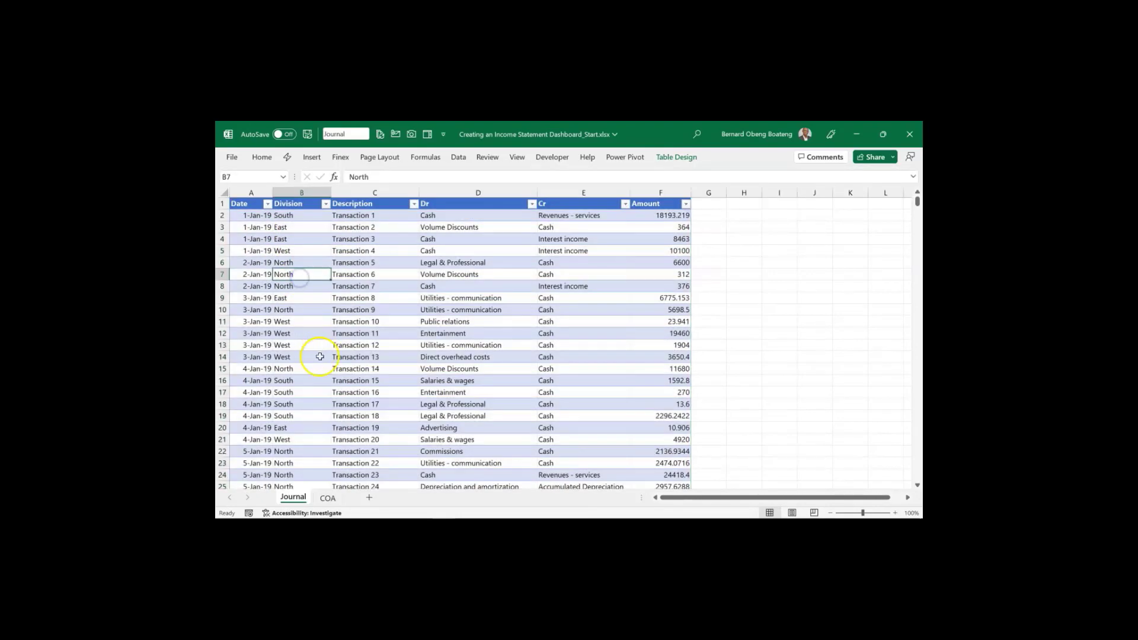
Convert the chart of accounts on the COA sheet into a table with headers
click(327, 498)
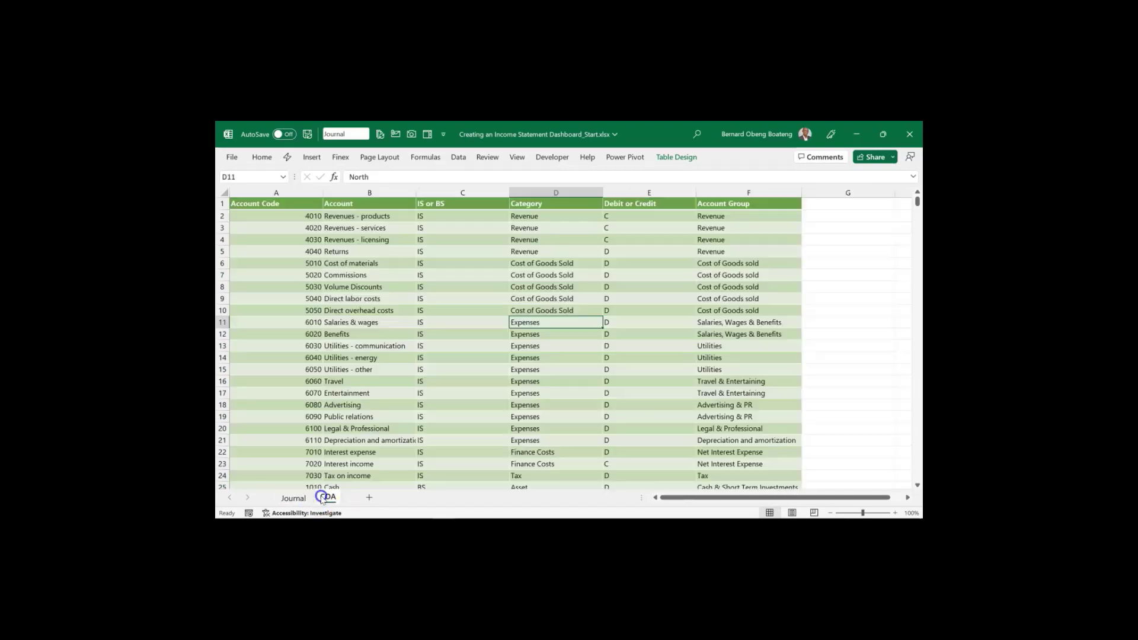
click(389, 359)
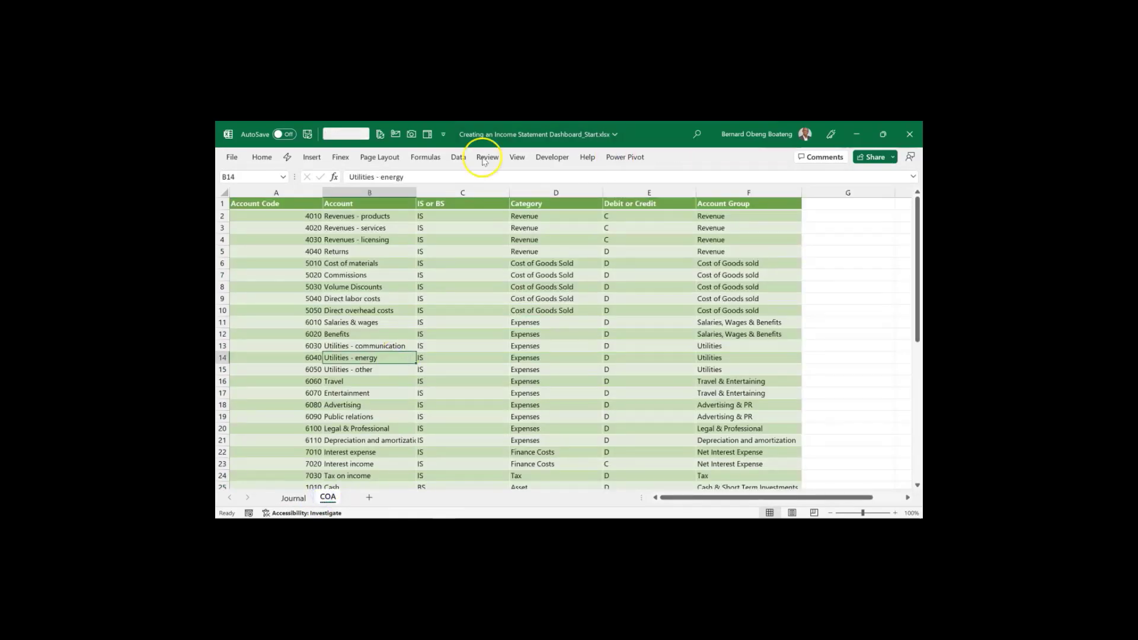
key(ctrl+t)
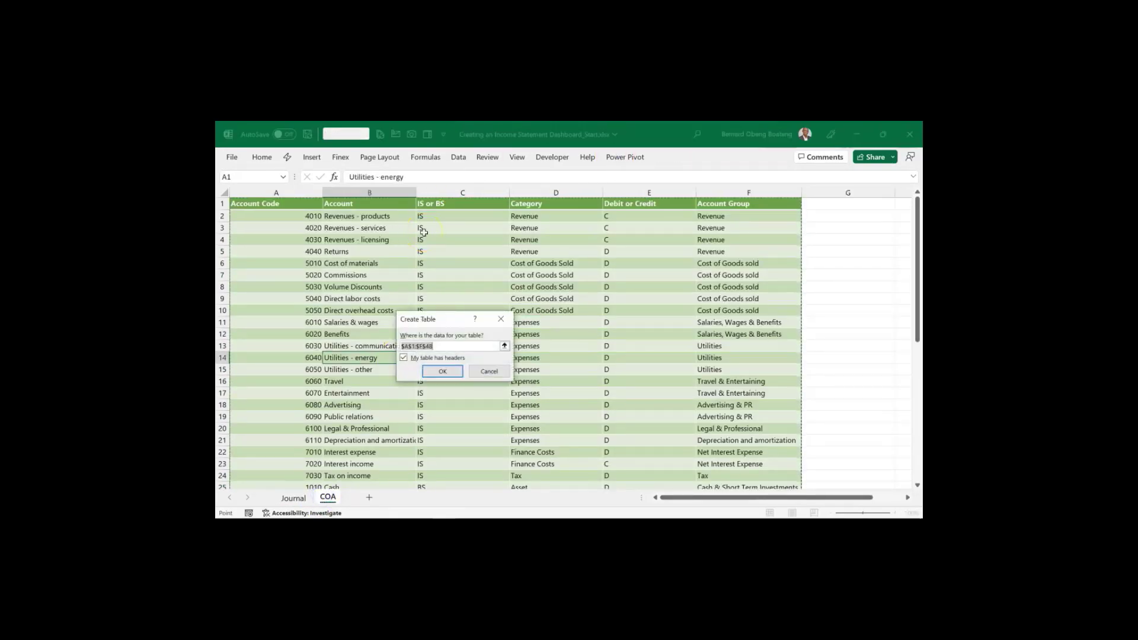
click(435, 370)
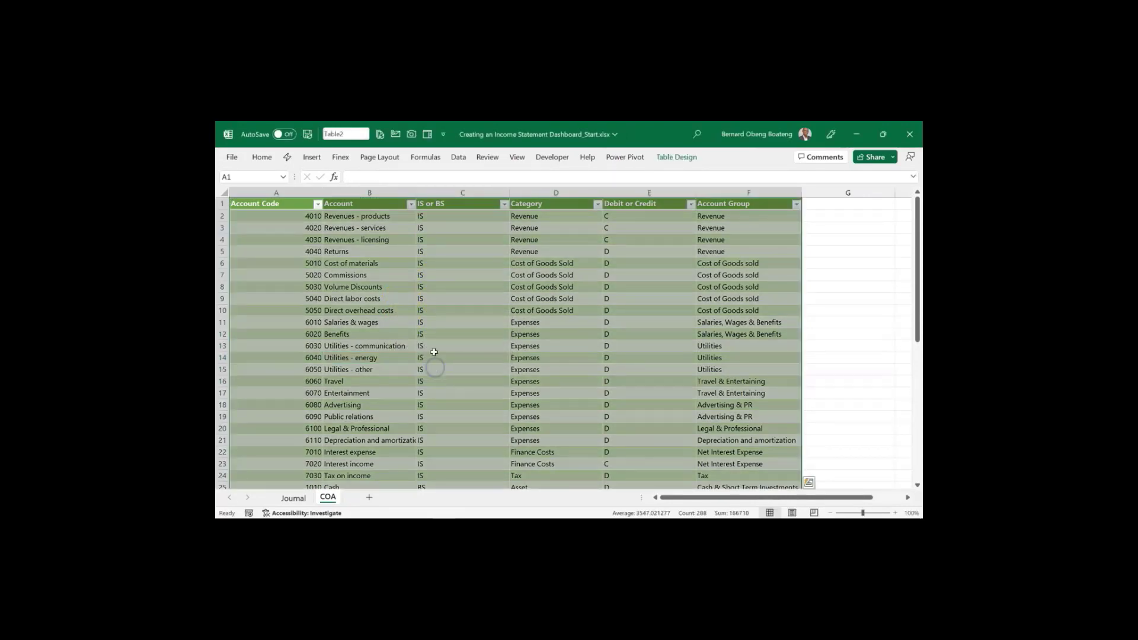
Rename the chart of accounts table as COA
click(676, 157)
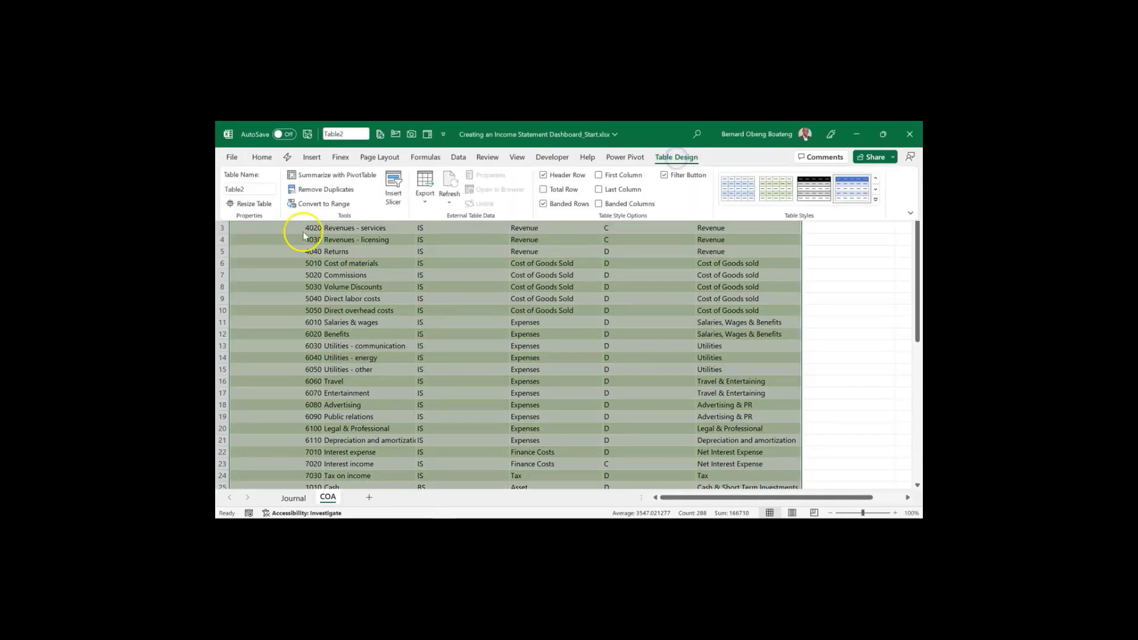
click(255, 188)
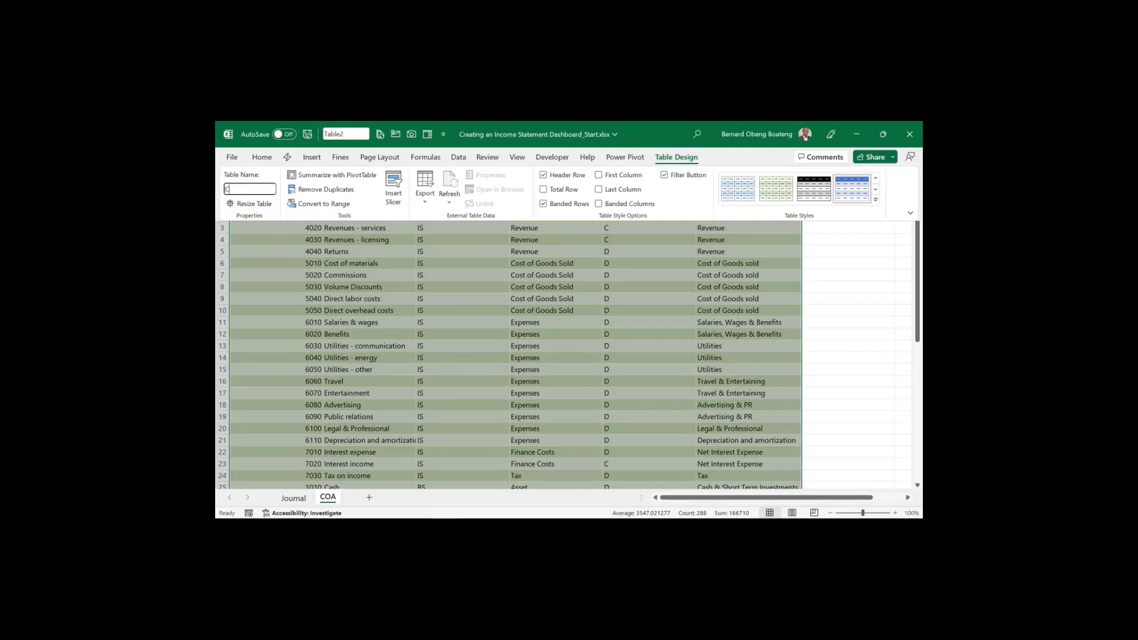
key(Return)
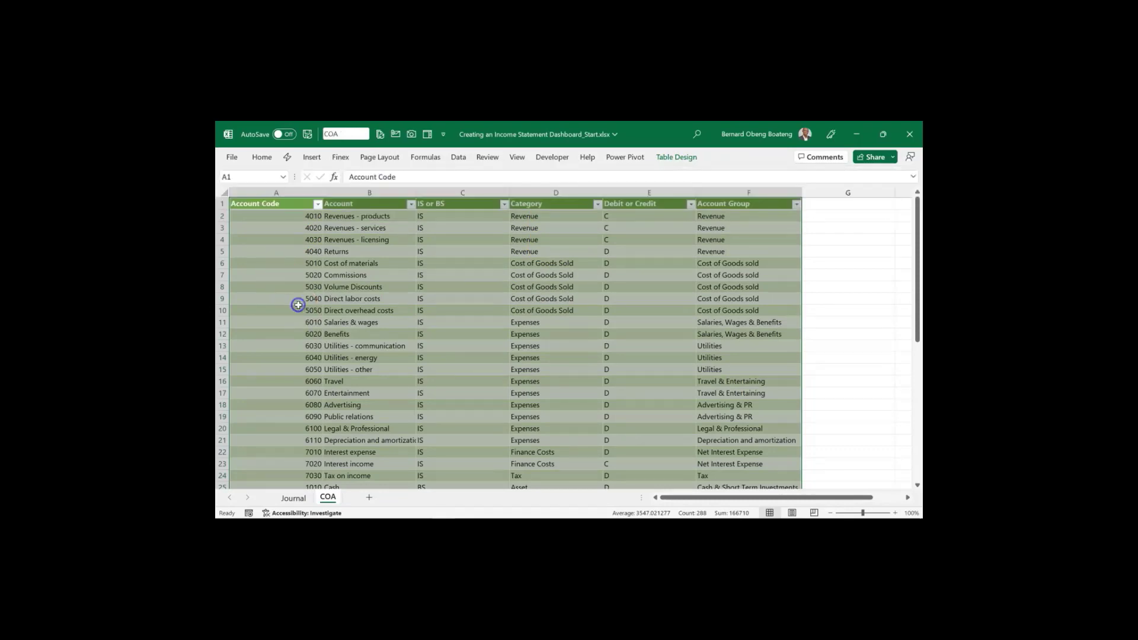
click(298, 306)
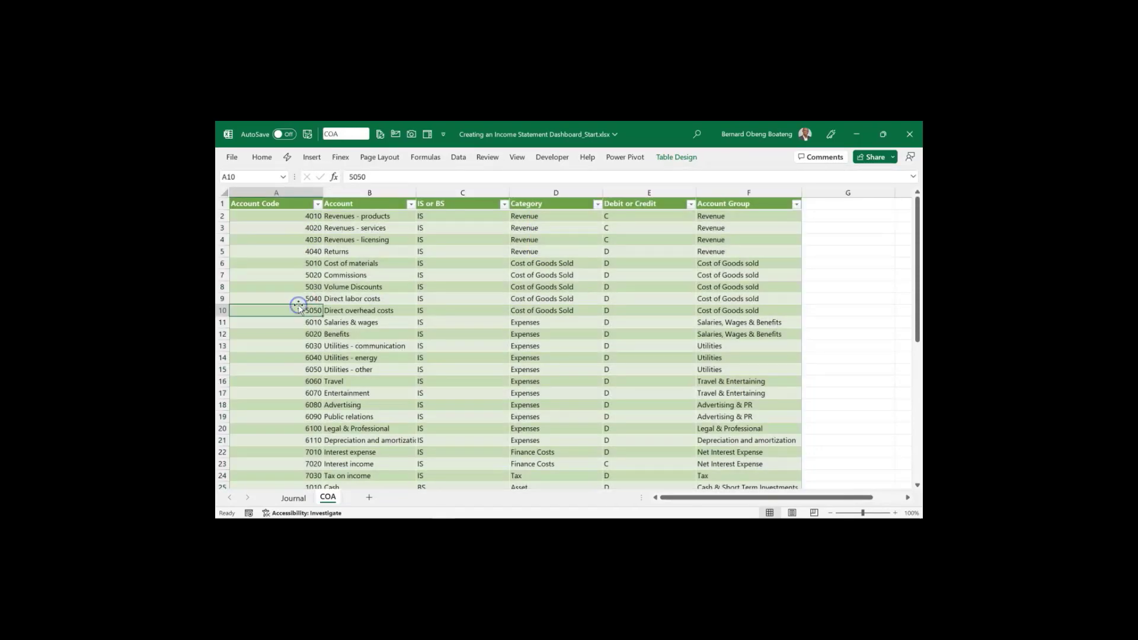
Load the Journal table into the Power Query Editor as a new query
click(293, 498)
click(382, 350)
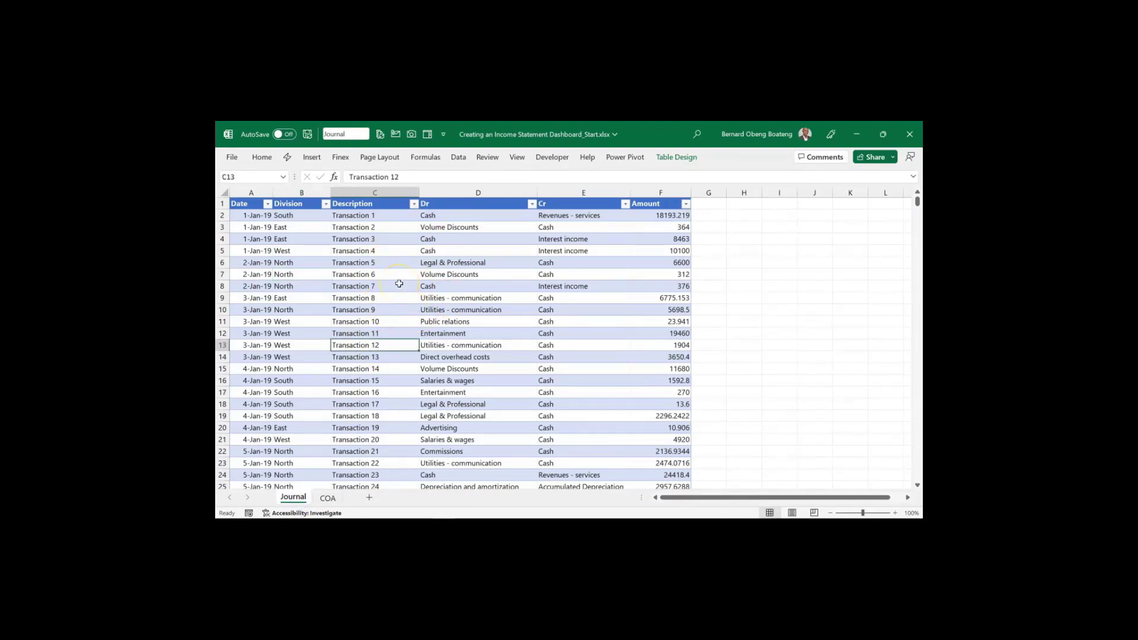
click(457, 159)
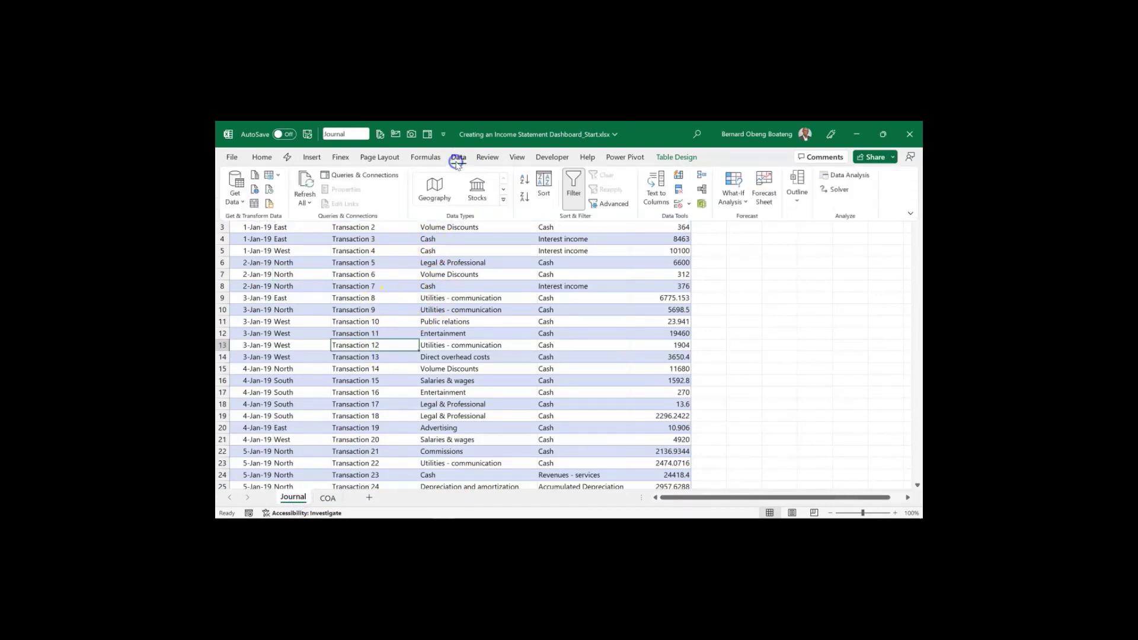
click(257, 205)
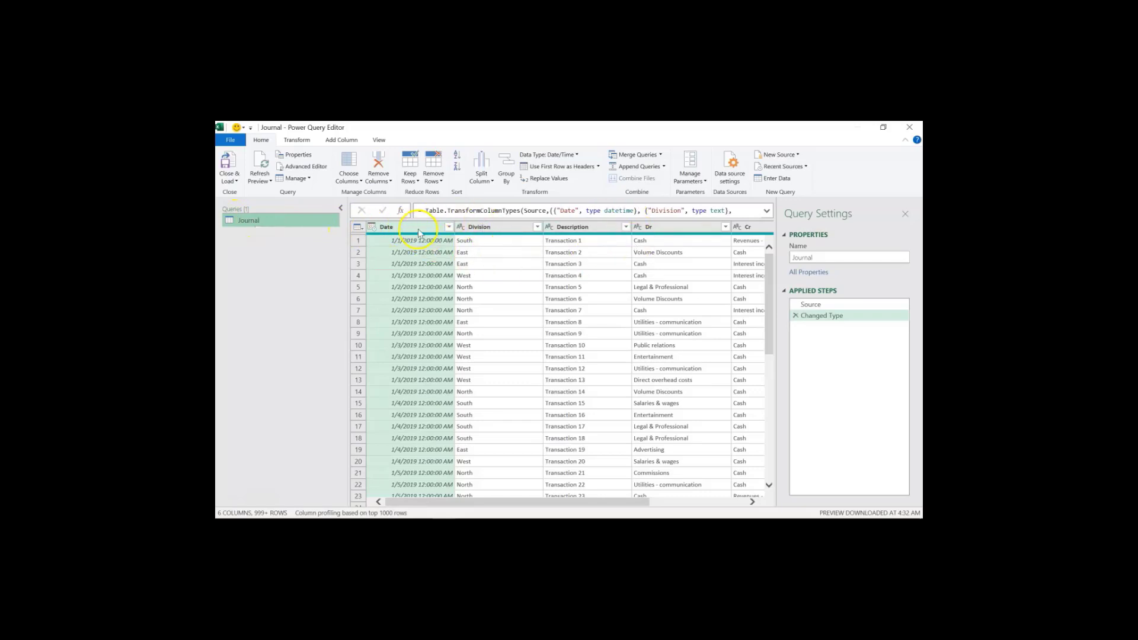
Change the Date column's data type to Date in the Journal query, replacing the current type conversion
click(372, 228)
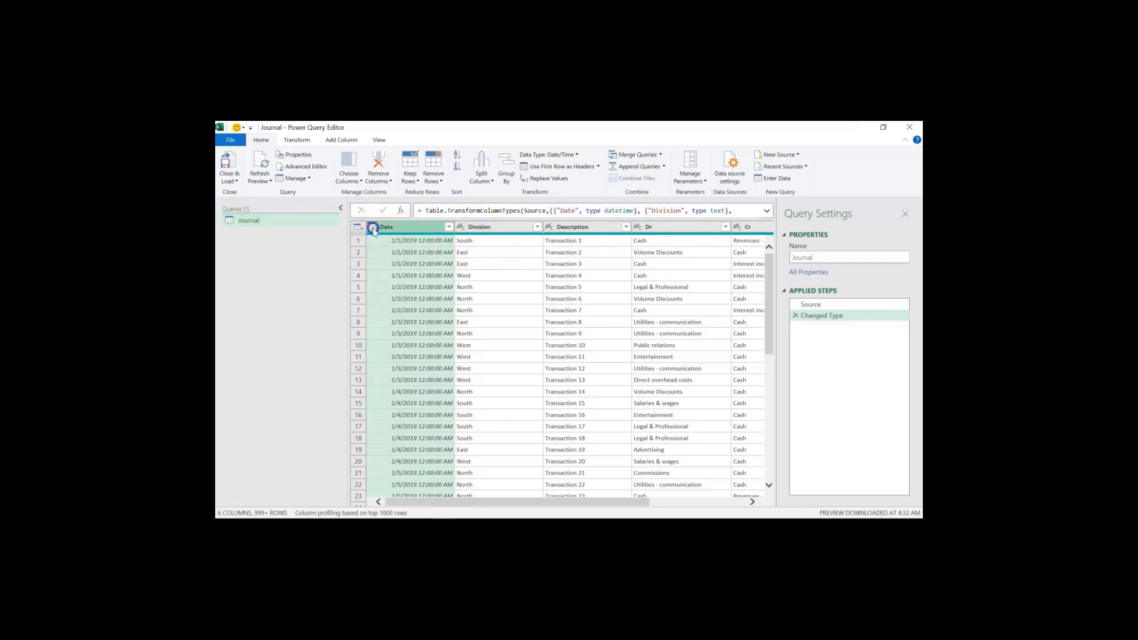
click(397, 300)
click(547, 354)
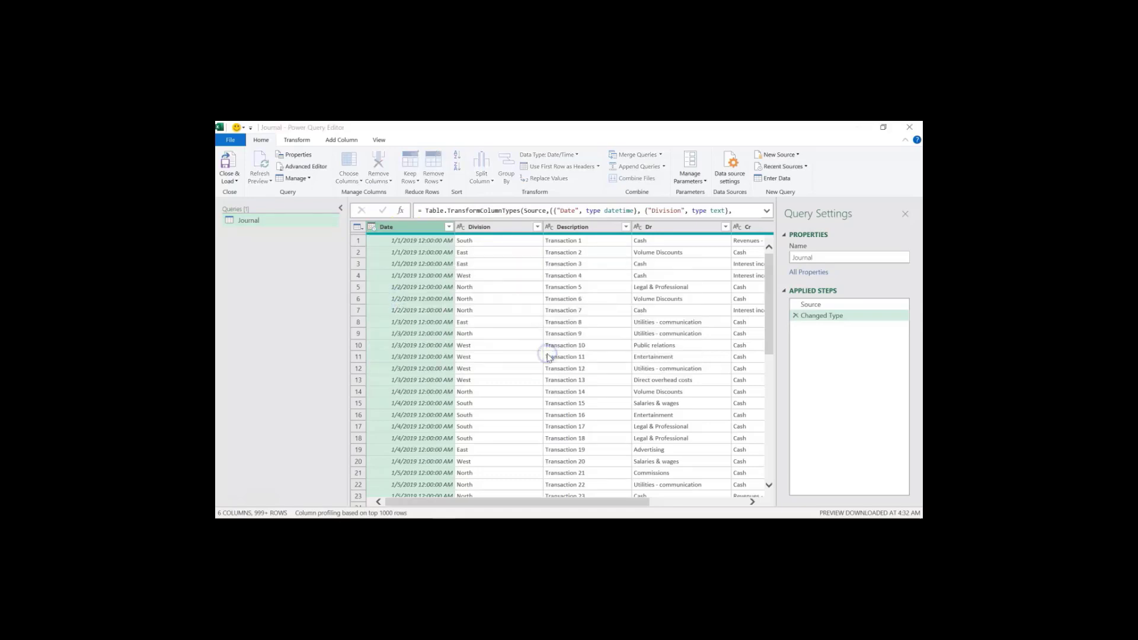
Check the data types of the Journal query's remaining columns, from Division through Dr and Cr to Amount
click(500, 227)
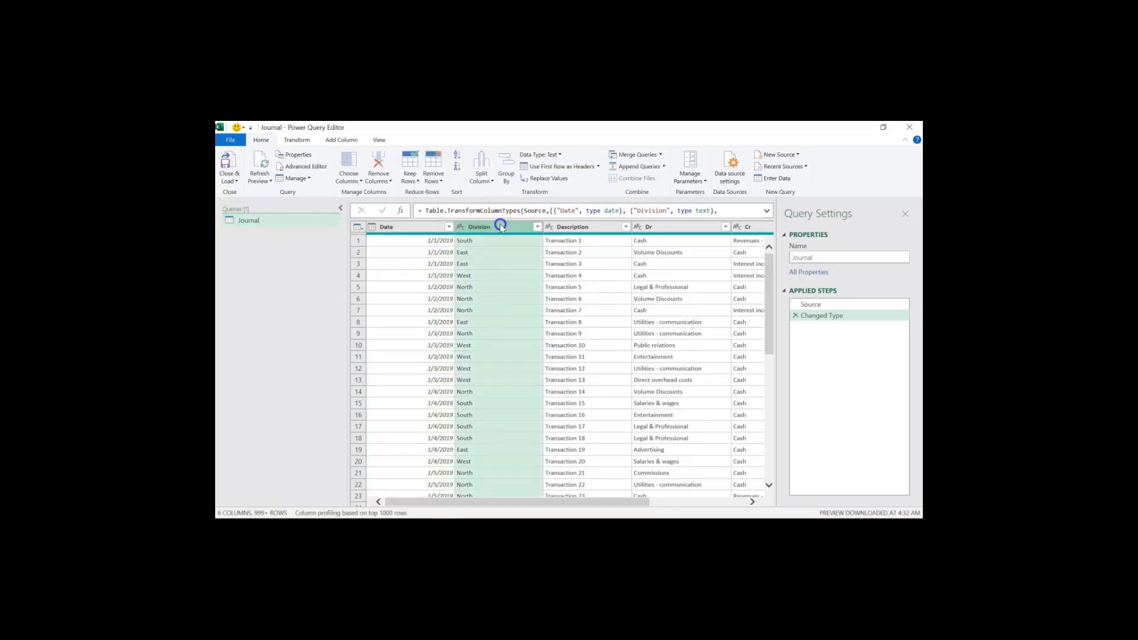
click(572, 227)
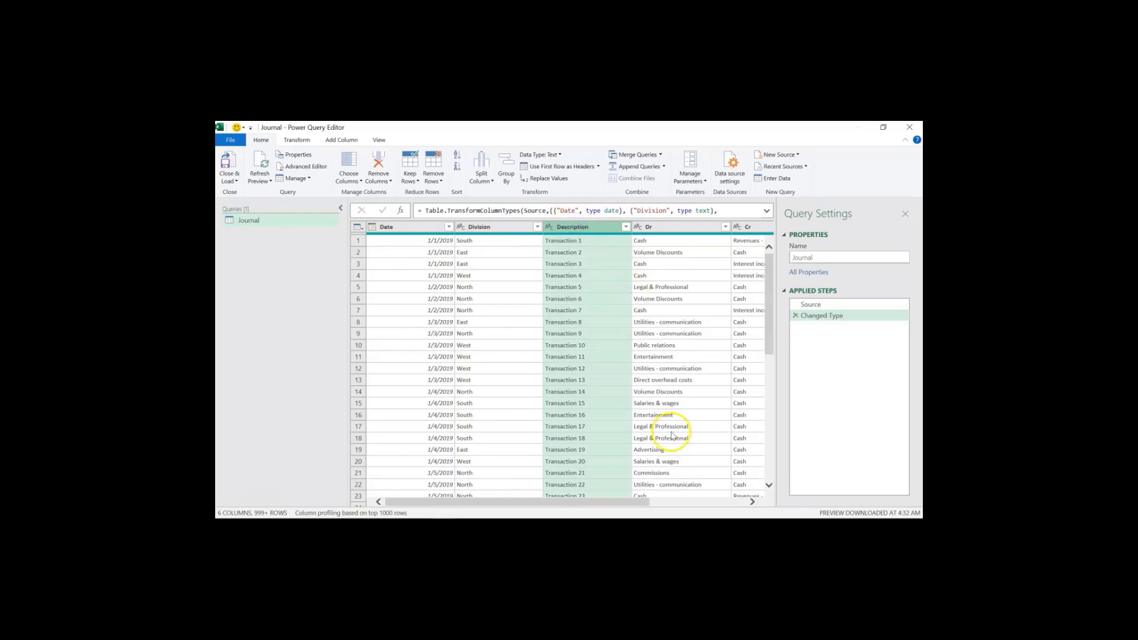
click(752, 501)
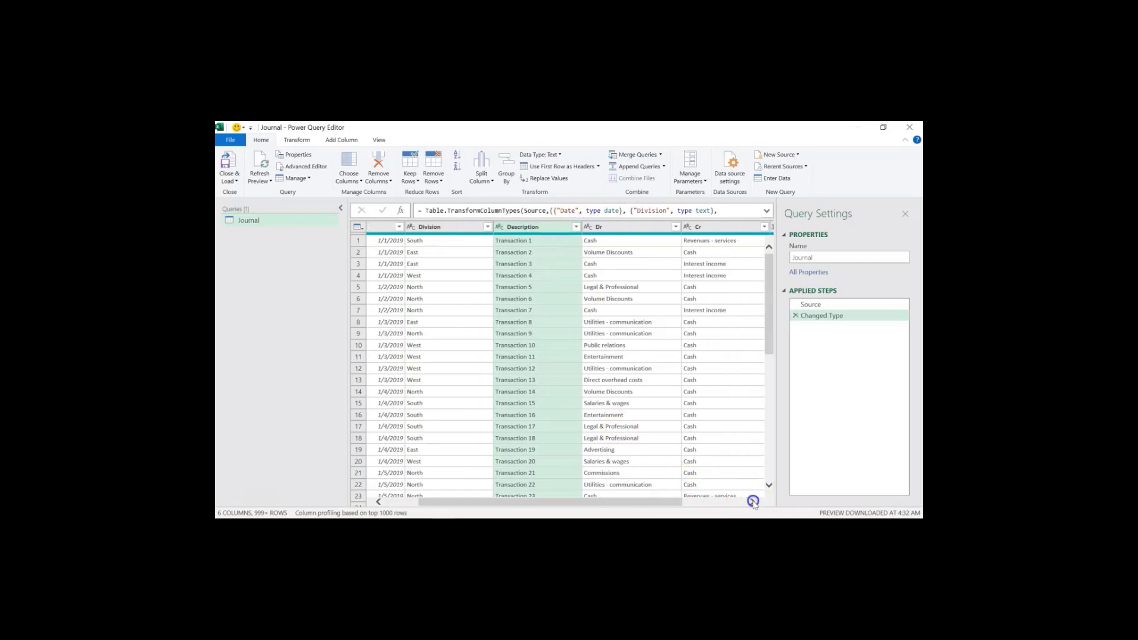
click(619, 228)
click(708, 227)
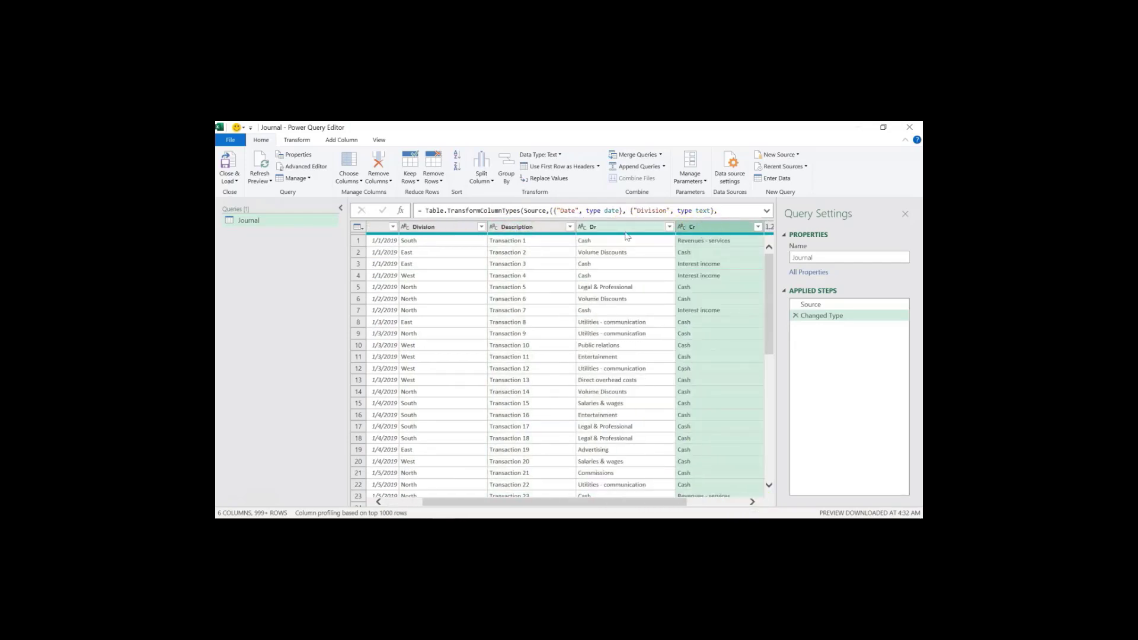
click(627, 232)
click(697, 227)
click(751, 503)
click(751, 503)
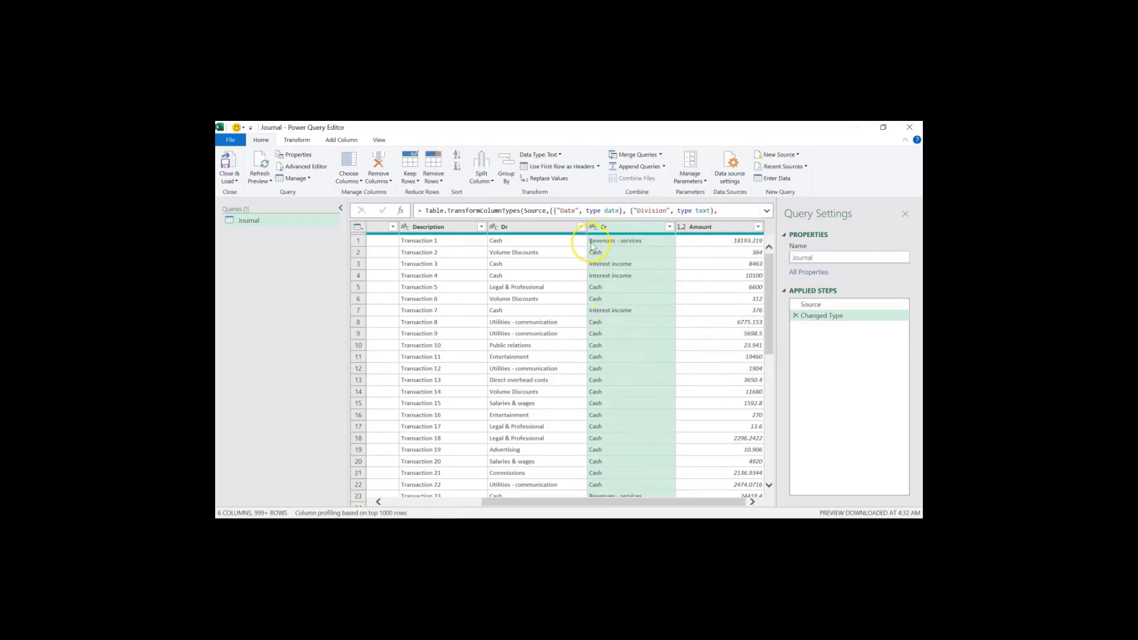
Unpivot the Dr and Cr columns of the Journal query
ctrl+click(558, 229)
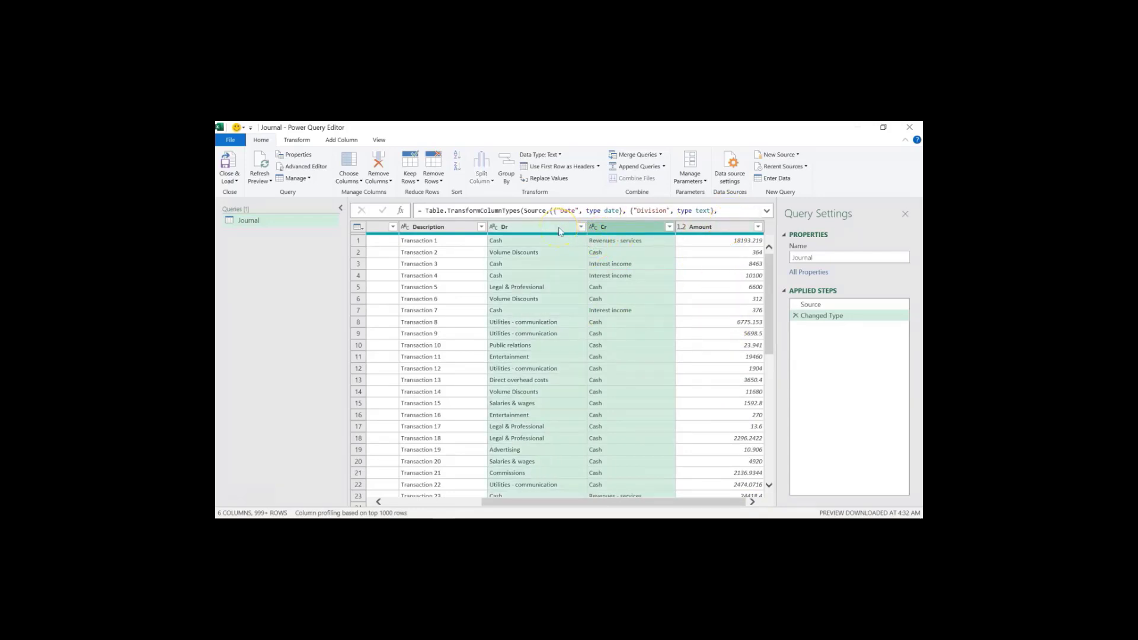
right_click(559, 231)
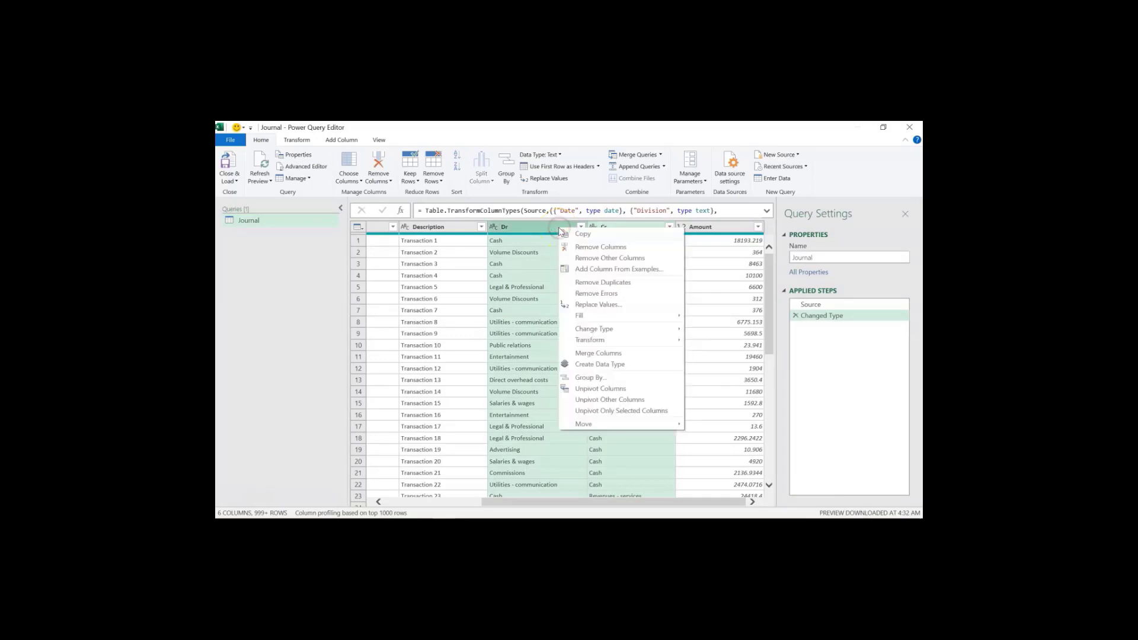
click(585, 390)
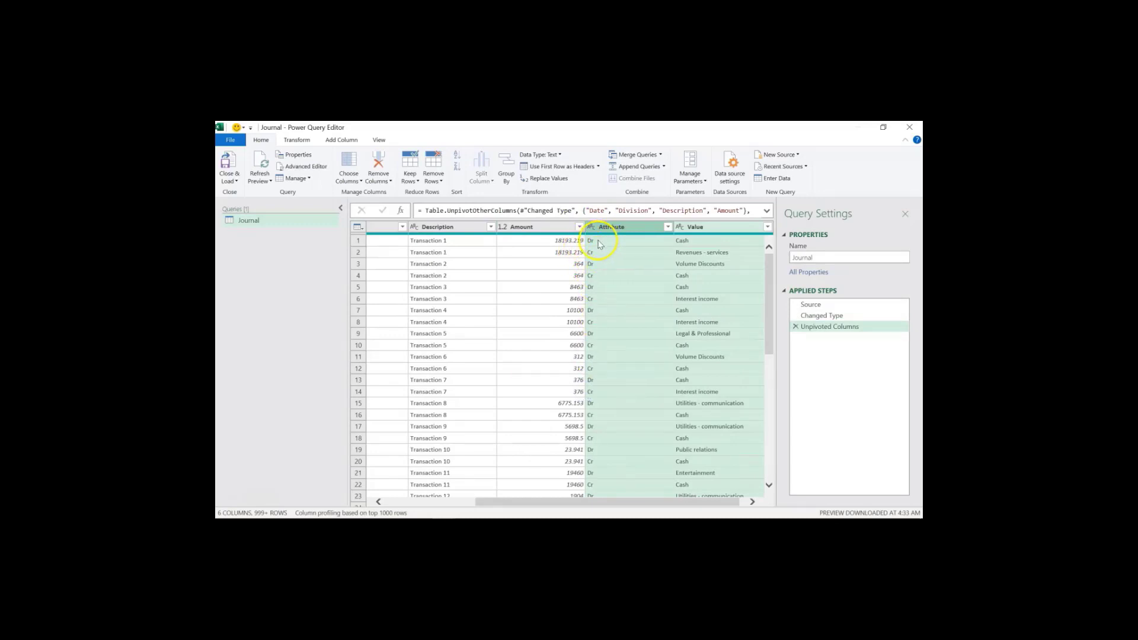
Rename the unpivoted Attribute column as Type and the Value column as Account
double_click(635, 227)
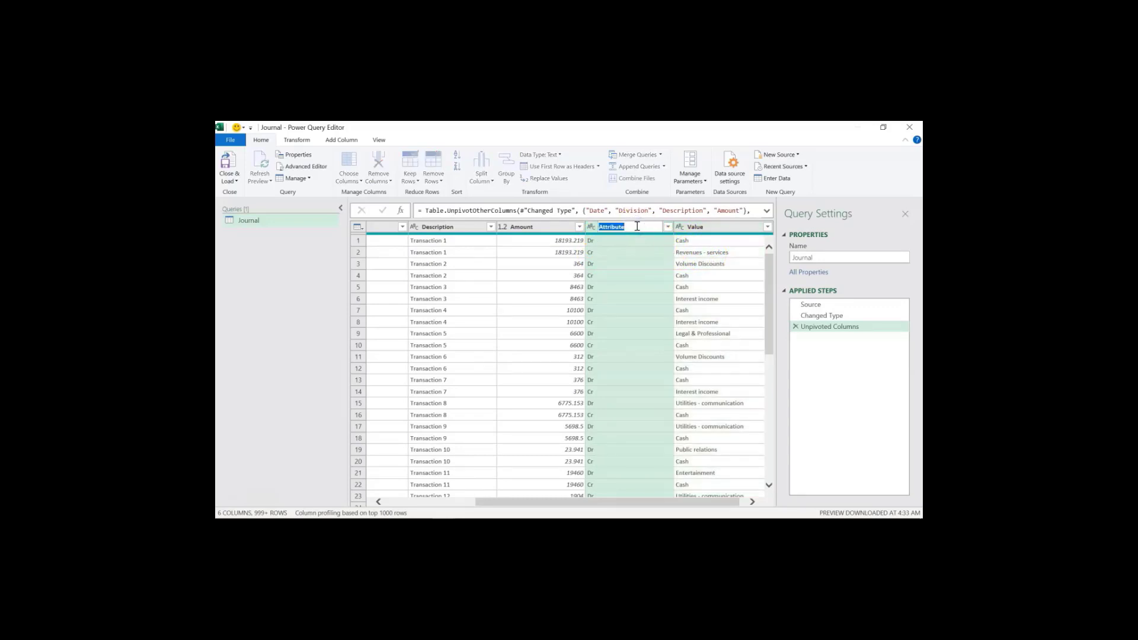
text(Type)
key(Return)
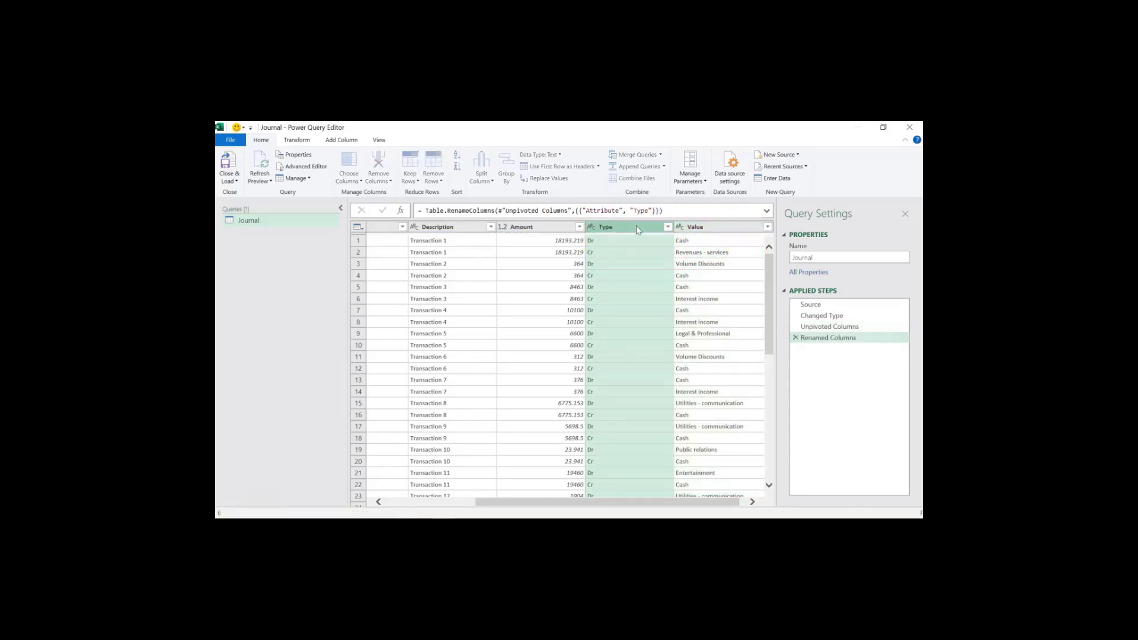
click(705, 228)
double_click(705, 228)
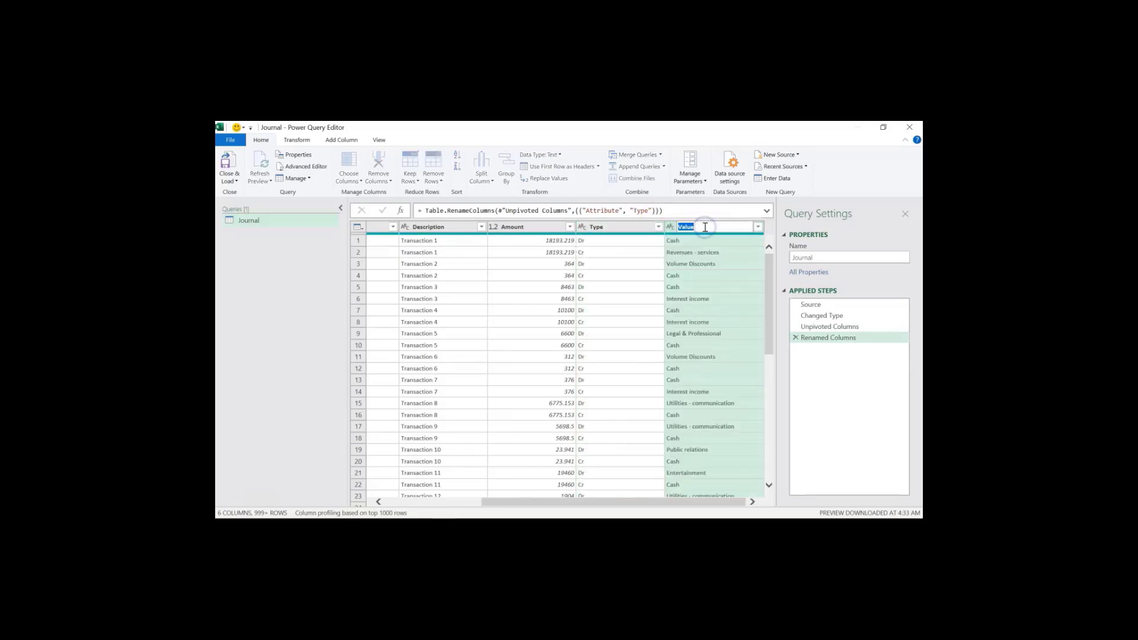
key(Return)
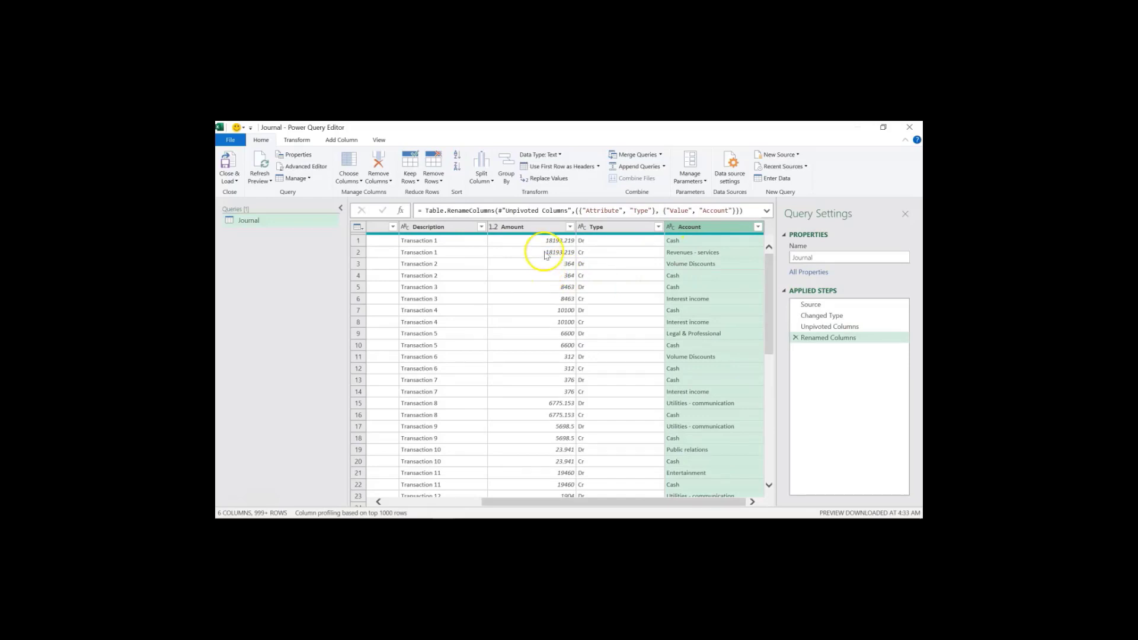
click(542, 227)
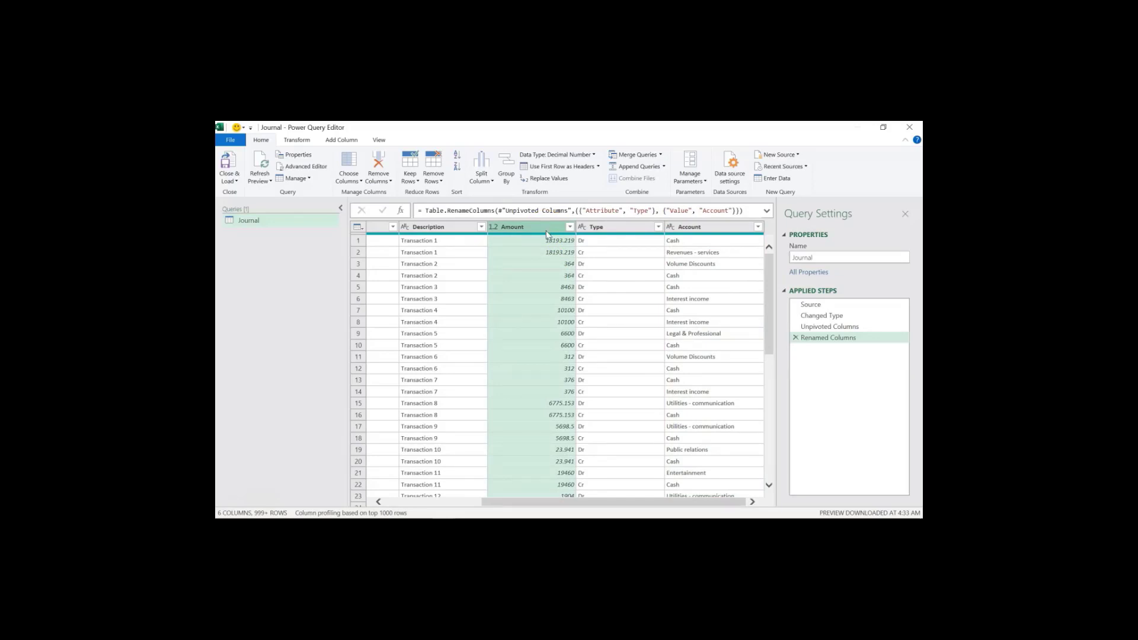
click(601, 227)
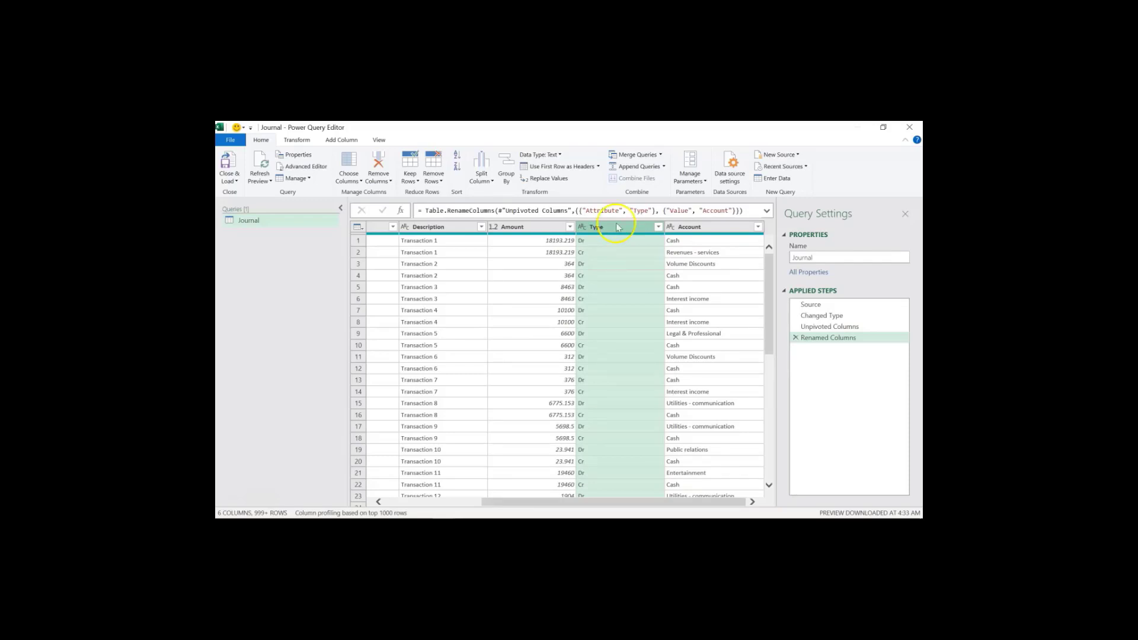
click(696, 228)
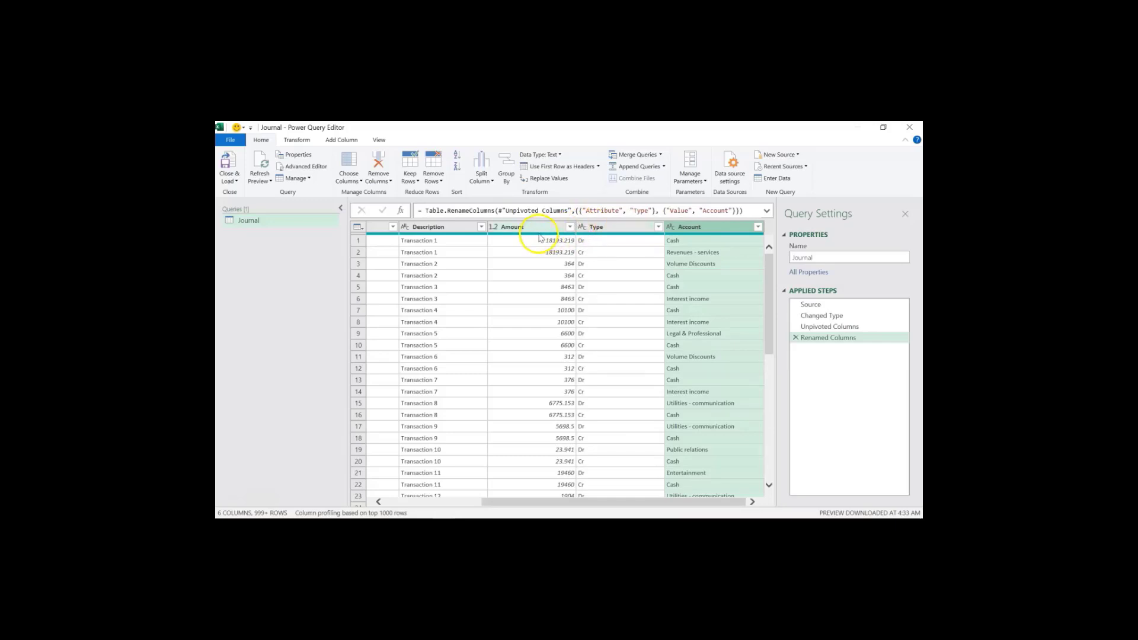
click(592, 227)
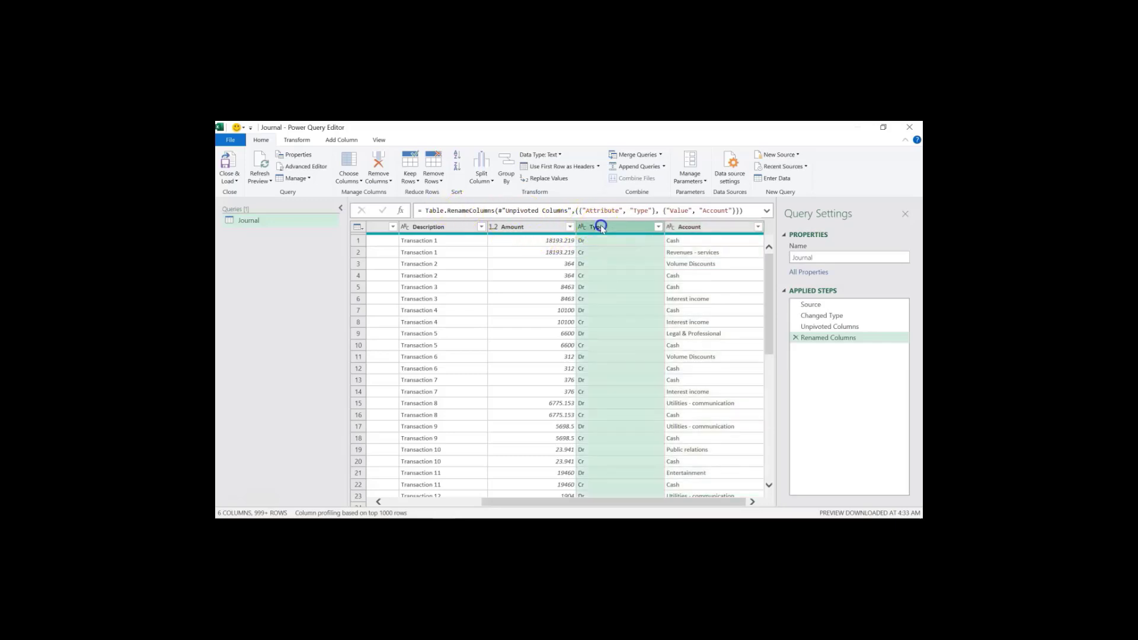
Start a custom column named TB Amount, opening its formula with the condition if [Type] = "Dr"
click(341, 141)
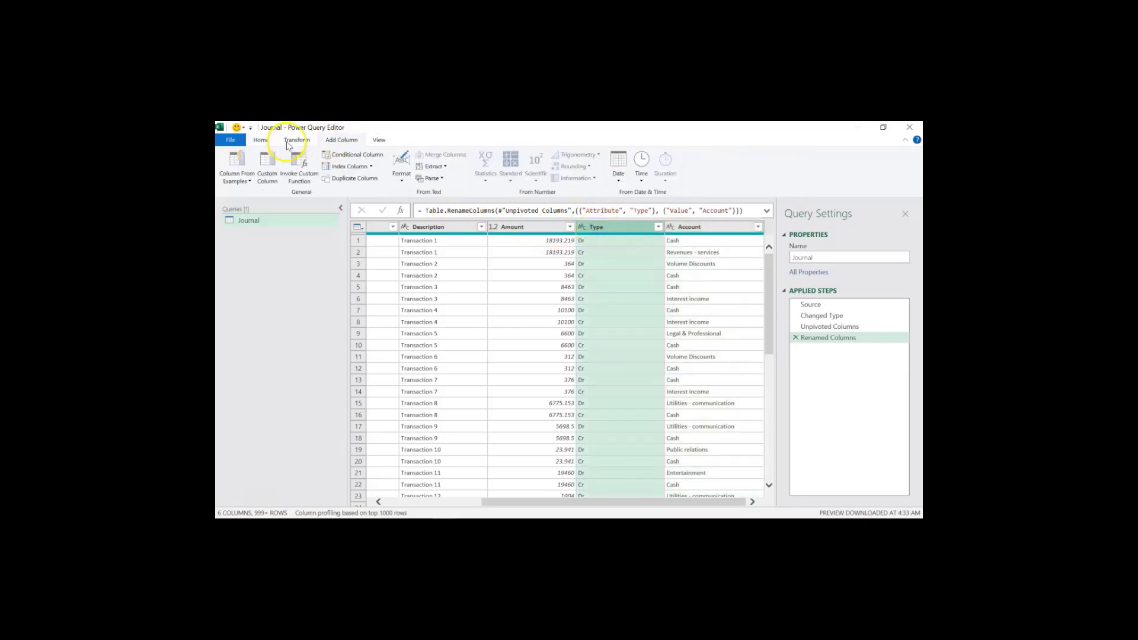
click(272, 172)
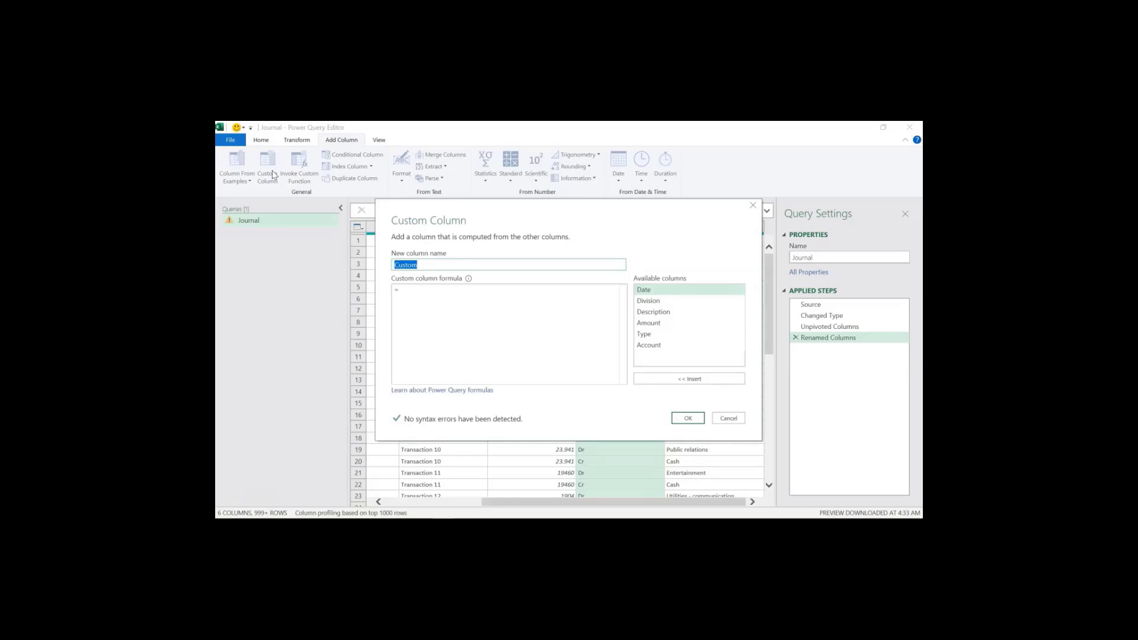
text(TB Amount)
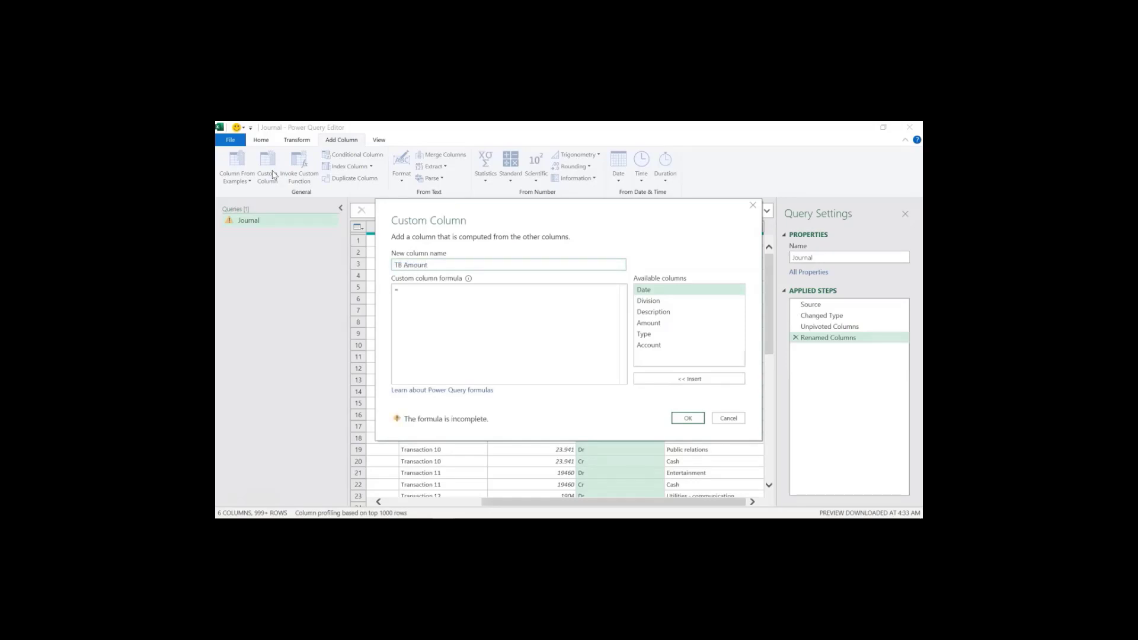
click(420, 294)
text(if [)
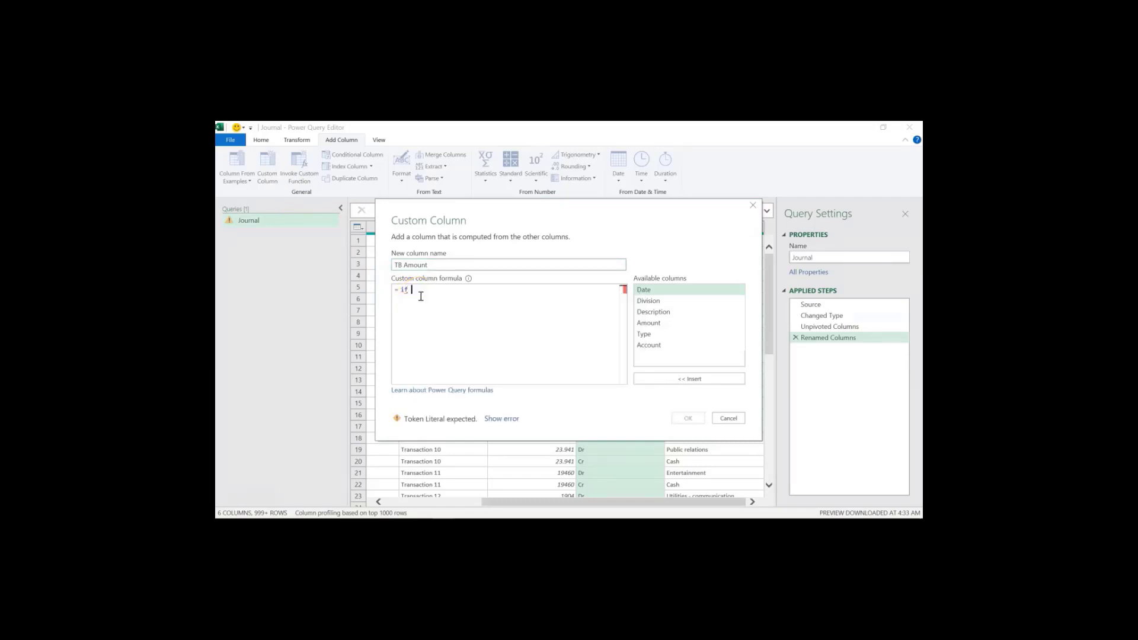
key(Down)
key(Down)
key(Down)
key(Down)
key(Return)
text(= "Dr)
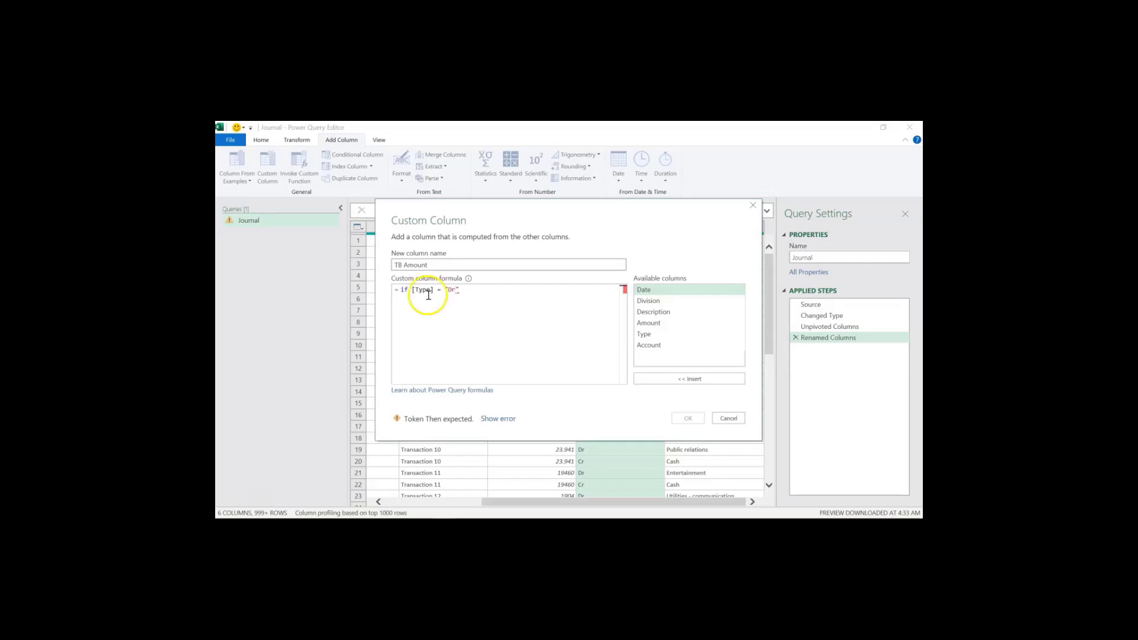
Complete the TB Amount formula with then [Amount] * -1 else [Amount] and add the column
text(" then [)
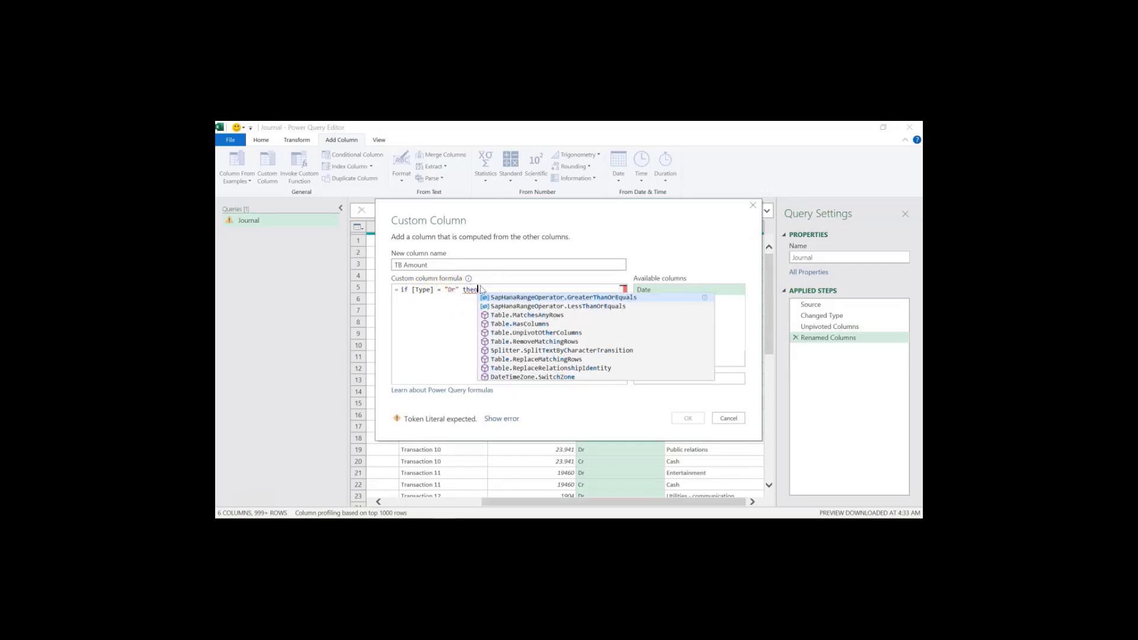
key(Up)
key(Up)
key(Up)
key(Up)
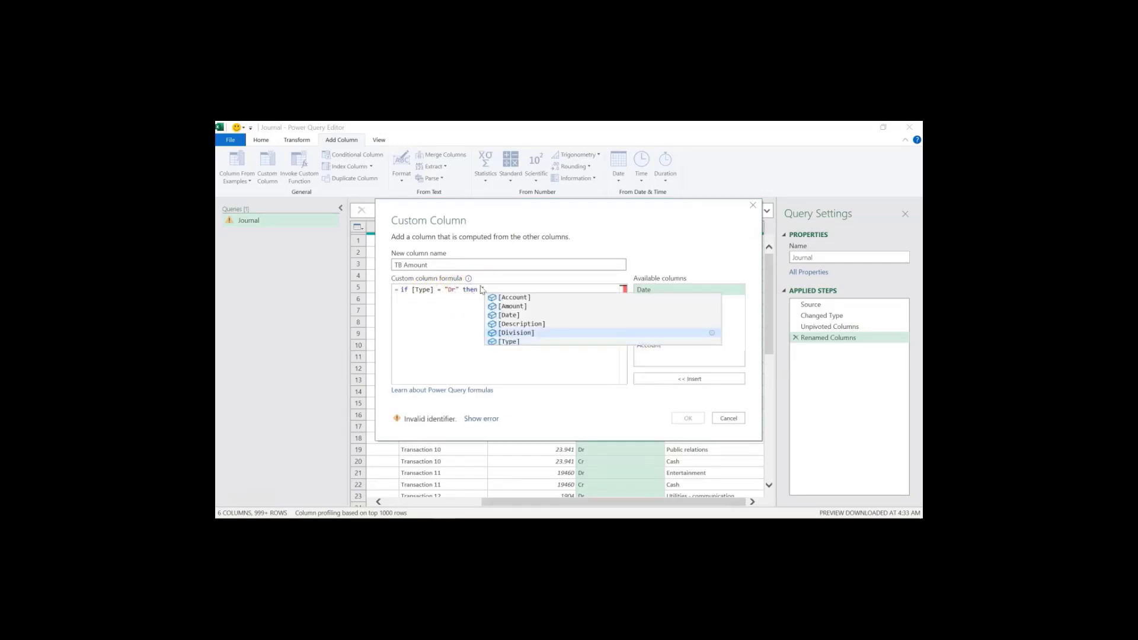
key(Return)
text(")
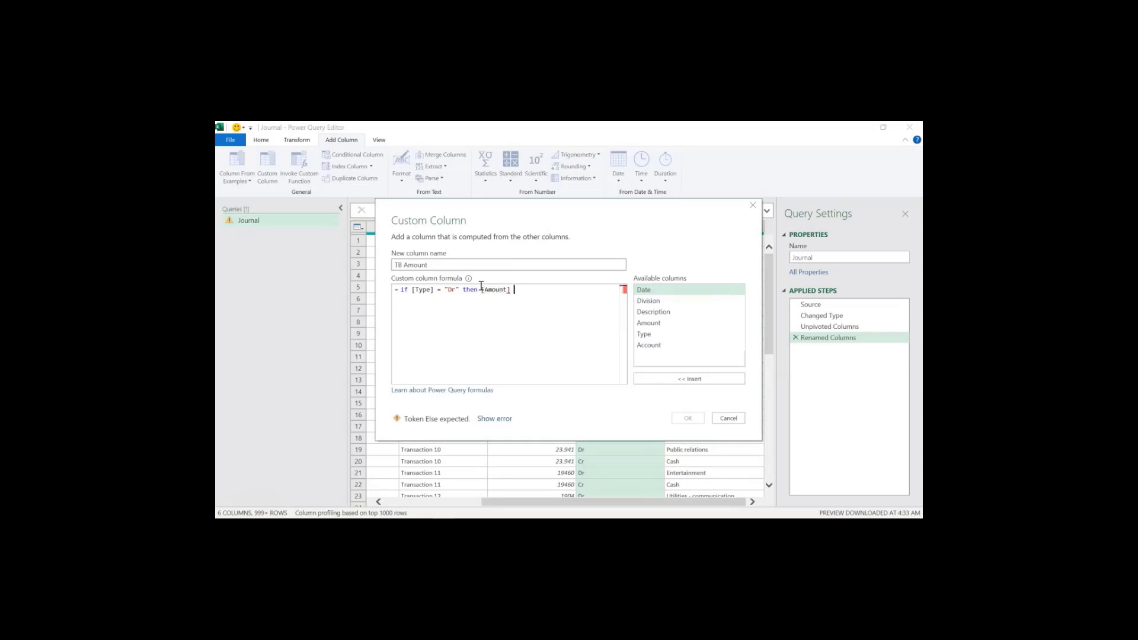
text(-1 else [a)
key(Tab)
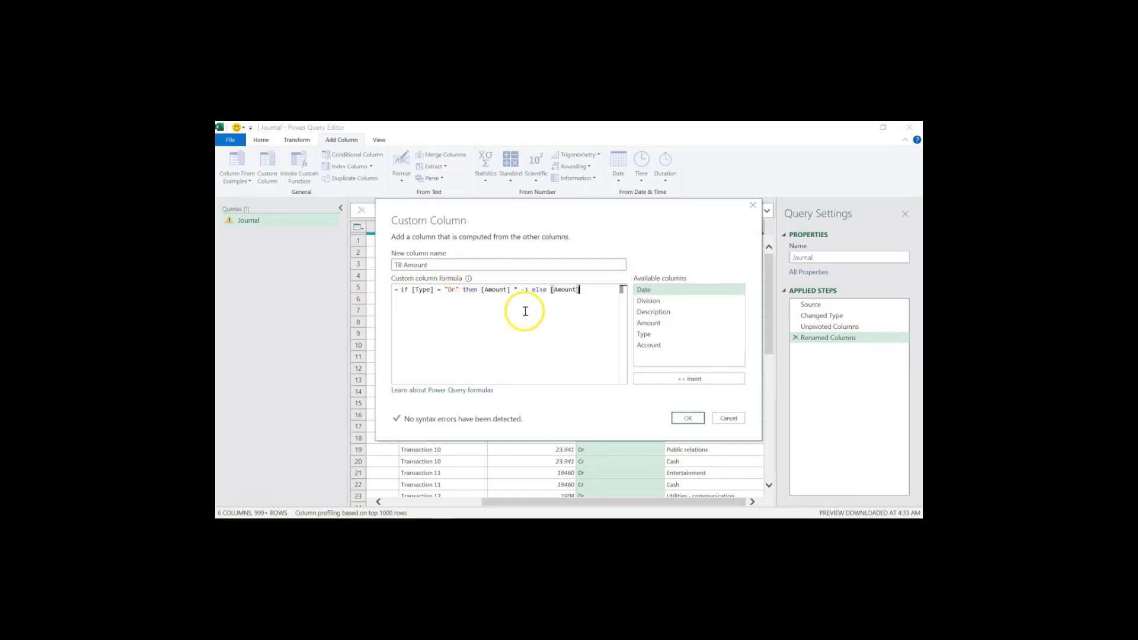
click(687, 418)
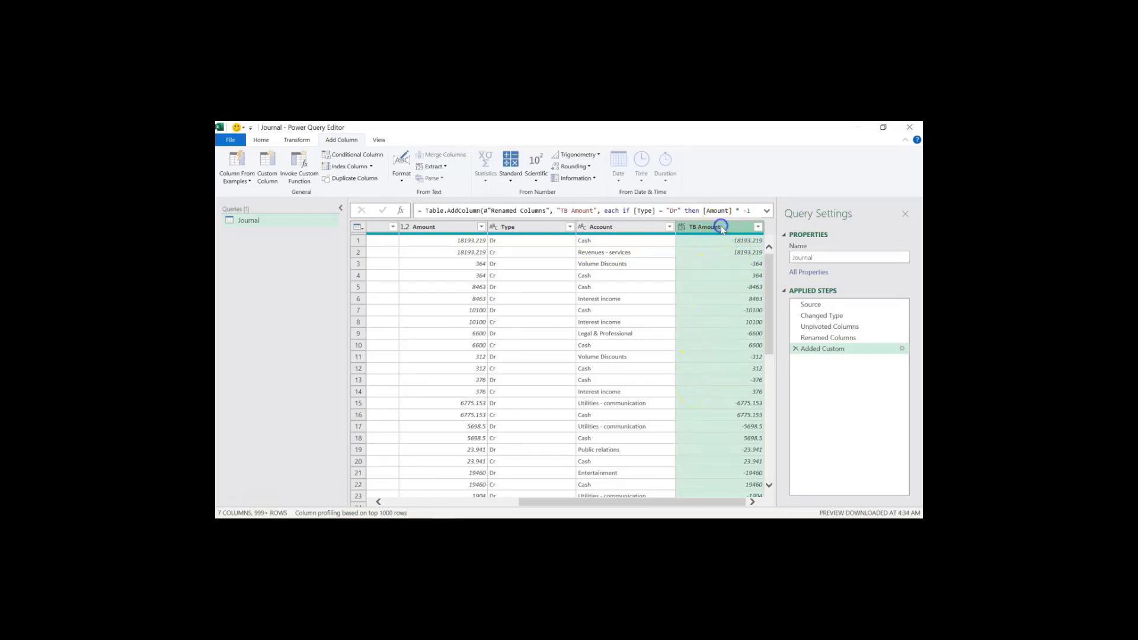
Set the TB Amount column's data type to Whole Number
click(683, 227)
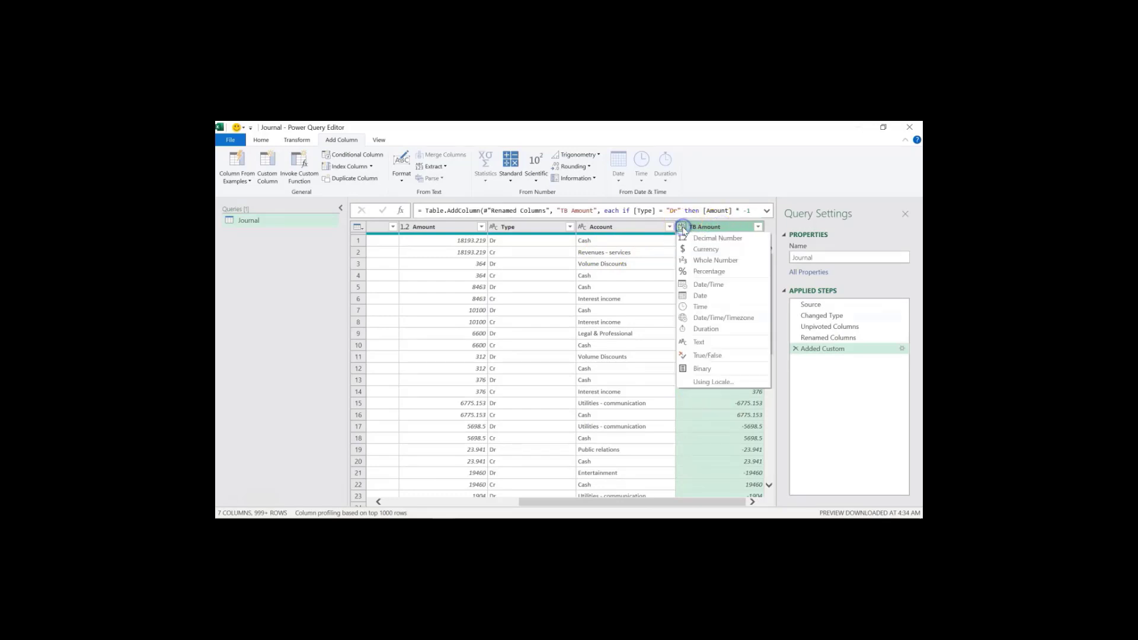
click(706, 261)
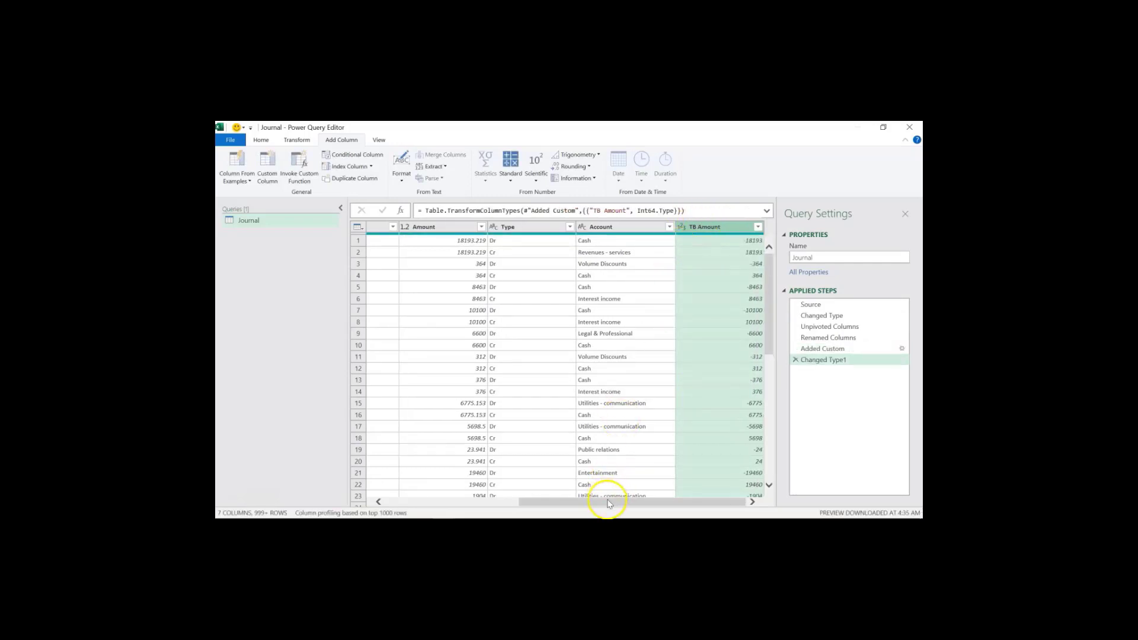
Review the transformed Journal query's columns, from Account, Type and Amount back to Date
click(622, 228)
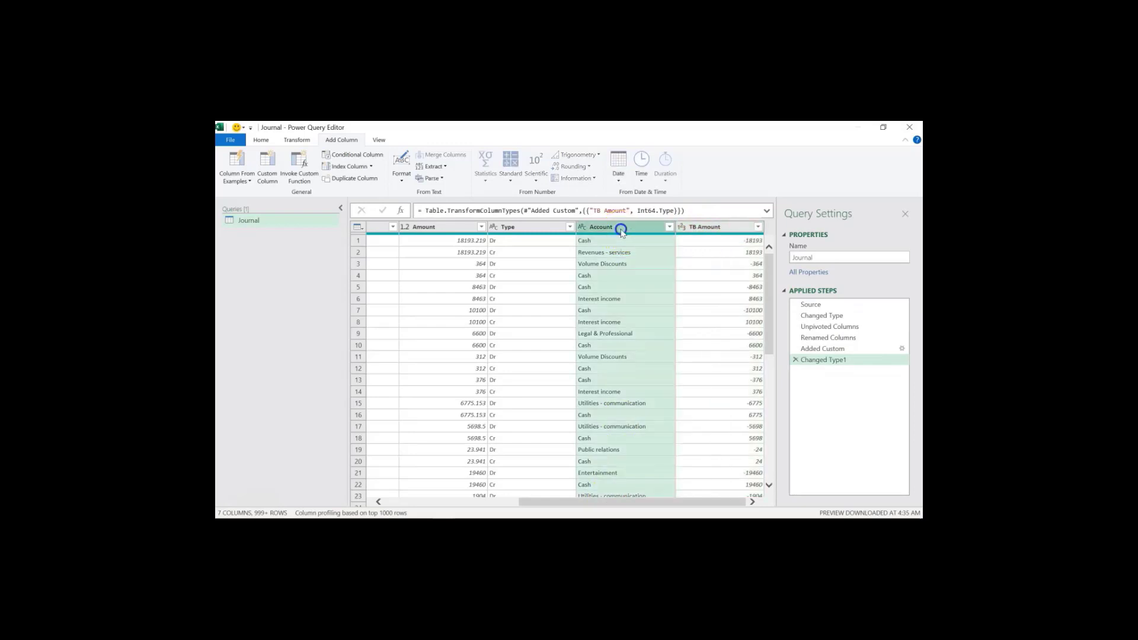
click(527, 227)
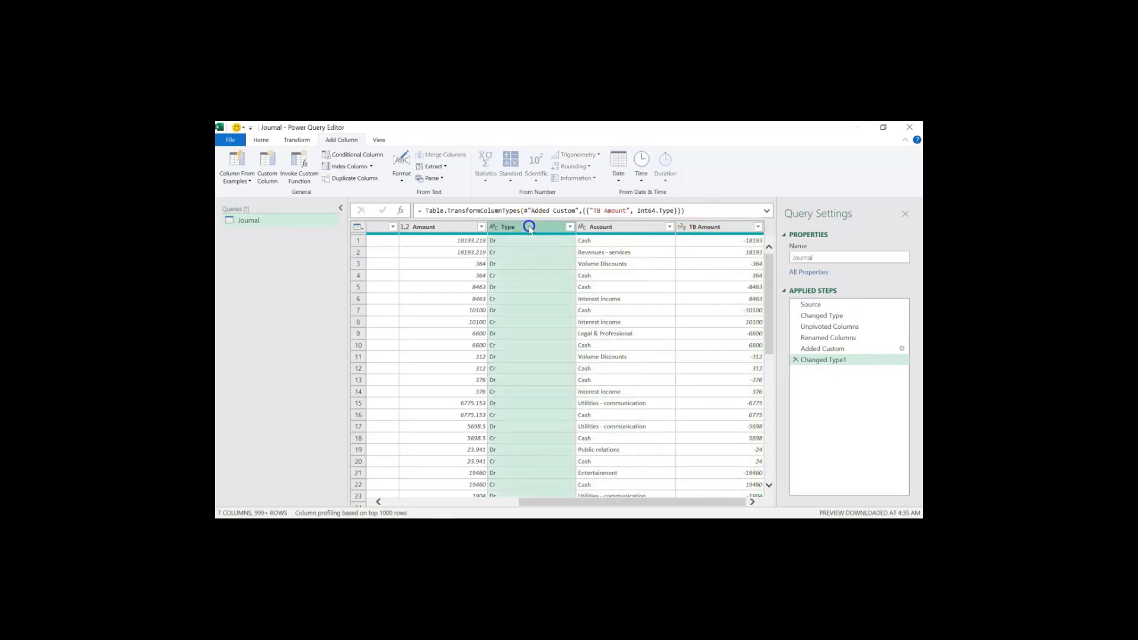
click(461, 227)
click(541, 496)
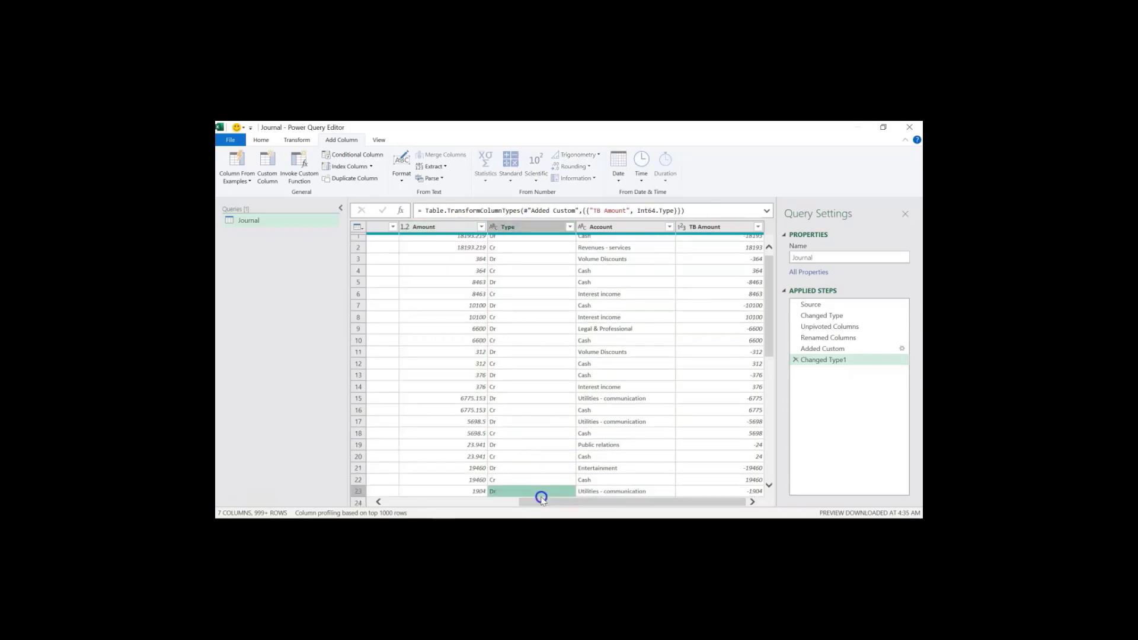
click(450, 227)
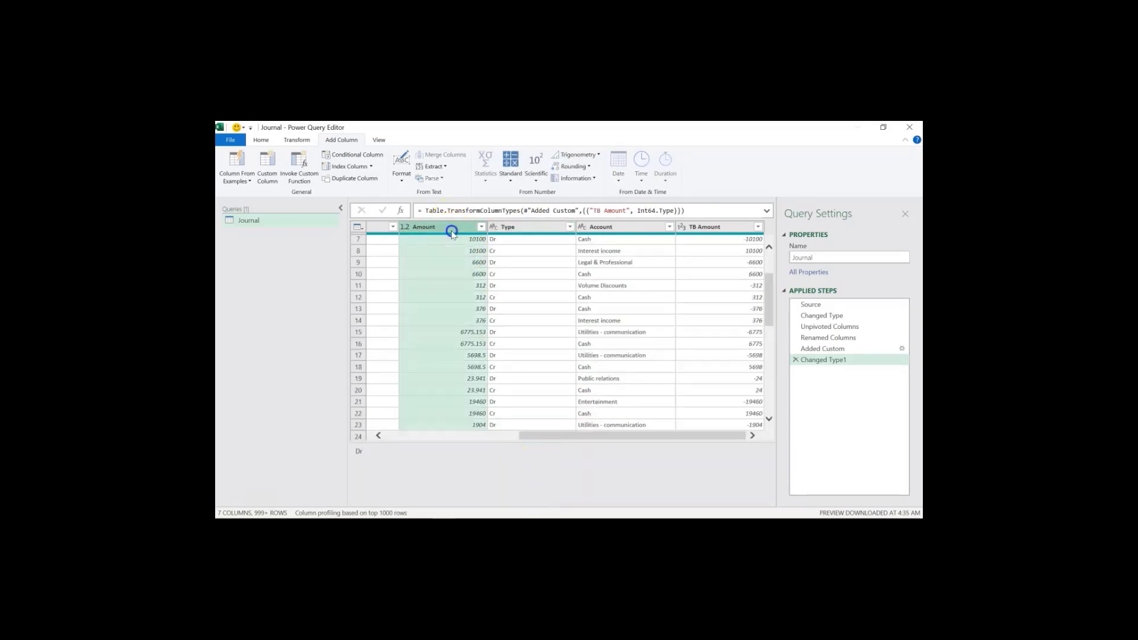
drag(530, 507, 368, 502)
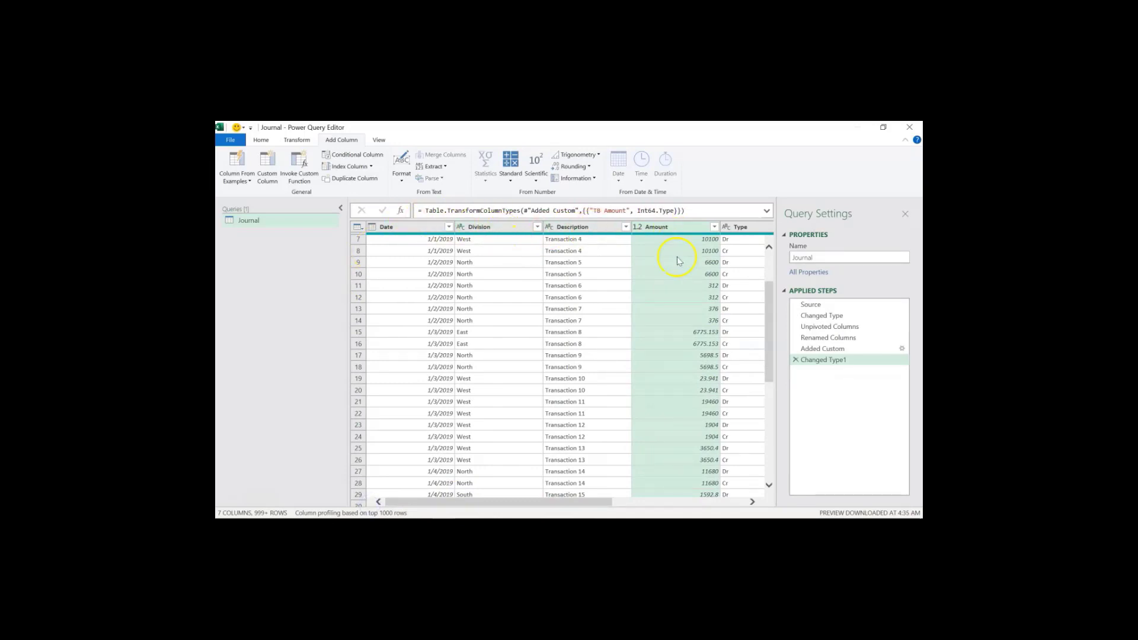
click(299, 228)
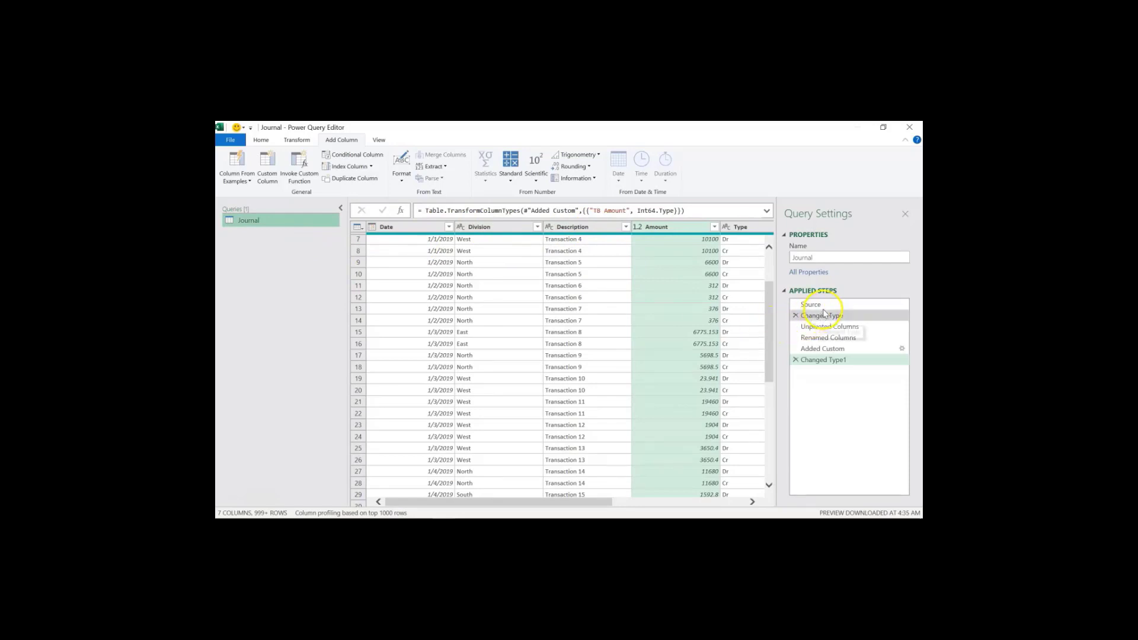
Copy the full formula of the Journal query's Source step
click(813, 304)
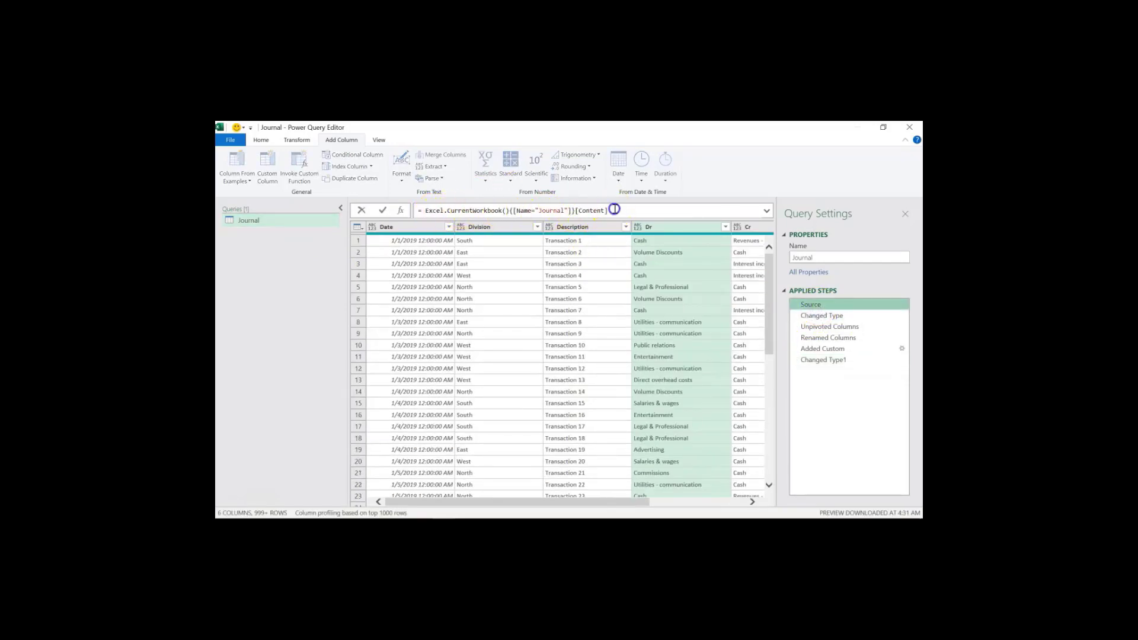
drag(611, 209, 417, 211)
key(ctrl+c)
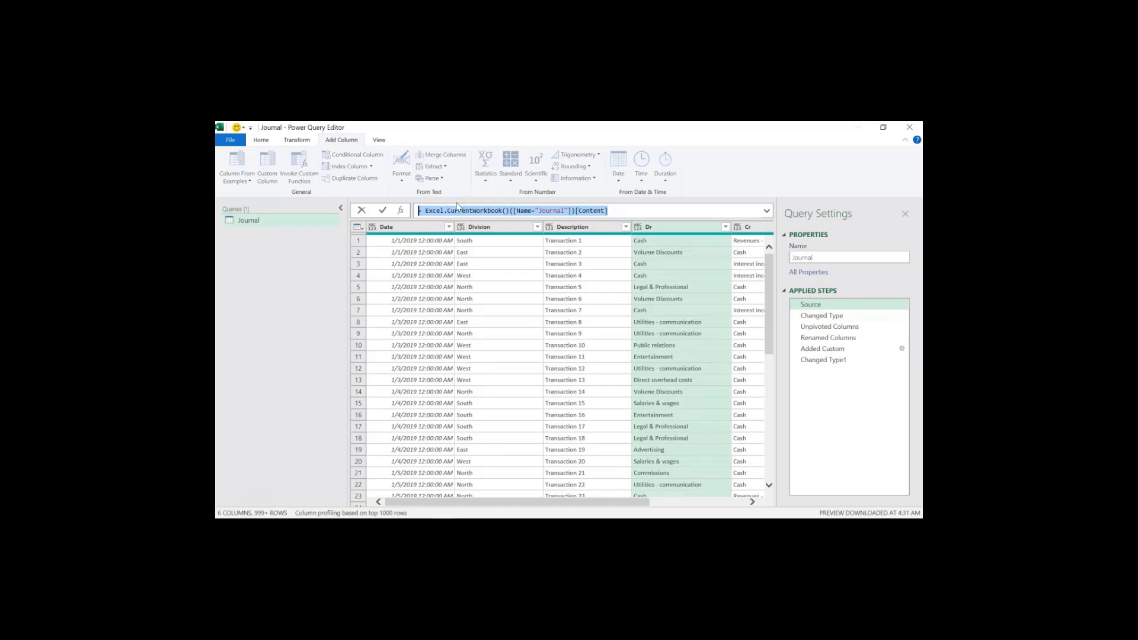
Create a new blank query and paste the copied Journal source formula into it
right_click(256, 239)
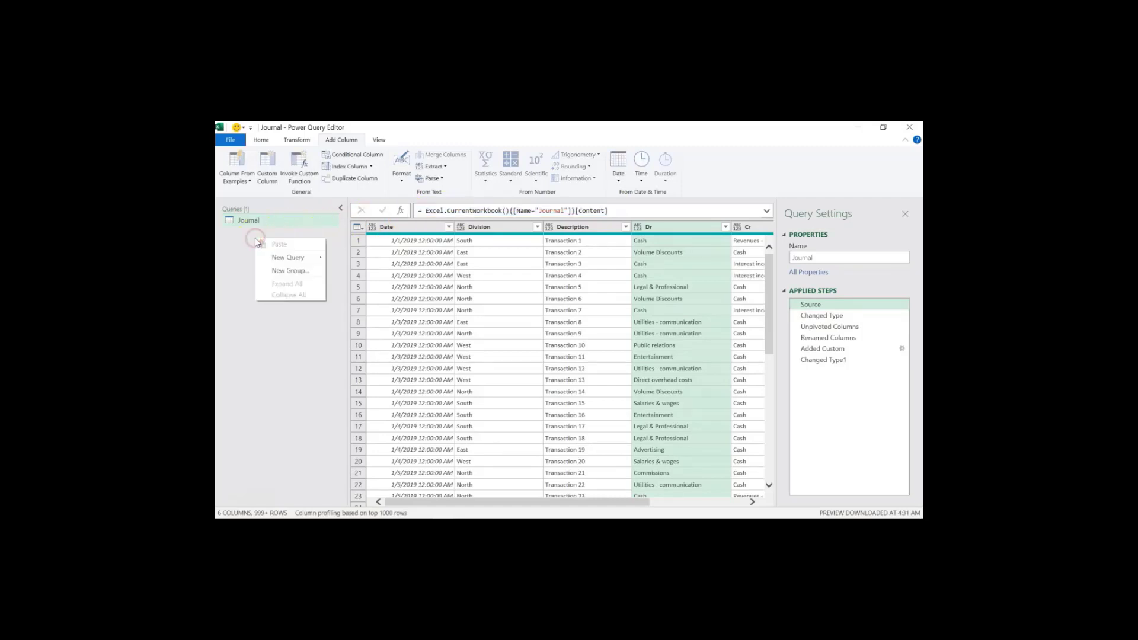
mouse_move(302, 258)
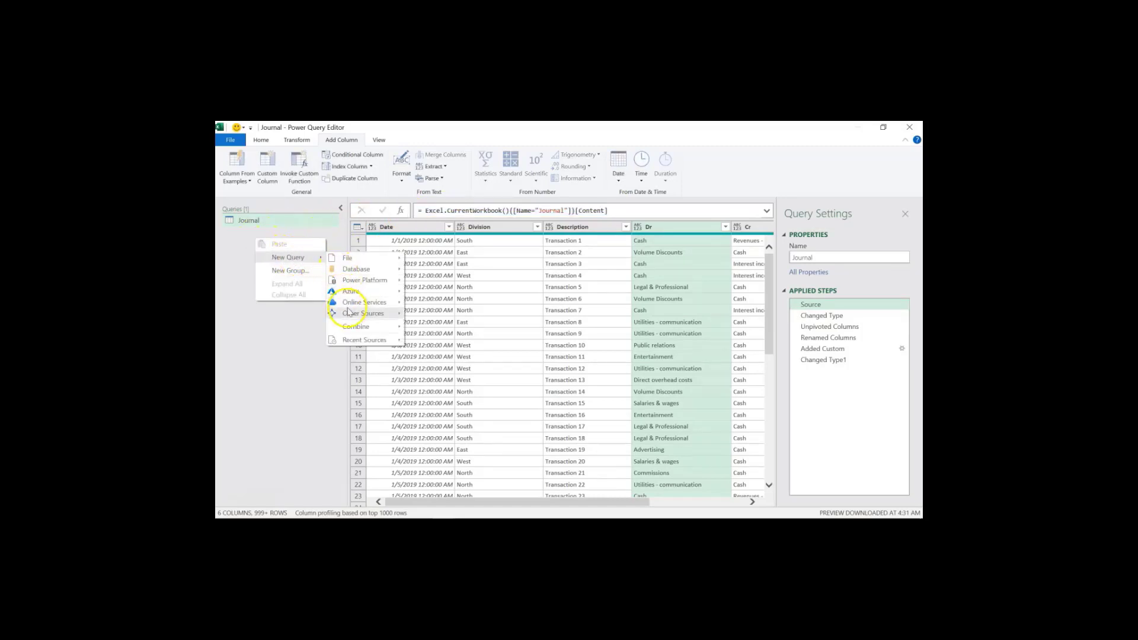
mouse_move(350, 313)
click(411, 388)
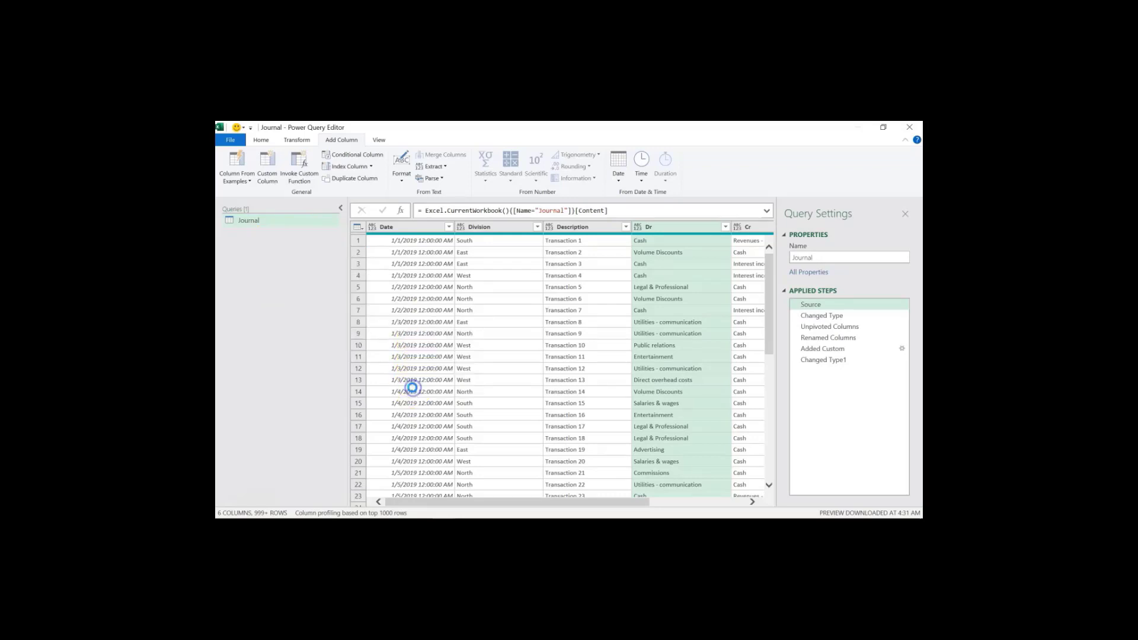
key(ctrl+v)
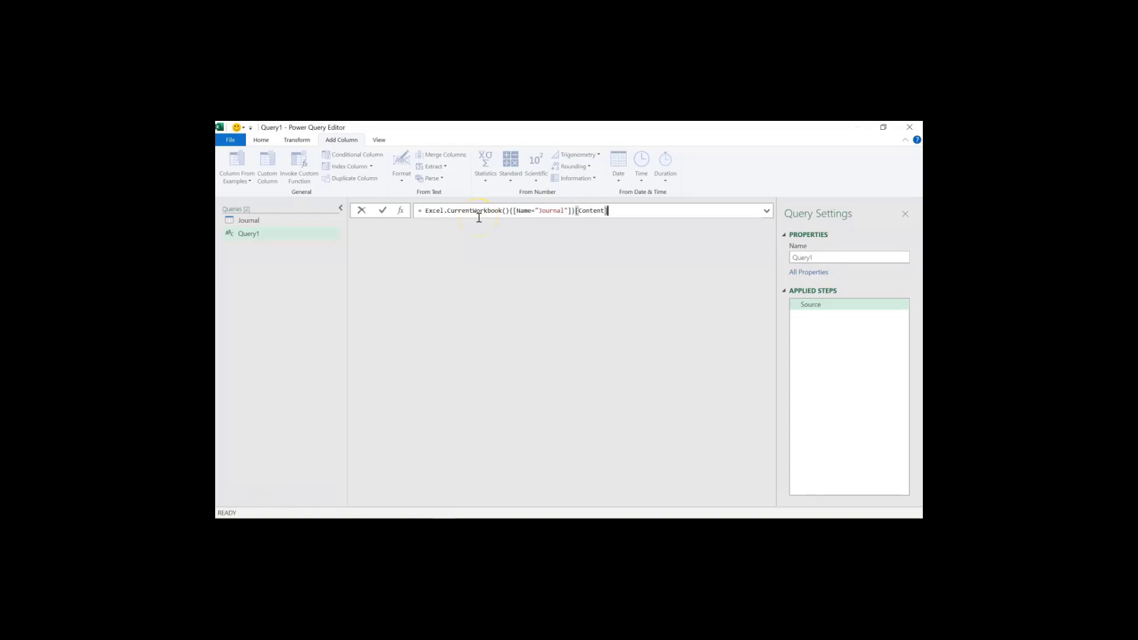
Change the table name in the pasted source formula to COA, load the table, and rename the query COA
click(564, 210)
key(BackSpace)
key(BackSpace)
key(BackSpace)
key(BackSpace)
key(BackSpace)
key(BackSpace)
key(BackSpace)
text(COA)
click(606, 210)
key(Return)
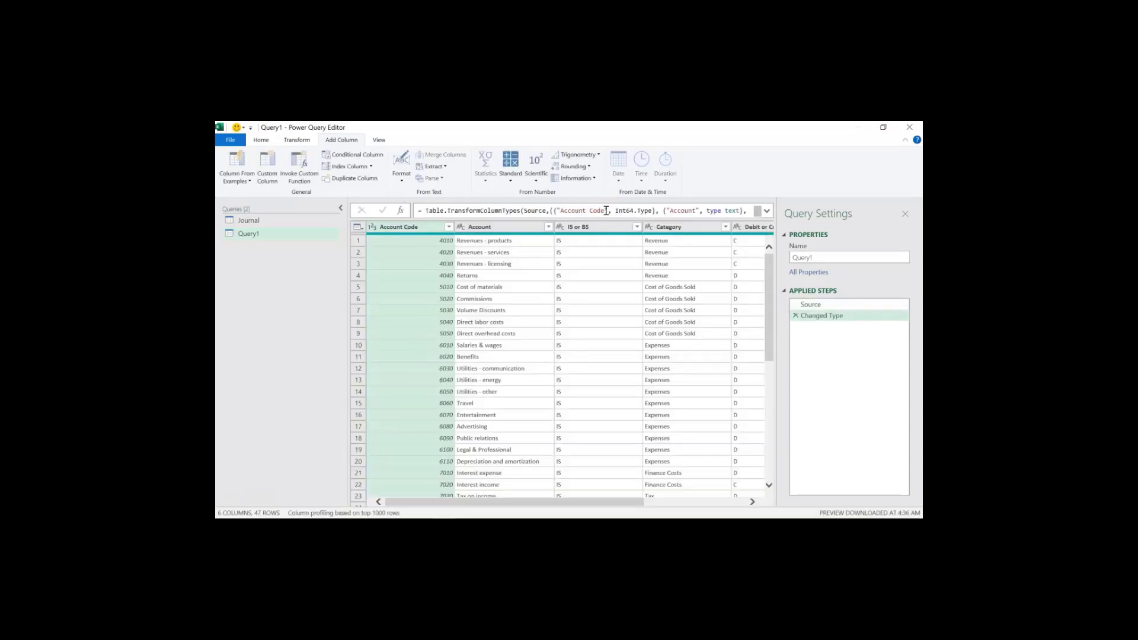
click(819, 255)
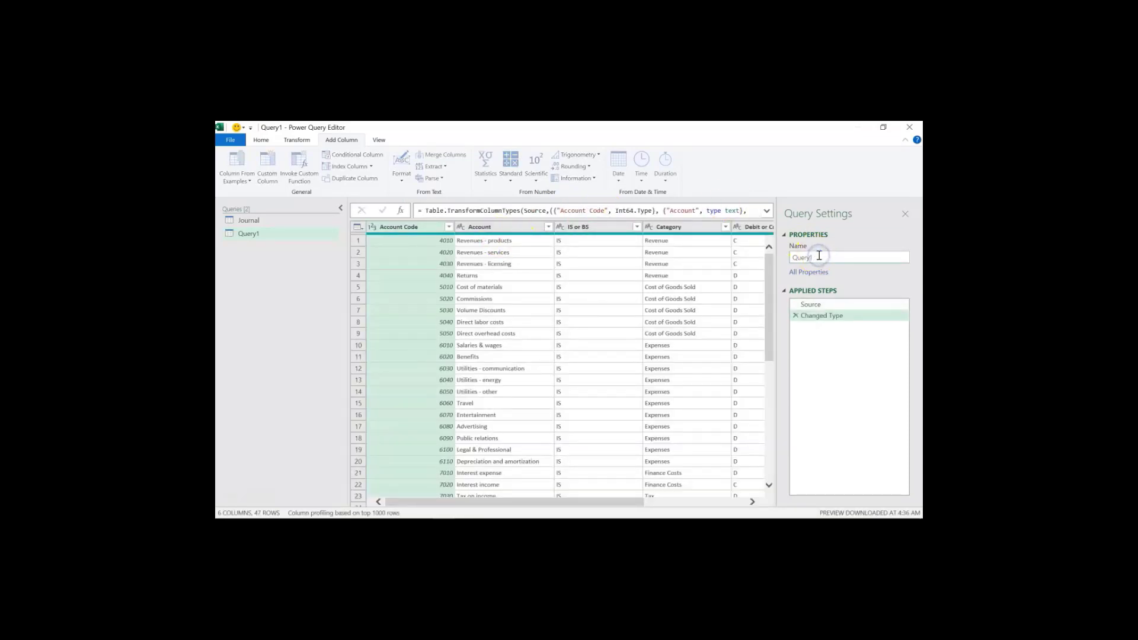
double_click(819, 255)
Review the COA query's columns from Account Code through Account Group, comparing it with the Journal query
click(442, 228)
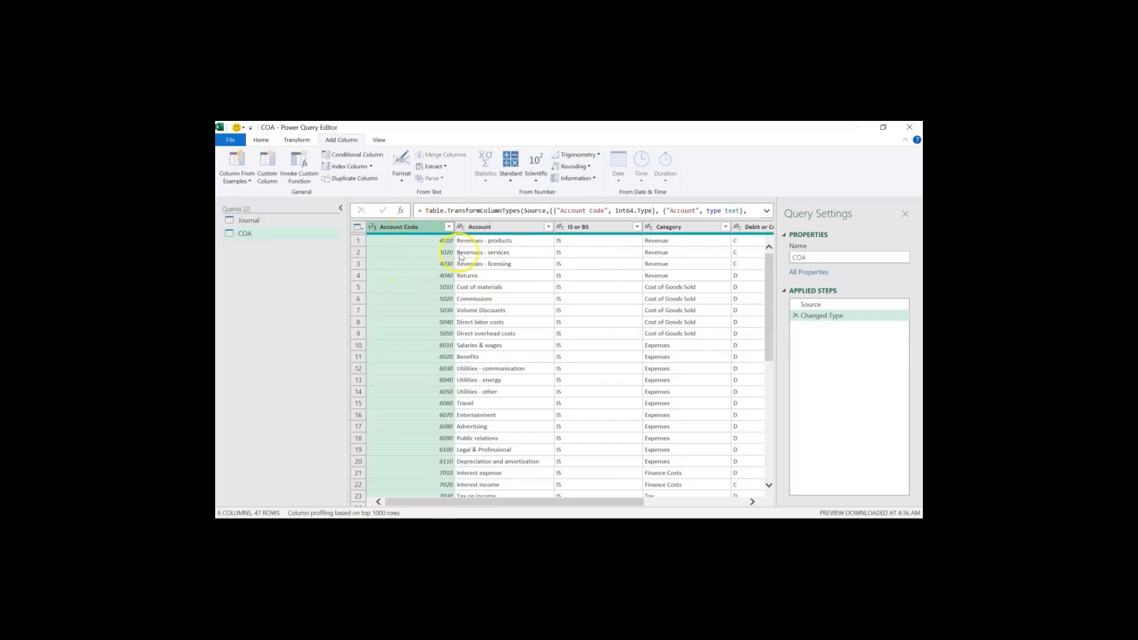
click(506, 226)
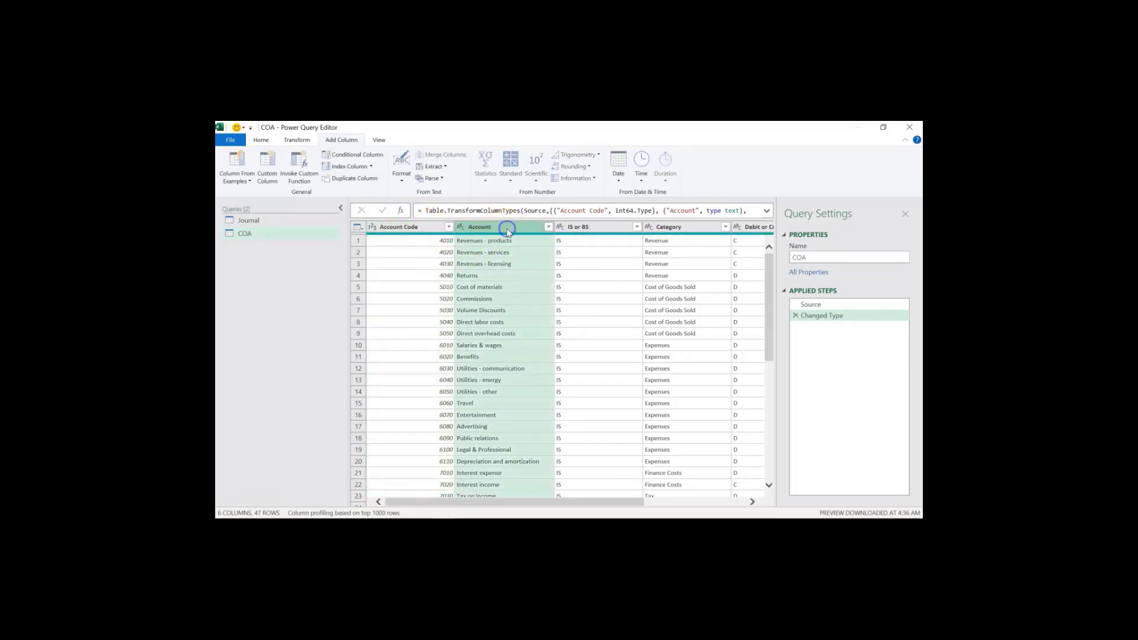
click(595, 225)
click(752, 501)
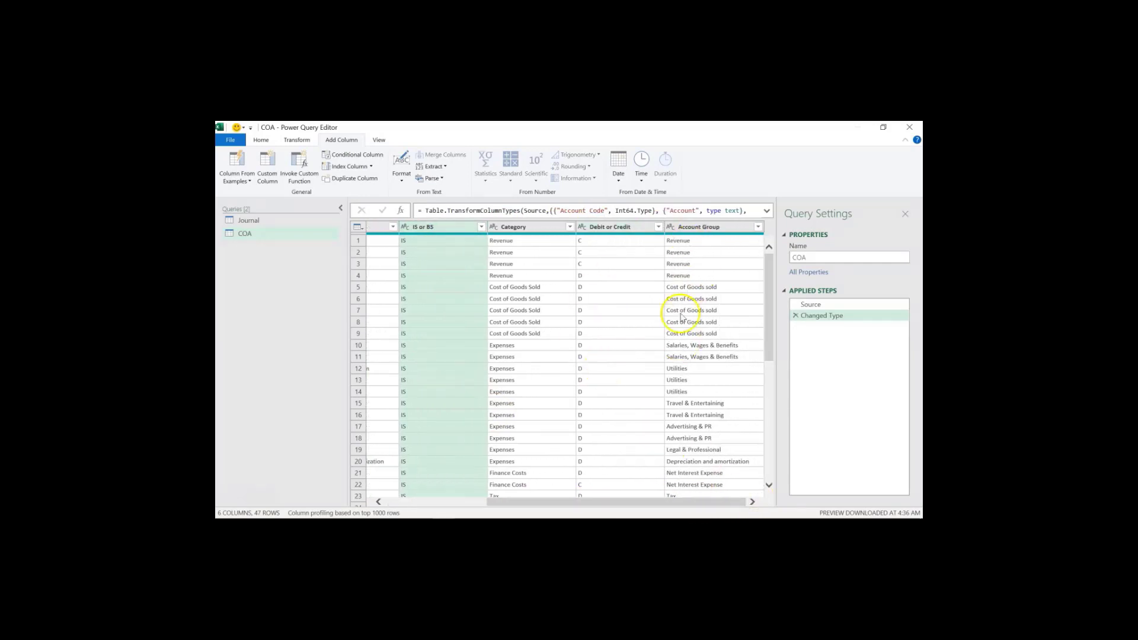
click(264, 220)
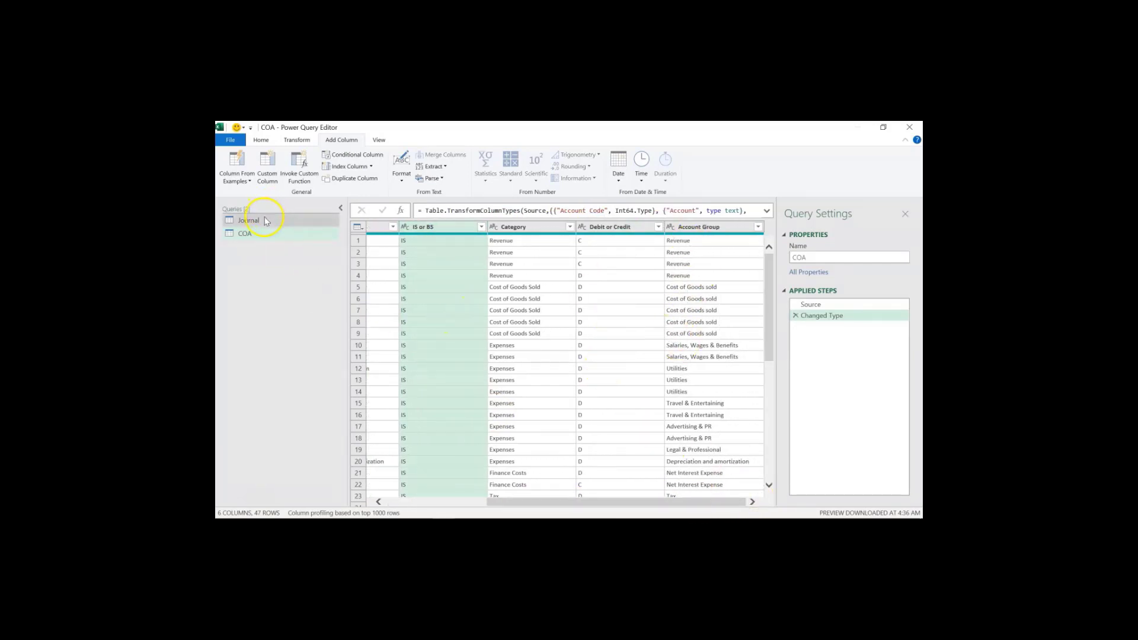
click(263, 233)
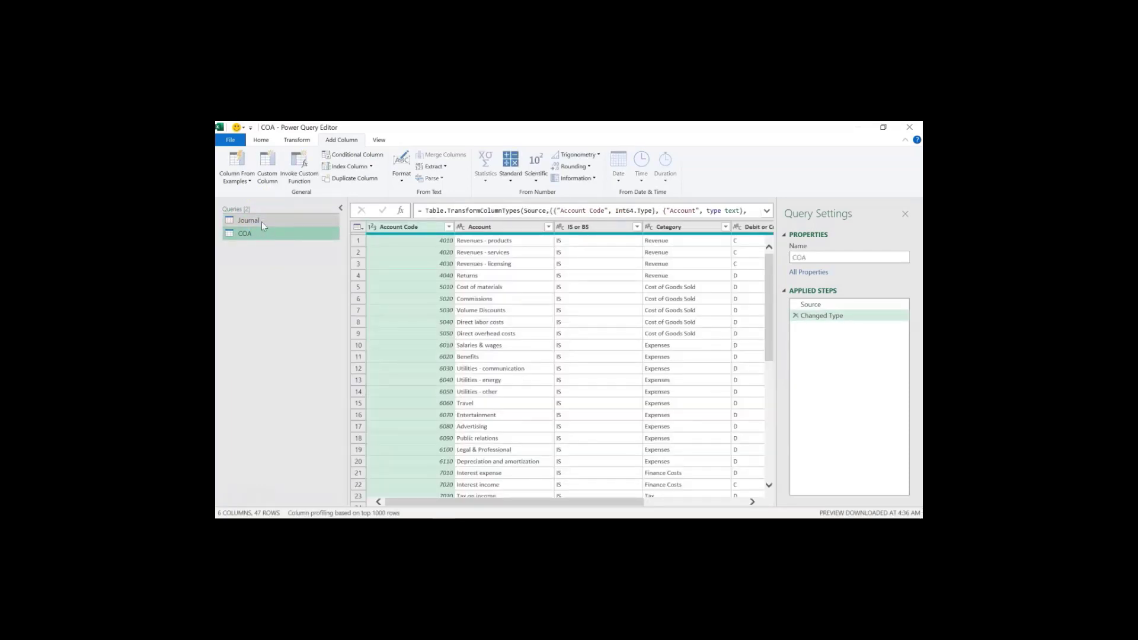
Create a reference to the Journal query and name the new query Division
click(261, 220)
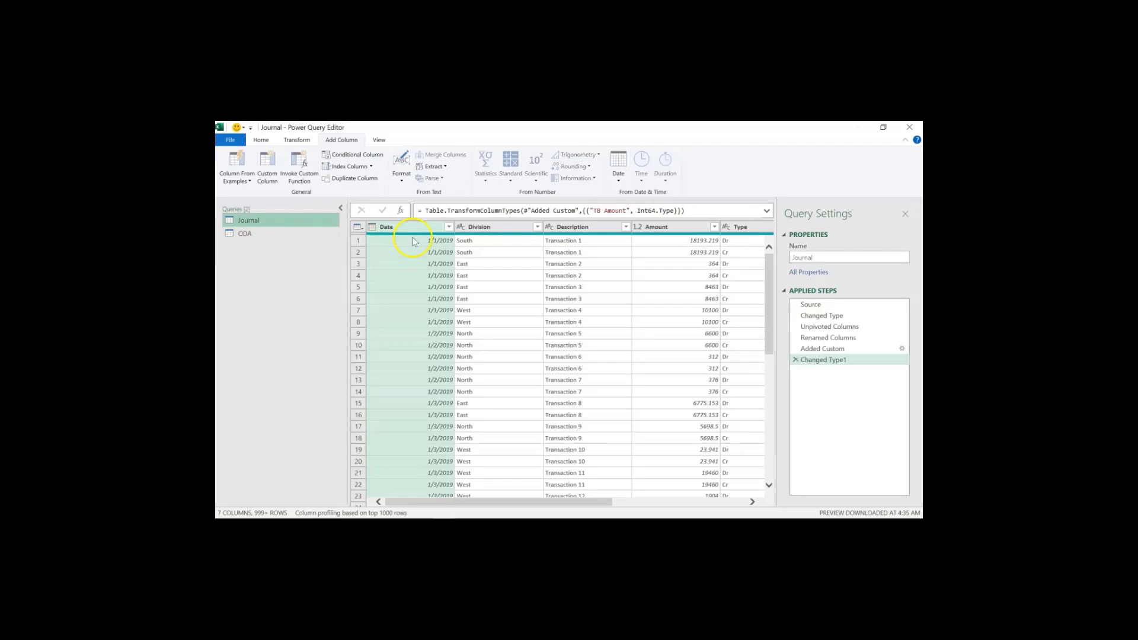
click(479, 226)
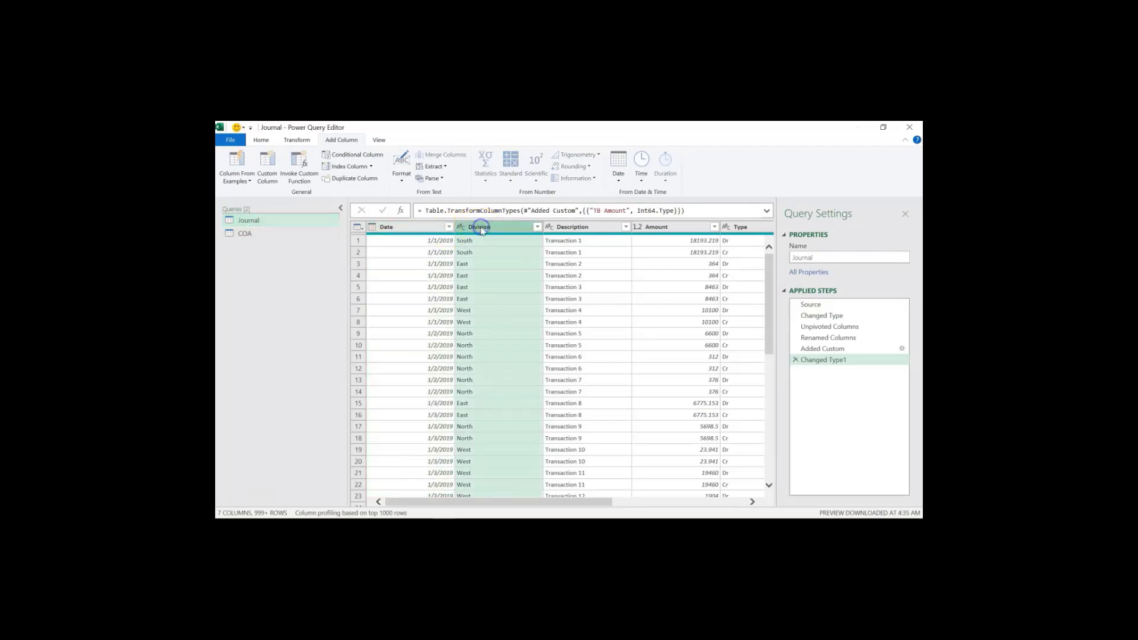
right_click(289, 228)
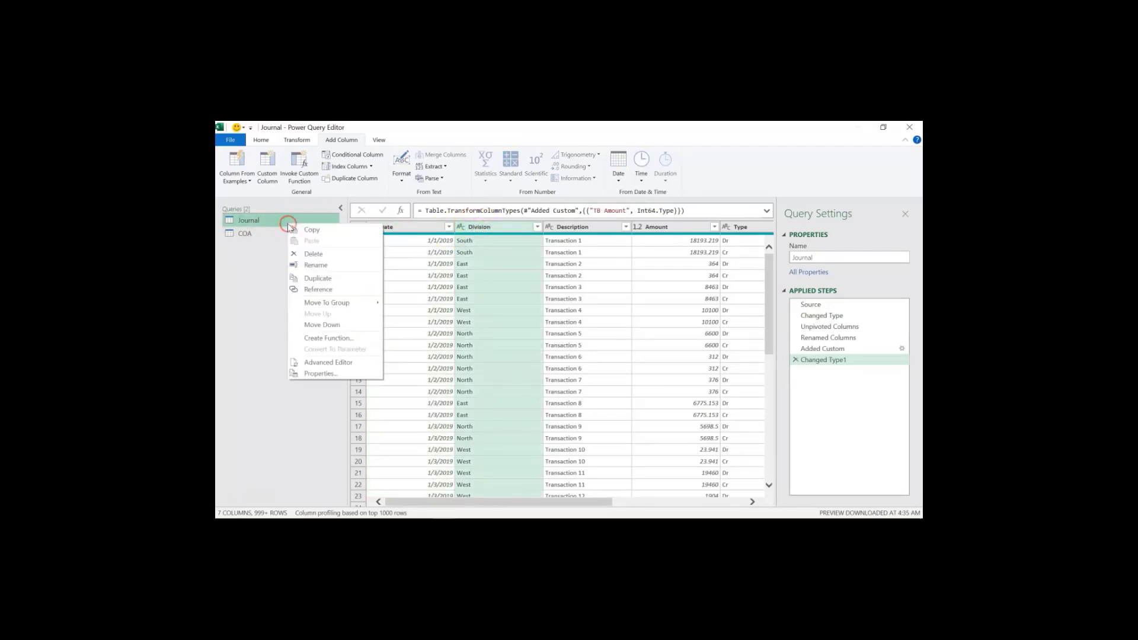
click(310, 290)
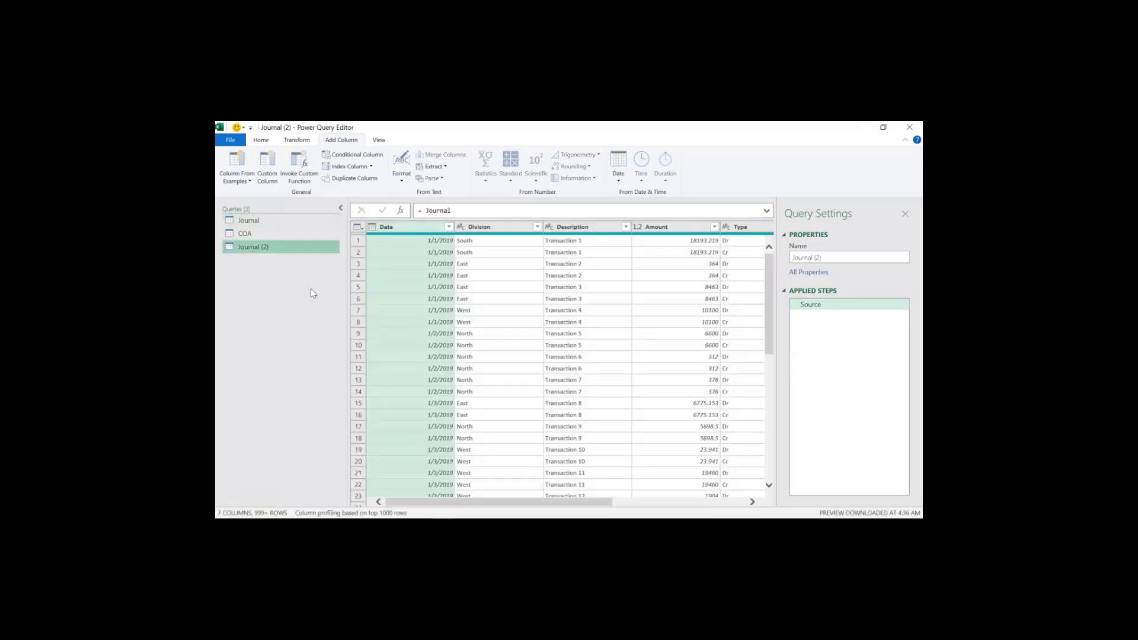
triple_click(836, 257)
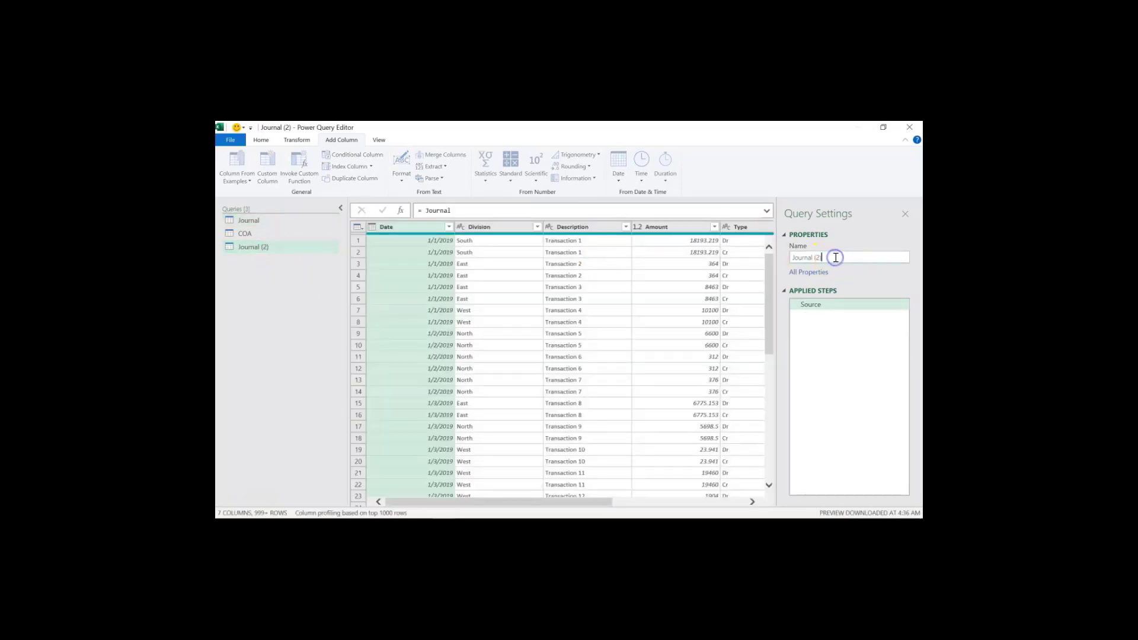
text(d)
key(Return)
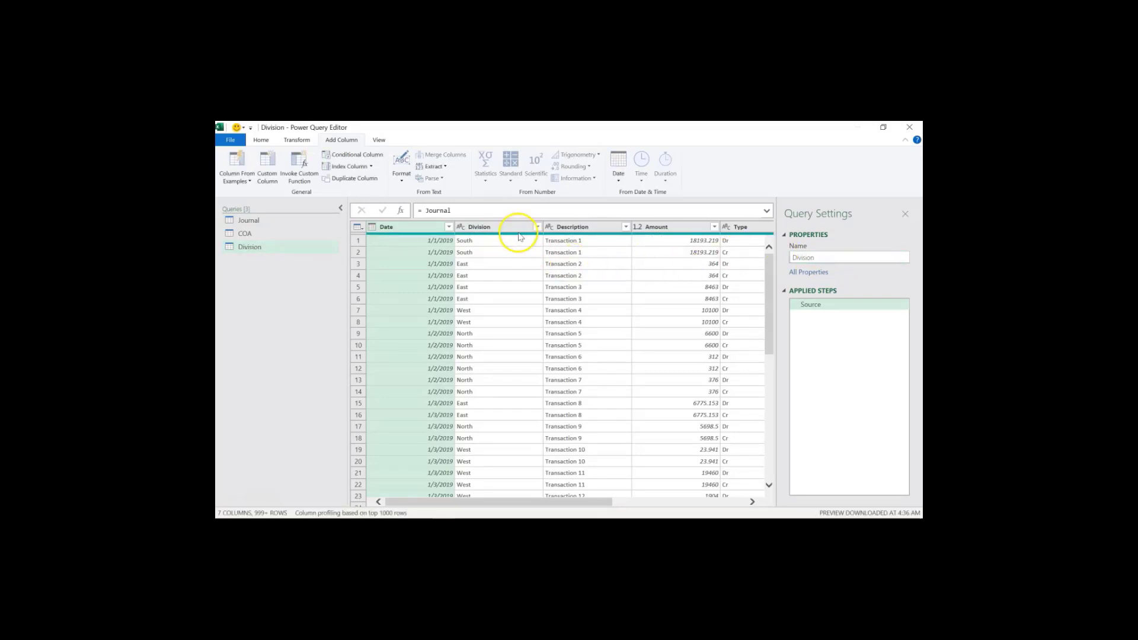
In the Division query, remove all columns except Division and remove the duplicate rows
click(512, 231)
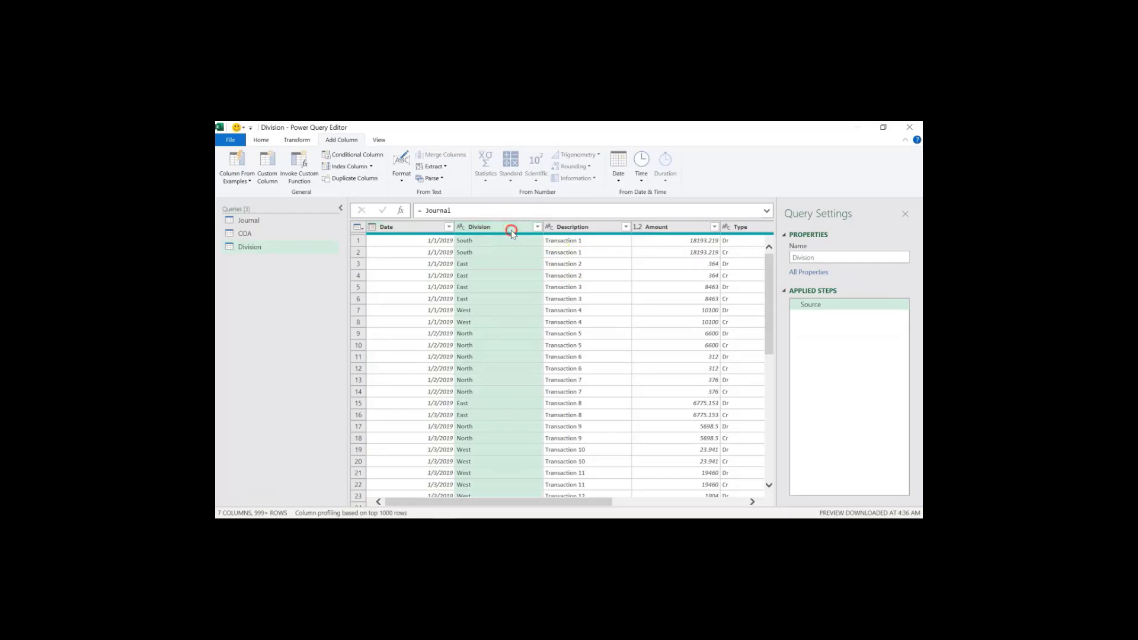
right_click(511, 231)
click(532, 262)
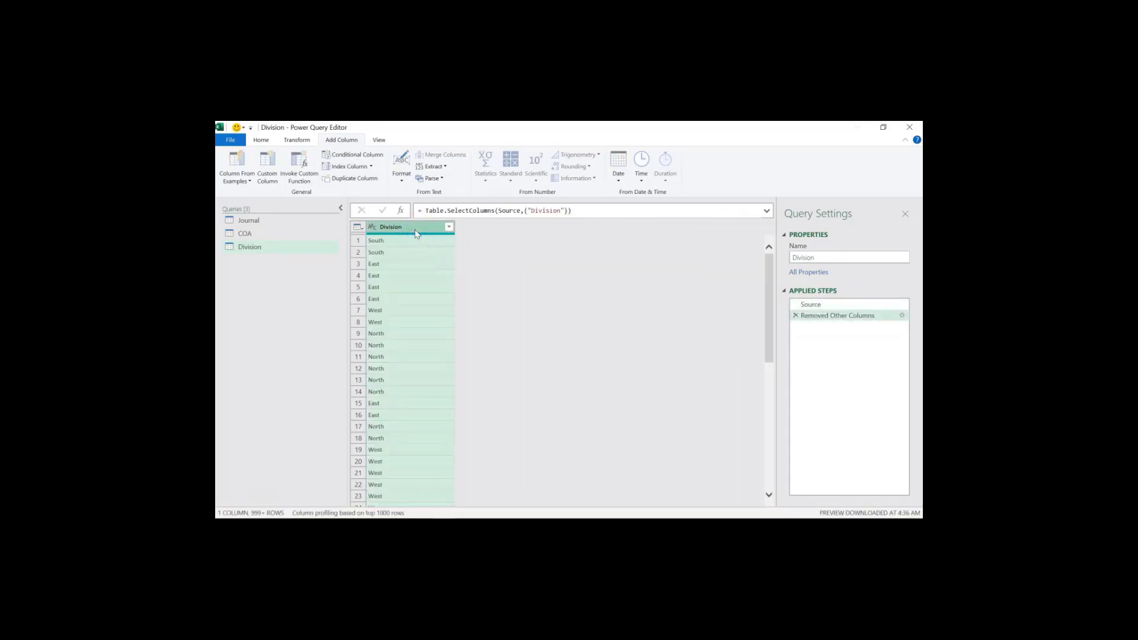
right_click(415, 231)
click(435, 295)
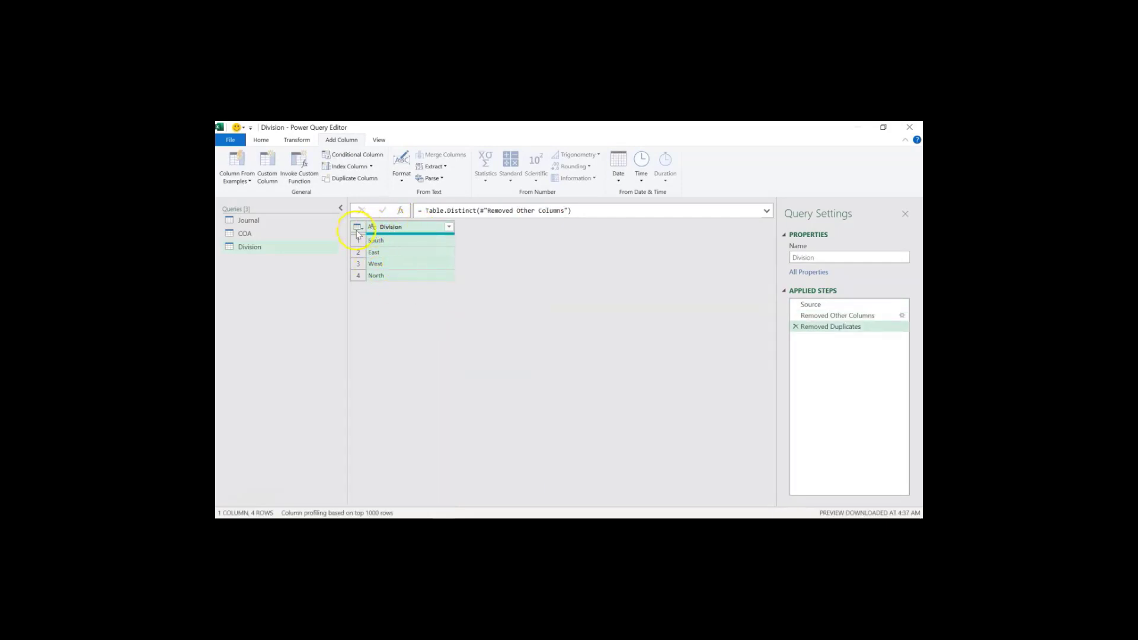
Create another new blank query below the Division query
right_click(253, 264)
mouse_move(290, 279)
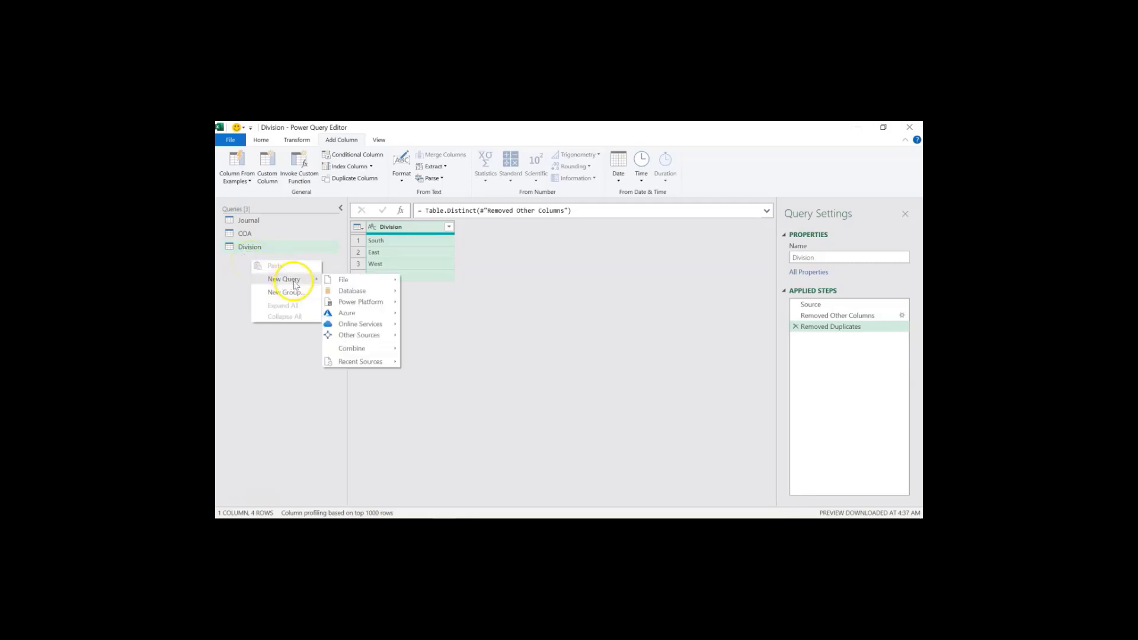
mouse_move(374, 333)
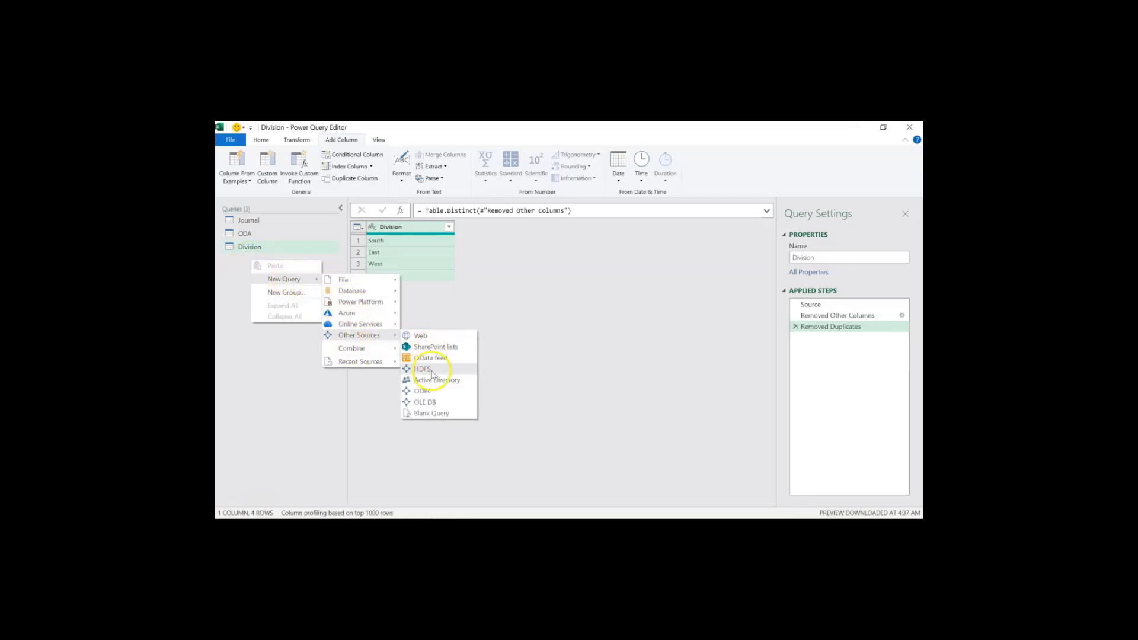
click(433, 415)
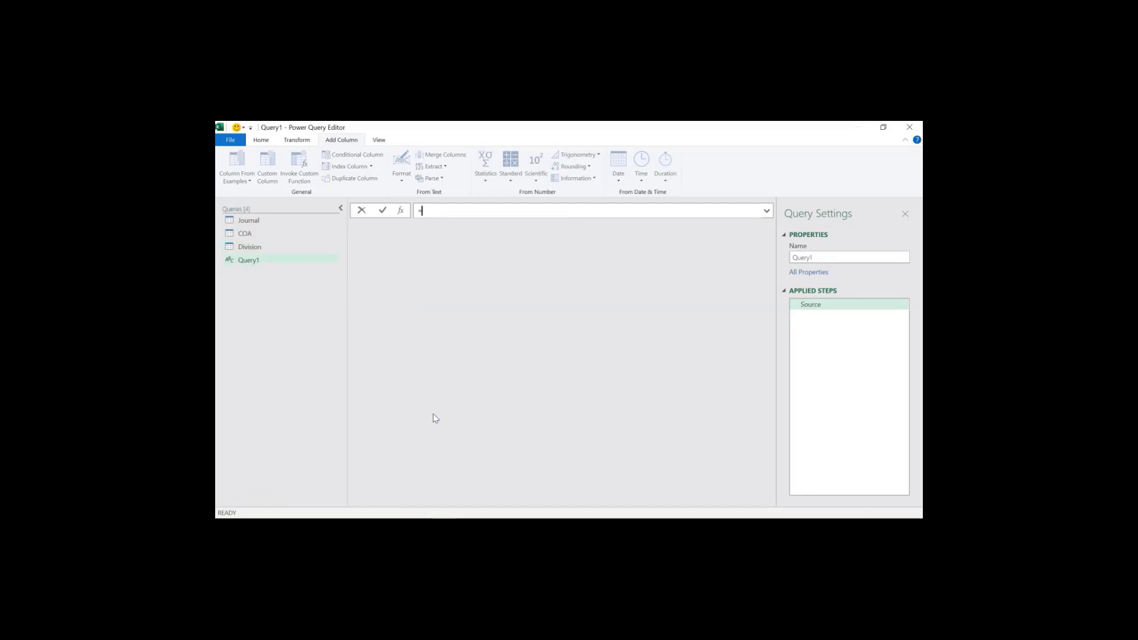
Enter the formula =Number.From(List.Min(Journal[Date])) in the new blank query to get the journal's earliest date as a number
text(Nu)
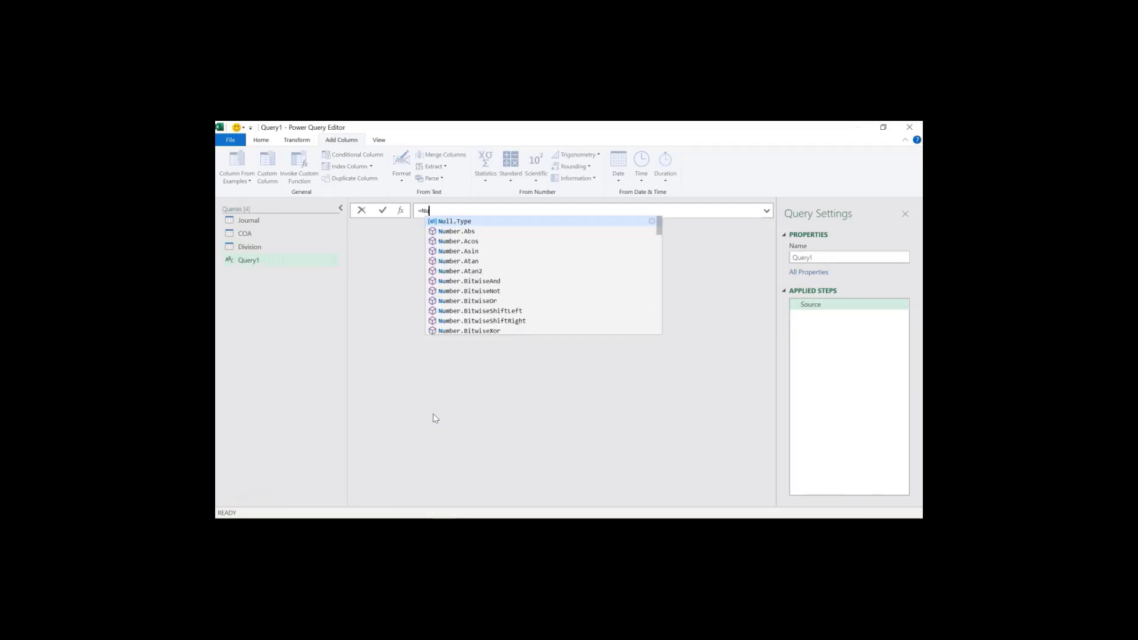
text(mber.From)
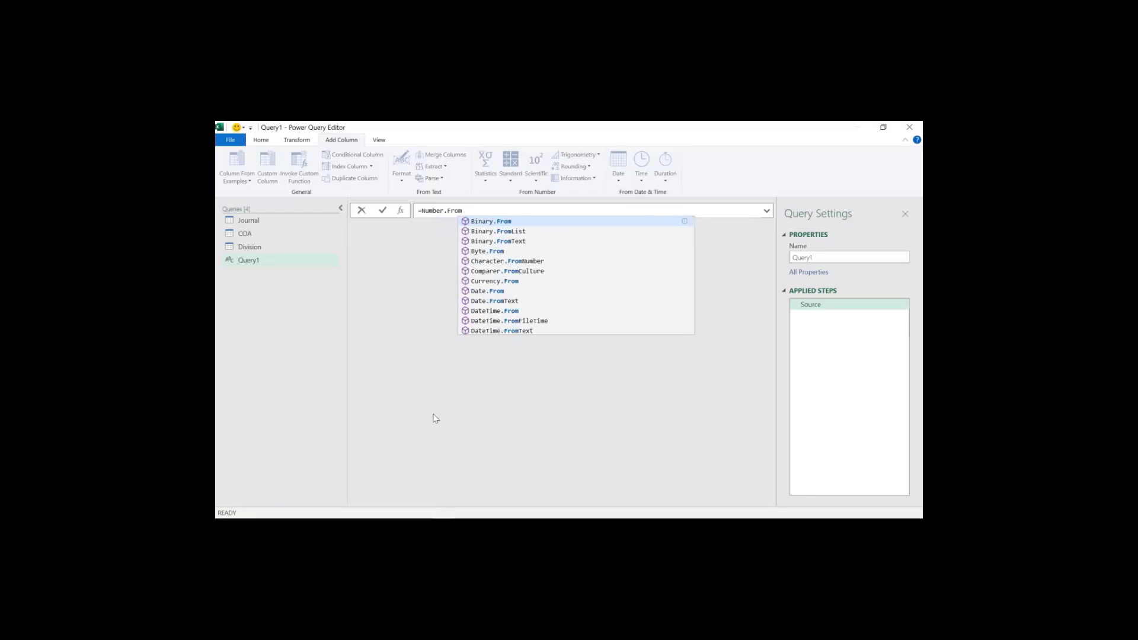
text(()
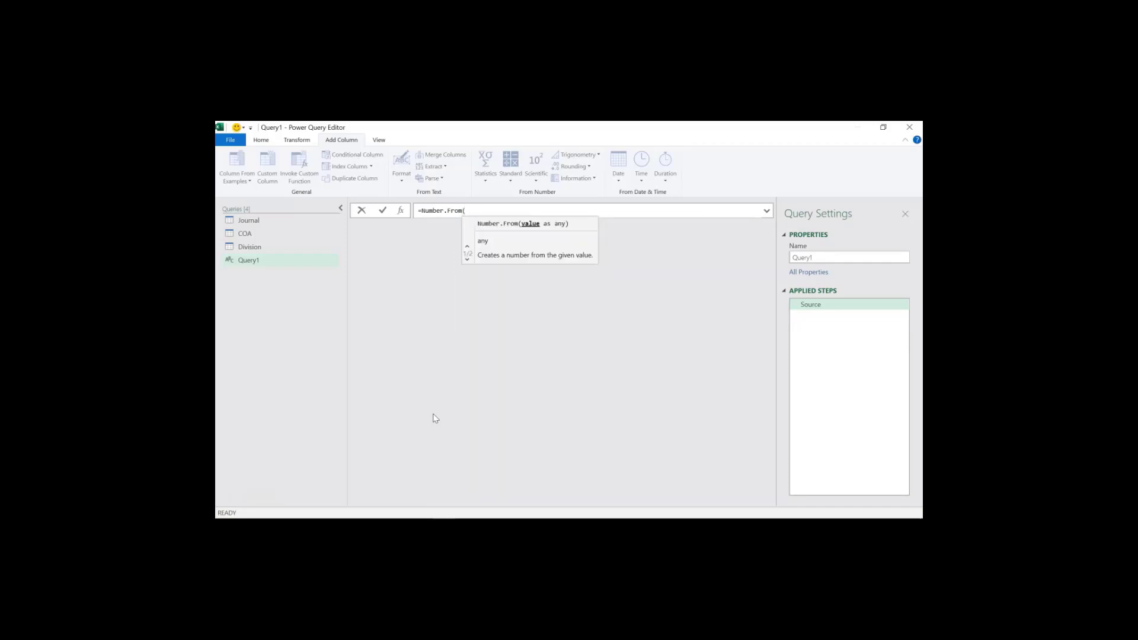
text(List.)
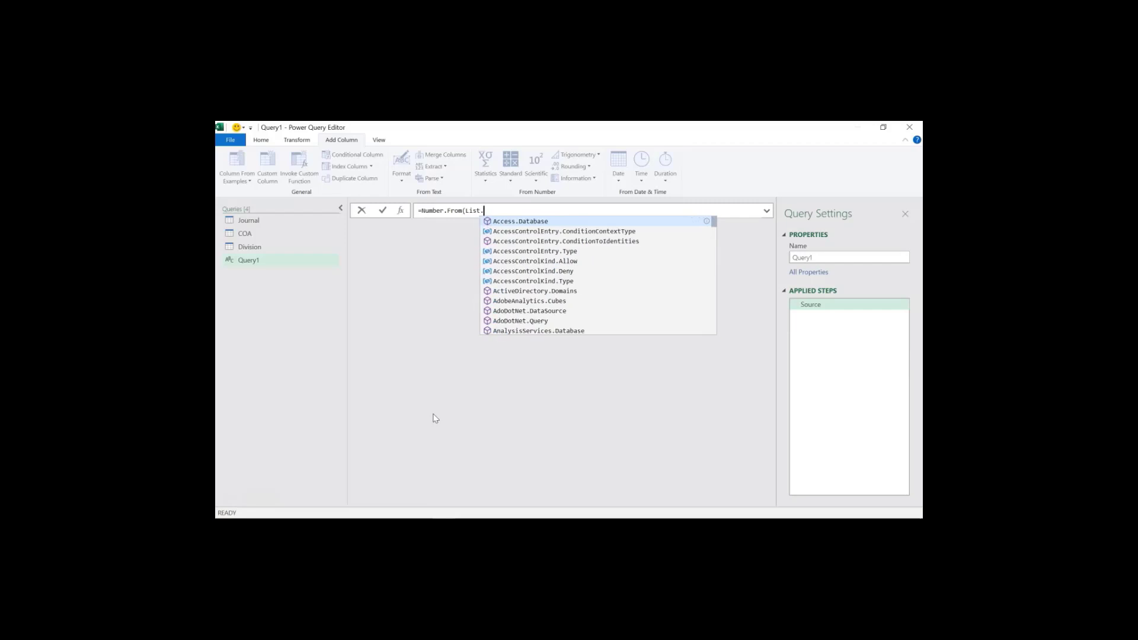
text(Min)
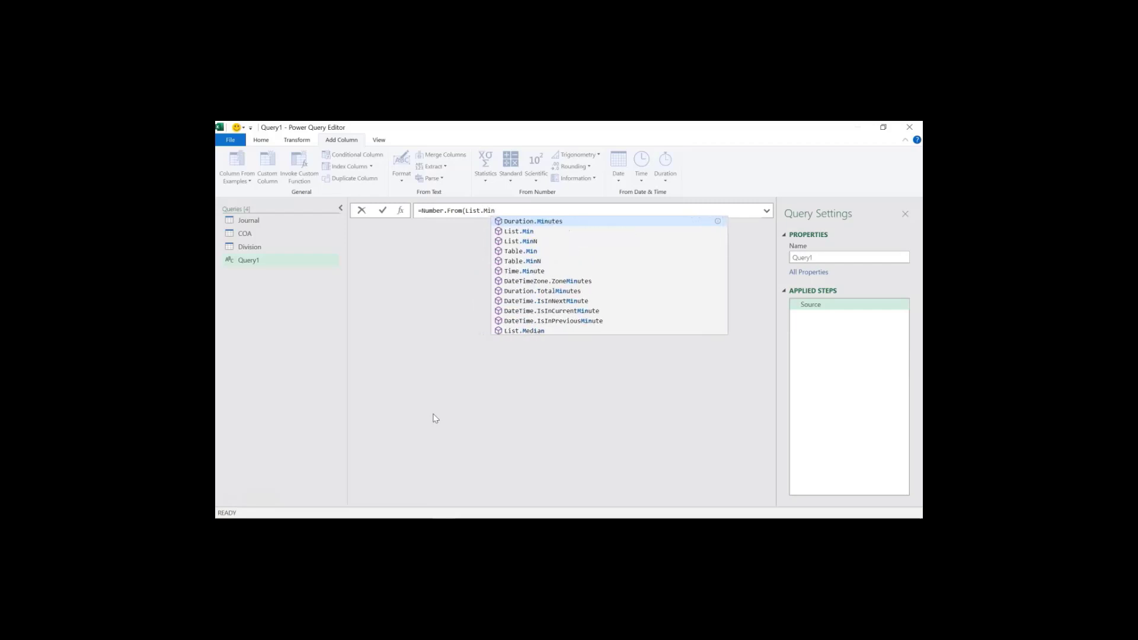
text(()
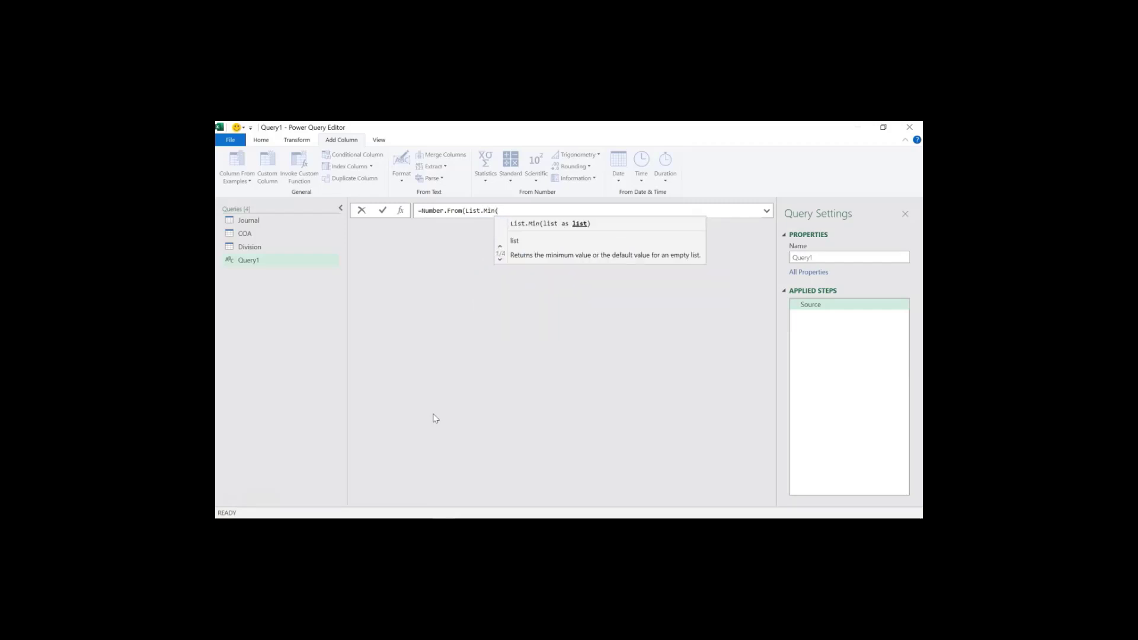
text(Jour)
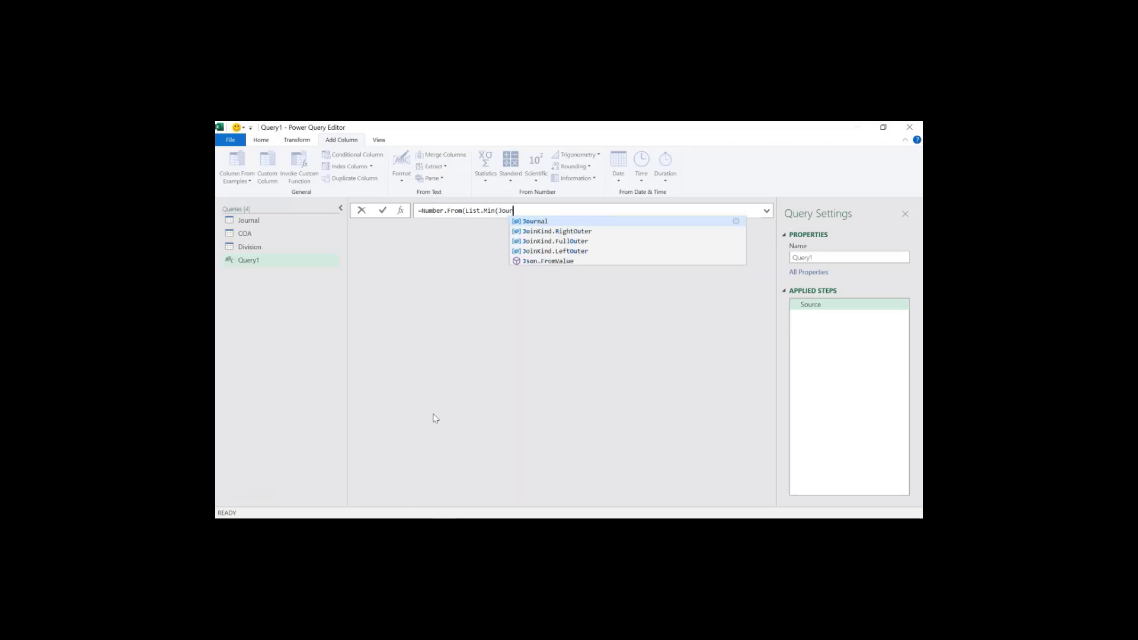
key(Tab)
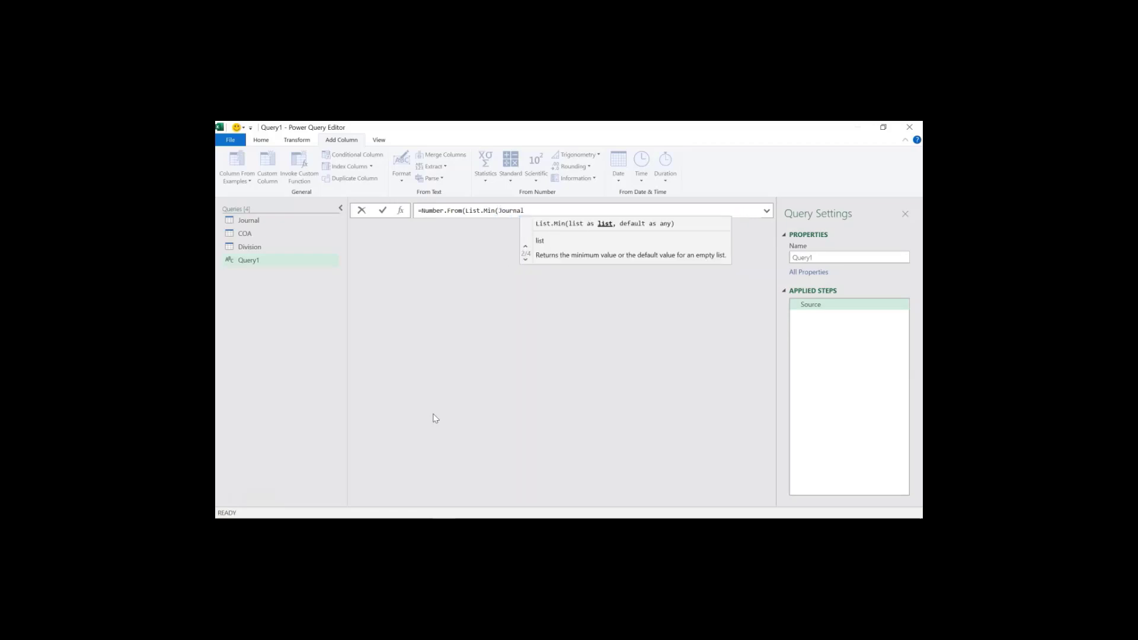
text([Da)
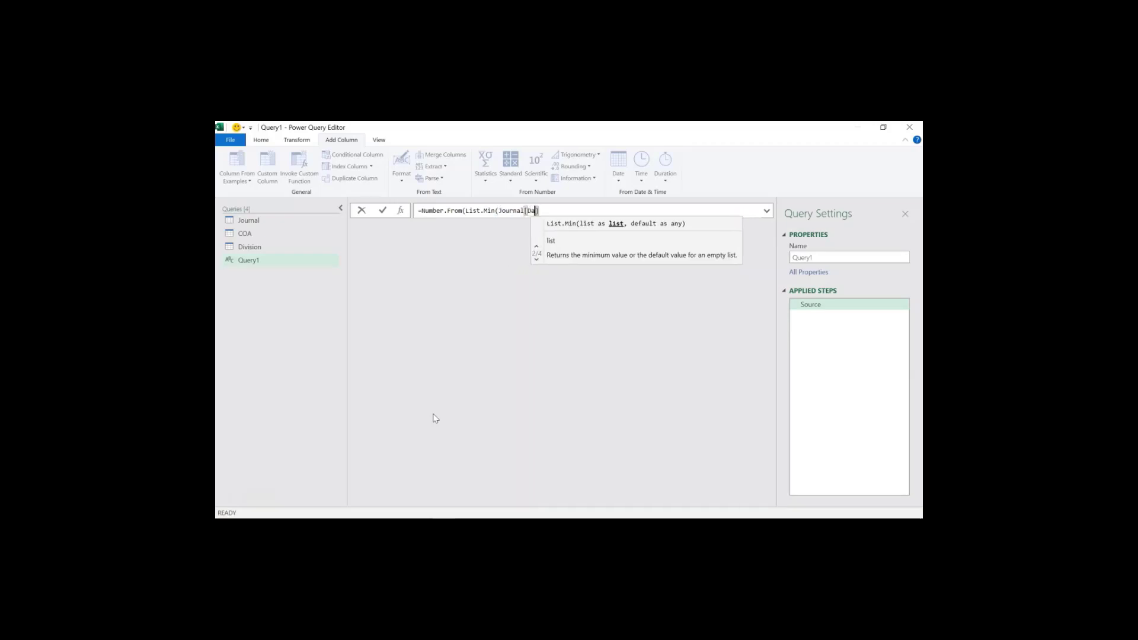
text(te)
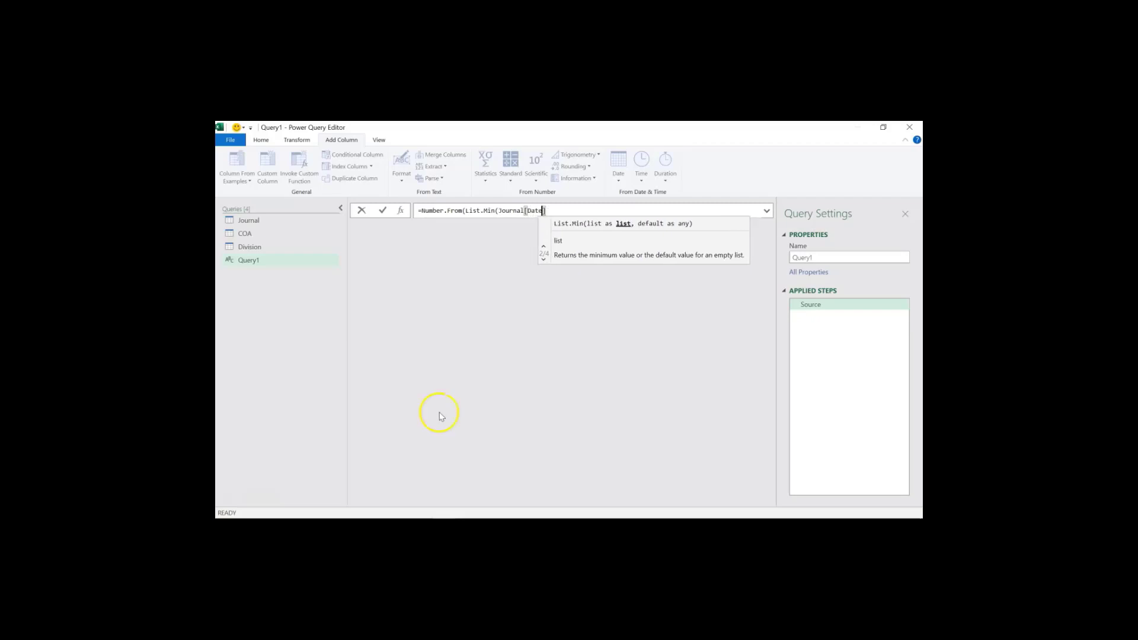
Copy the Number.From(List.Min(Journal[Date])) expression from the new query's formula
click(559, 209)
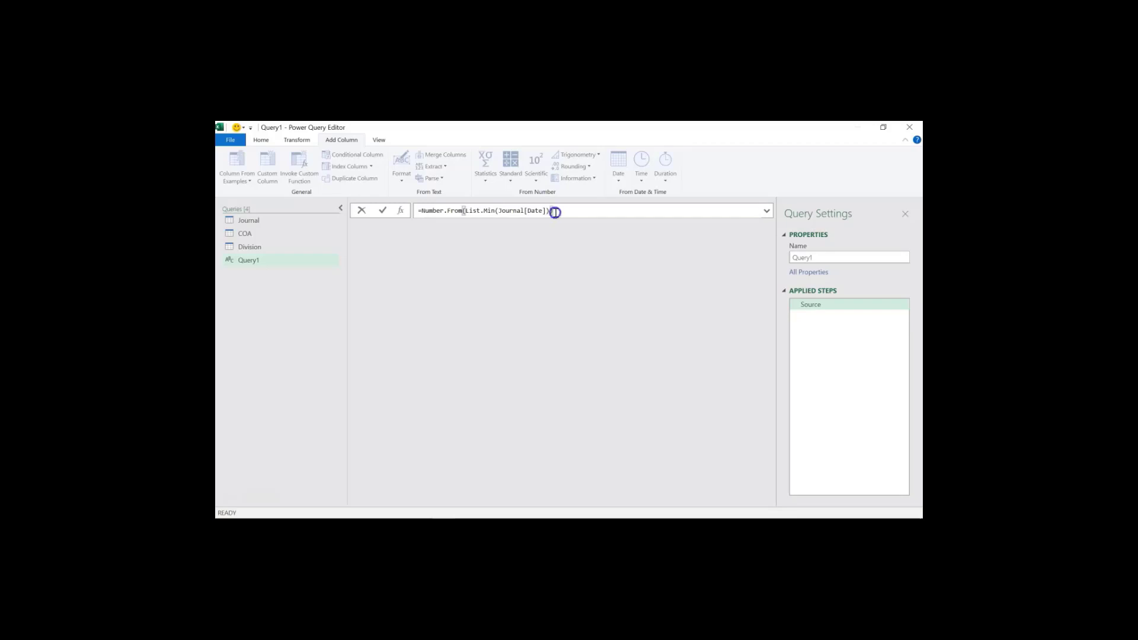
drag(554, 213, 421, 212)
key(ctrl+c)
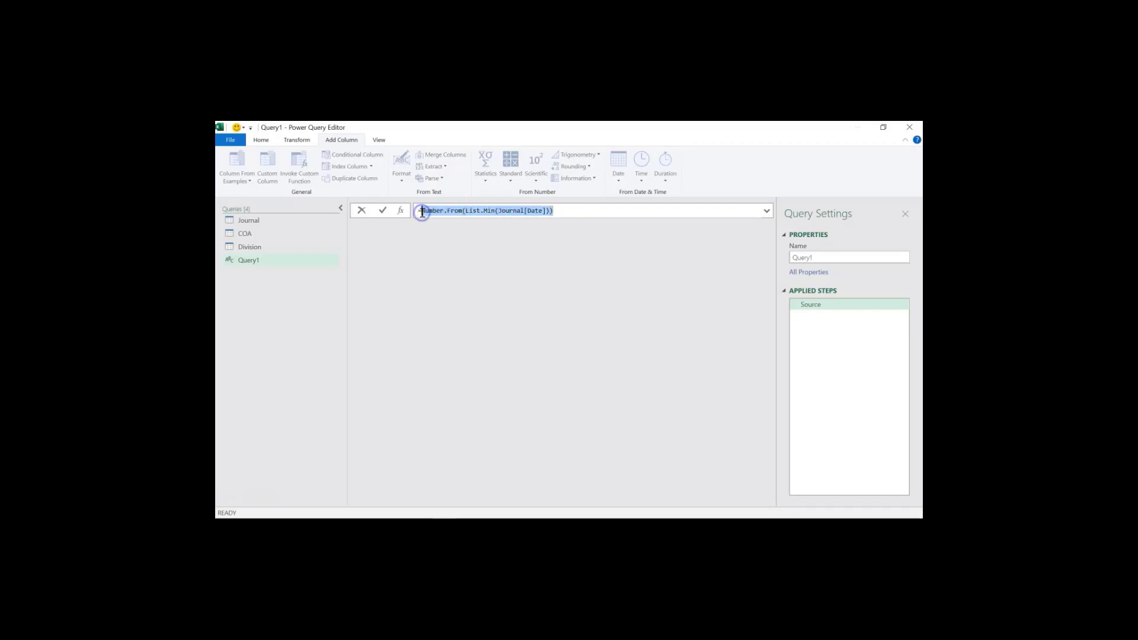
Extend the query formula with ..Number.From(List.Max(Journal[Date])) so the range ends at the journal's latest date
click(562, 211)
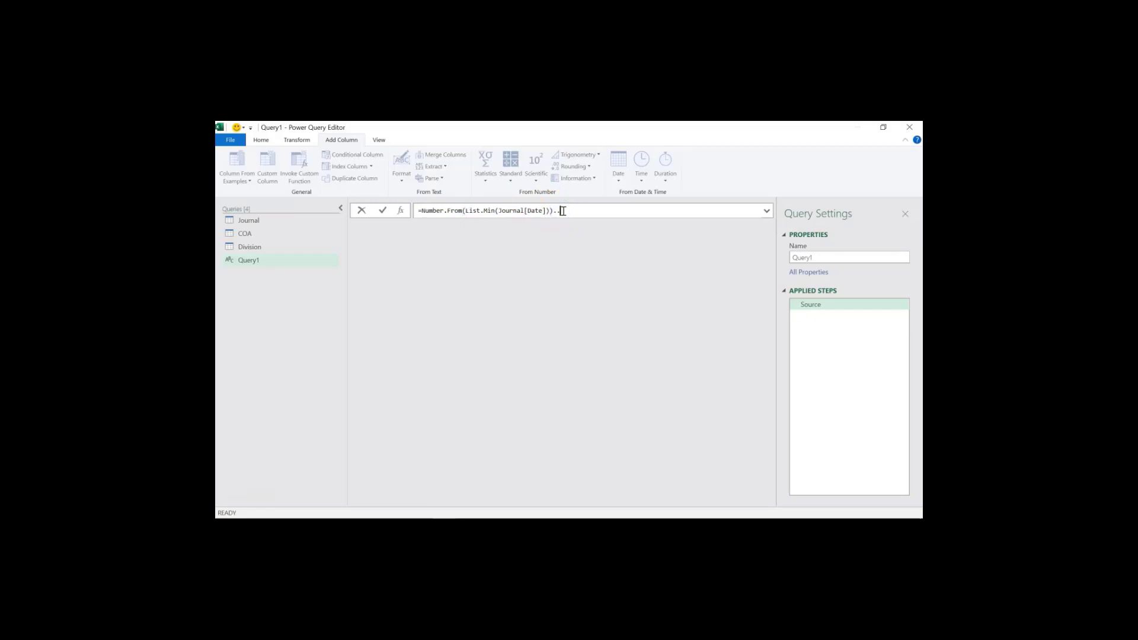
text(..)
key(ctrl+v)
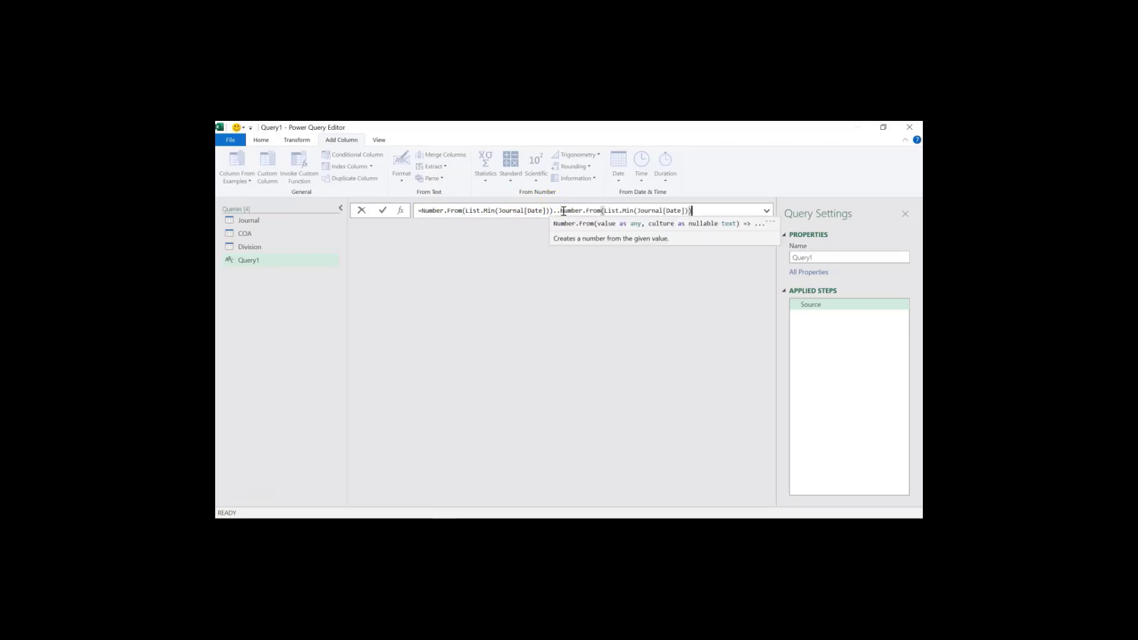
click(633, 210)
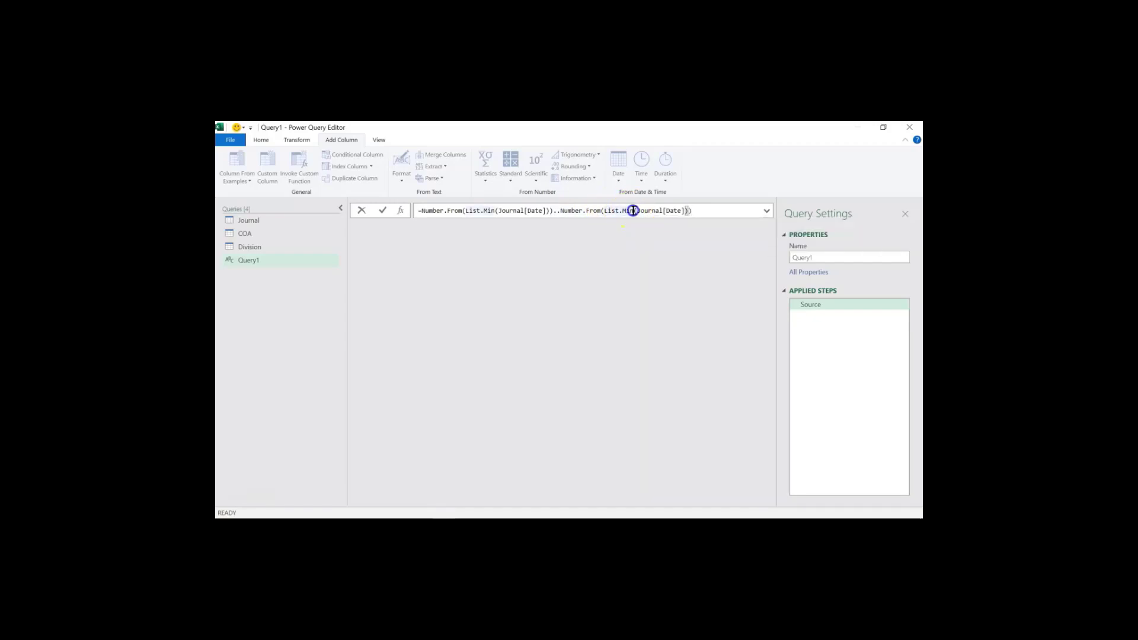
key(BackSpace)
key(BackSpace)
text(ax)
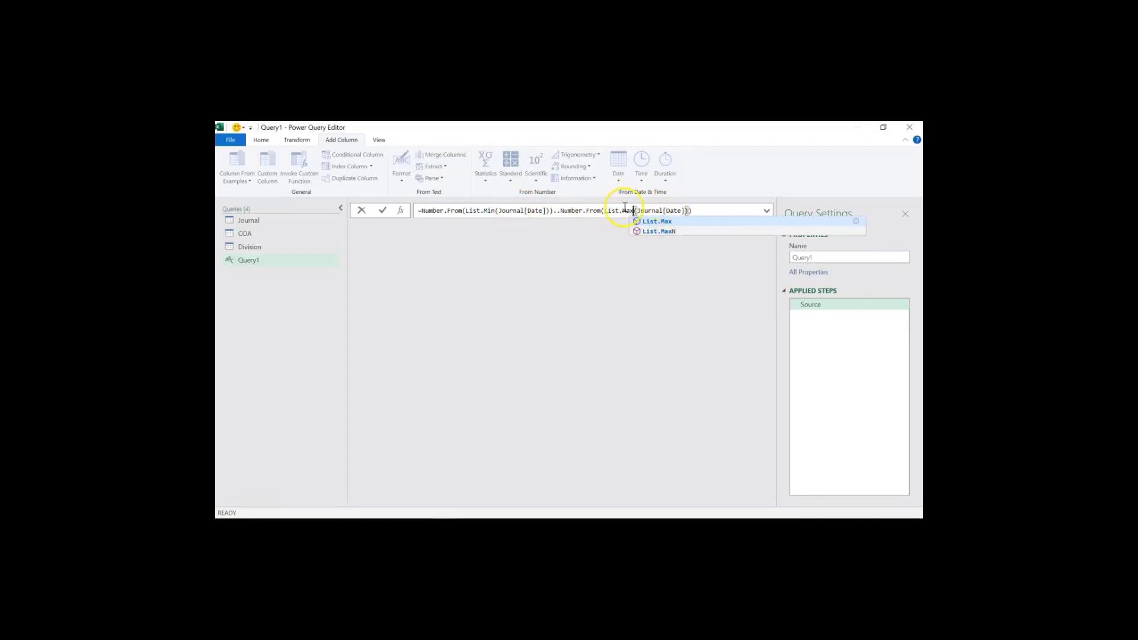
Enclose the formula's minimum-to-maximum date range in curly braces and commit it as a list
click(420, 212)
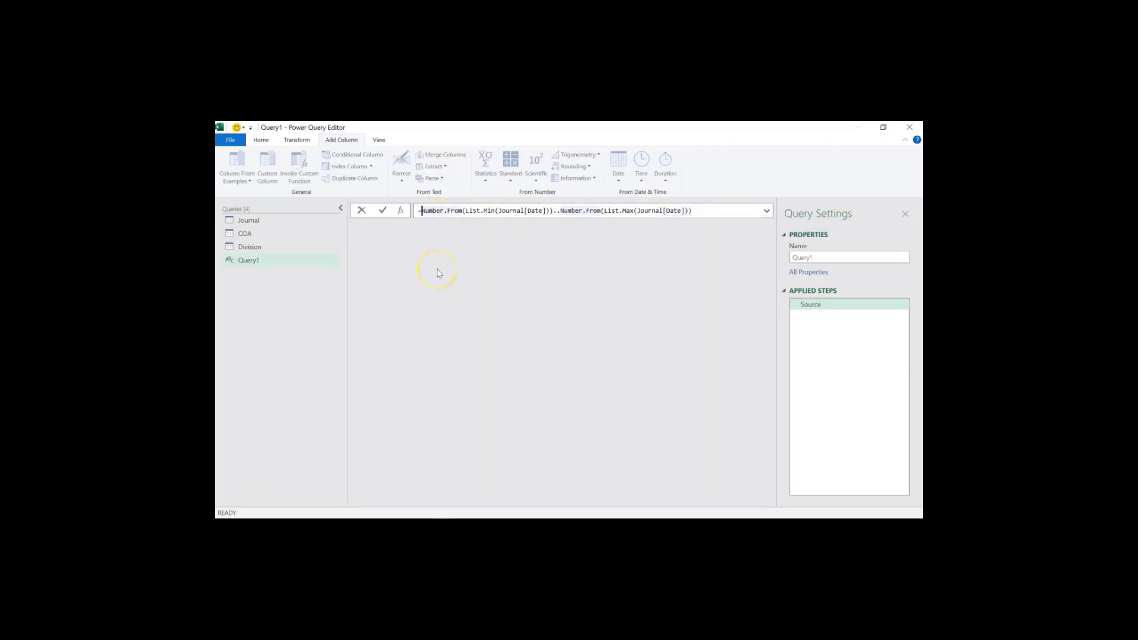
text({)
click(727, 210)
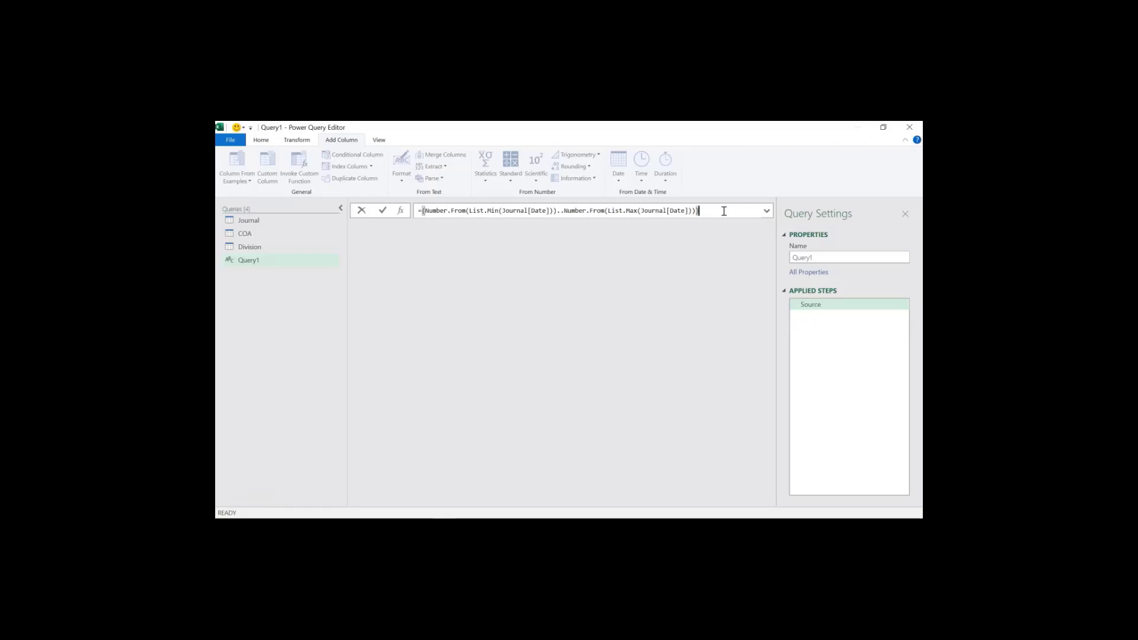
key(Return)
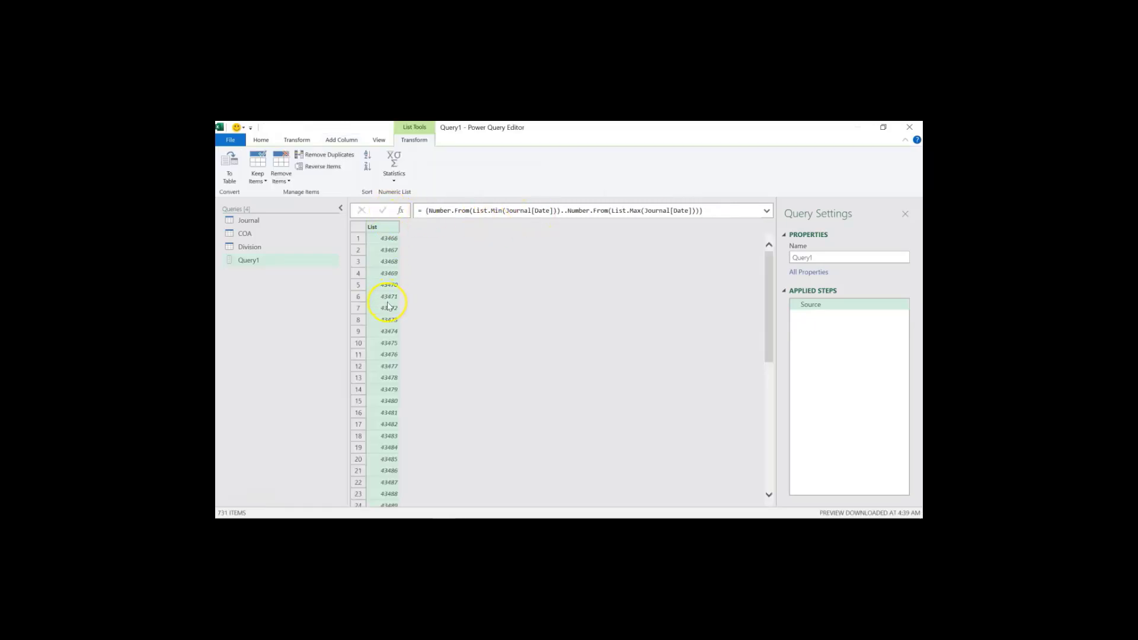
Convert the number list to a table with no delimiter and rename its column Date
click(228, 176)
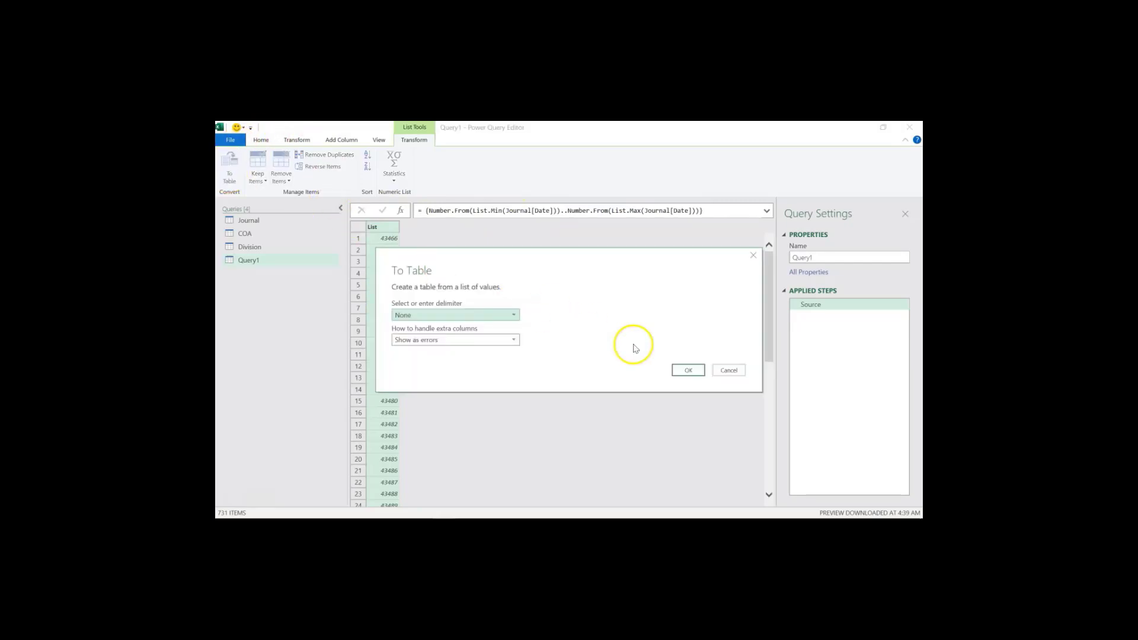
click(681, 370)
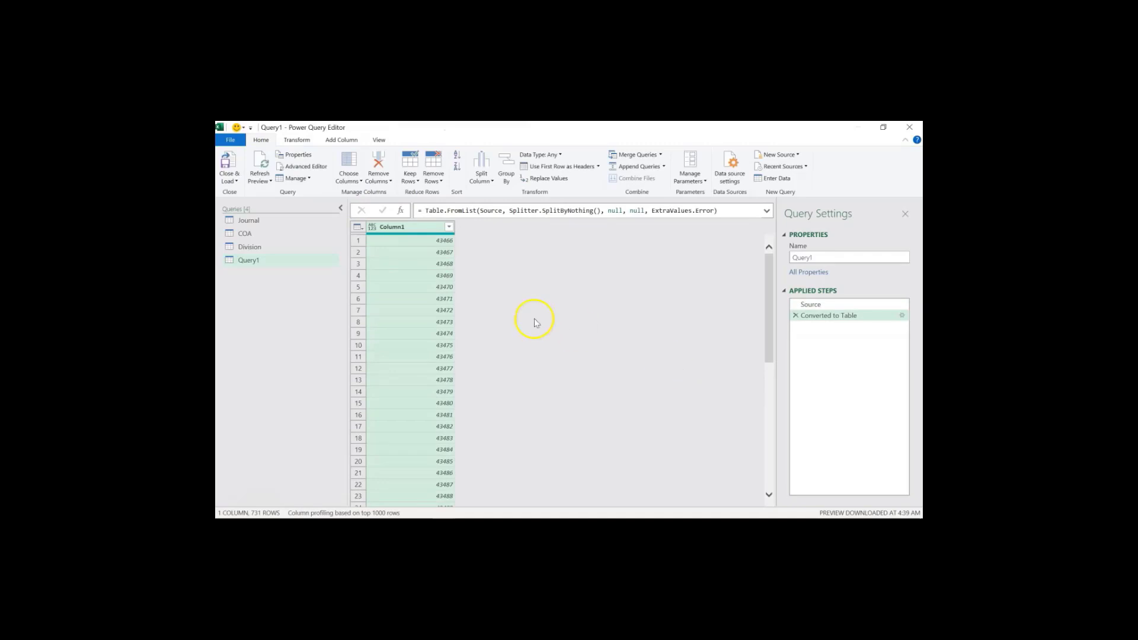
double_click(407, 231)
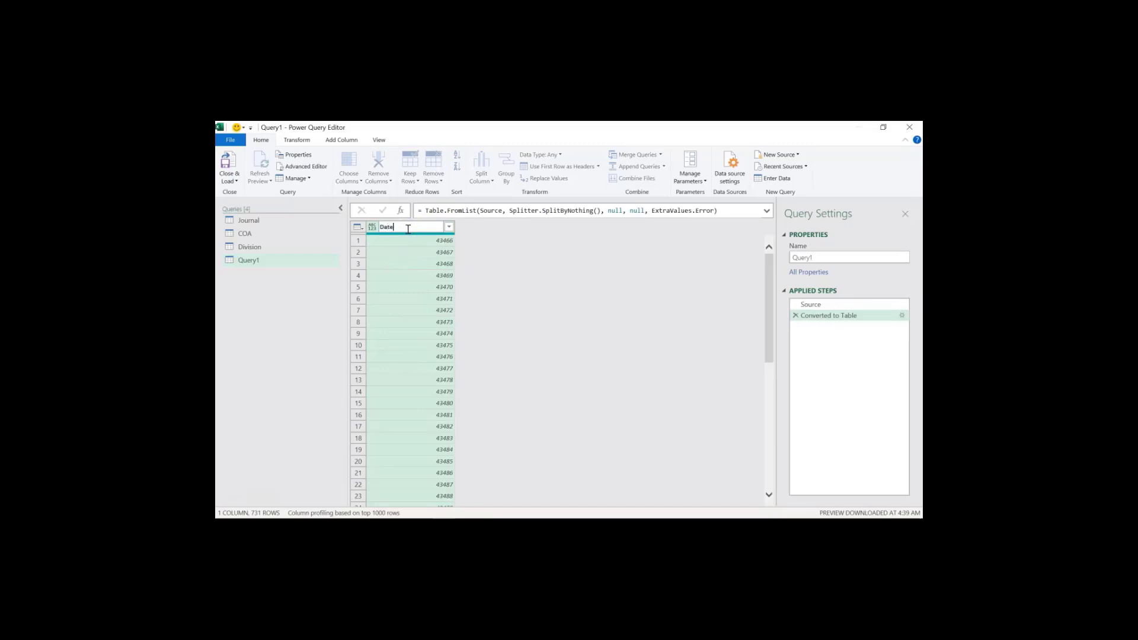
key(Return)
Set the Date column's data type to Date and rename the query Calendar
click(372, 227)
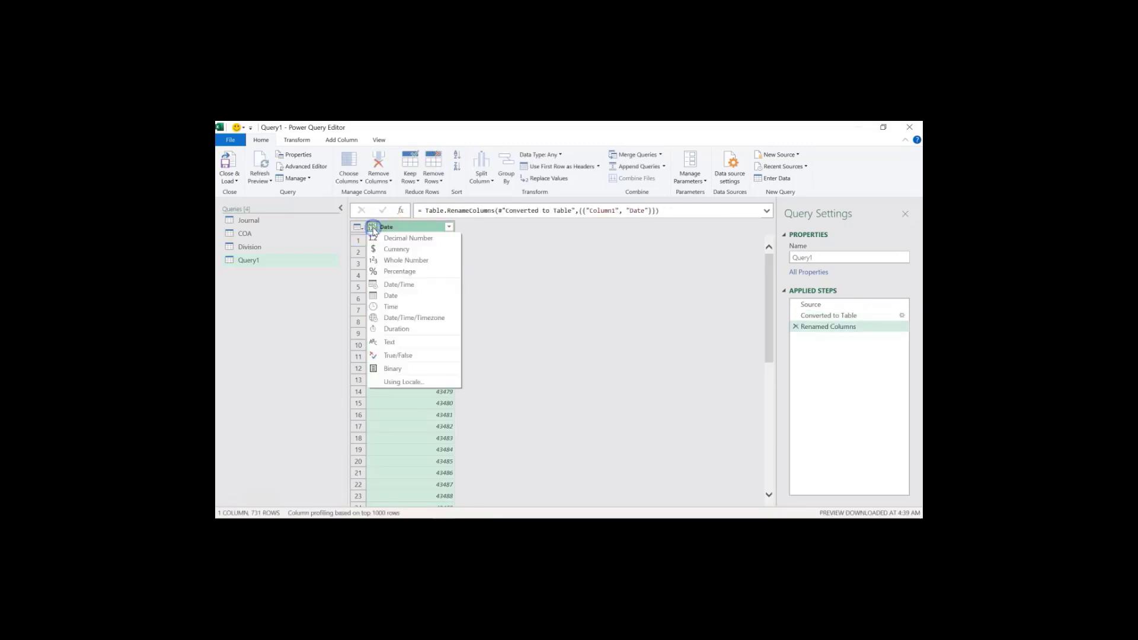
click(393, 295)
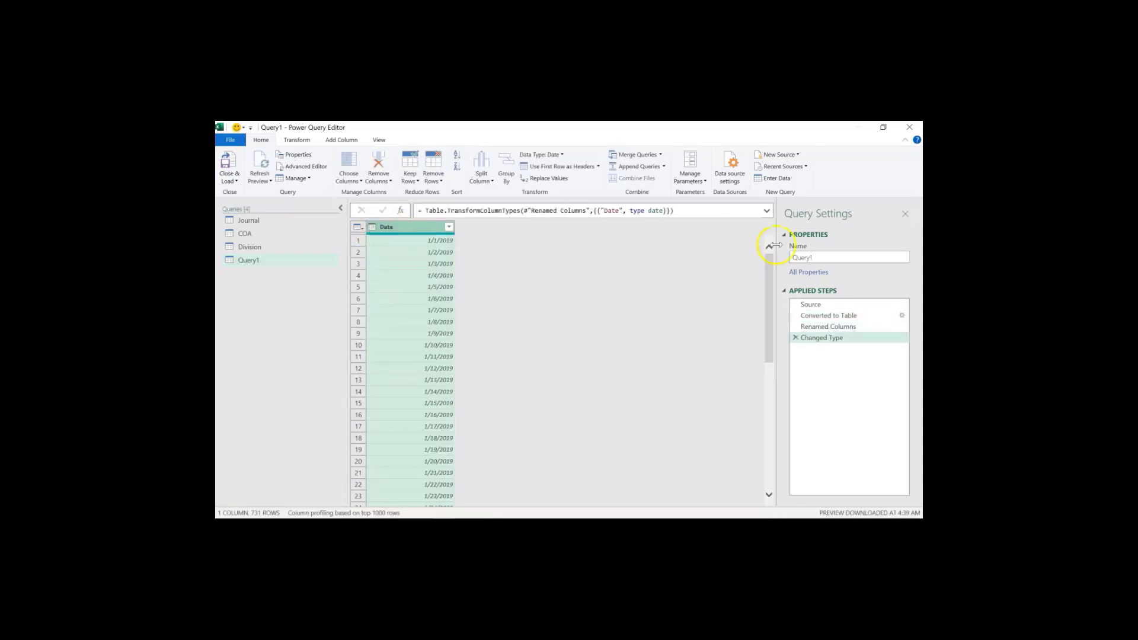
double_click(820, 257)
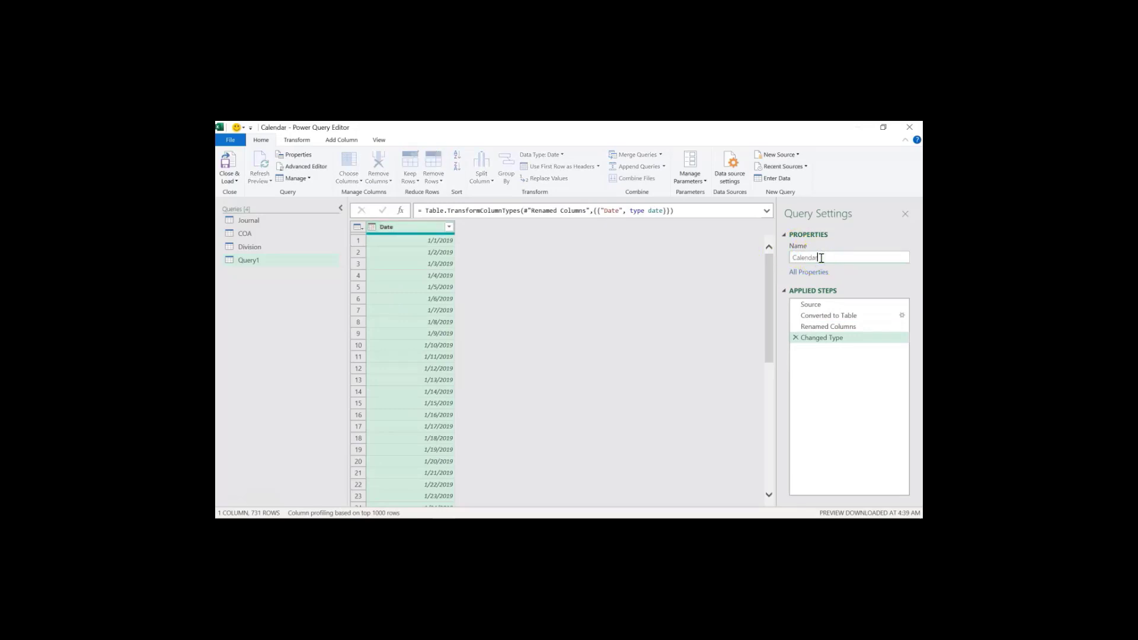
key(Return)
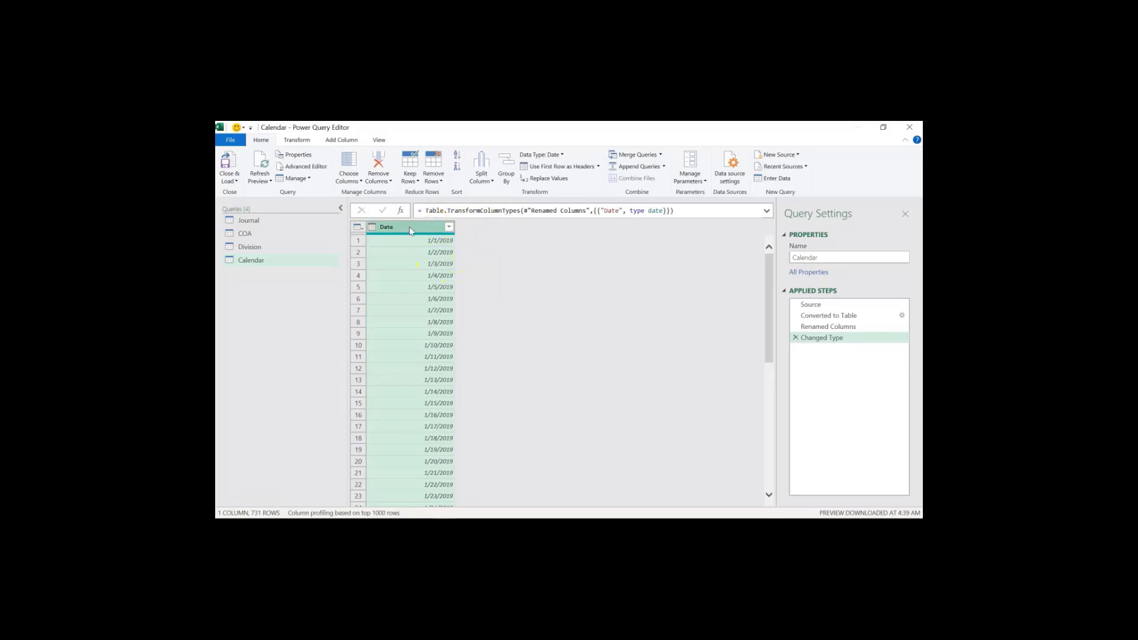
Add a Year column based on the Date column and apply its filter with all years selected
click(349, 141)
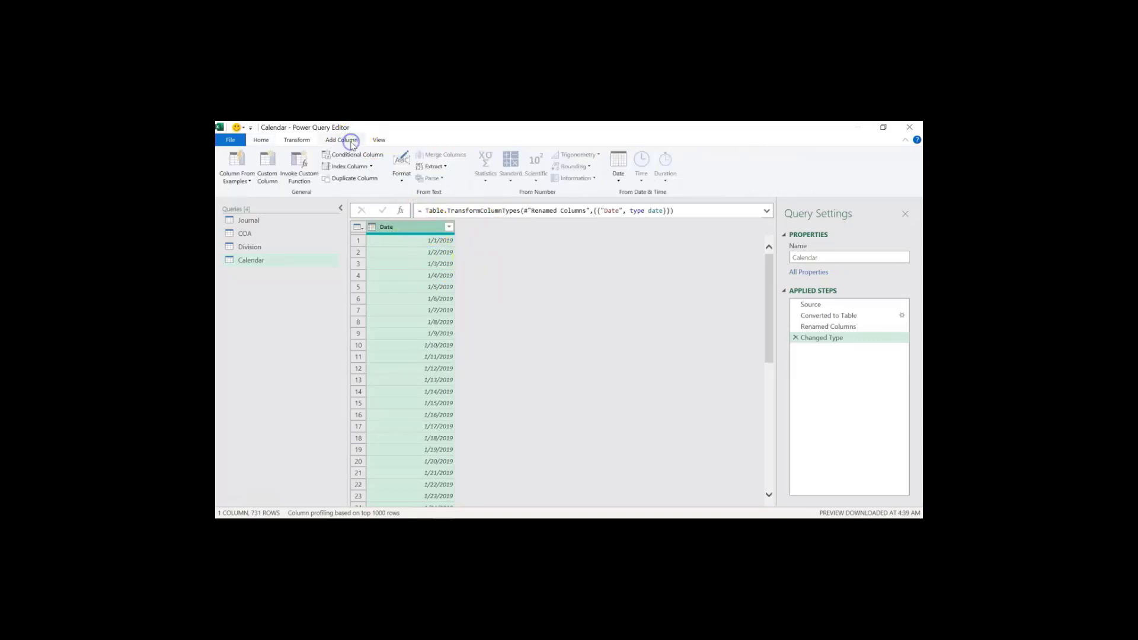
click(618, 171)
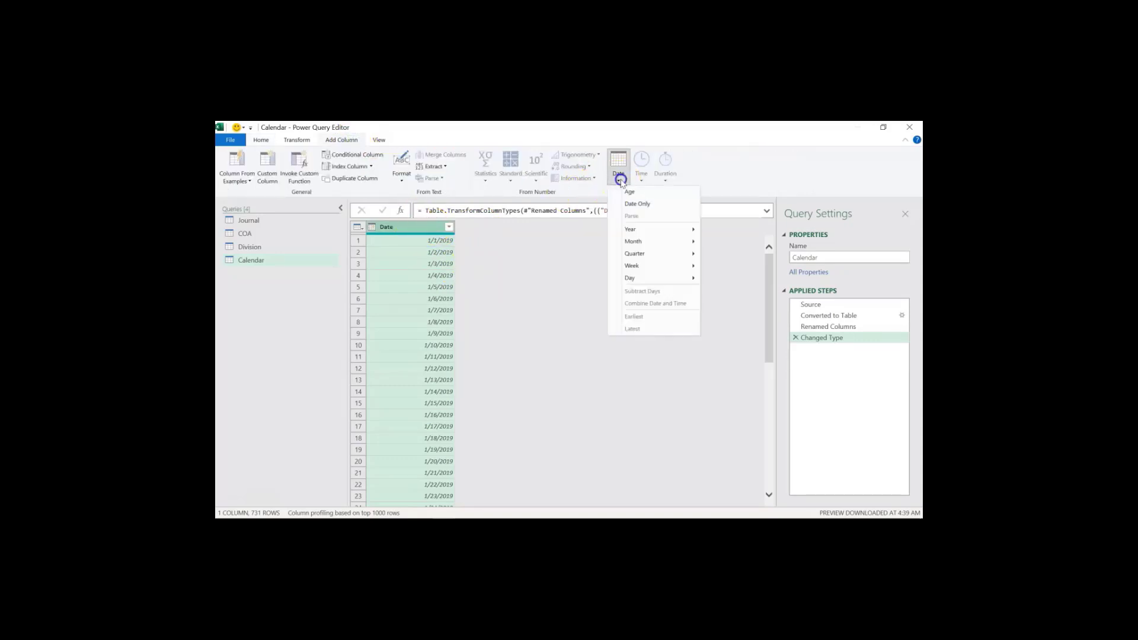
click(628, 235)
click(719, 231)
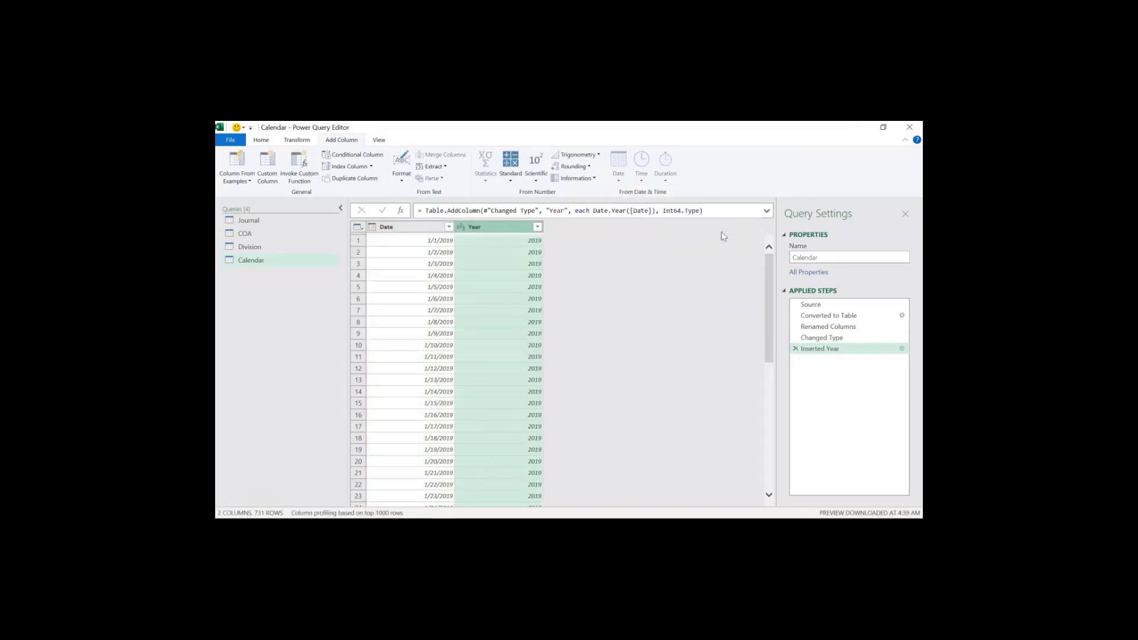
click(573, 268)
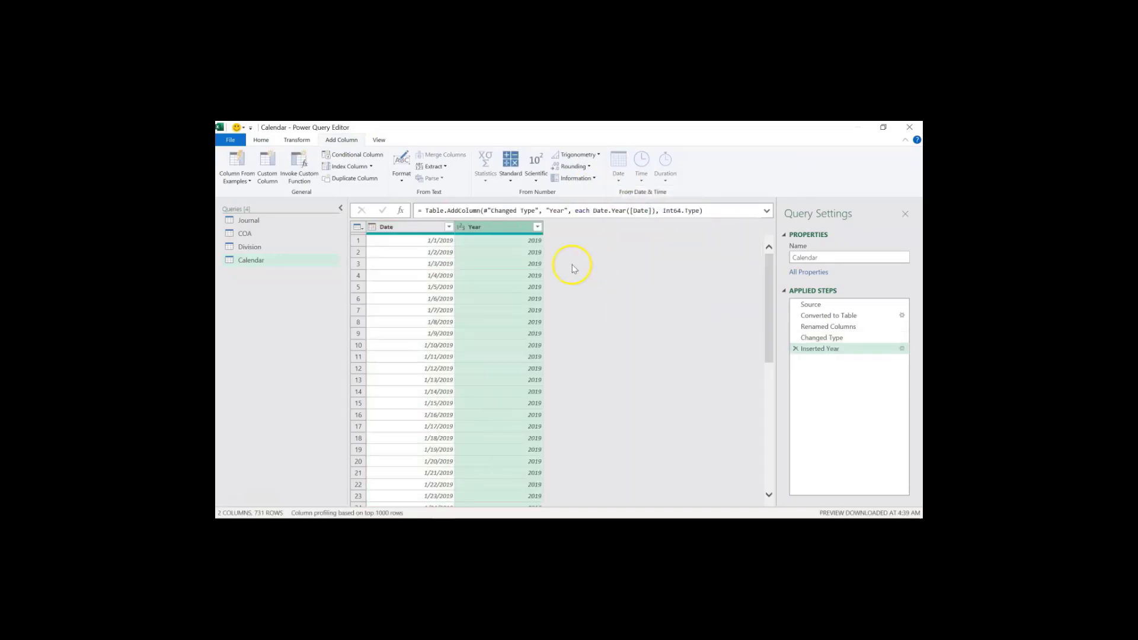
click(538, 228)
click(483, 403)
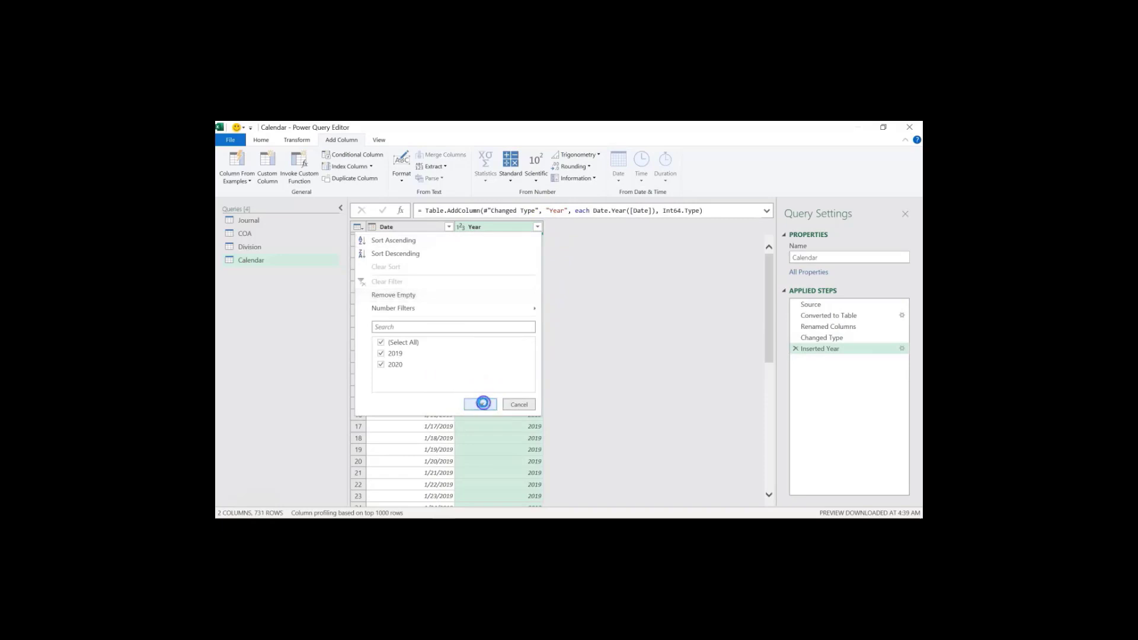
Add a Month number column to the Calendar query based on the Date column
click(418, 228)
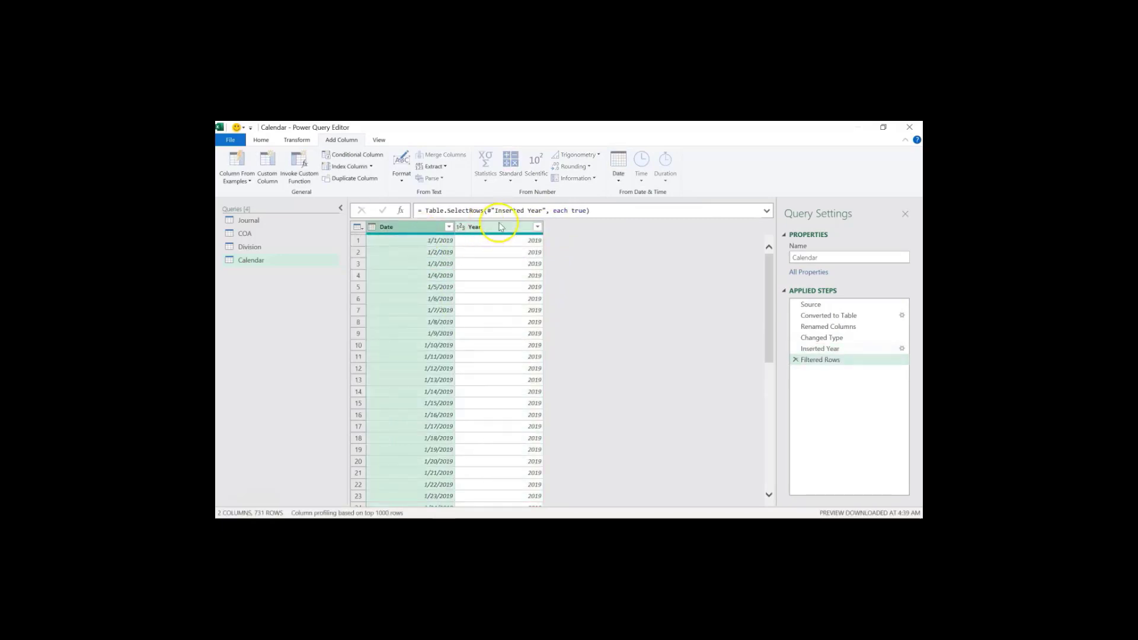
click(618, 169)
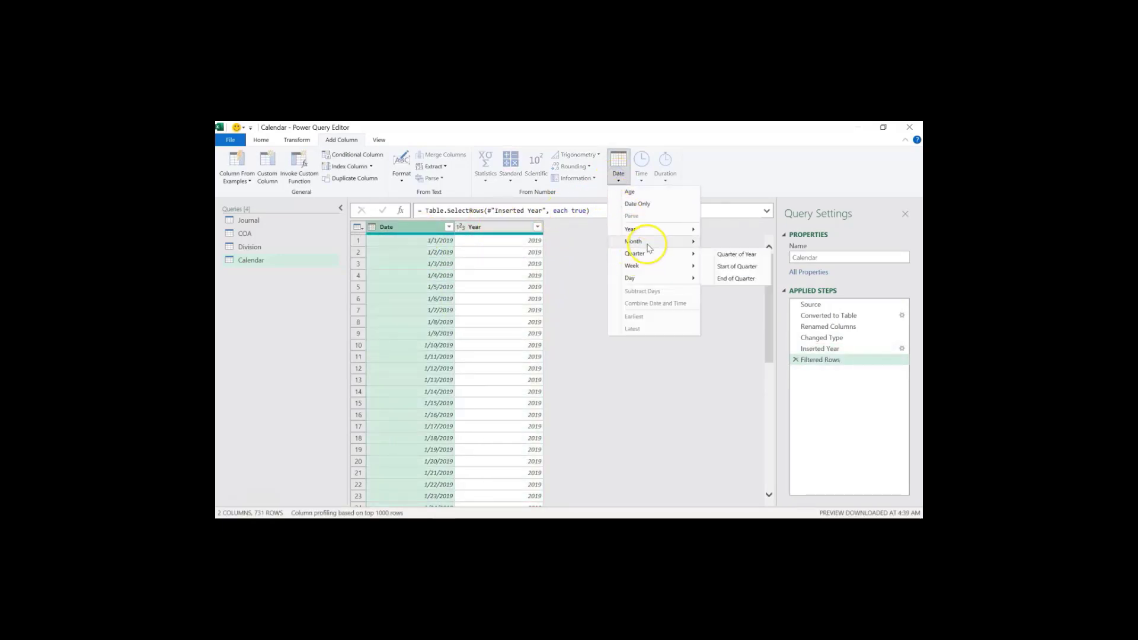
mouse_move(652, 241)
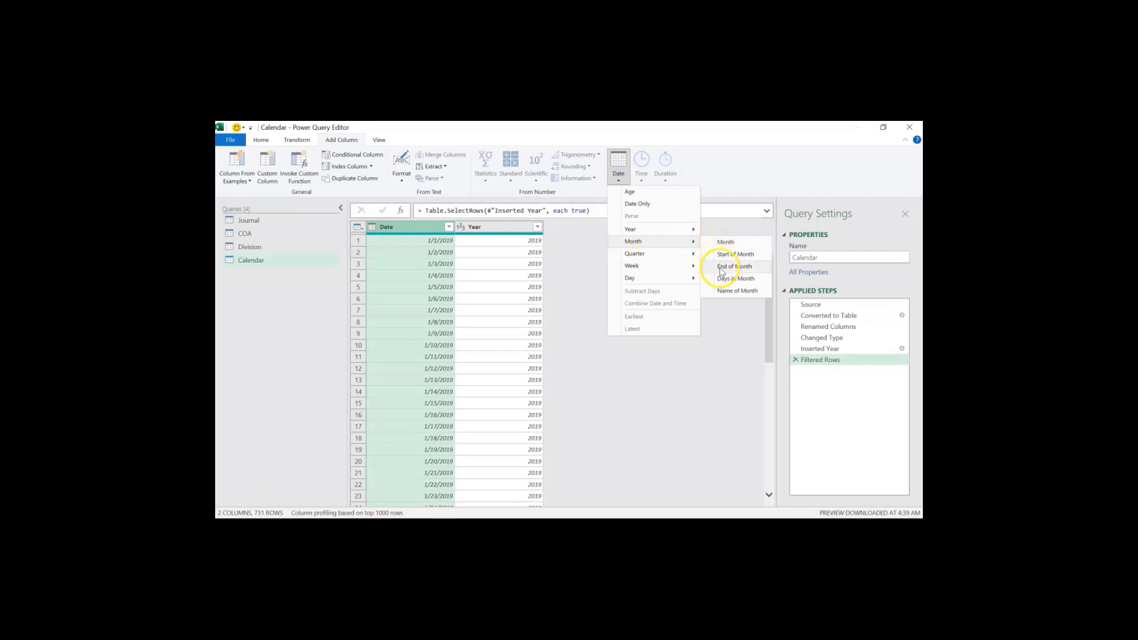
click(727, 242)
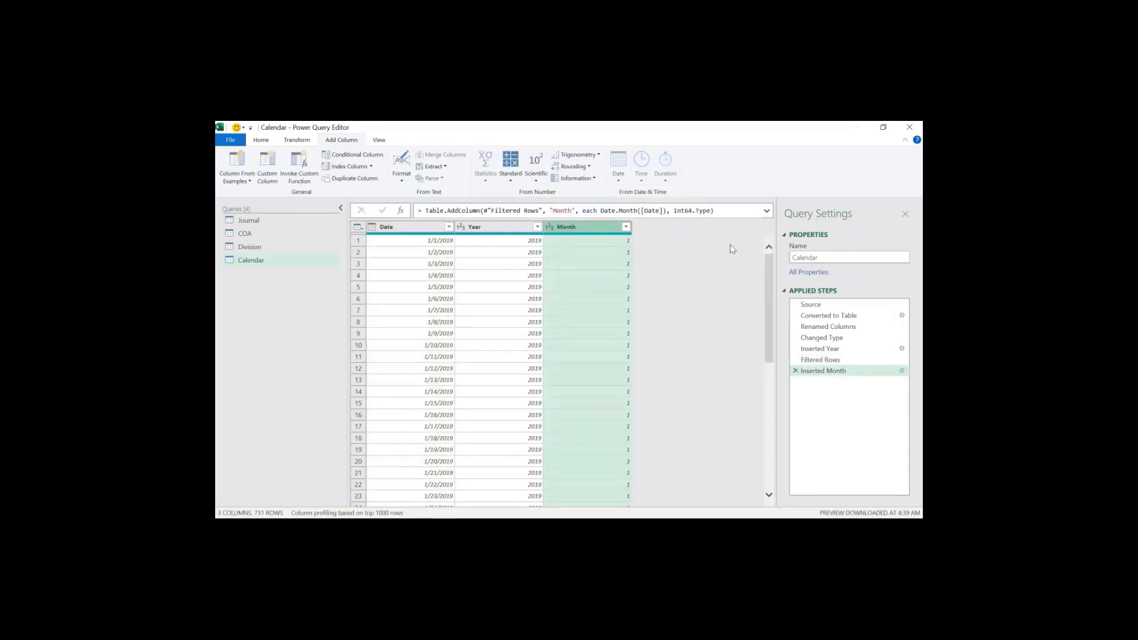
Add a Month Name column to the Calendar query based on the Date column
click(427, 229)
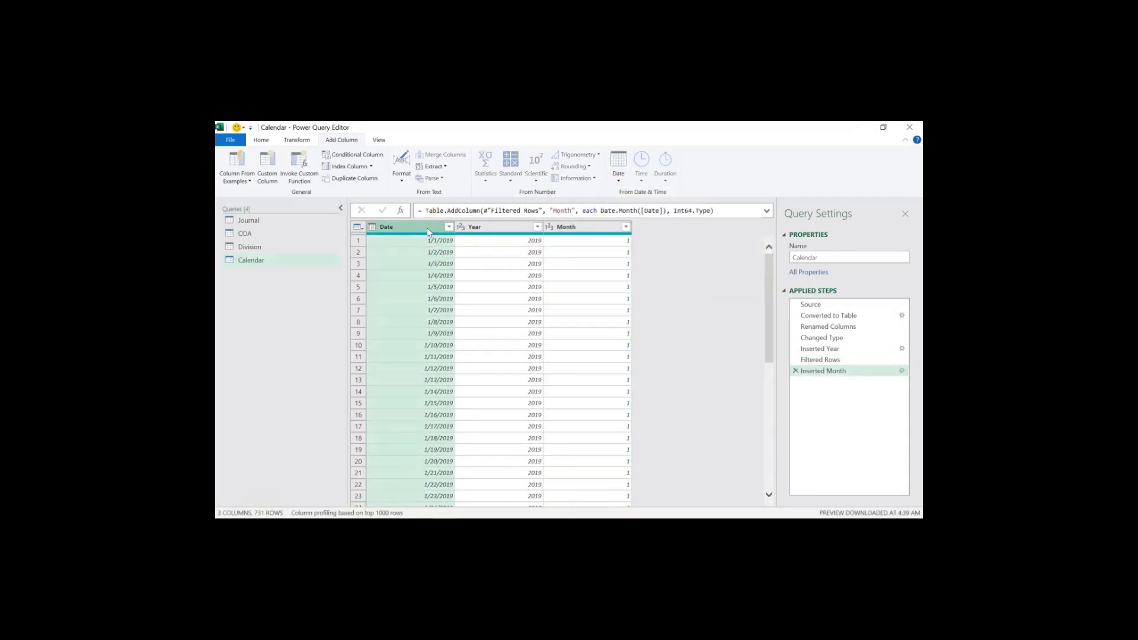
click(618, 172)
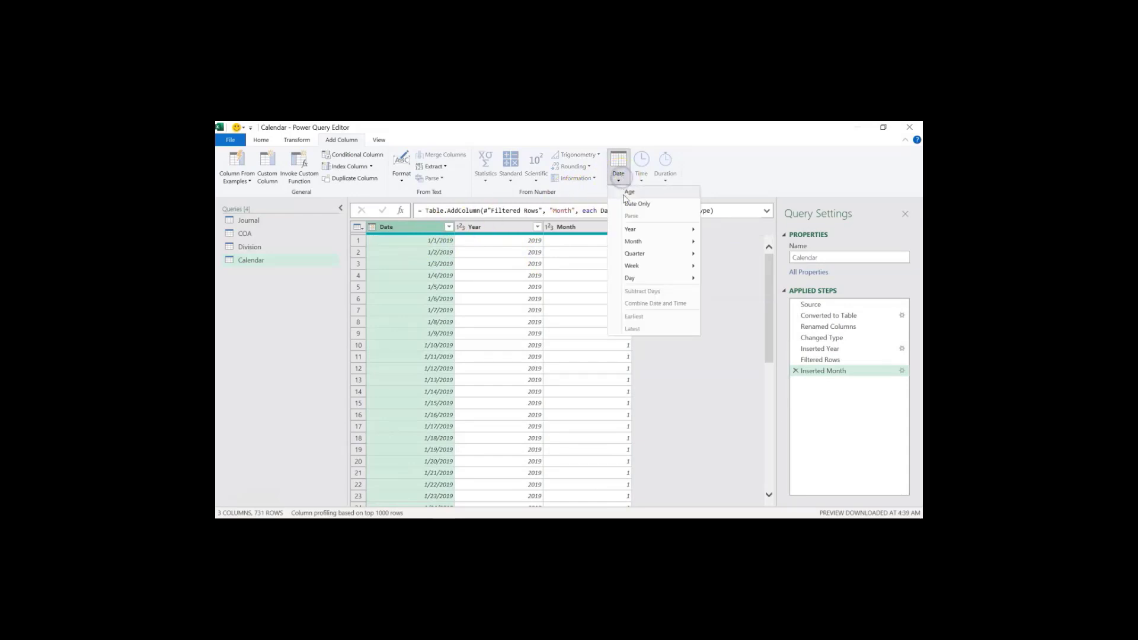
mouse_move(638, 247)
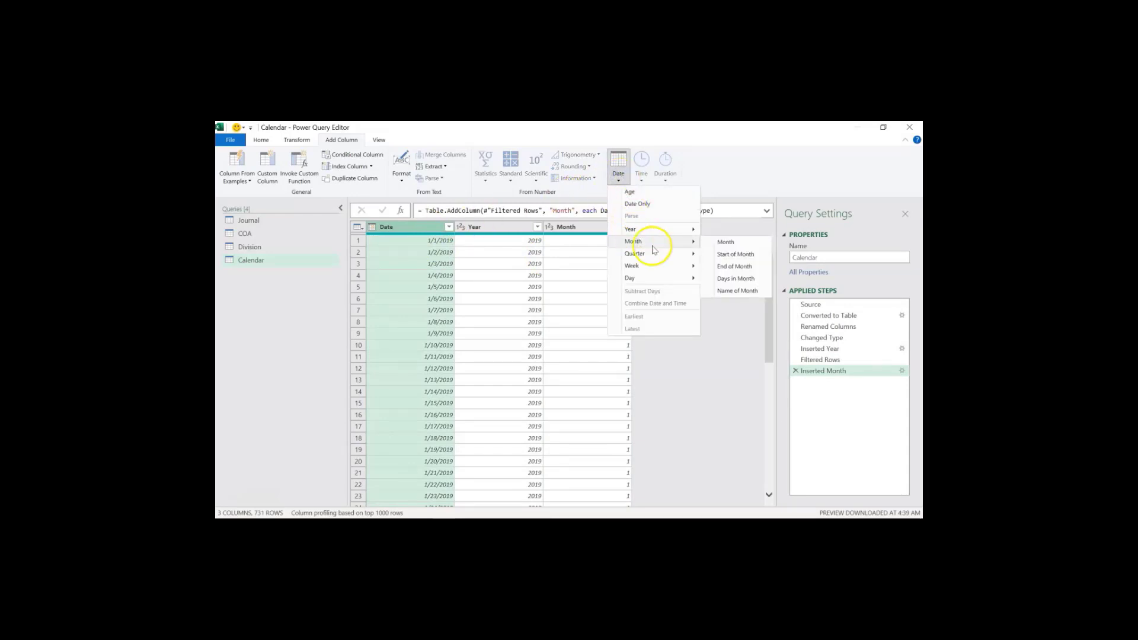
click(726, 291)
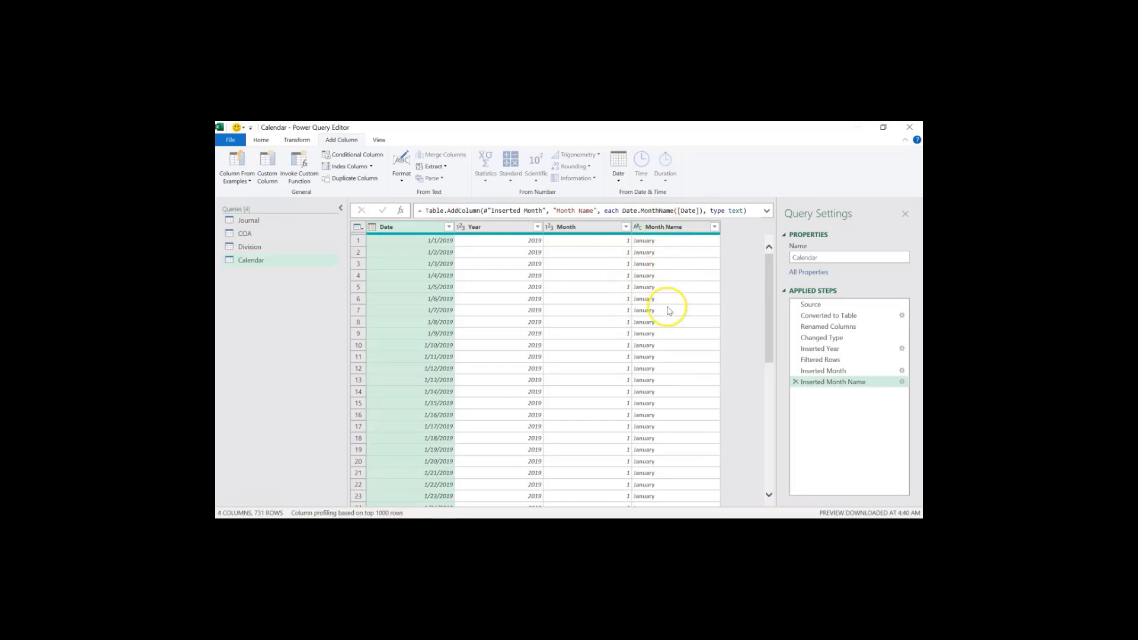
Transform the Month Name column in place to keep only the first 3 characters
click(673, 230)
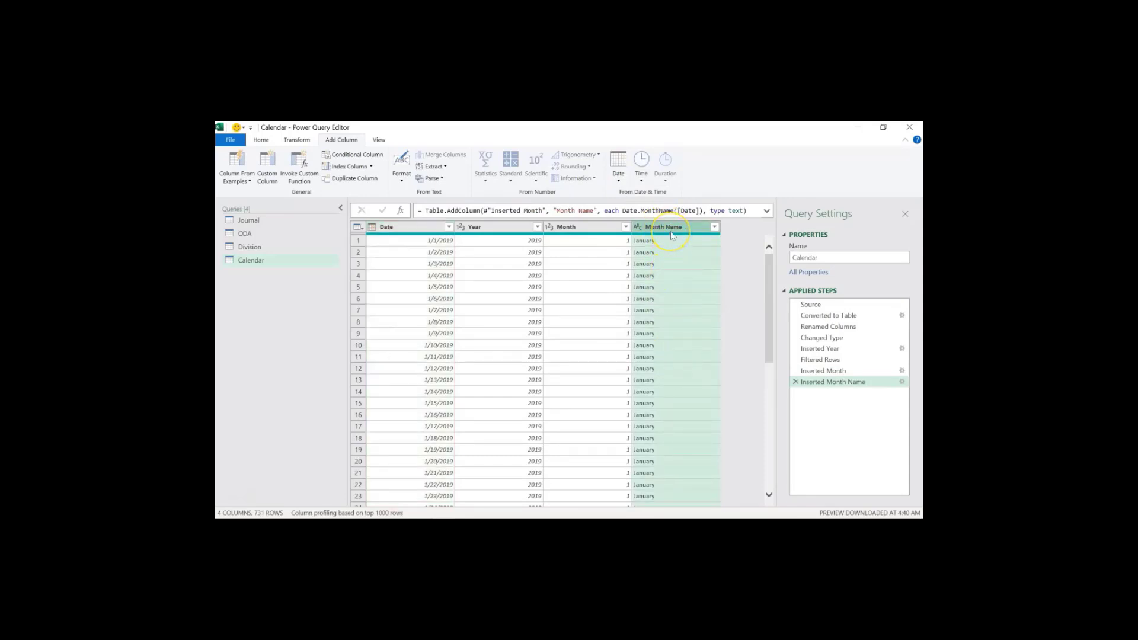
click(296, 140)
click(593, 168)
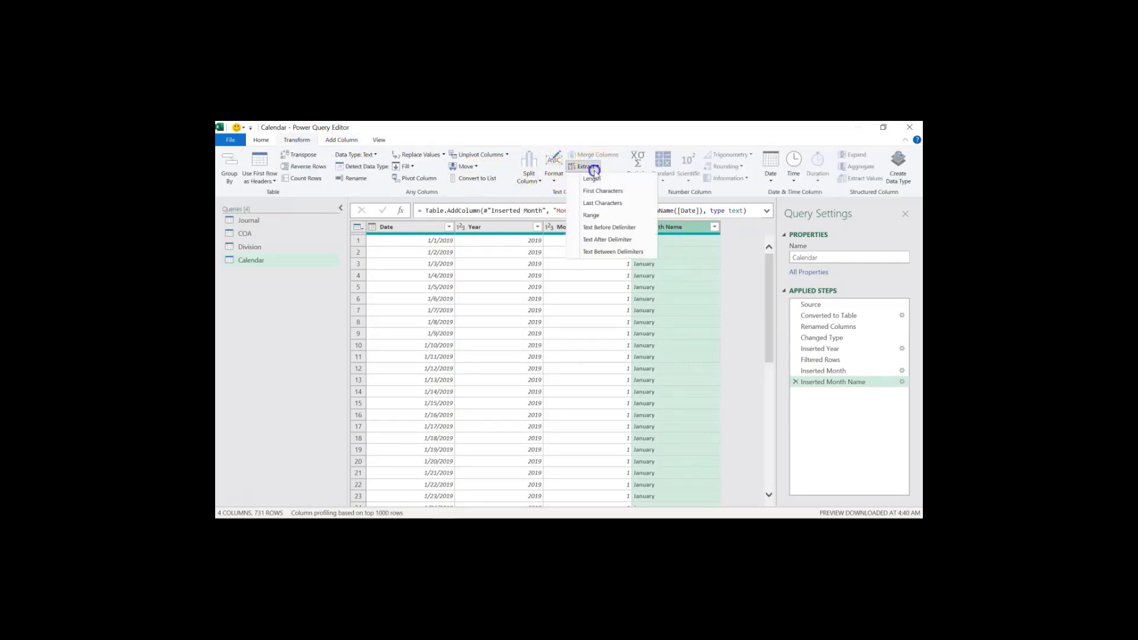
click(595, 191)
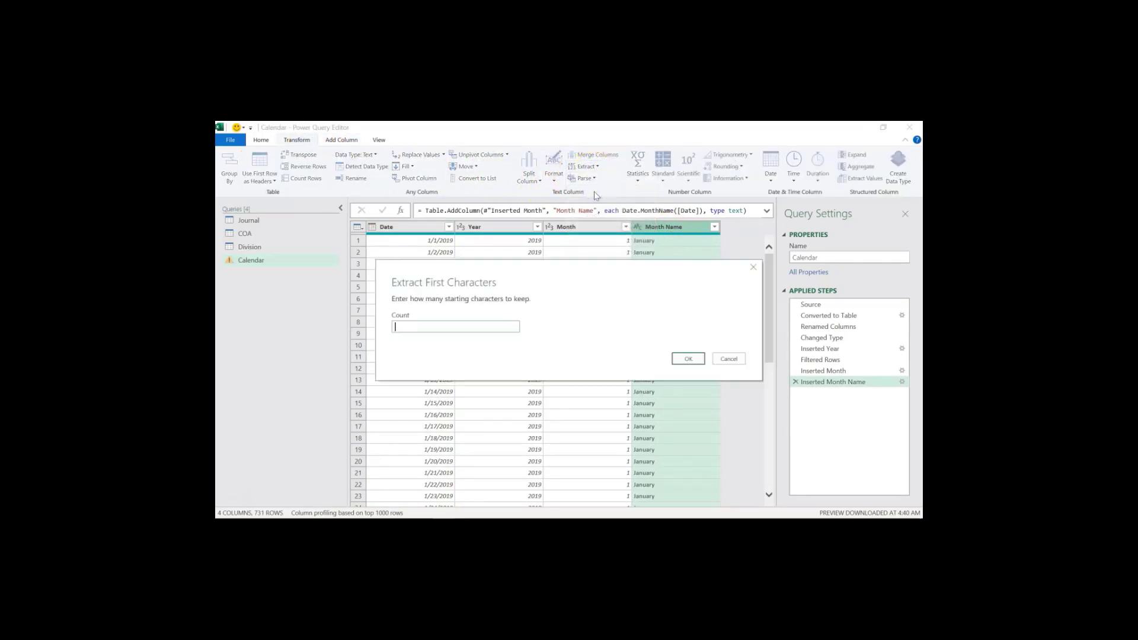
text(3)
click(688, 359)
click(664, 209)
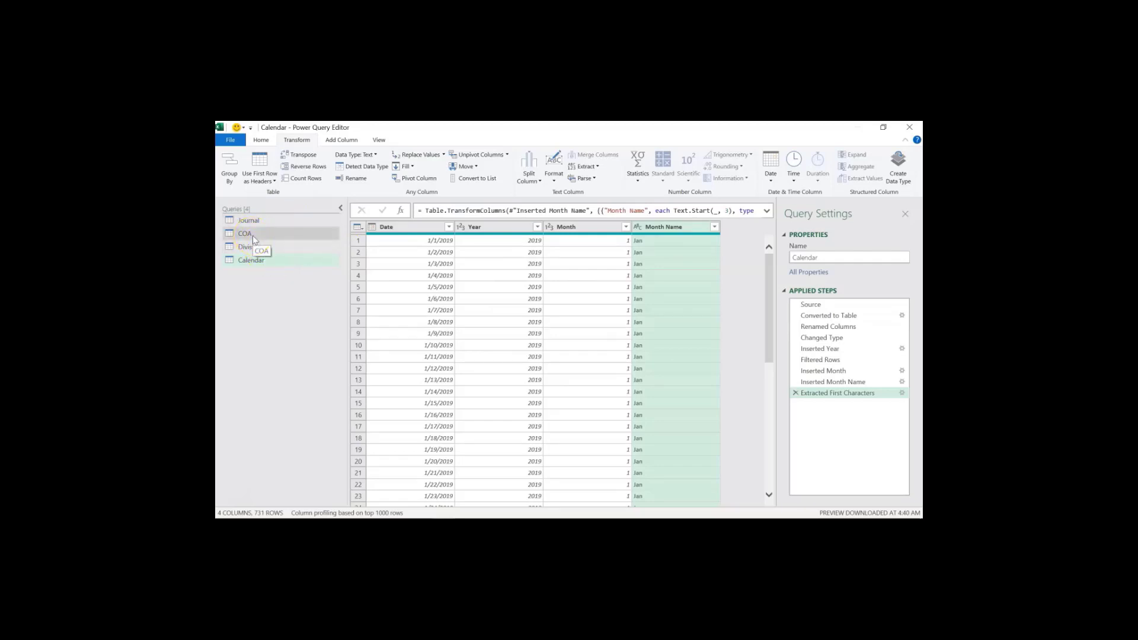
Close the query editor and load the queries as connection only, adding them to the Data Model
click(268, 222)
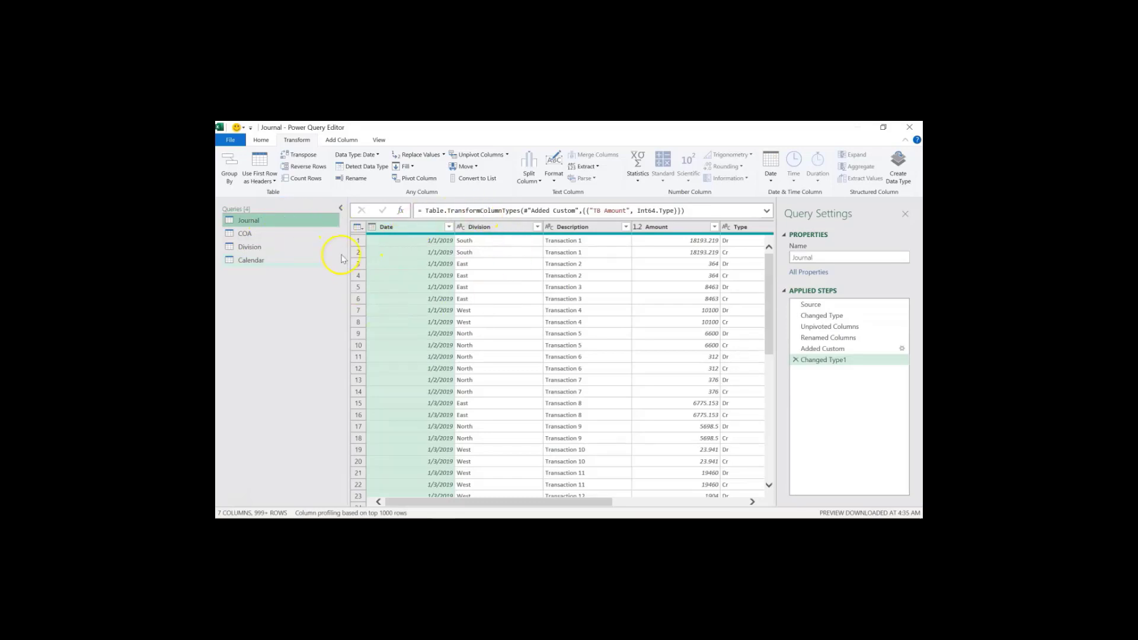
mouse_move(434, 237)
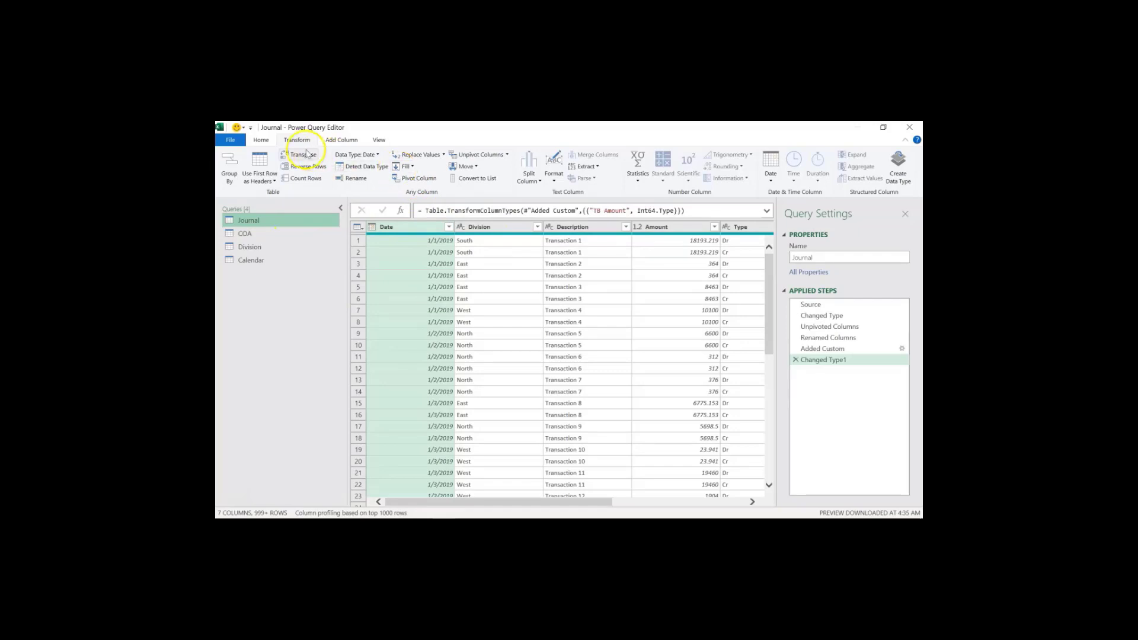
click(264, 141)
click(229, 179)
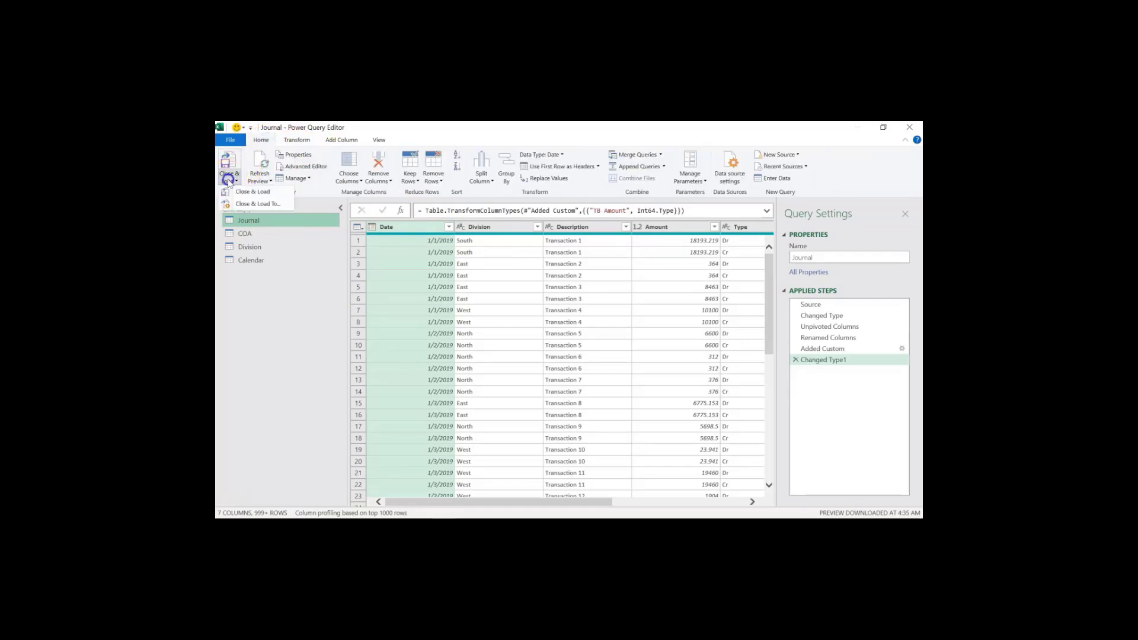
click(246, 204)
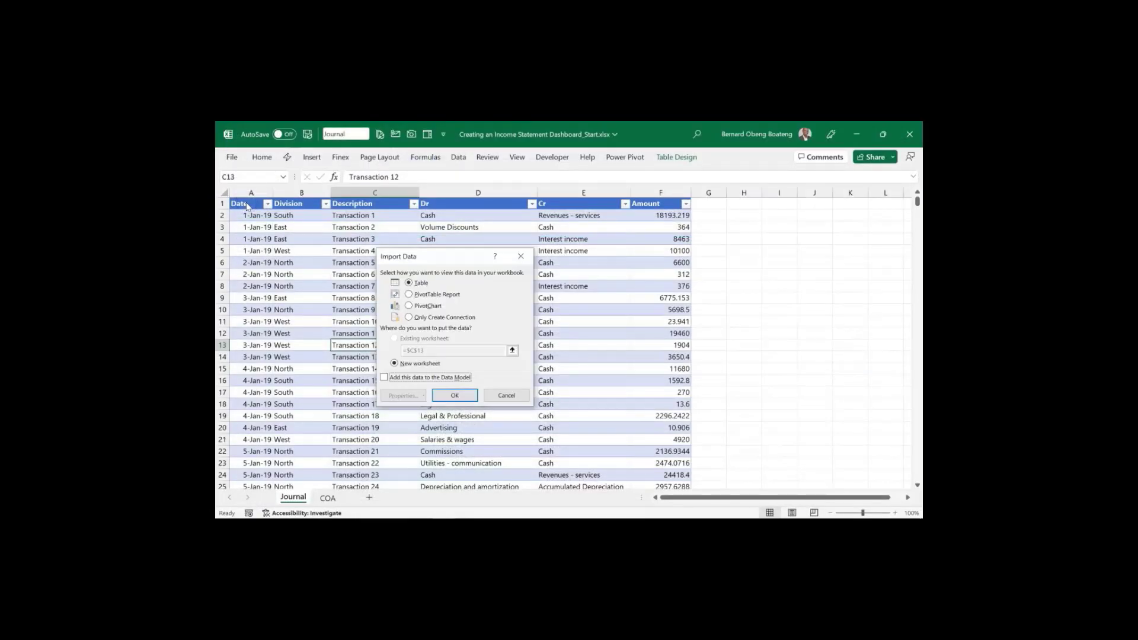
click(408, 317)
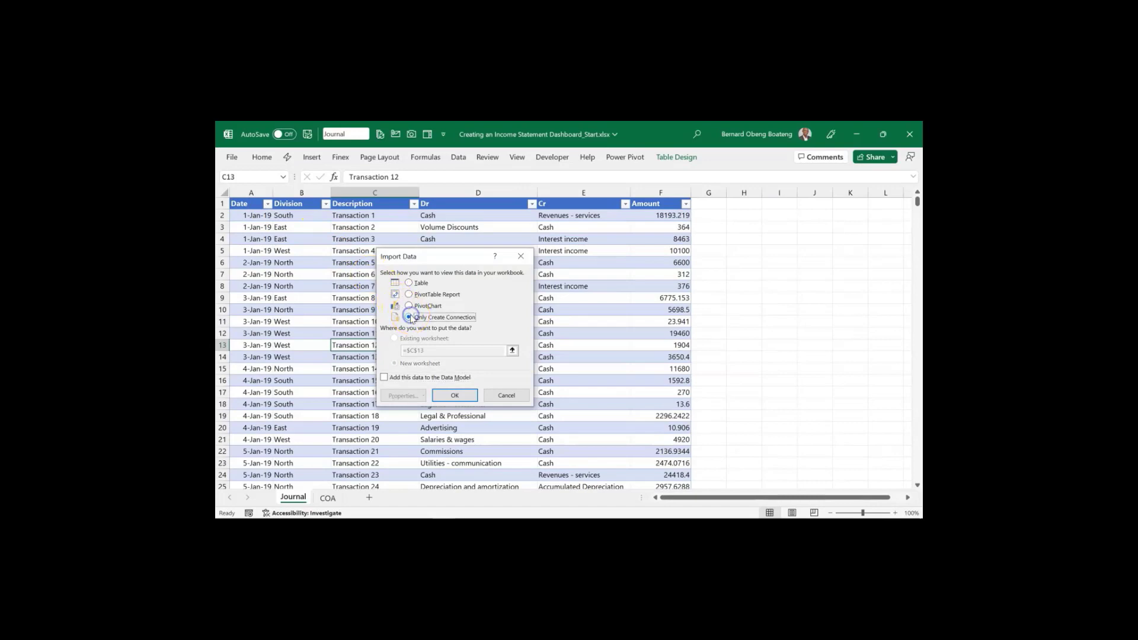
click(384, 378)
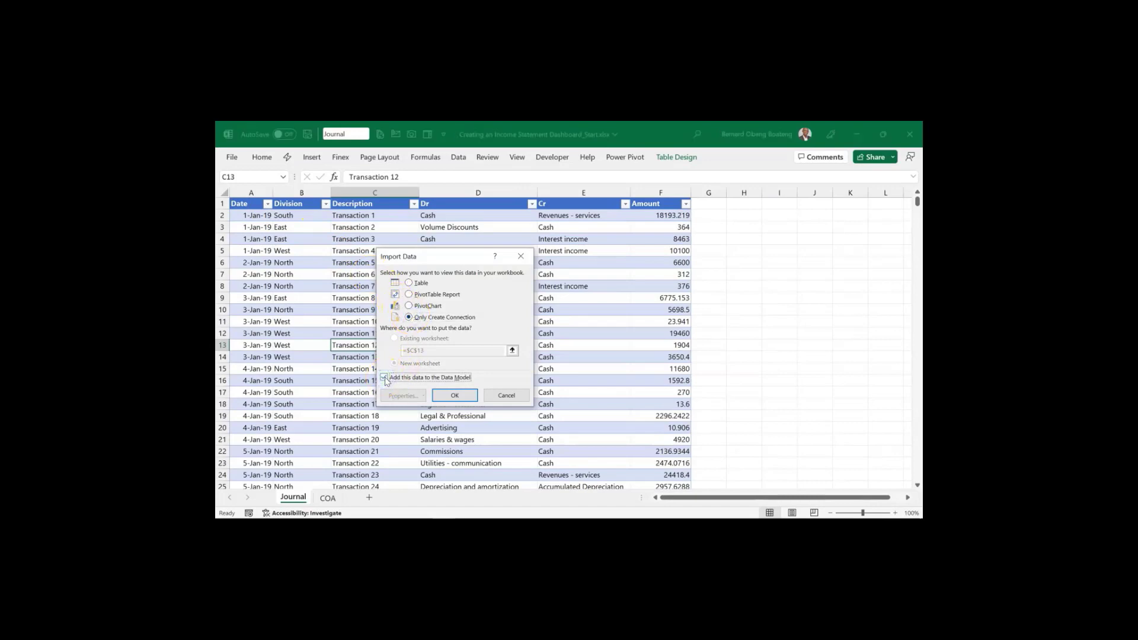
click(453, 395)
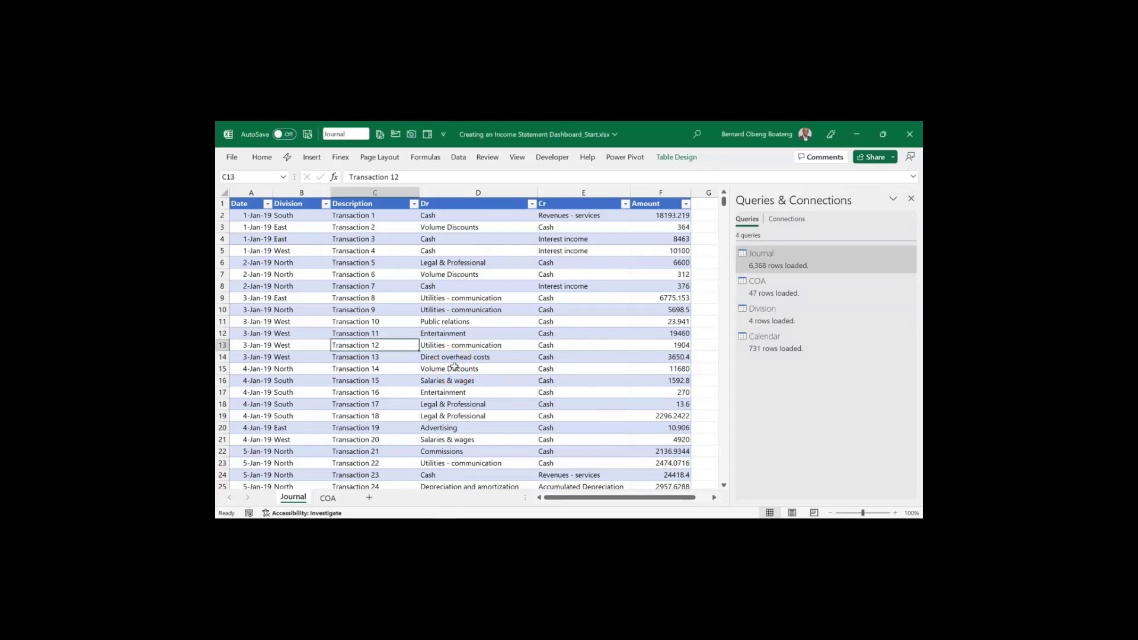
Open the Power Pivot data model in a maximized window and show its tables in Diagram View
click(623, 158)
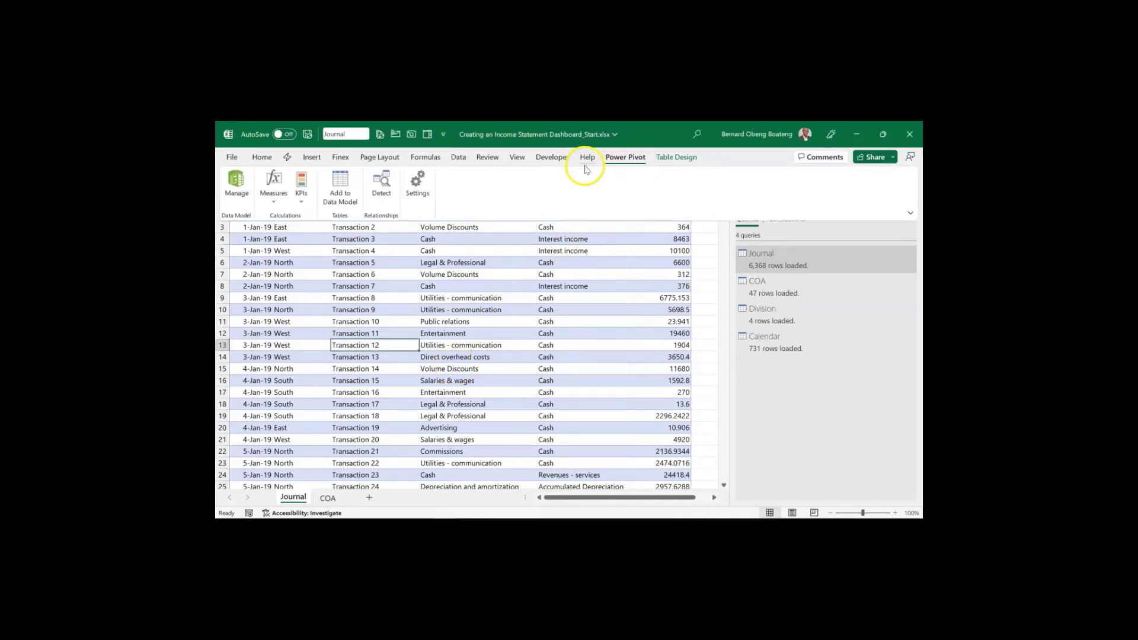
click(386, 203)
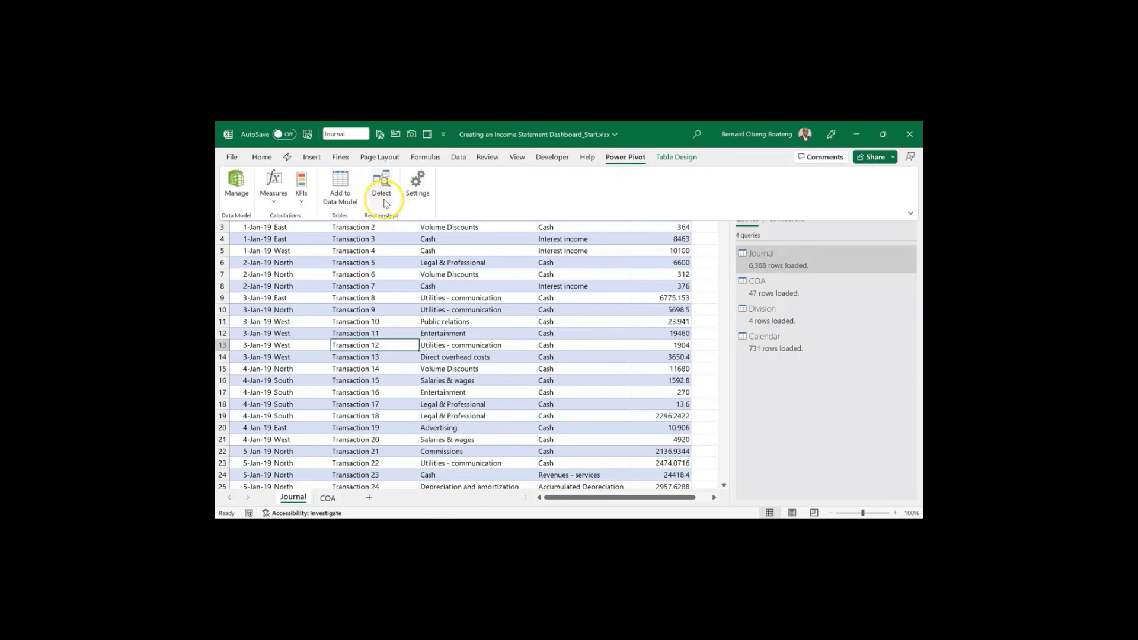
click(238, 201)
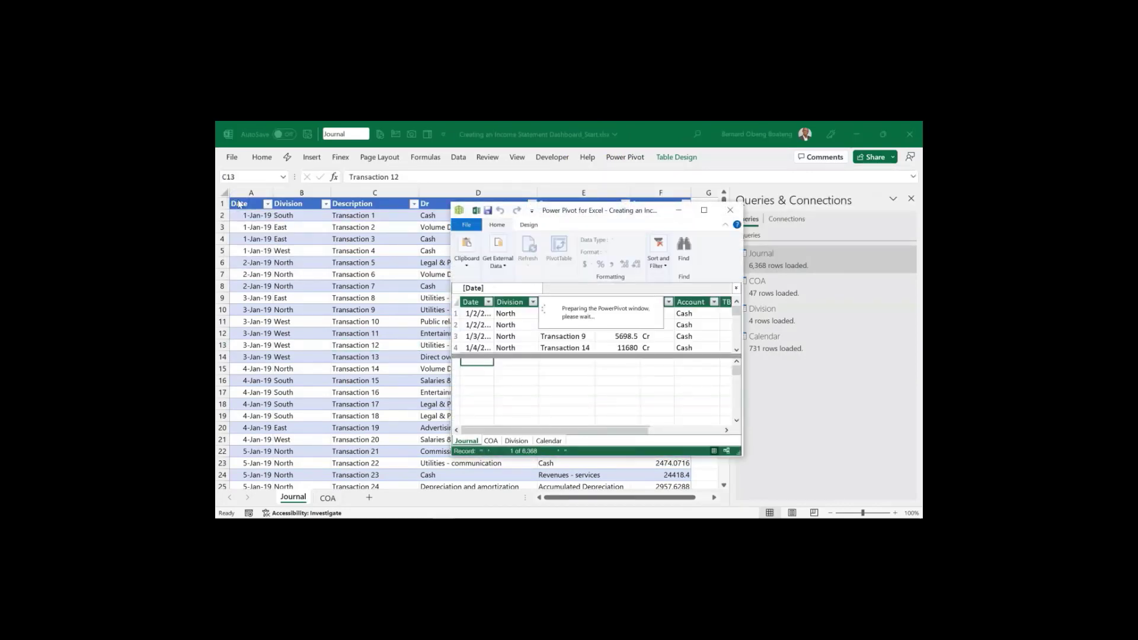
click(704, 210)
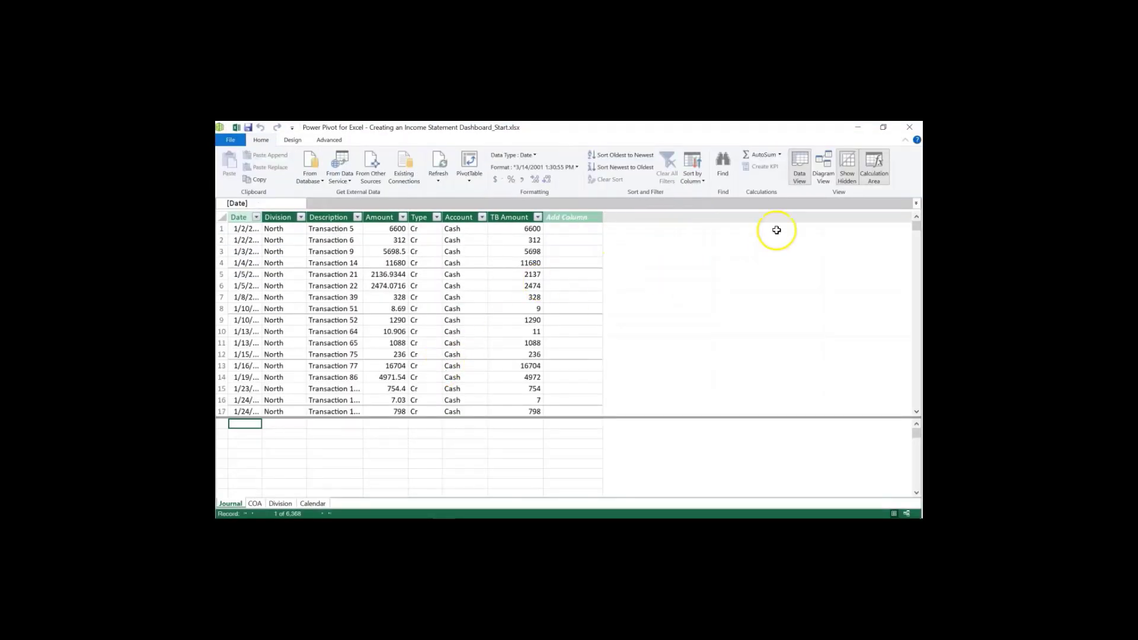
click(822, 172)
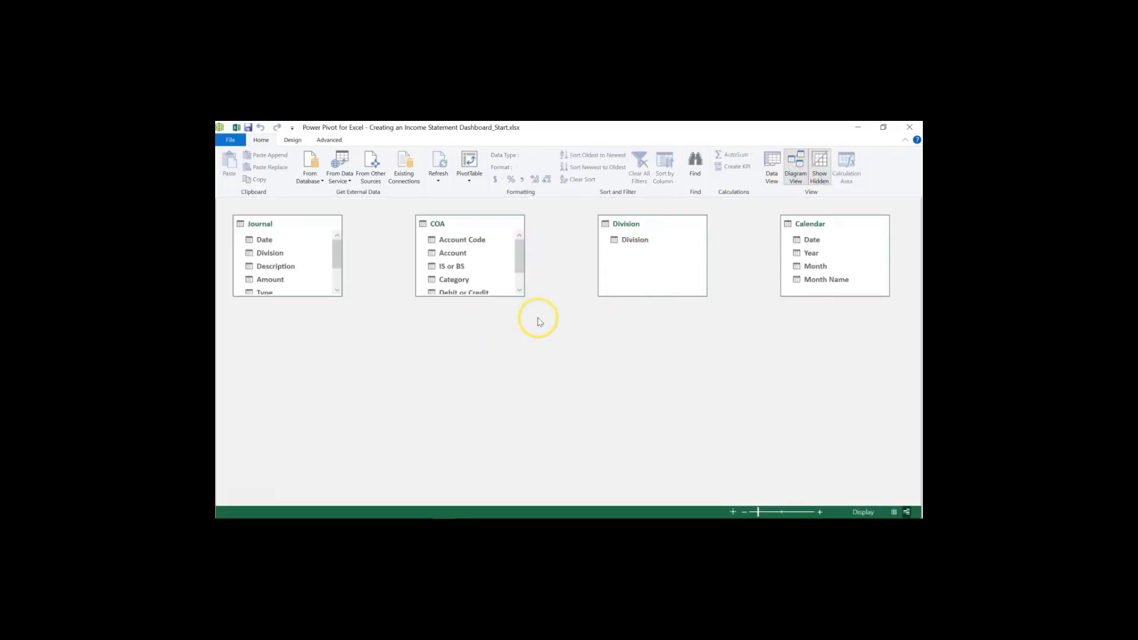
Move the Journal table below the Division table and enlarge it to show all its fields
click(271, 224)
drag(271, 224, 617, 328)
drag(627, 405, 627, 460)
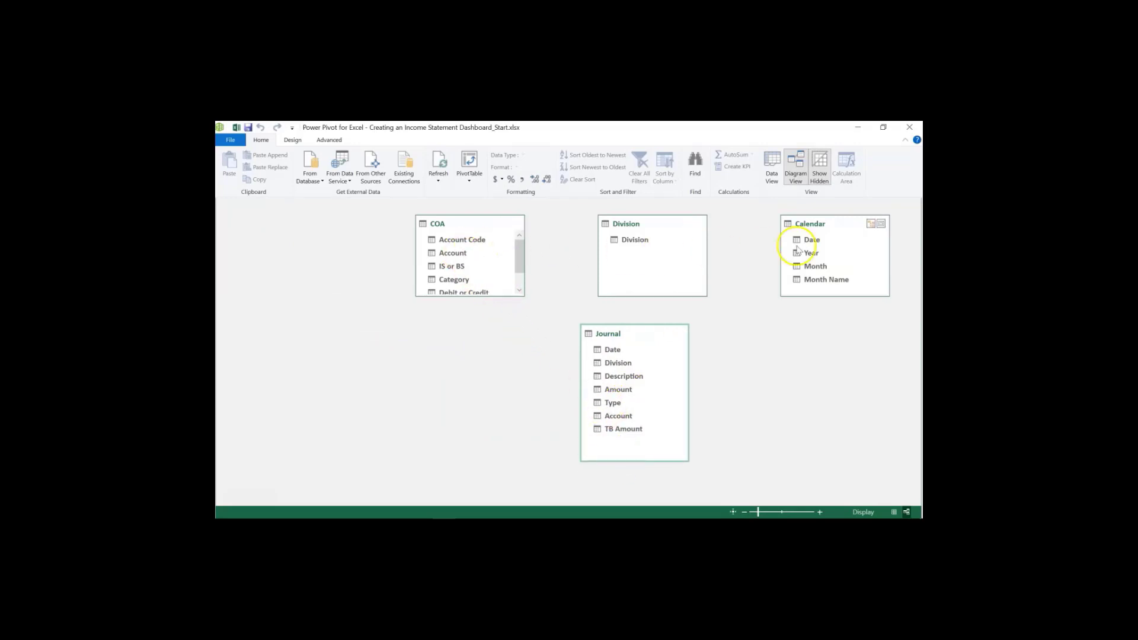
Relate Journal's Date, Division and Account fields to the matching fields in Calendar, Division and COA, and return to the workbook
click(610, 351)
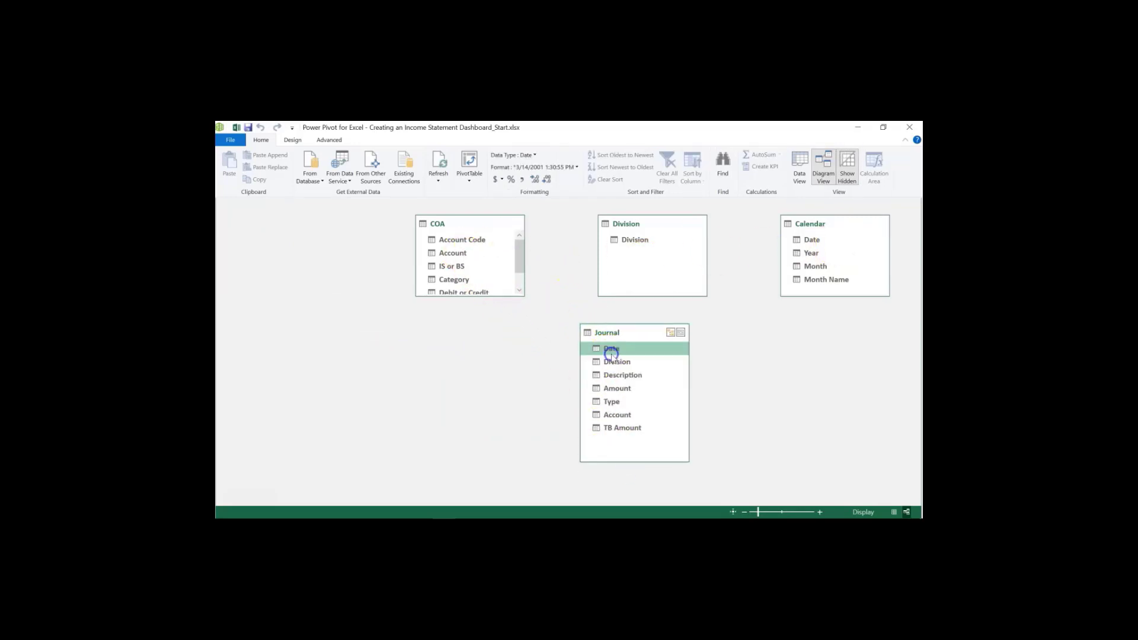
drag(615, 350, 798, 239)
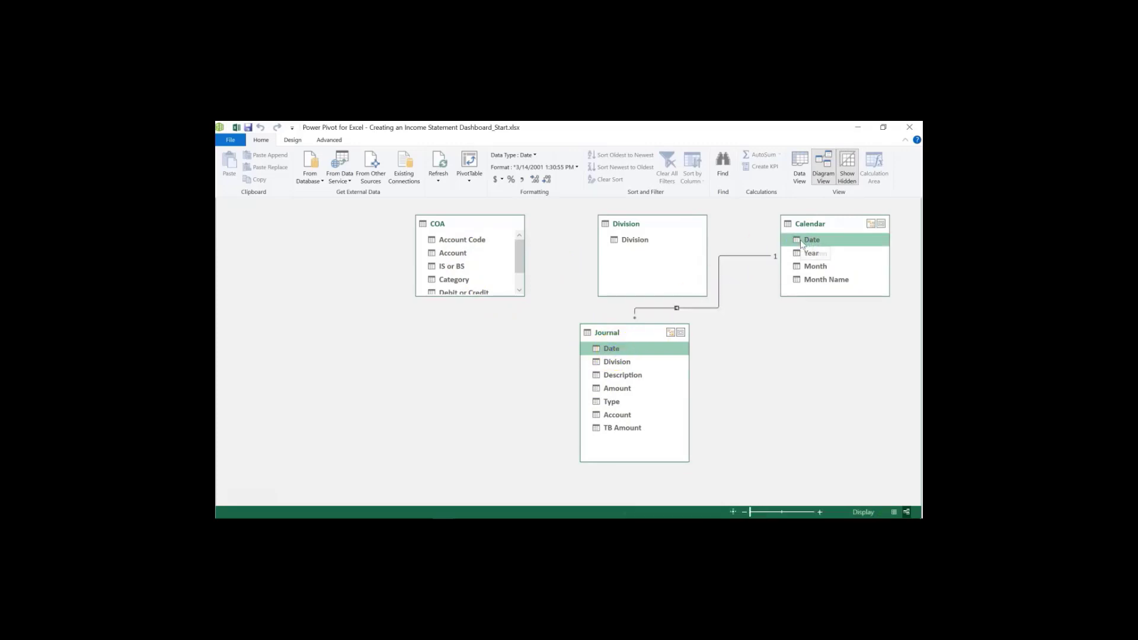
click(627, 361)
drag(627, 363, 634, 242)
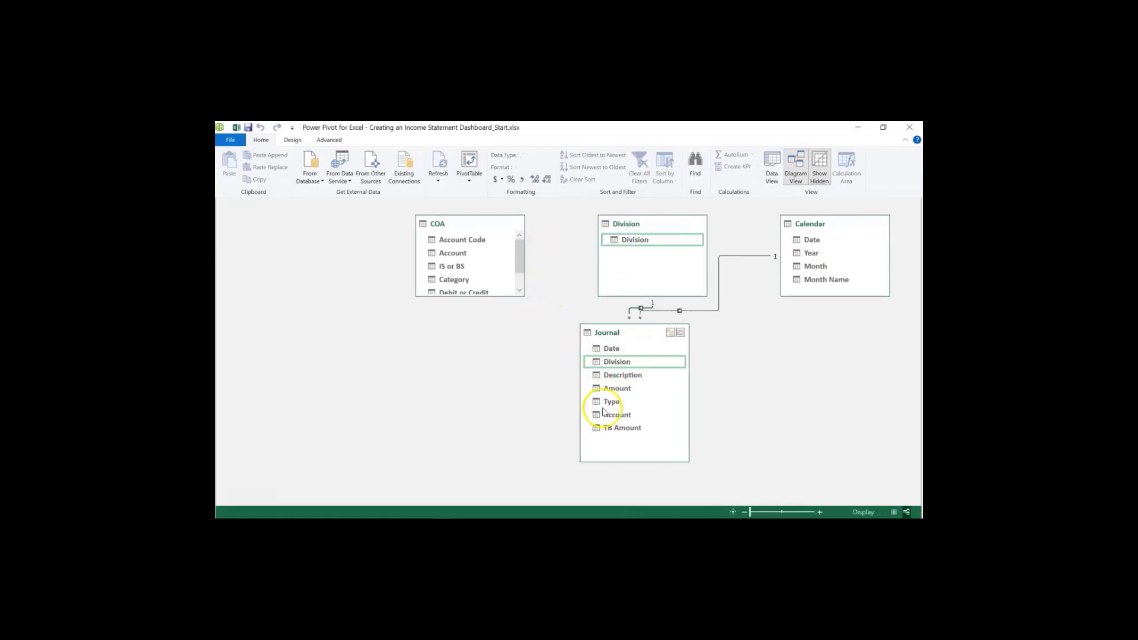
drag(632, 414, 465, 253)
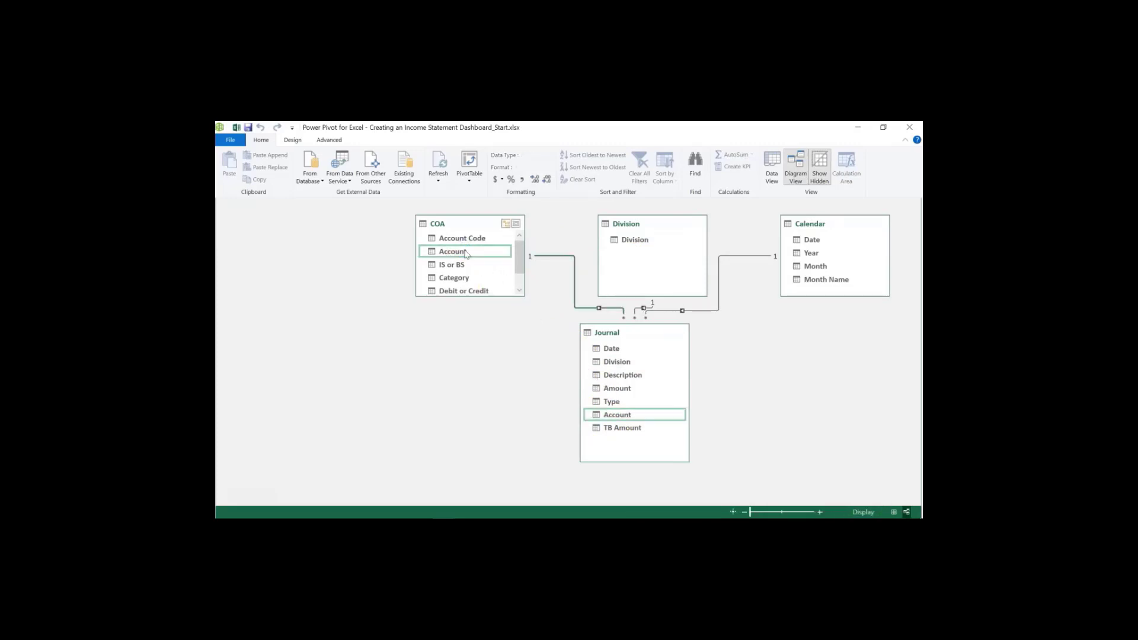
click(722, 283)
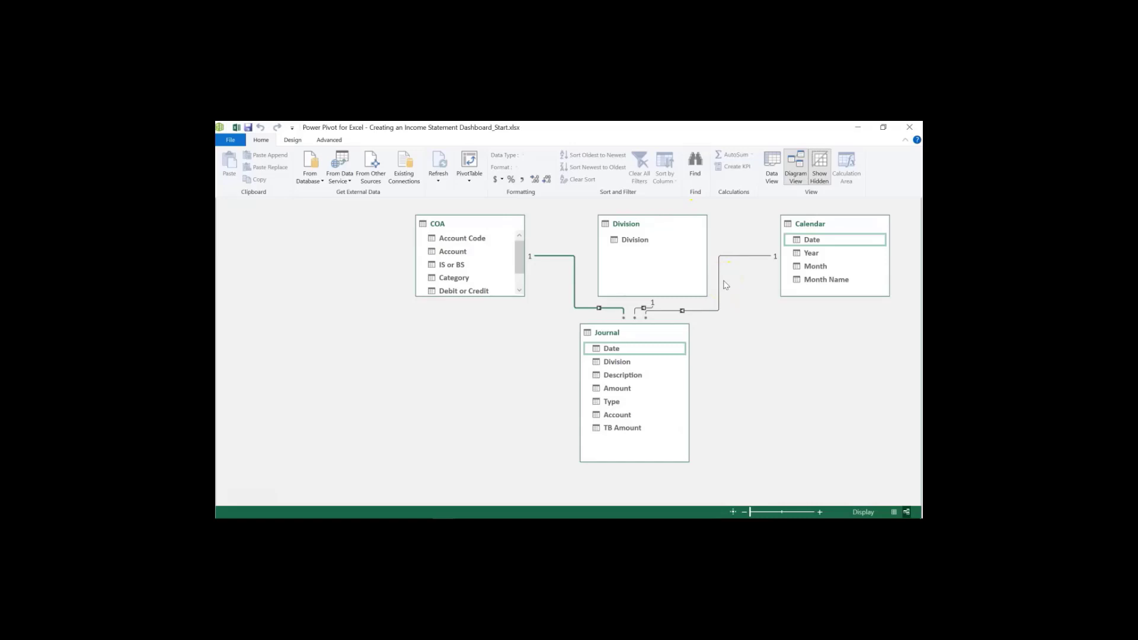
click(911, 128)
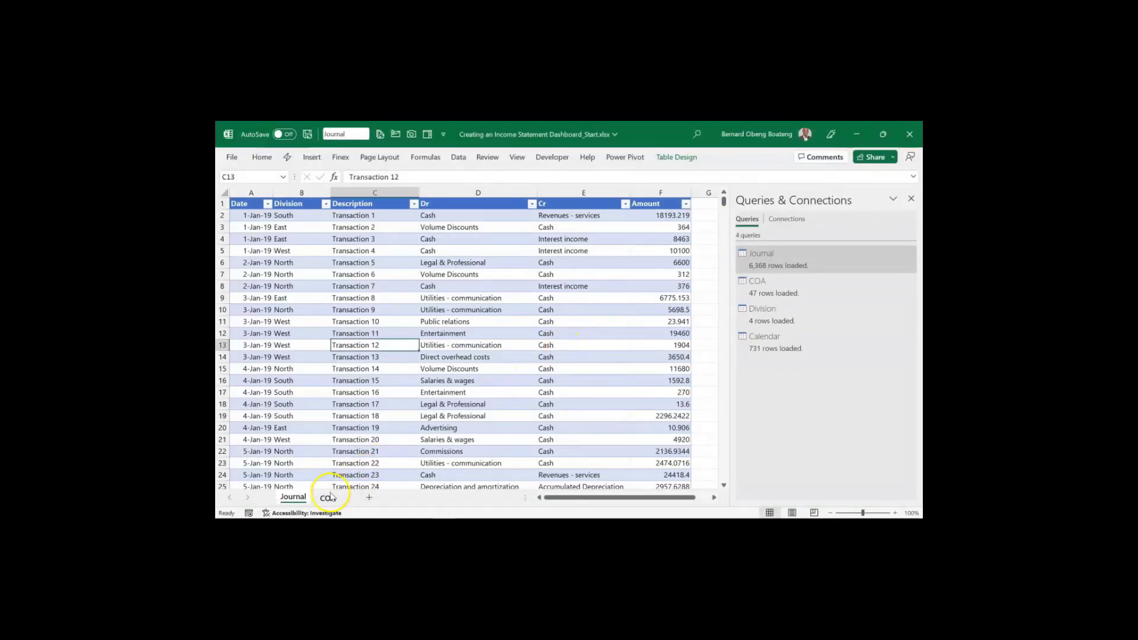
Add a new worksheet after COA named Calculations and close the Queries & Connections pane
click(329, 497)
click(369, 497)
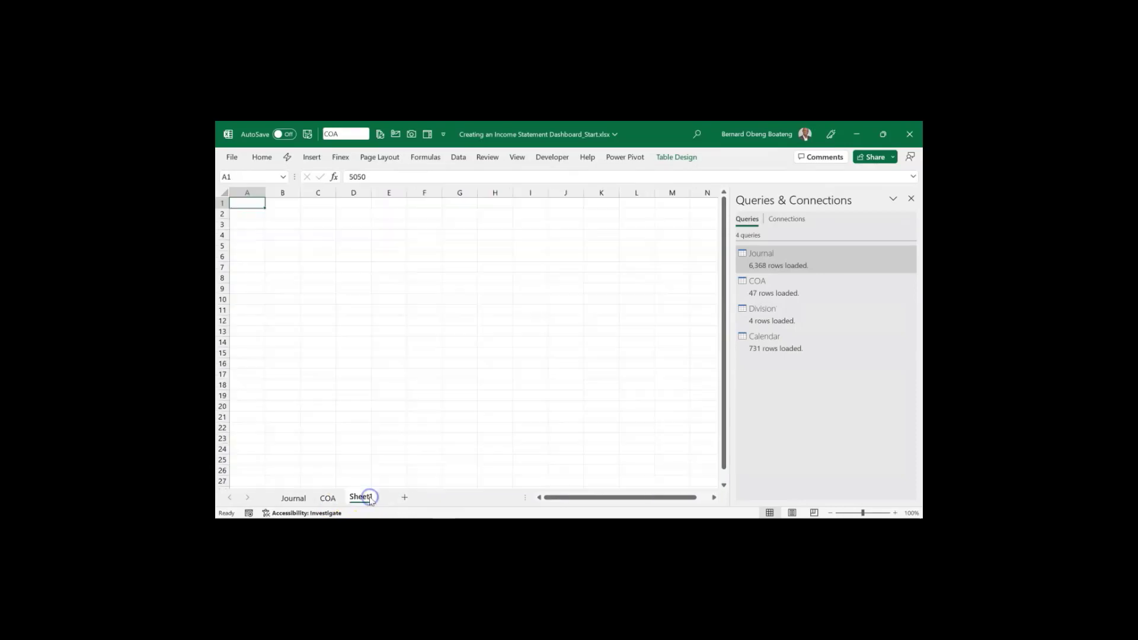
click(377, 371)
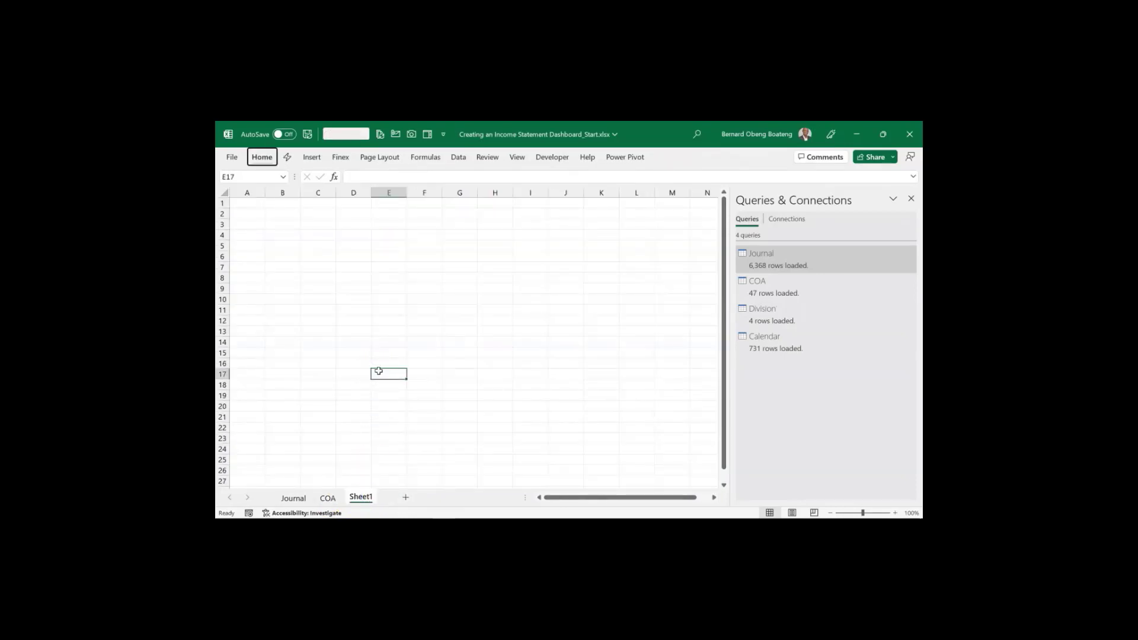
key(alt+h)
text(orC)
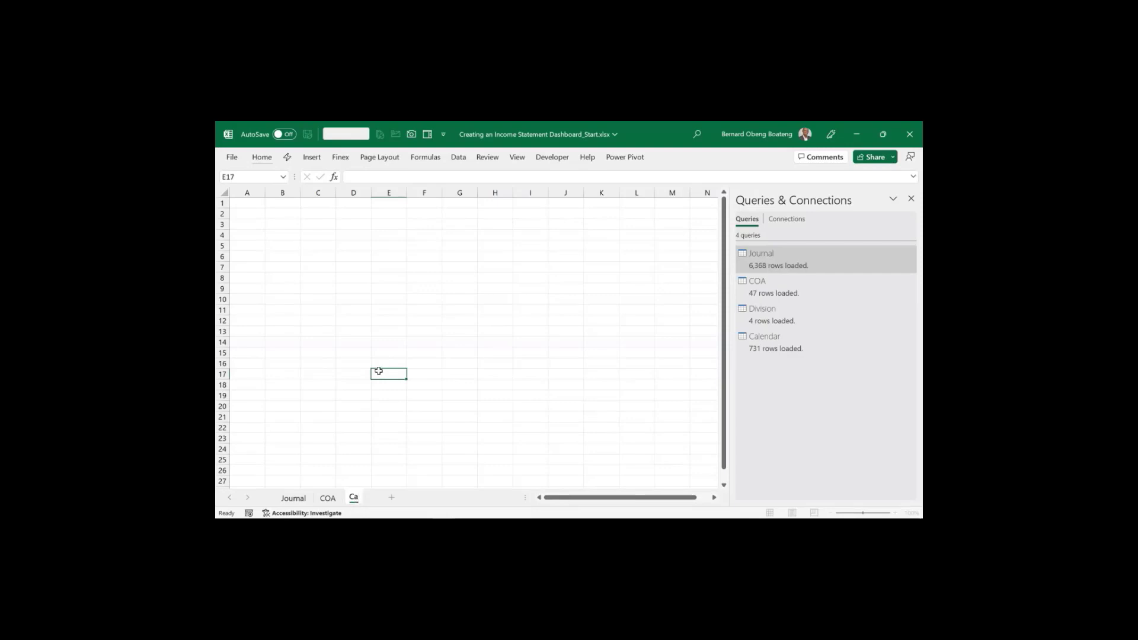
text(alculations)
click(344, 270)
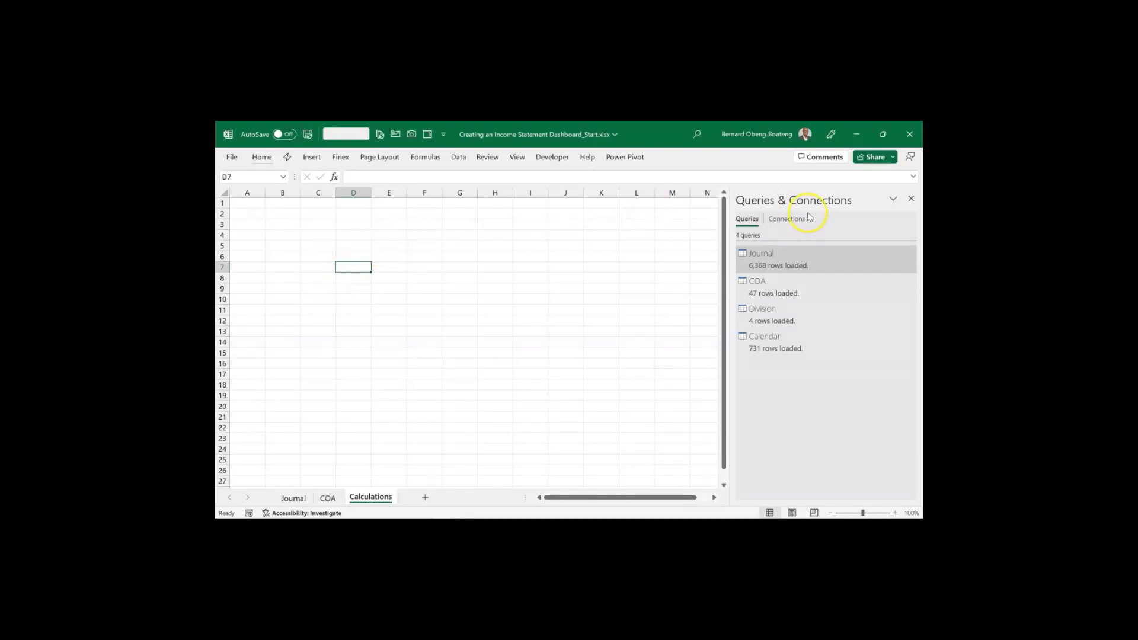
click(911, 199)
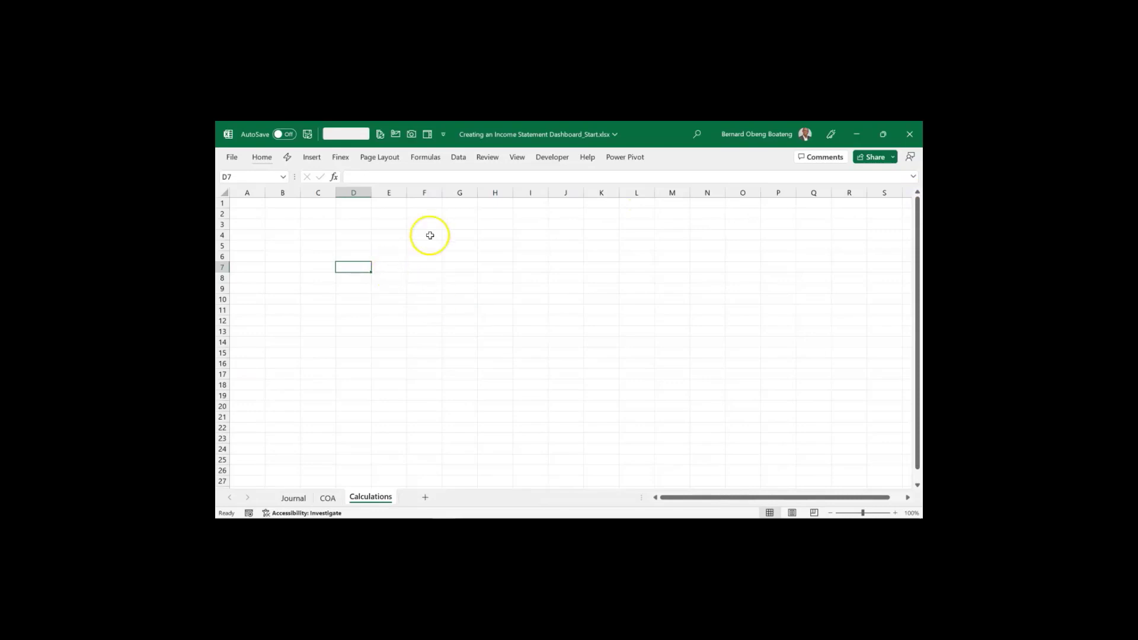
Start a new measure in the Journal table and name it Reporting Value
click(624, 157)
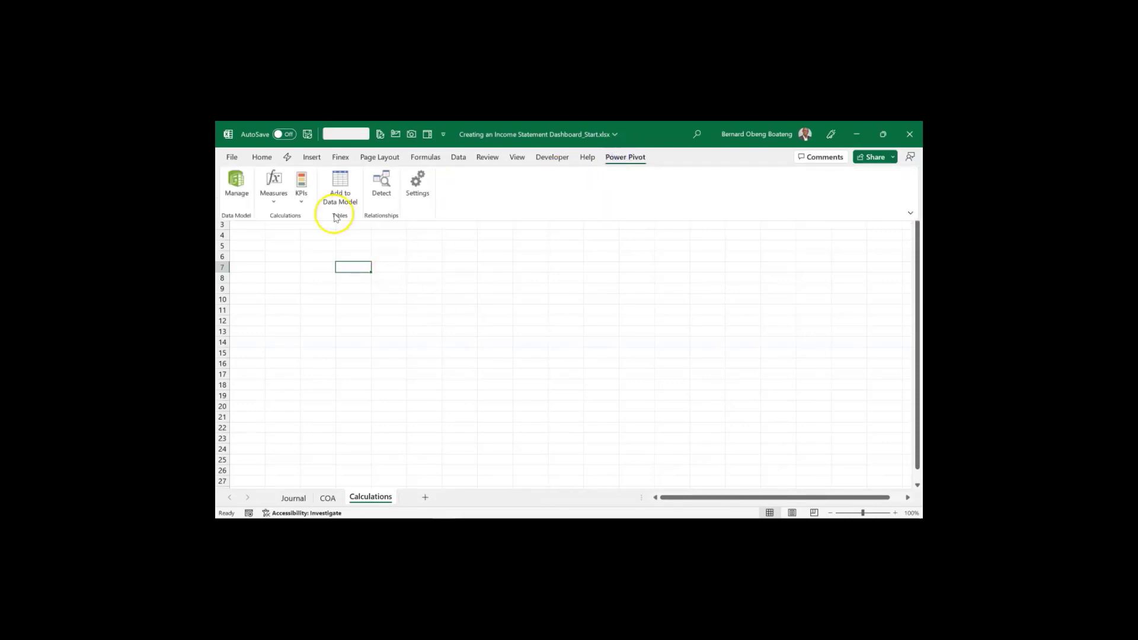
click(273, 202)
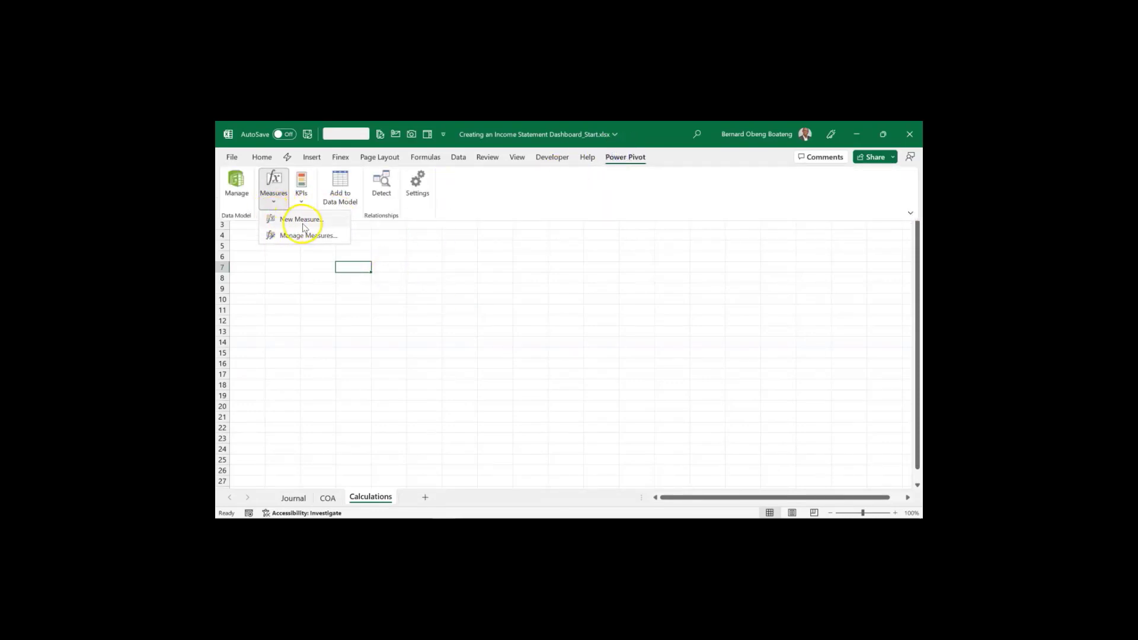
click(293, 219)
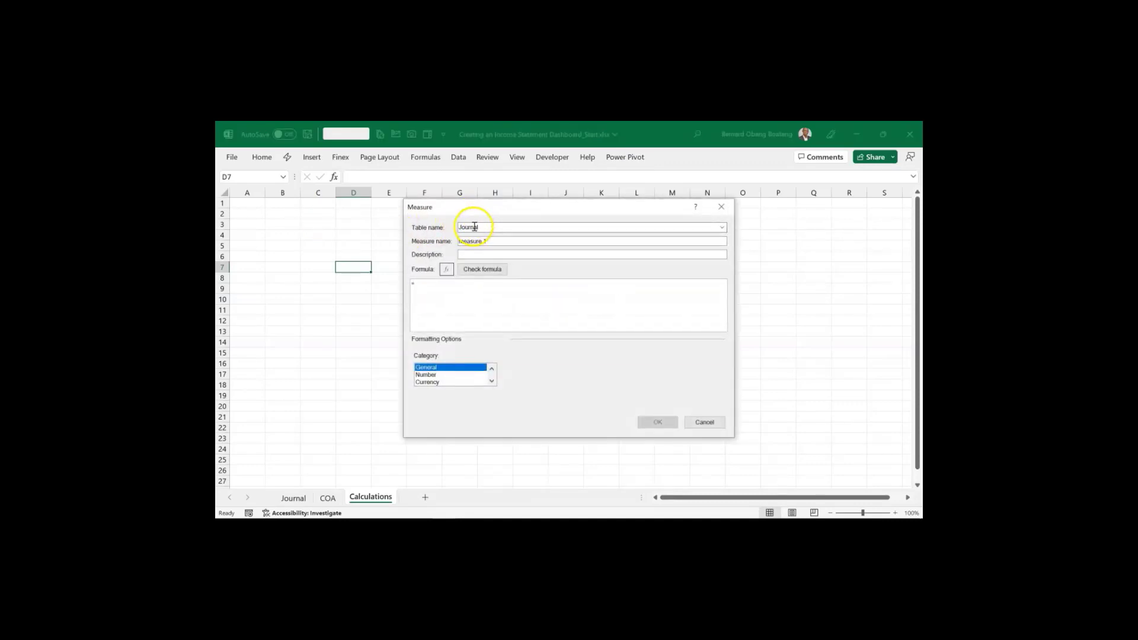
click(498, 241)
key(ctrl+a)
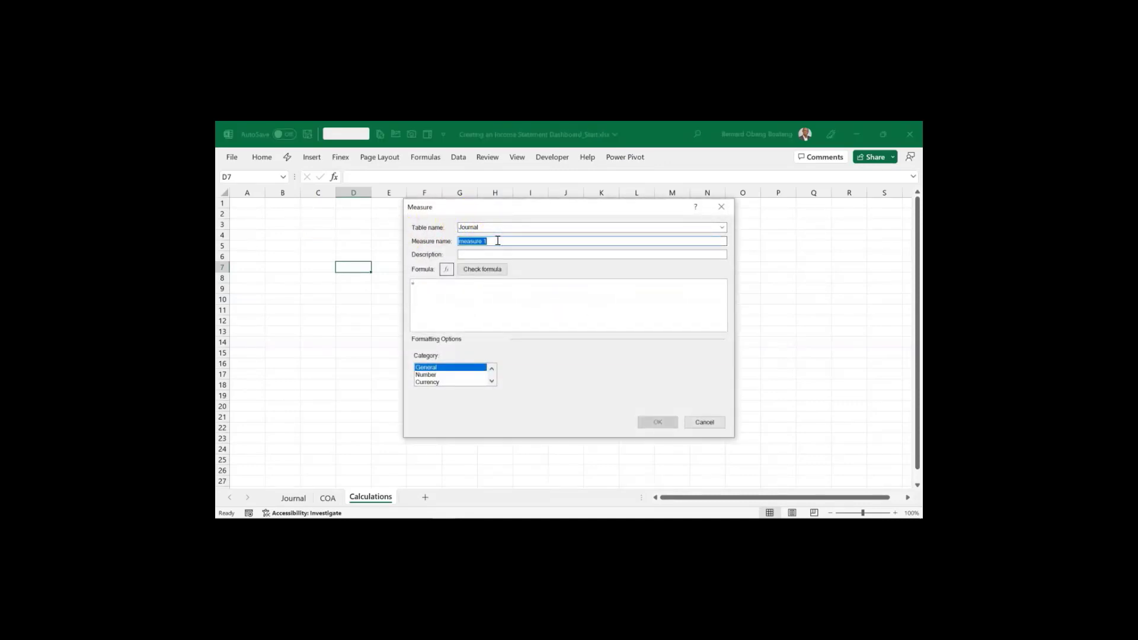
text(Reporting Value)
Enter the formula =SUM(Journal[TB Amount]) for the Reporting Value measure
click(495, 286)
text(SU)
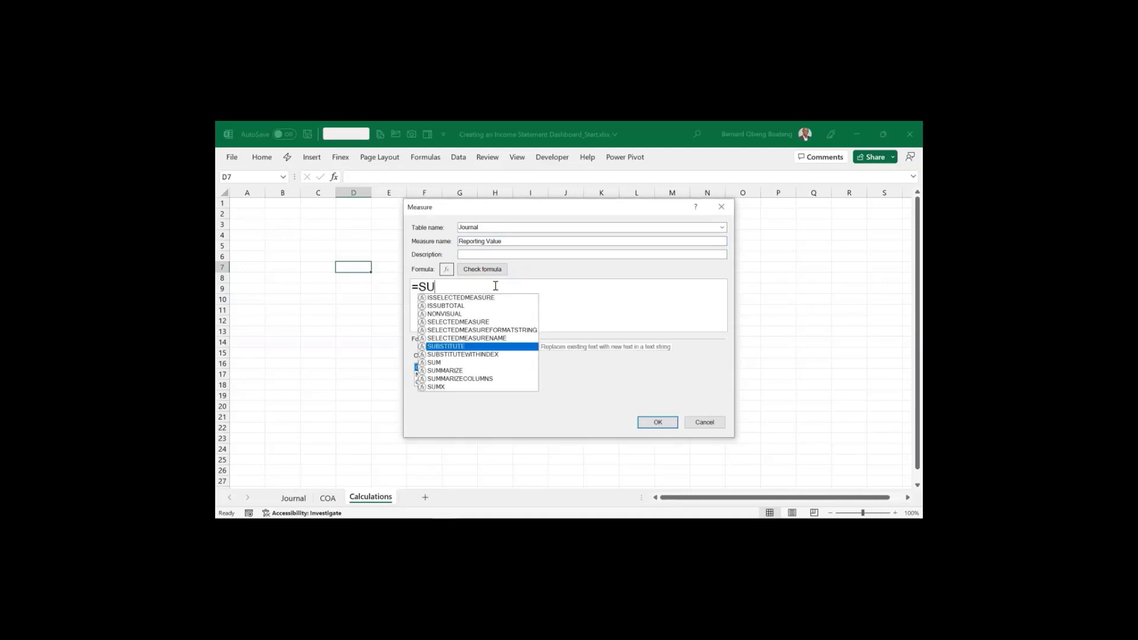
text(M(J)
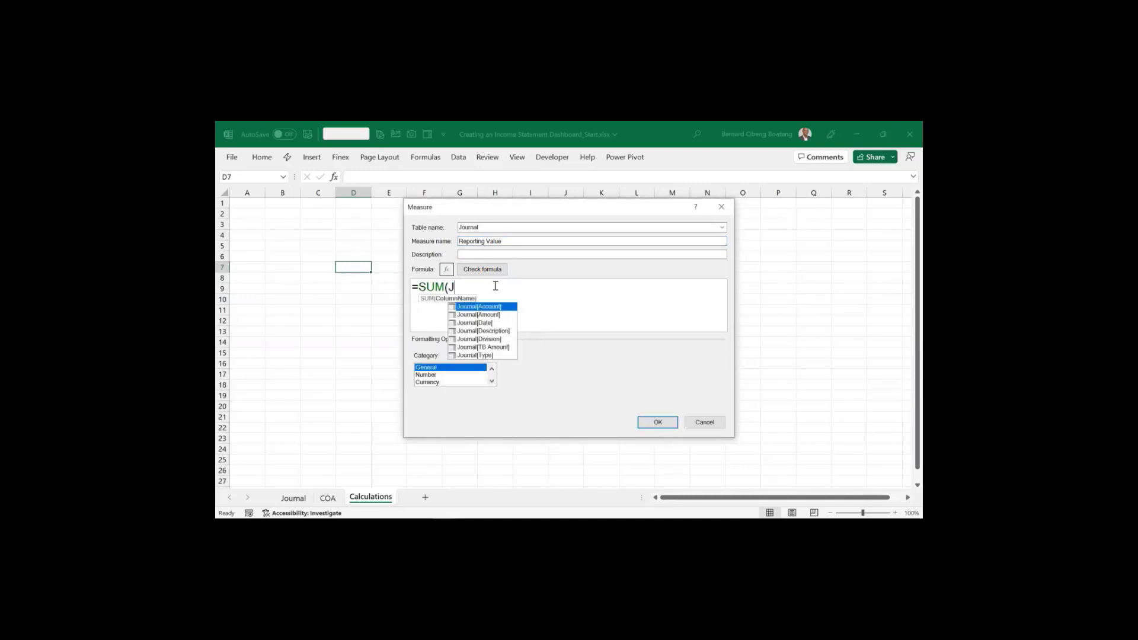
text(O)
key(Down)
key(Down)
key(Down)
key(Down)
key(Down)
key(Tab)
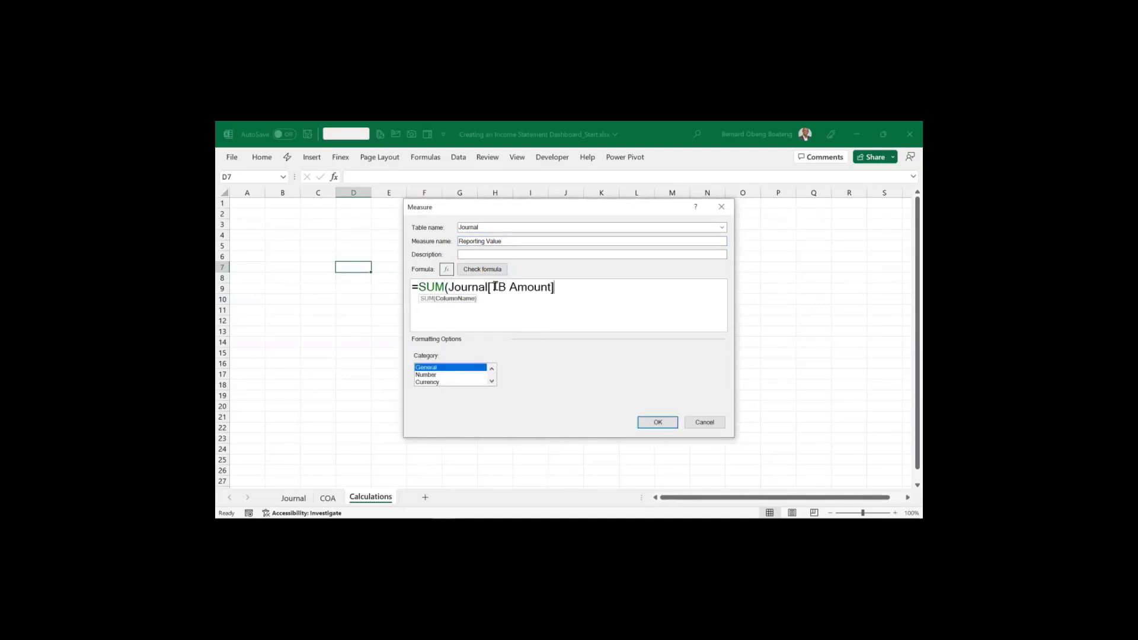
text())
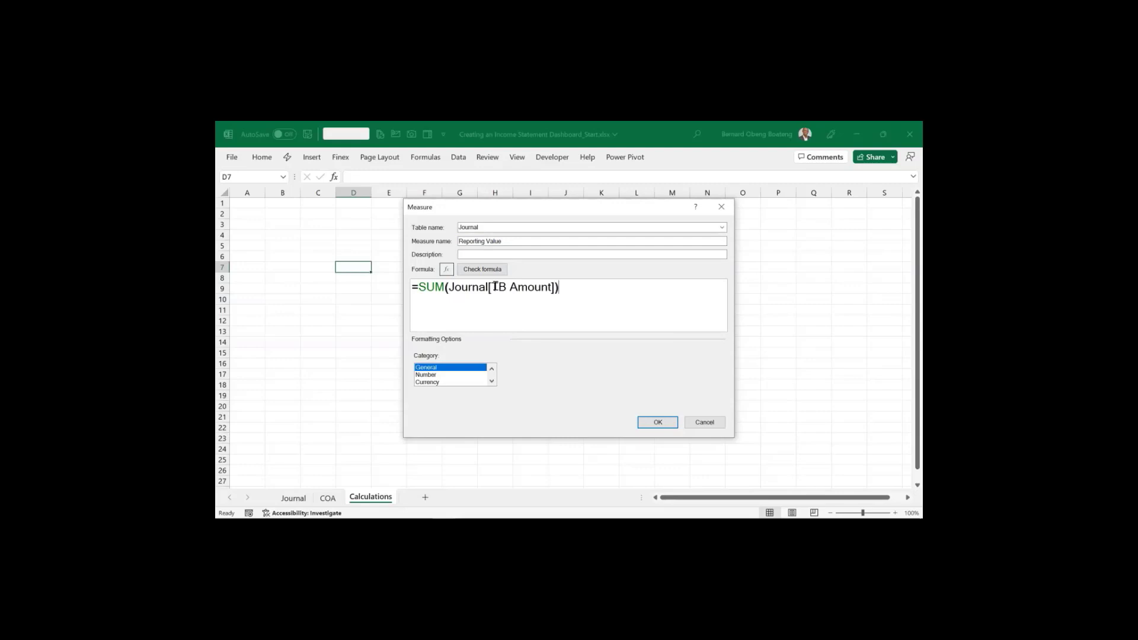
Format the measure as a Number with the 1000 separator, check its formula, and save it
click(436, 375)
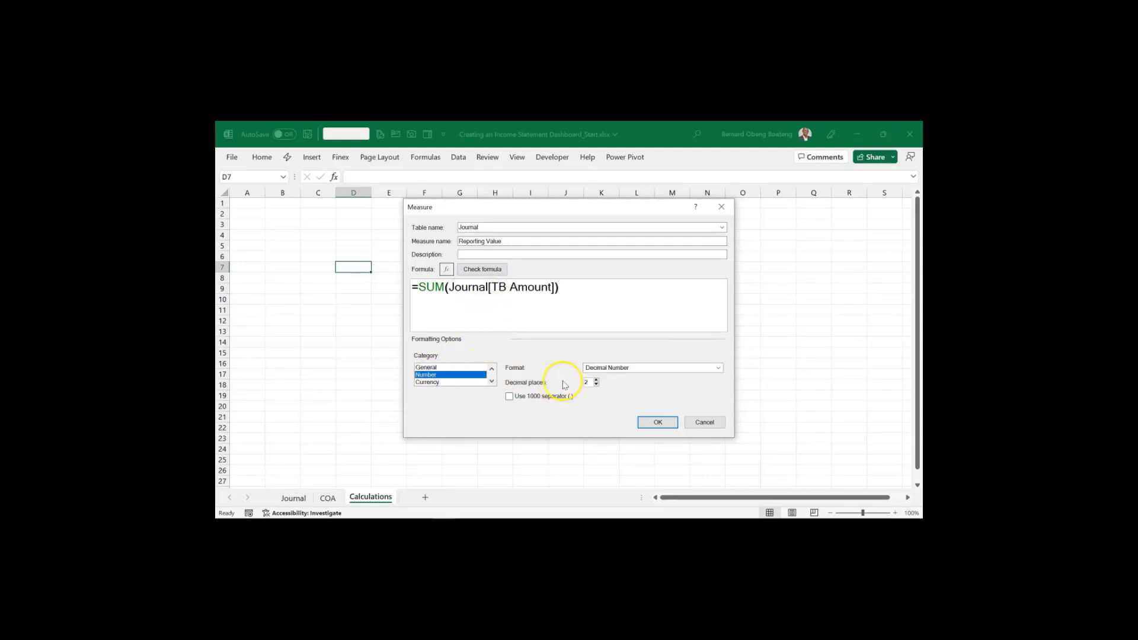
click(516, 398)
click(496, 272)
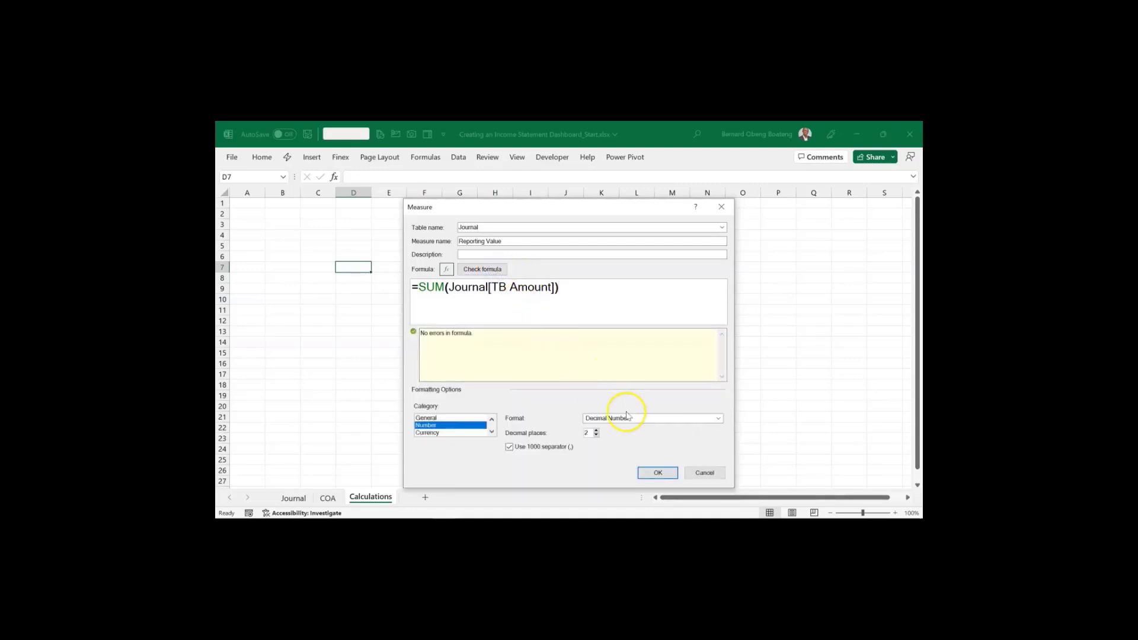
click(655, 474)
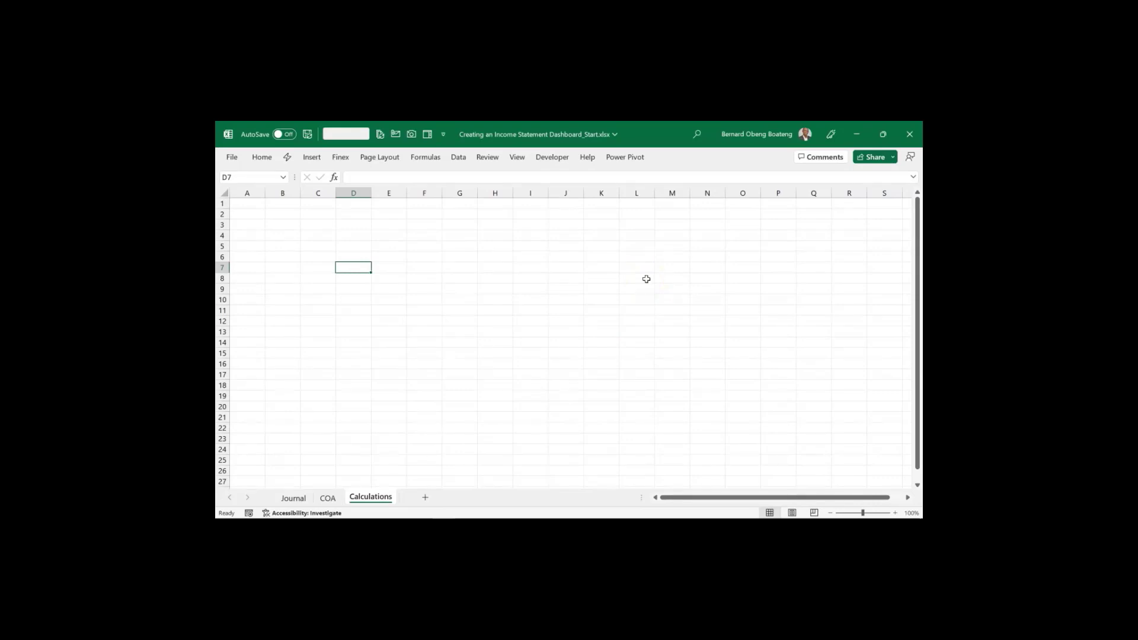
Start a new measure in the Journal table and name it Previous Year
click(621, 159)
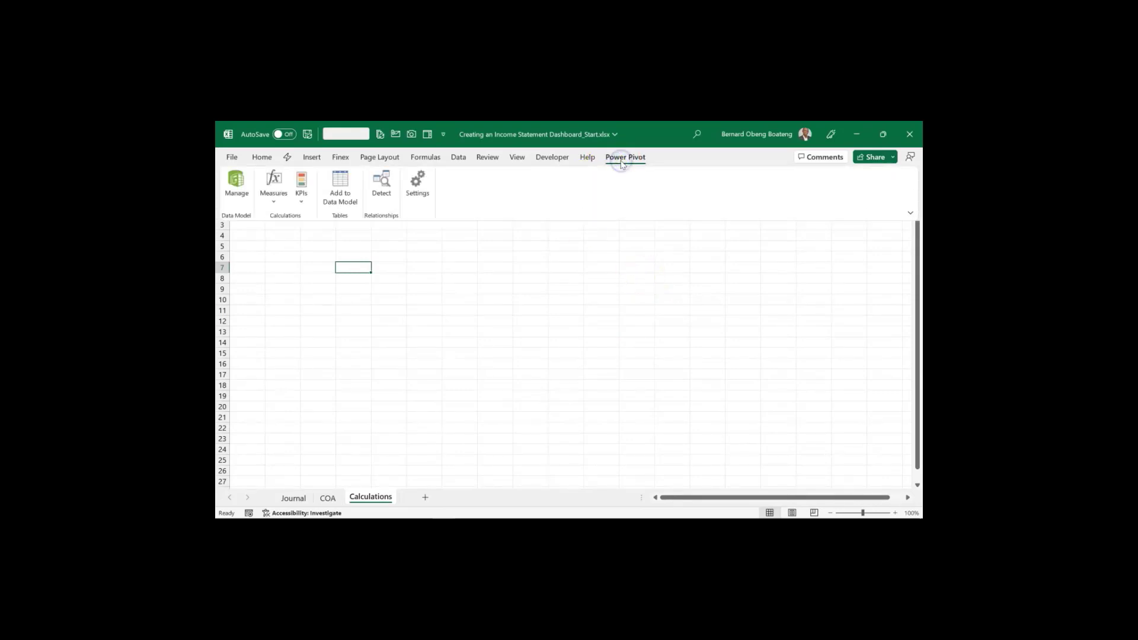
click(274, 189)
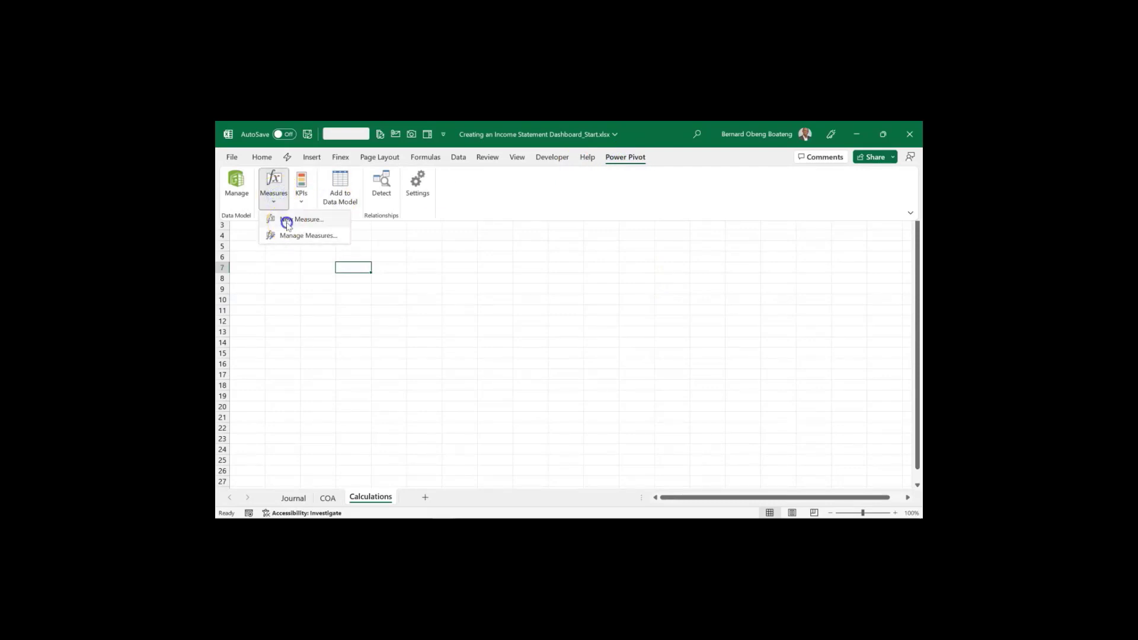
click(286, 221)
drag(490, 239, 475, 243)
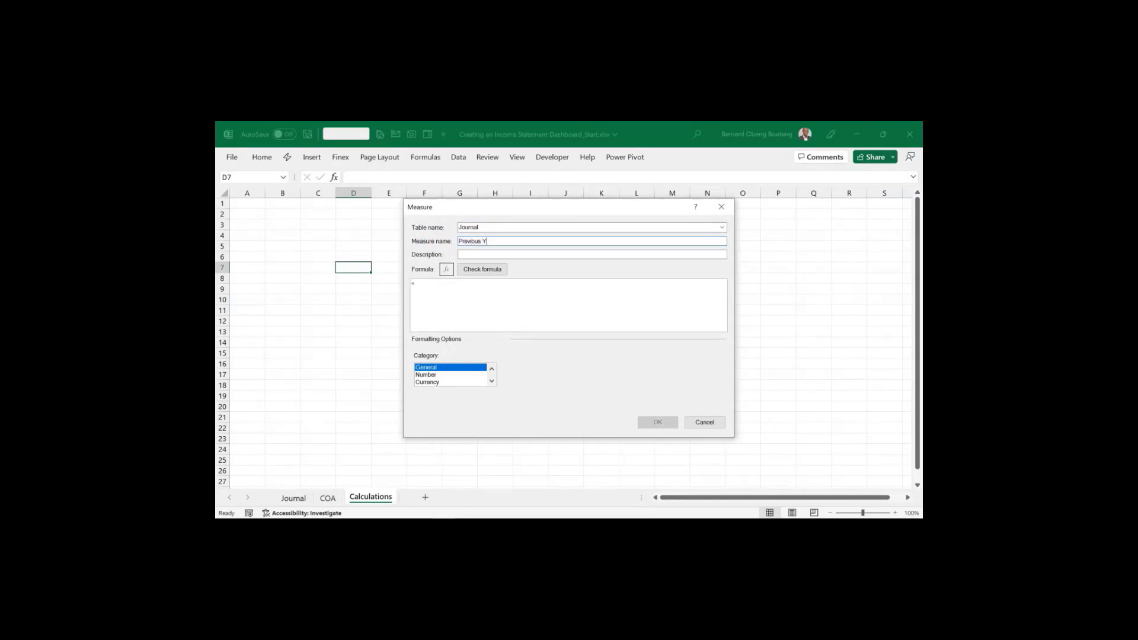
Enter the formula =CALCULATE([Reporting Value],SAMEPERIODLASTYEAR('Calendar'[Date])) for the Previous Year measure
click(431, 284)
text(CALCULATE()
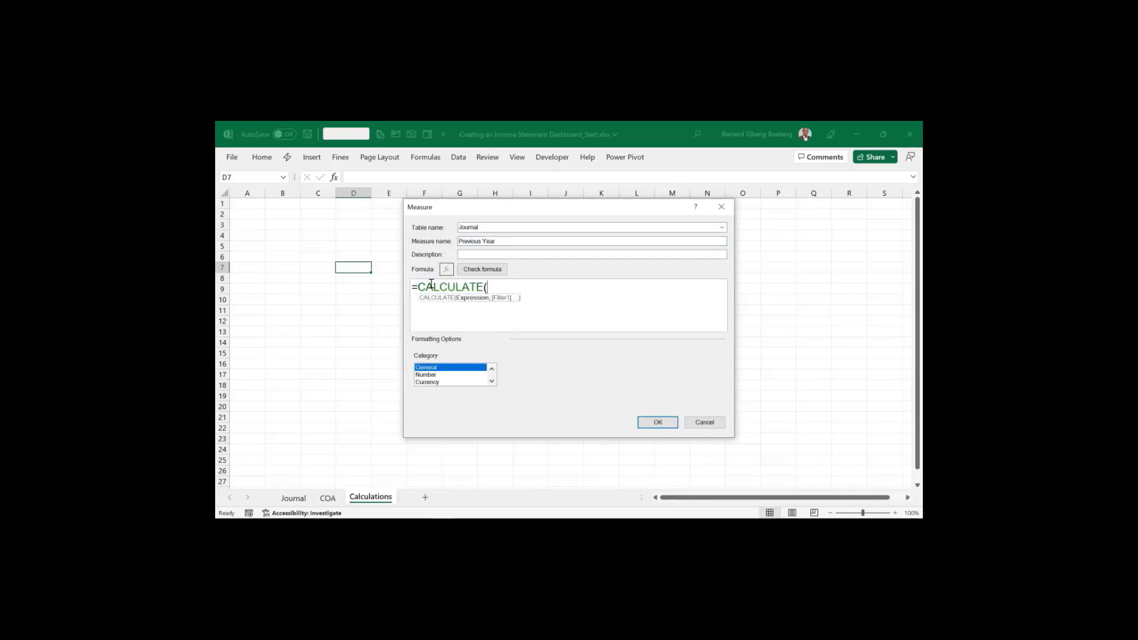
text([Reporting Value],SAM)
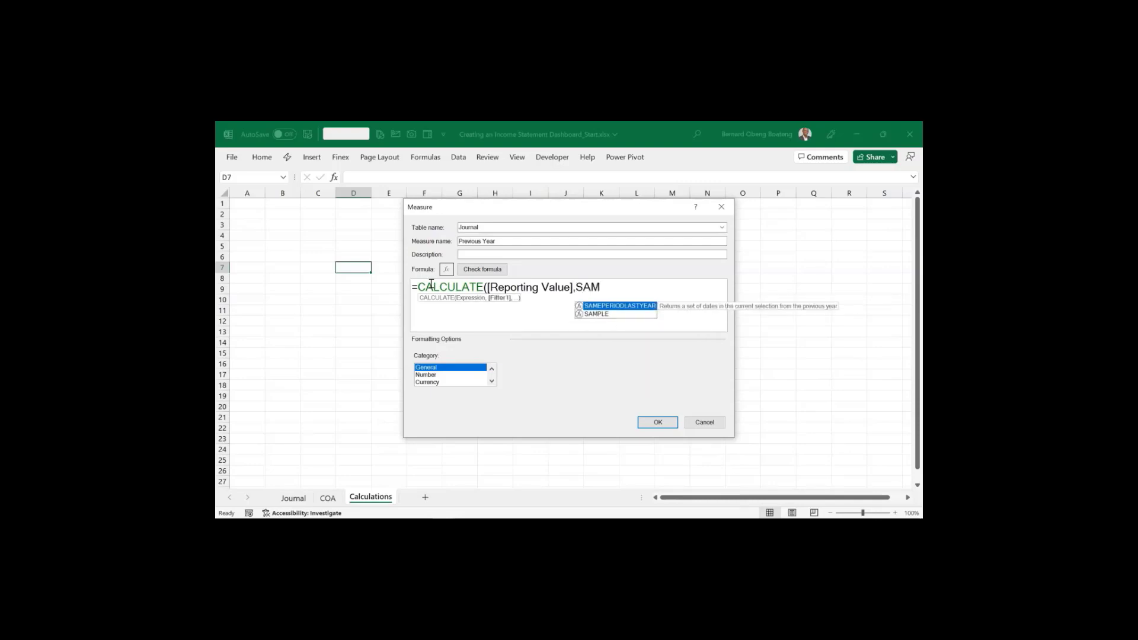
key(Tab)
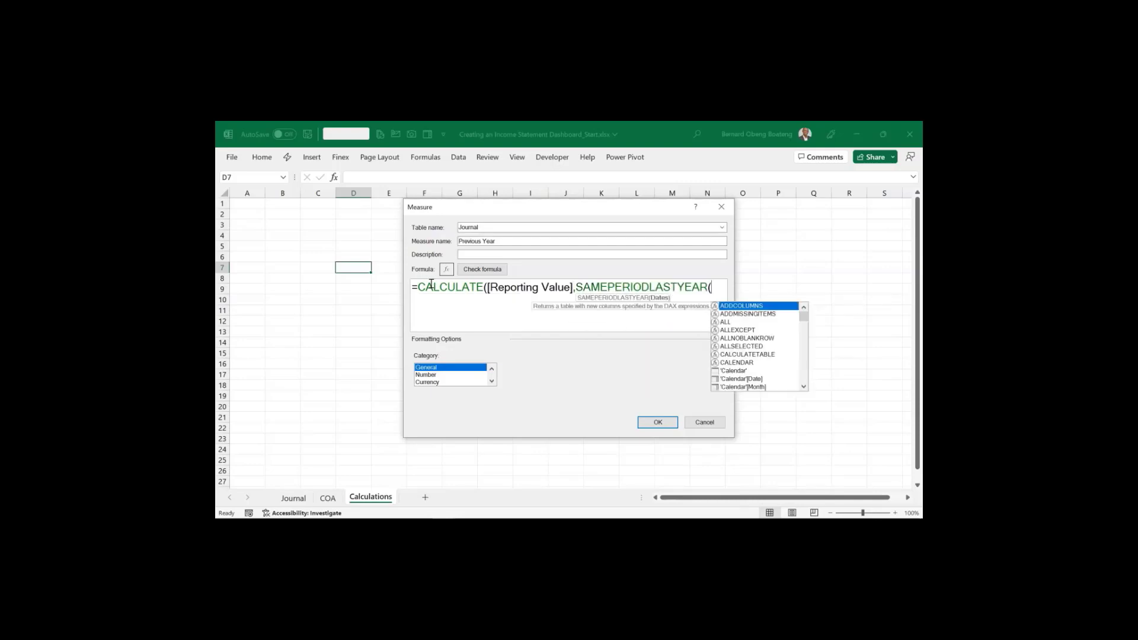
text(CAL)
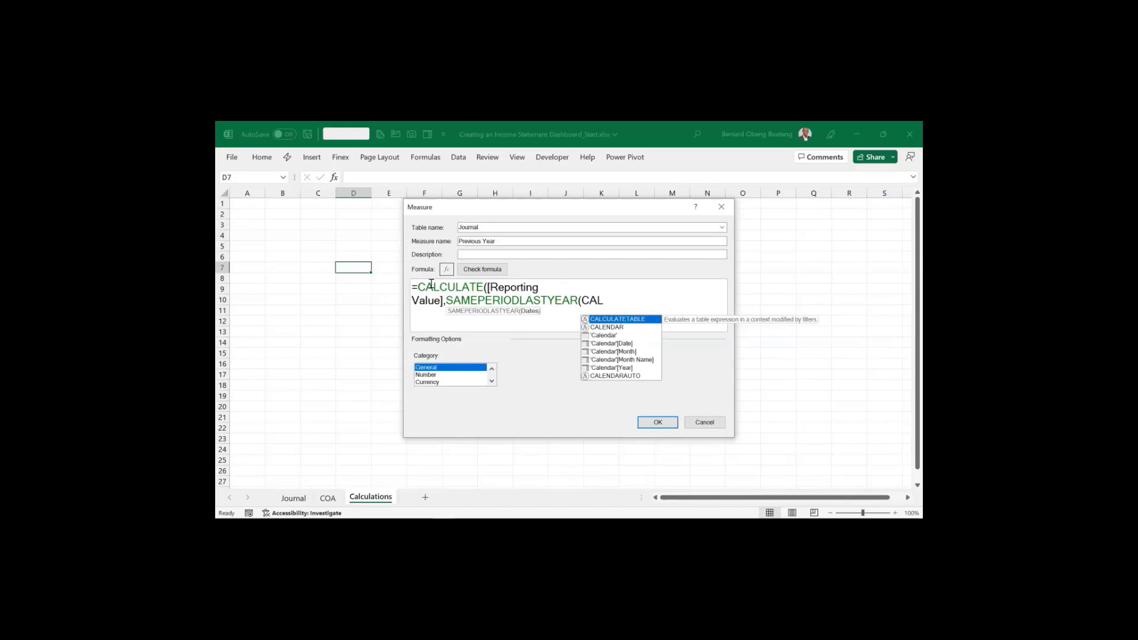
key(Down)
key(Down)
key(Down)
key(Tab)
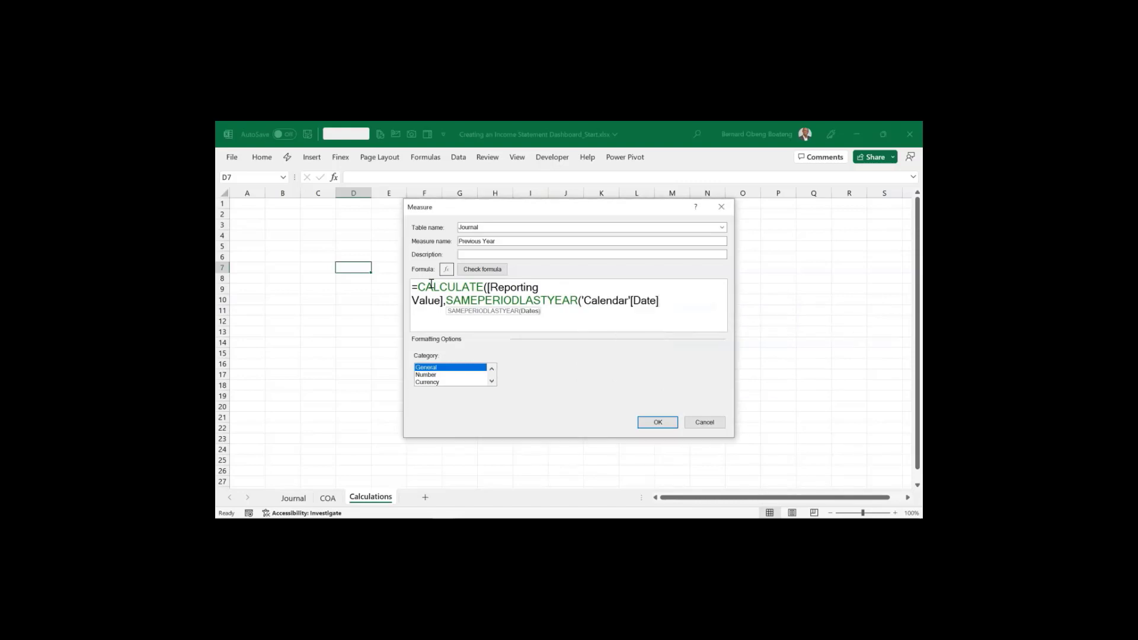
text())
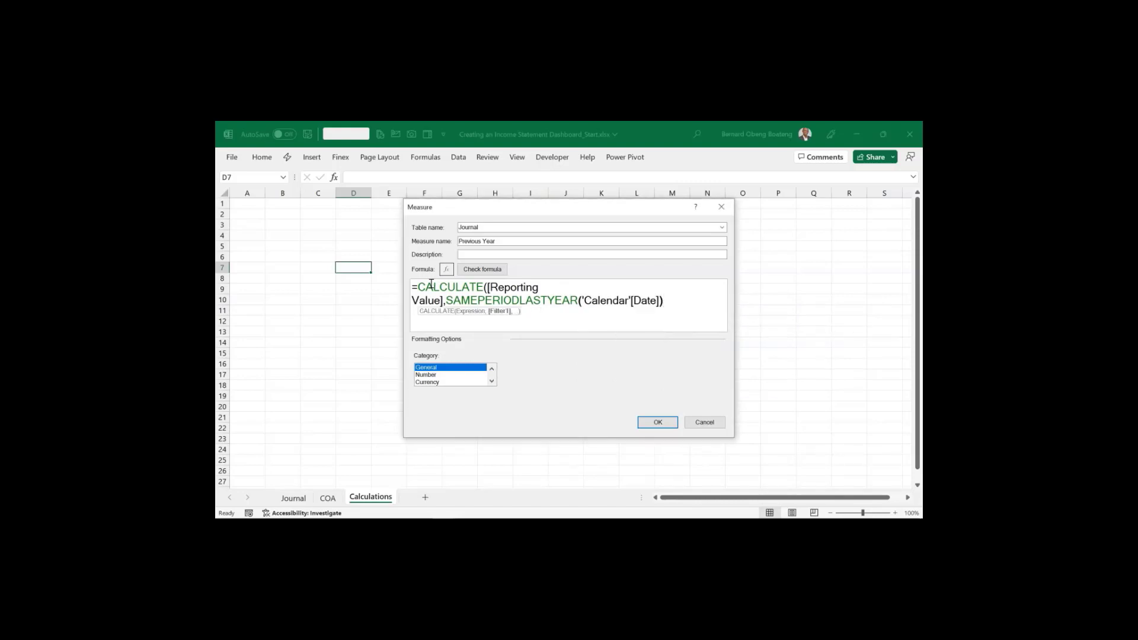
text())
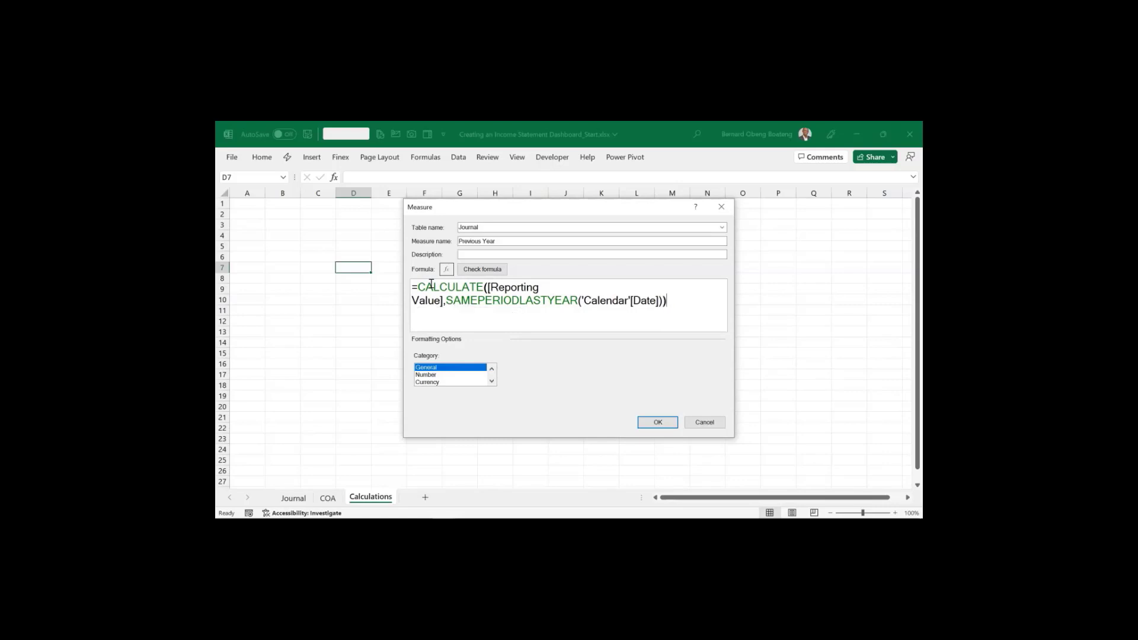
Format the Previous Year measure as a Number with the 1000 separator, check its formula, and save it
click(430, 375)
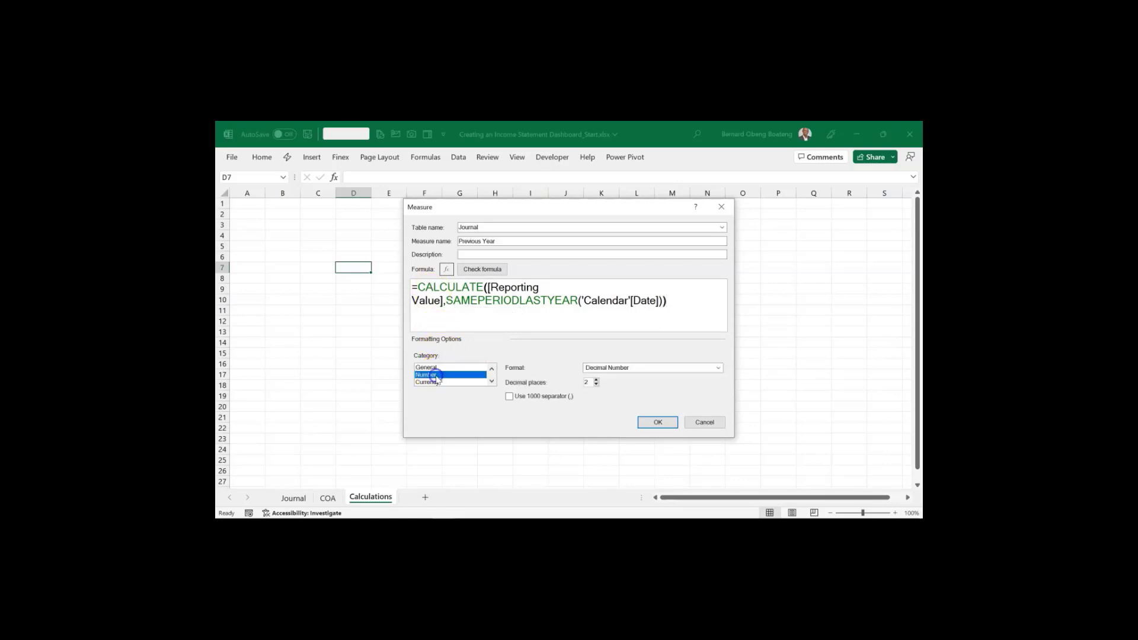
click(509, 397)
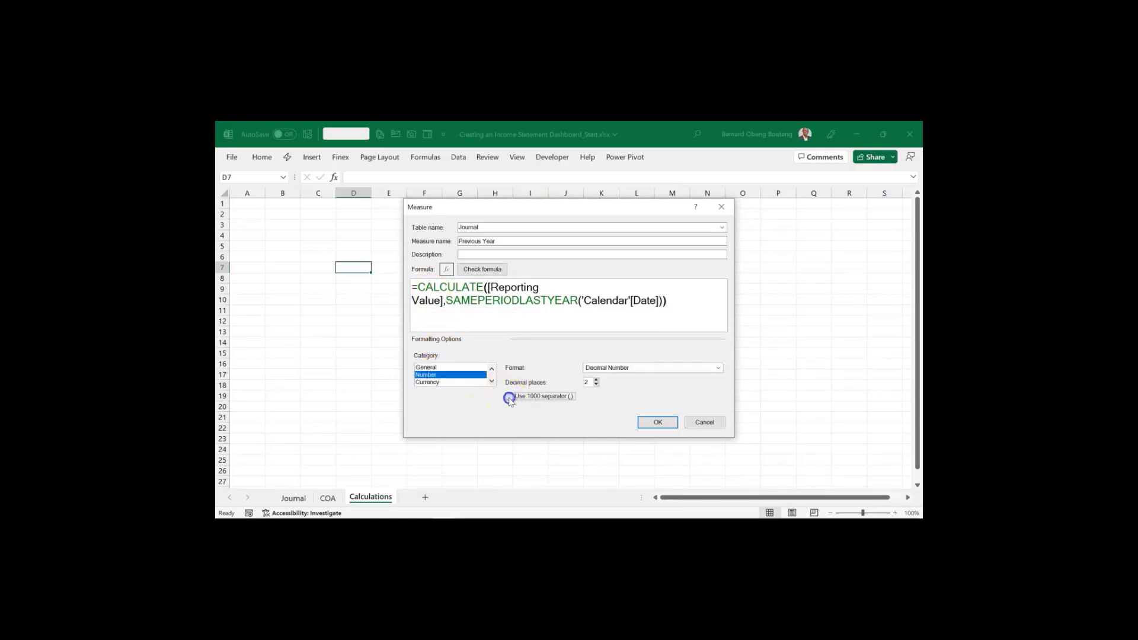
click(502, 270)
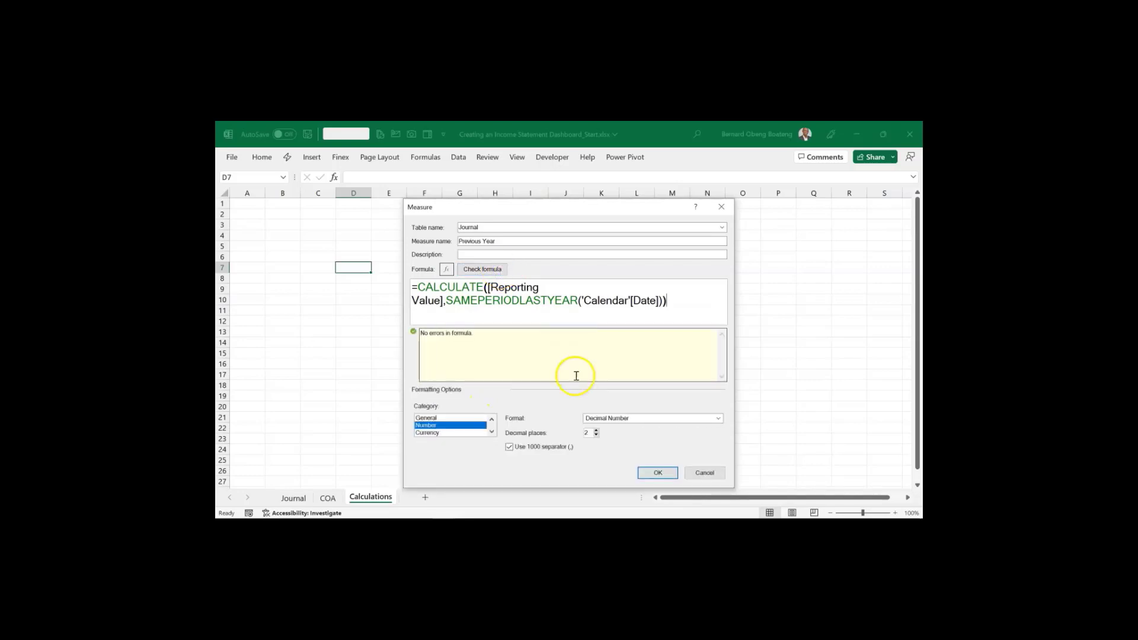
click(654, 472)
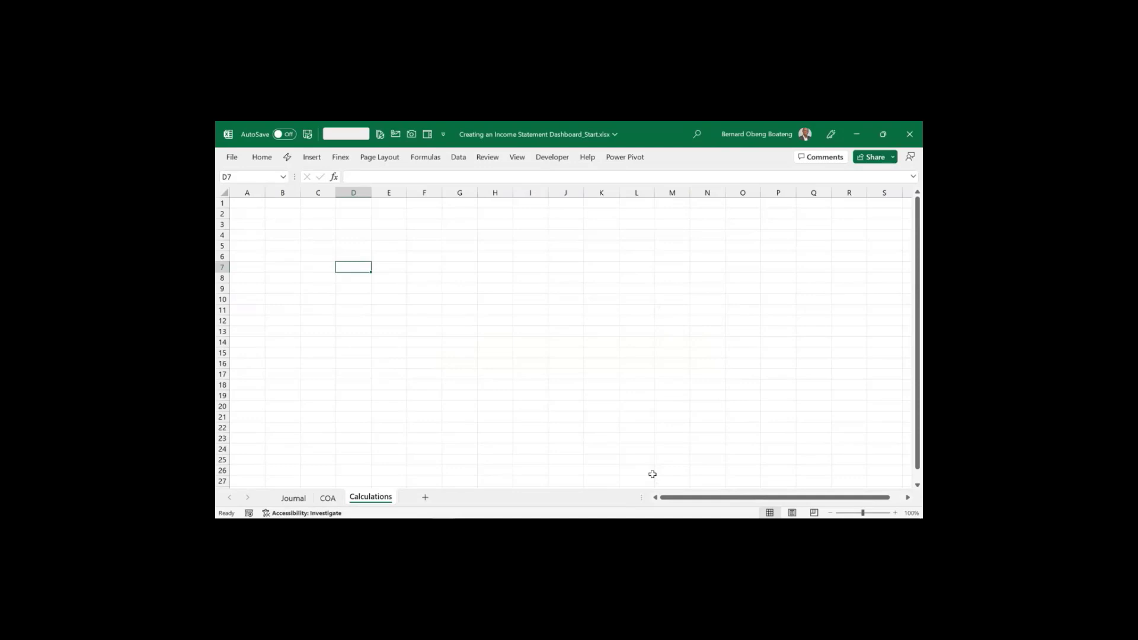
Insert a PivotTable from the Data Model at cell B7 of the Calculations sheet
click(294, 270)
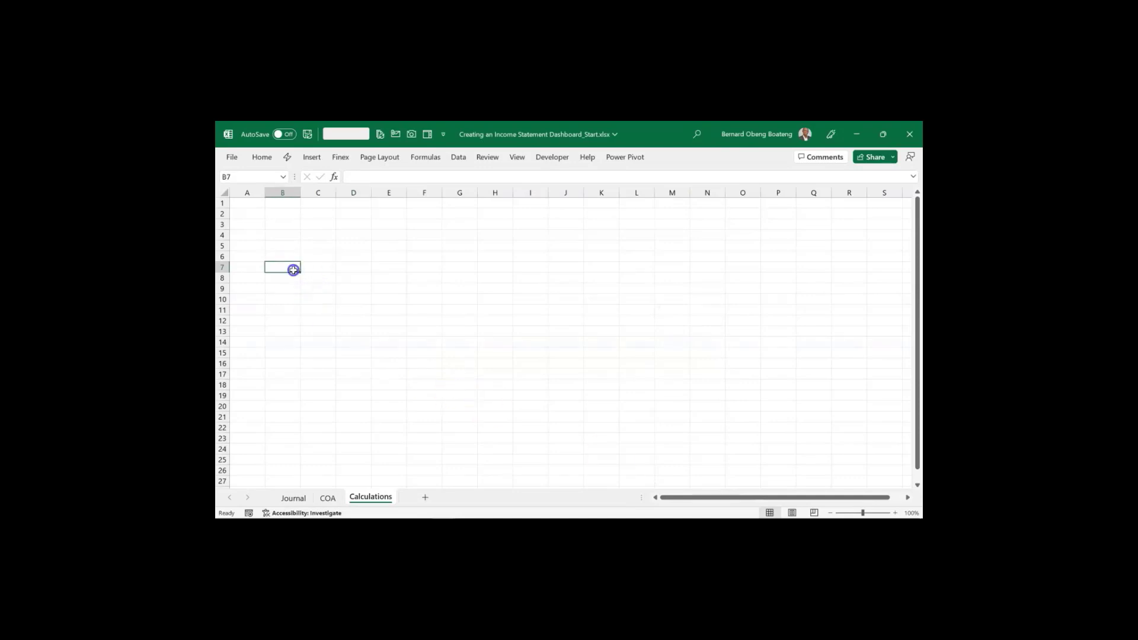
click(314, 157)
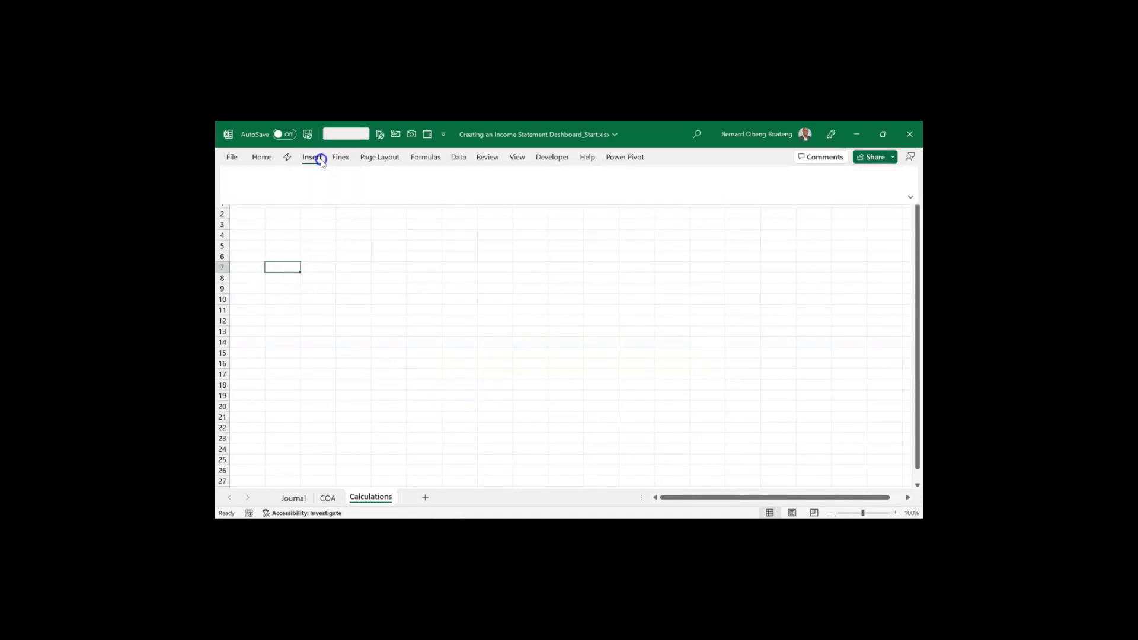
click(240, 187)
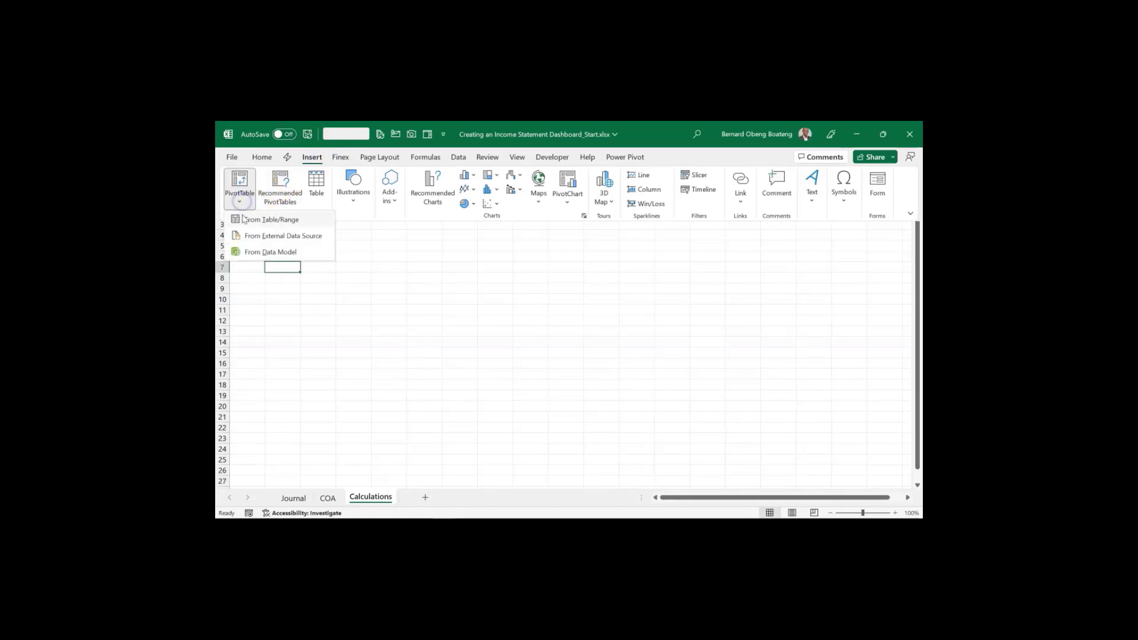
click(271, 252)
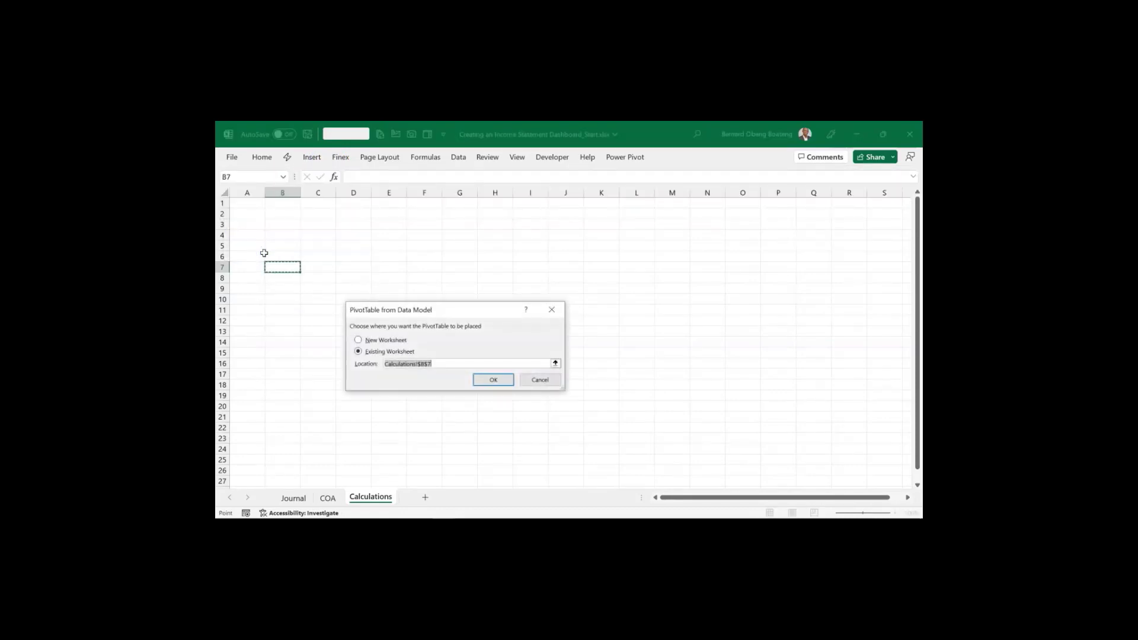
click(479, 380)
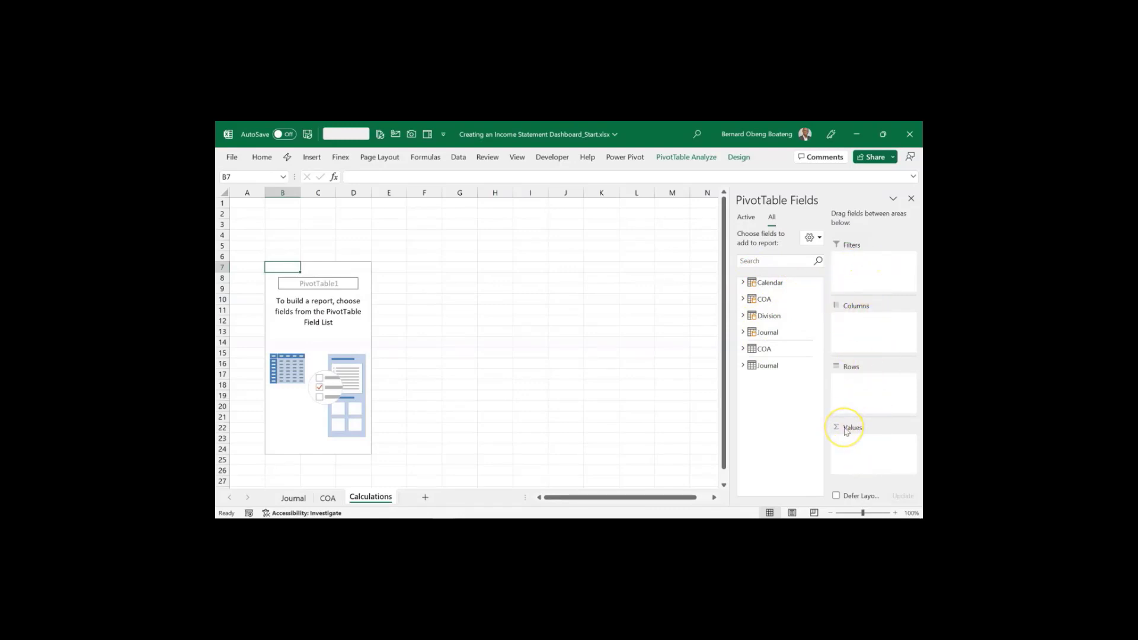
Add Category from the COA table to the PivotTable rows and the Journal table's Reporting Value measure to its values
click(776, 342)
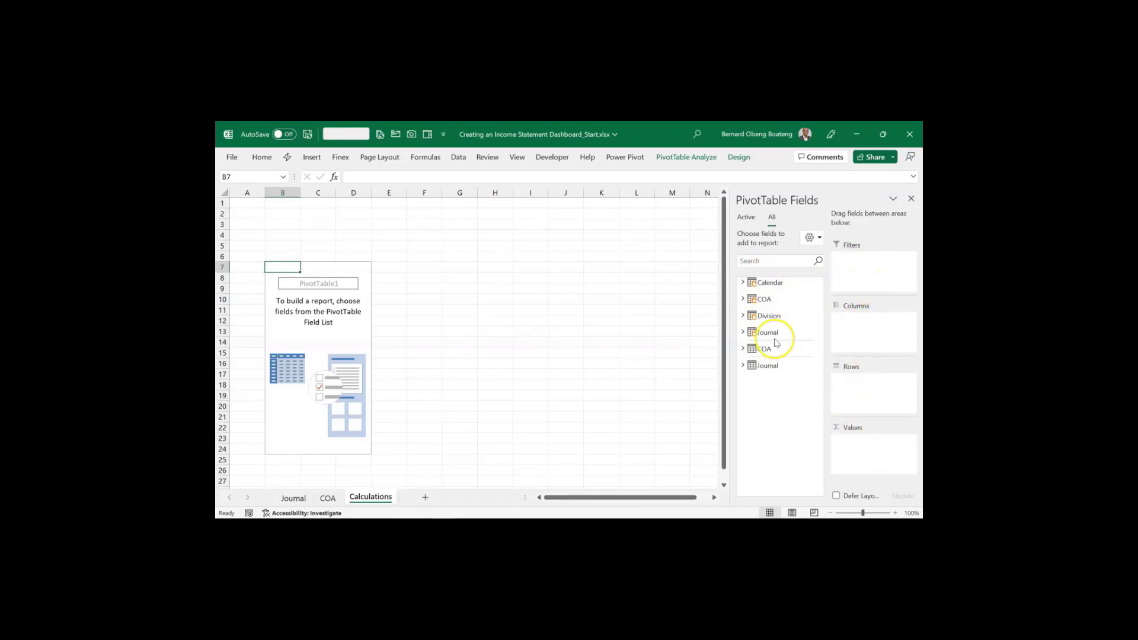
click(744, 298)
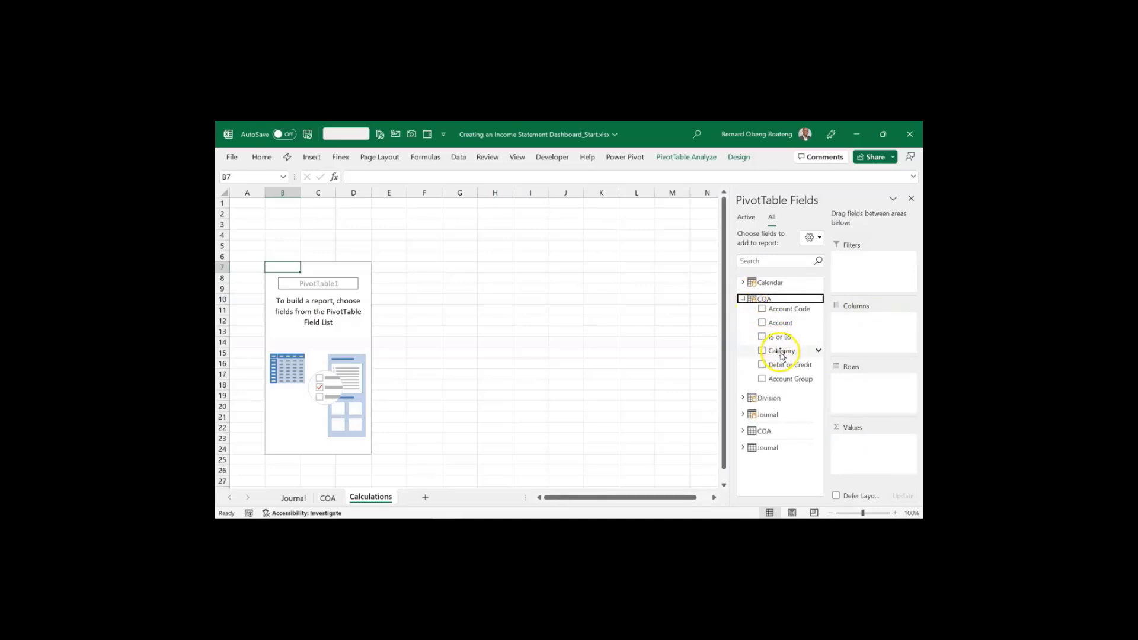
drag(781, 356, 849, 389)
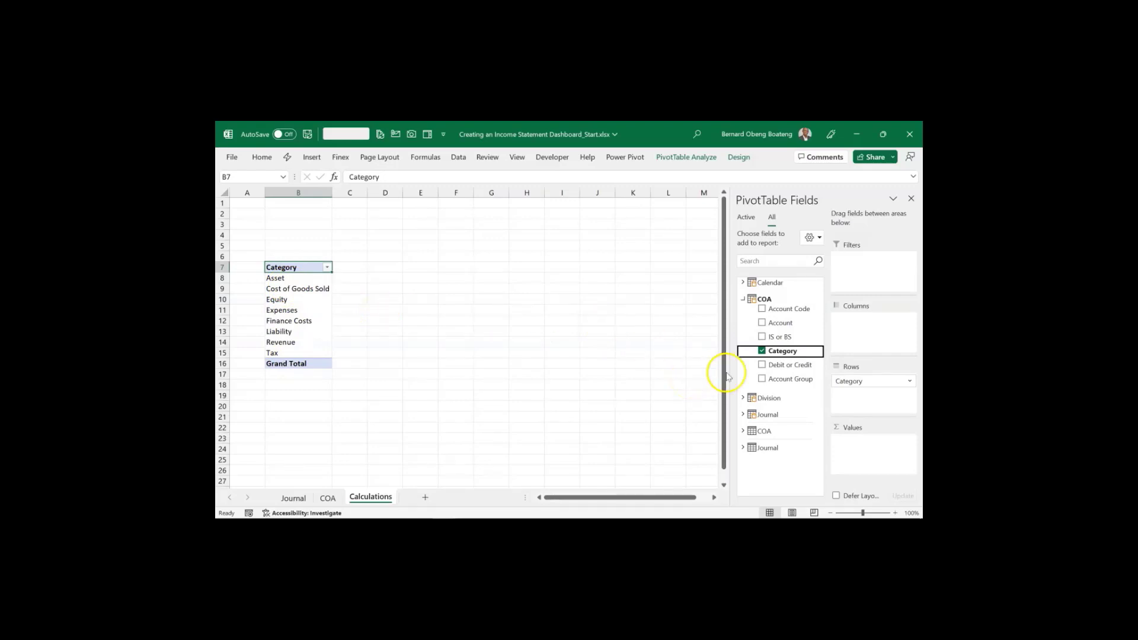
click(742, 299)
click(743, 333)
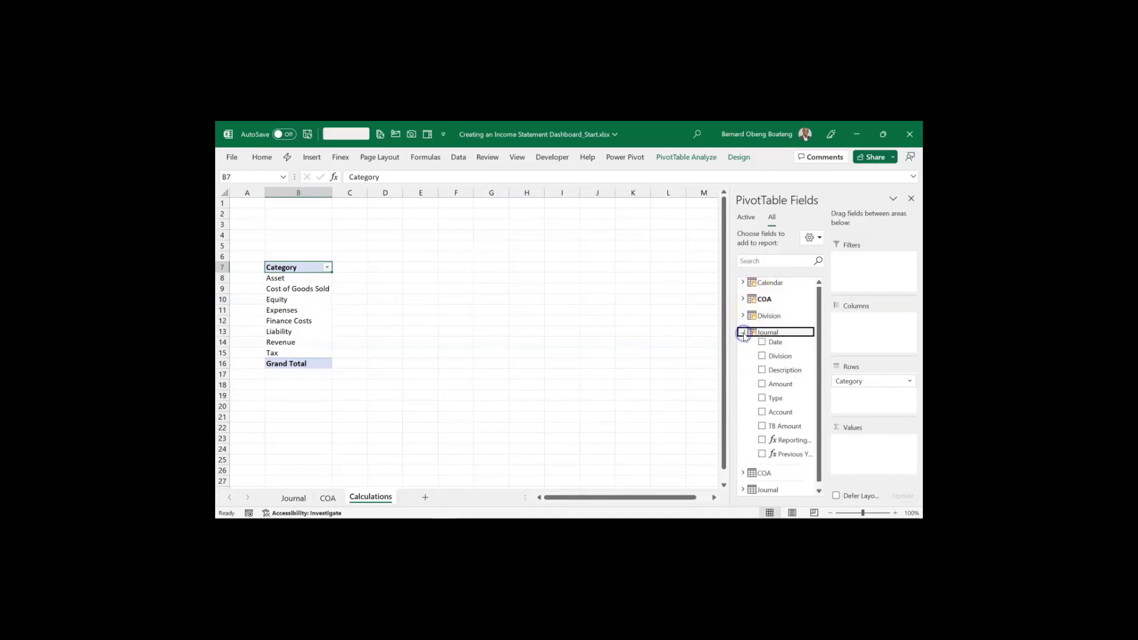
click(782, 441)
drag(782, 441, 845, 445)
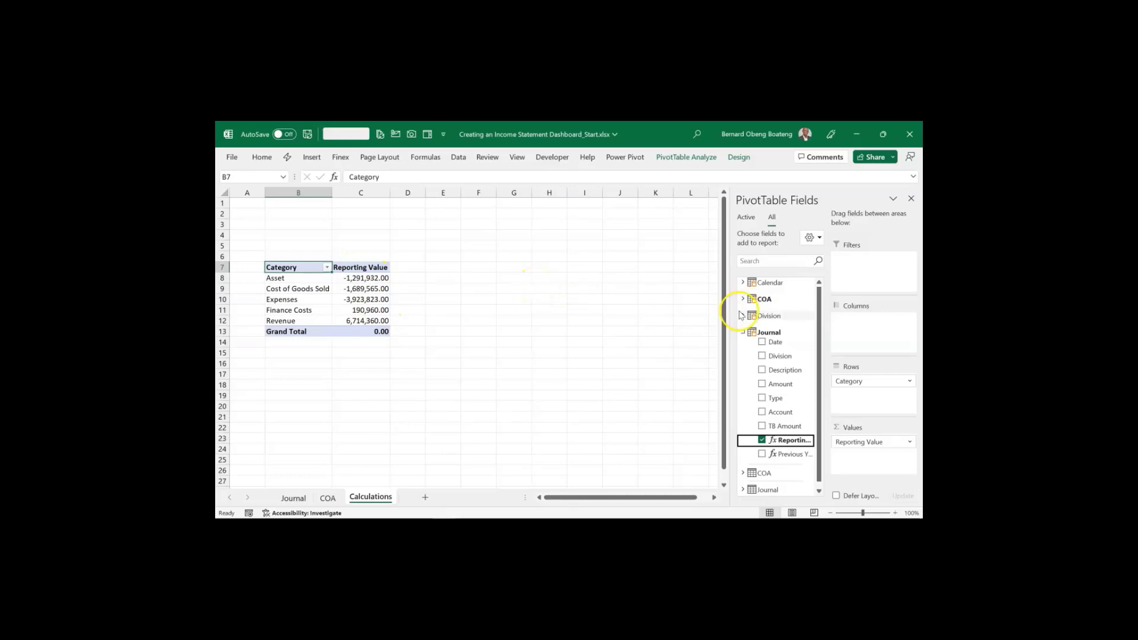
Add Month Name from the Calendar table to the PivotTable columns
click(743, 333)
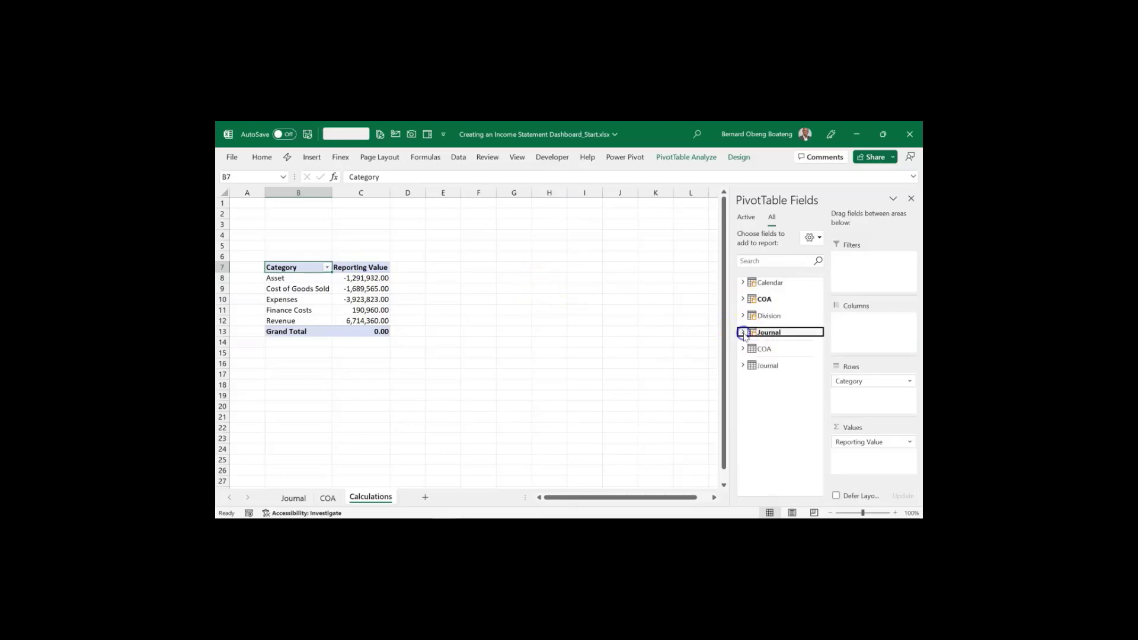
click(742, 283)
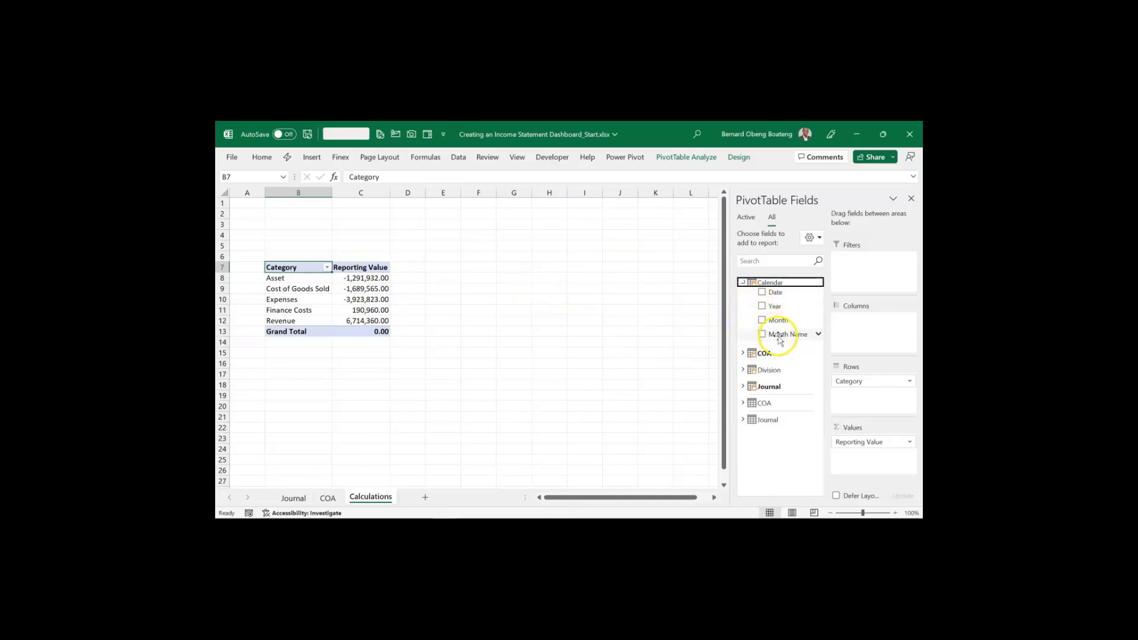
drag(778, 336, 862, 337)
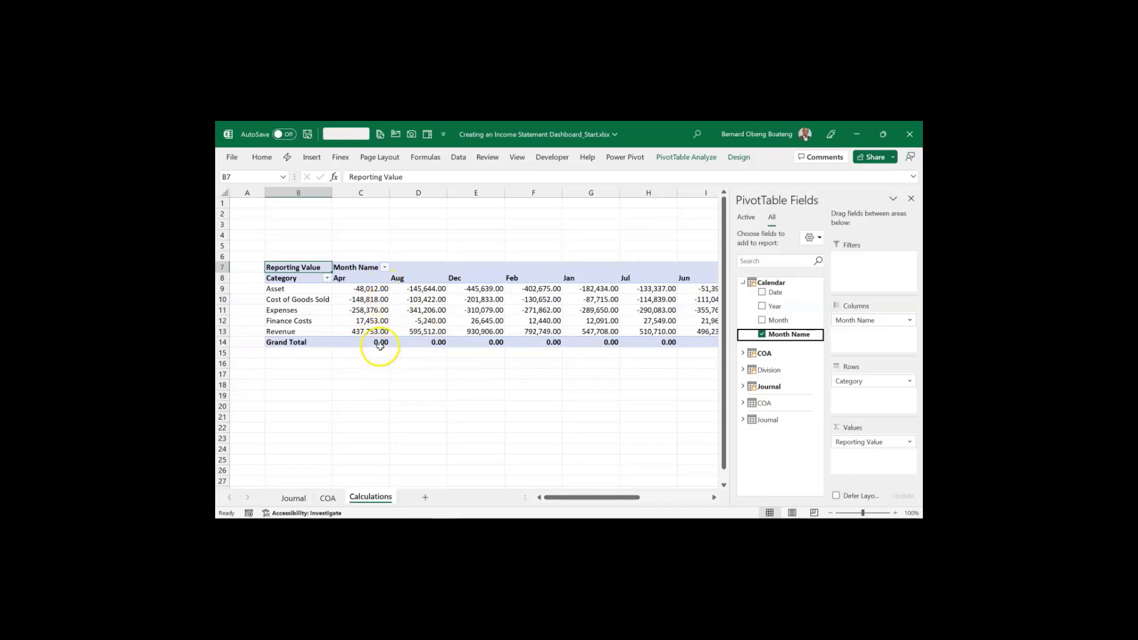
mouse_move(421, 339)
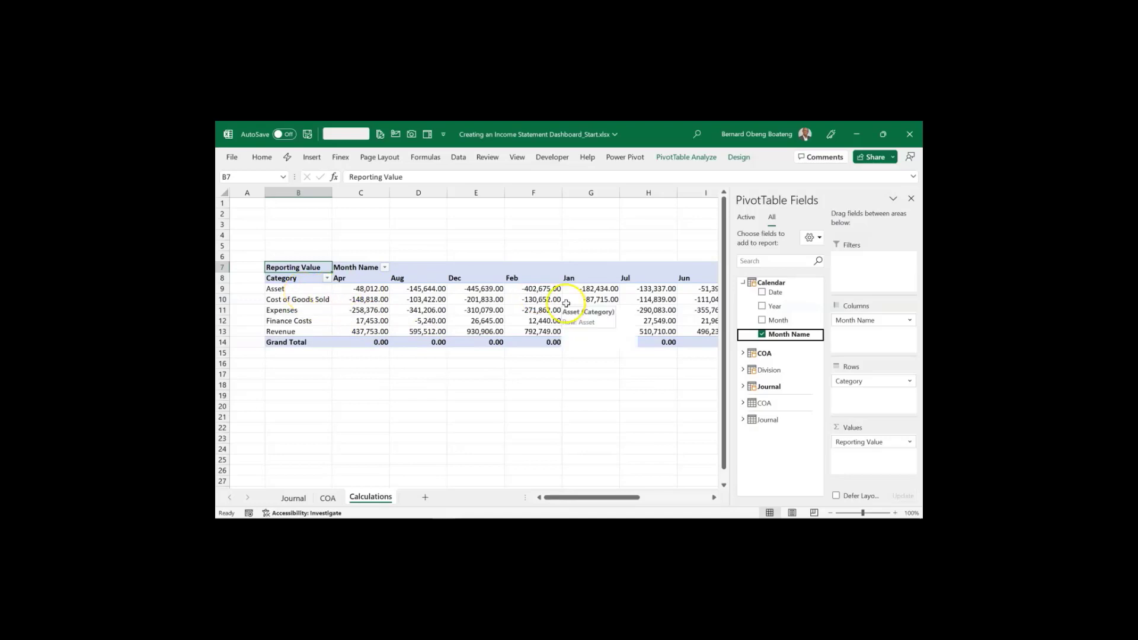
Add the IS or BS field from the COA table as a PivotTable report filter
click(742, 282)
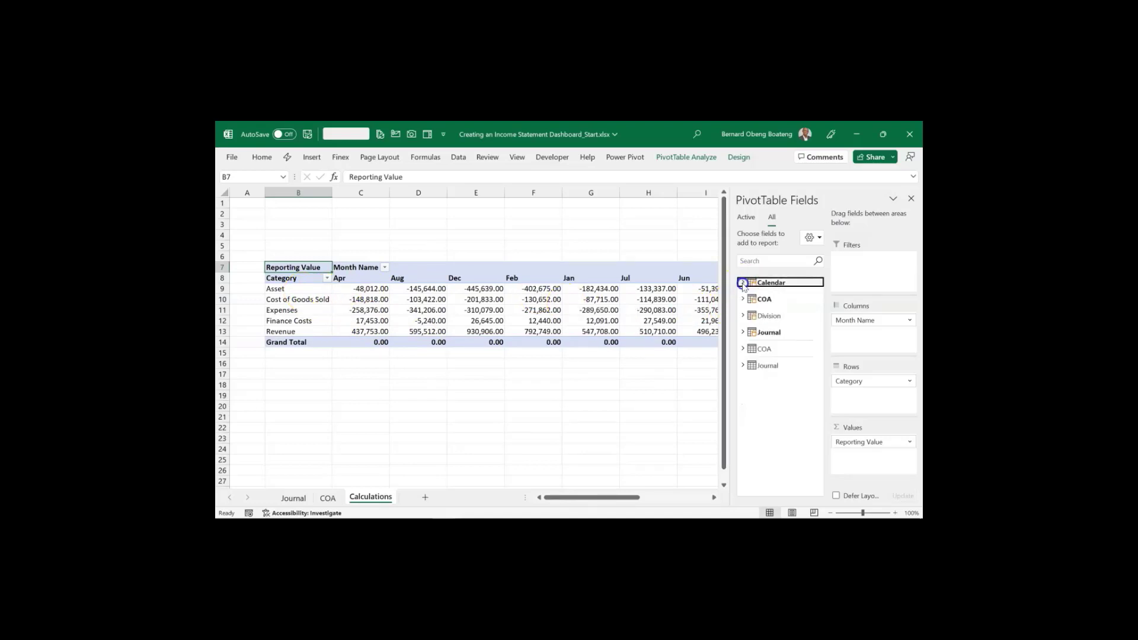
click(742, 300)
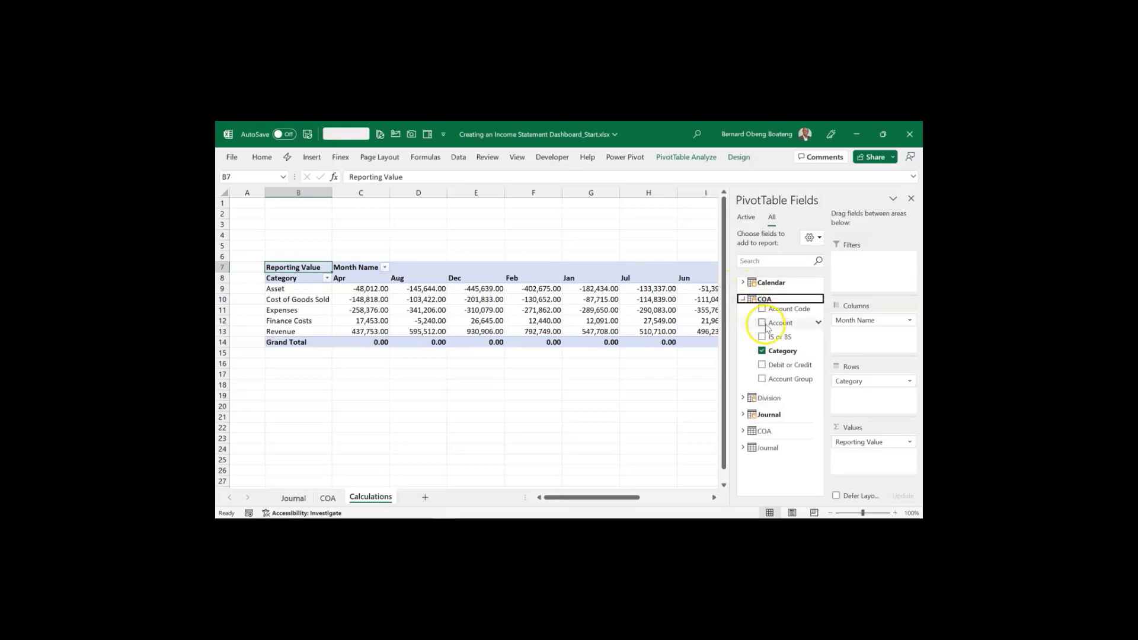
click(776, 339)
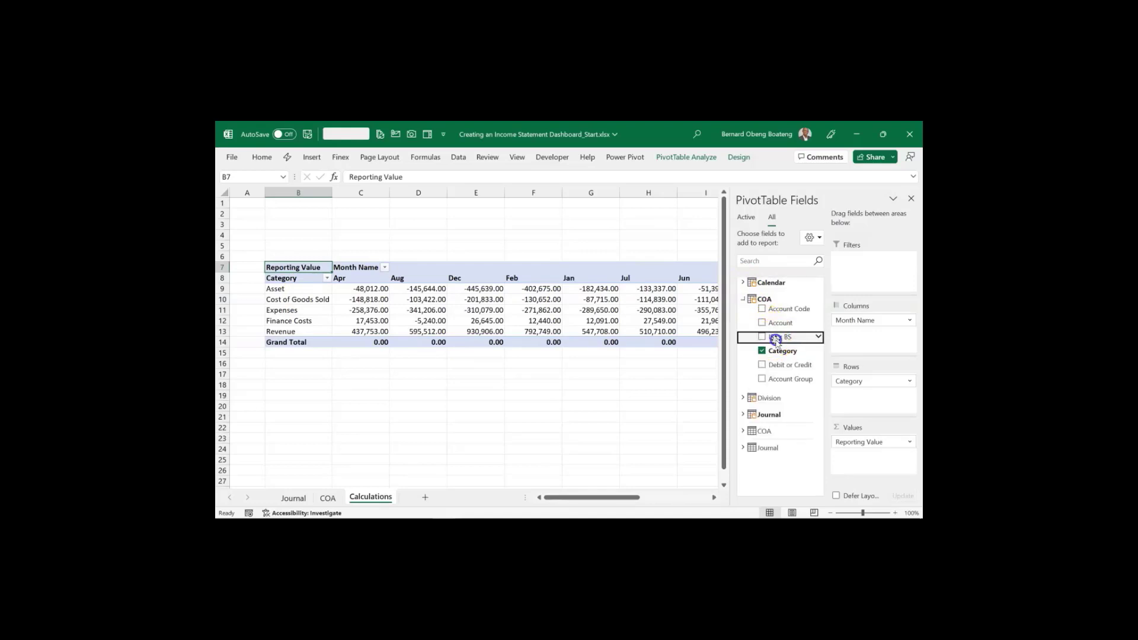
drag(775, 339, 885, 278)
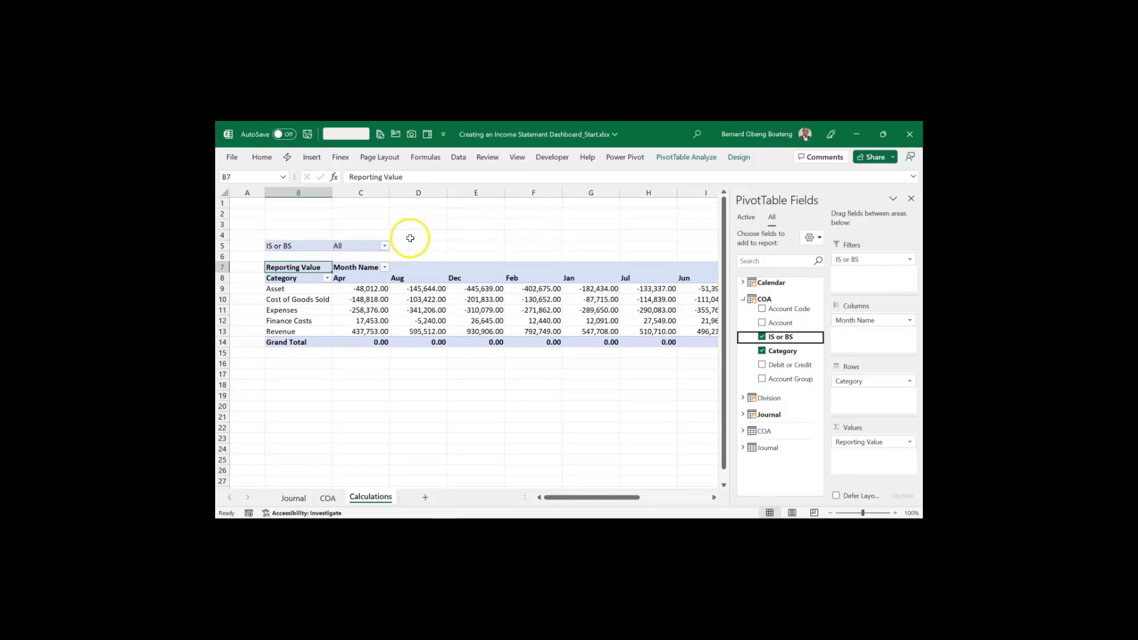
Filter the PivotTable's IS or BS field to IS and close the PivotTable field list
click(384, 246)
click(264, 272)
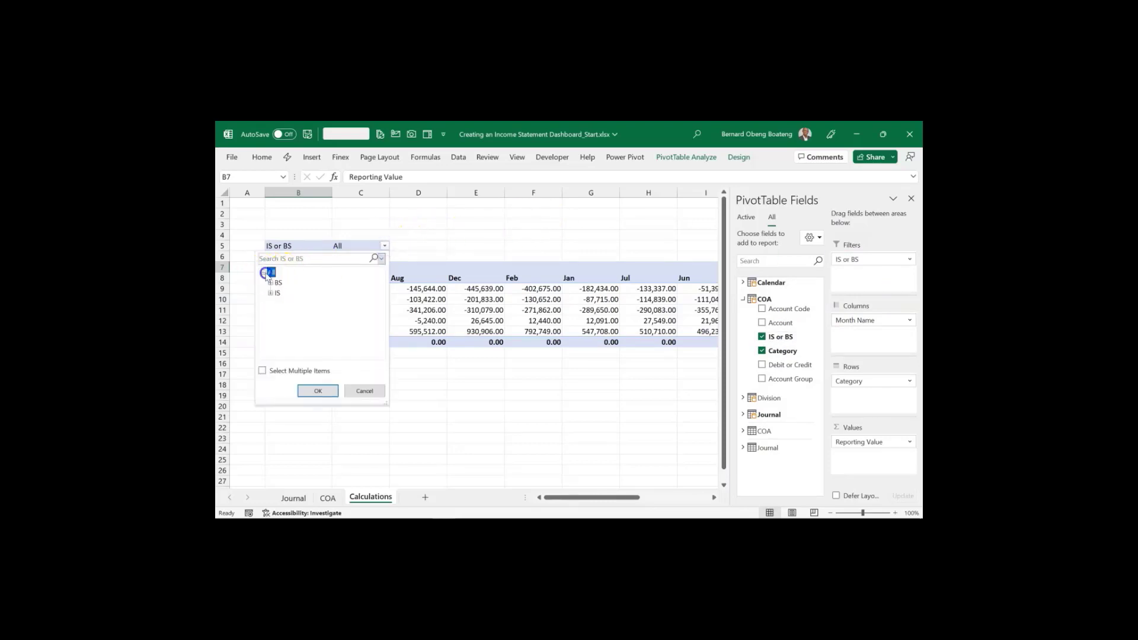
click(276, 294)
click(316, 390)
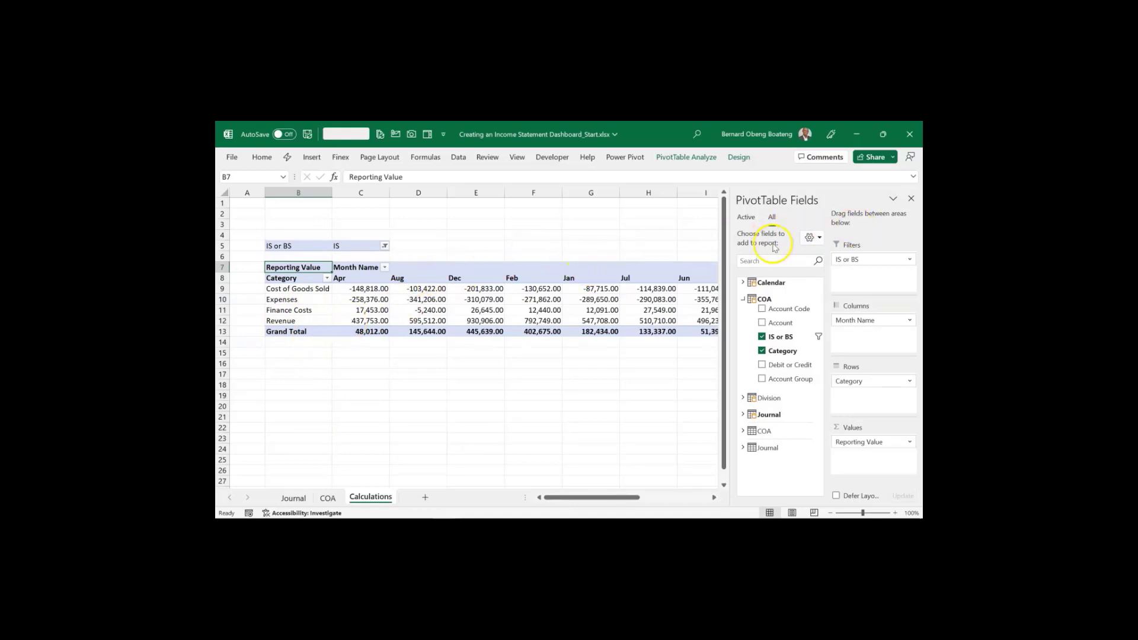
click(910, 200)
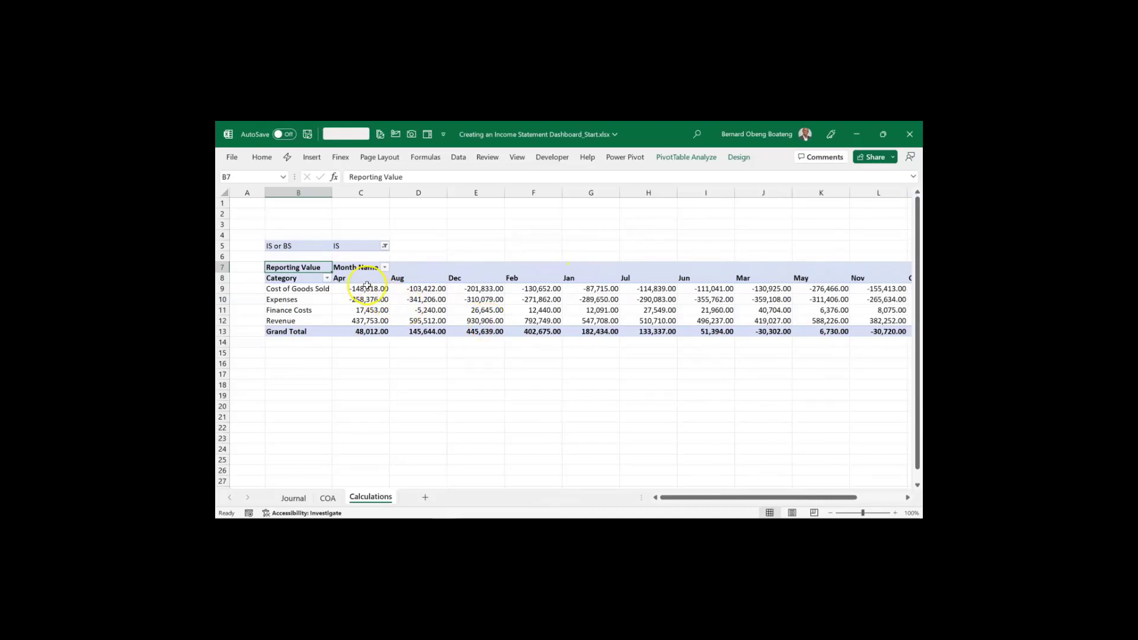
Open the Data Model in the Power Pivot window and display the COA table
mouse_move(474, 291)
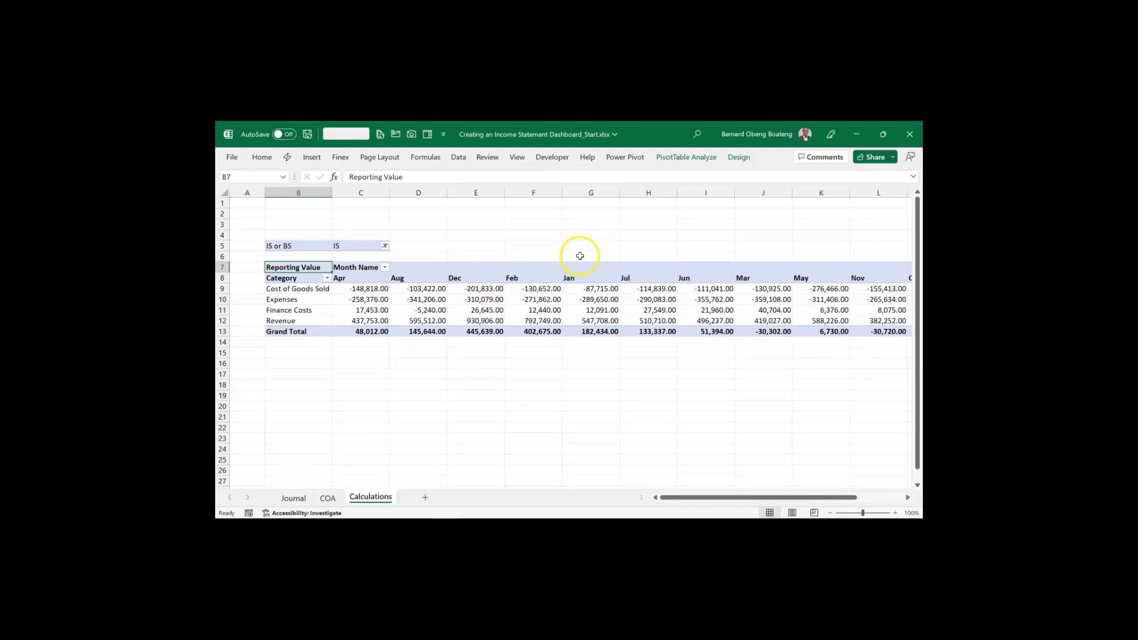
click(640, 160)
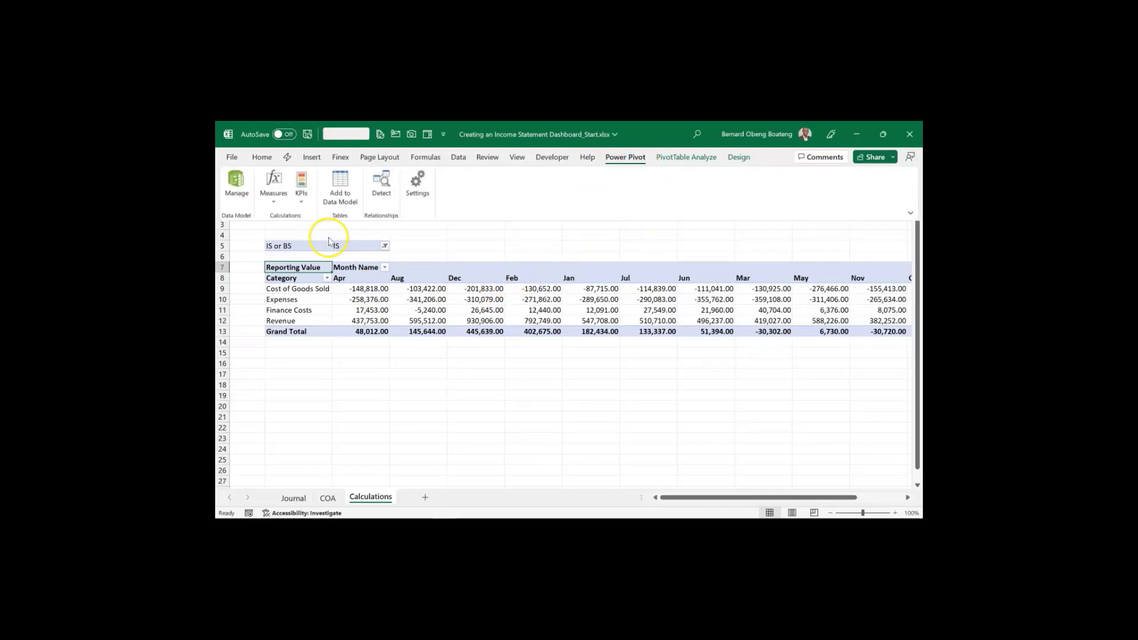
click(243, 193)
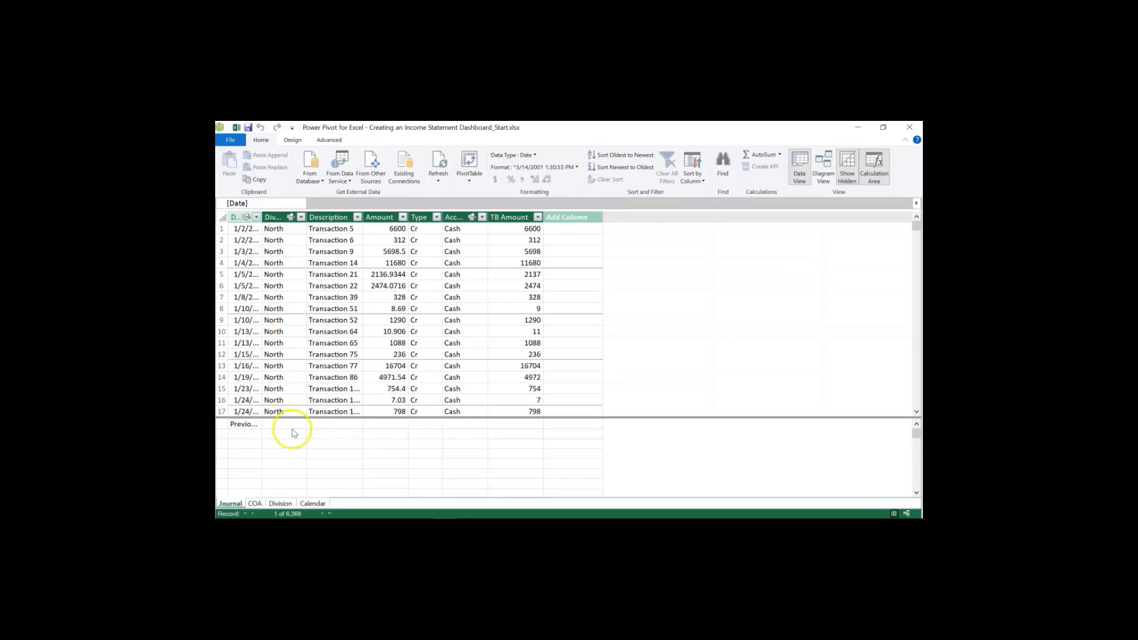
click(254, 503)
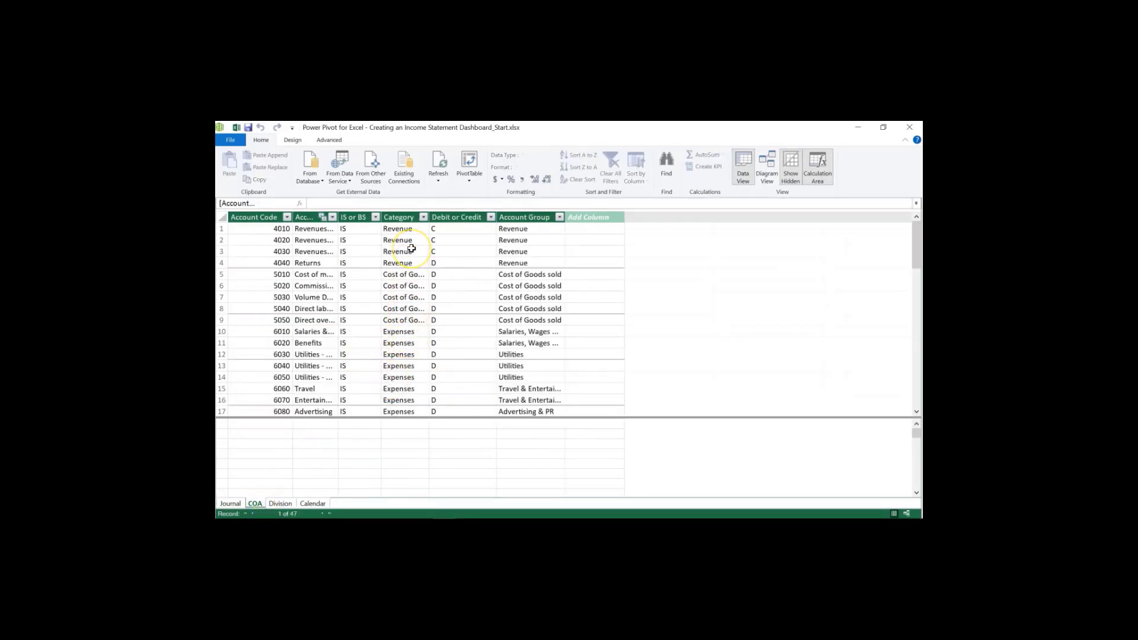
Try to sort the COA table's Category column by the Account Code column
click(405, 217)
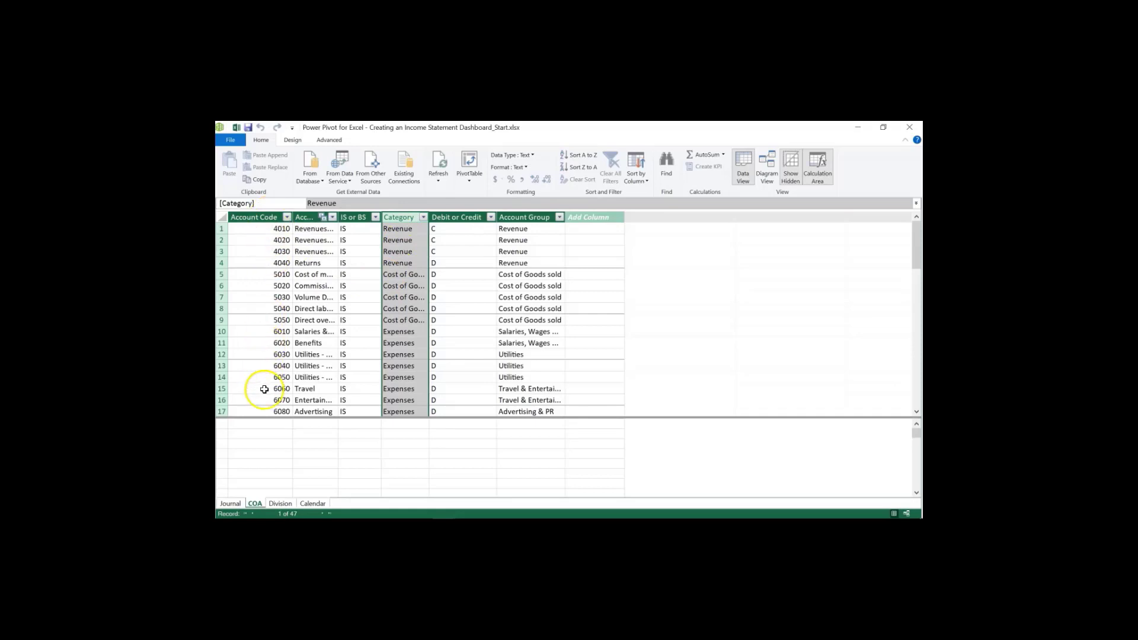
click(405, 224)
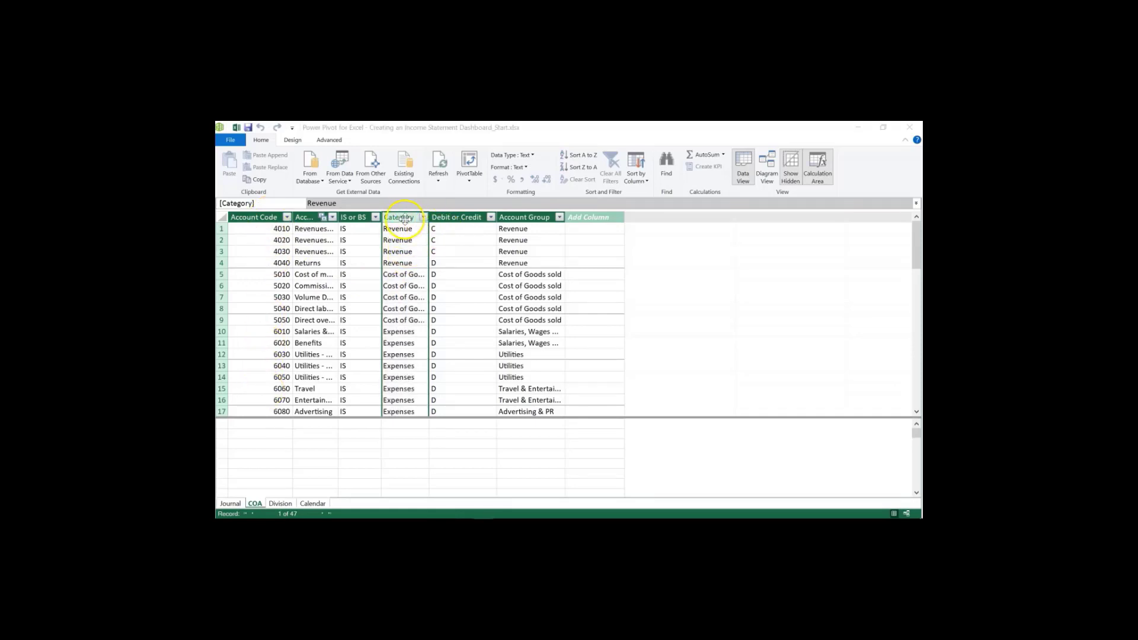
click(404, 219)
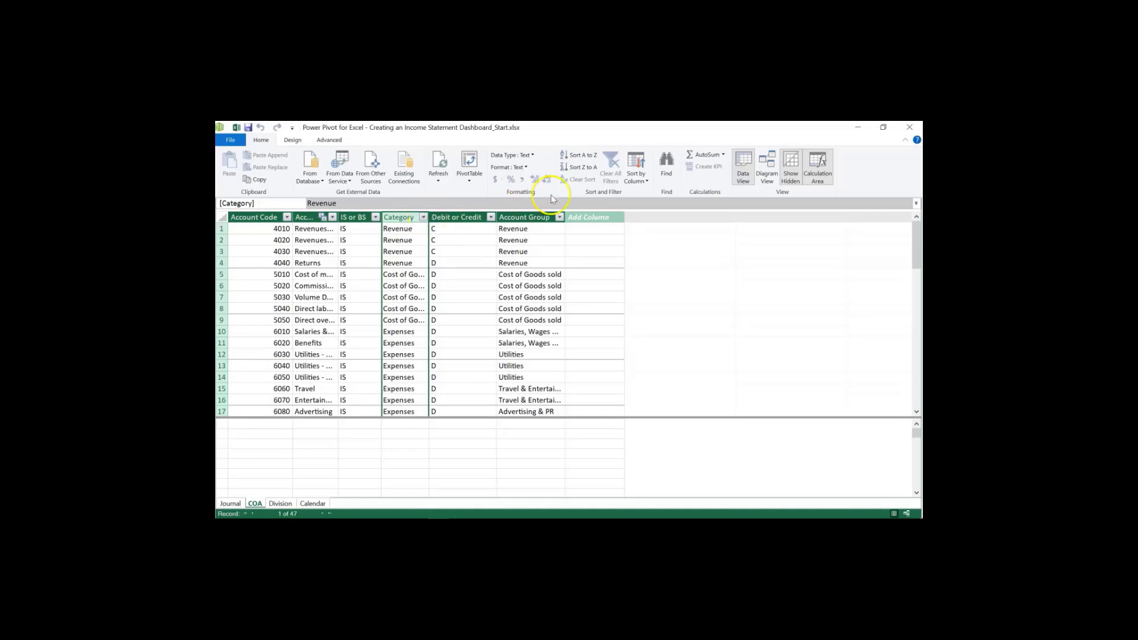
click(645, 177)
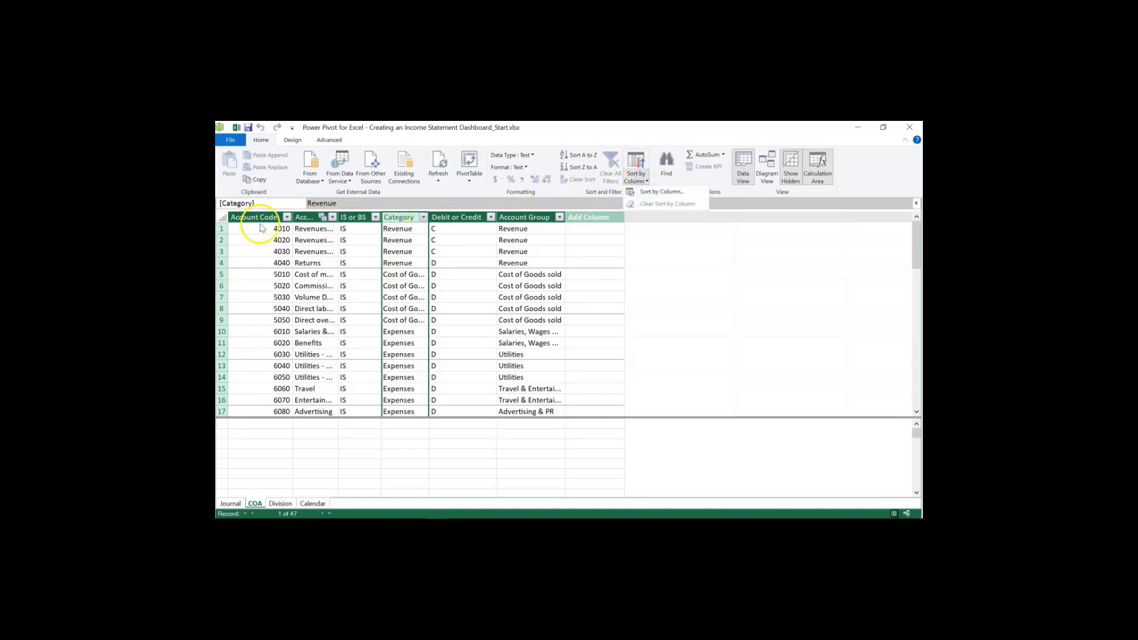
click(658, 193)
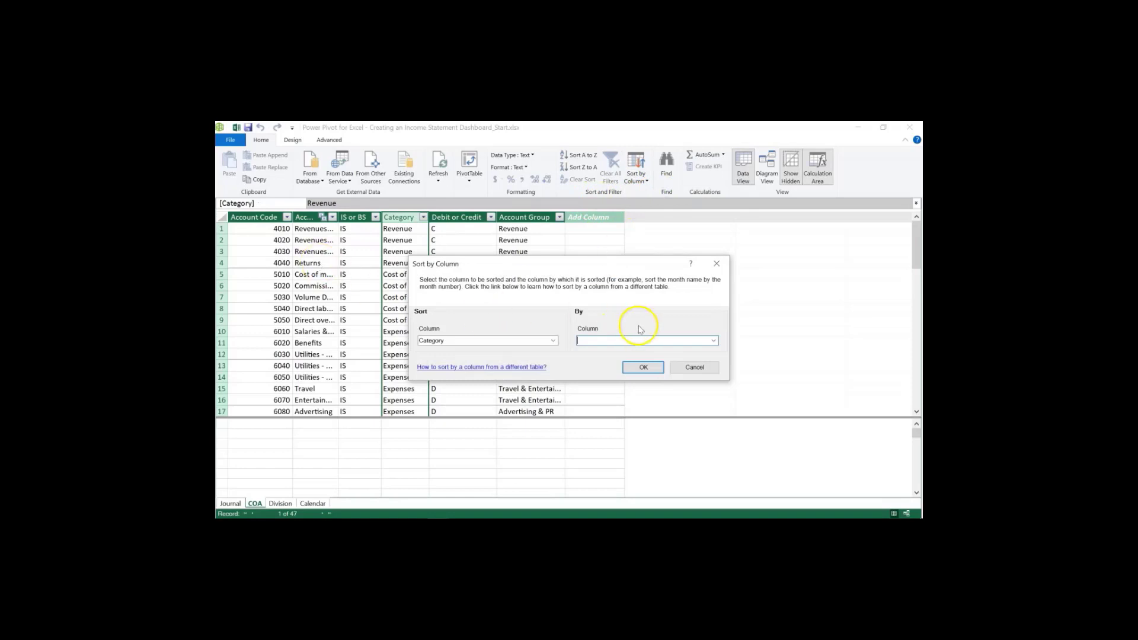
click(715, 340)
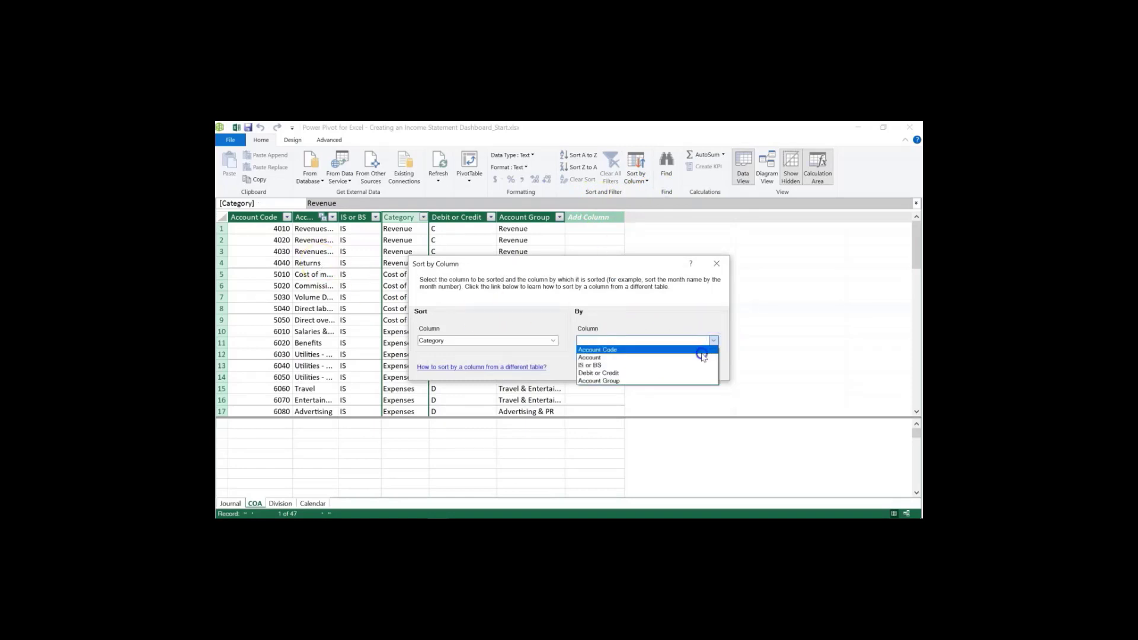
click(704, 348)
click(644, 364)
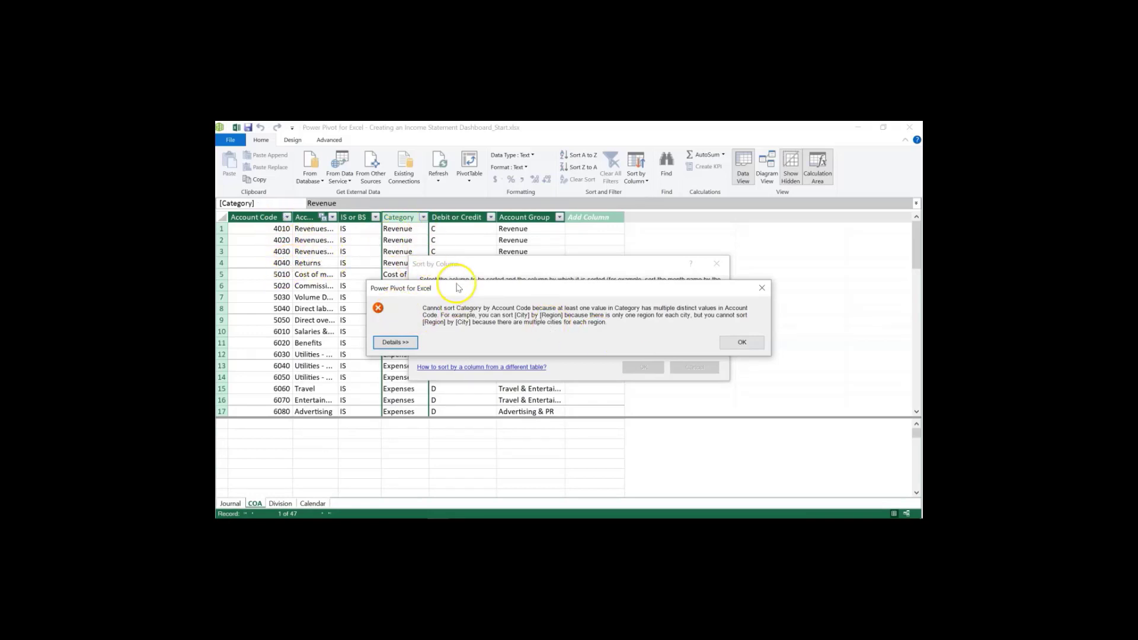
click(724, 341)
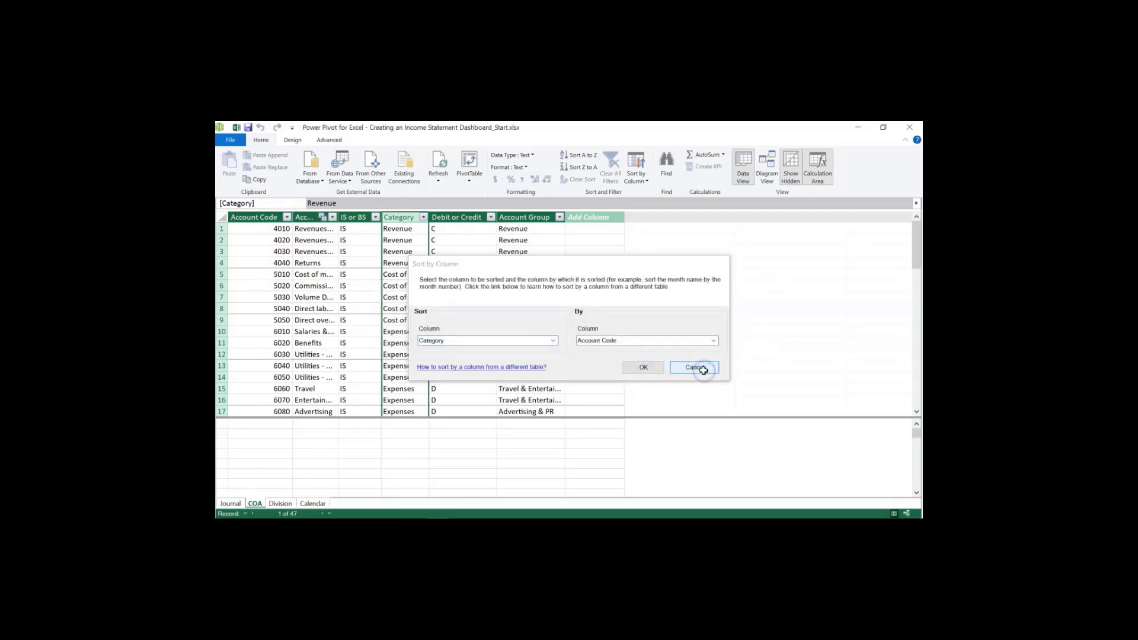
click(704, 371)
Add a calculated column to the COA table with the formula =VALUE(LEFT([Account Code],1))
click(595, 218)
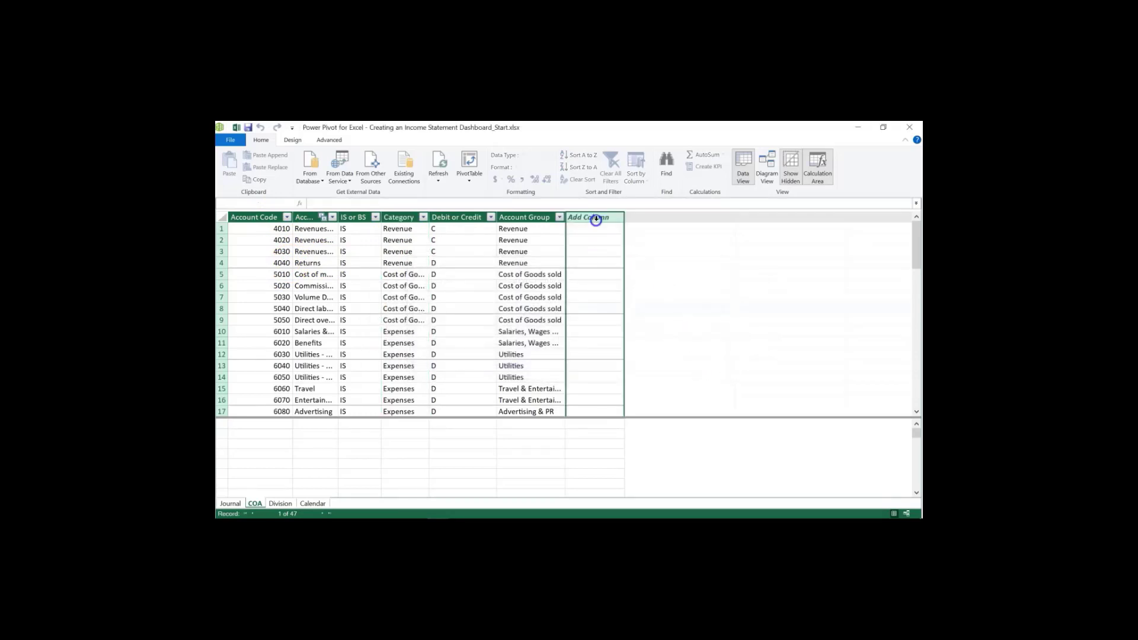
click(555, 202)
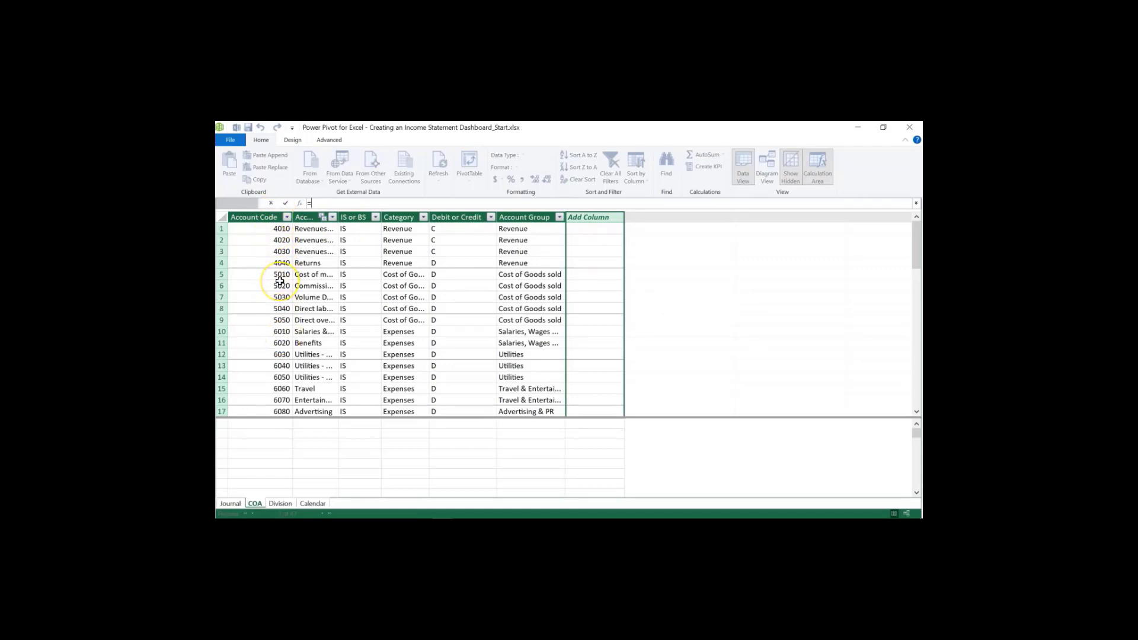
text(LEF)
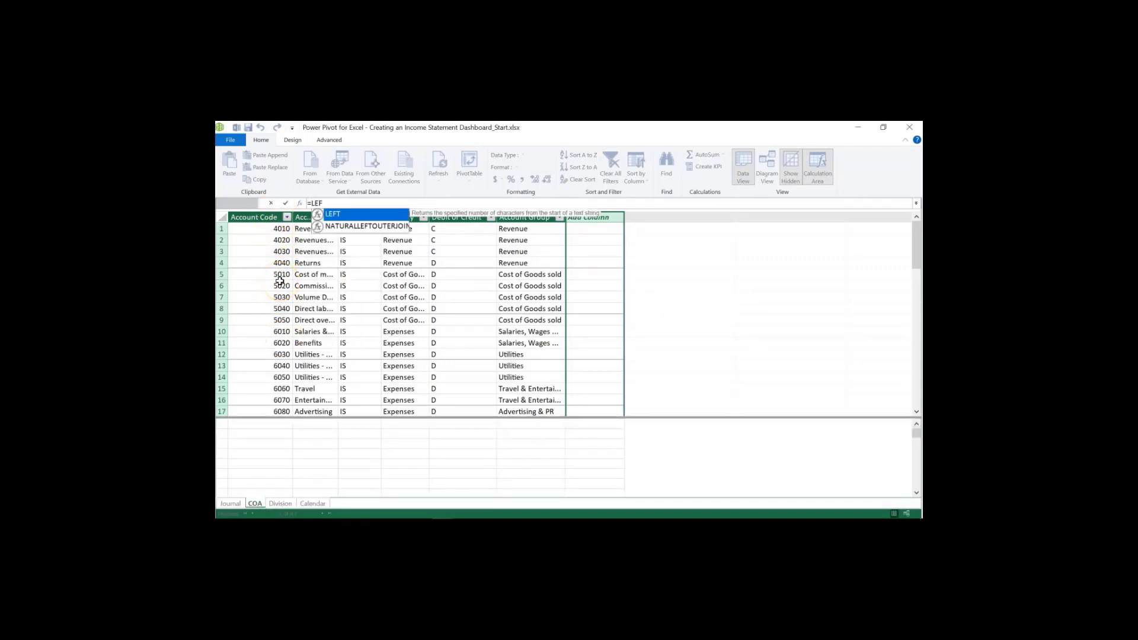
key(Tab)
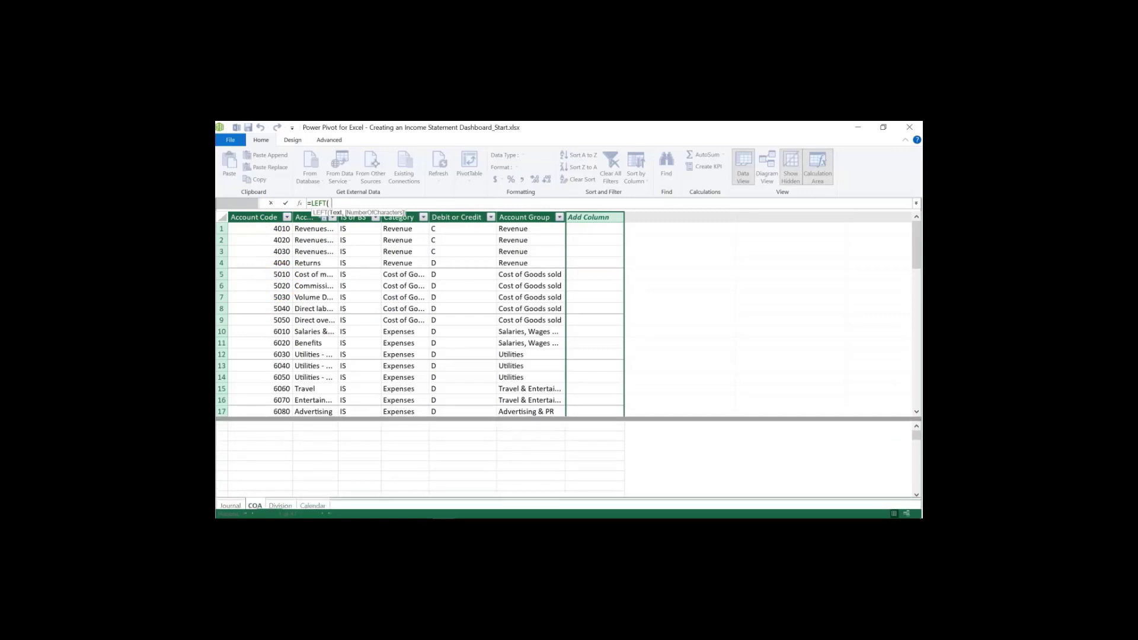
text([)
key(Tab)
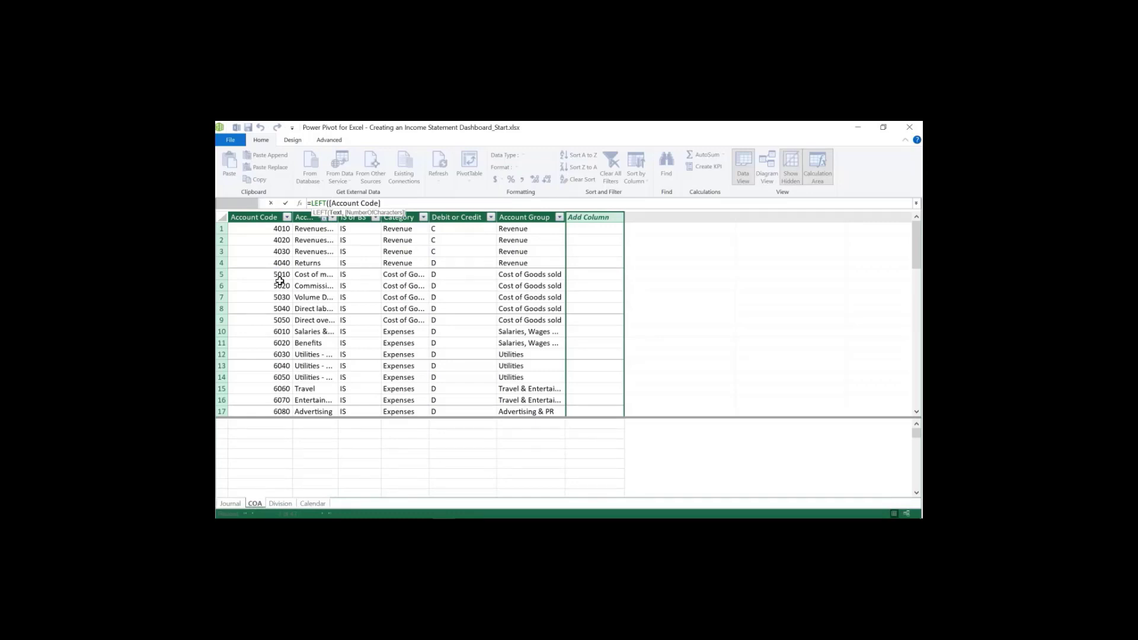
text(,1))
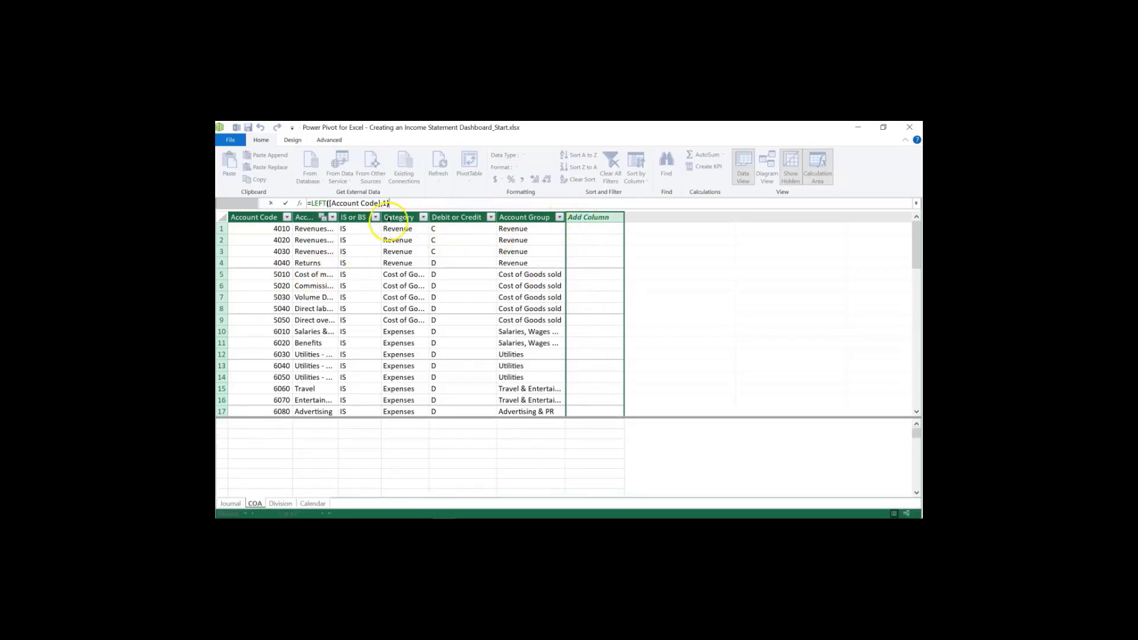
click(311, 204)
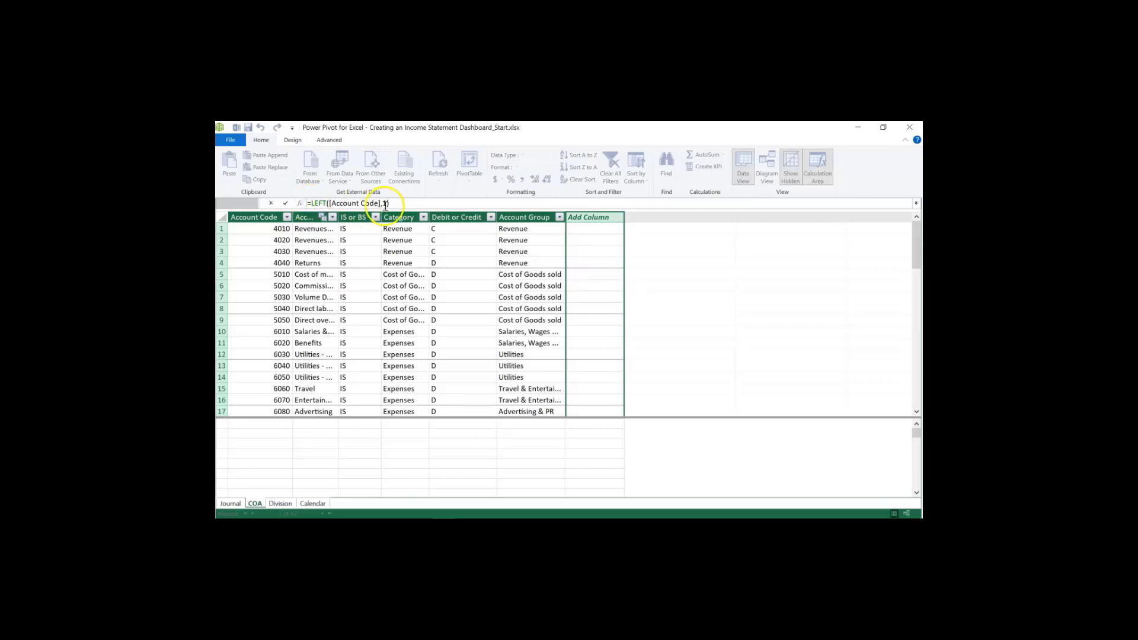
text(VAL)
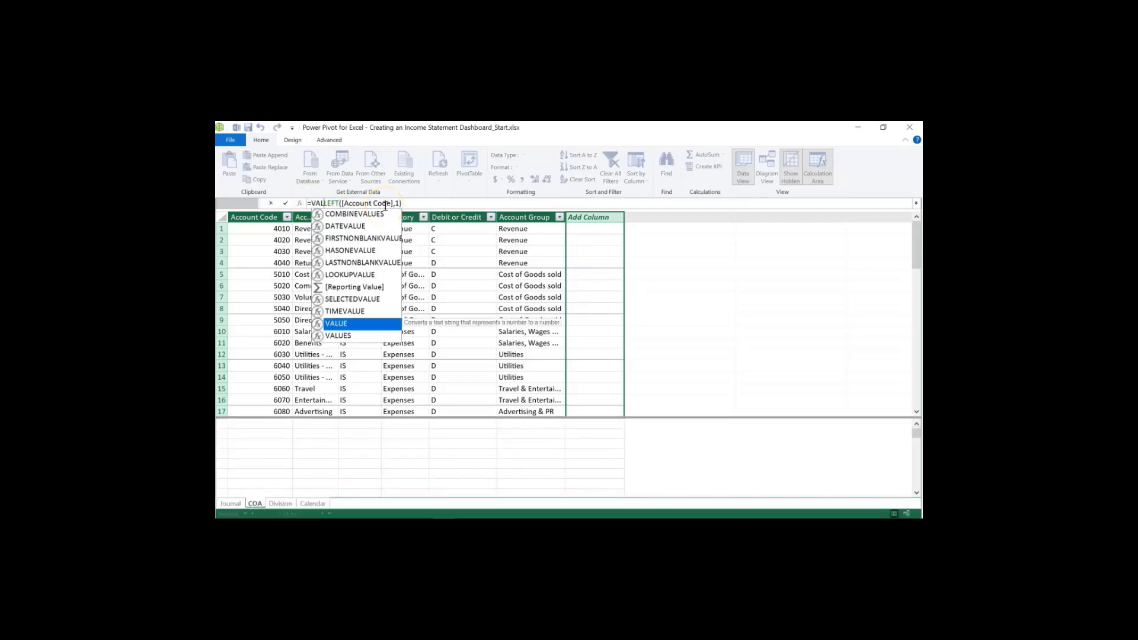
key(Tab)
click(422, 203)
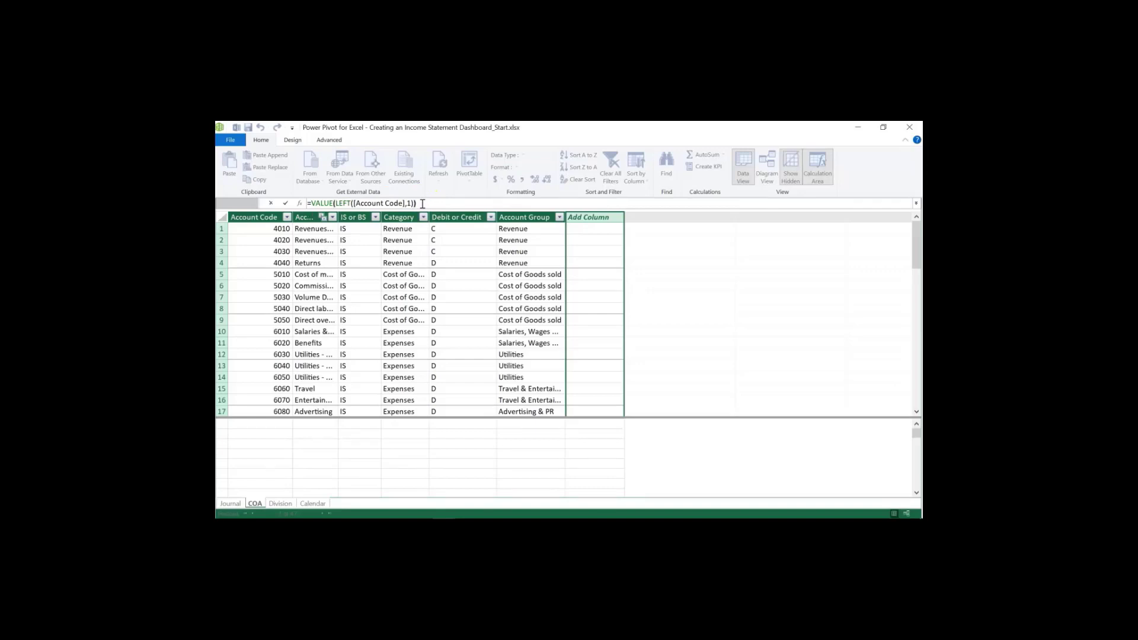
key(Return)
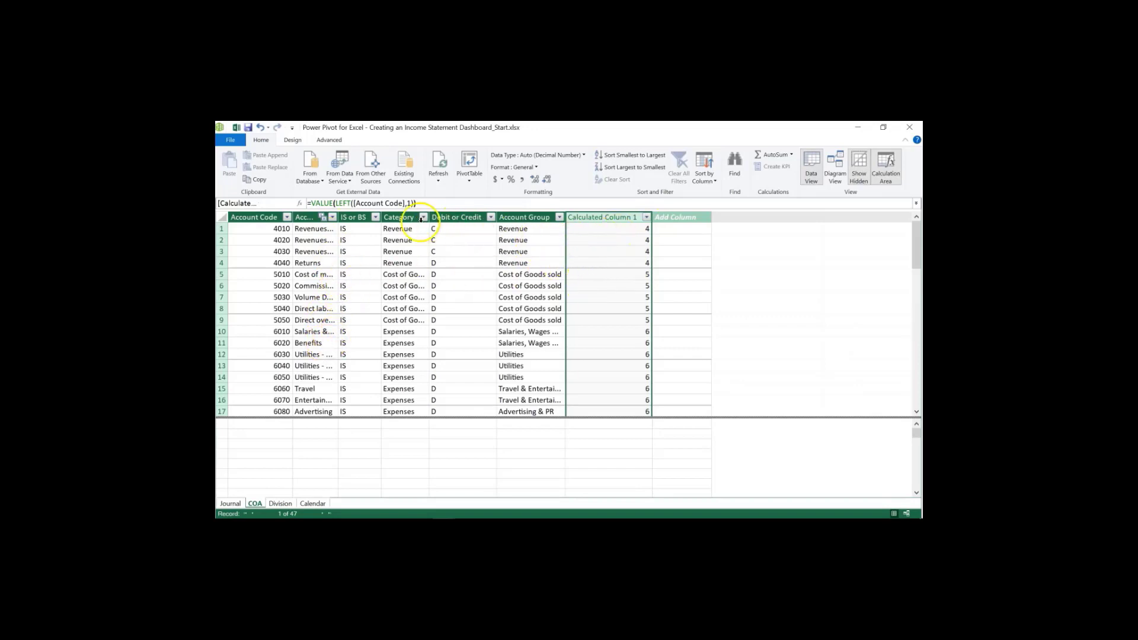
Sort the COA table's Category column by Calculated Column 1
click(407, 218)
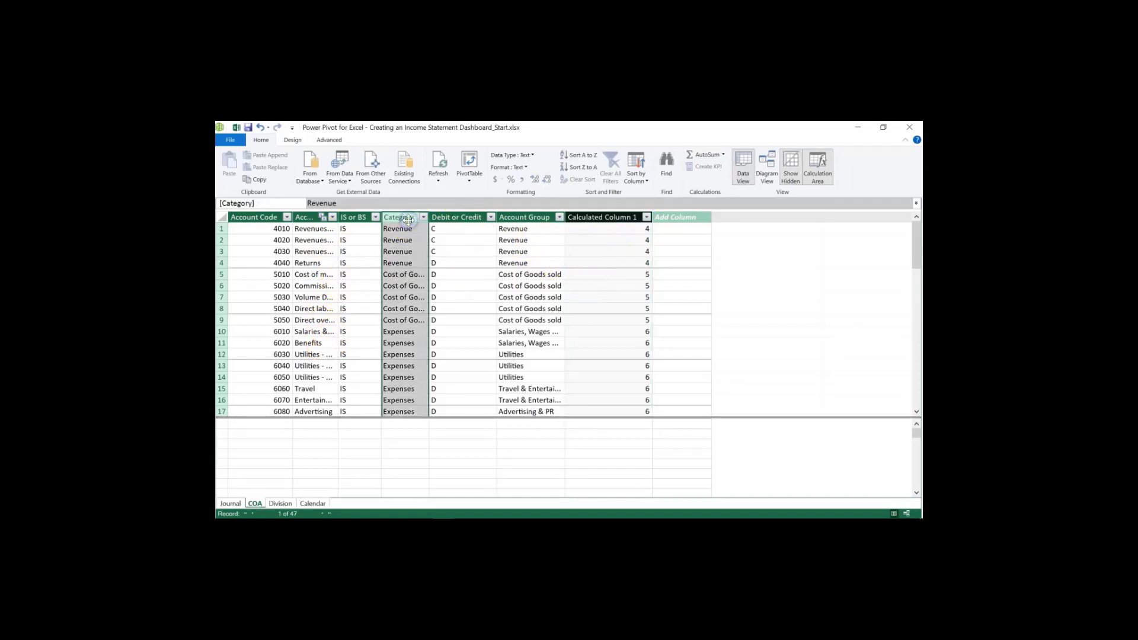
click(637, 180)
click(647, 193)
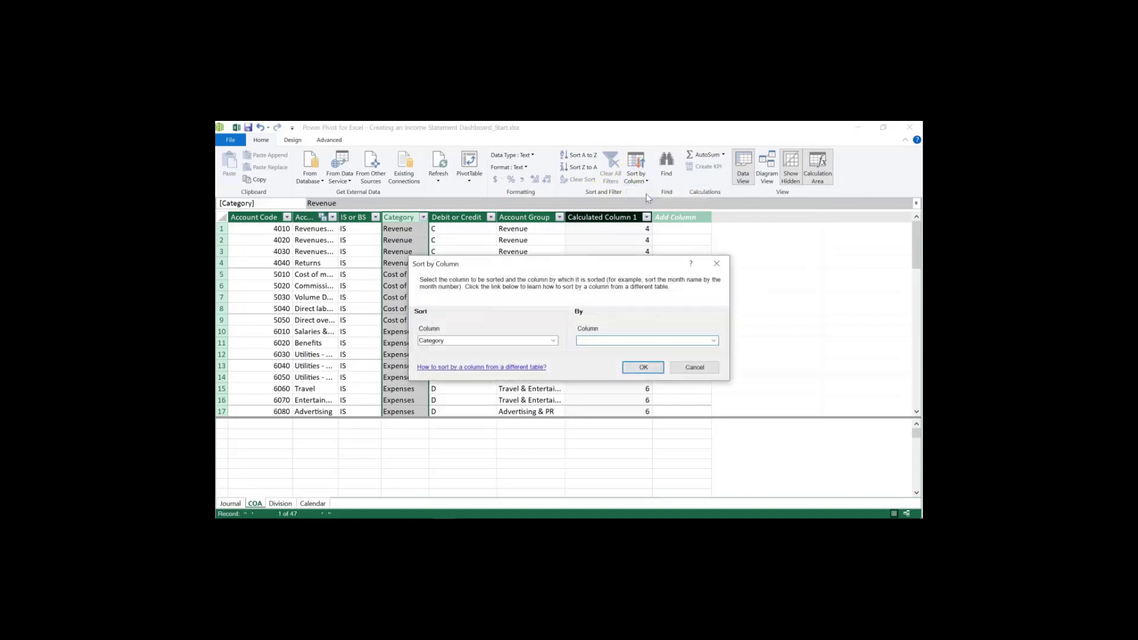
click(714, 340)
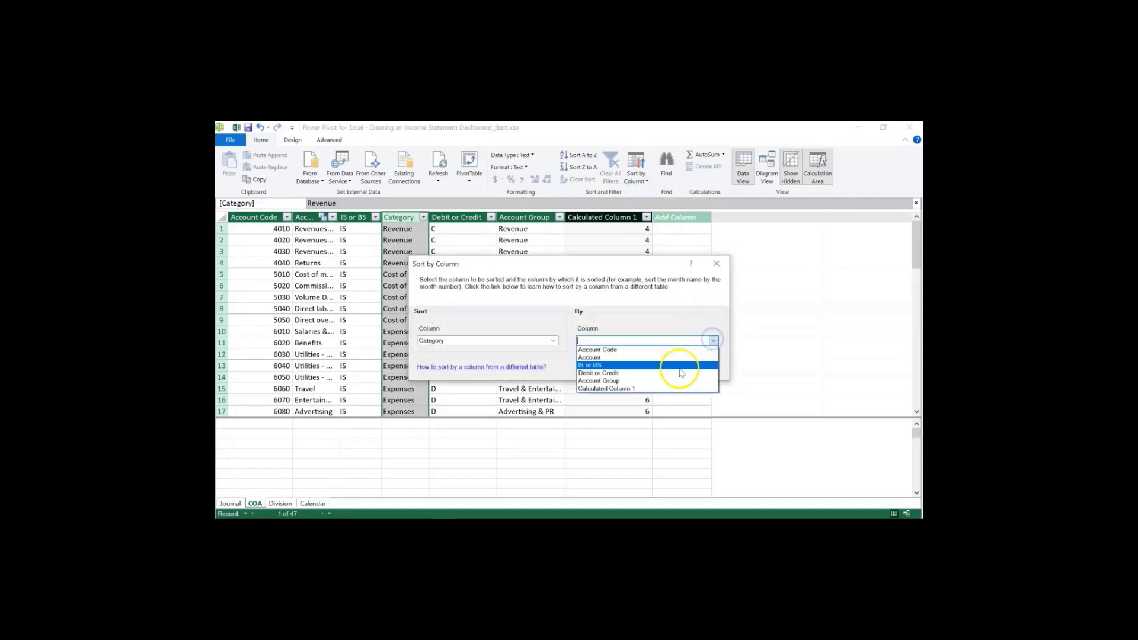
click(661, 389)
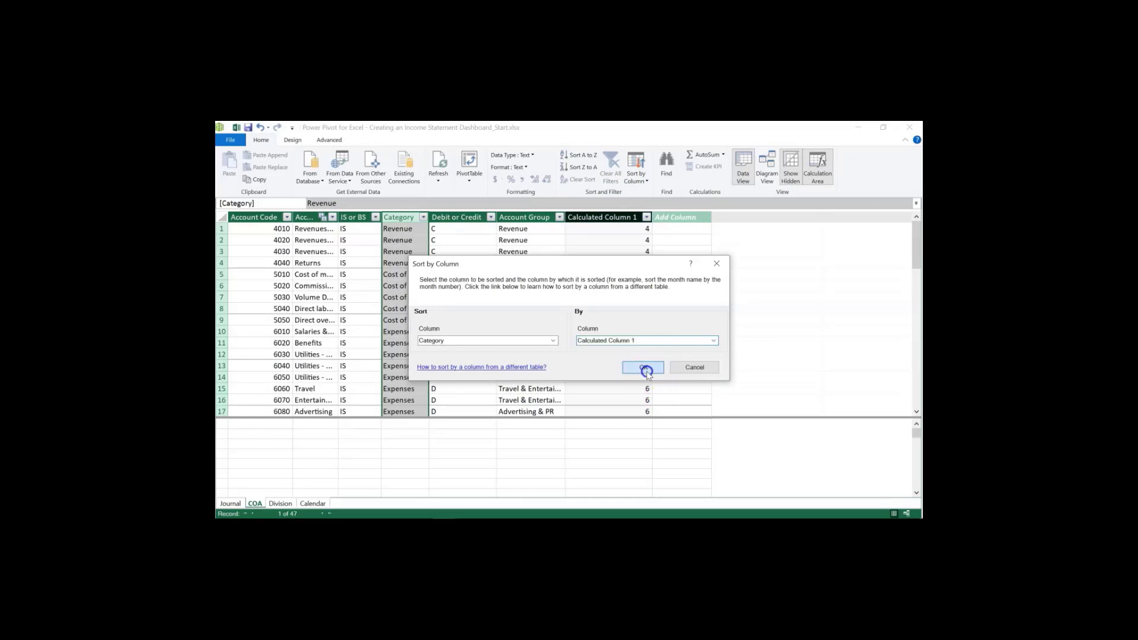
click(644, 368)
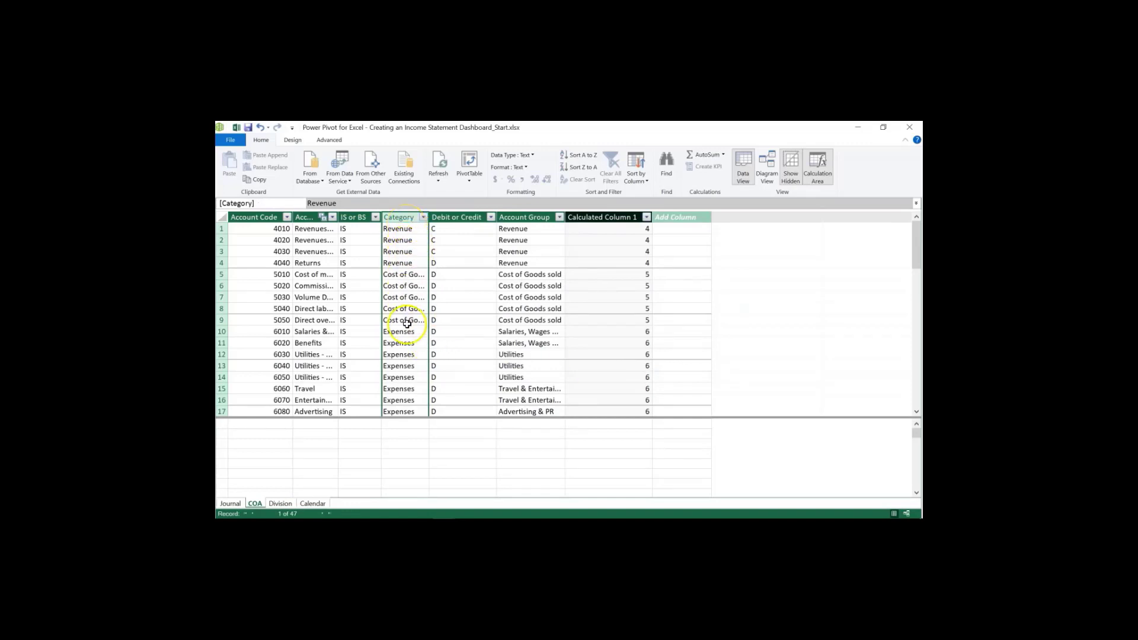
Sort the Calendar table's Month Name column by Month and return to the PivotTable on the Calculations sheet
click(314, 504)
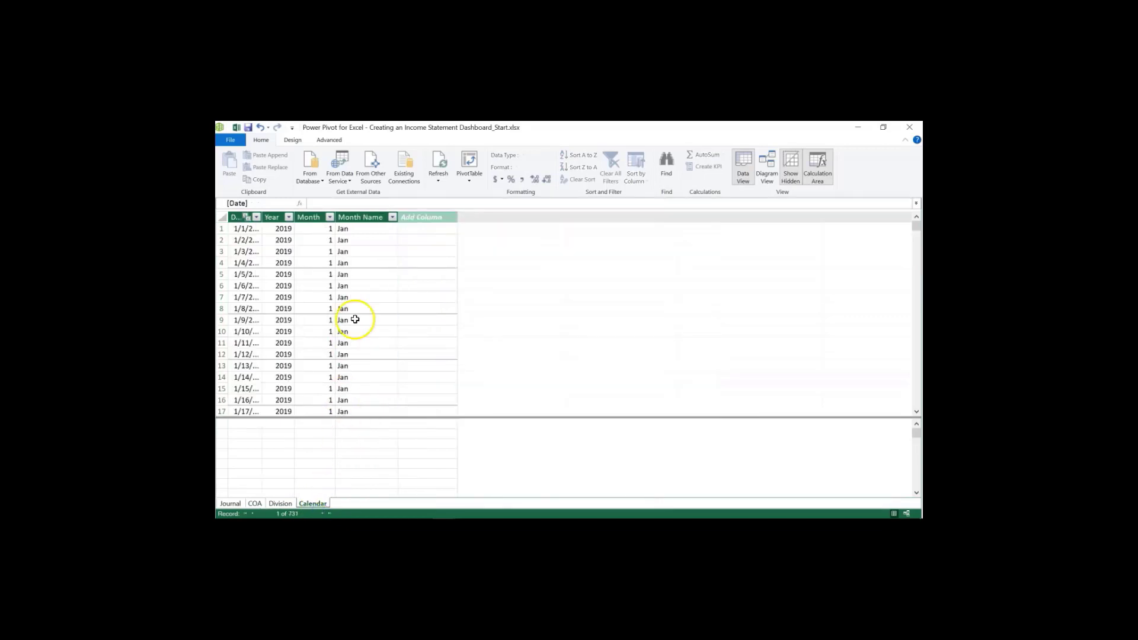
click(362, 217)
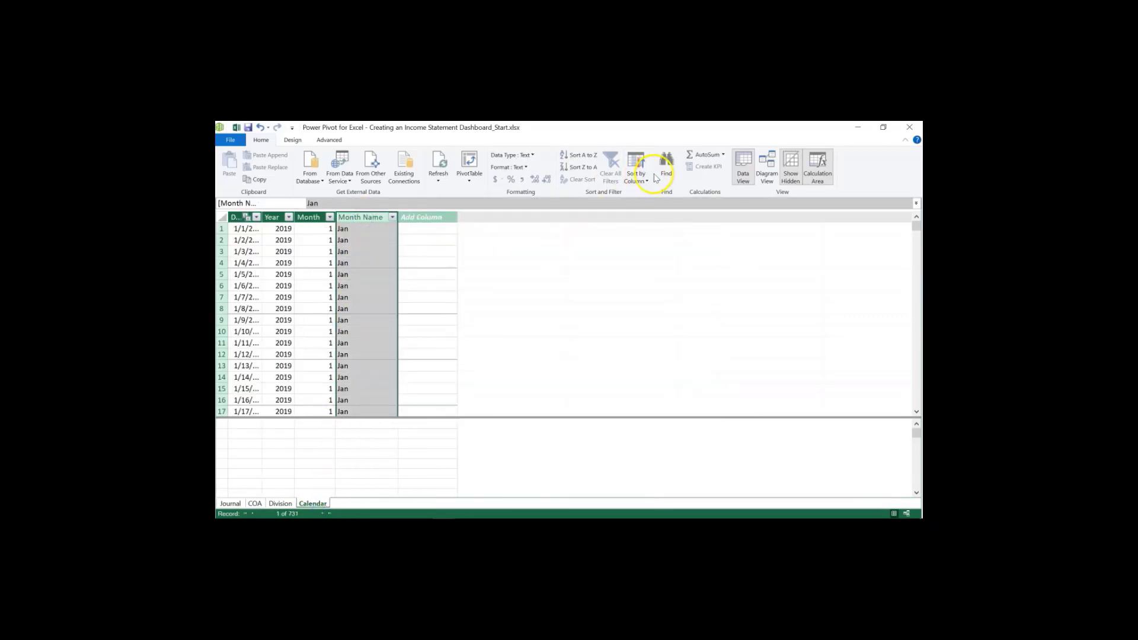
click(647, 179)
click(652, 197)
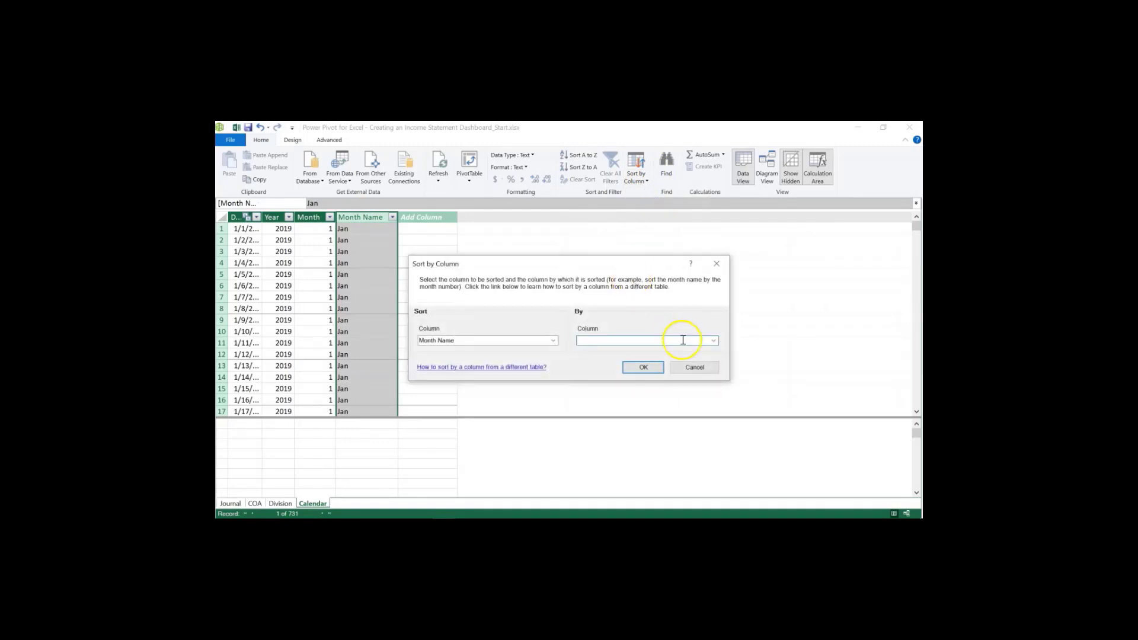
click(714, 340)
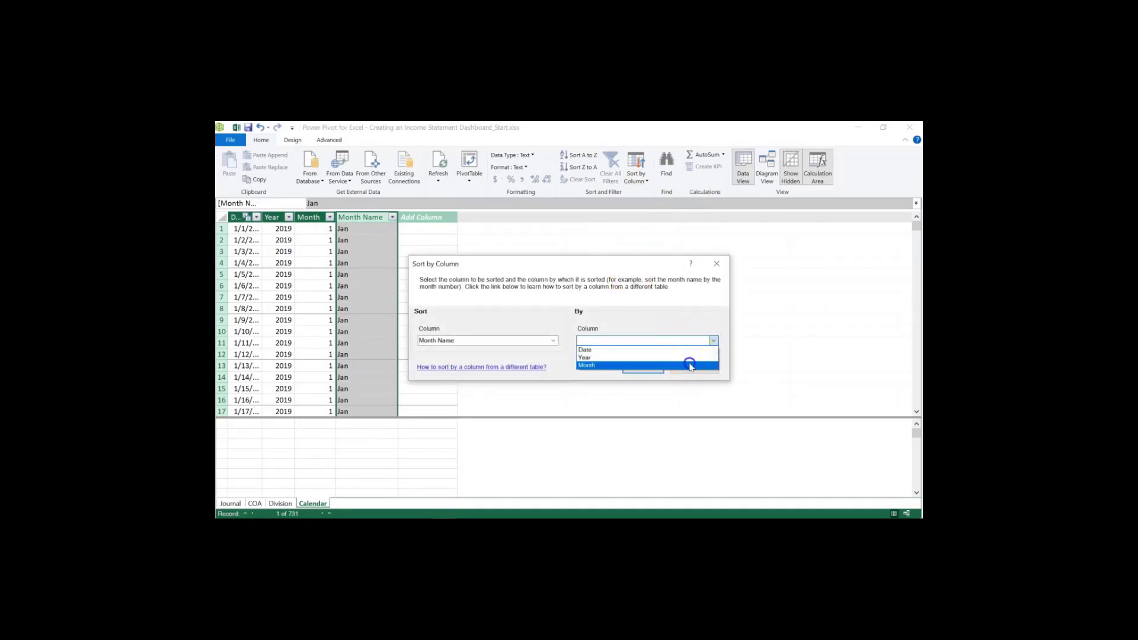
click(687, 365)
click(644, 368)
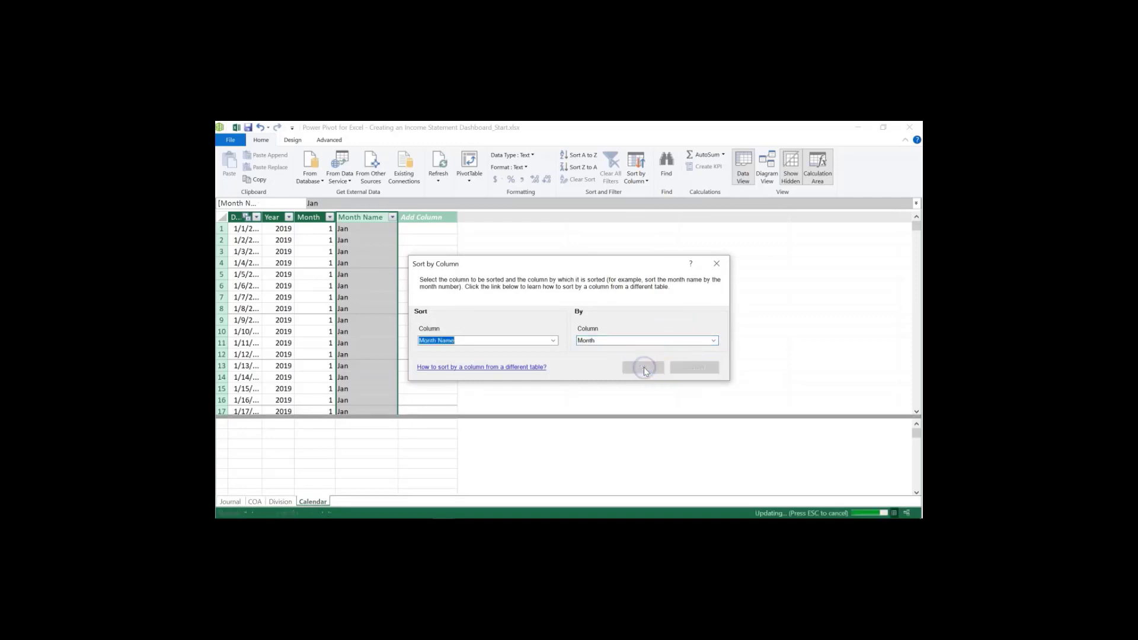
click(909, 127)
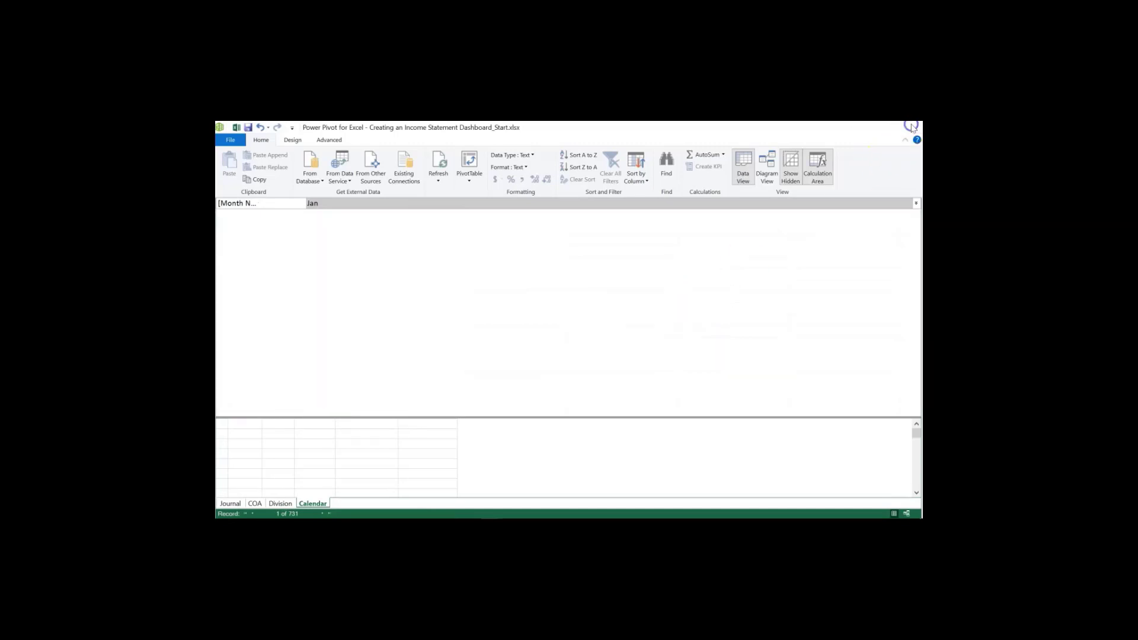
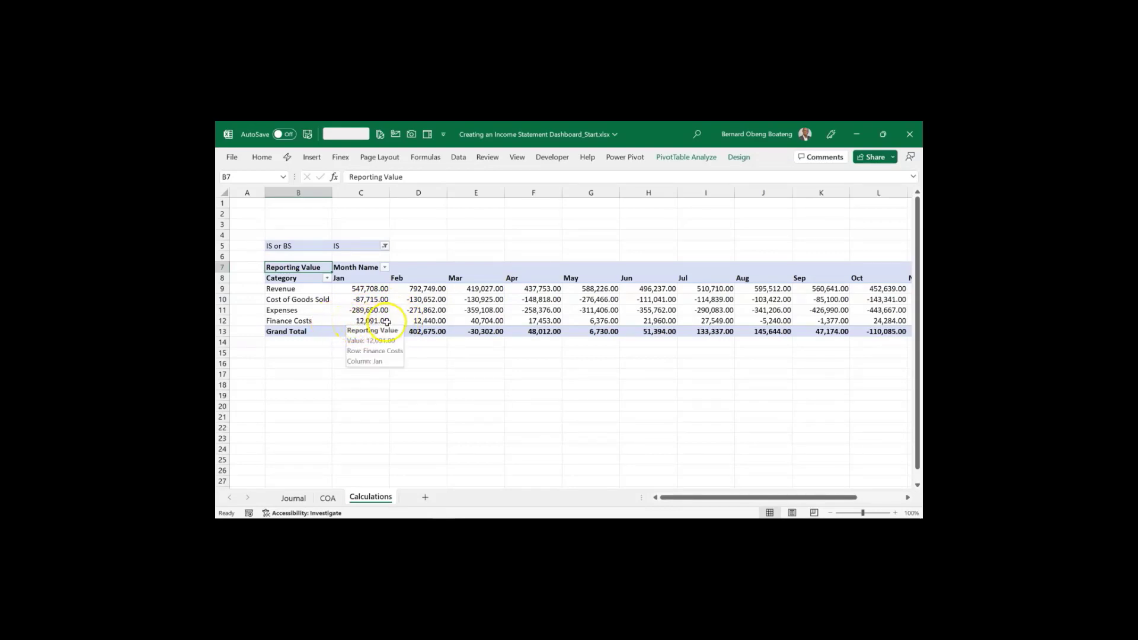
click(364, 310)
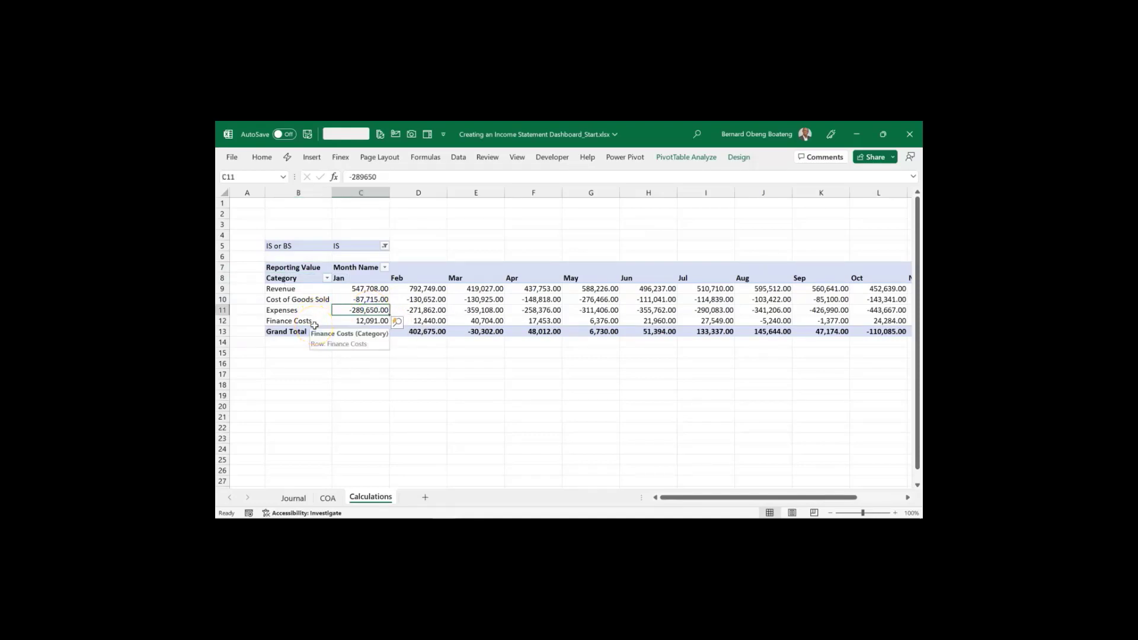
Break the PivotTable rows down by adding the Account field below Category, and remove the Account field again
click(693, 154)
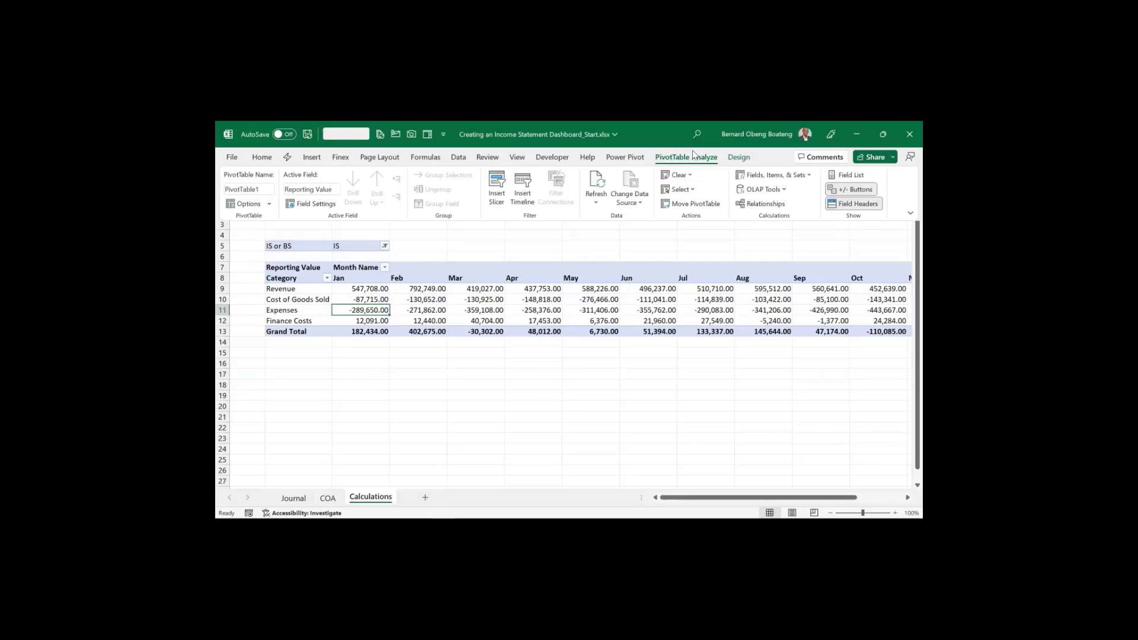
click(856, 176)
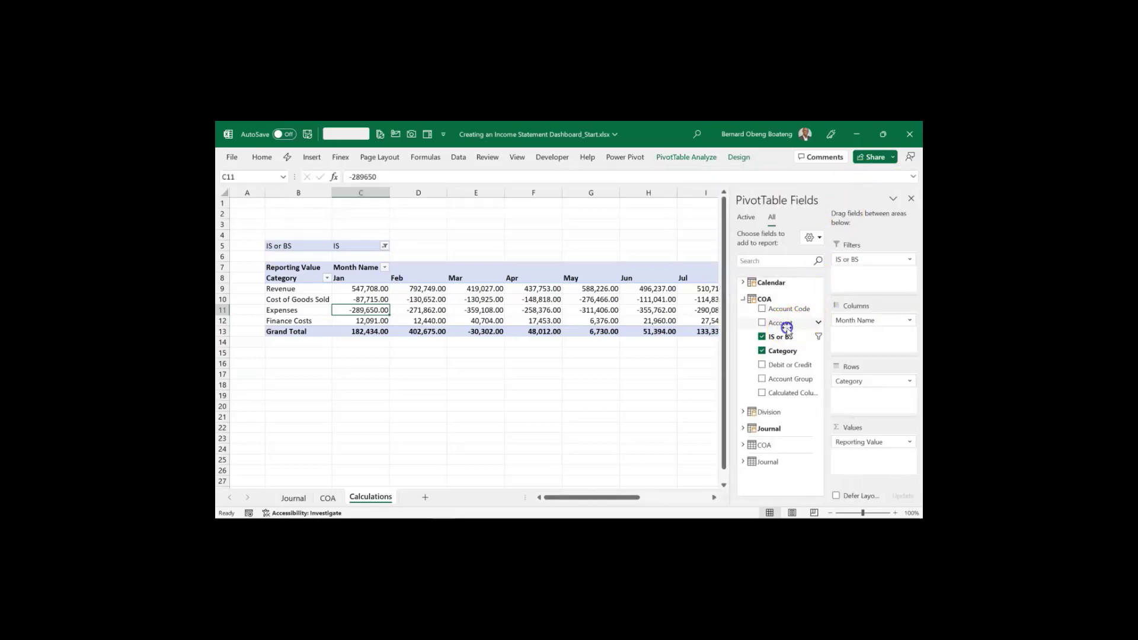
drag(786, 327, 848, 398)
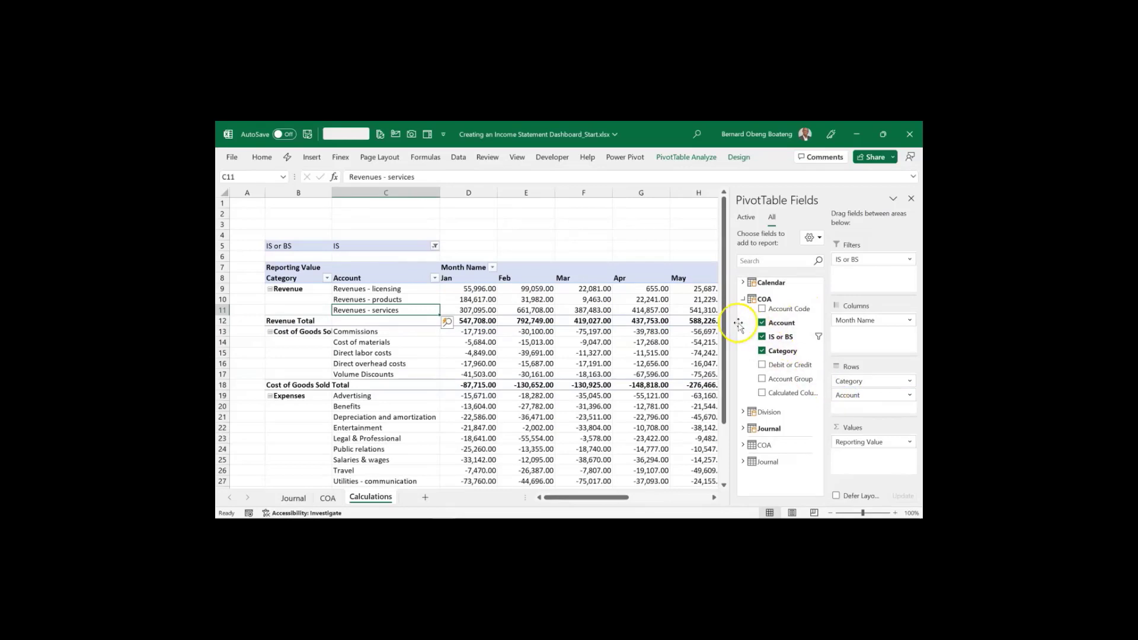
drag(724, 305, 724, 396)
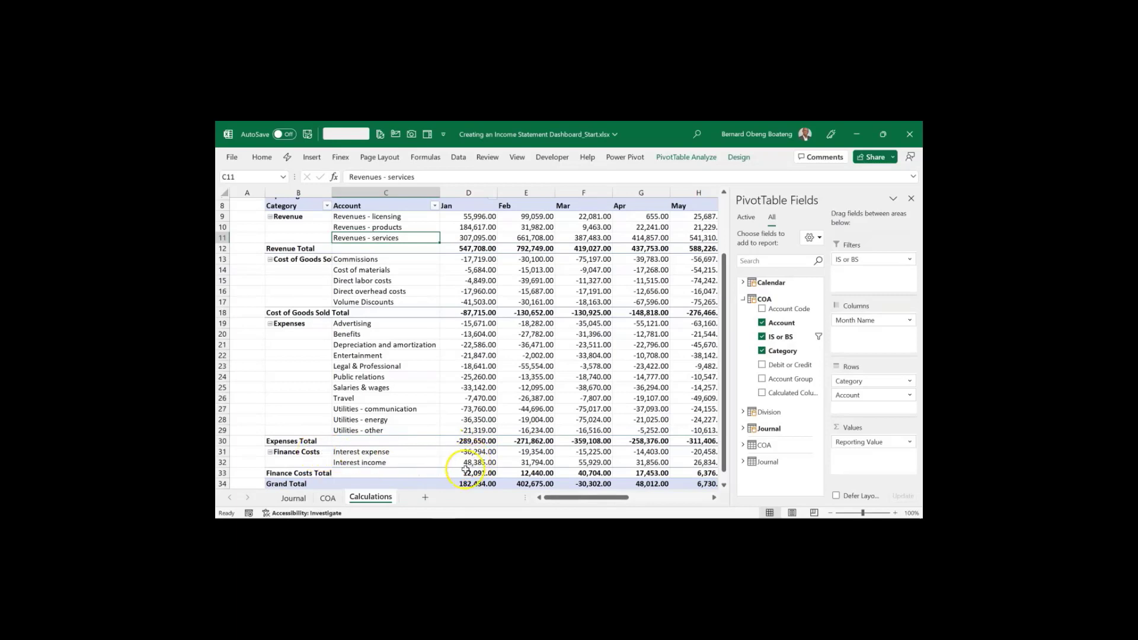
mouse_move(477, 467)
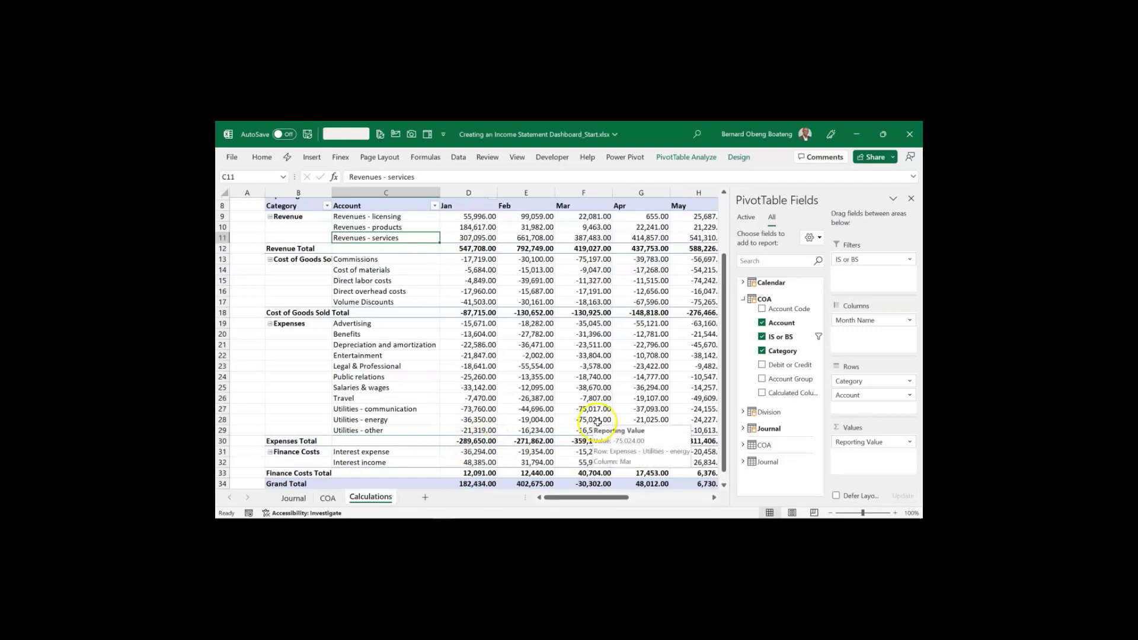
click(847, 396)
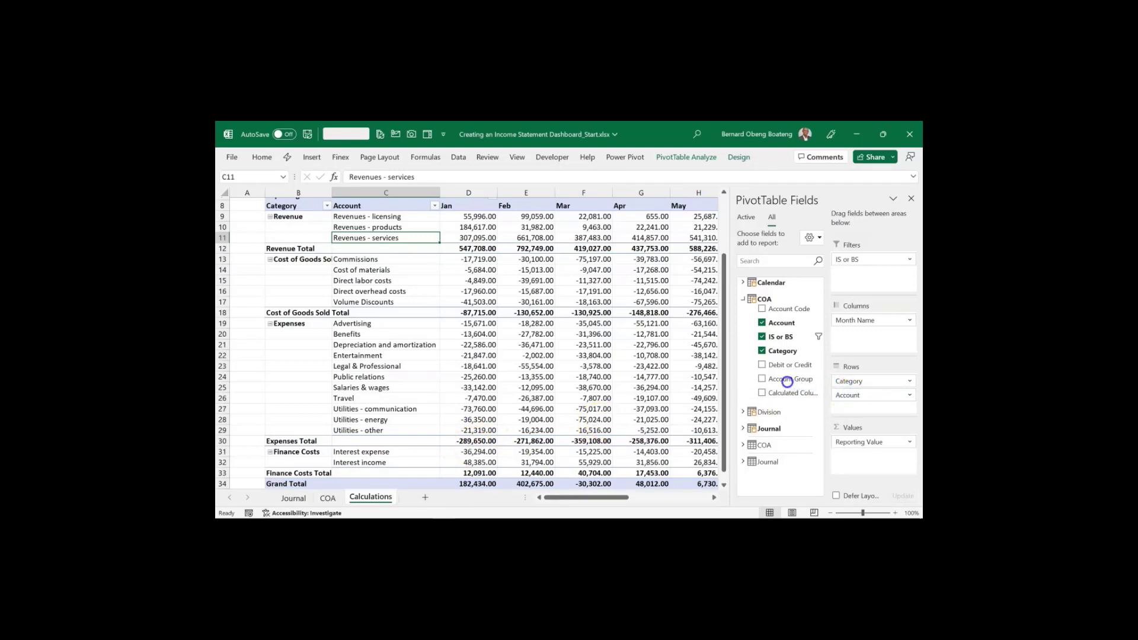
drag(787, 381, 787, 383)
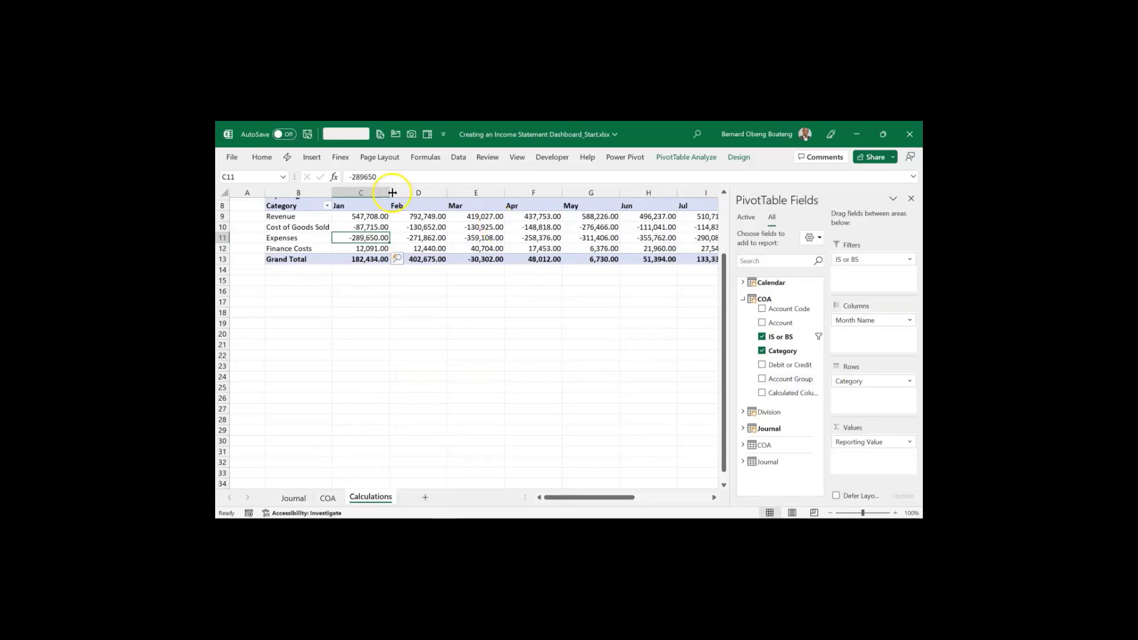
Insert slicers for Year and Month Name from the Calendar table and Division from the Division table
click(312, 157)
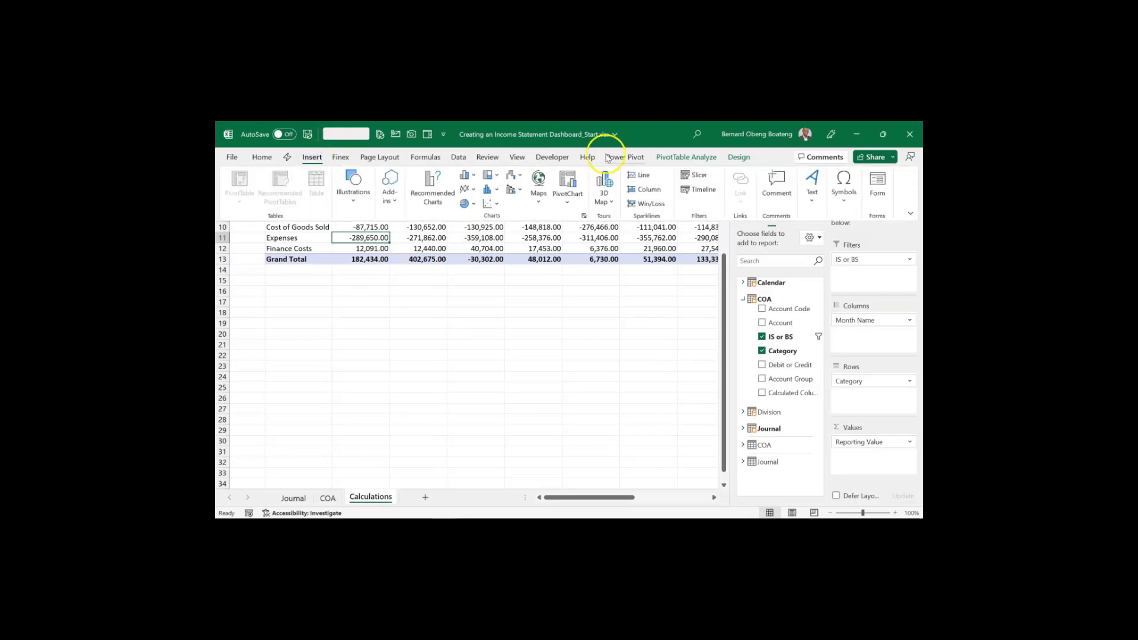
click(684, 177)
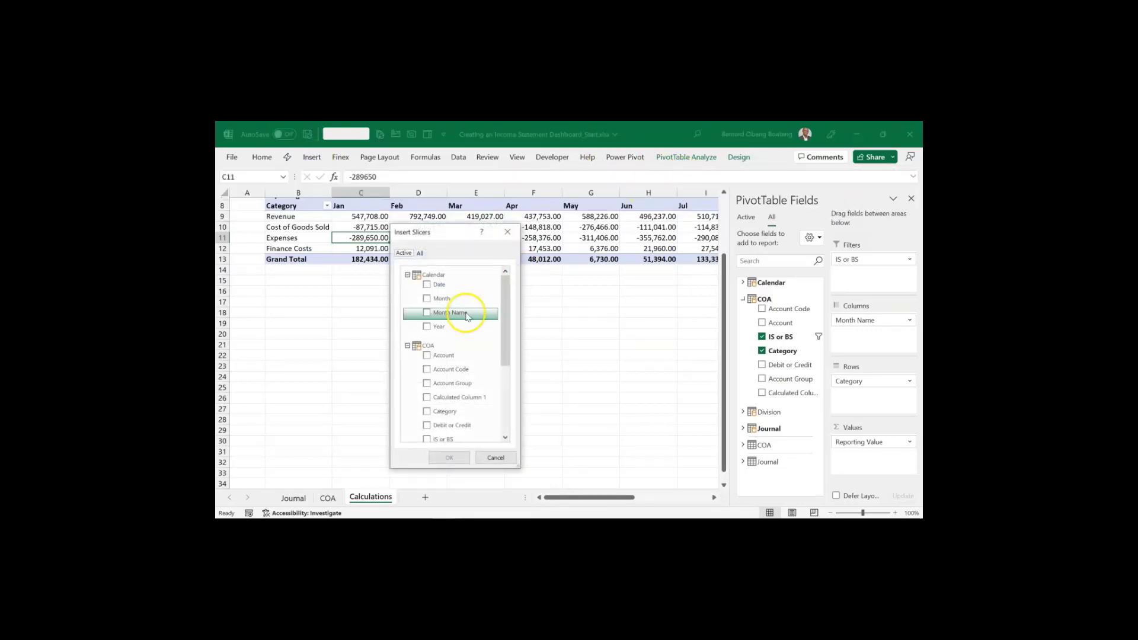
click(427, 327)
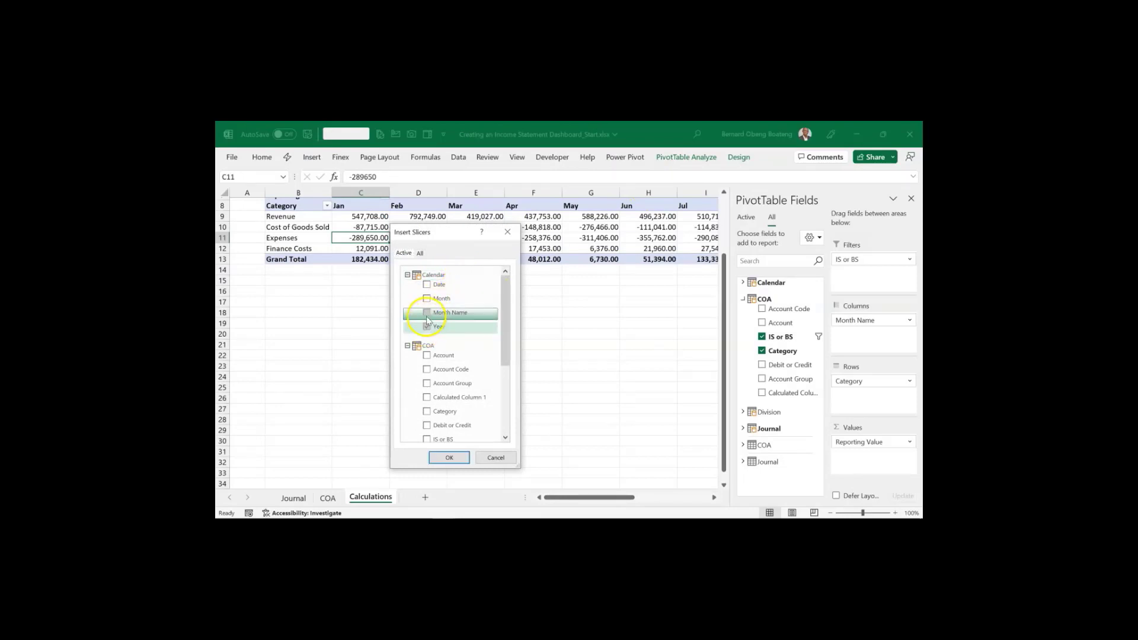
click(427, 315)
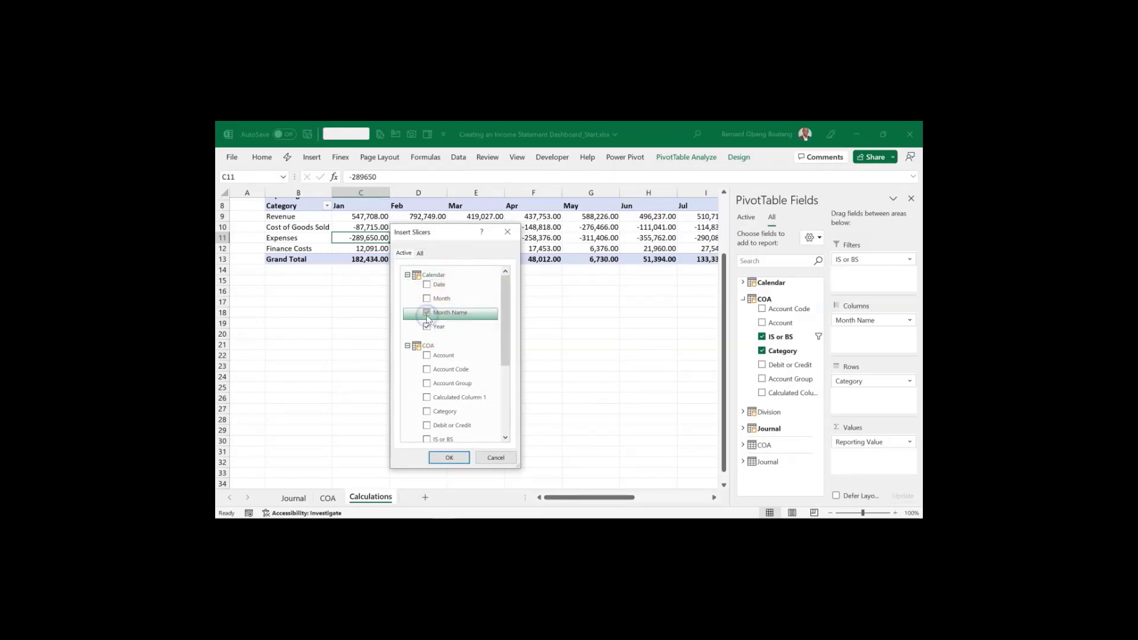
click(506, 306)
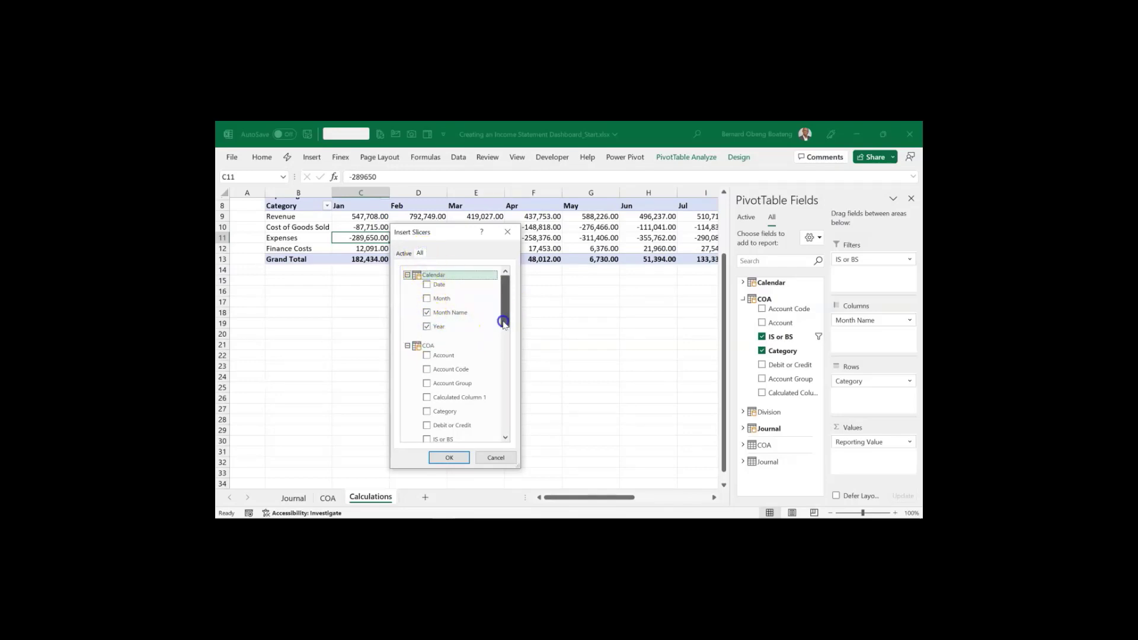
drag(504, 309, 504, 367)
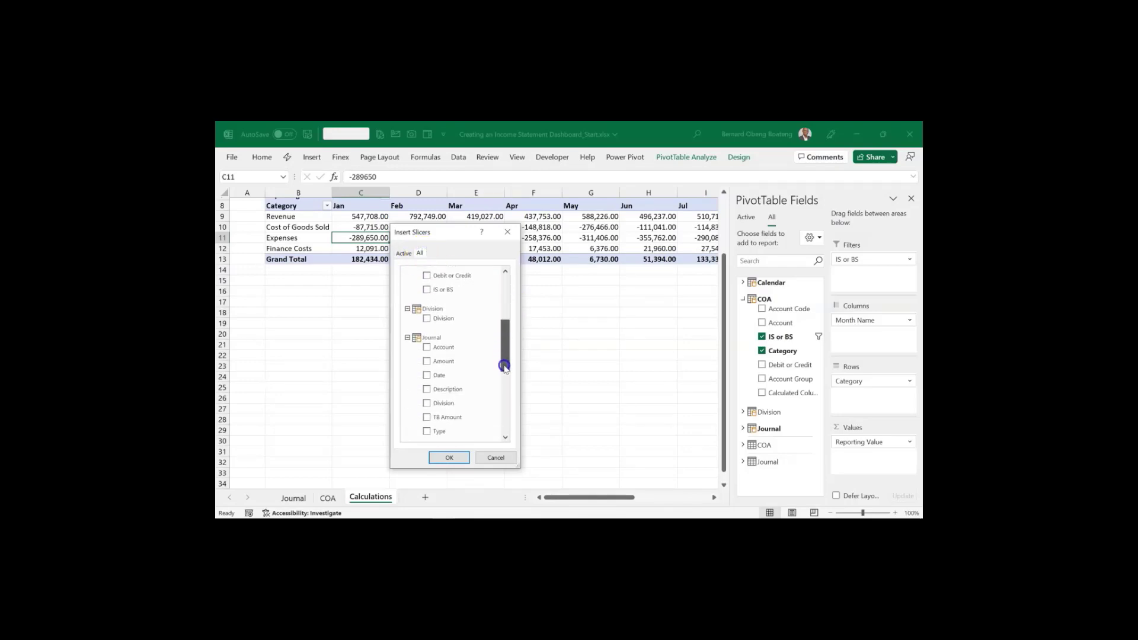
click(426, 318)
click(449, 457)
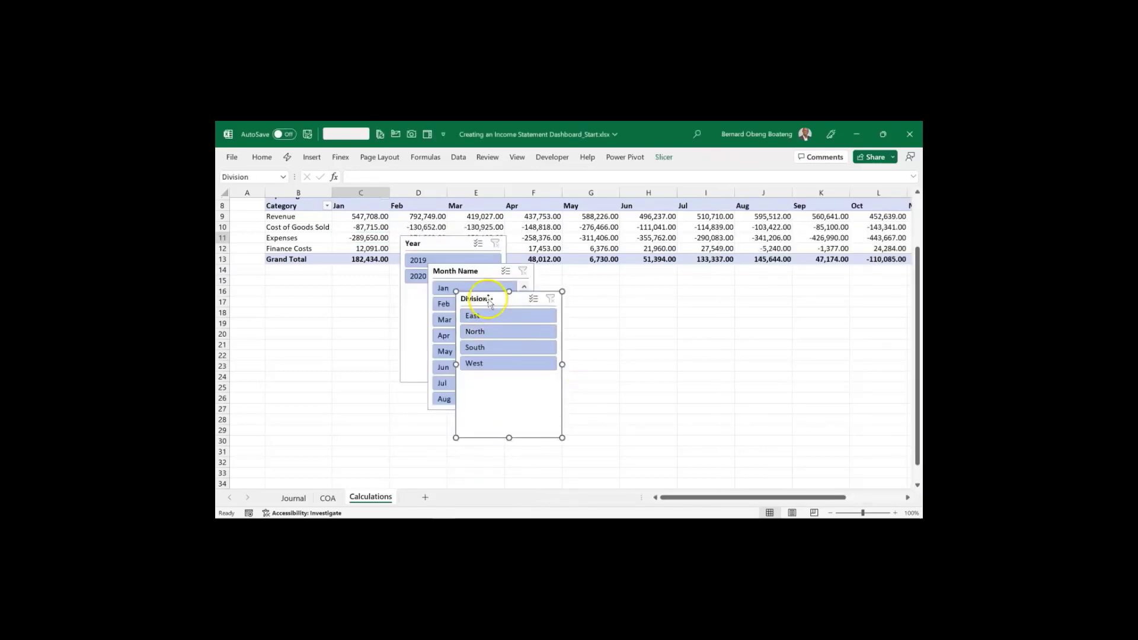
Arrange the Year, Division and Month Name slicers side by side below the PivotTable and hide the PivotTable field list
drag(498, 308, 693, 400)
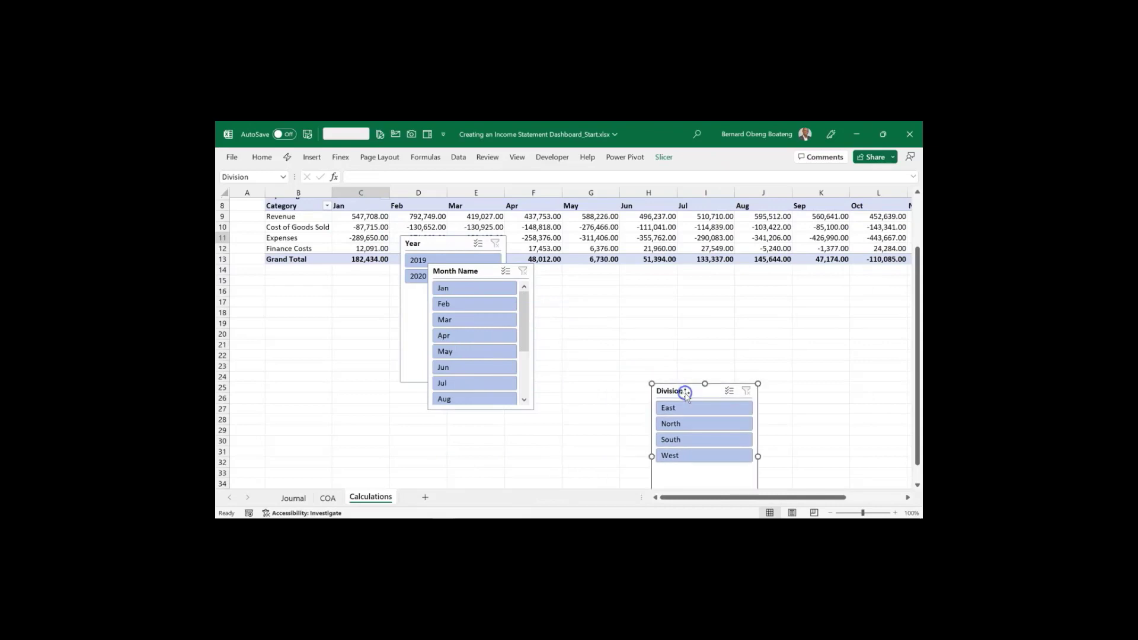
drag(483, 275, 818, 397)
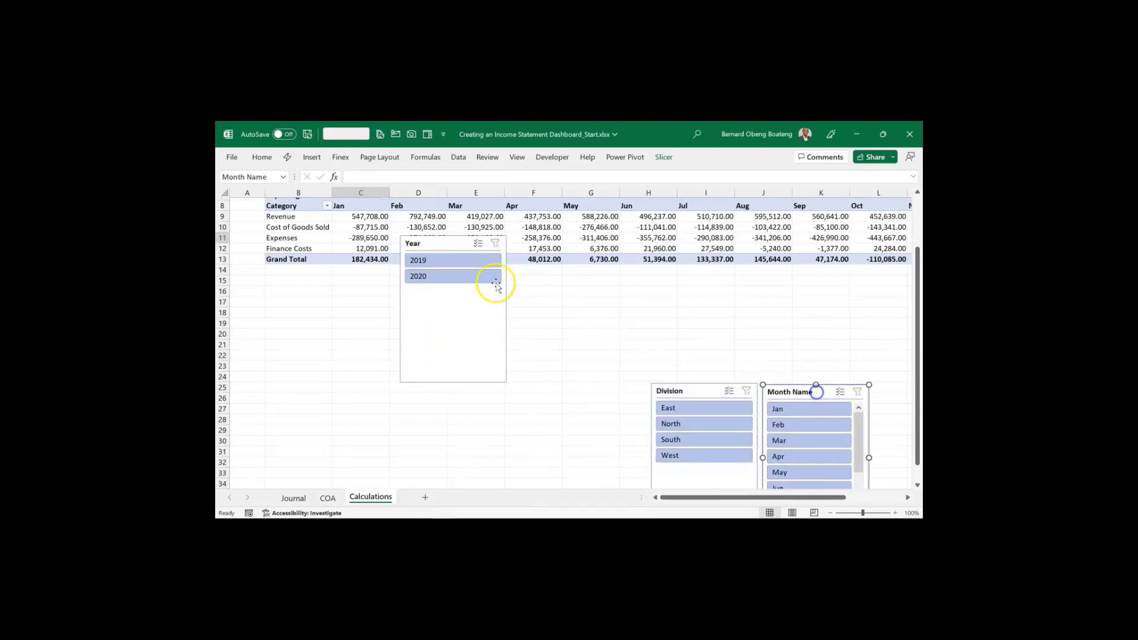
drag(452, 240, 589, 387)
click(361, 238)
click(361, 217)
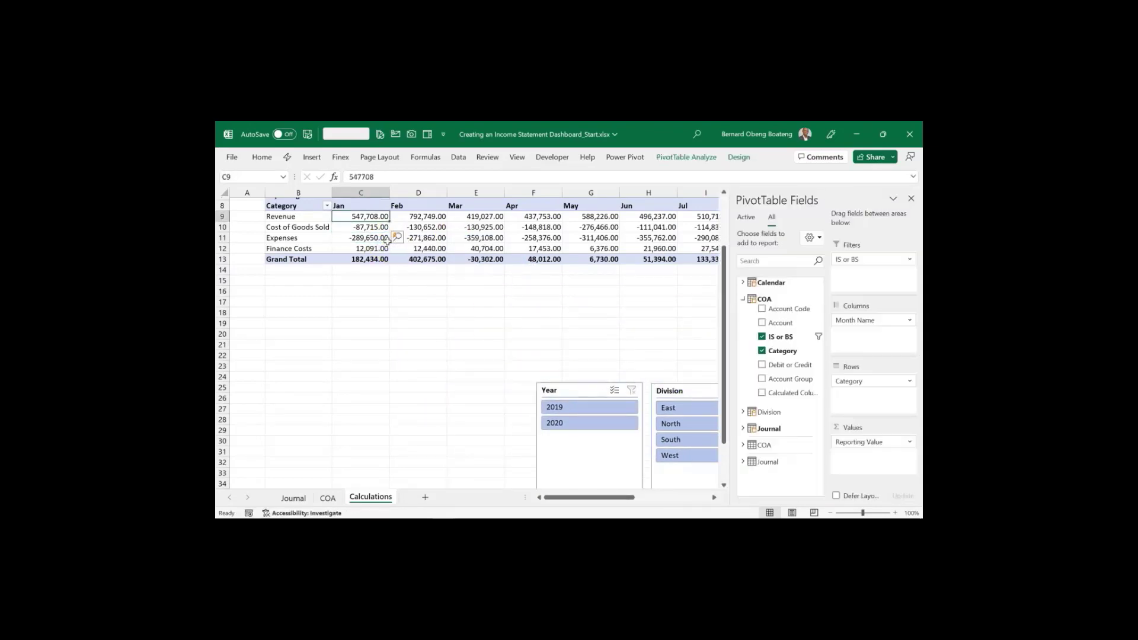
click(910, 197)
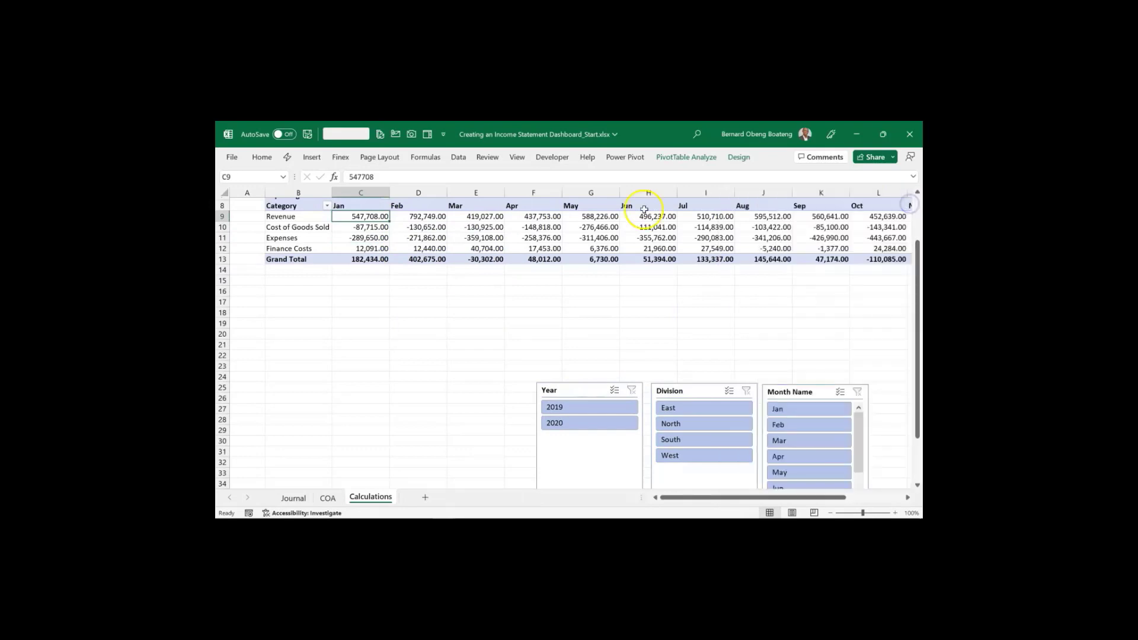
click(499, 229)
scroll(499, 230, up, 2)
click(500, 230)
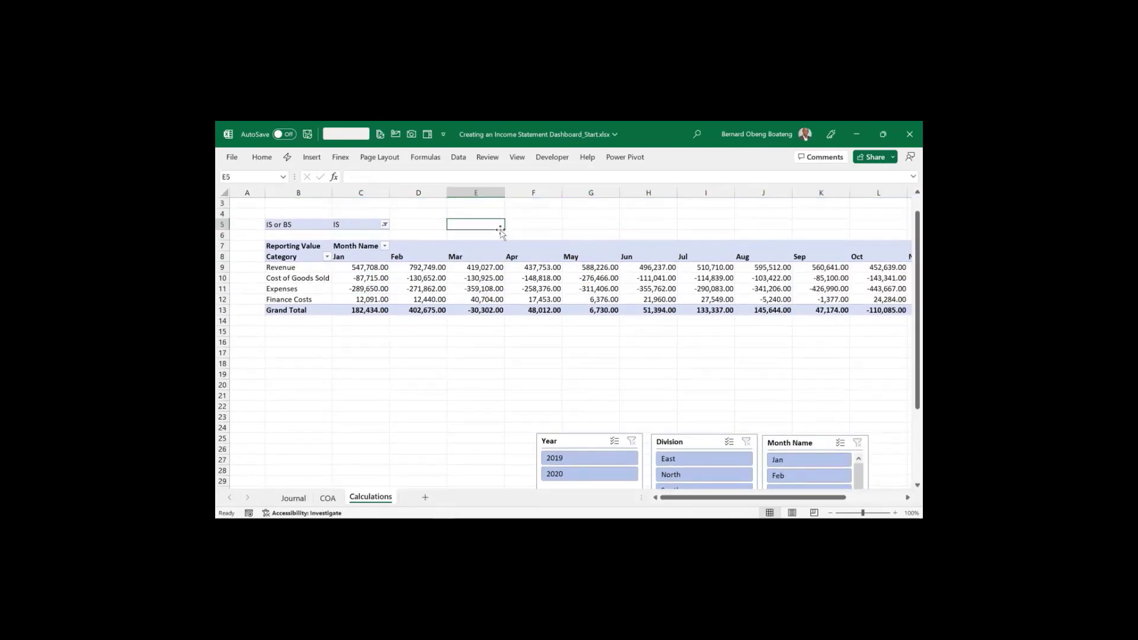
key(Down)
key(Down)
key(Down)
key(Down)
key(Left)
key(Left)
key(Left)
key(Down)
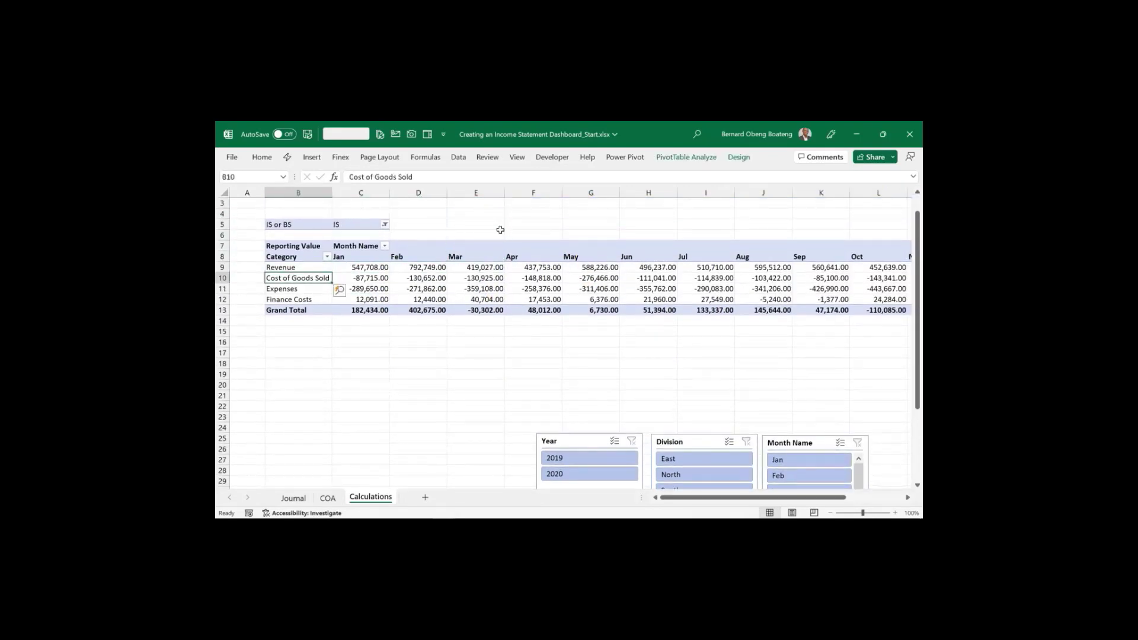
key(Down)
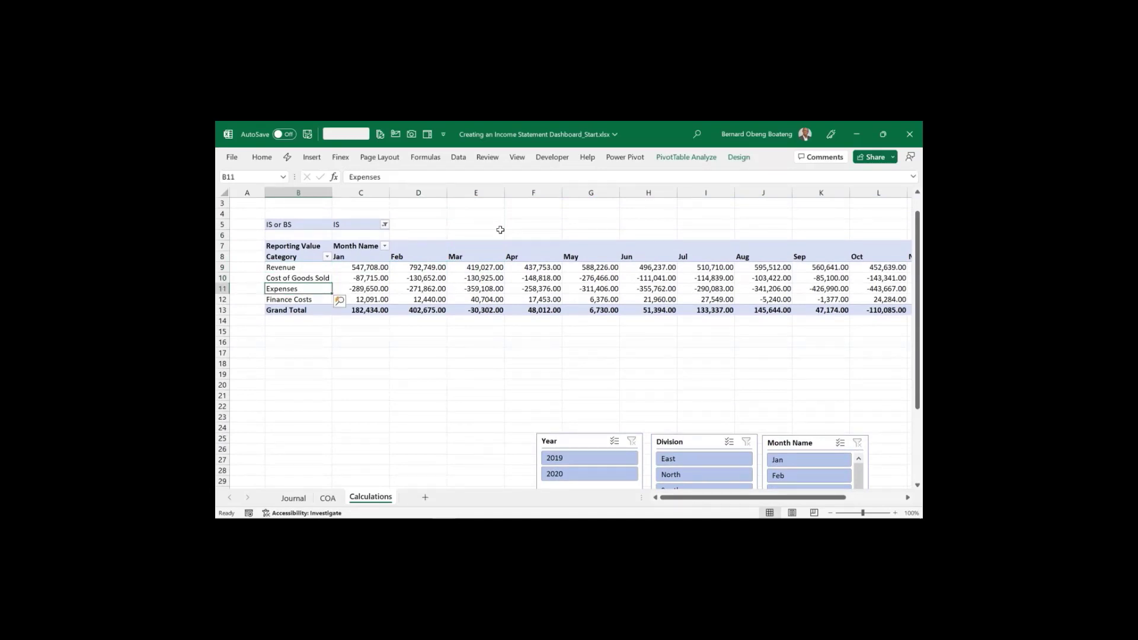
key(Down)
key(Up)
Convert the PivotTable to cube formulas, including its report filters
click(682, 158)
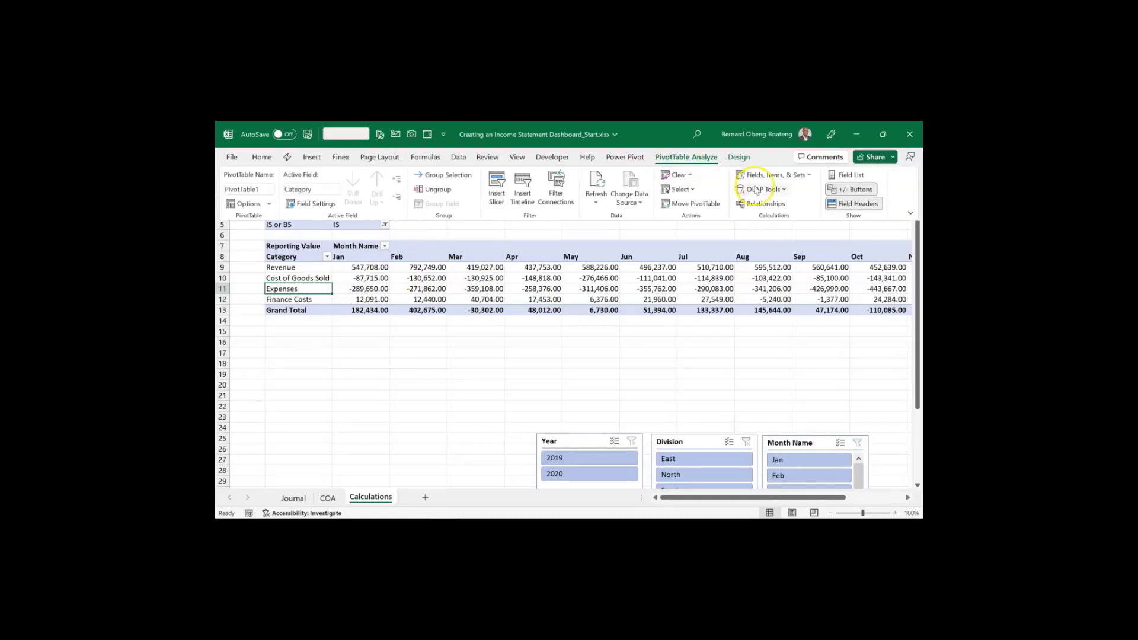
click(782, 189)
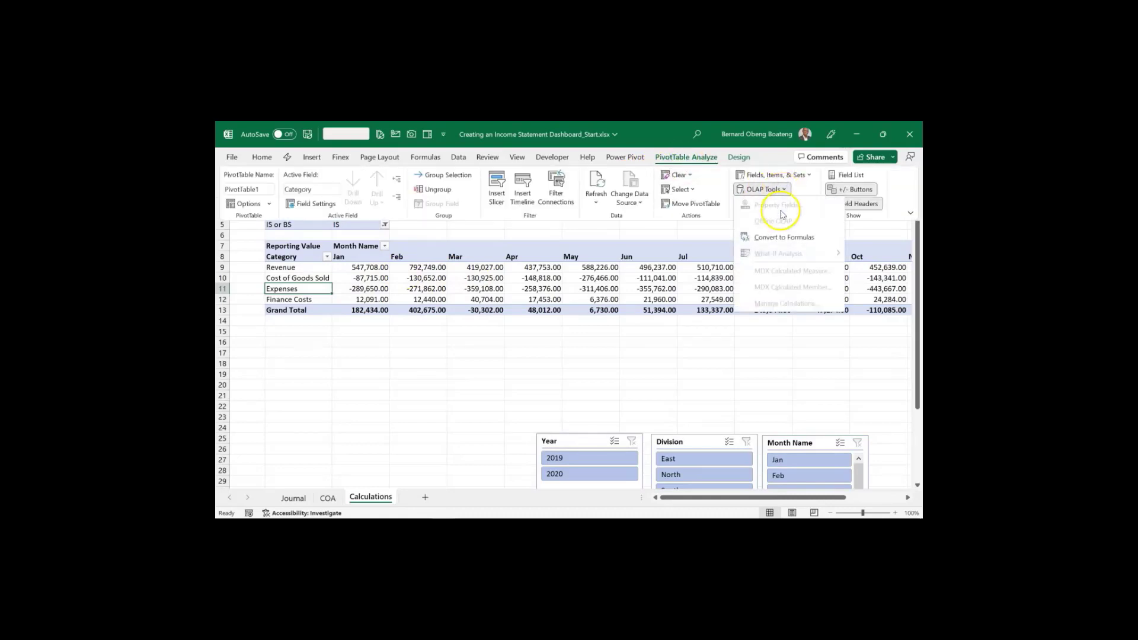
click(776, 238)
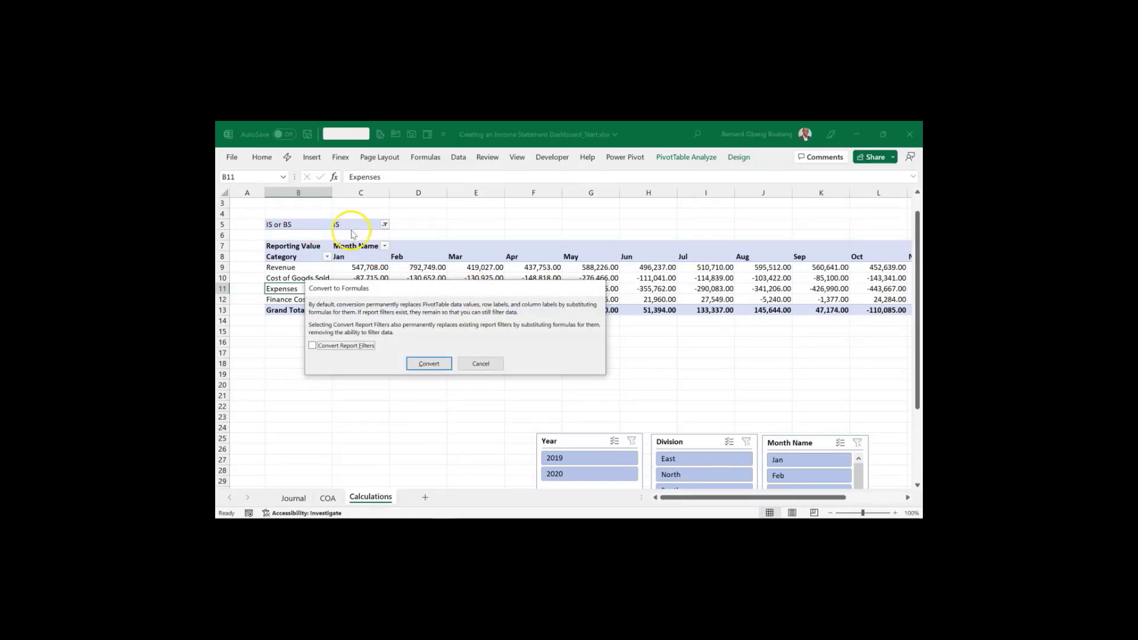
click(312, 346)
click(421, 365)
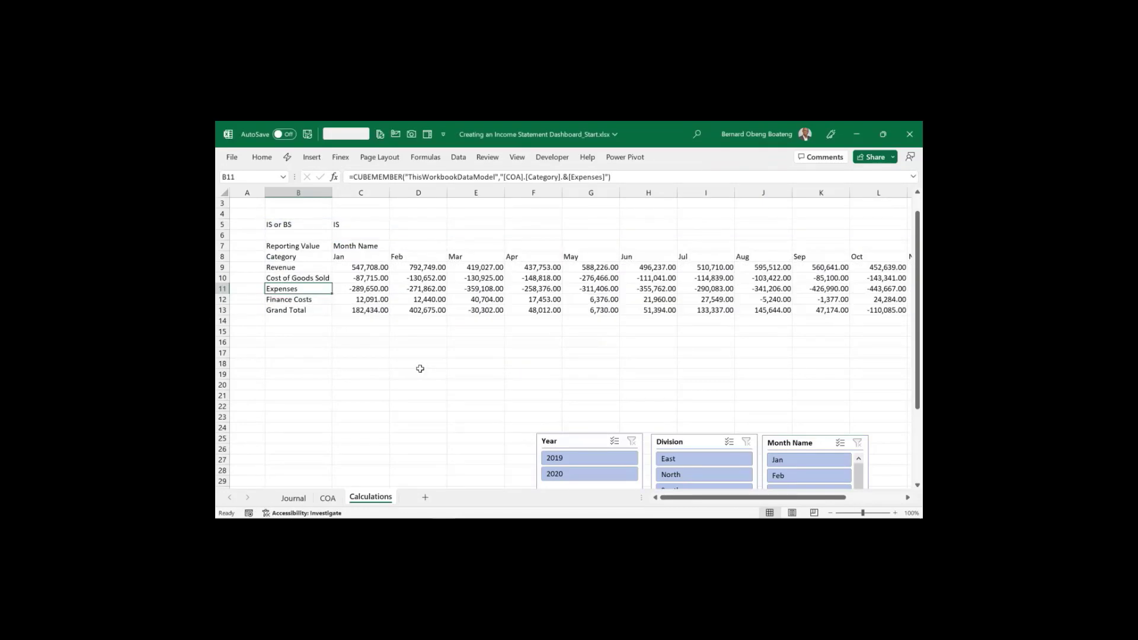
Inspect the CUBEVALUE formulas in the Cost of Goods Sold row and test the Year slicer with 2019, clearing the filter again
click(371, 279)
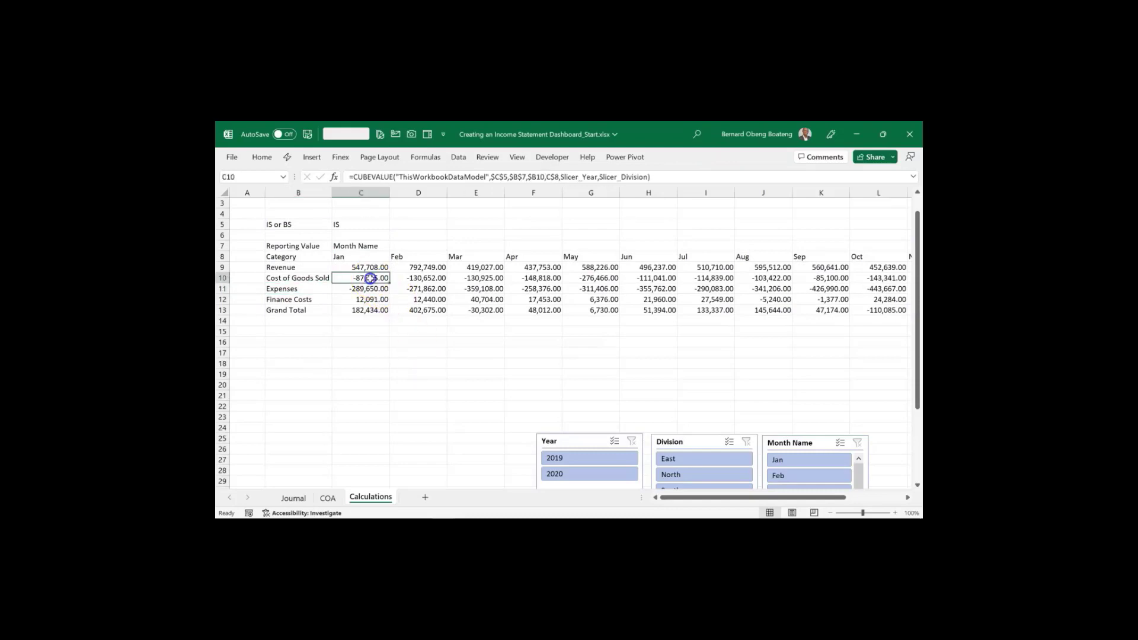
click(422, 279)
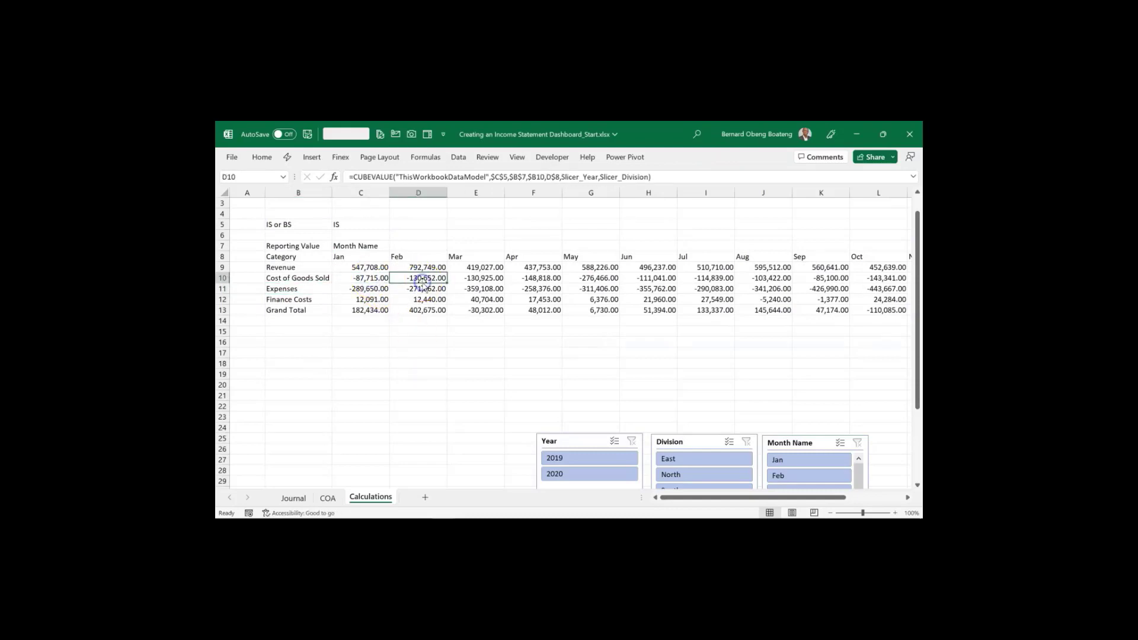
click(555, 458)
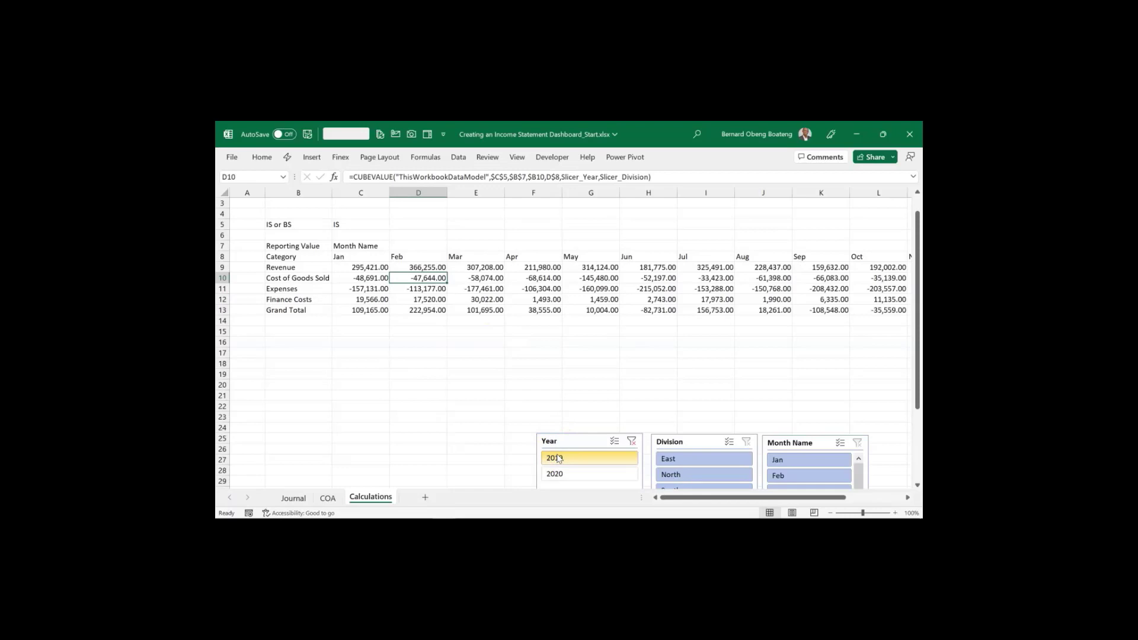
click(631, 441)
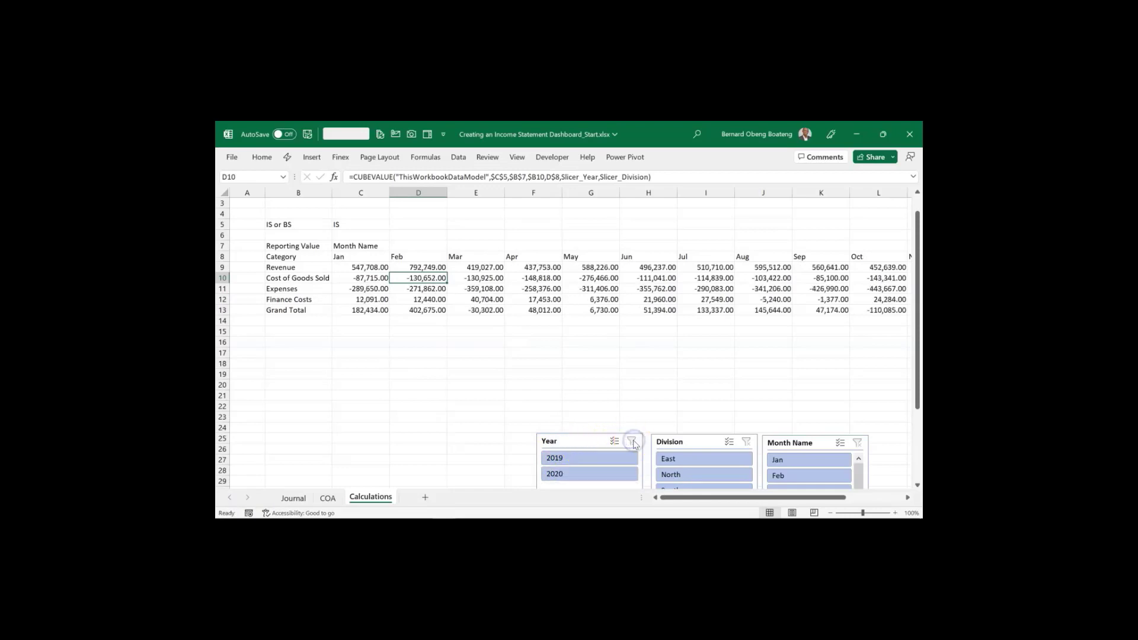
Insert a row above Expenses in the Calculations table and label it Gross Profit
click(318, 288)
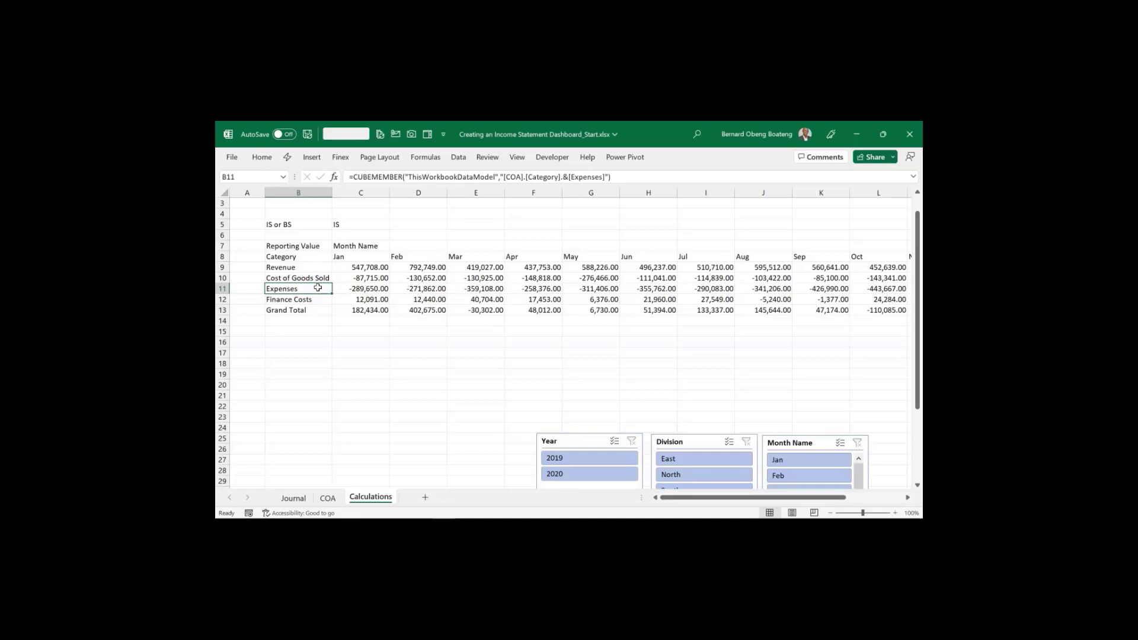
key(alt+h)
key(i)
key(r)
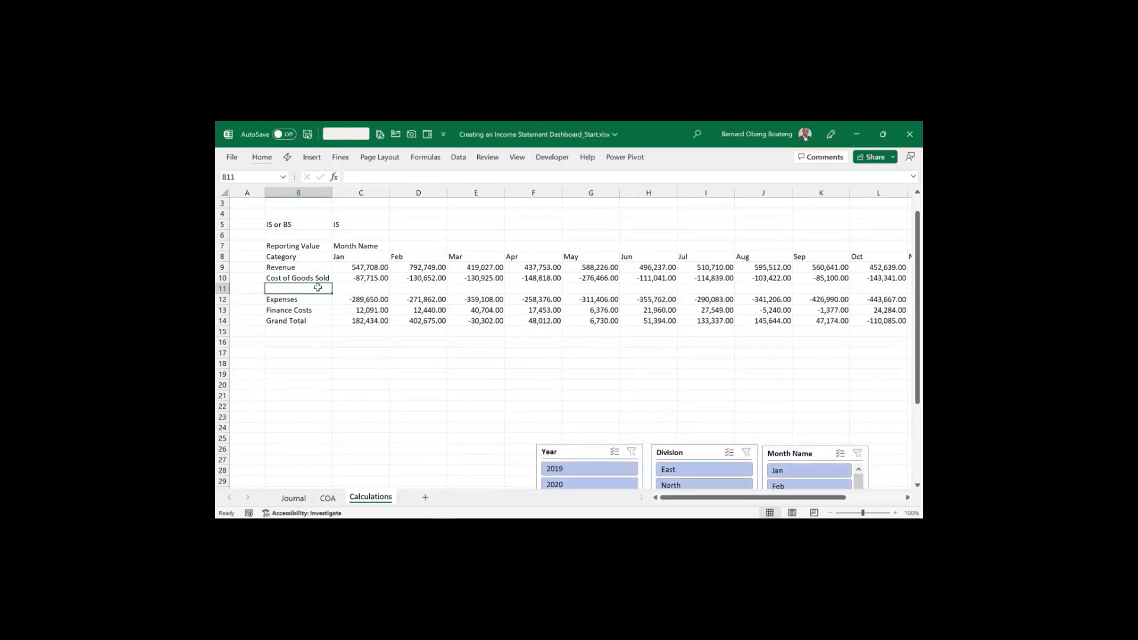
text(Gross)
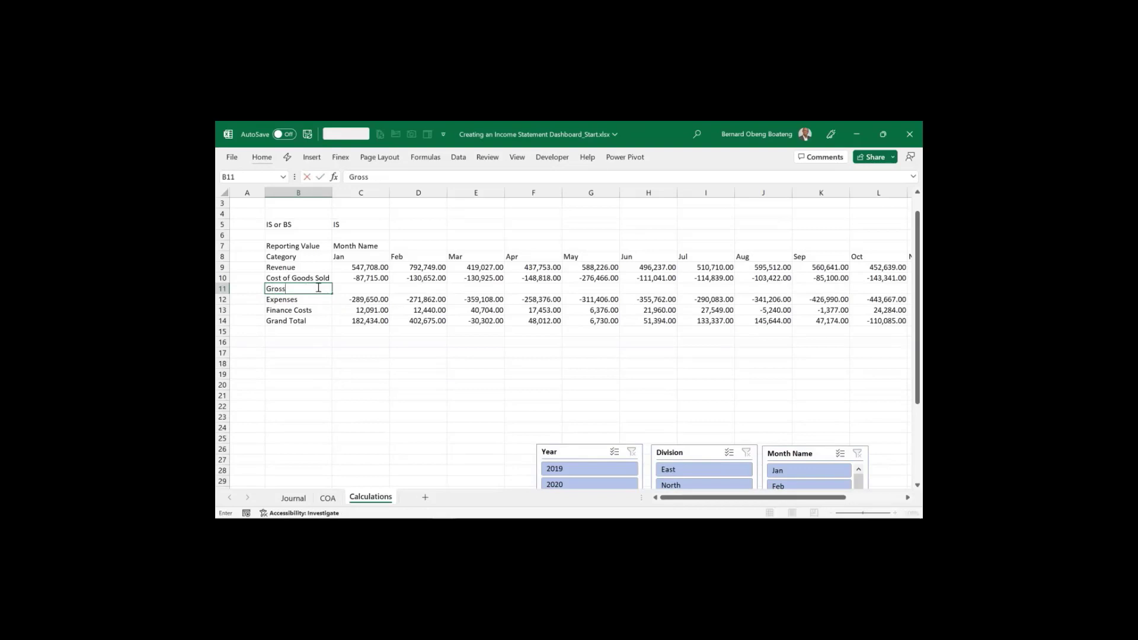
text( Profit)
key(Return)
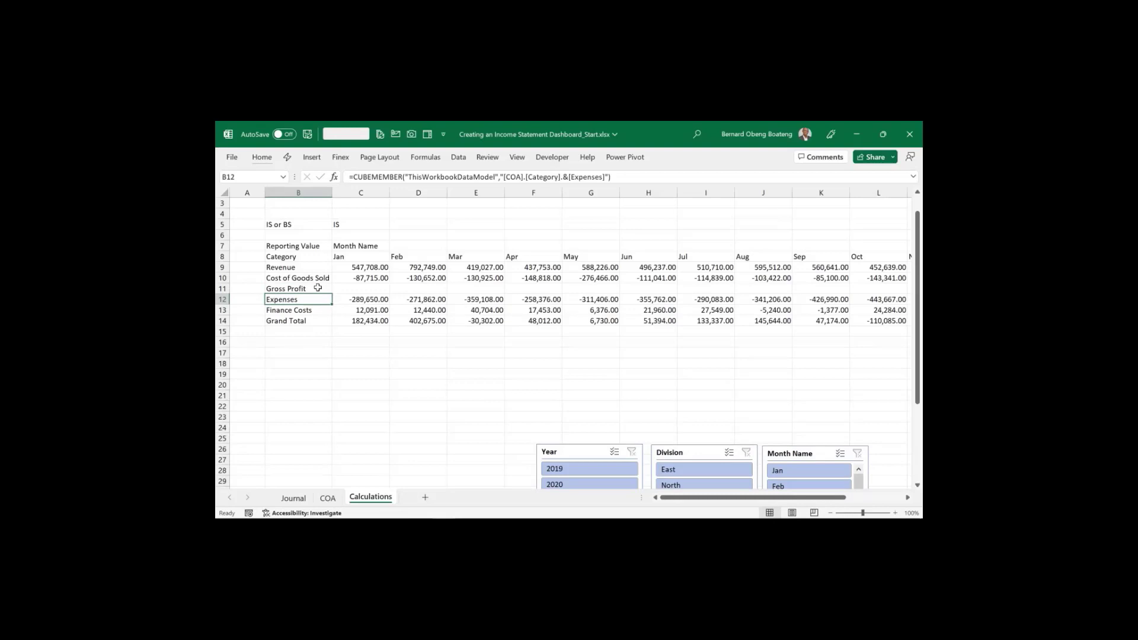
Insert a row above Finance Costs and label it EBIT
key(Down)
key(alt+h)
key(i)
key(r)
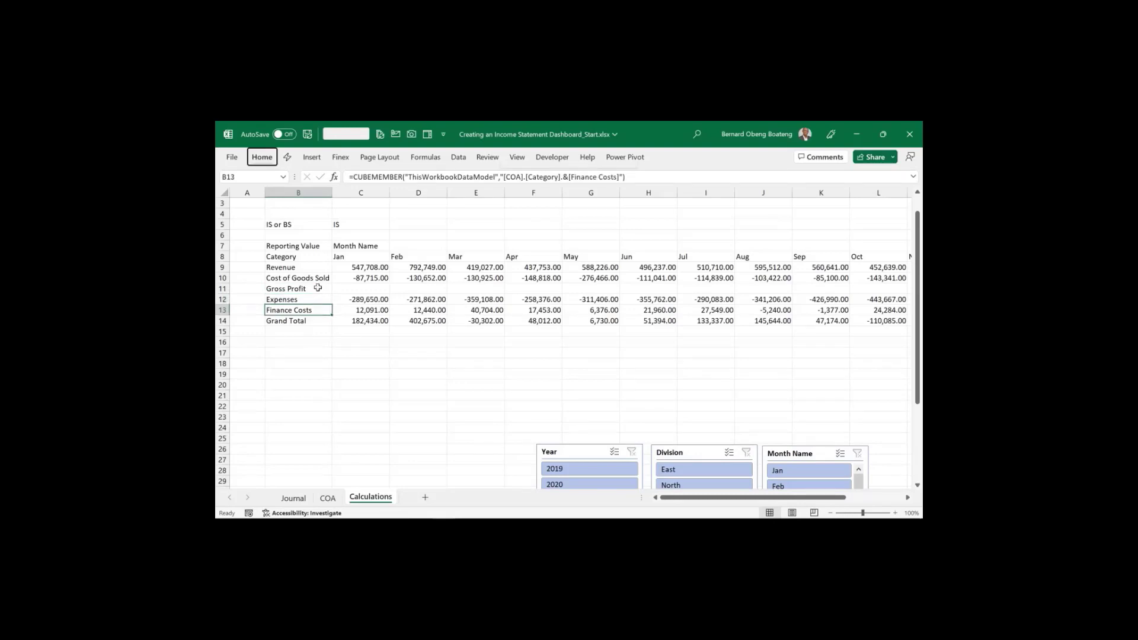
text(EBIT)
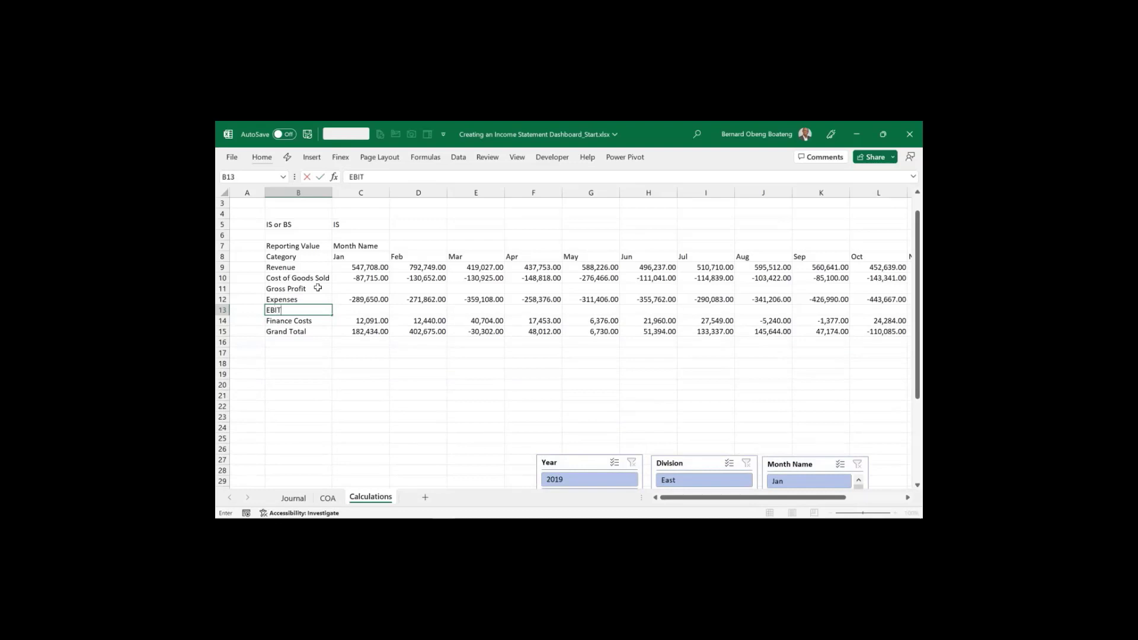
Finish entering the EBIT label and insert a row labelled Tax directly below Finance Costs
key(Return)
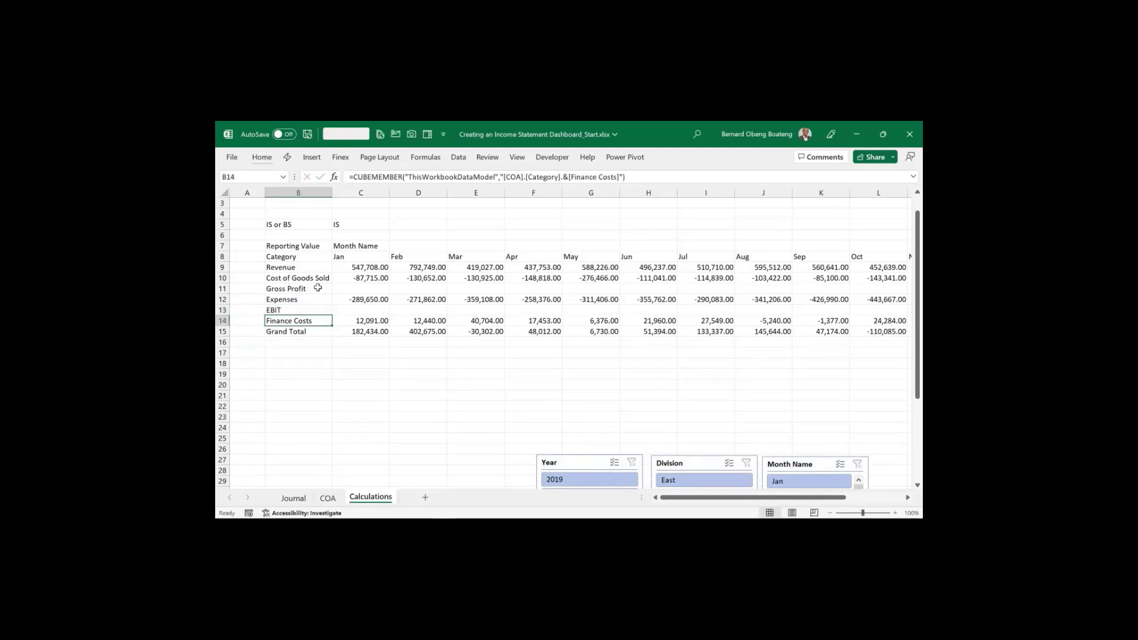
key(Down)
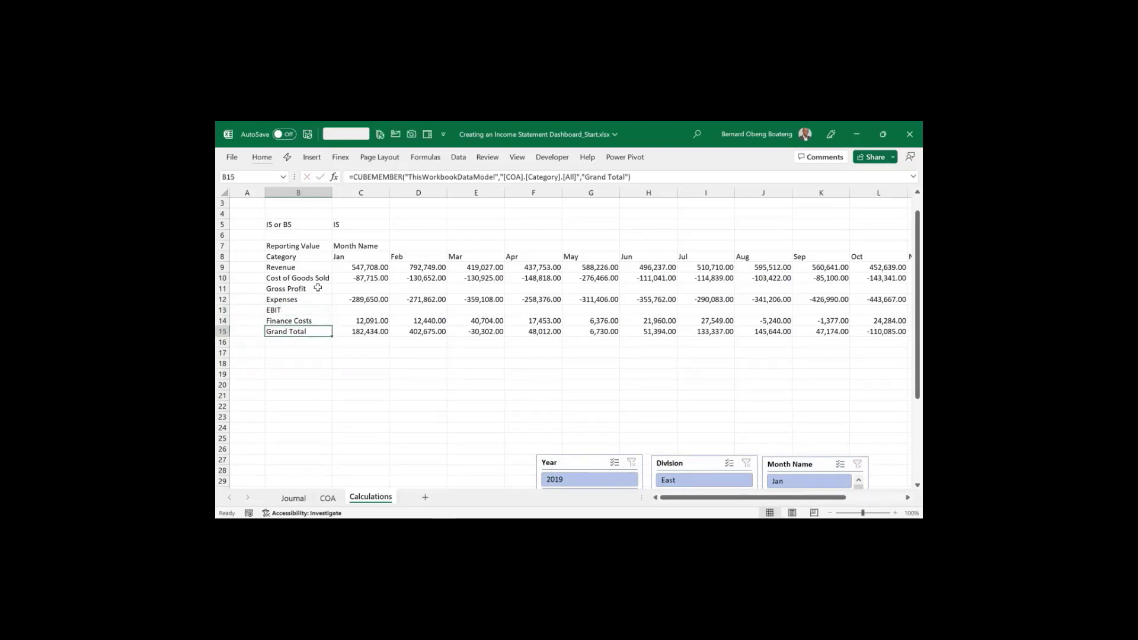
key(alt+h)
key(i)
key(r)
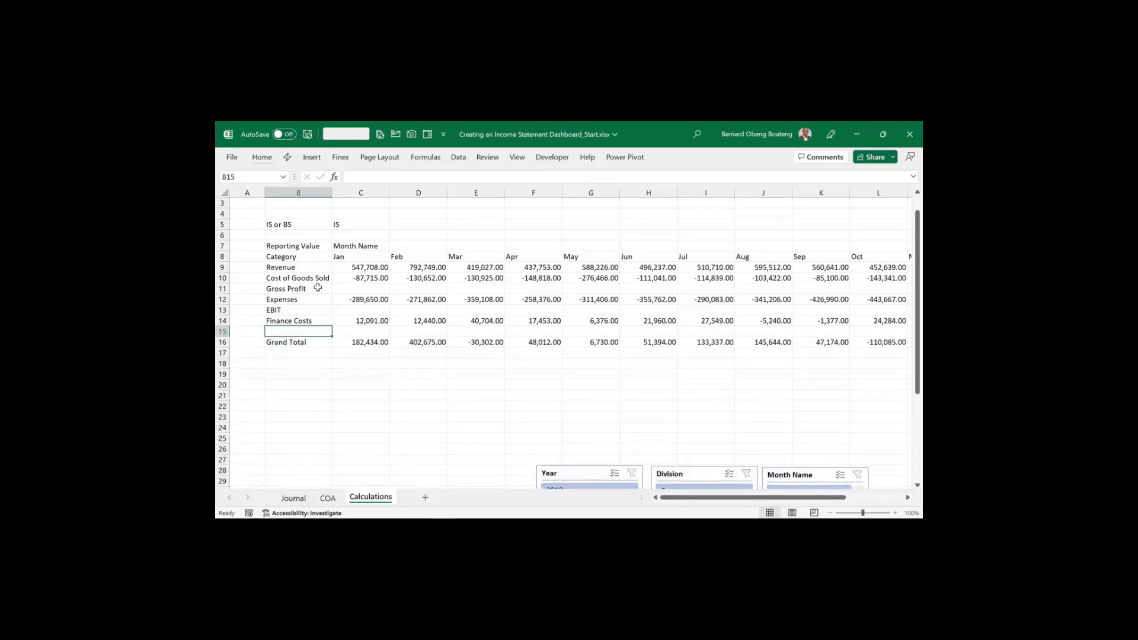
text(Tax)
key(Return)
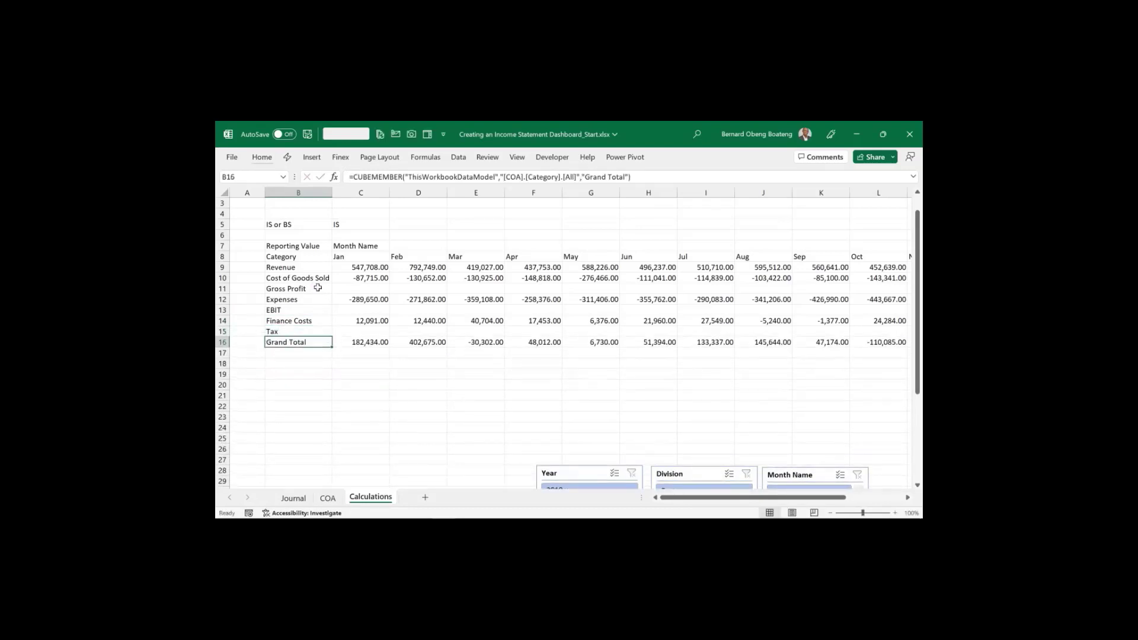
Insert a row labelled Net Income directly below Tax and delete the Grand Total row
key(alt+h)
text(ir)
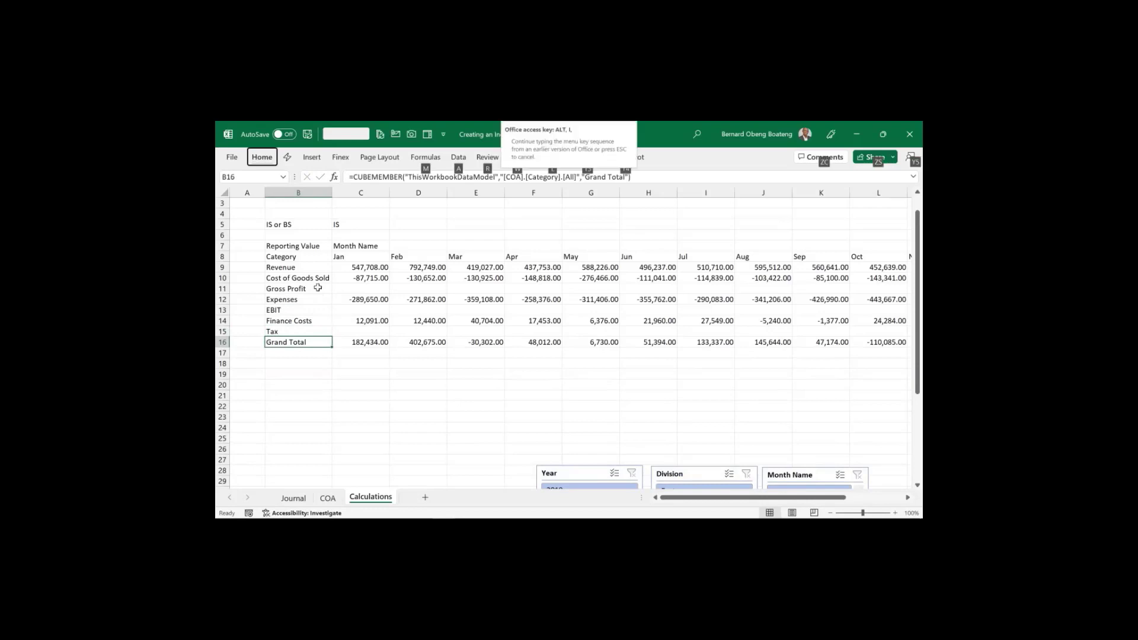
text(NEt Income)
key(Return)
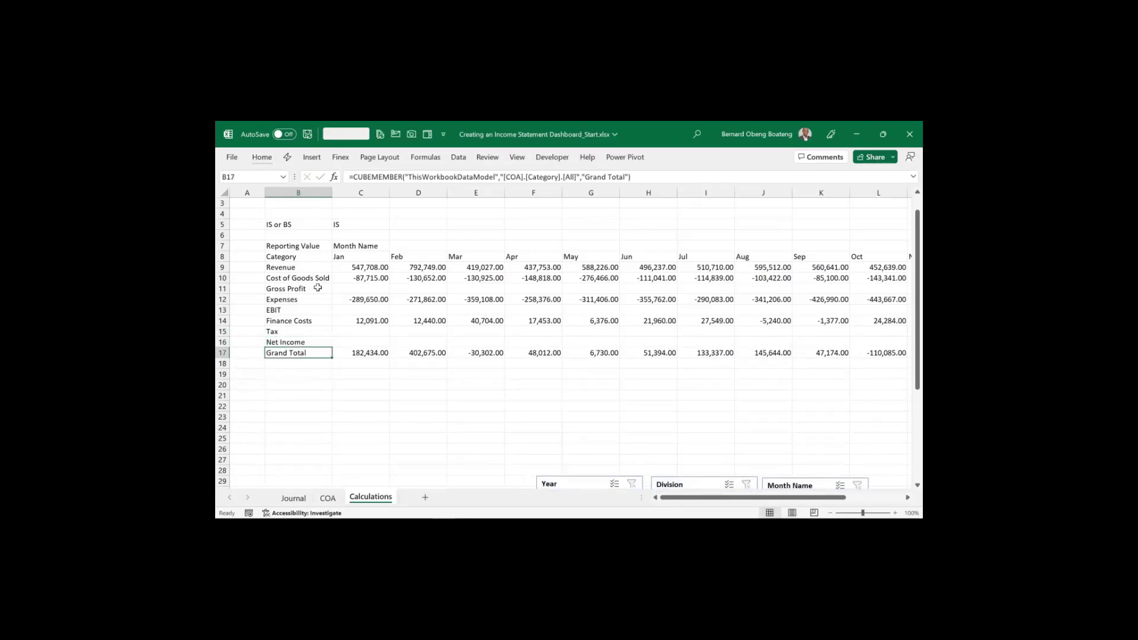
key(shift+space)
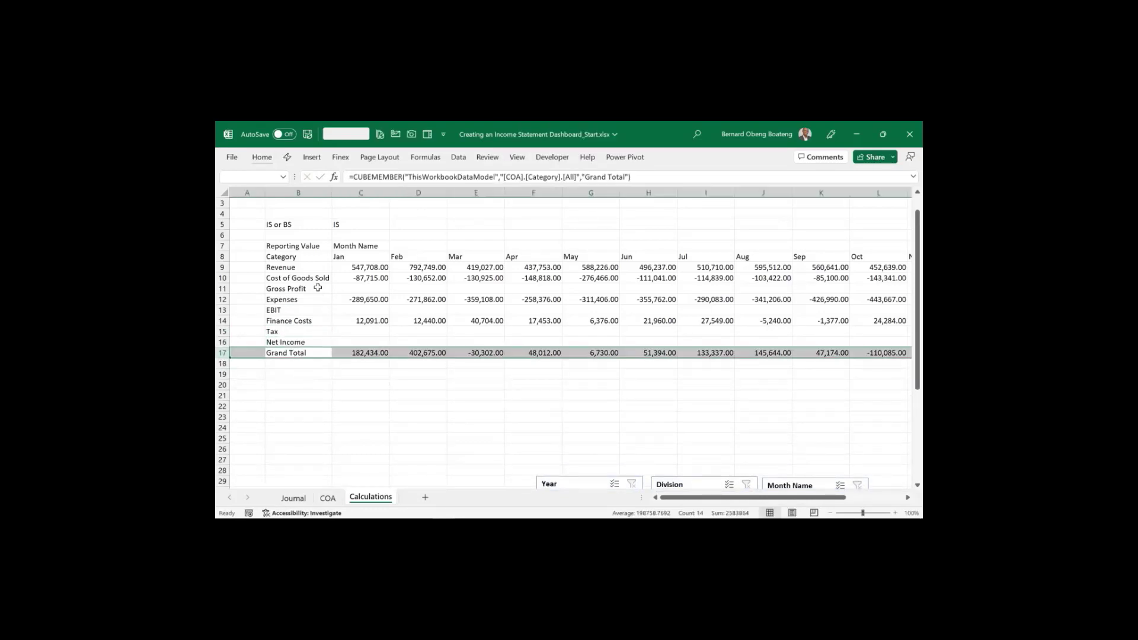
key(ctrl+minus)
Make the Gross Profit label in cell B11 bold
key(Up)
key(Up)
key(Up)
key(Up)
key(Up)
key(Up)
key(Up)
key(Up)
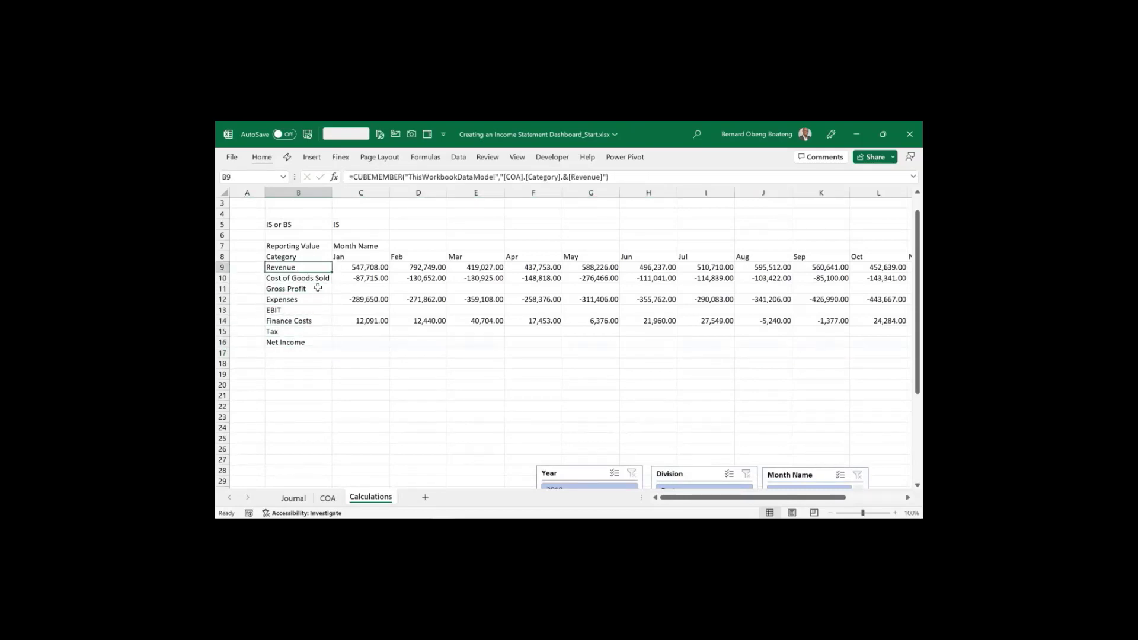
scroll(314, 296, up, 1)
click(313, 302)
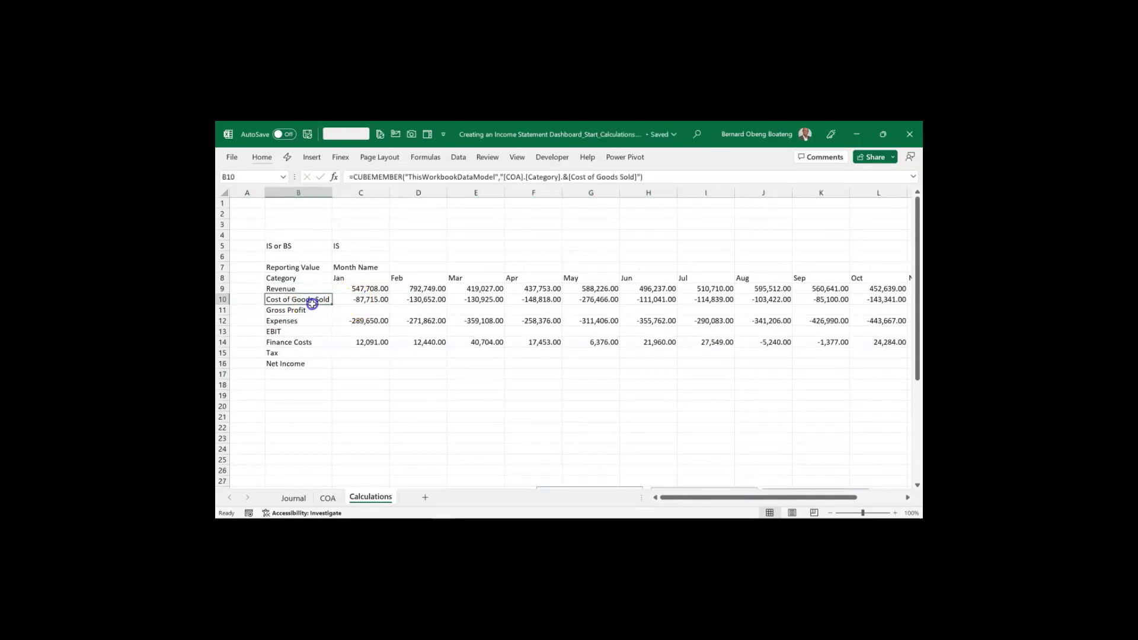
click(305, 319)
click(304, 314)
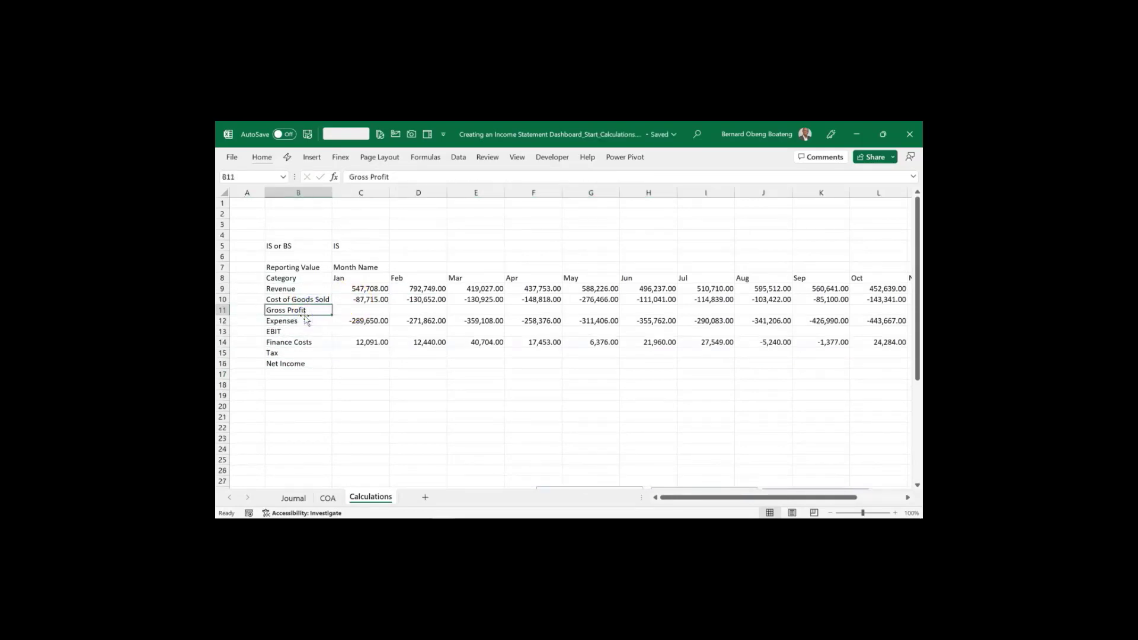
key(Up)
key(Right)
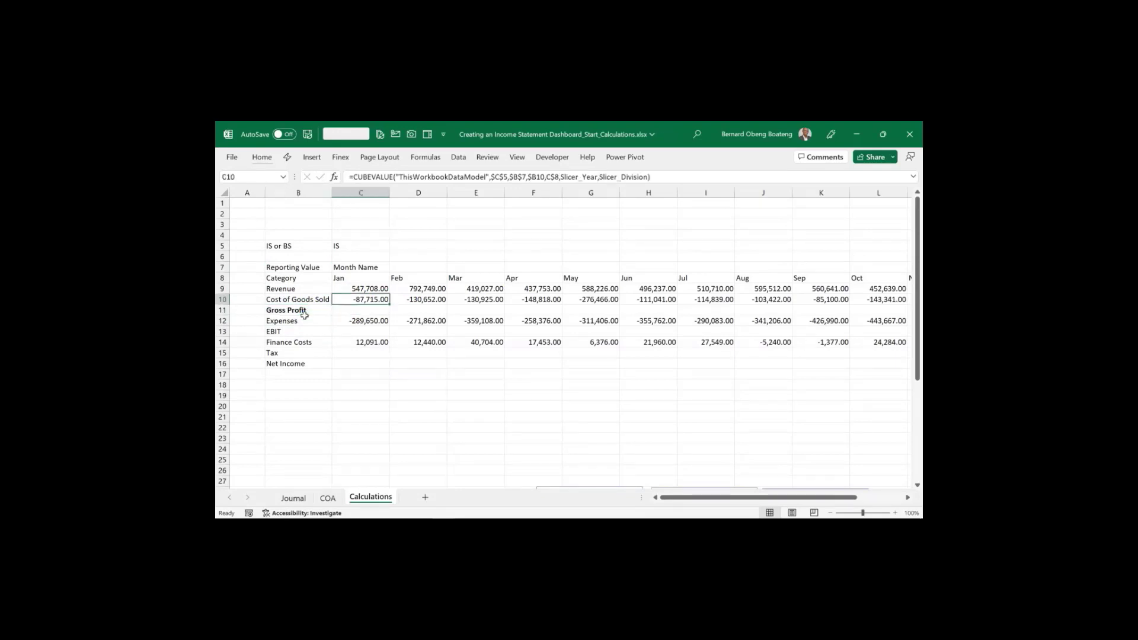
key(shift+Right)
key(shift+Right)
key(shift+Right)
key(shift+Right)
key(shift+Right)
key(shift+Right)
key(shift+Right)
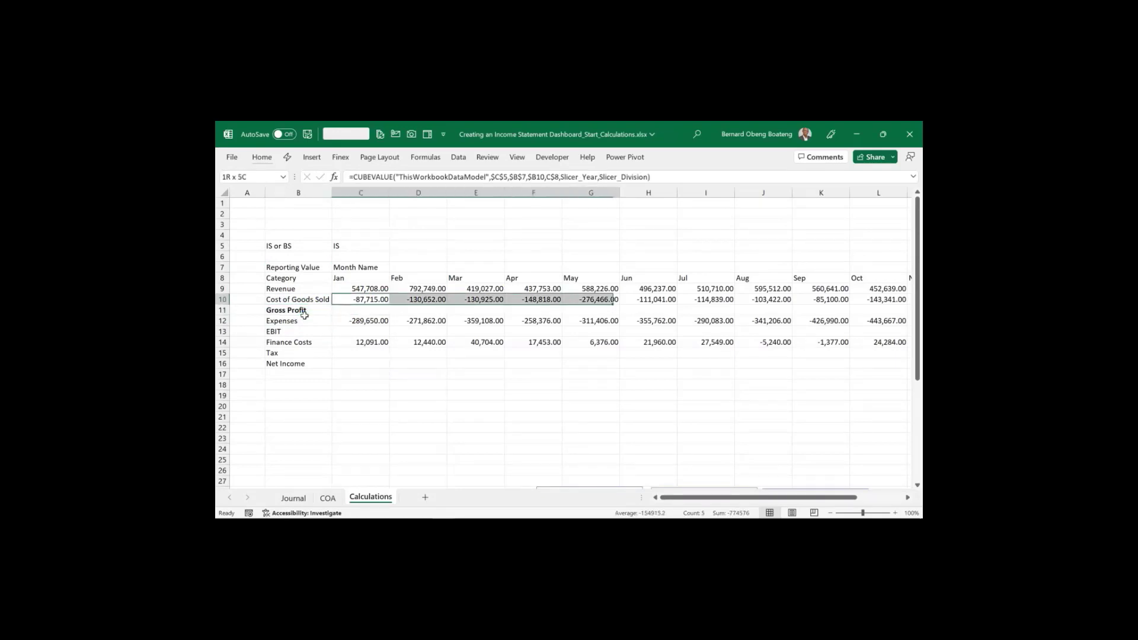
Fill the Gross Profit row from January to December with the formula =SUM(C9:C10), adjusted for each month
key(Down)
key(shift+Right)
key(shift+Right)
key(shift+Right)
key(shift+Right)
key(shift+Right)
key(shift+Right)
key(shift+Right)
key(shift+Right)
key(shift+Right)
key(shift+Right)
key(shift+Right)
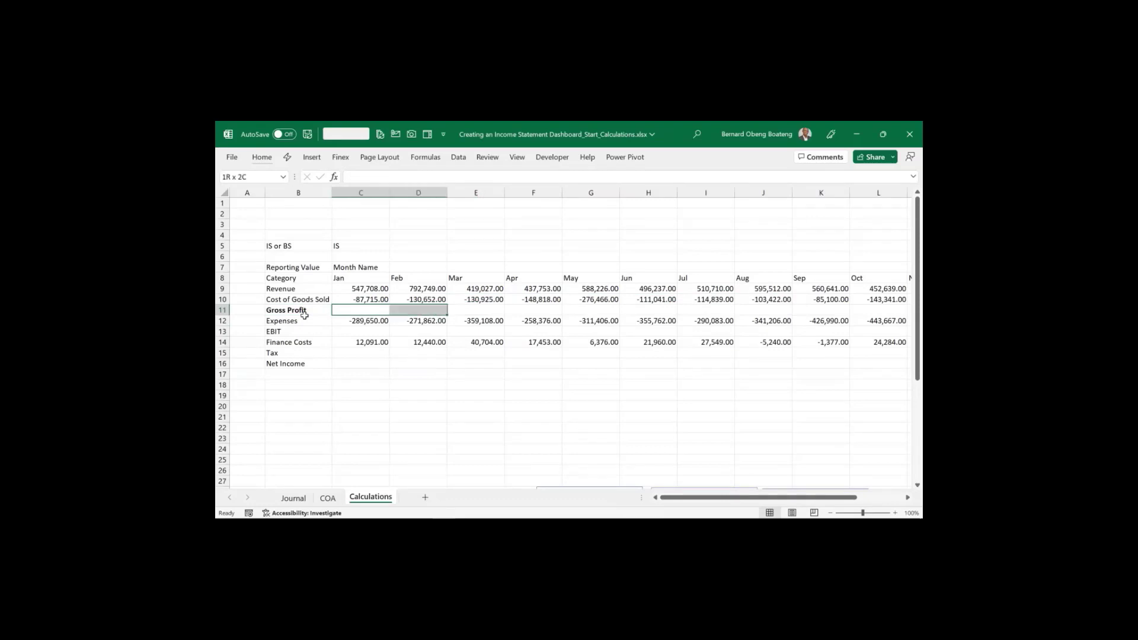
key(shift+Right)
key(shift+Right)
key(shift+Left)
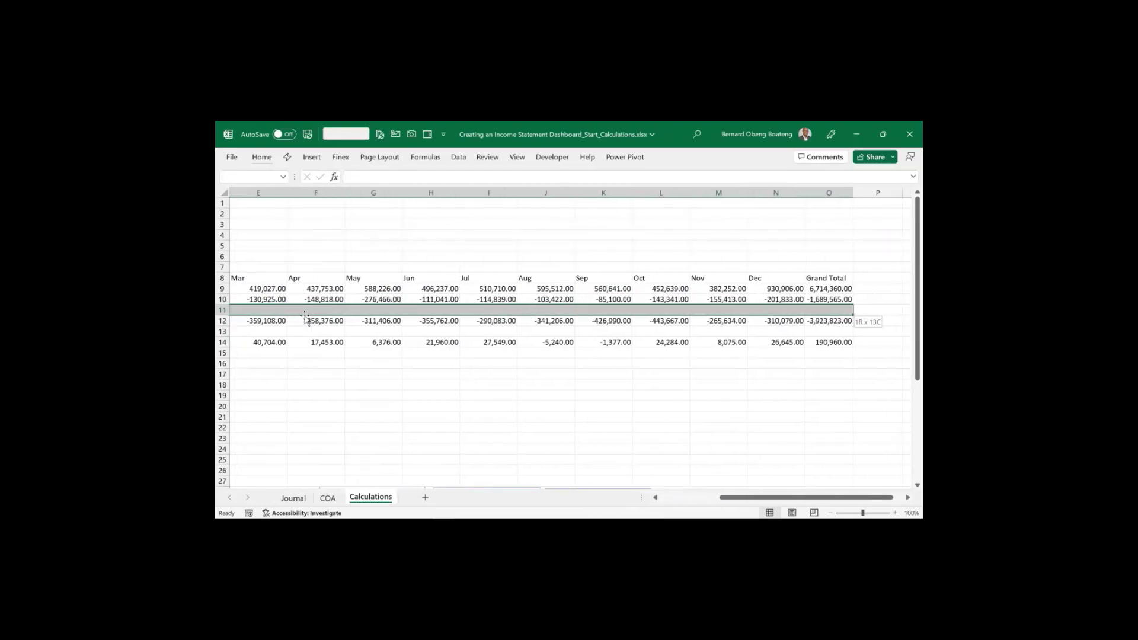
key(shift+Left)
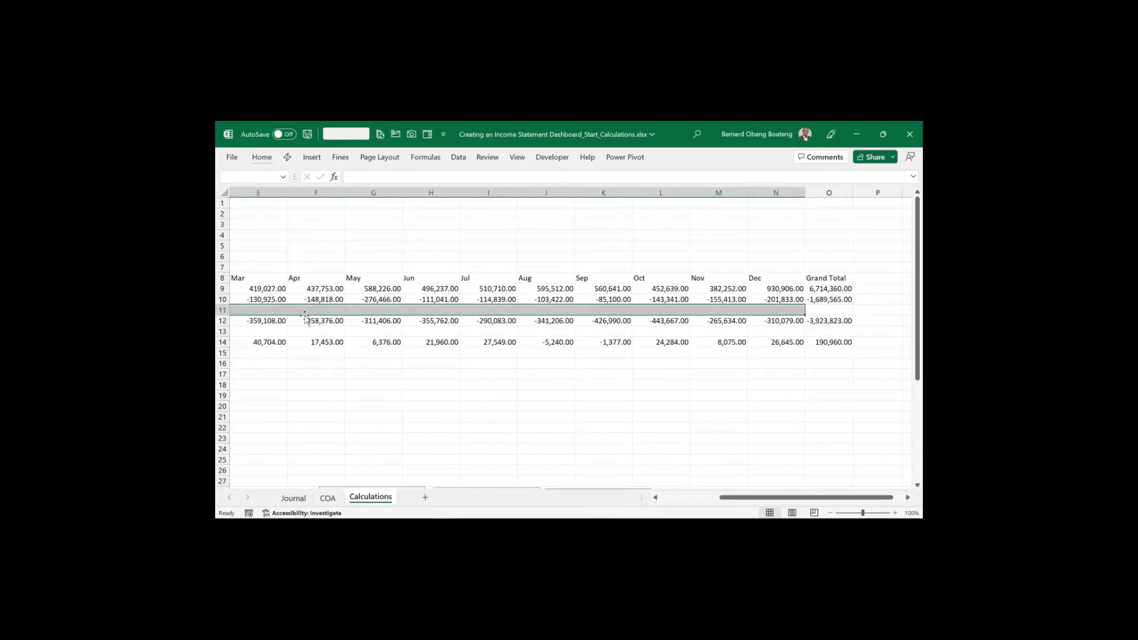
text(=SUM()
key(Up)
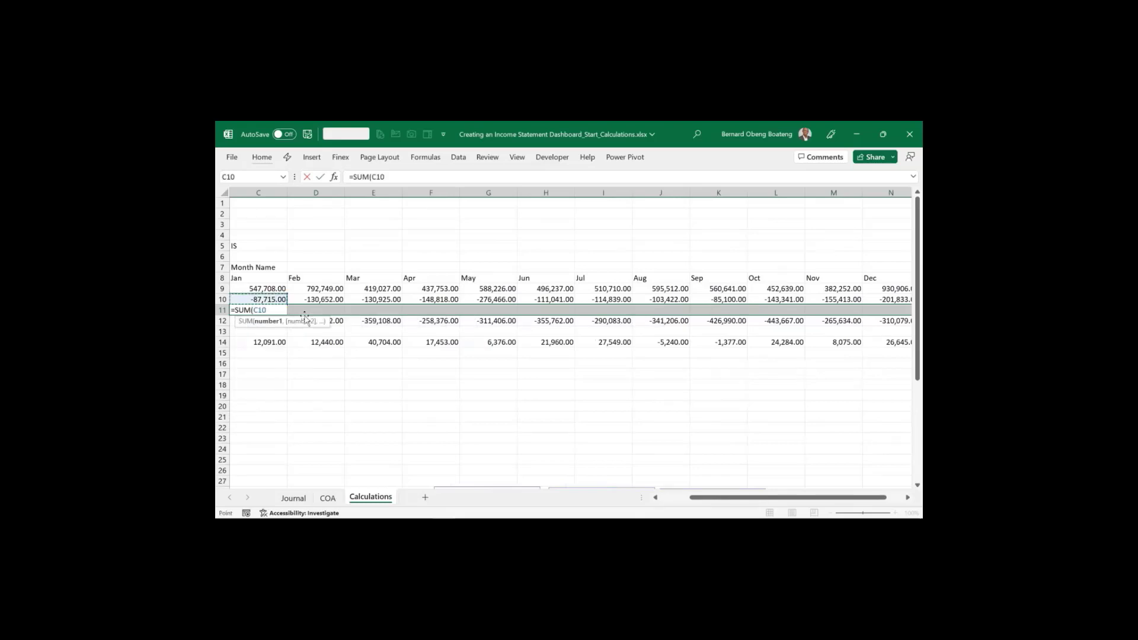
key(shift+Up)
text())
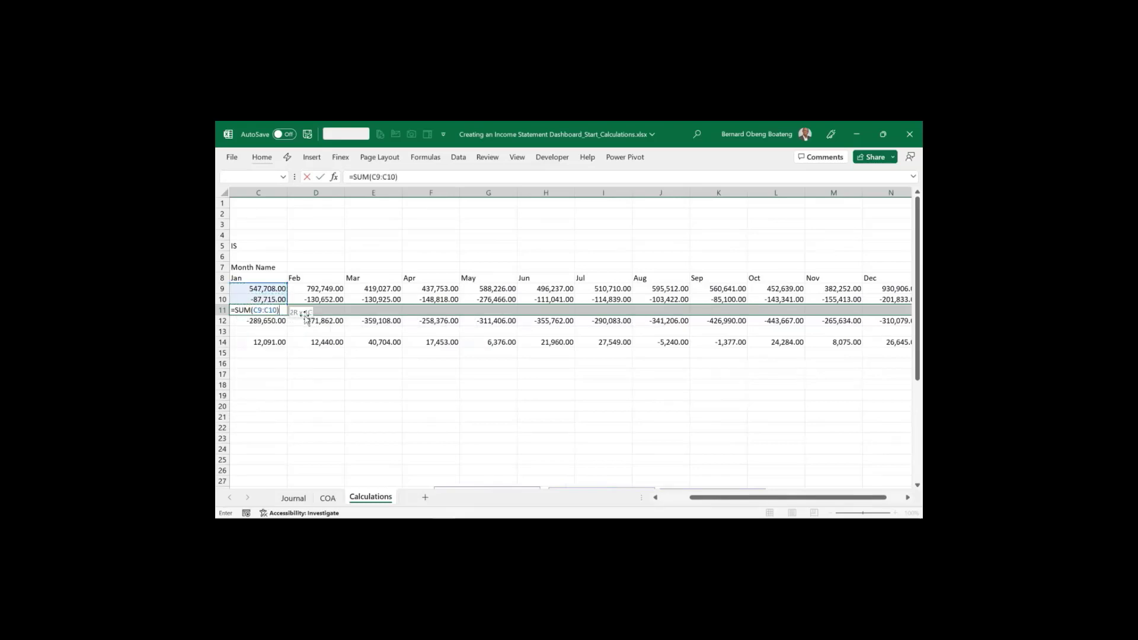
key(ctrl+Return)
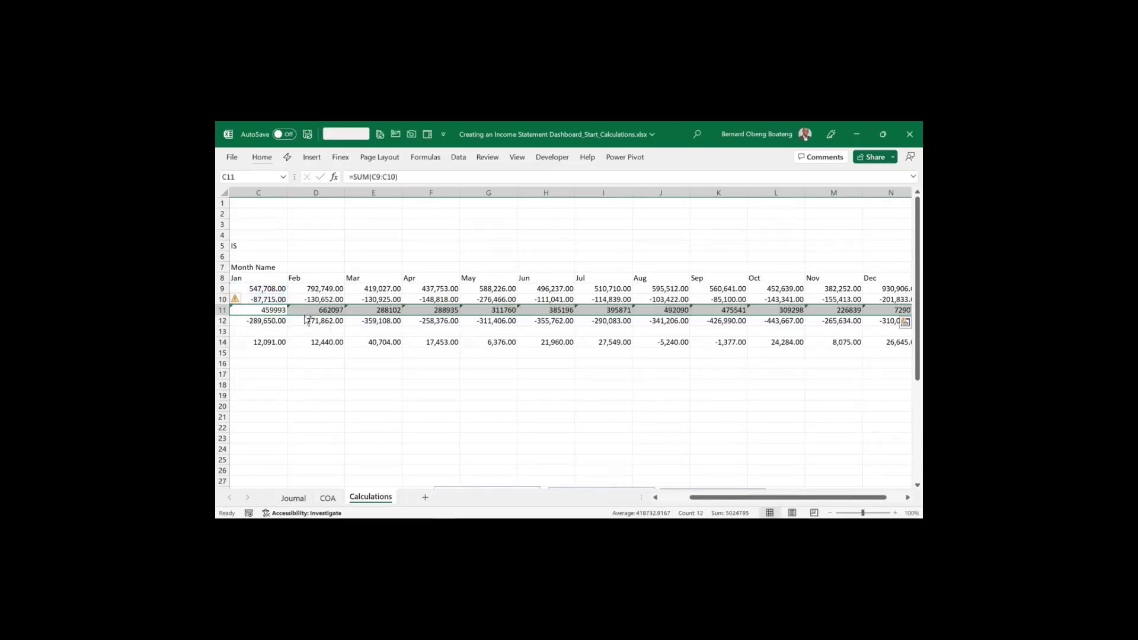
Format the monthly Gross Profit values with thousands separators and two decimals, and make them bold
key(ctrl+shift+1)
key(Left)
key(Right)
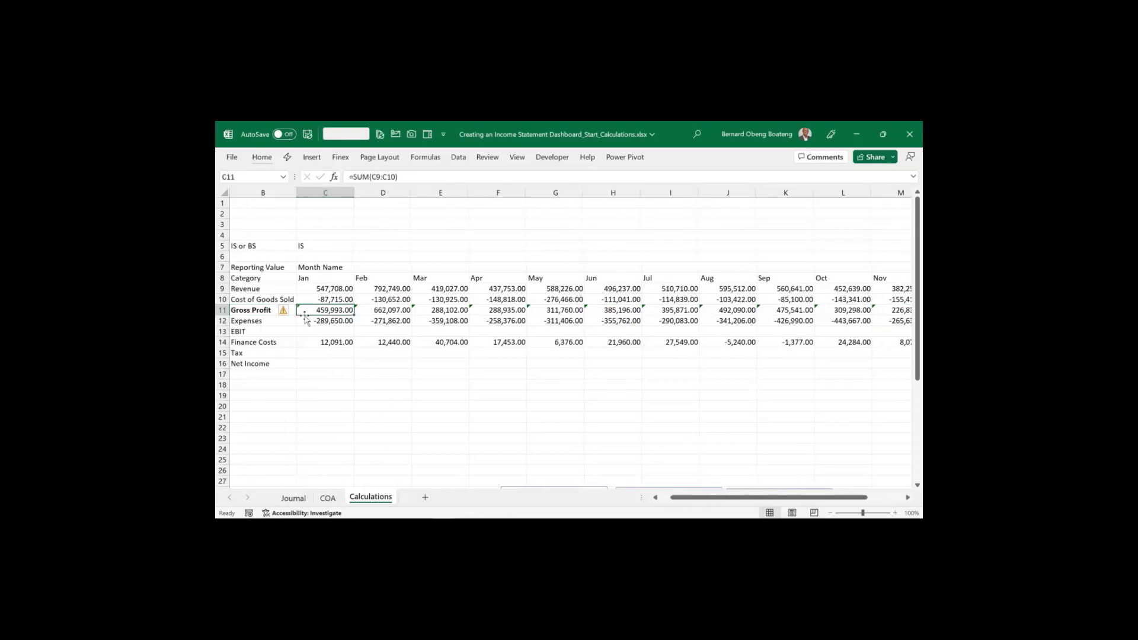
key(ctrl+shift+Right)
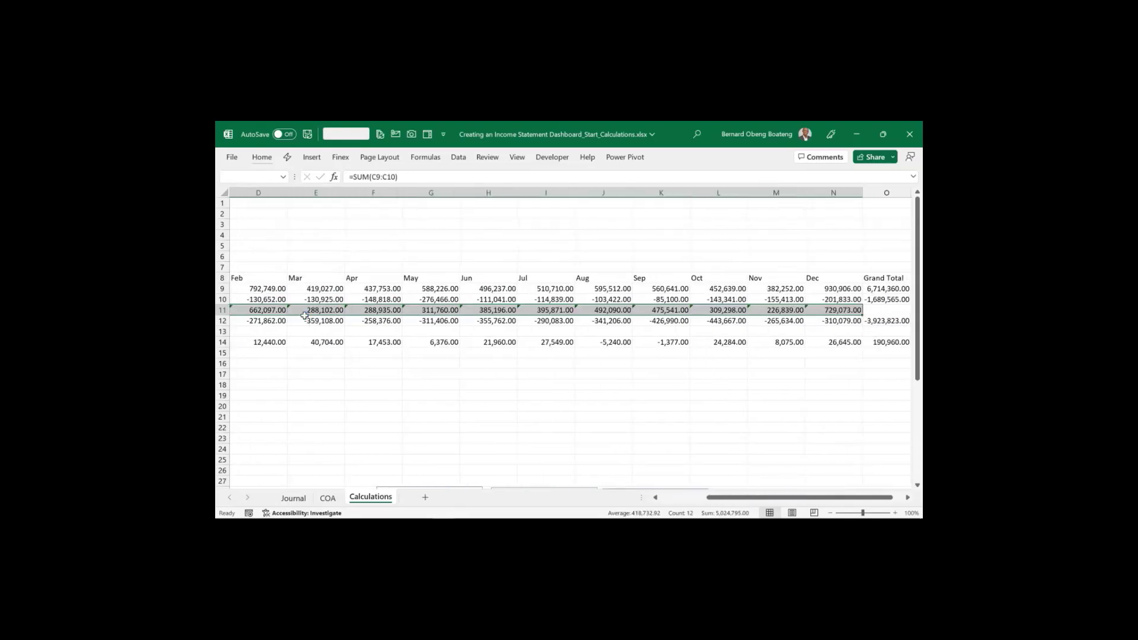
key(ctrl+b)
Add a bottom border to the Cost of Goods Sold values from January to December
key(Up)
key(ctrl+shift+Right)
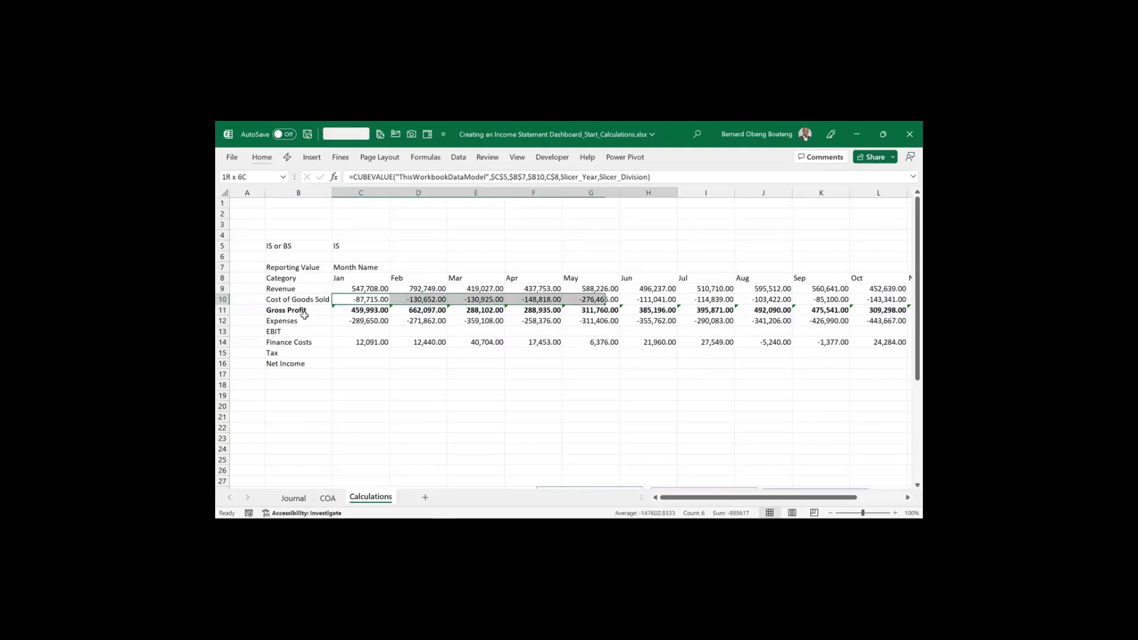
key(alt)
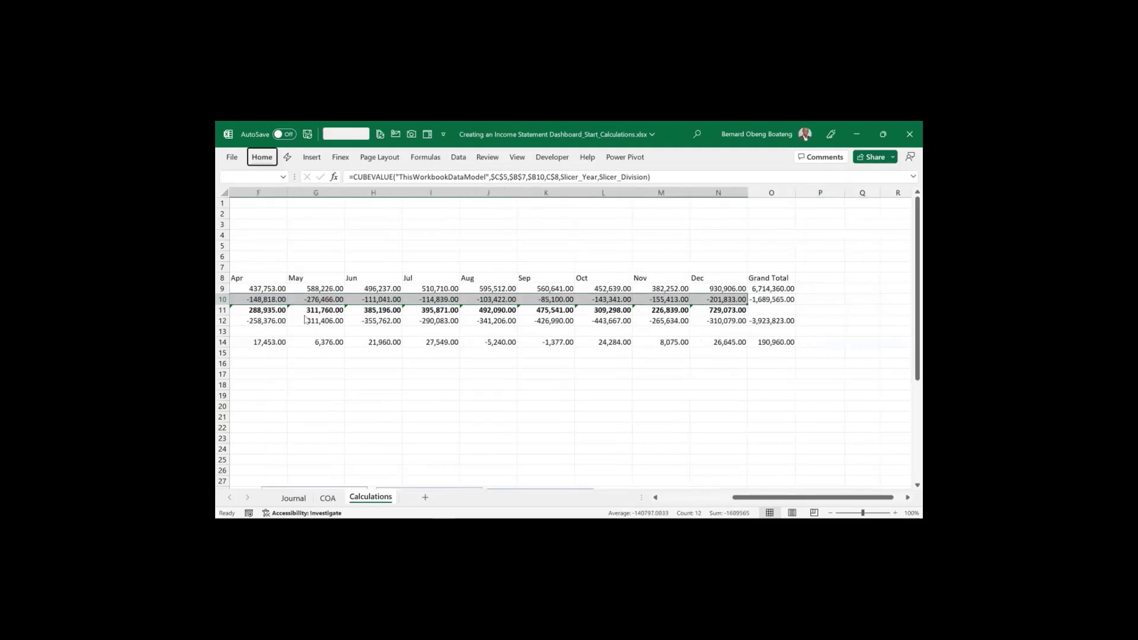
key(h)
key(b)
key(o)
Add a bottom border to the Expenses values from January to December
key(Down)
key(Down)
key(Down)
key(Up)
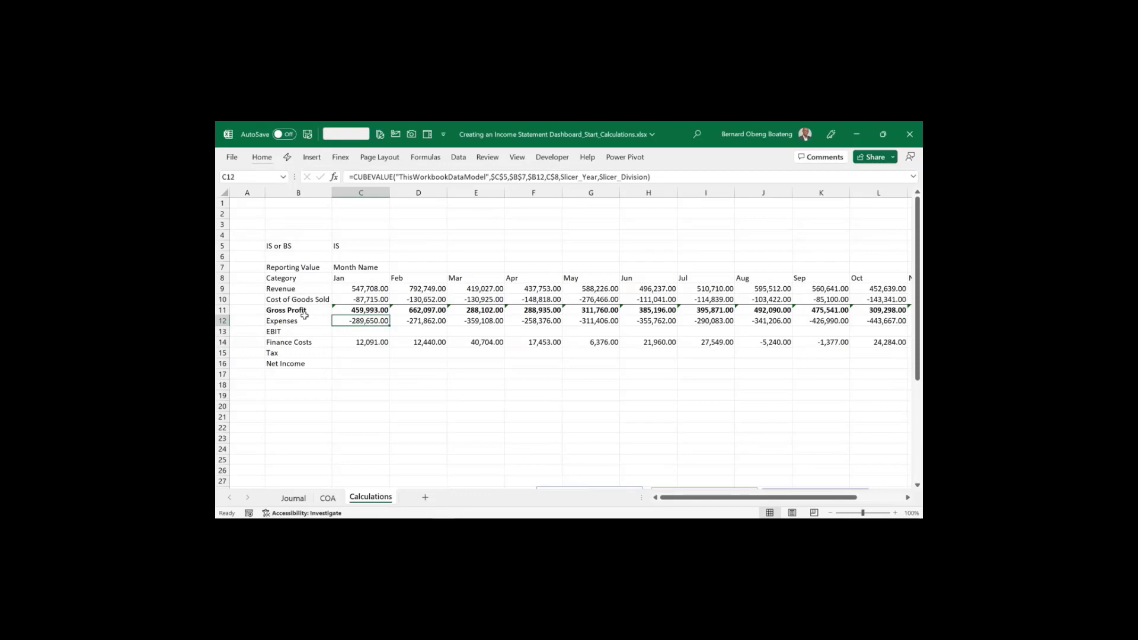
key(Left)
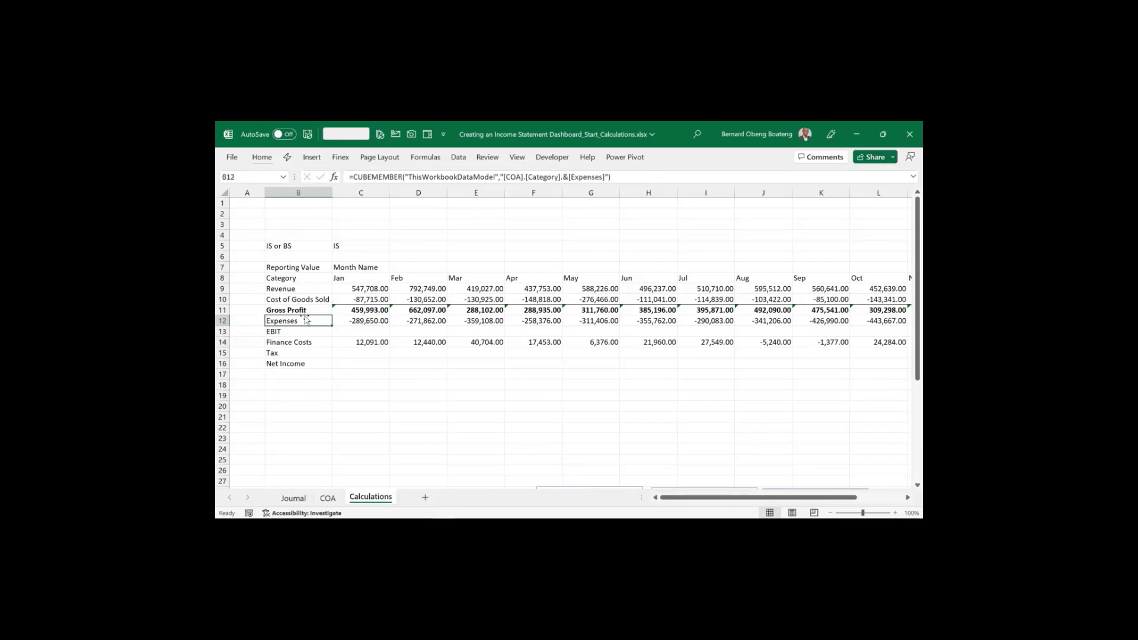
key(Right)
key(Right)
key(Left)
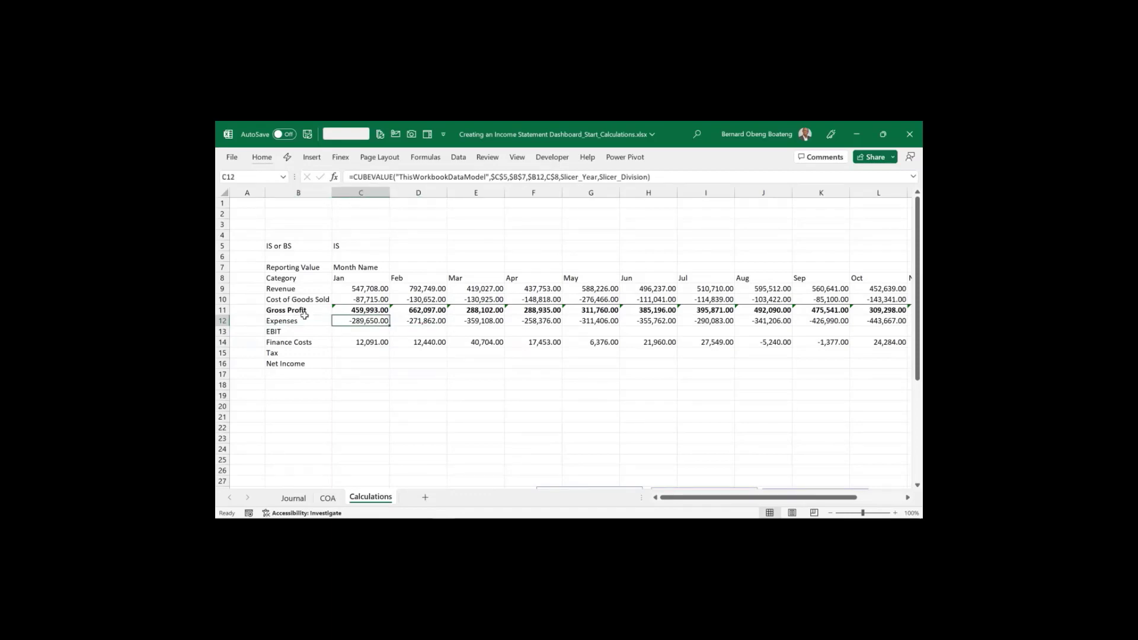
key(shift+Right)
key(shift+Right)
key(shift+Right)
key(shift+Right)
key(shift+Right)
key(shift+Right)
key(shift+Right)
key(shift+Right)
key(shift+Right)
key(shift+Right)
key(shift+Right)
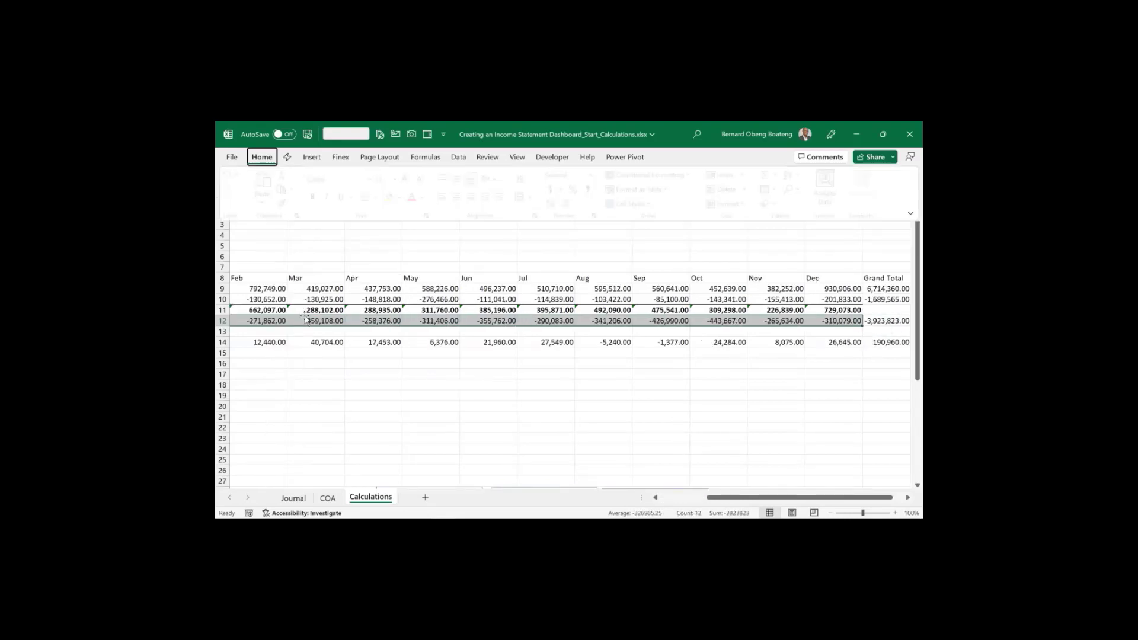
Fill the EBIT row from January to December with the formula =SUM(C11:C12), adjusted for each month
key(Down)
key(Down)
key(Up)
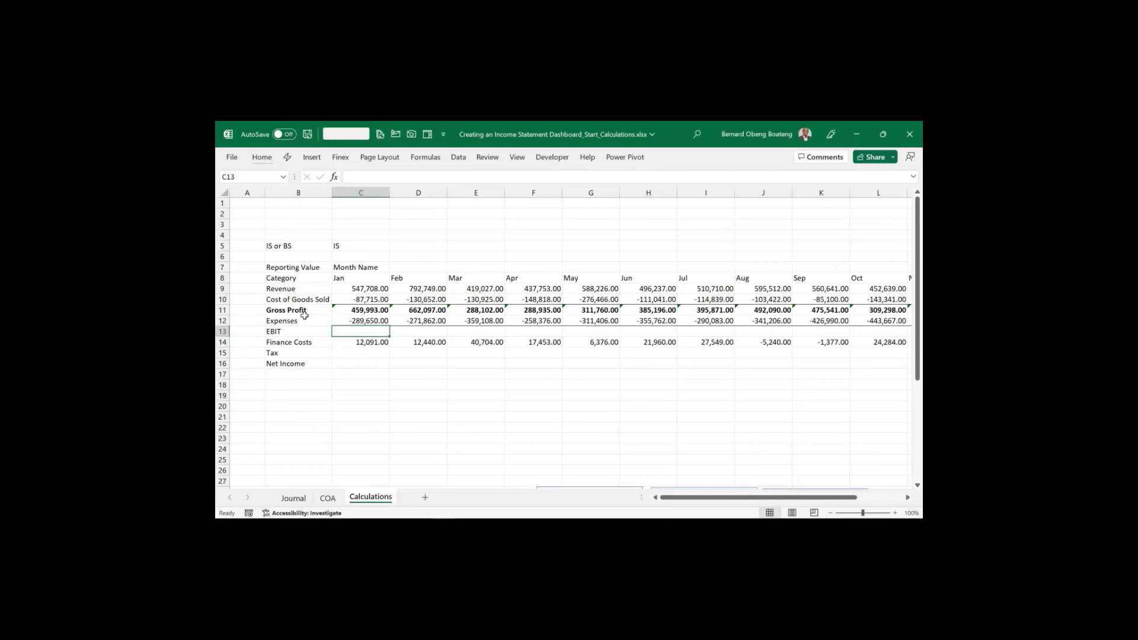
key(shift+Right)
key(shift+Right)
key(shift+Right)
key(shift+Right)
key(shift+Right)
key(shift+Right)
key(shift+Right)
key(shift+Right)
key(shift+Right)
key(shift+Right)
key(shift+Right)
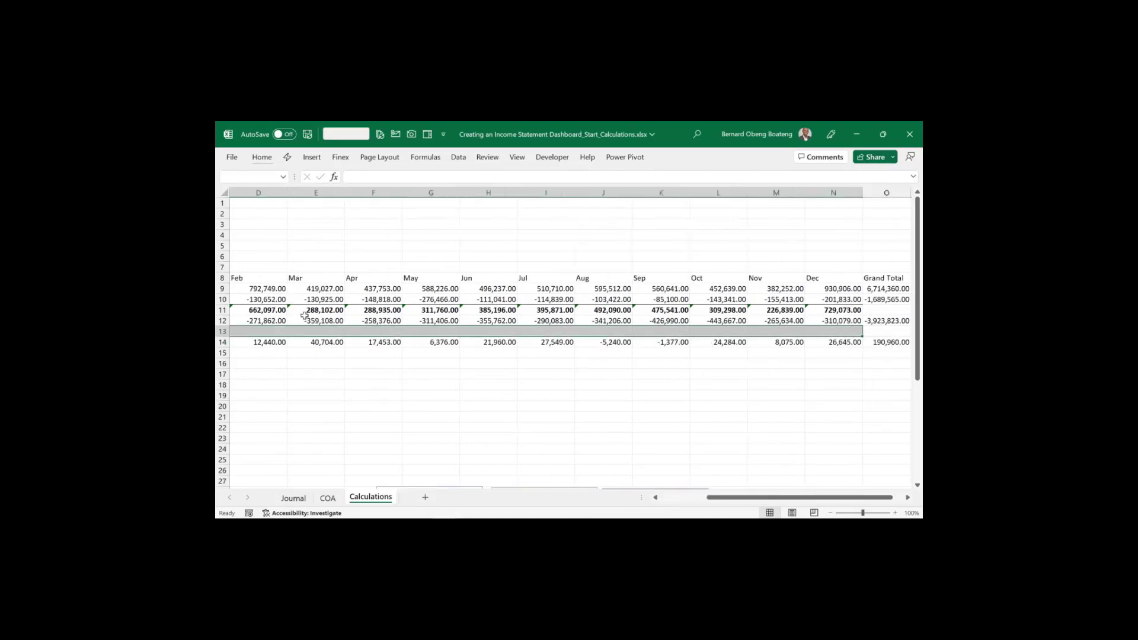
text(=SUM()
key(Up)
key(Up)
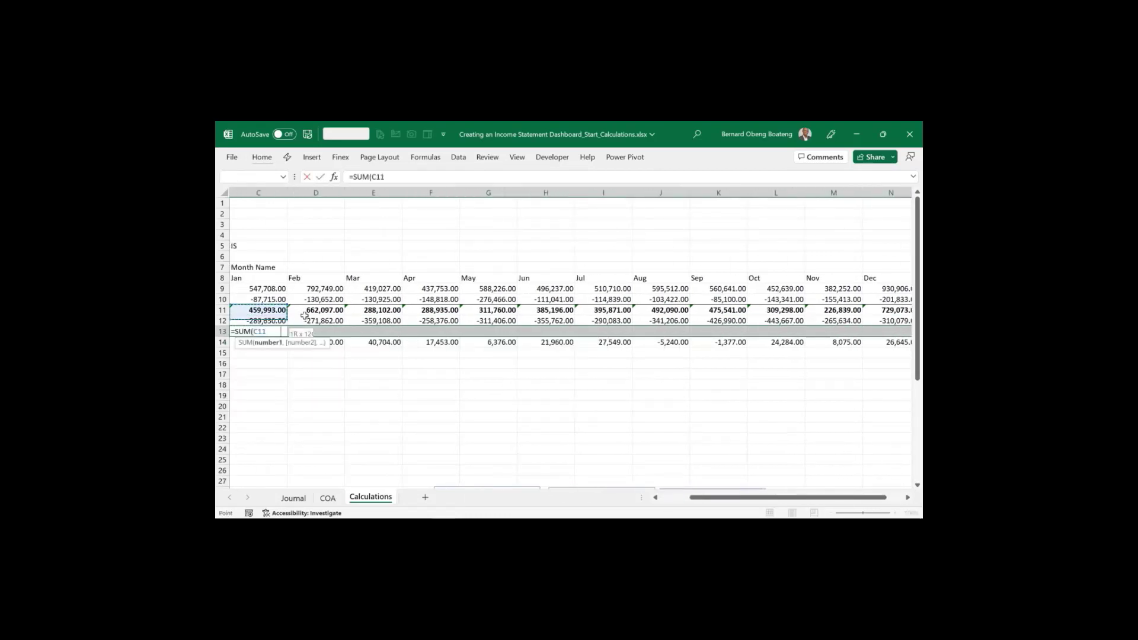
key(shift+Down)
text())
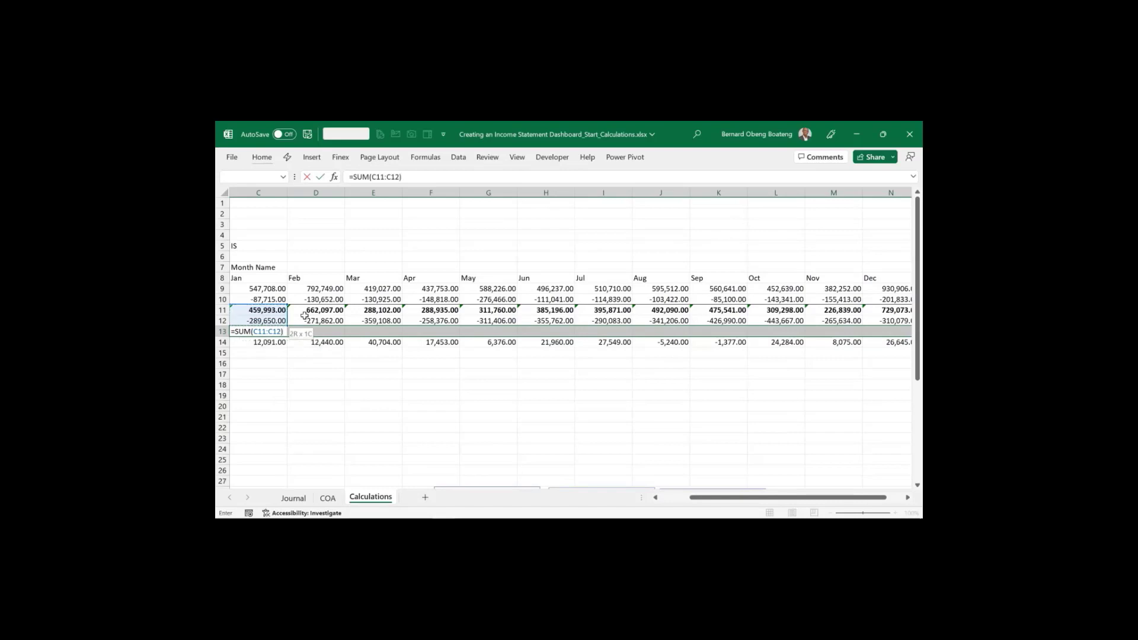
key(ctrl+Return)
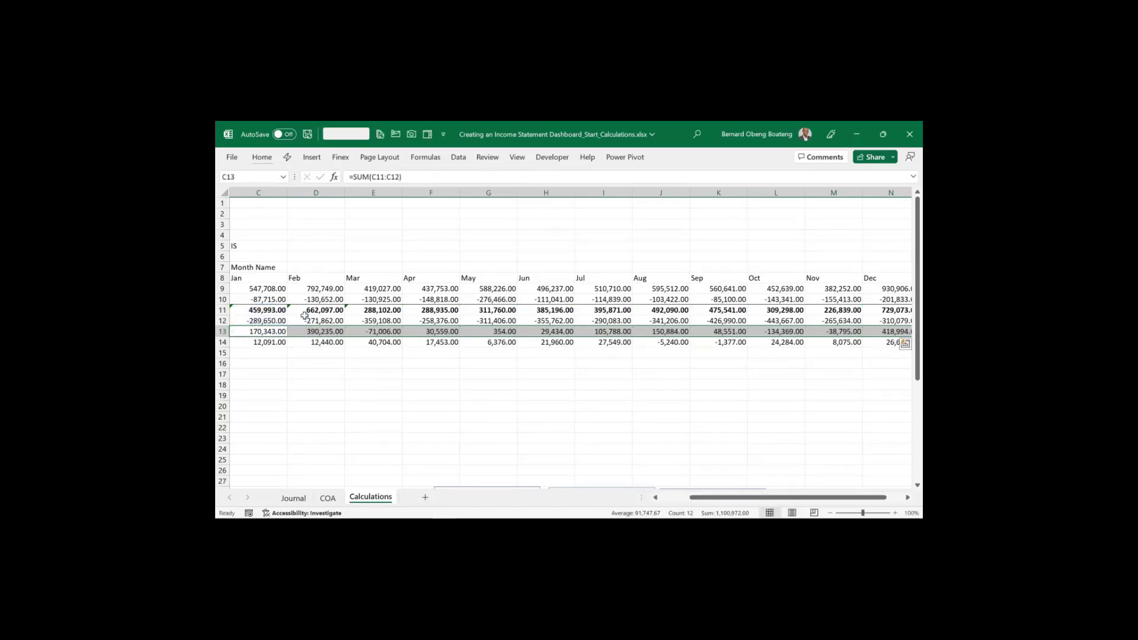
Add a bottom border to the Finance Costs values from January to December
scroll(305, 315, left, 2)
key(shift+BackSpace)
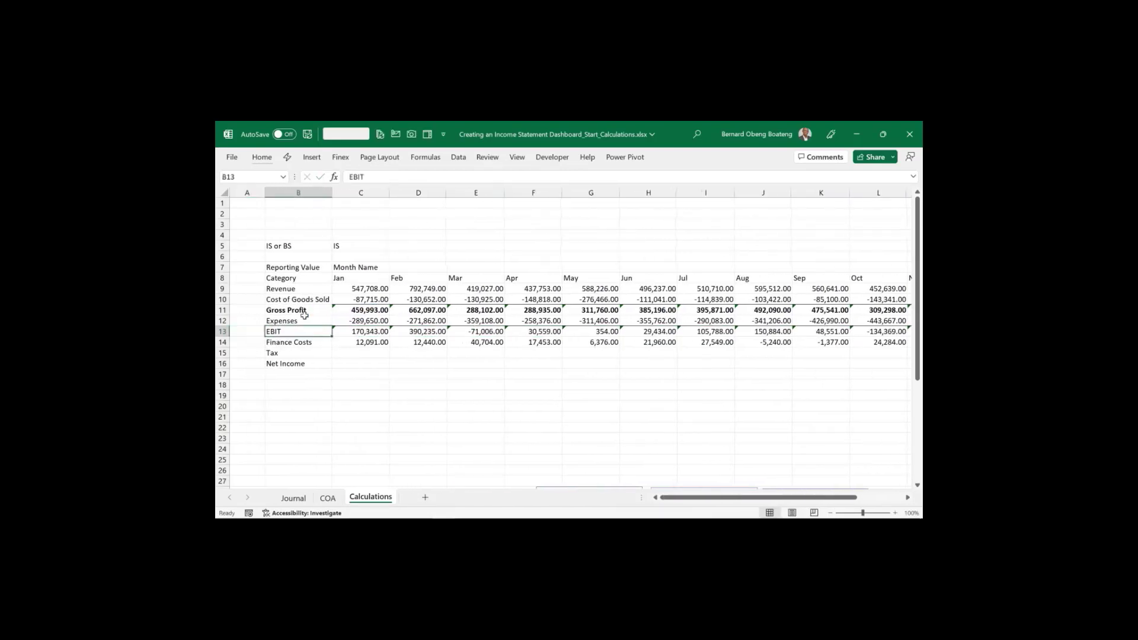
key(Down)
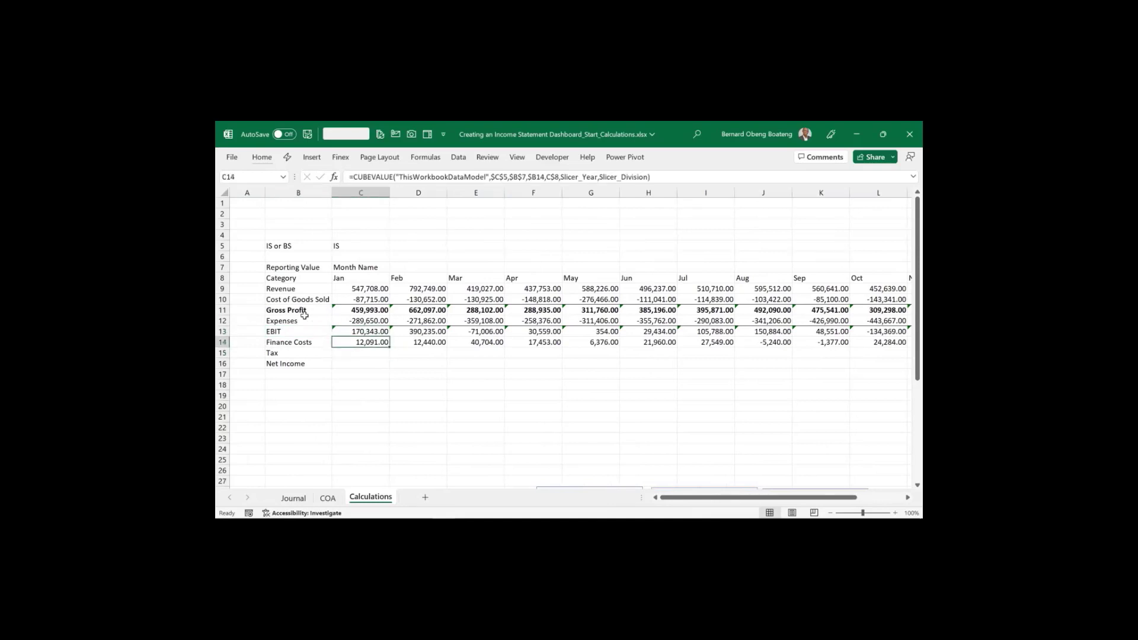
key(shift+Right)
key(shift+Right)
key(shift+Right)
key(shift+Right)
key(shift+Right)
key(shift+Right)
key(shift+Right)
key(shift+Right)
key(shift+Right)
key(shift+Right)
key(shift+Right)
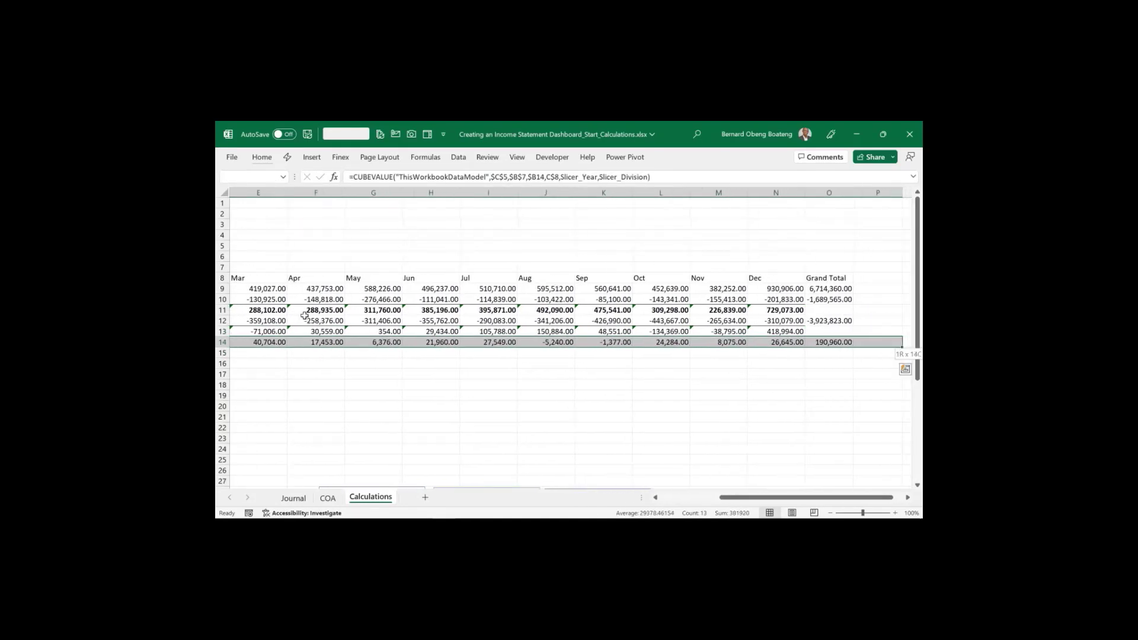
key(Down)
key(Down)
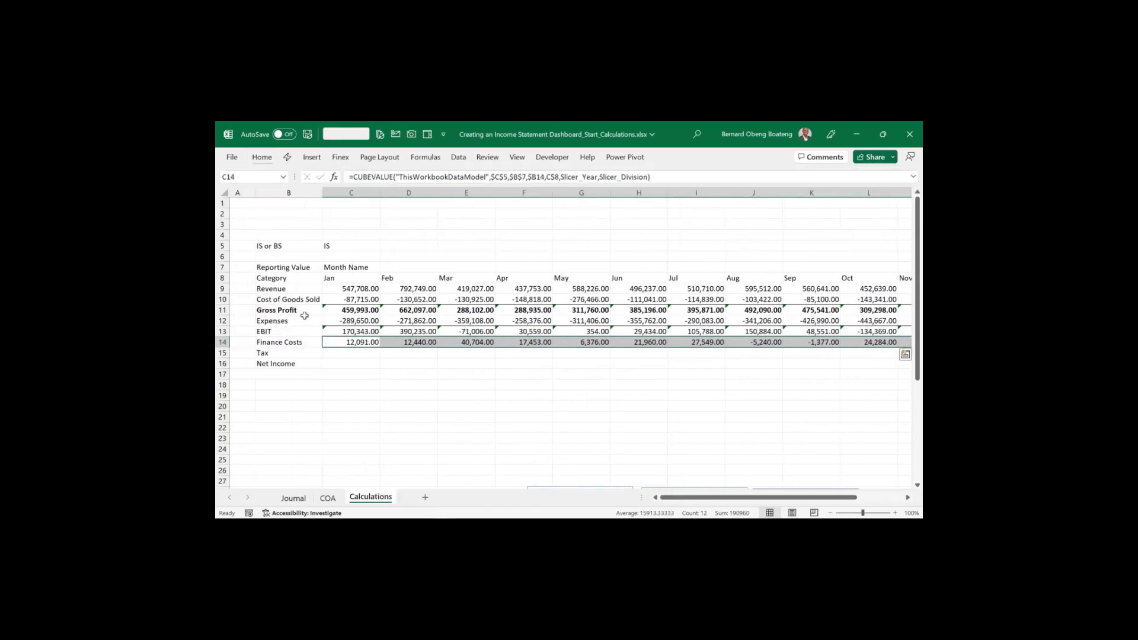
key(Up)
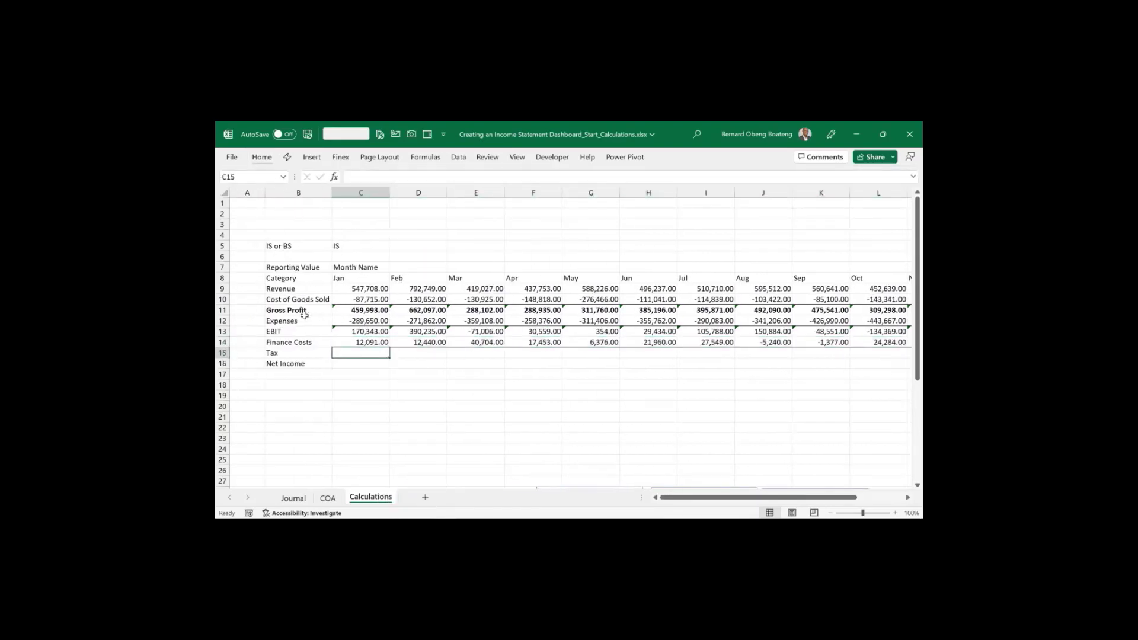
Insert a blank row above the Tax row
key(Left)
key(alt+h)
key(i)
key(r)
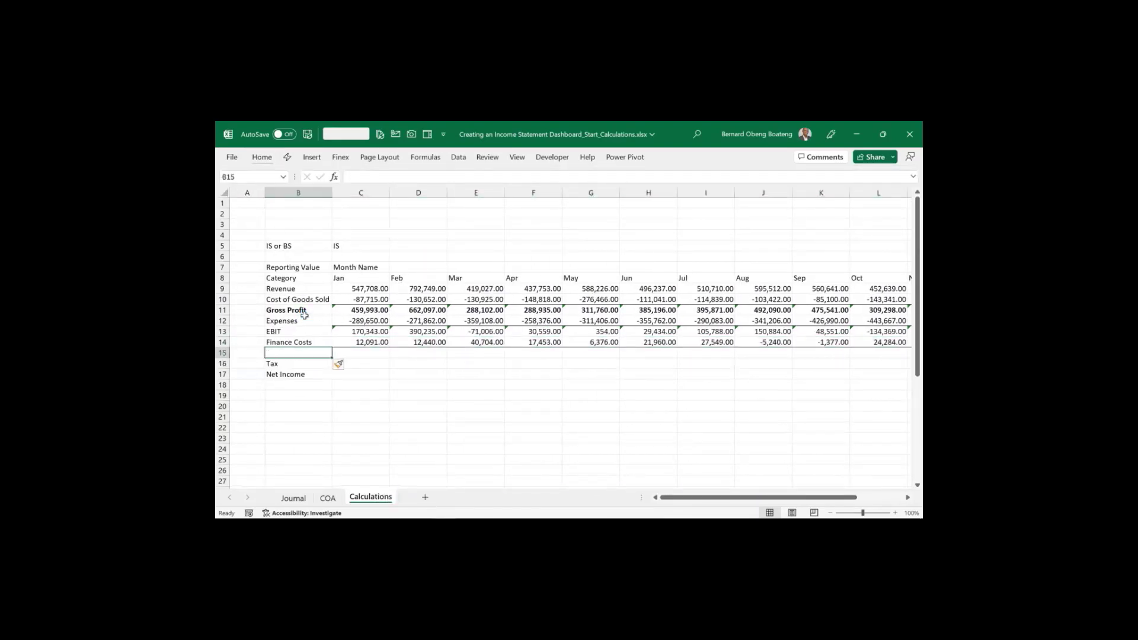
Label the blank row above Tax "Net Income before Tax" and fit column B's width to its contents
text(NEt)
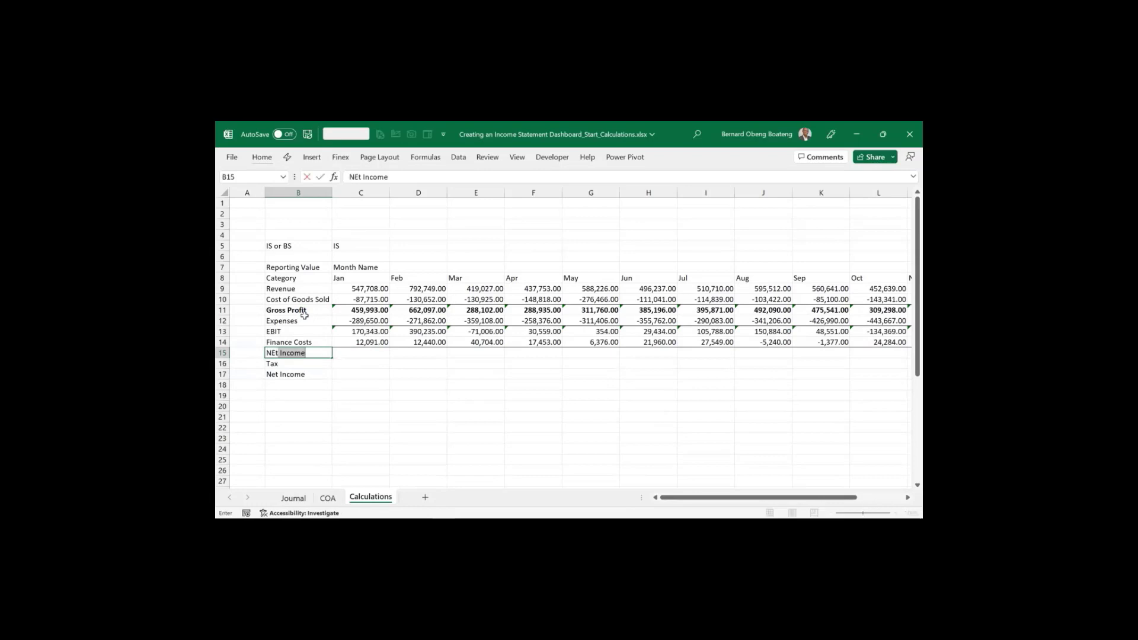
text(I)
key(BackSpace)
key(BackSpace)
key(BackSpace)
text(et)
key(Return)
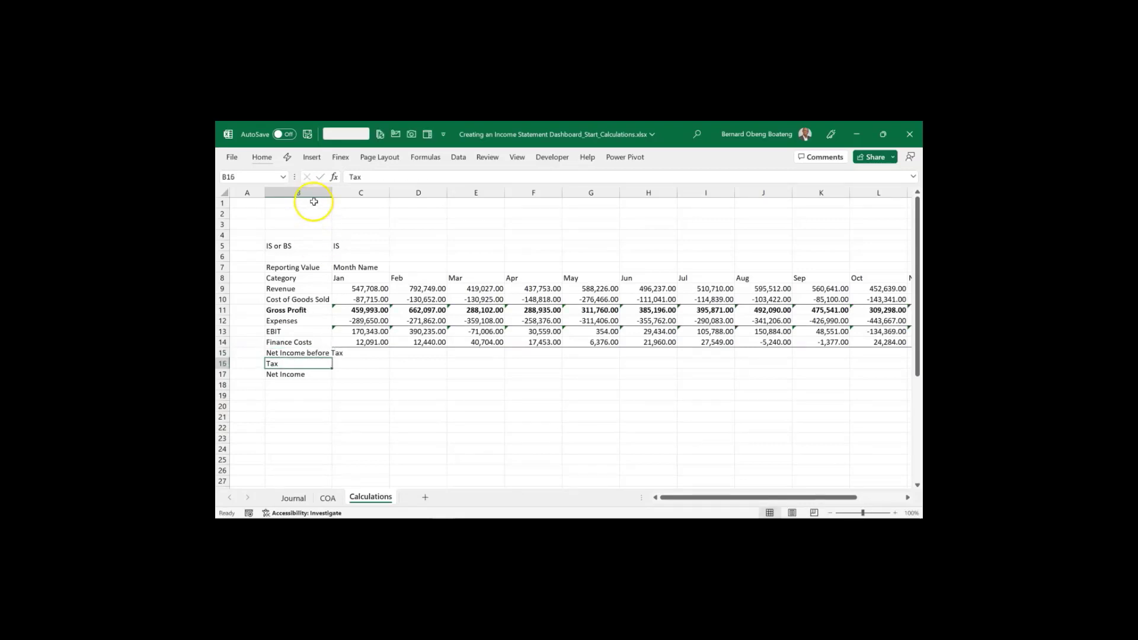
double_click(332, 191)
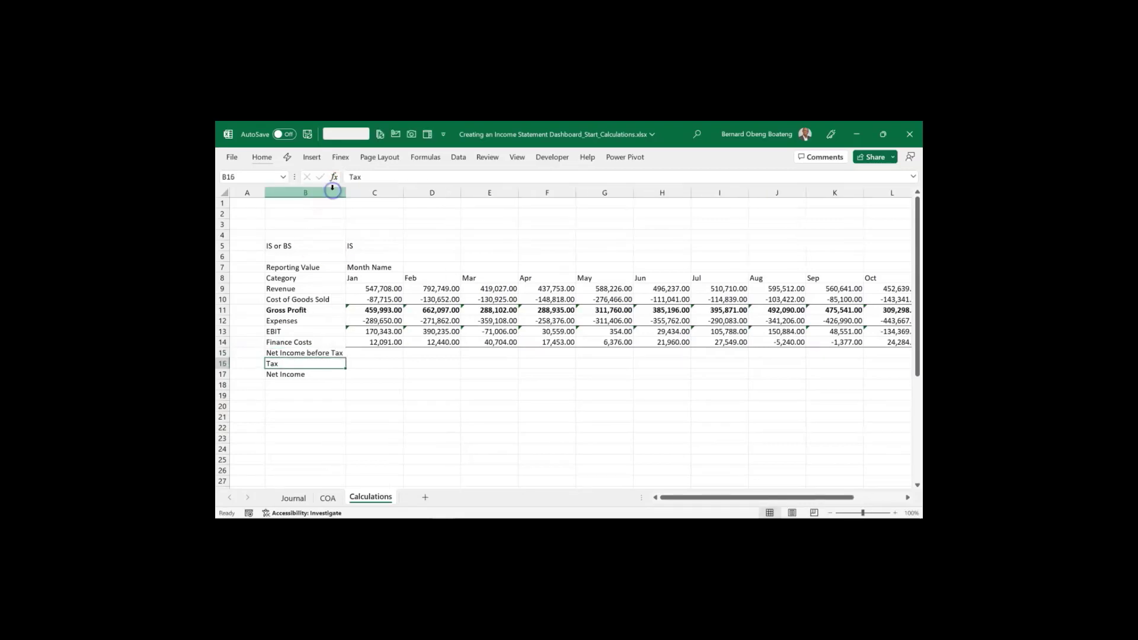
Fill the Net Income before Tax row from January to December with =SUM(C13:C14), adjusted for each month
click(365, 354)
key(shift+Right)
key(shift+Right)
key(shift+Right)
key(shift+Right)
key(shift+Right)
key(shift+Right)
key(shift+Right)
key(shift+Right)
key(shift+Right)
key(shift+Right)
key(shift+Right)
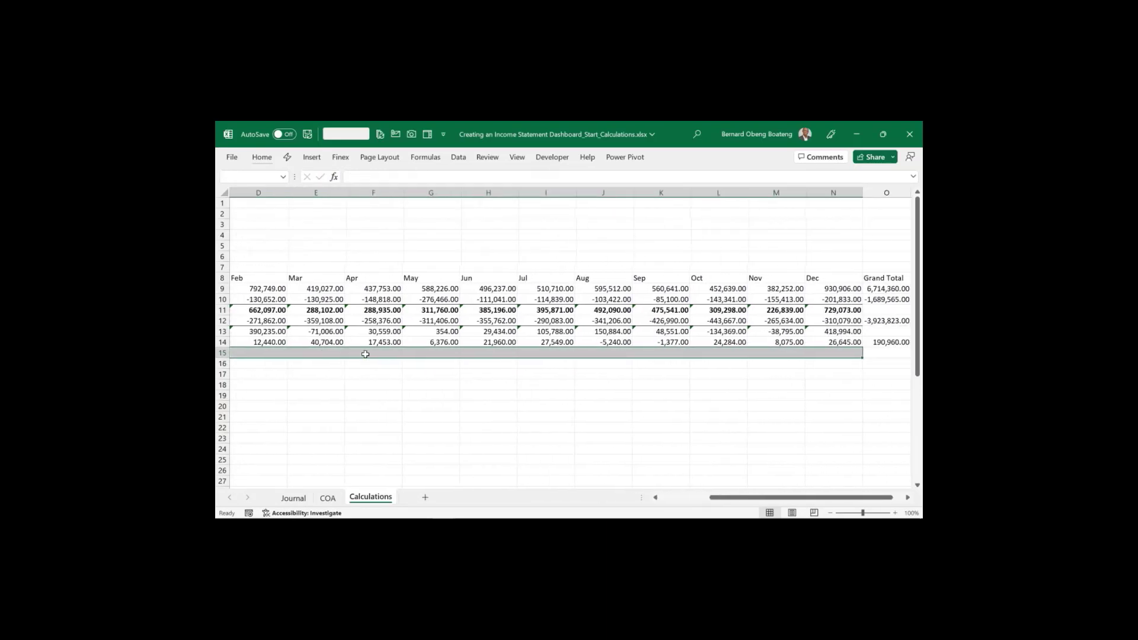
key(ctrl+BackSpace)
text(=SUM()
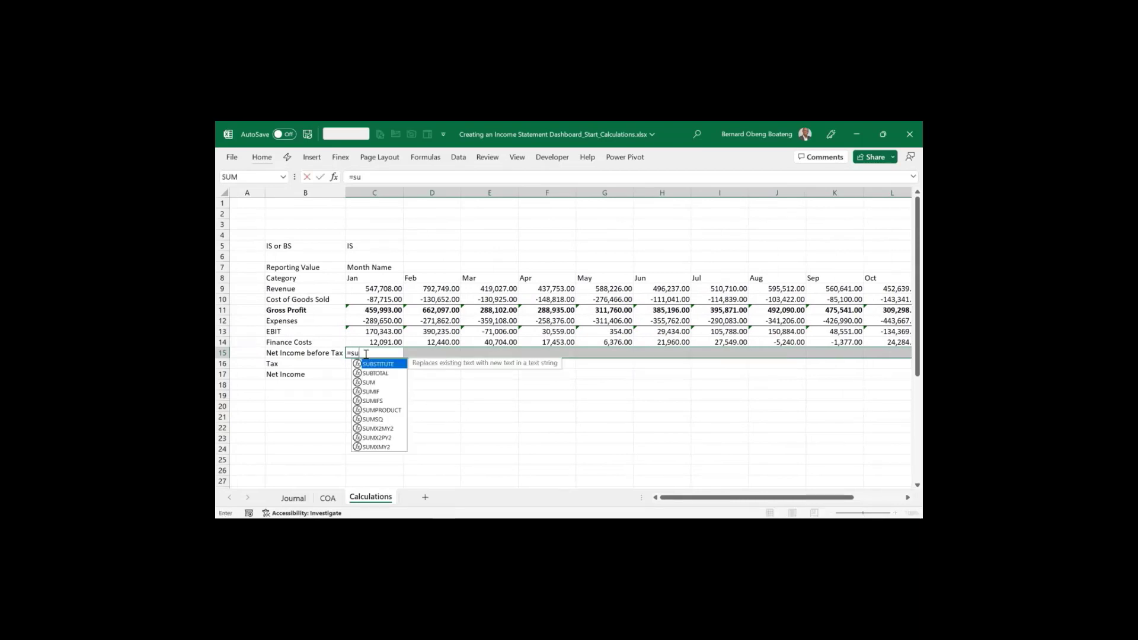
key(Up)
key(Up)
key(shift+Down)
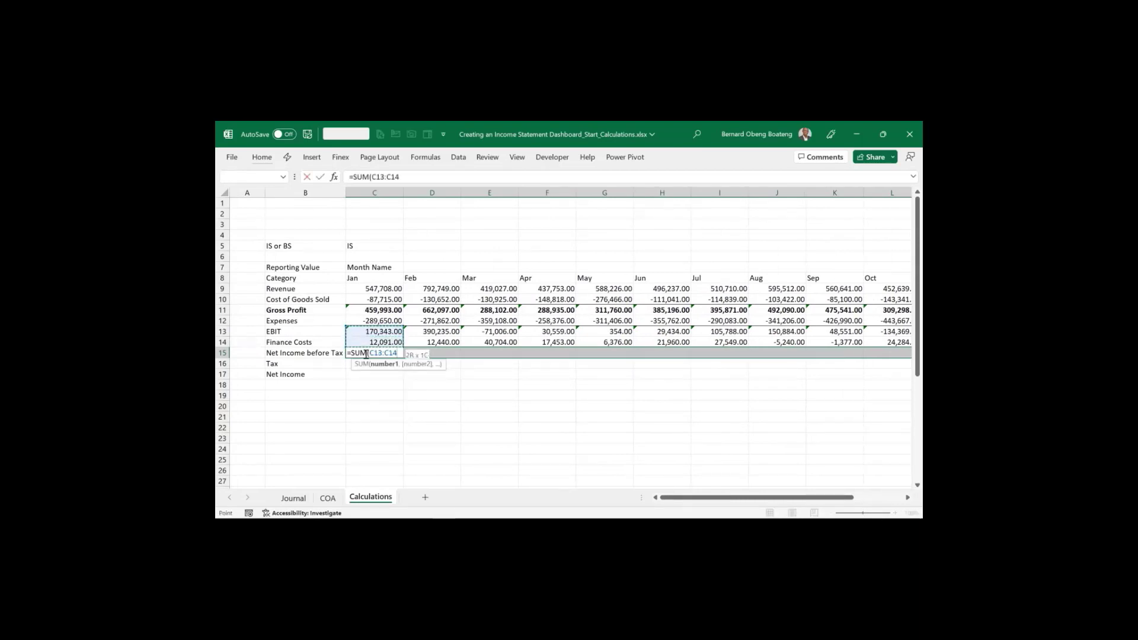
text())
key(ctrl+Return)
click(365, 354)
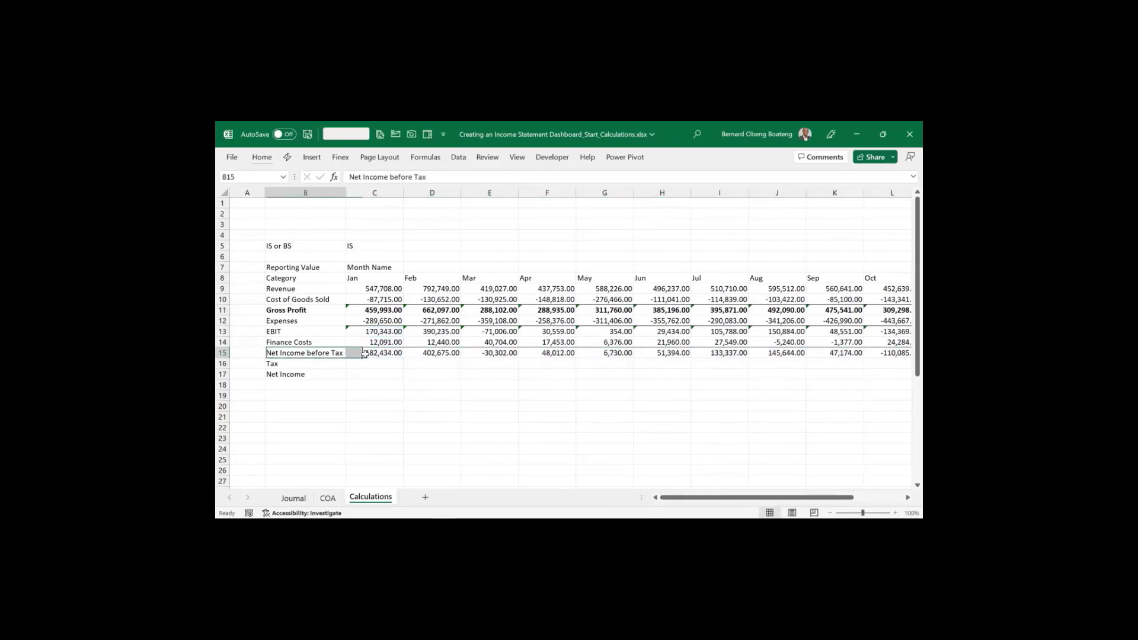
Review the Net Income before Tax values and formulas across the months
key(Right)
key(Right)
key(Right)
key(Right)
key(Right)
key(Right)
key(Right)
key(Right)
key(Right)
key(Right)
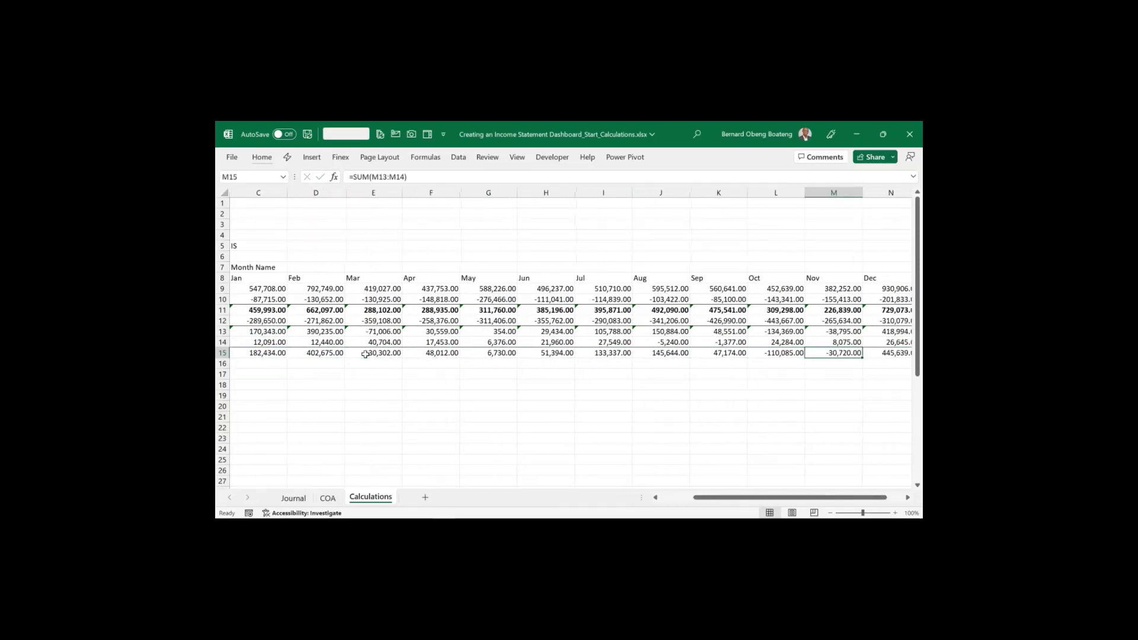
key(Left)
key(Left)
key(Left)
key(Left)
key(Left)
key(Left)
key(Left)
key(Left)
key(Left)
key(Left)
key(Left)
key(Left)
click(365, 354)
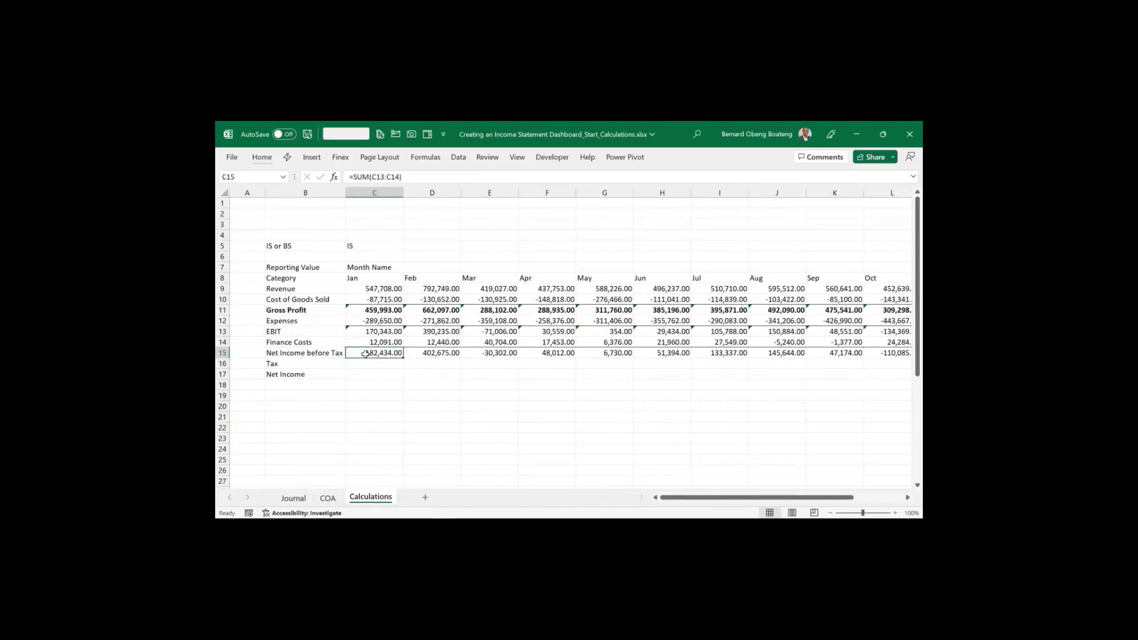
Enter the tax rate 25% in cell A16 beside the Tax label
key(Down)
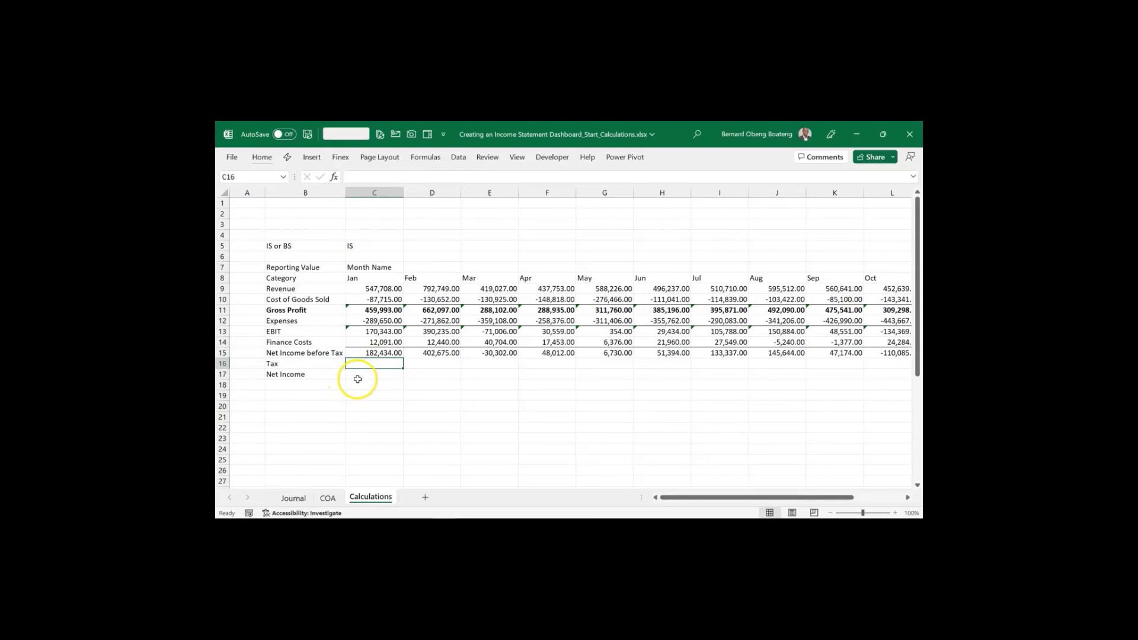
double_click(246, 363)
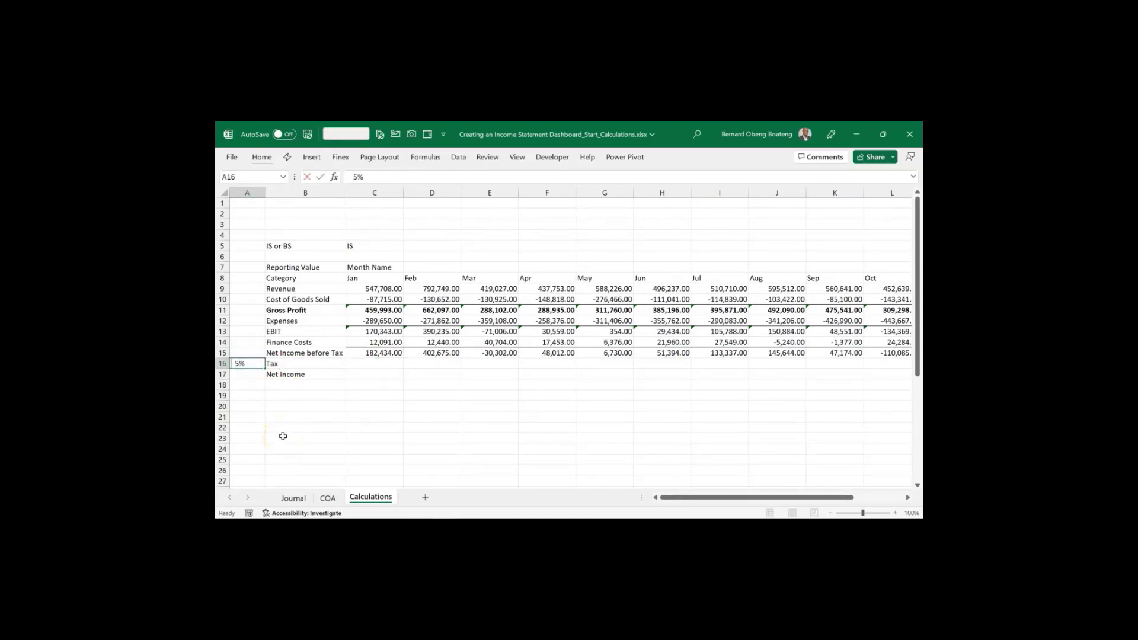
key(Home)
text(2)
key(Tab)
key(Tab)
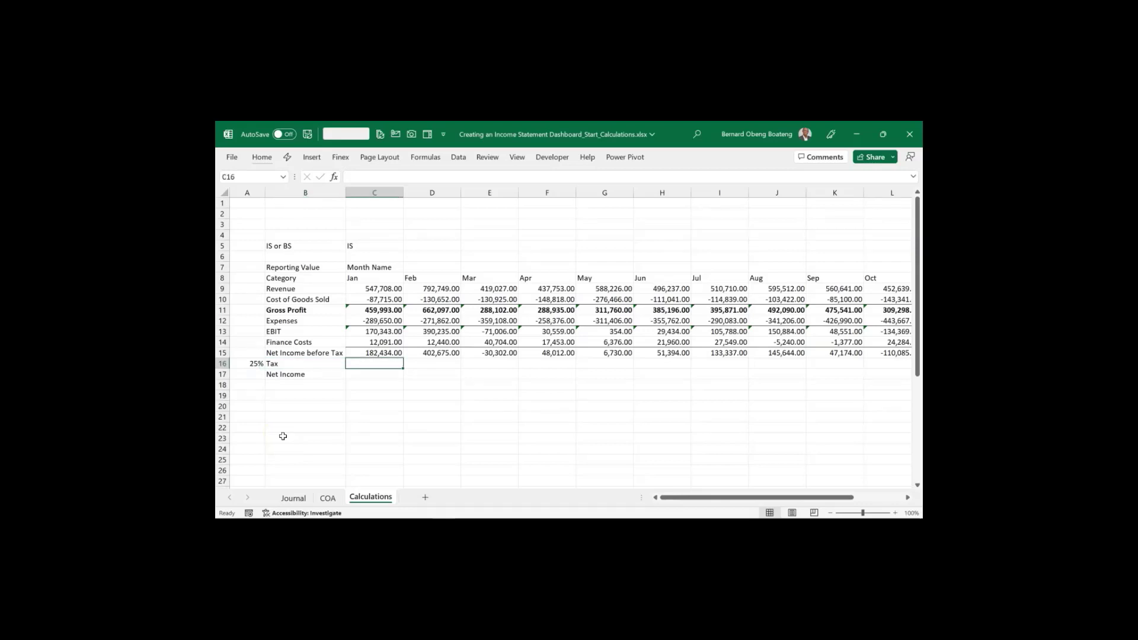
Calculate January's Tax in C16 with the formula =(C15>0)*C15*$A$16
text(=)
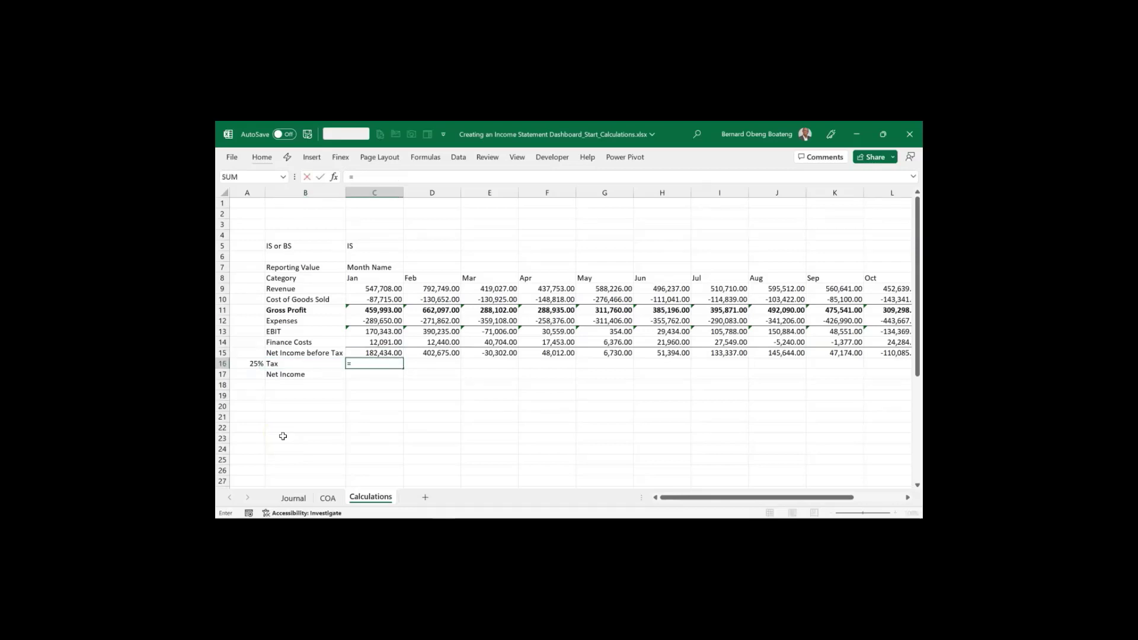
key(Up)
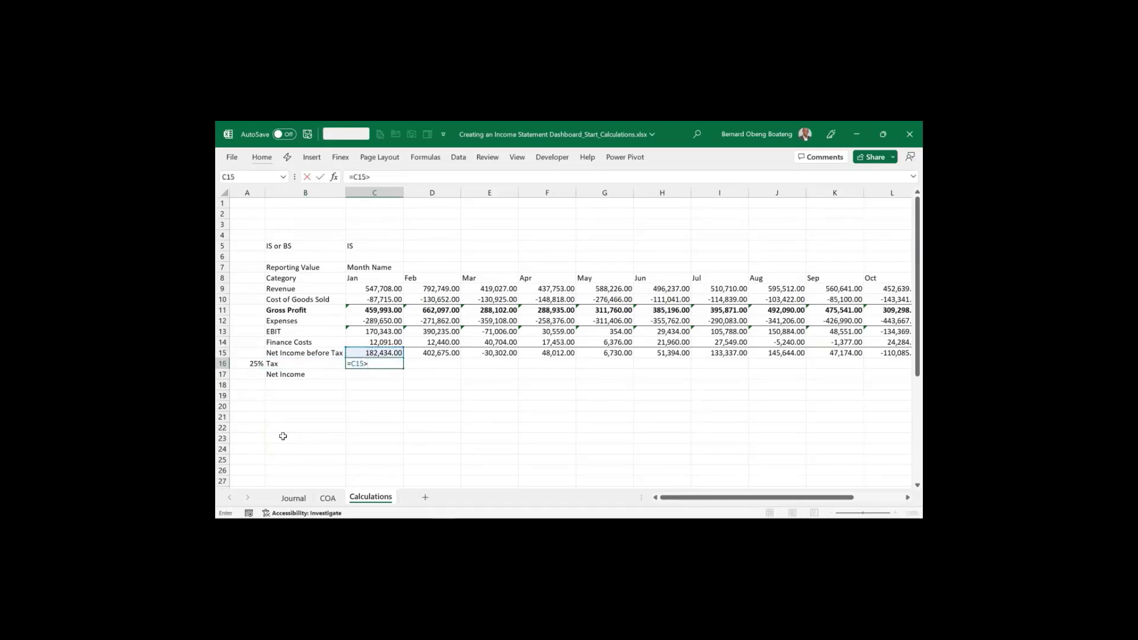
click(352, 363)
click(383, 363)
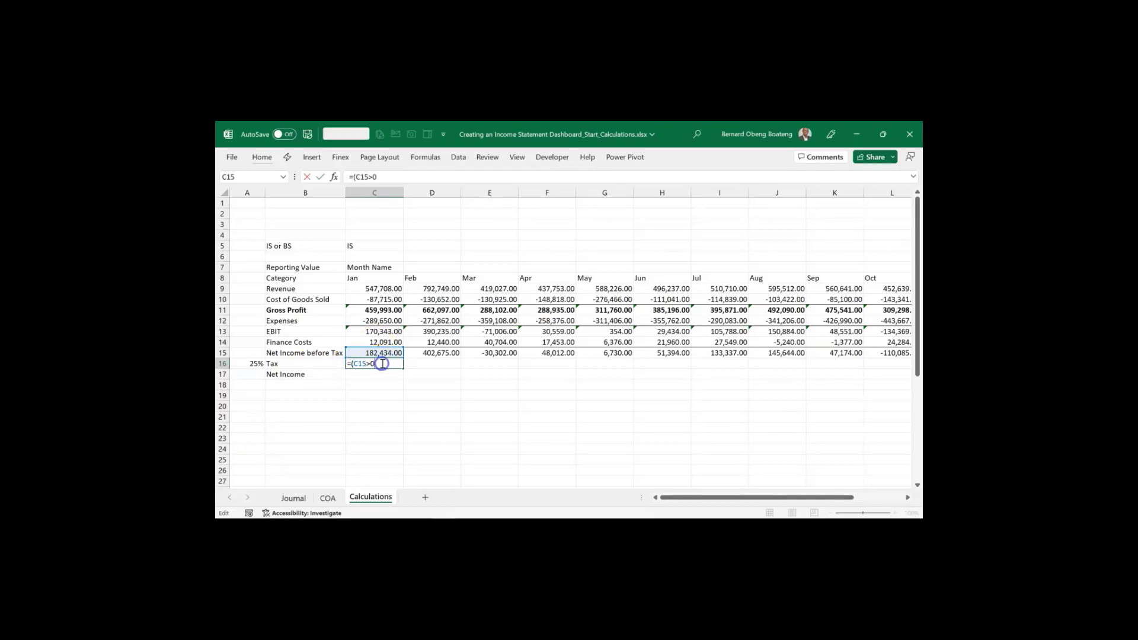
text()*)
click(382, 352)
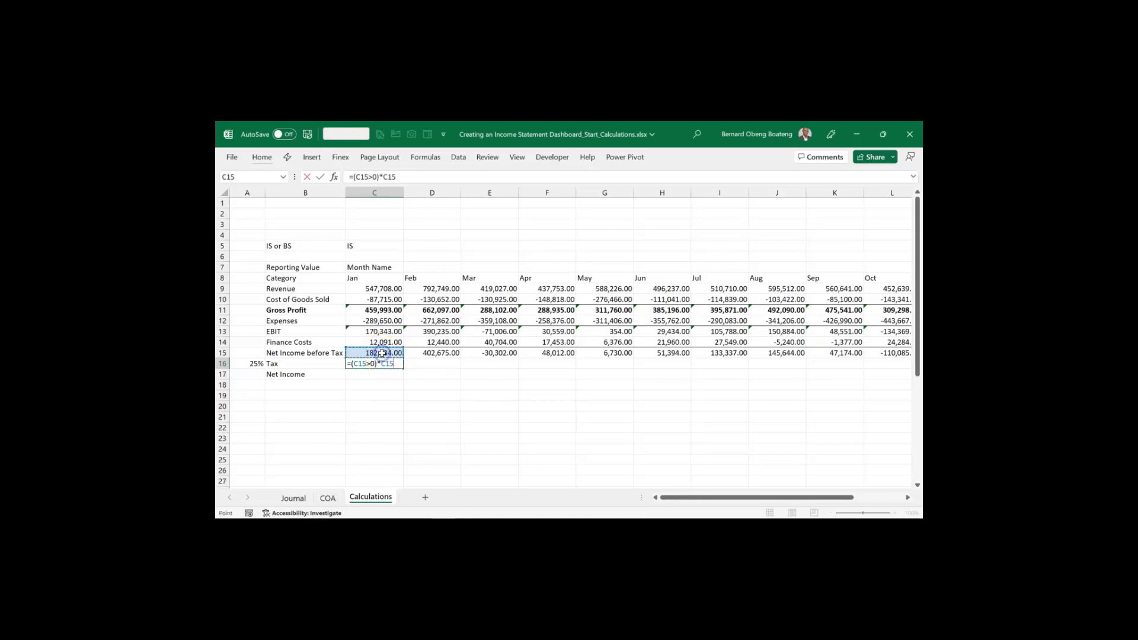
text(*)
click(256, 363)
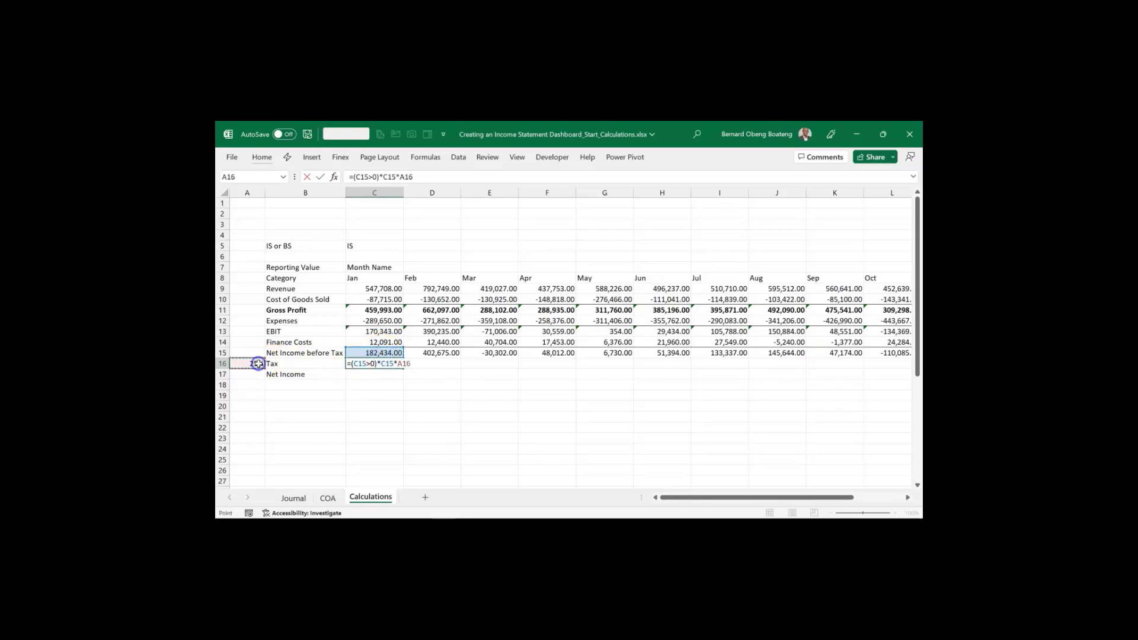
key(F4)
key(ctrl+Return)
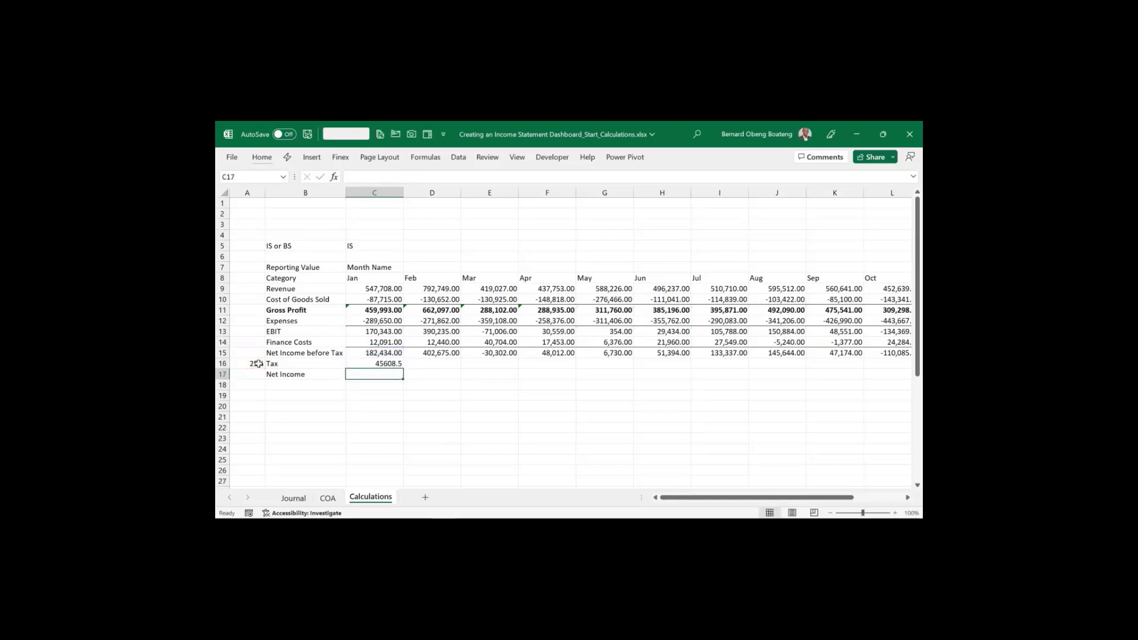
Copy January's Tax formula across to December, showing the values with thousands separators and two decimals
key(shift+Right)
key(shift+Right)
key(shift+Right)
key(shift+Right)
key(shift+Right)
key(shift+Right)
key(shift+Right)
key(shift+Right)
key(shift+Right)
key(shift+Right)
key(shift+Right)
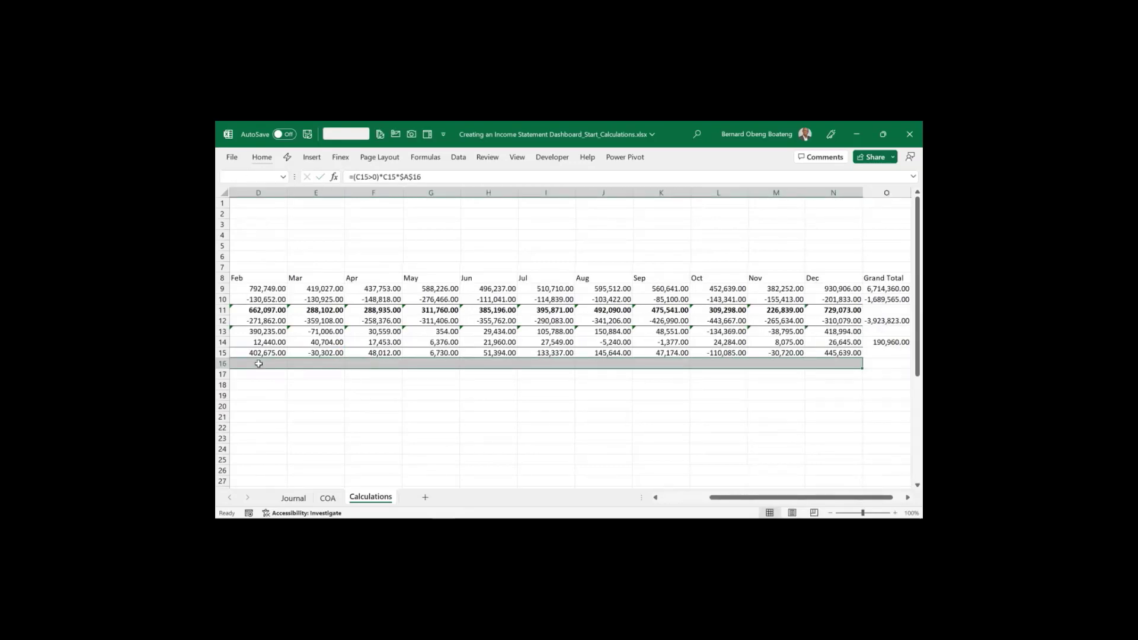
key(ctrl+r)
Review the Tax values across all months through December
key(Right)
key(Right)
key(Right)
key(Right)
key(Right)
key(Right)
key(Right)
key(Right)
key(Right)
key(Right)
key(Right)
key(Right)
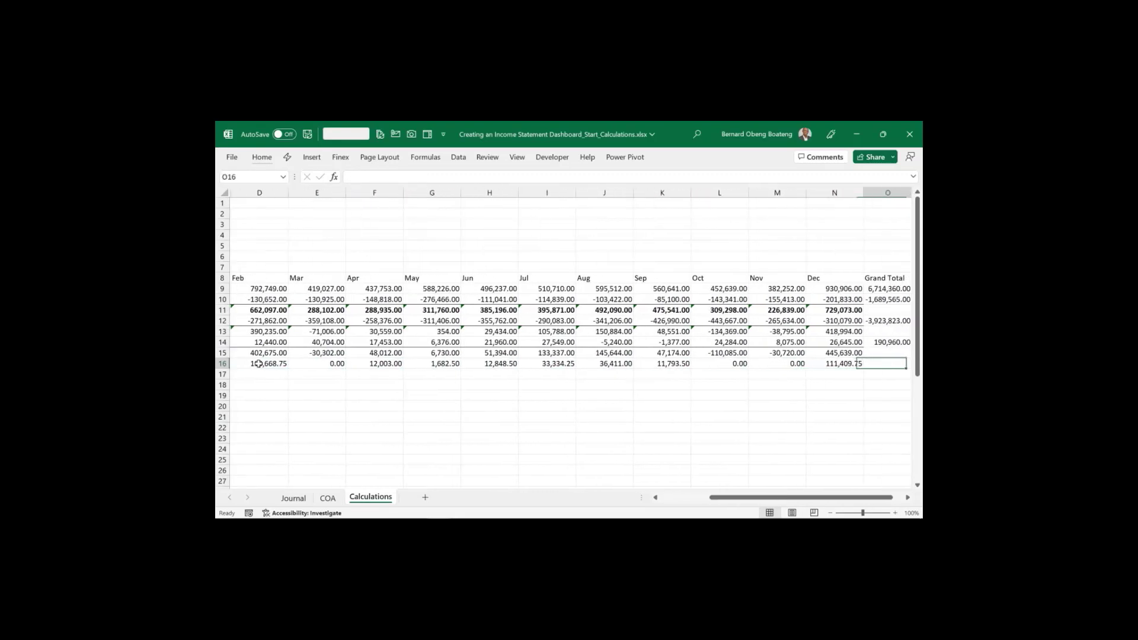
key(Left)
key(Left)
key(Home)
key(Right)
key(Right)
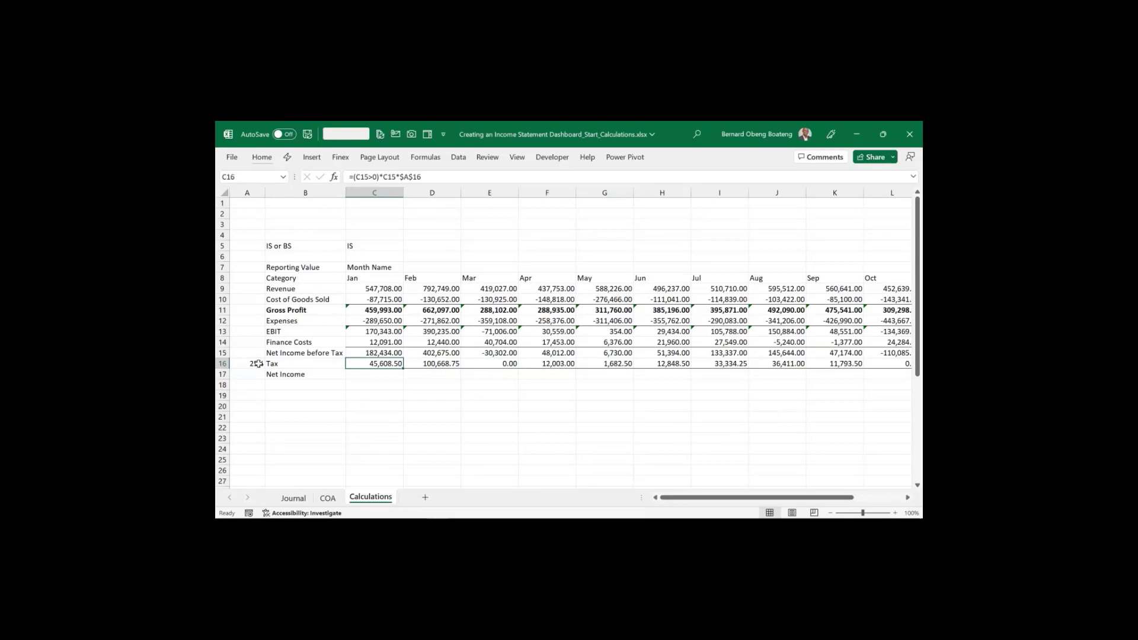
Make January's Tax formula negative so that it reads =-(C15>0)*C15*$A$16
double_click(352, 365)
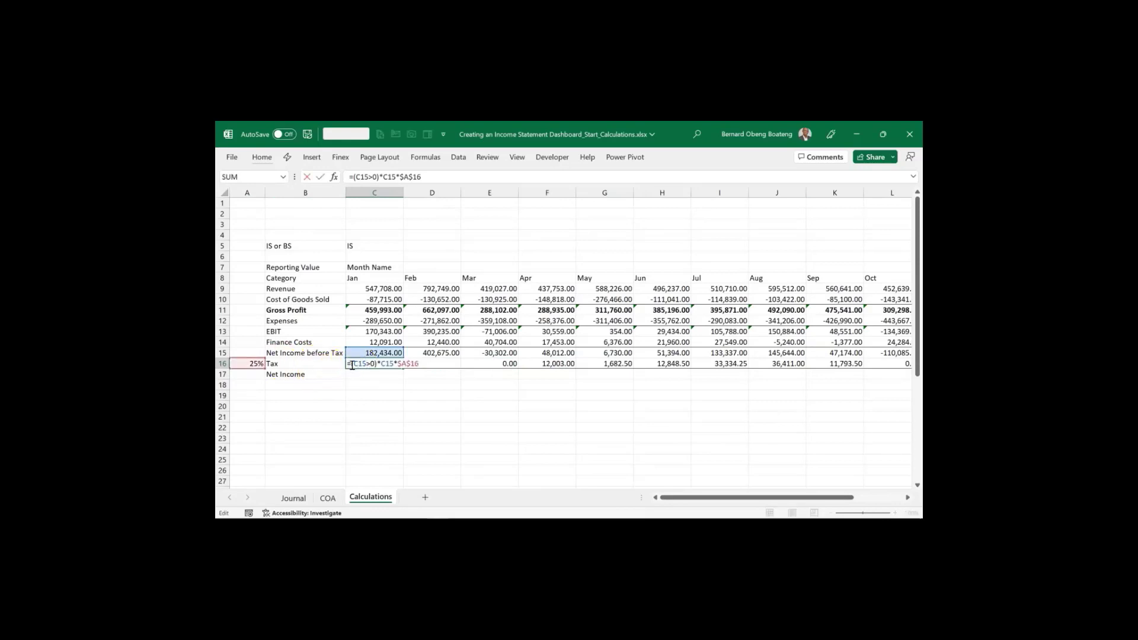
text(-)
key(ctrl+Return)
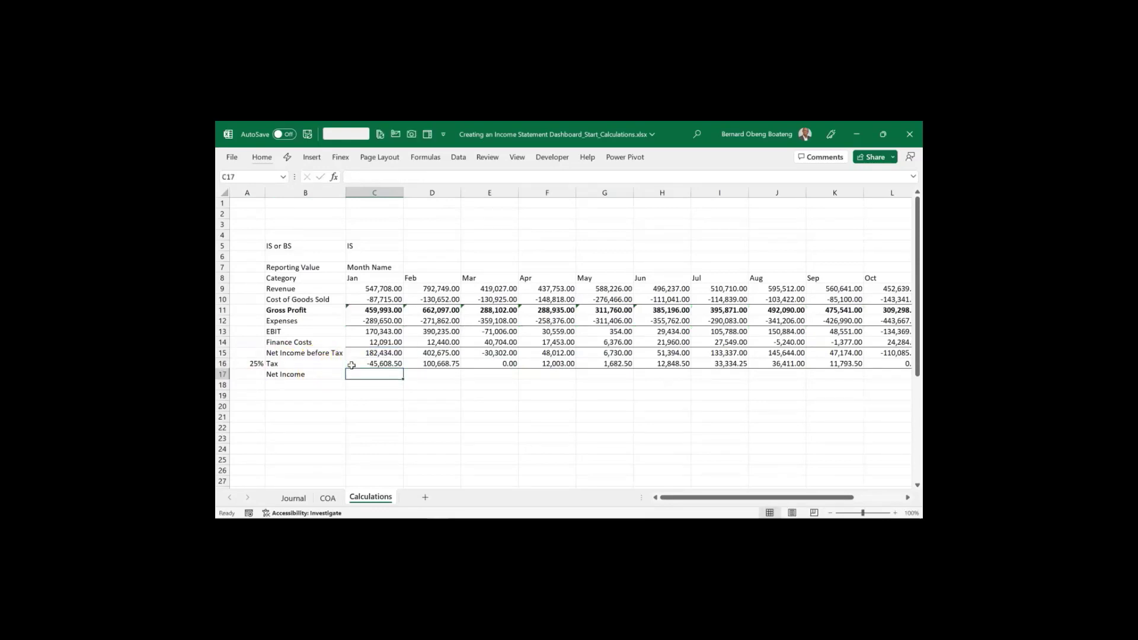
Copy the negated January Tax formula across the row to December
key(shift+Right)
key(shift+Right)
key(shift+Right)
key(shift+Right)
key(shift+Right)
key(shift+Right)
key(shift+Right)
key(shift+Right)
key(shift+Right)
key(shift+Right)
key(shift+Right)
key(shift+Right)
key(shift+Right)
key(shift+Right)
key(shift+Right)
key(shift+Left)
key(shift+Left)
key(shift+Left)
key(shift+Left)
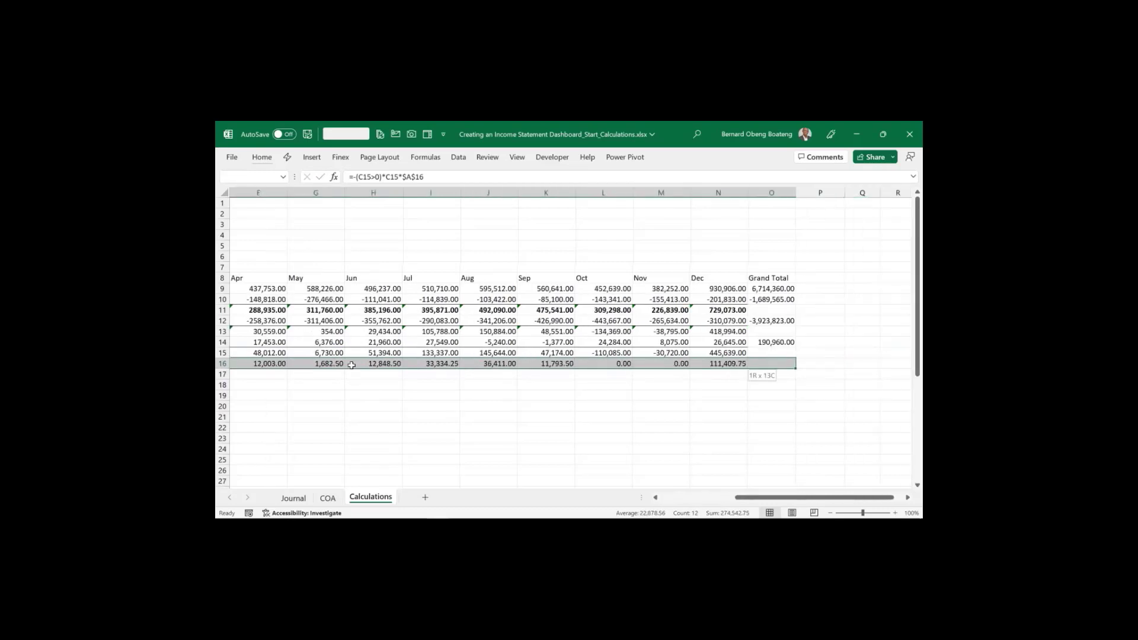
key(ctrl+r)
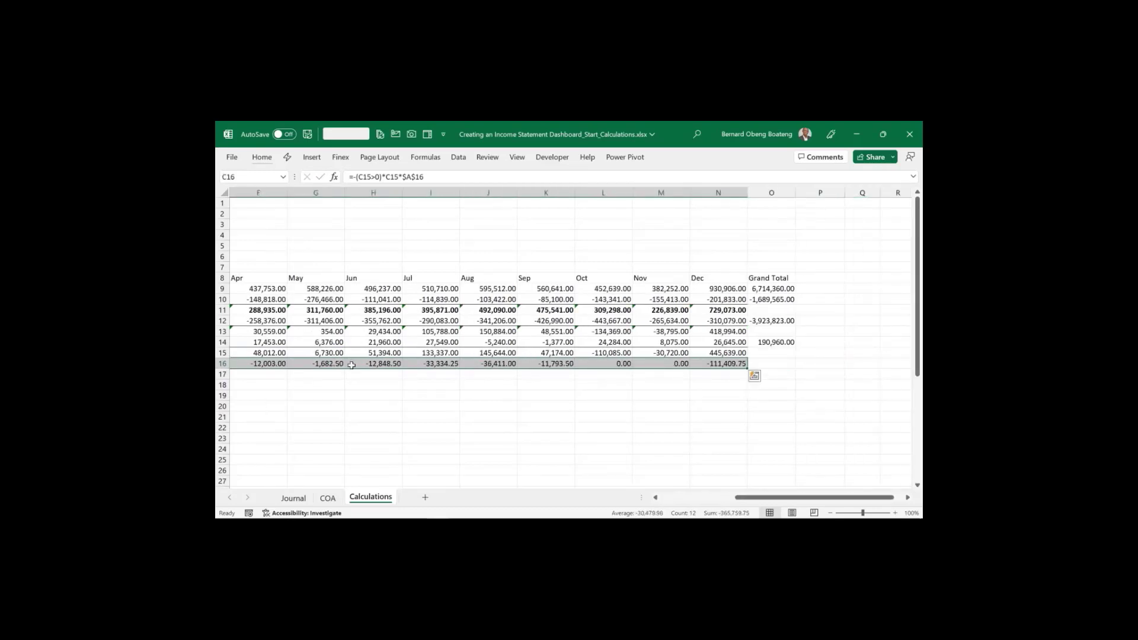
Fill the Net Income row from January to December with the formula =SUM(C15:C16), adding Net Income before Tax and Tax
key(Down)
key(shift+Right)
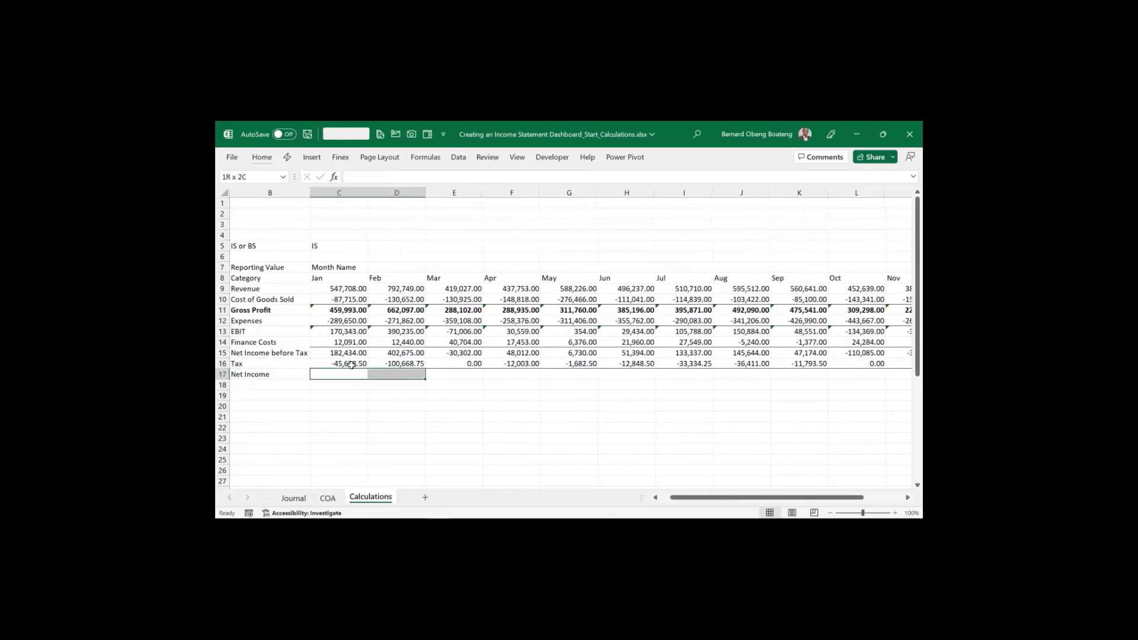
key(shift+Right)
key(shift+Right)
key(shift+Right)
key(shift+Right)
key(shift+Right)
key(shift+Right)
key(shift+Right)
key(shift+Right)
key(shift+Right)
key(shift+Right)
key(shift+Right)
key(shift+Right)
key(shift+Right)
key(shift+Right)
key(shift+Left)
key(shift+Left)
key(shift+Left)
key(shift+Left)
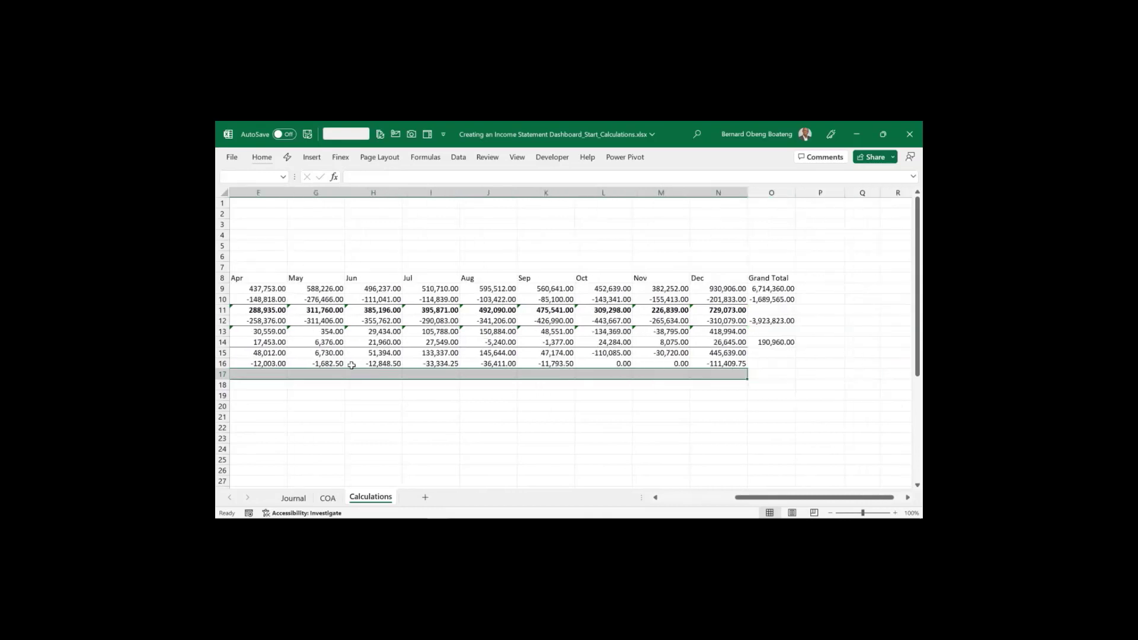
text(=)
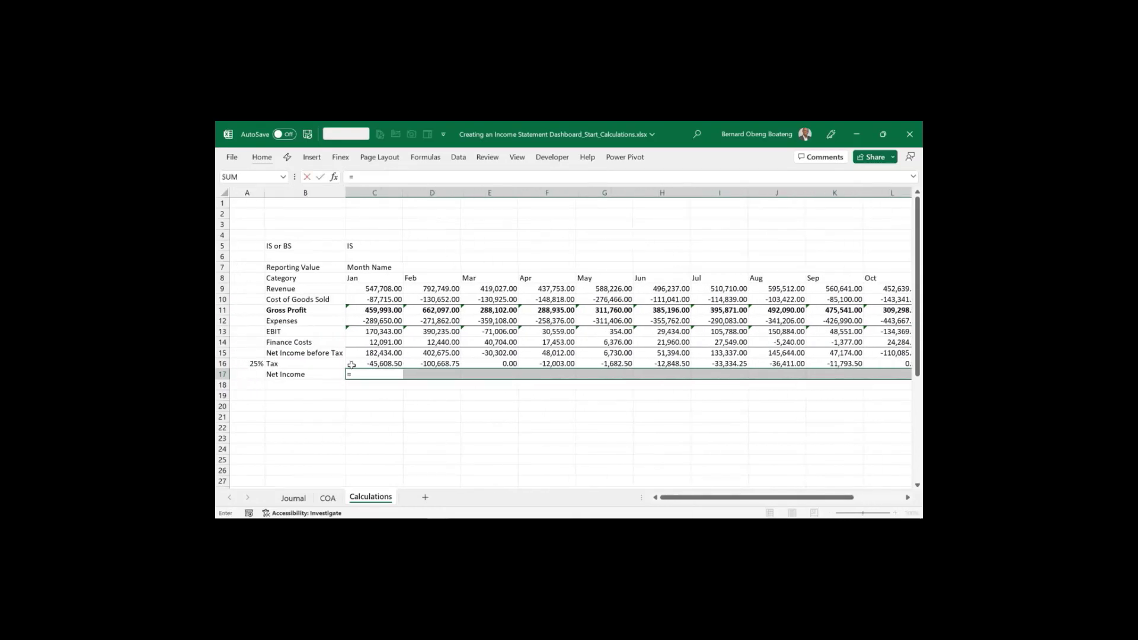
text(sum()
key(Up)
key(shift+Up)
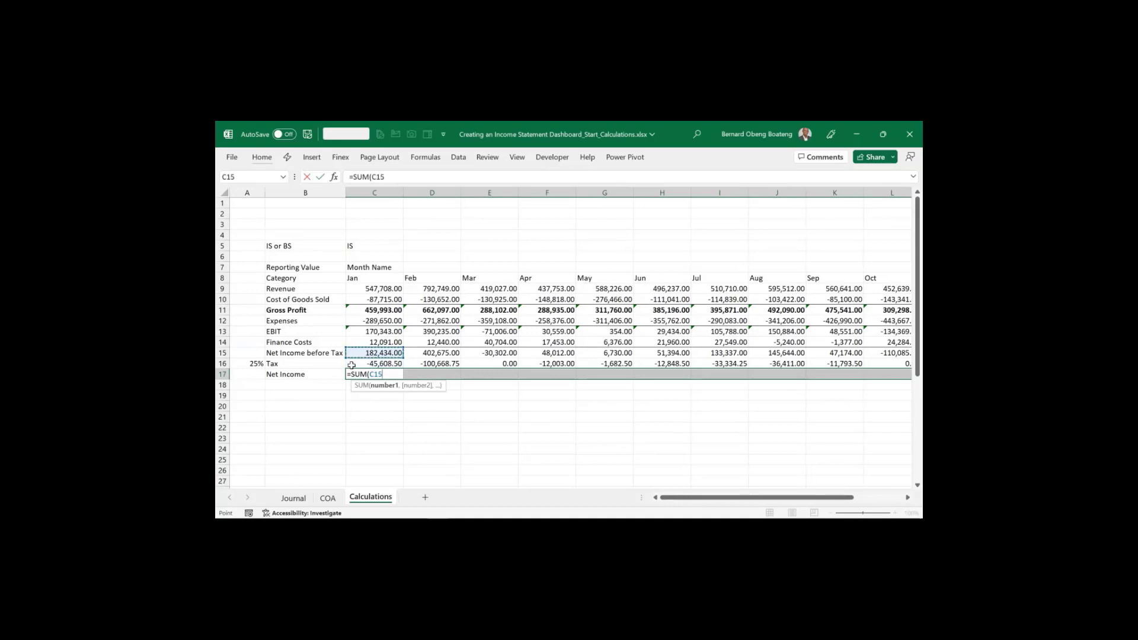
key(ctrl+Return)
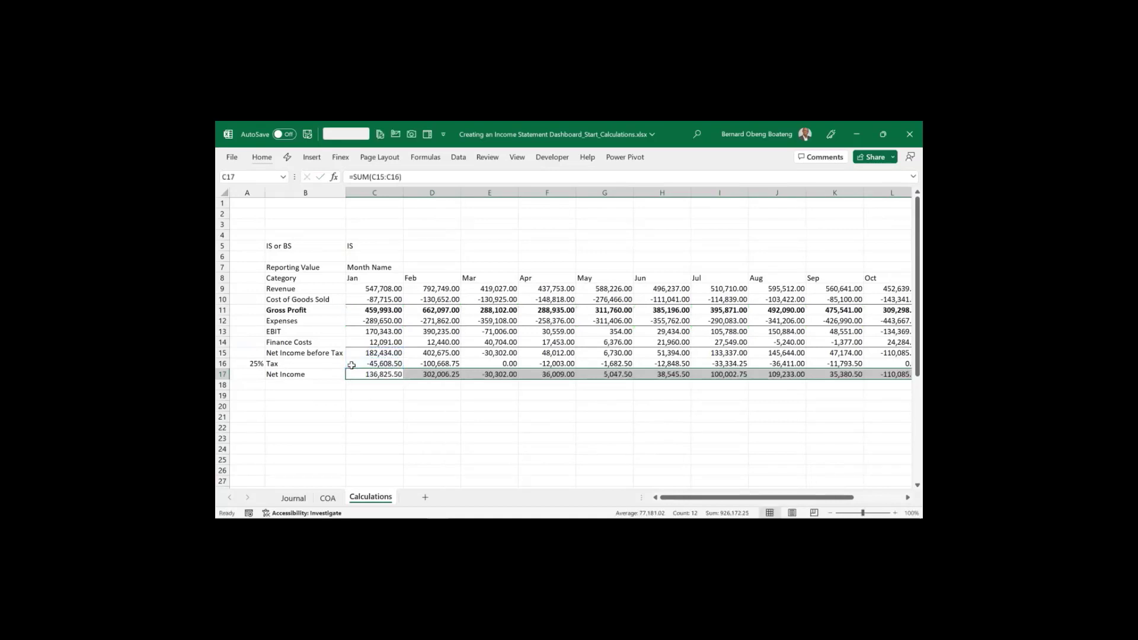
Review the Net Income values across all months through December
key(Right)
key(Right)
key(Right)
key(Right)
key(Right)
key(Right)
key(Right)
key(Right)
key(Right)
key(Right)
key(Right)
key(Right)
key(Right)
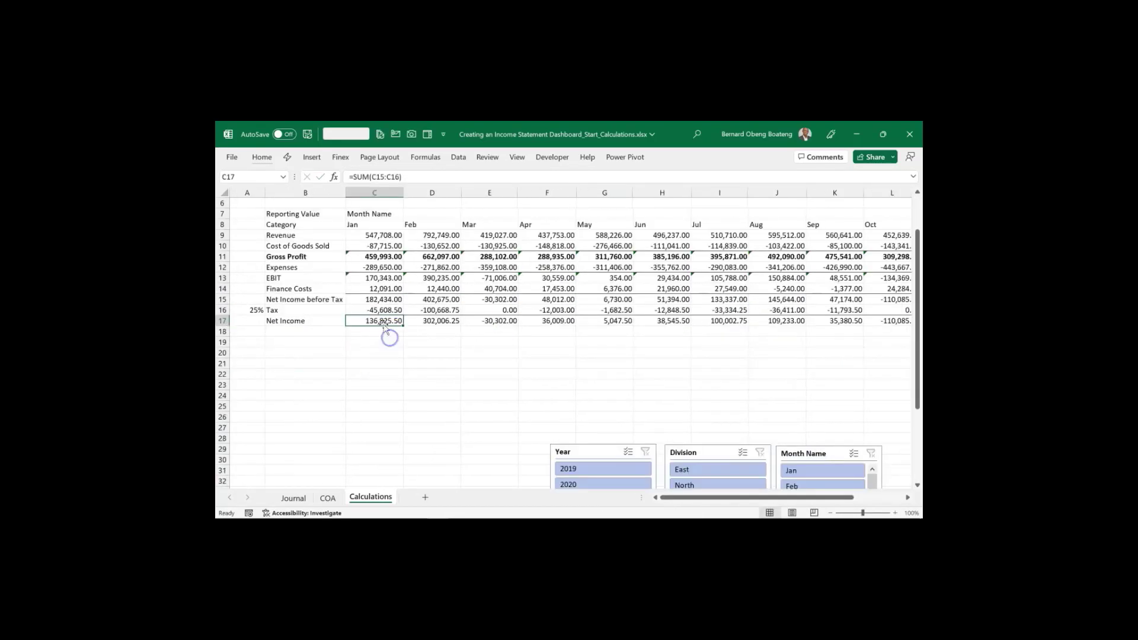
Make the Net Income values from January to December bold
key(ctrl+shift+Right)
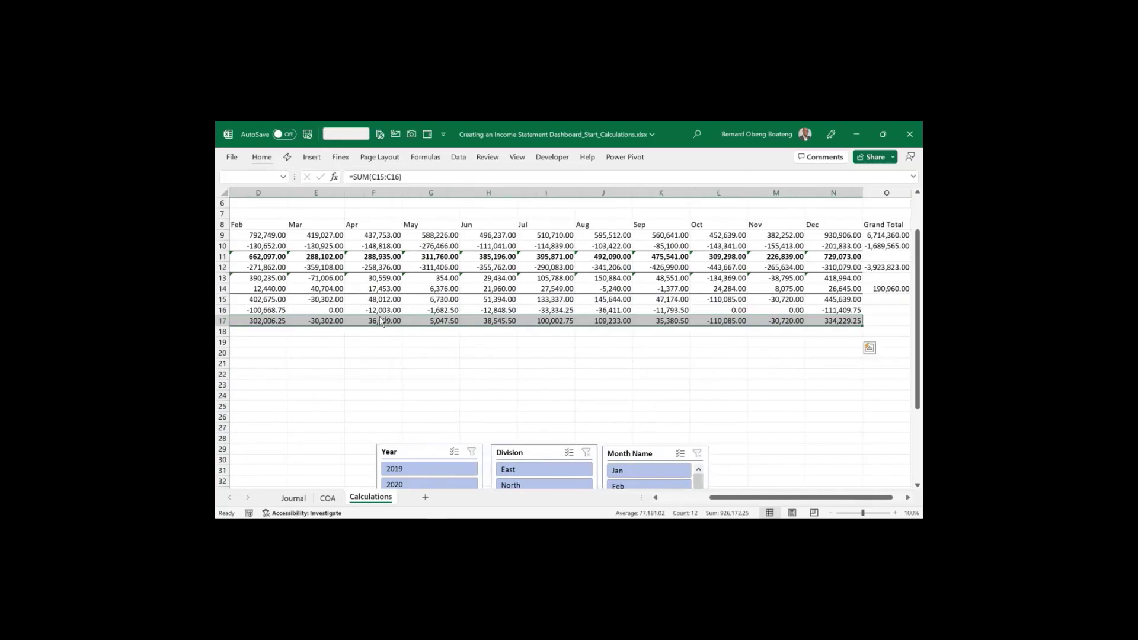
scroll(382, 322, left, 3)
key(Up)
key(Up)
key(Up)
key(Up)
key(Up)
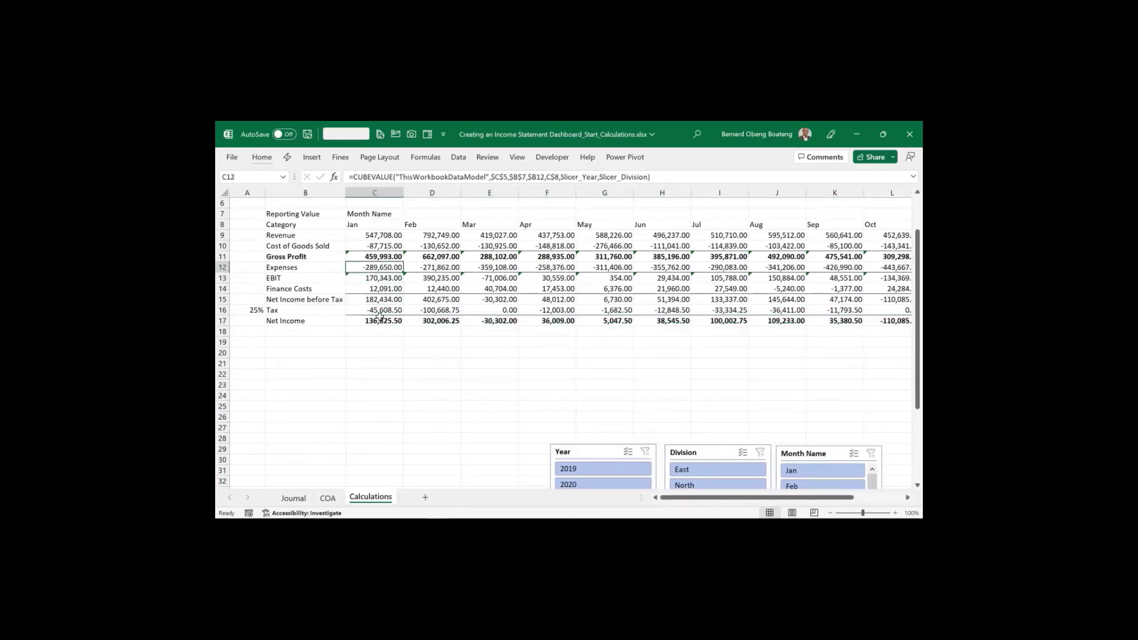
key(Up)
key(Up)
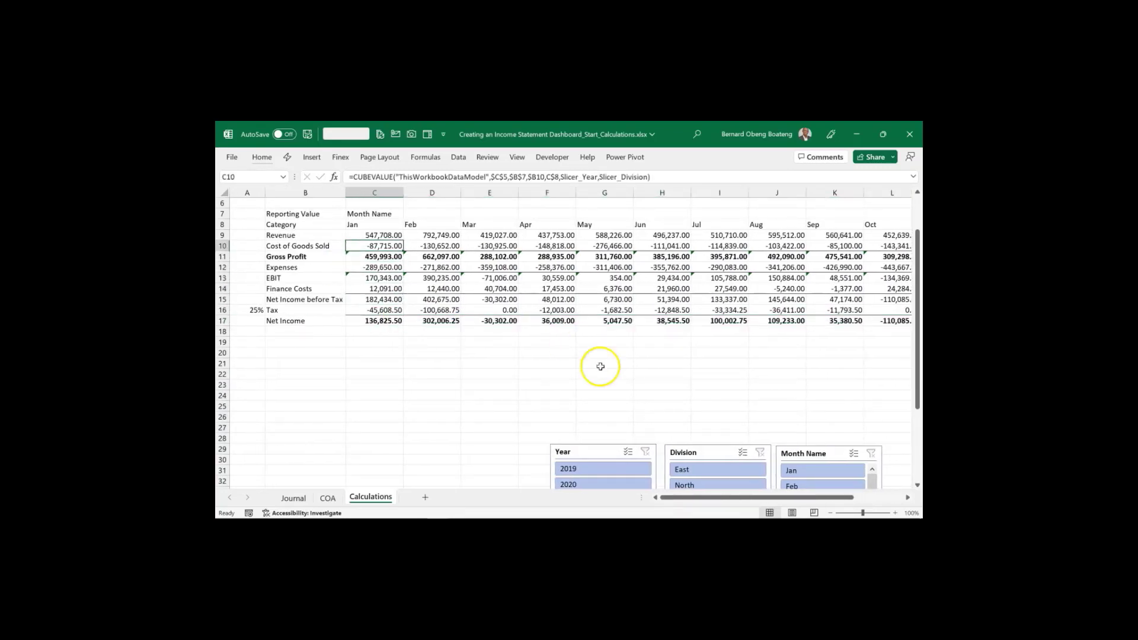
Test the statement by filtering the Year slicer to 2019 and to 2020, and clear the filter
click(640, 472)
click(634, 485)
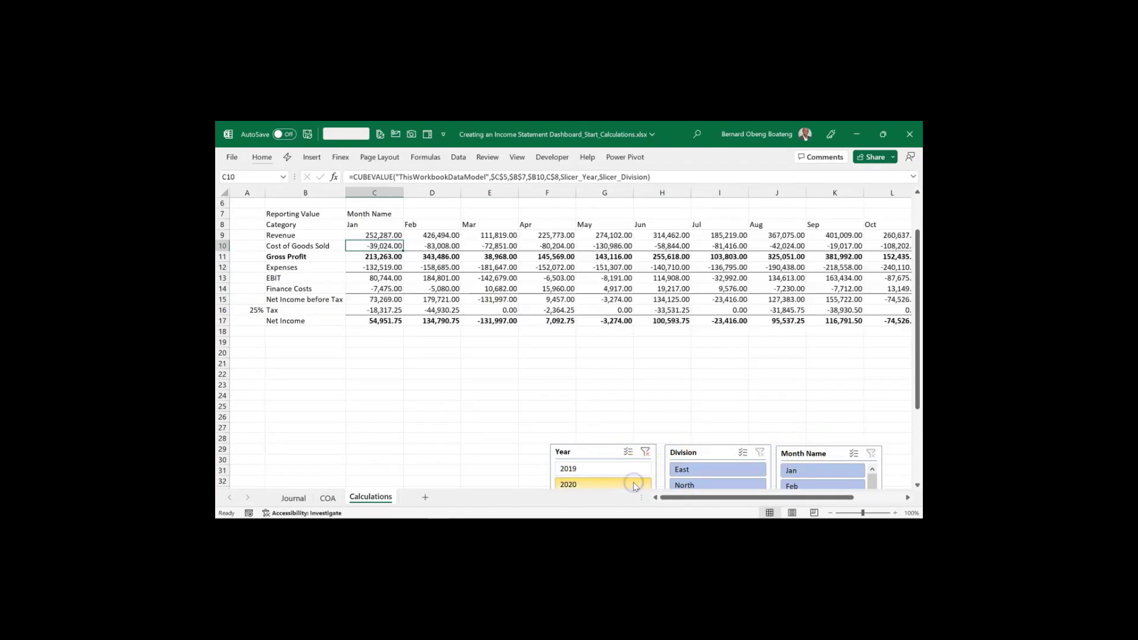
click(645, 452)
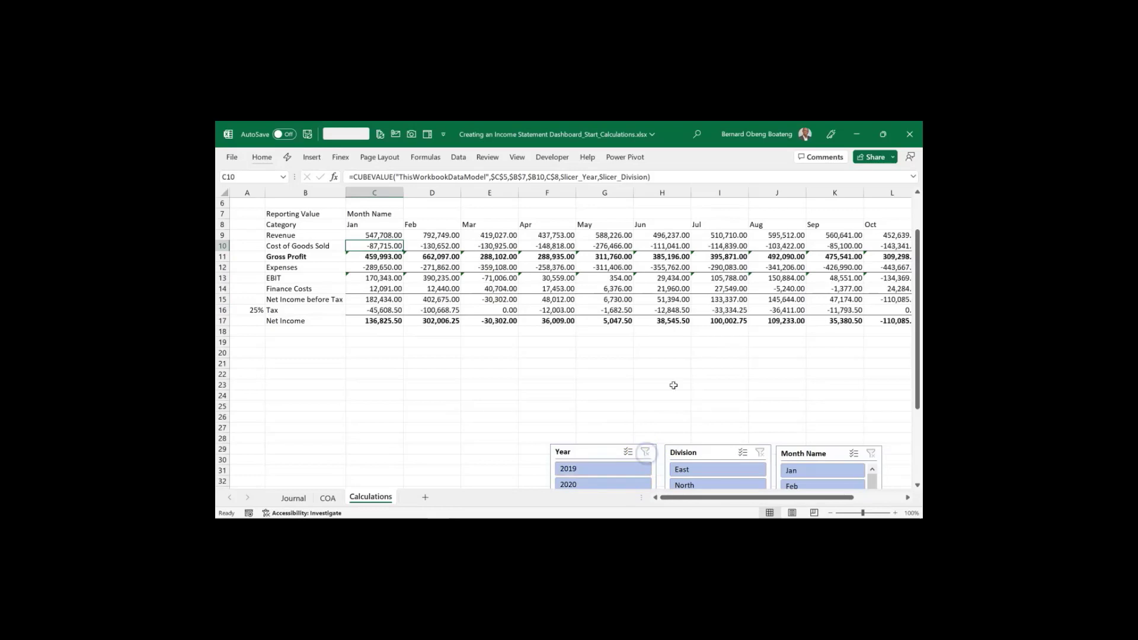
Delete the Grand Total heading and its values down to the Net Income row, O8:O17
click(709, 288)
key(Right)
key(Right)
key(Right)
key(Right)
key(Right)
key(Right)
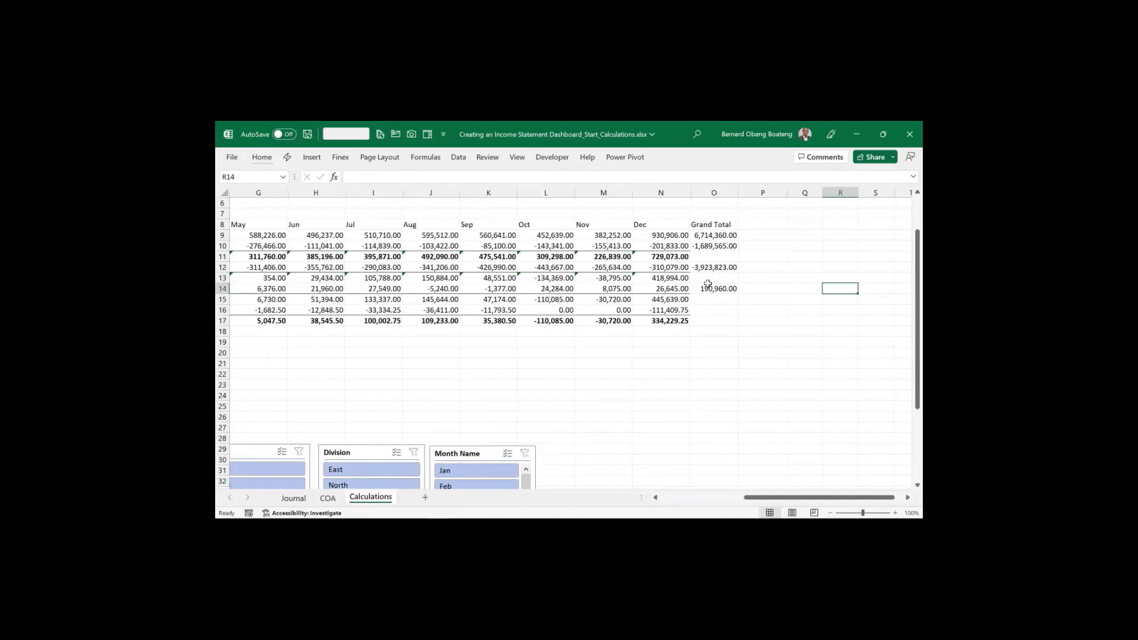
key(Up)
key(Up)
key(Up)
key(Up)
key(Up)
key(Up)
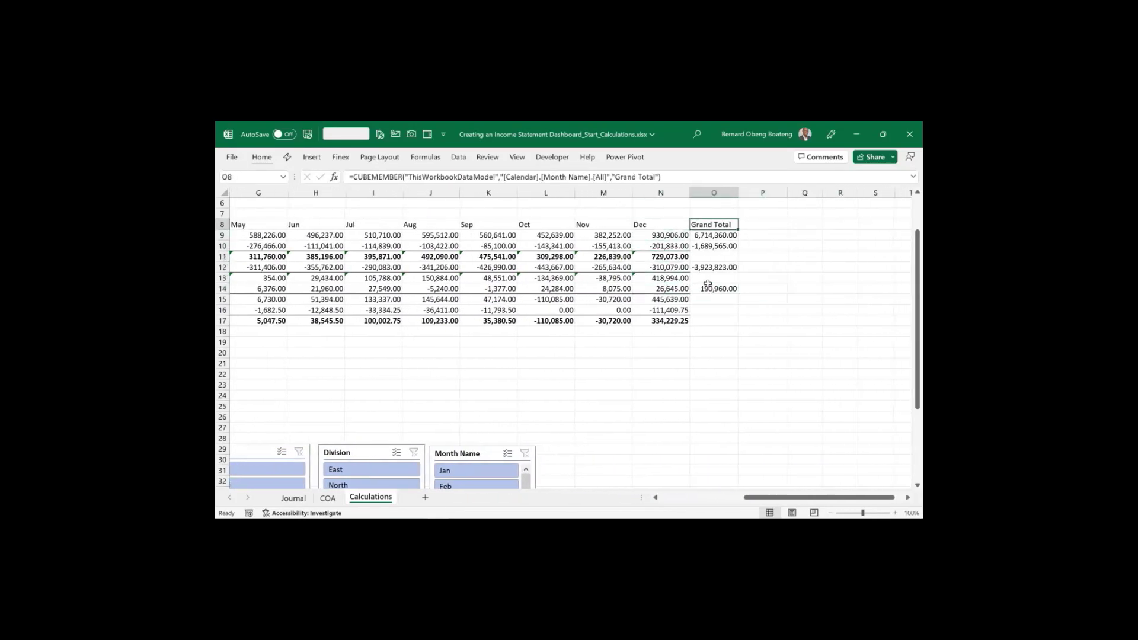
key(shift+Down)
key(shift+Down)
key(shift+Down)
key(shift+Down)
key(shift+Down)
key(shift+Down)
key(shift+Down)
key(shift+Down)
key(shift+Down)
key(Delete)
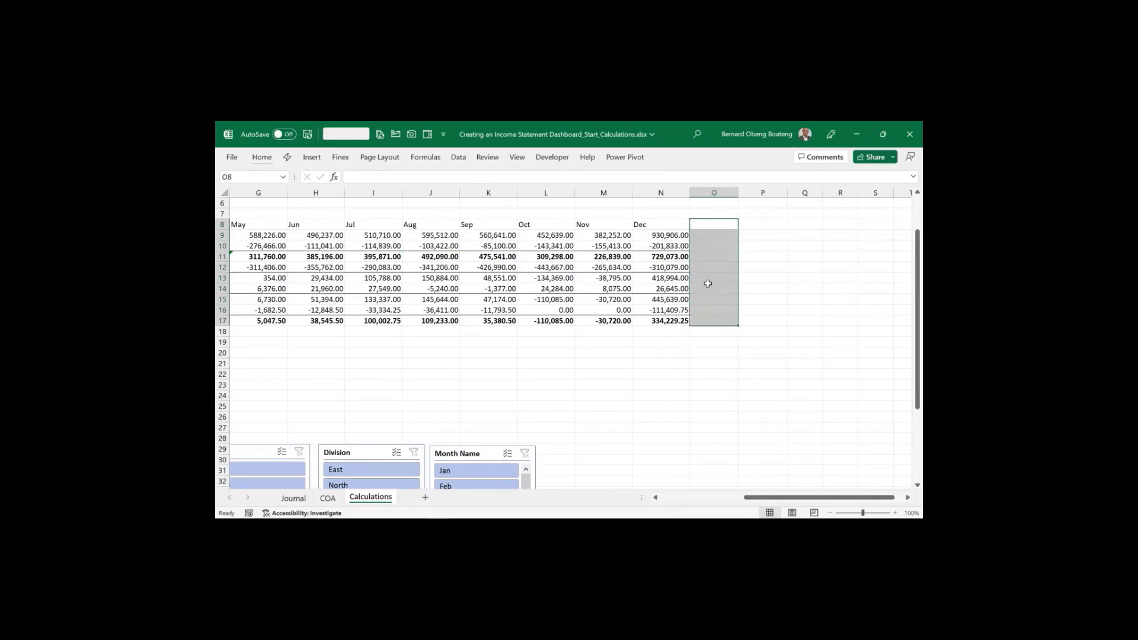
Enter the heading "Reporting Value" in O8 and widen columns O and P
key(Up)
key(Down)
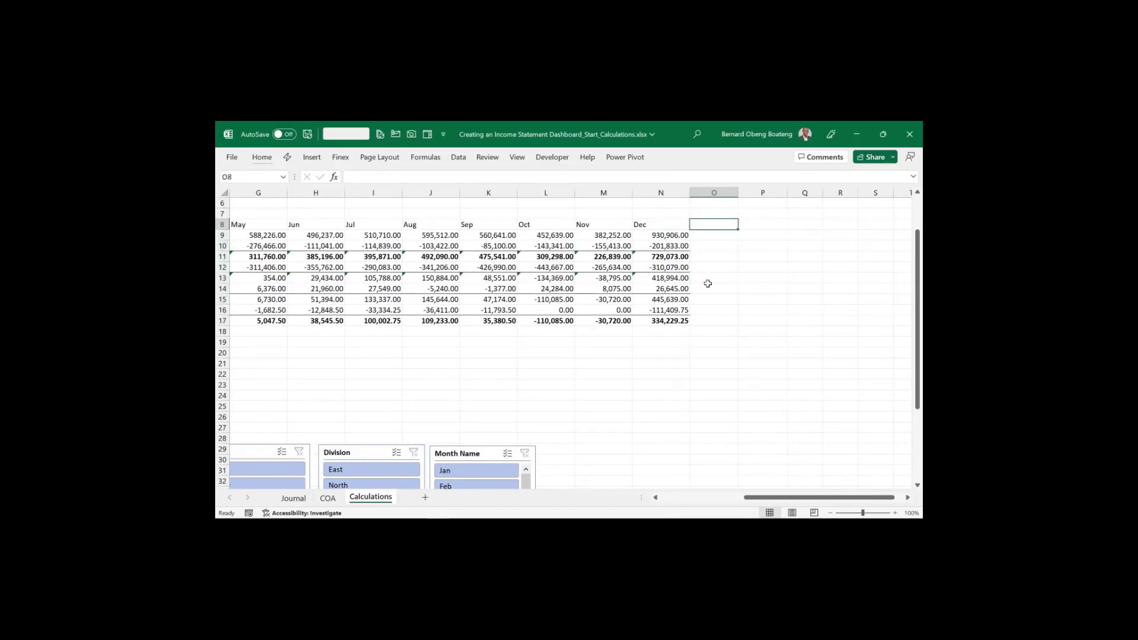
text(Reporting)
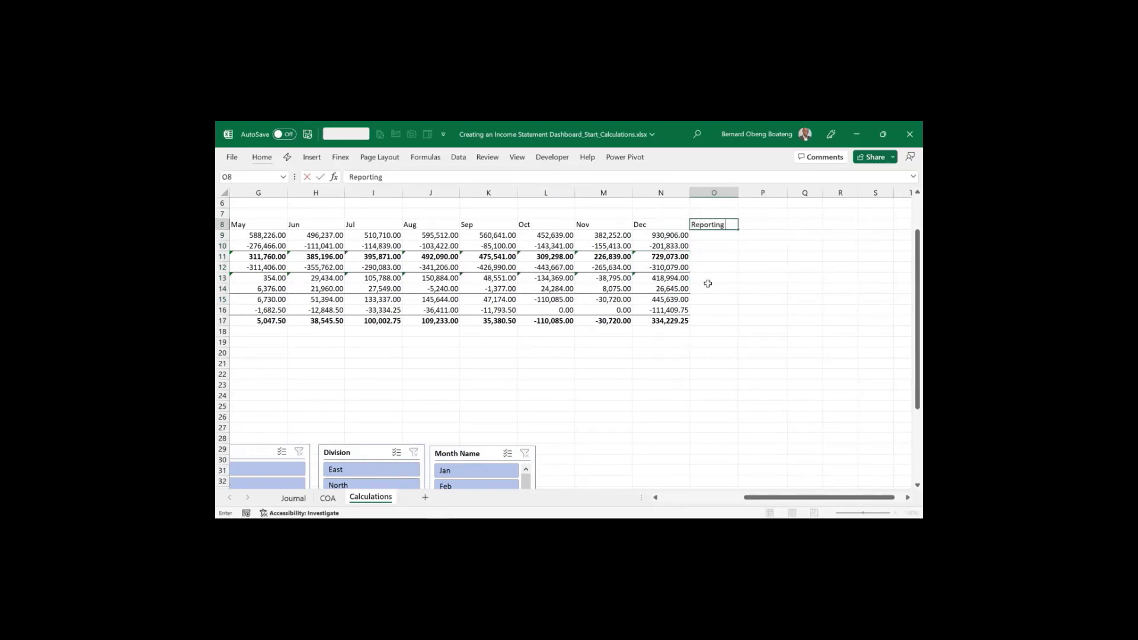
text( Value)
key(Tab)
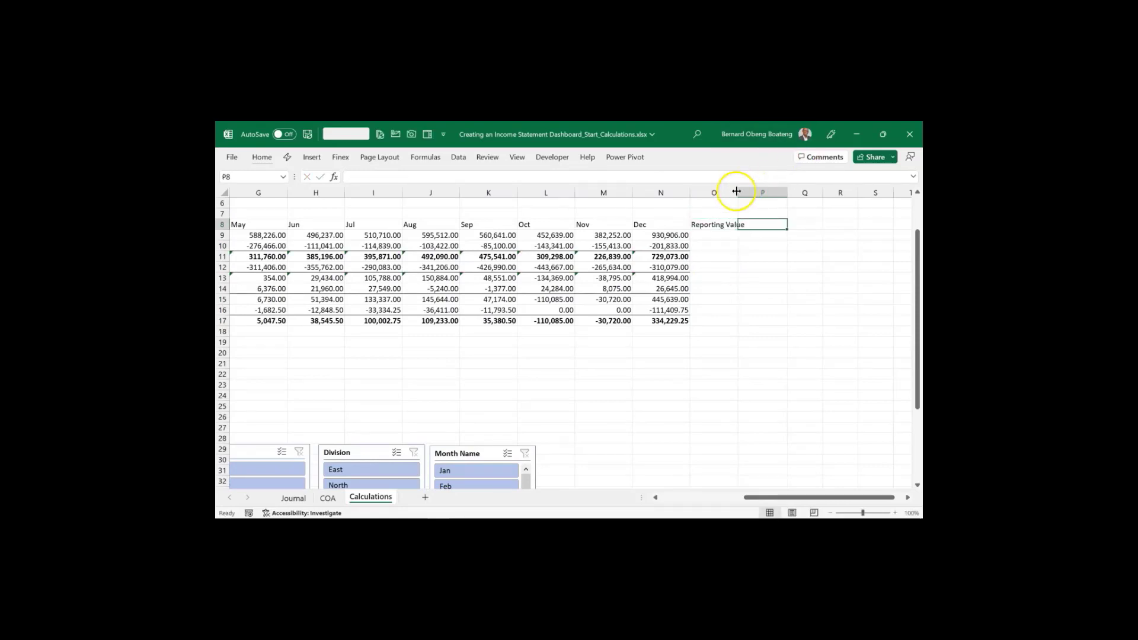
drag(736, 190, 812, 195)
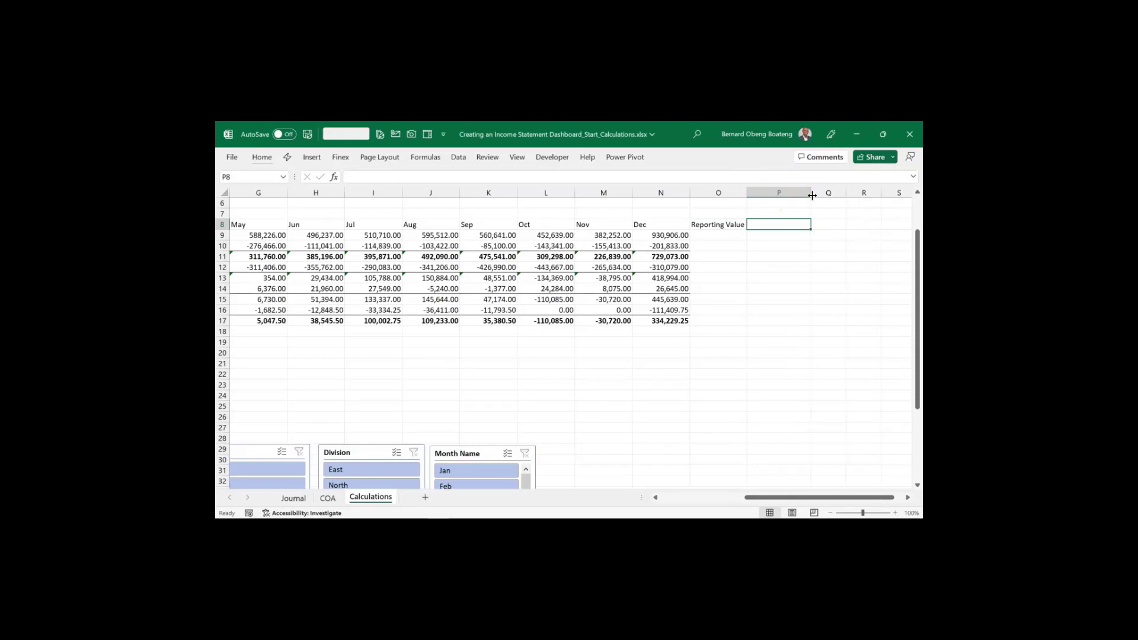
Enter the heading "Previous Year" in P8 beside the Reporting Value heading
text(PRev)
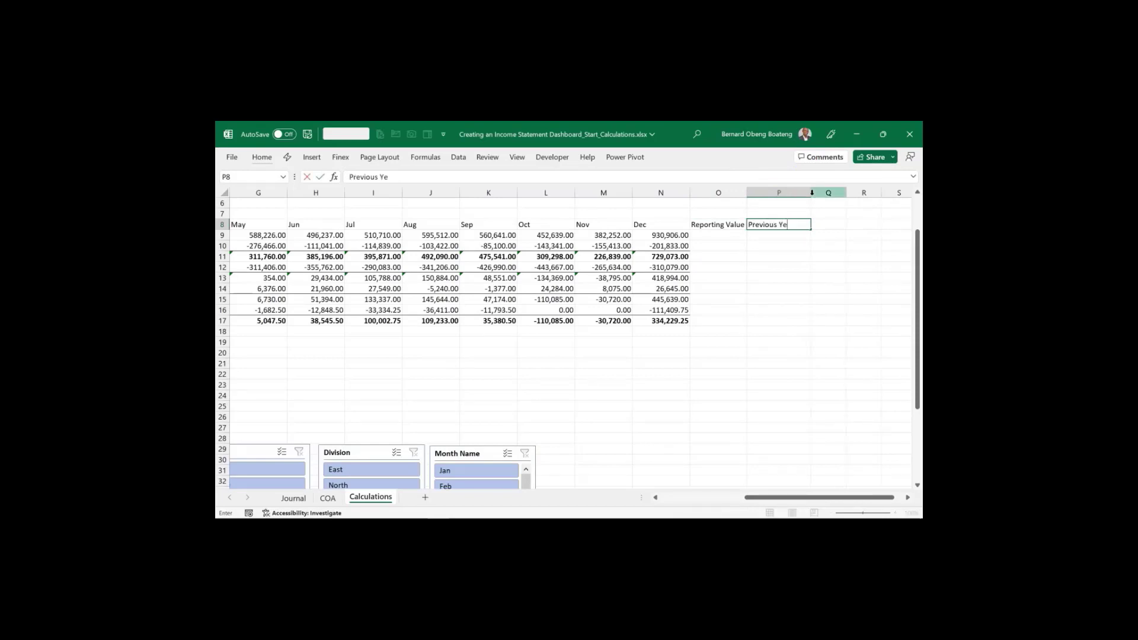
key(Return)
key(Left)
key(Right)
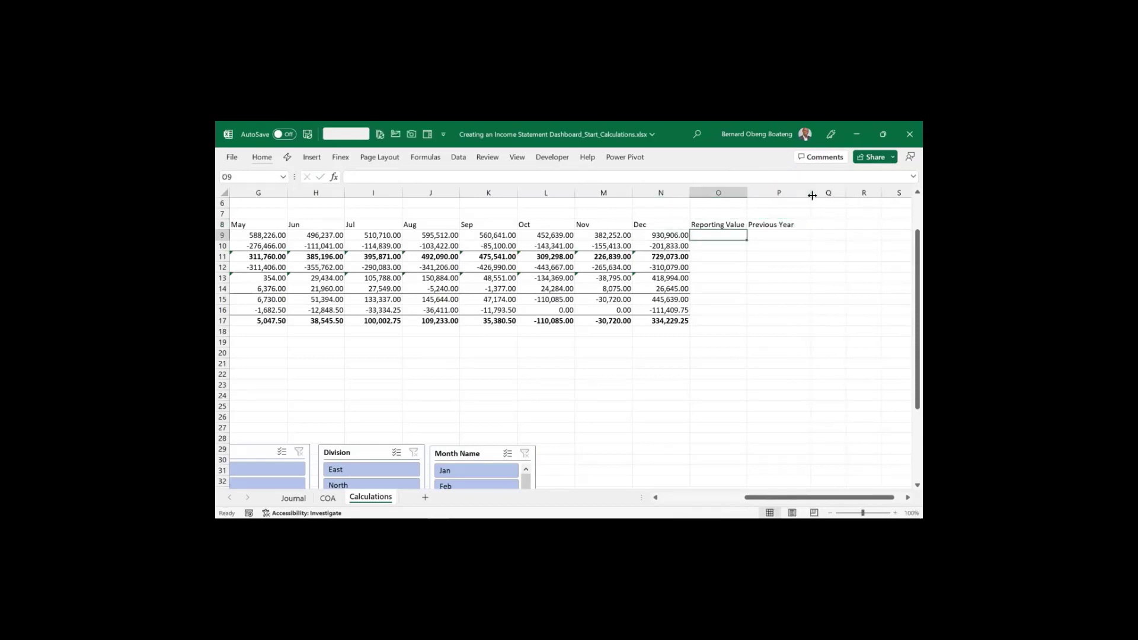
Review the monthly values back to January and the category labels in column B
click(652, 248)
key(Left)
key(Left)
key(Left)
key(Left)
key(Left)
key(Left)
key(Left)
key(Left)
key(Left)
key(Left)
key(Left)
key(Left)
key(Left)
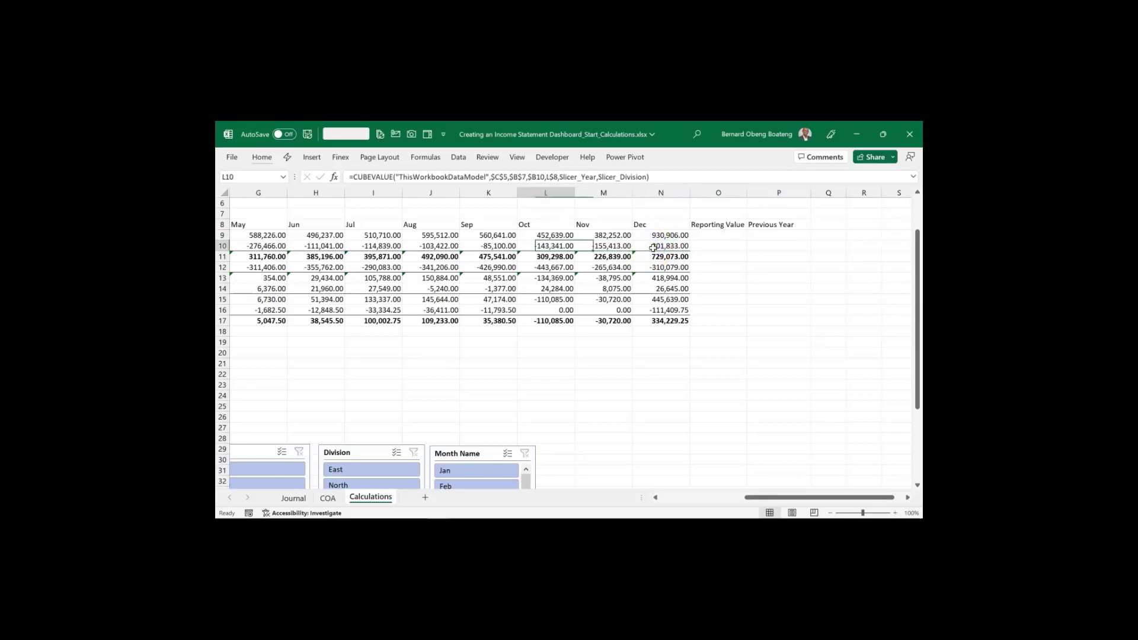
key(Up)
key(Right)
key(Right)
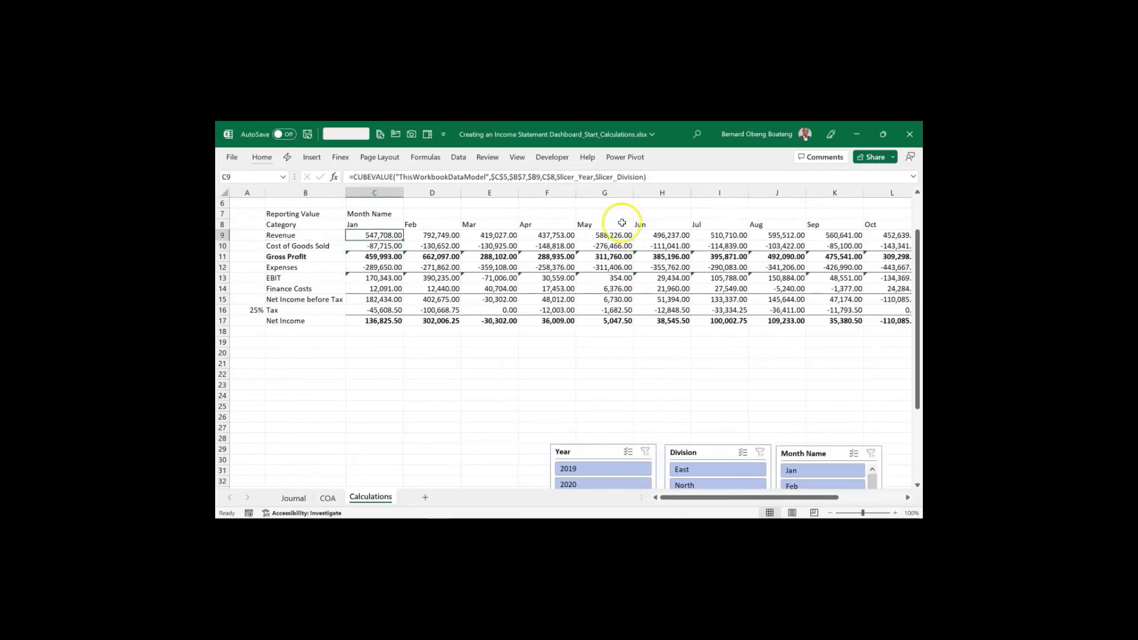
click(319, 236)
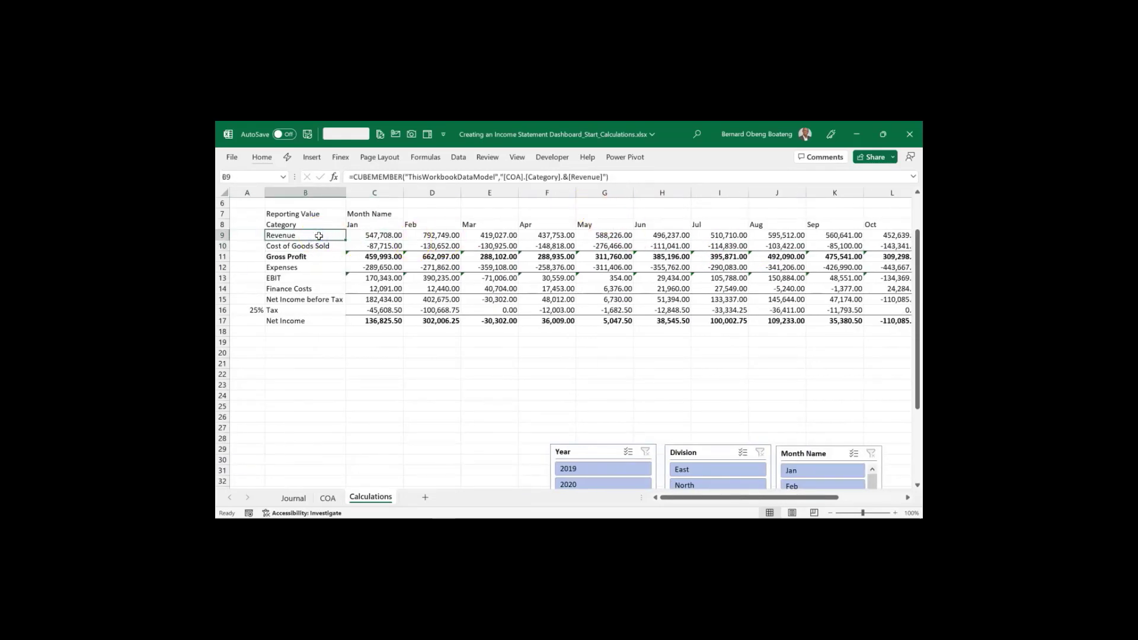
key(Down)
key(Down)
key(Down)
key(Down)
key(Down)
key(Up)
key(Up)
key(Up)
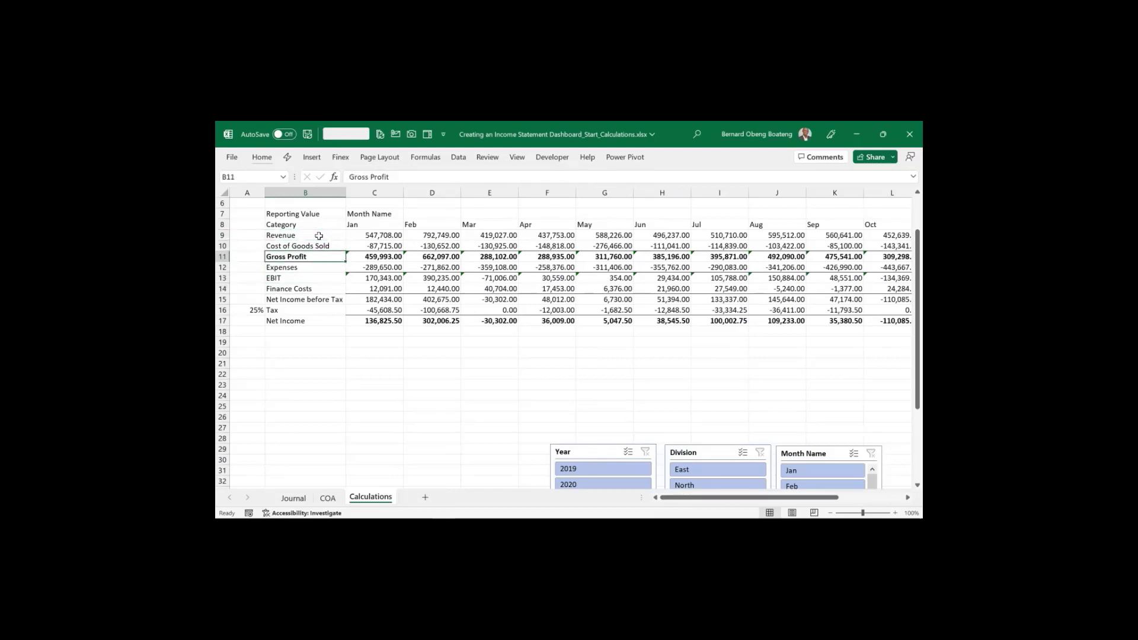
Freeze the panes at C9, January's Revenue cell, to keep the category labels and month headings in view
key(Up)
key(Up)
key(Right)
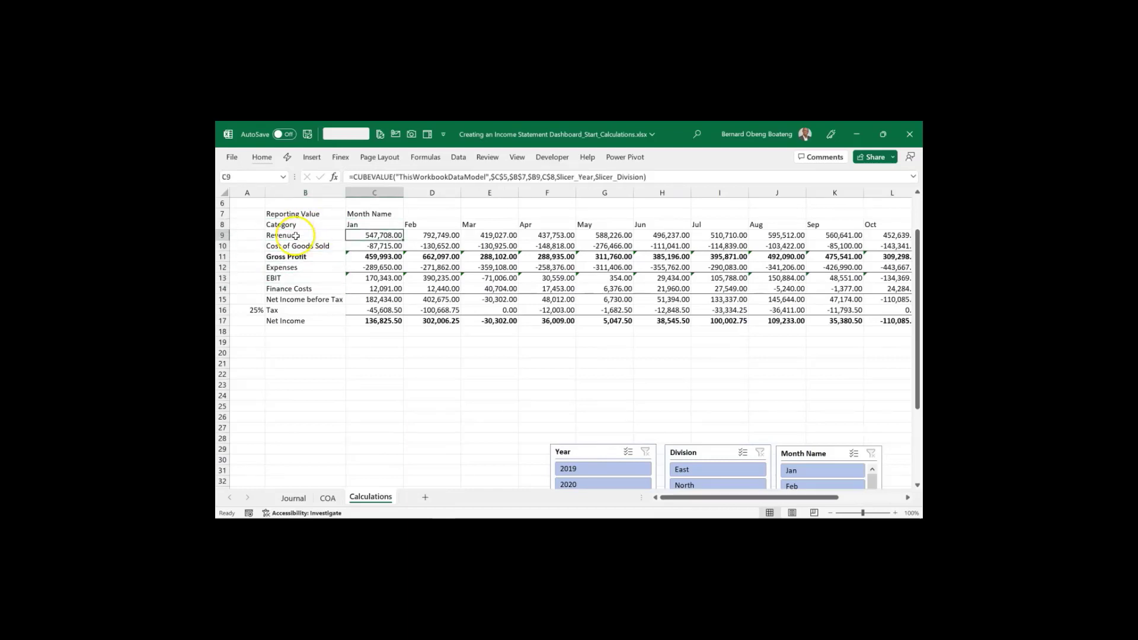
click(455, 236)
key(Right)
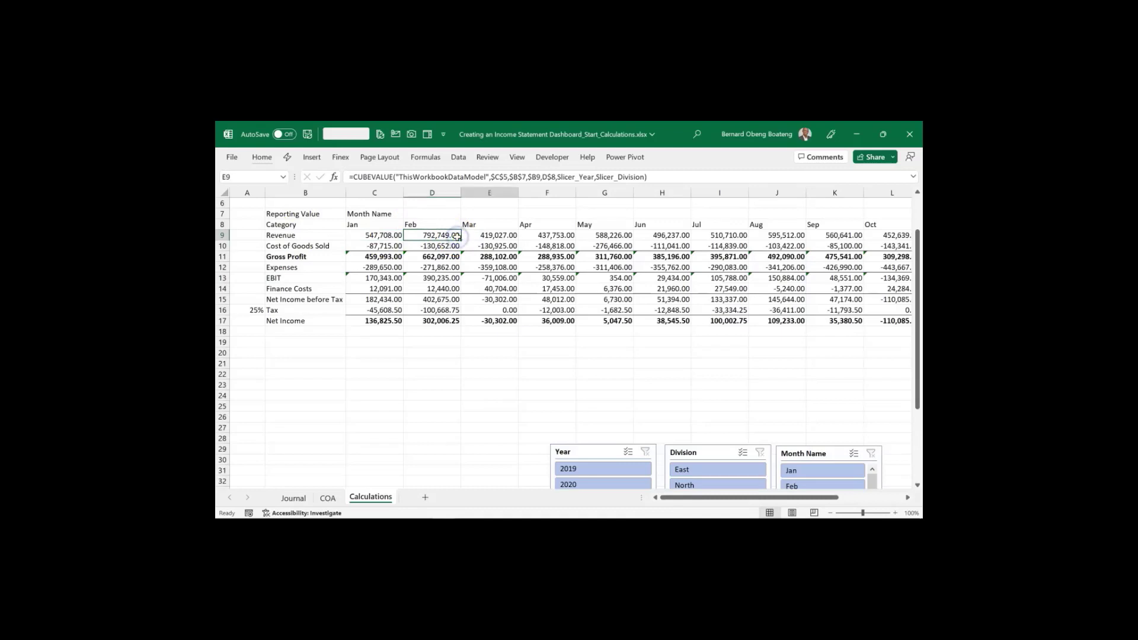
key(Left)
key(Left)
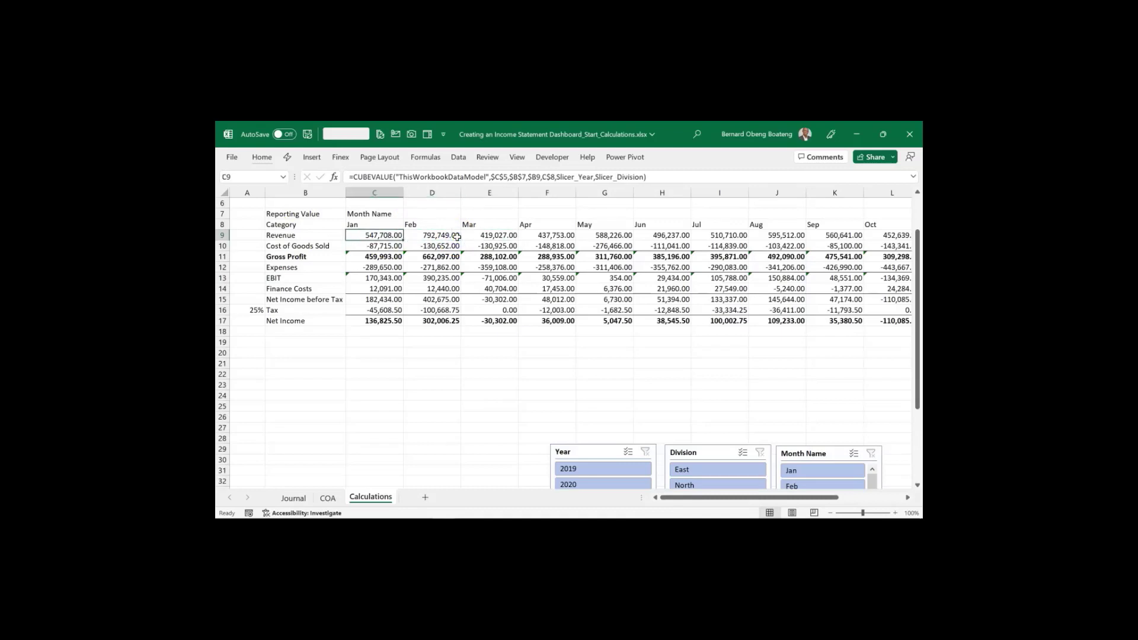
key(Right)
key(Right)
key(Right)
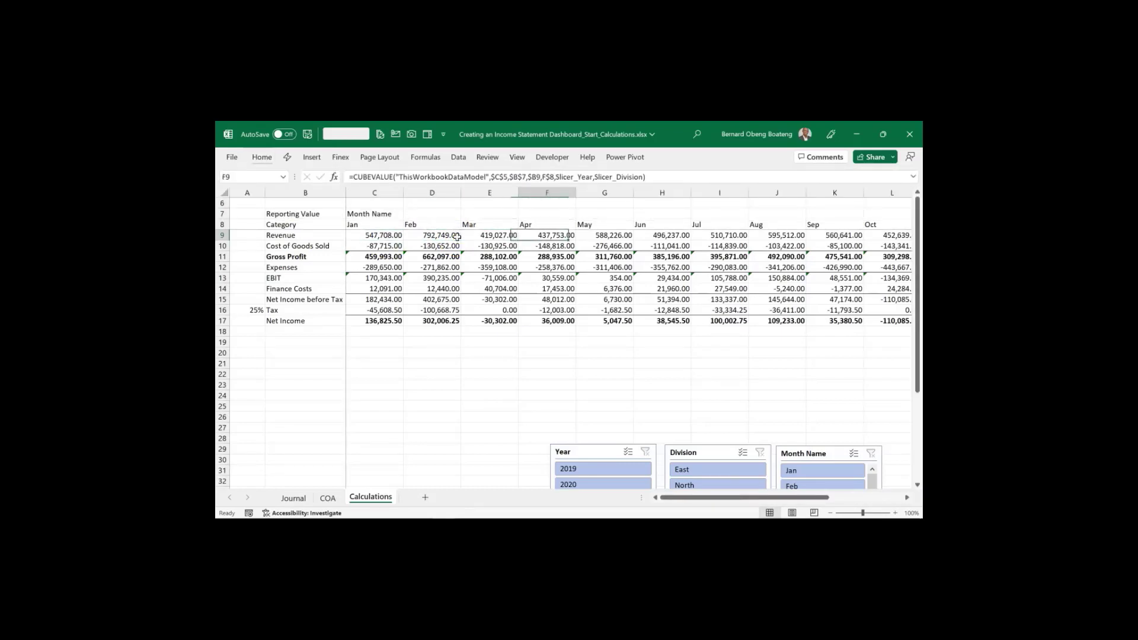
Check the frozen category labels by moving across the months to the Reporting Value and Previous Year columns
key(Right)
key(Right)
key(Right)
key(Right)
key(Right)
key(Right)
key(Right)
key(Right)
key(Right)
key(Right)
key(Right)
key(Right)
key(Right)
key(Right)
key(Right)
key(Left)
key(Left)
key(Left)
key(Left)
key(Left)
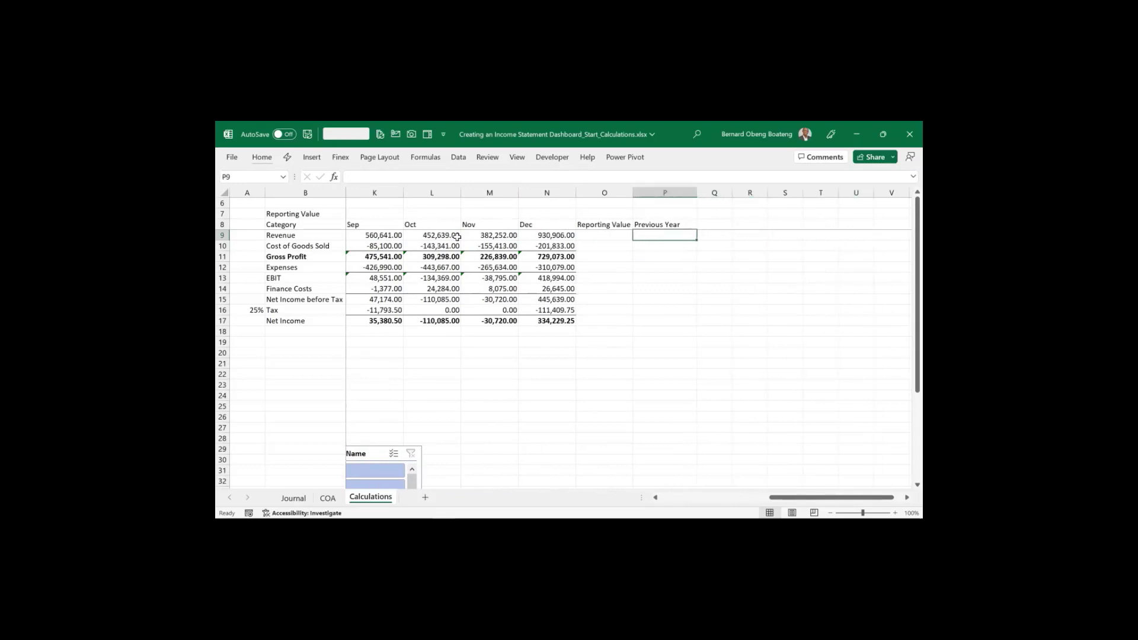
Start a CUBEVALUE formula in O9, Revenue's Reporting Value cell, with the connection "ThisWorkbookDataModel"
key(Left)
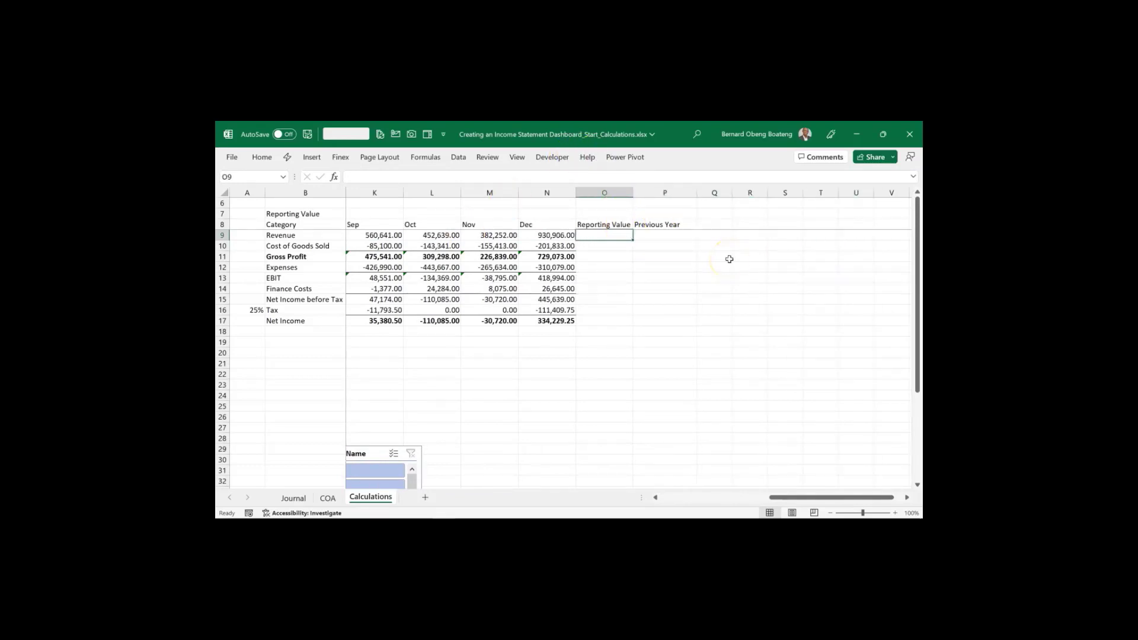
text(=cub)
key(Down)
key(Down)
key(Down)
key(Down)
key(Down)
key(Down)
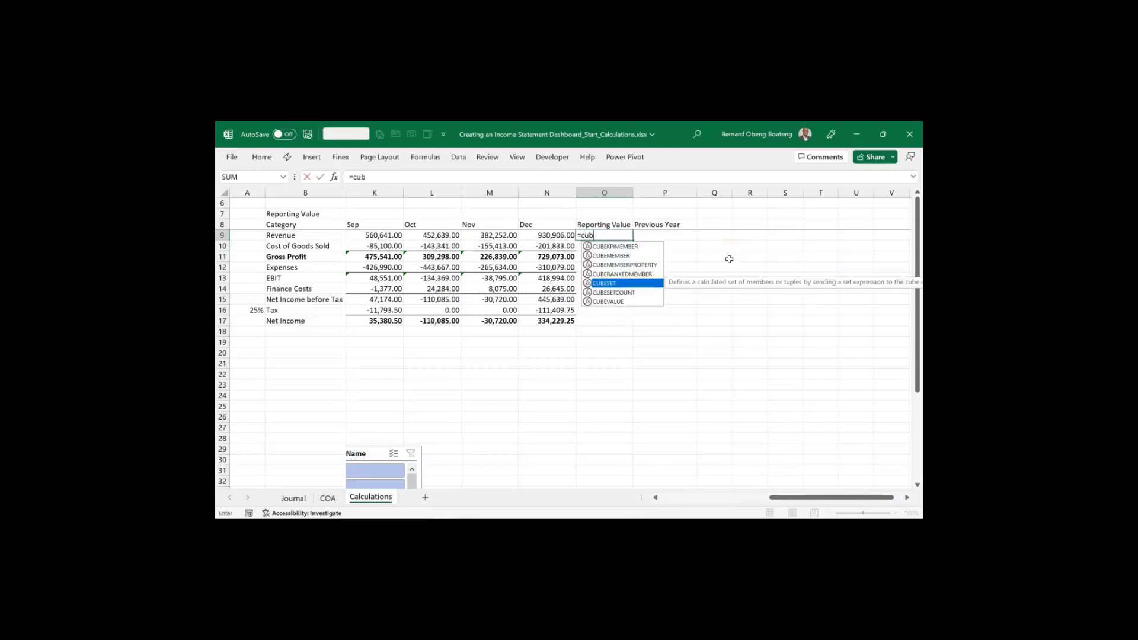
key(Tab)
text(")
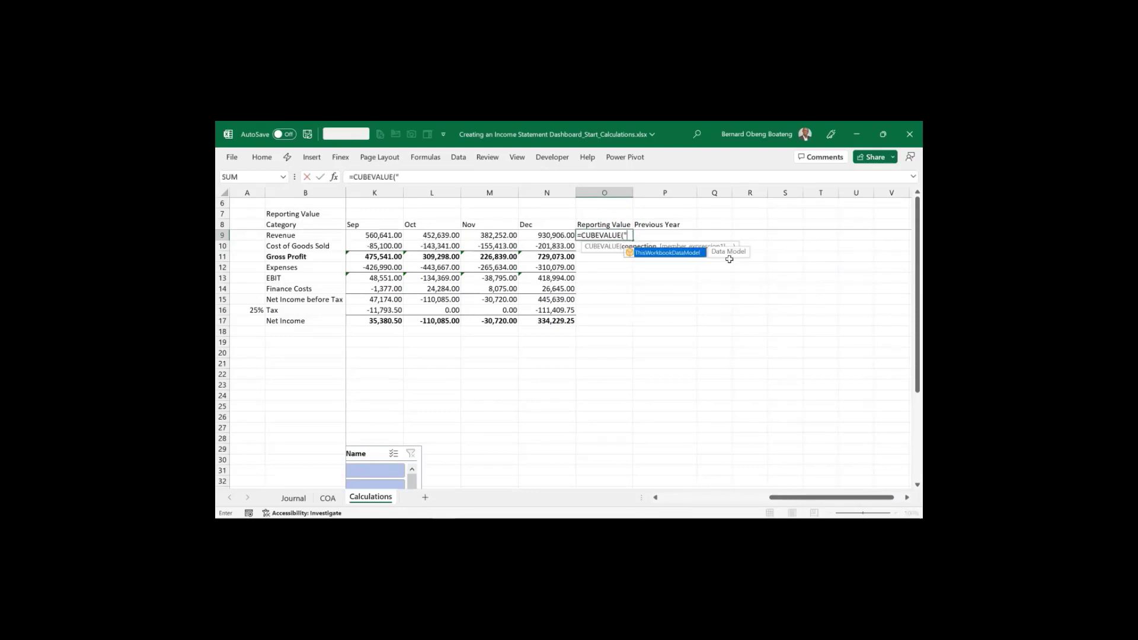
key(Tab)
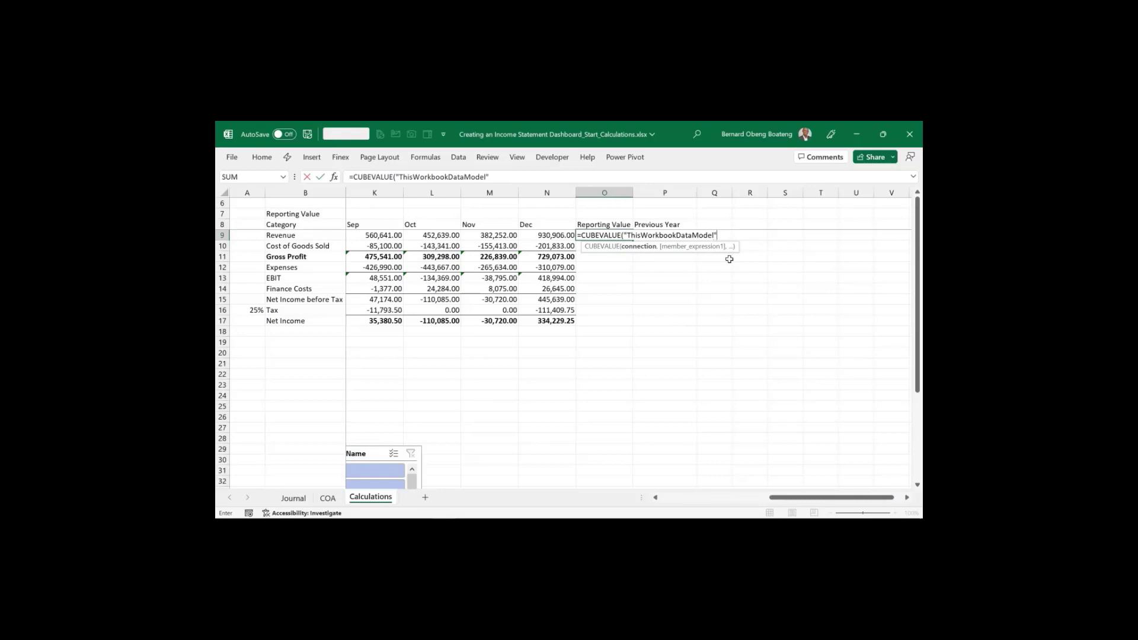
text(,)
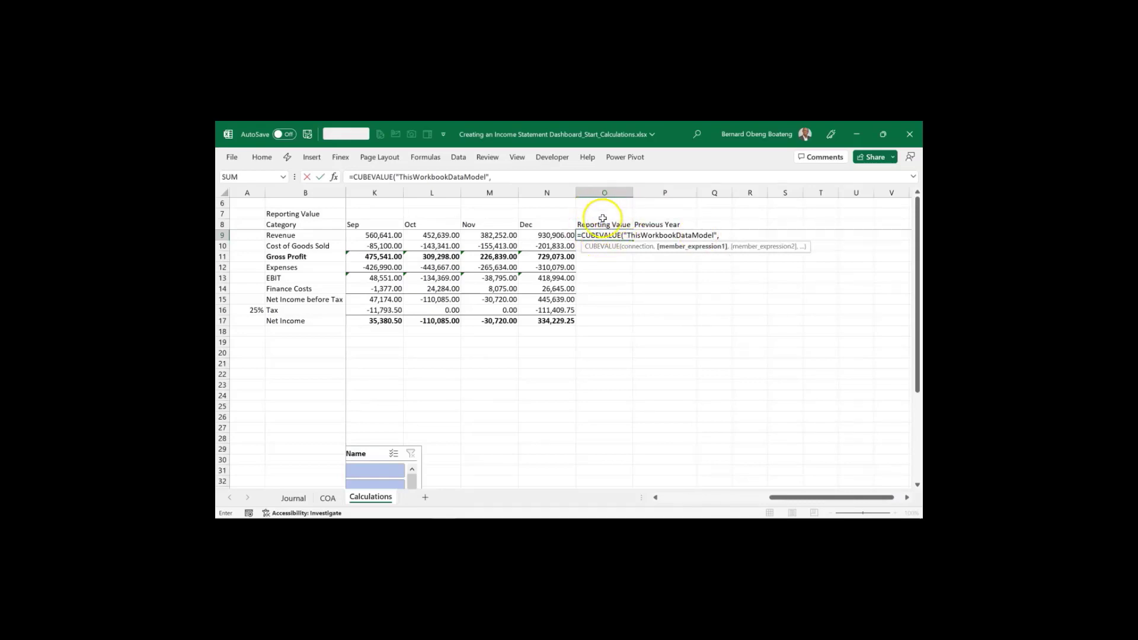
Add "[Measures].[Reporting Value]" as the first member expression of the CUBEVALUE formula
text(")
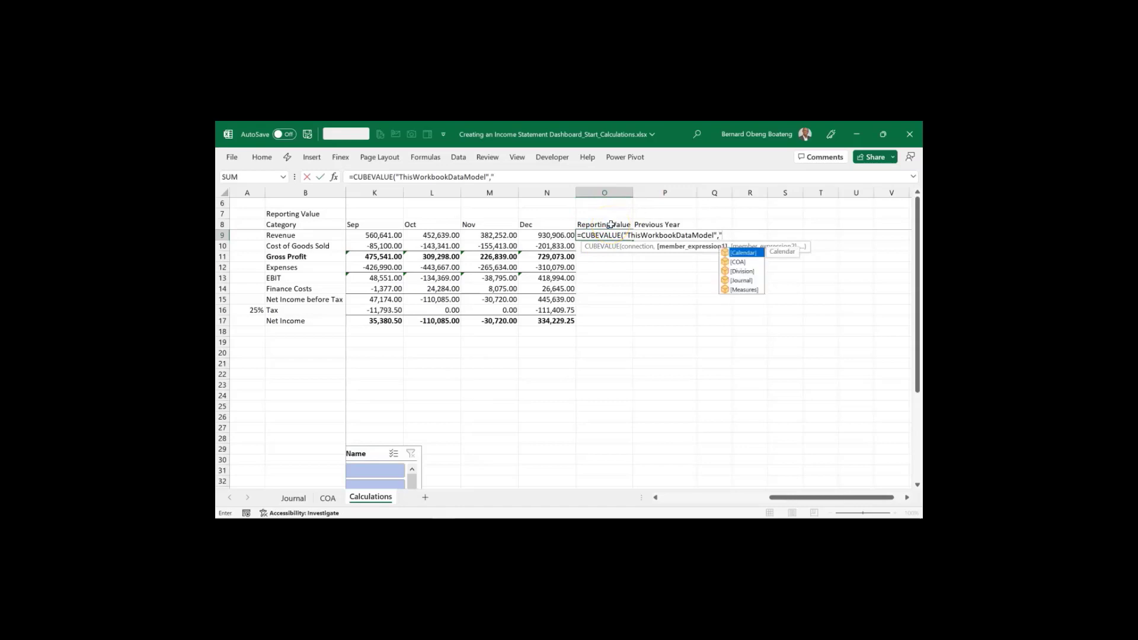
key(Down)
key(Down)
key(Down)
key(Down)
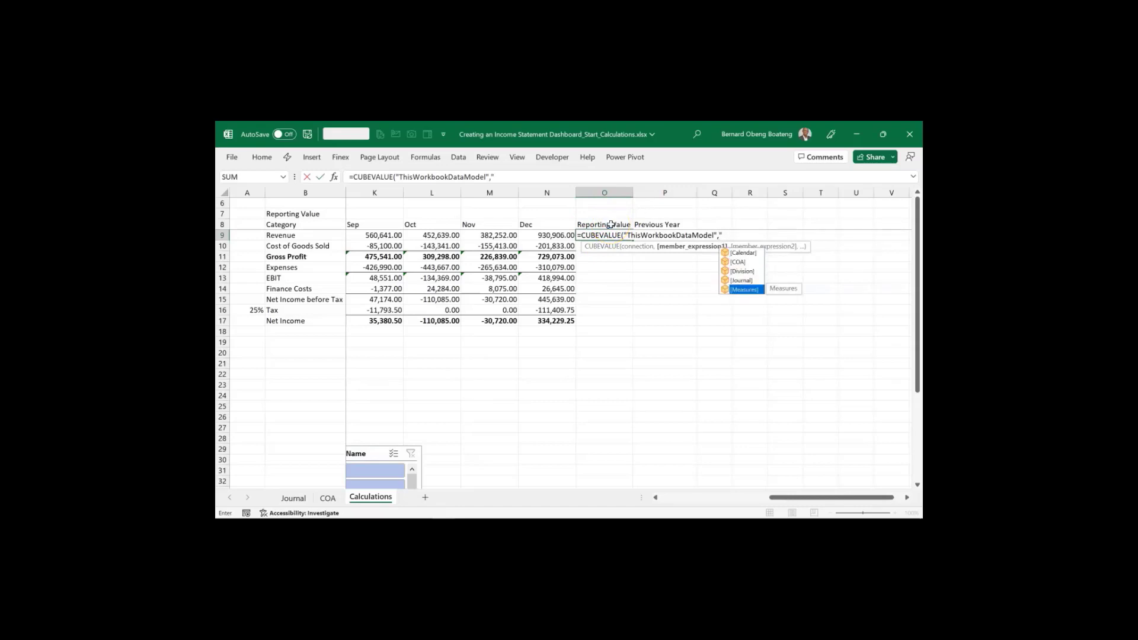
key(Tab)
text(.)
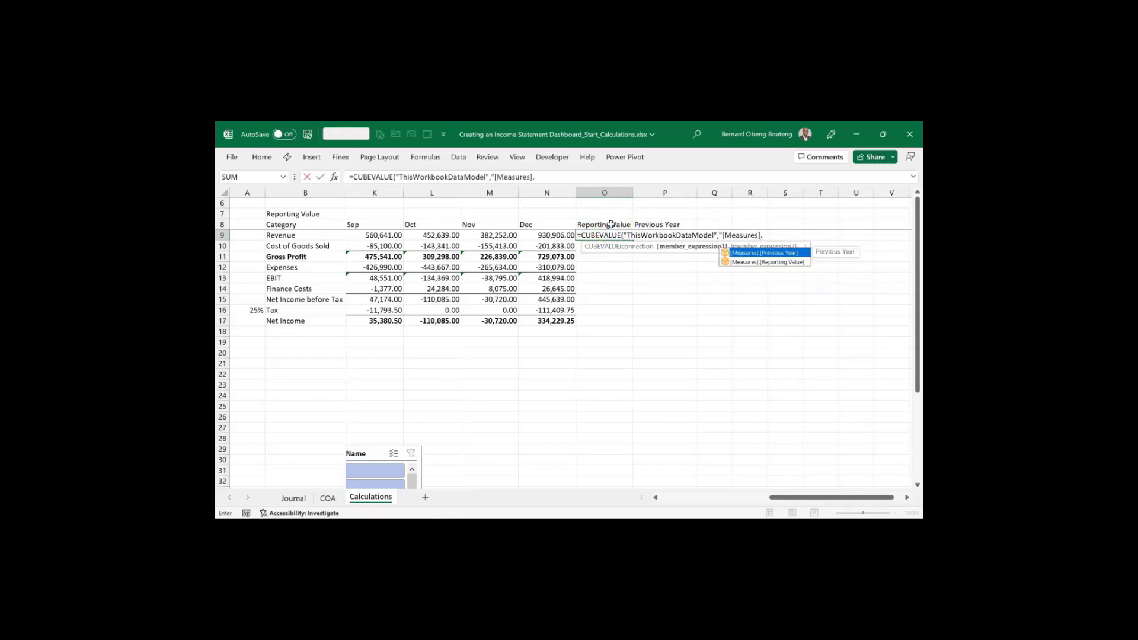
click(781, 267)
double_click(781, 264)
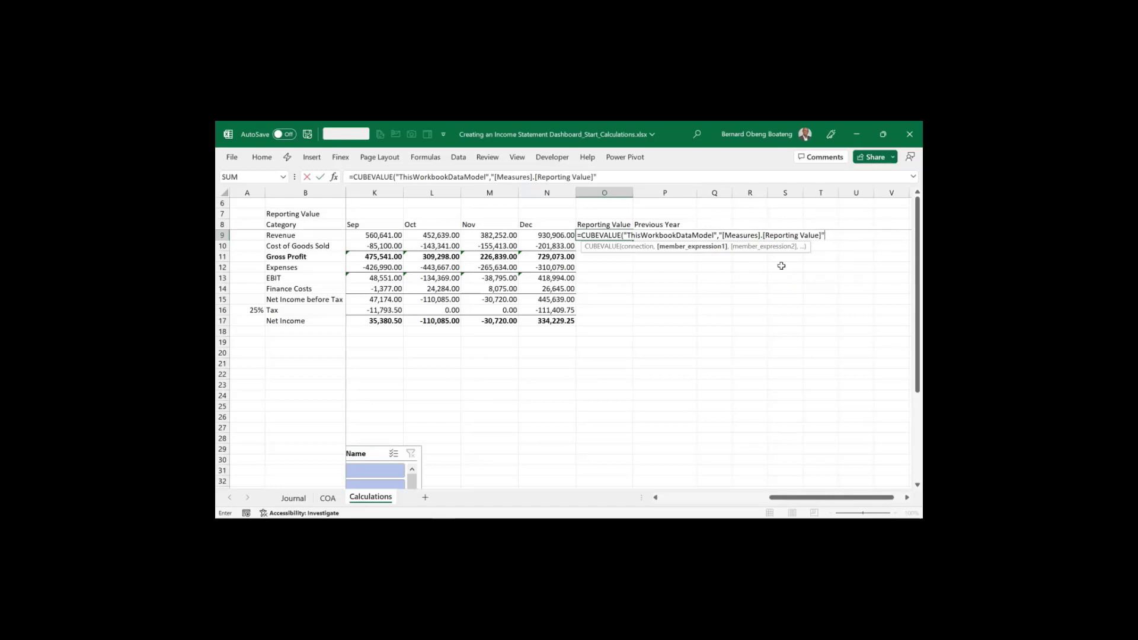
text(,)
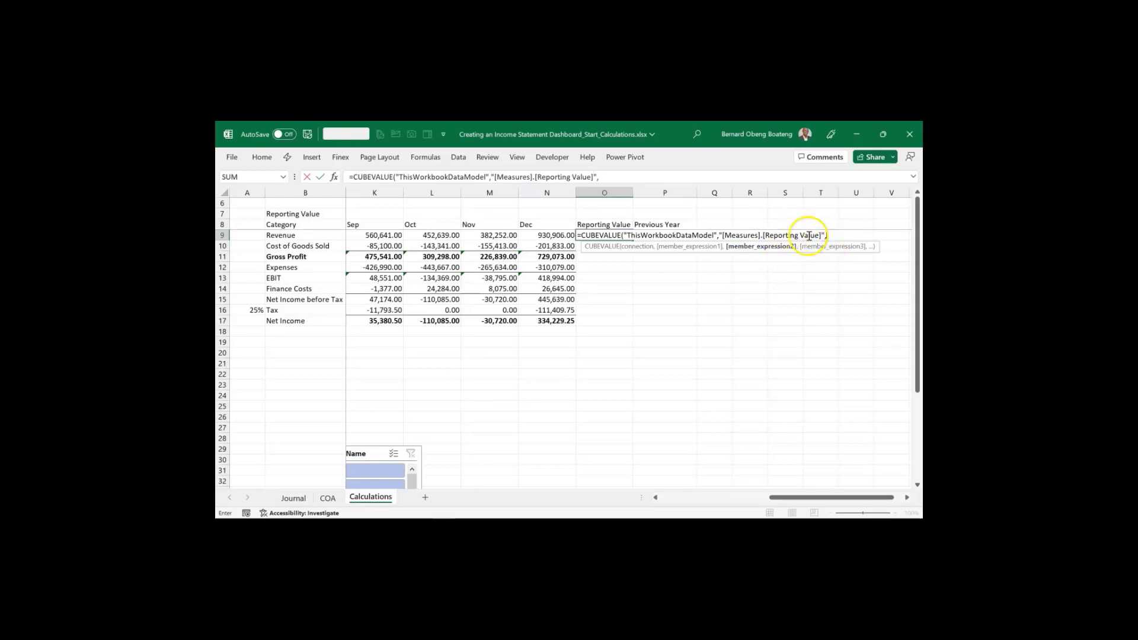
Add the Revenue category reference $B9 and Slicer_Division as the following member expressions
click(319, 237)
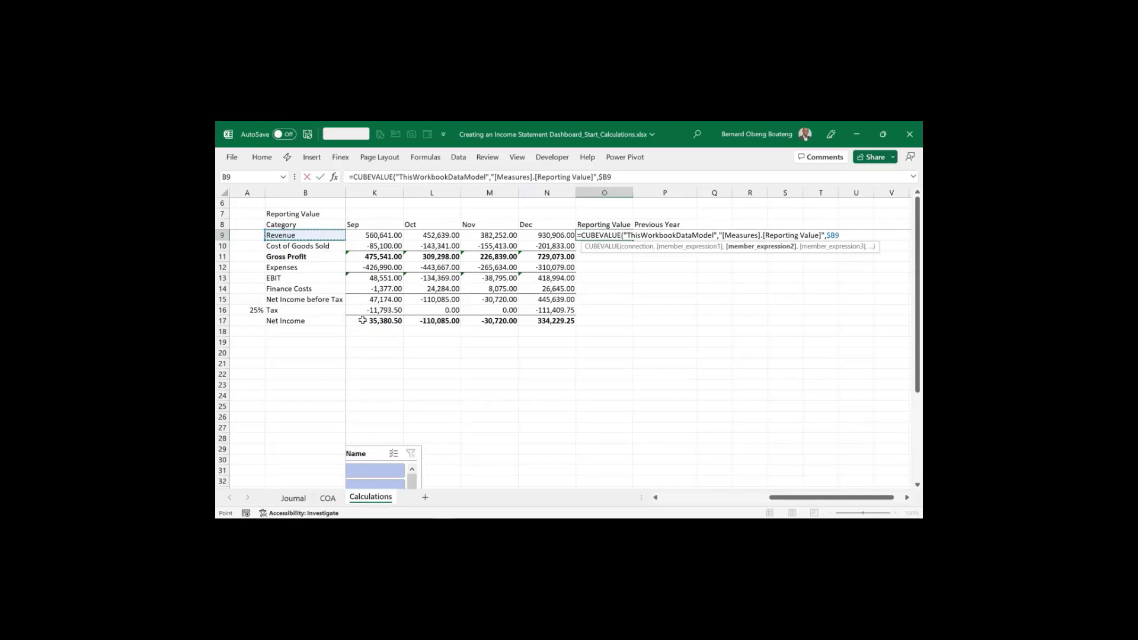
text(,)
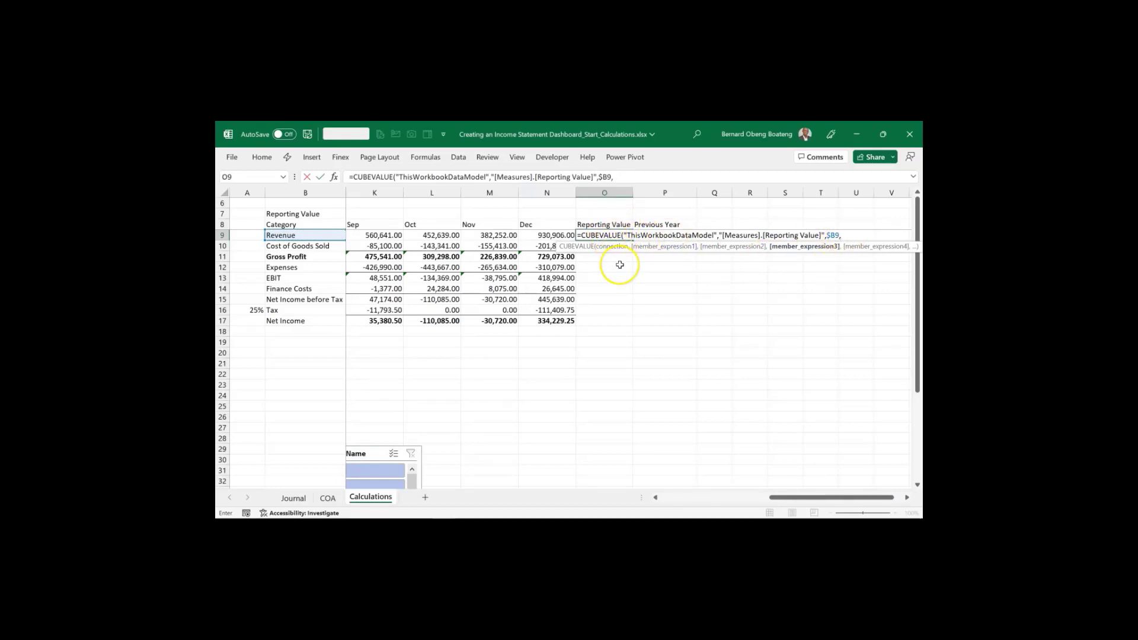
text(sl)
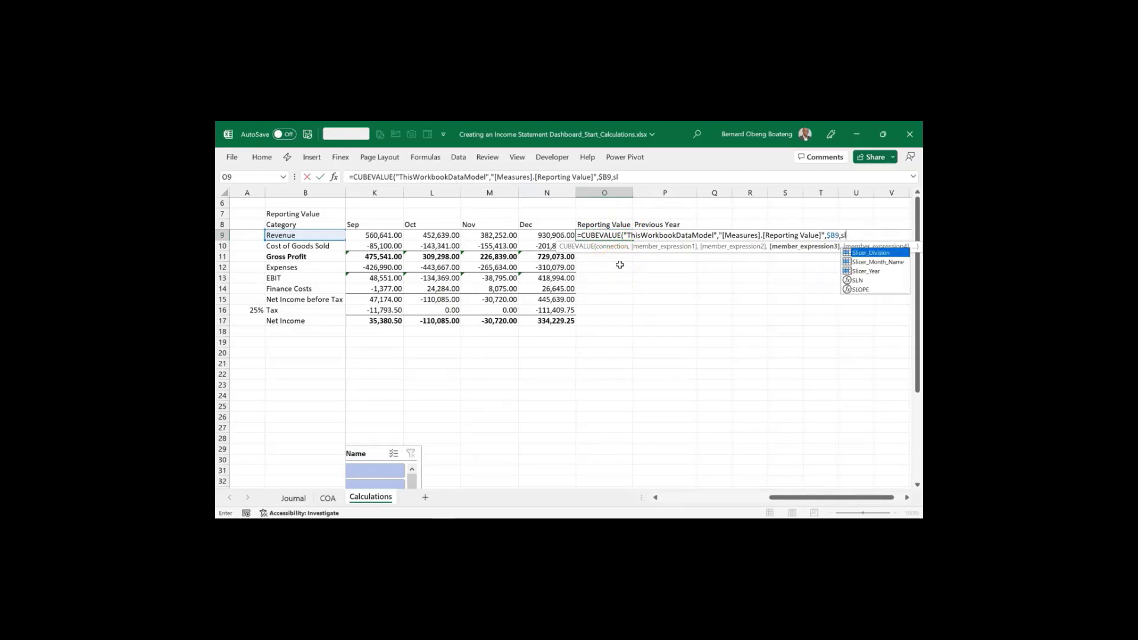
key(Tab)
text(,)
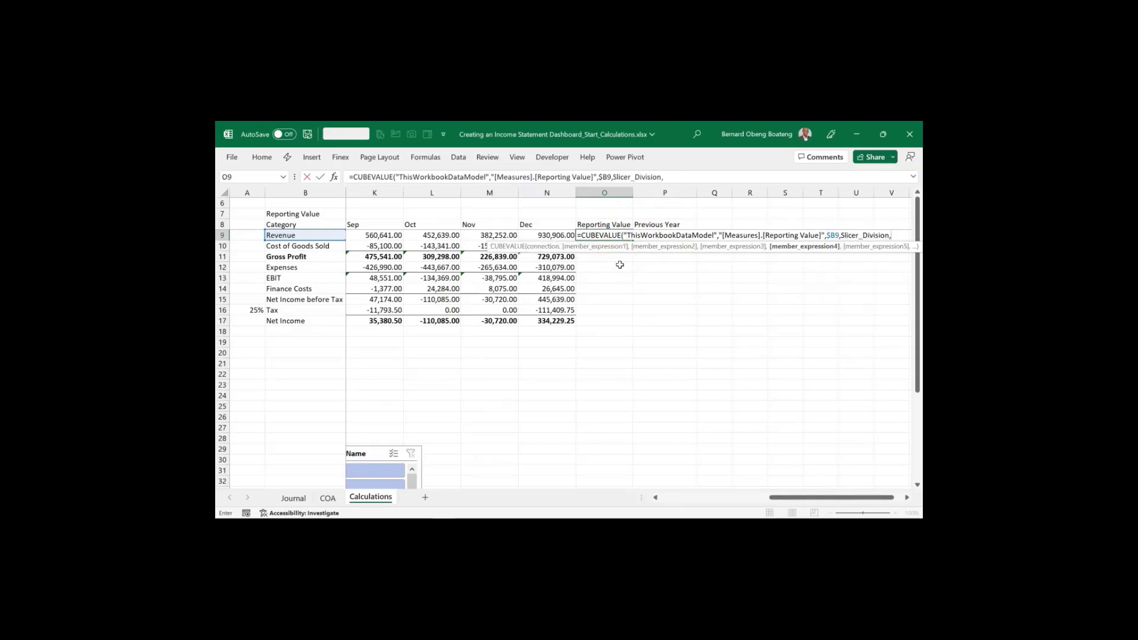
Complete the CUBEVALUE formula in O9 with Slicer_Month_Name and Slicer_Year as the last member expressions
text(sl)
key(Down)
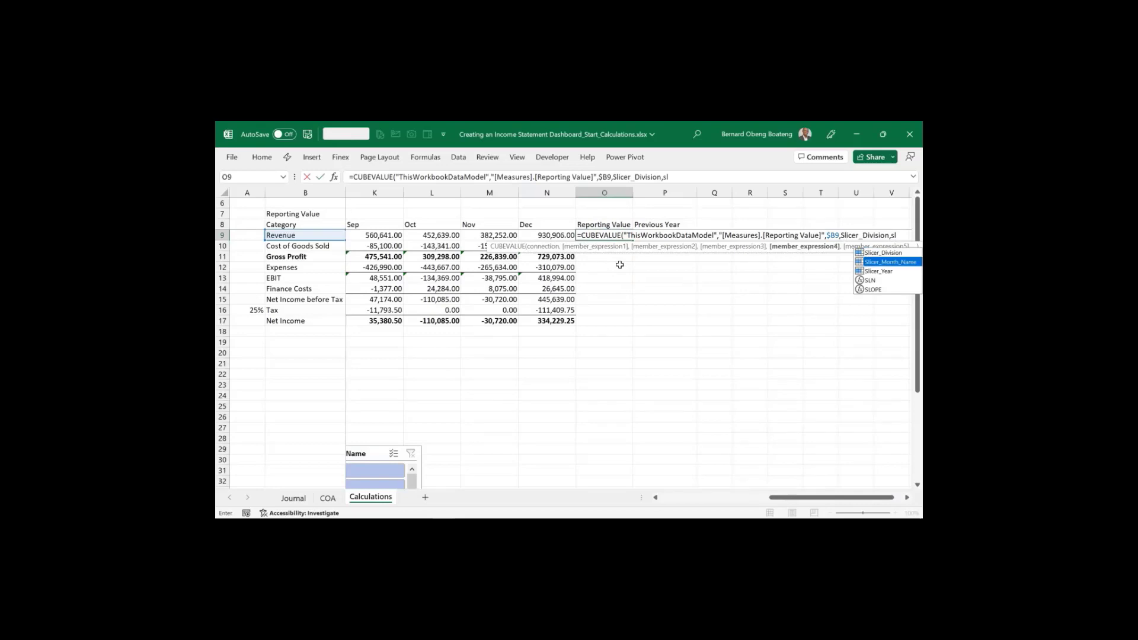
key(Tab)
text(,sl)
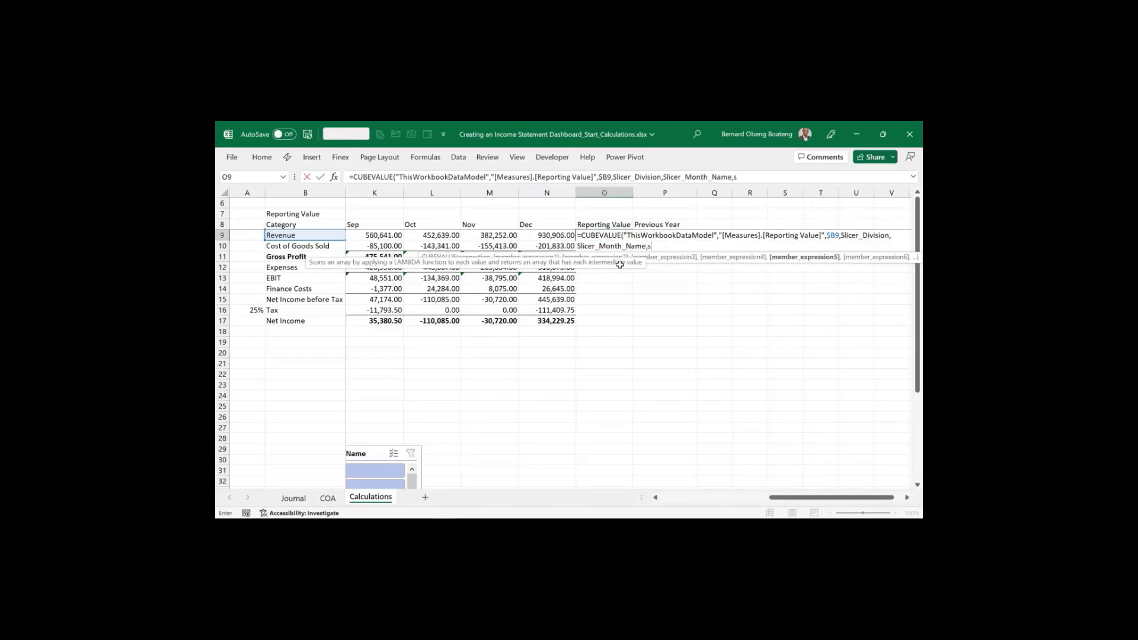
key(Down)
key(Down)
key(Tab)
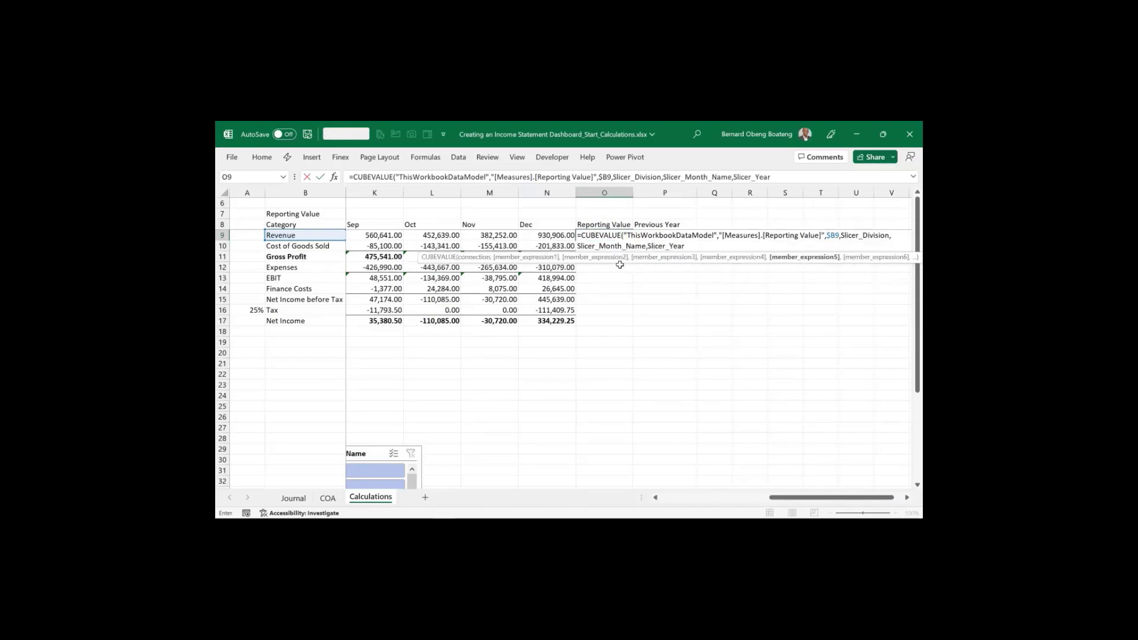
text())
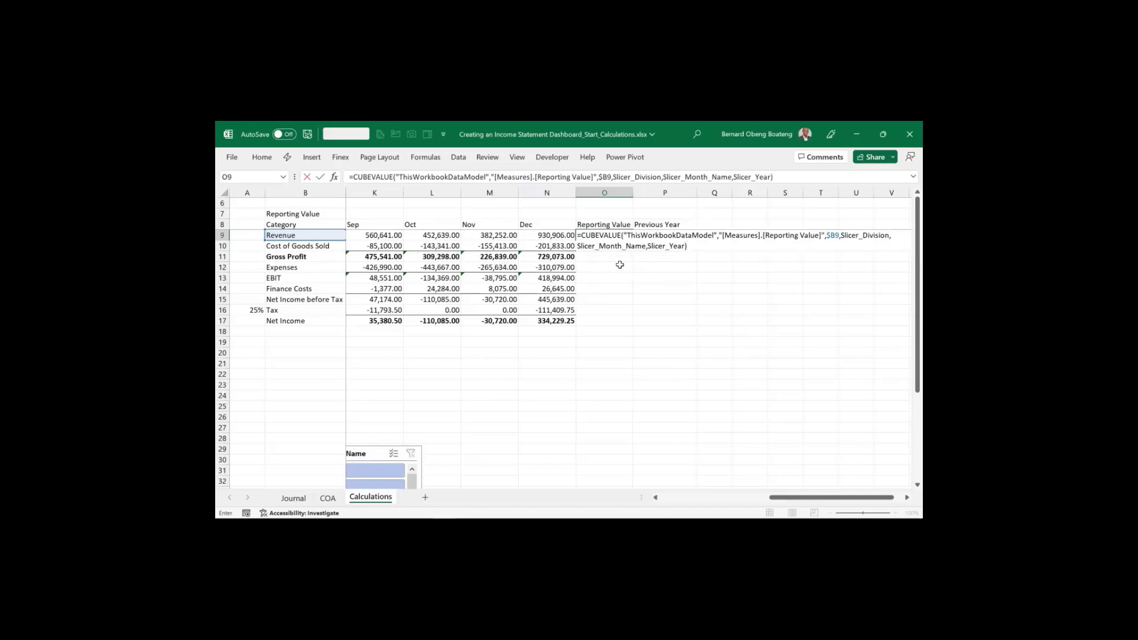
key(Return)
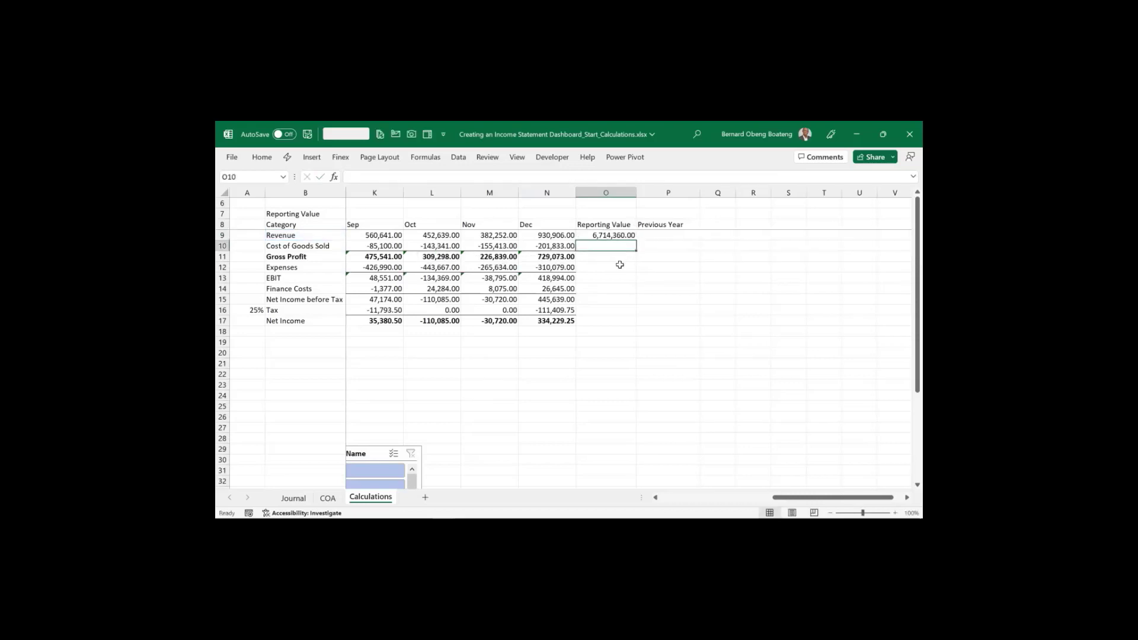
Test Revenue's Reporting Value formula by filtering the Month Name slicer to Jan, and clear the filter
key(Up)
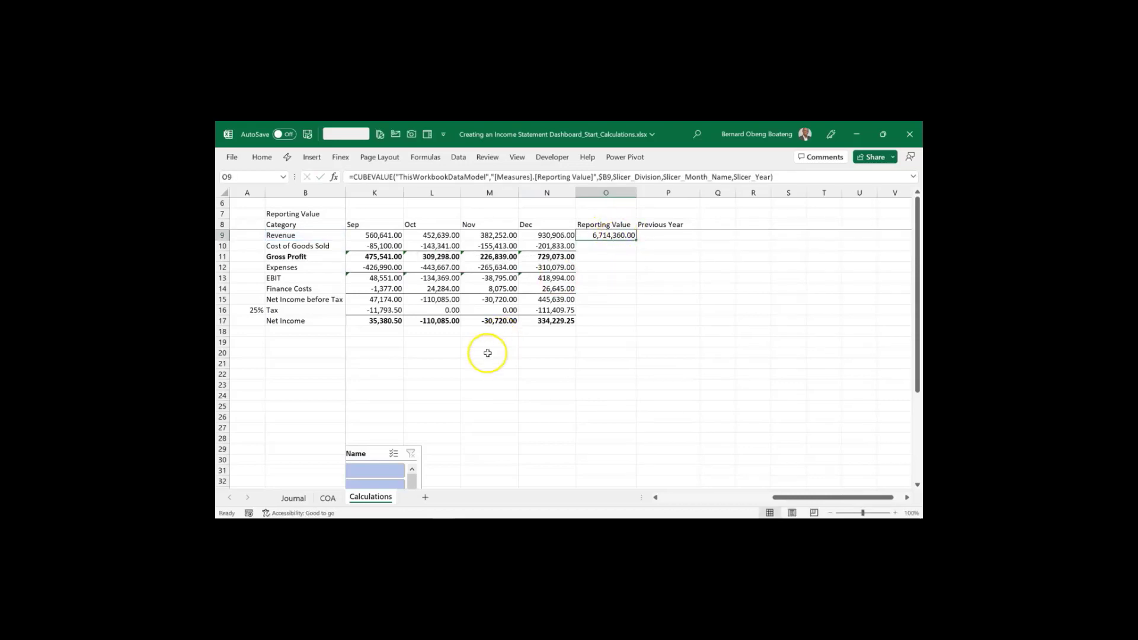
click(655, 498)
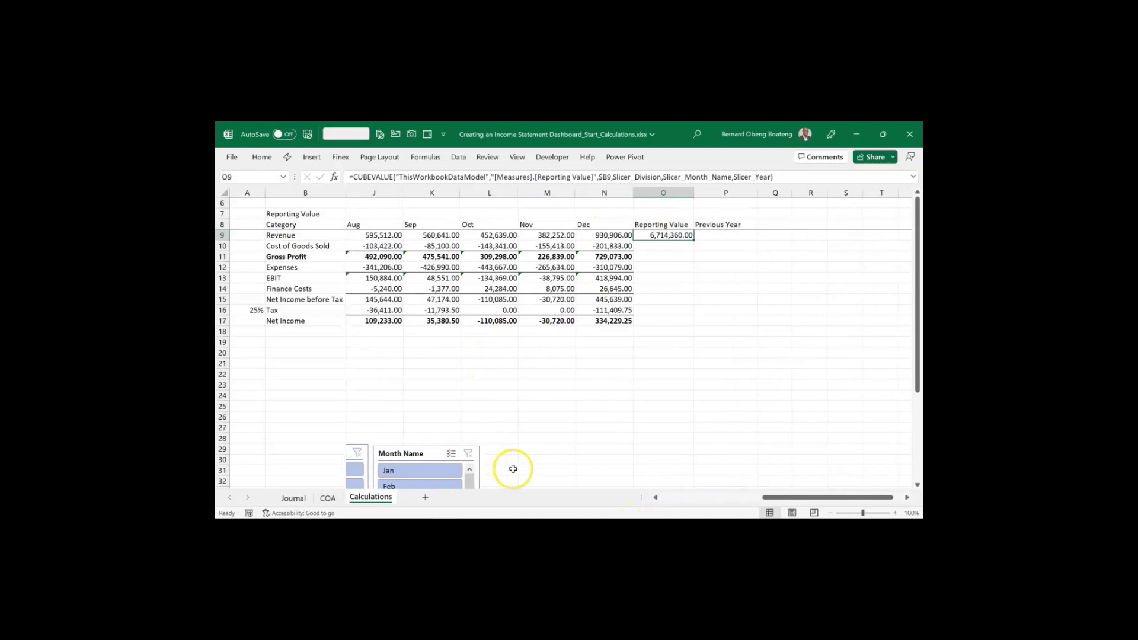
click(431, 471)
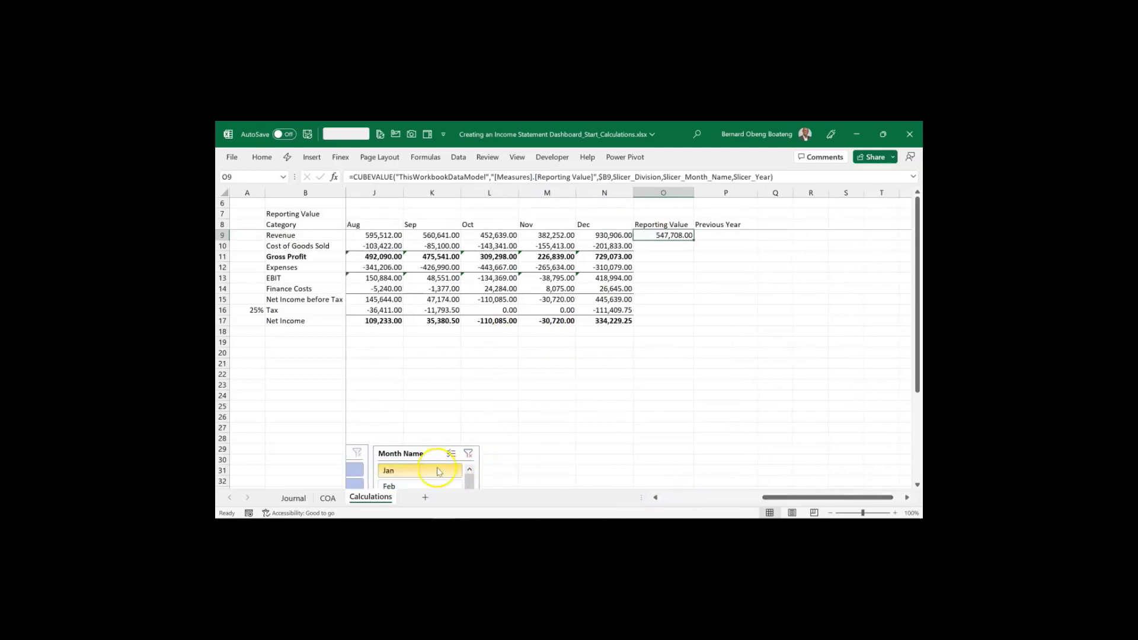
click(468, 456)
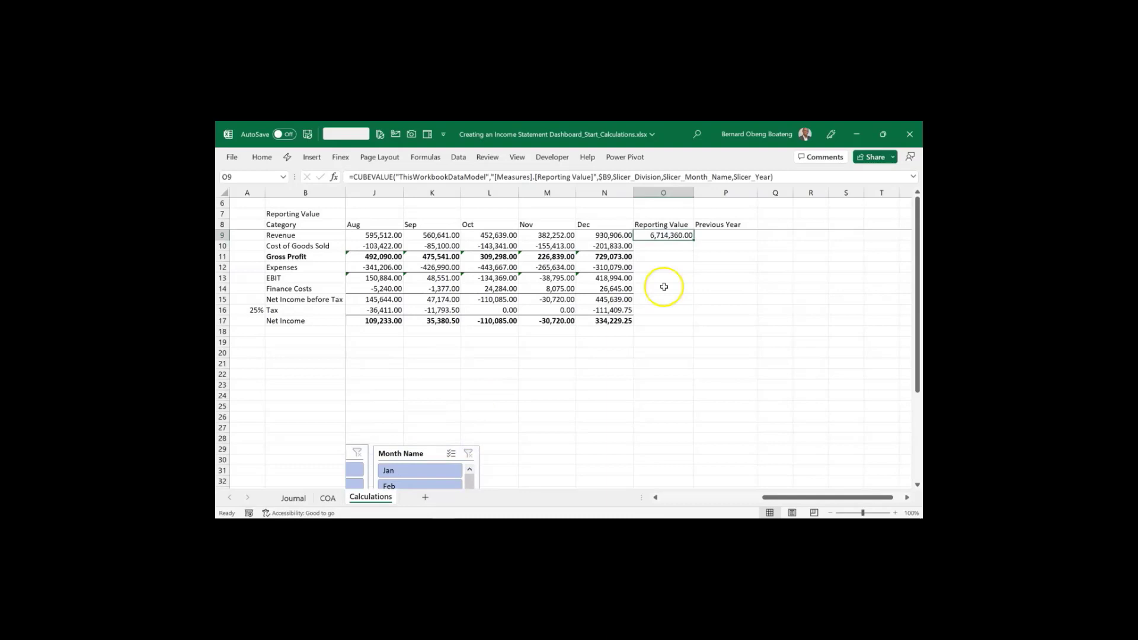
Fill the Revenue formula from O9 down to Cost of Goods Sold in O10 and check the copied cell
click(662, 235)
key(shift+Down)
key(ctrl+d)
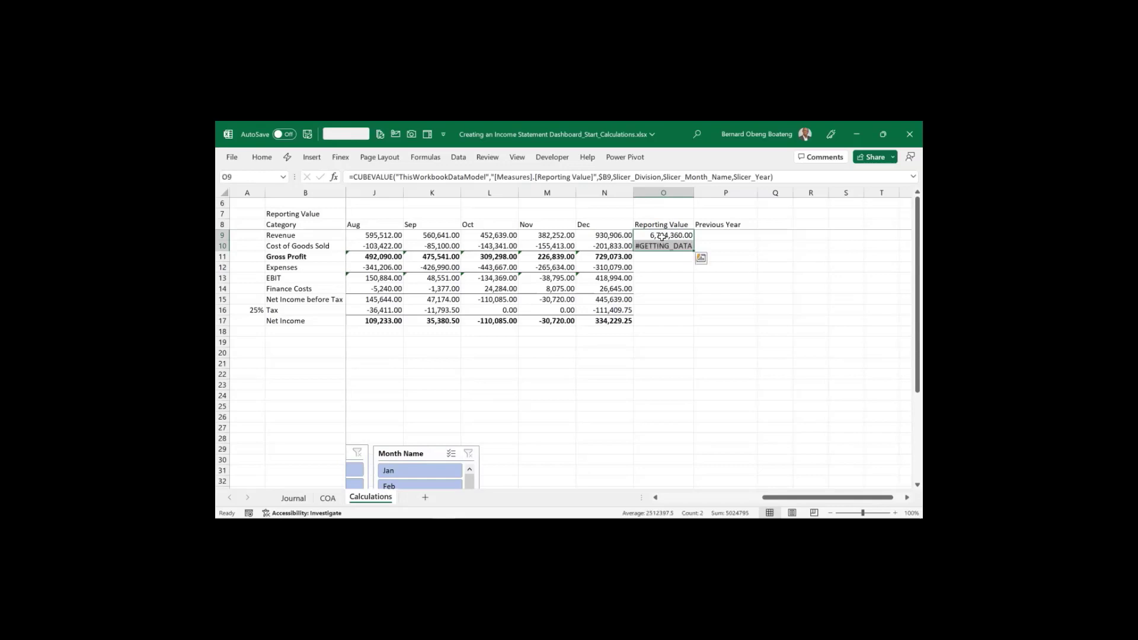
click(661, 247)
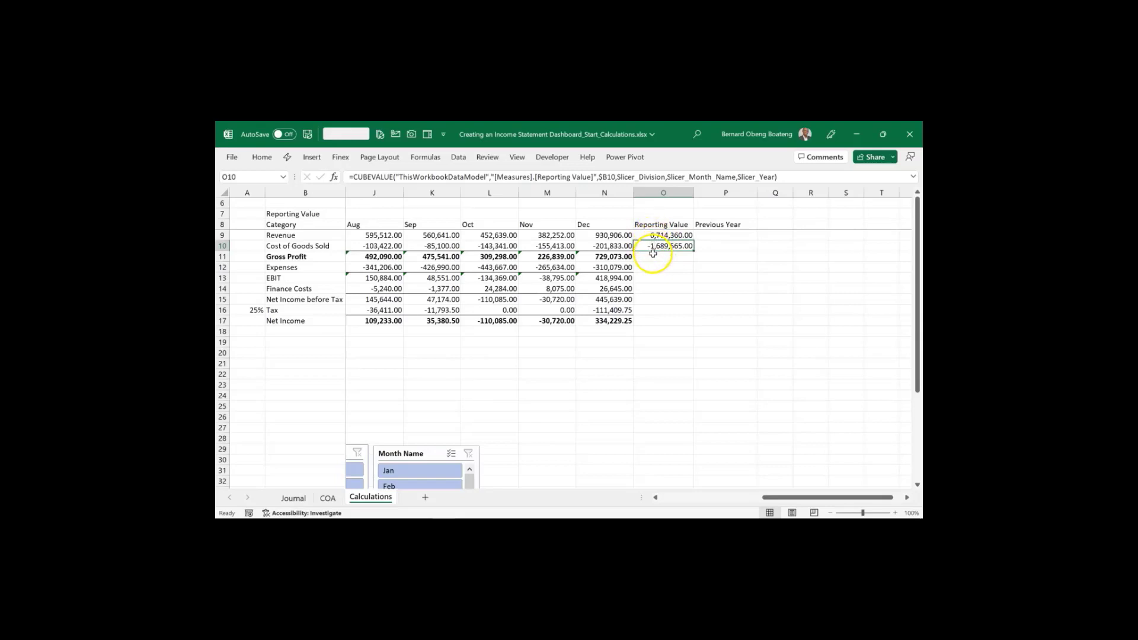
Wrap the CUBEVALUE formula in O9 in ABS and fill it down to Cost of Goods Sold in O10
click(655, 234)
double_click(641, 236)
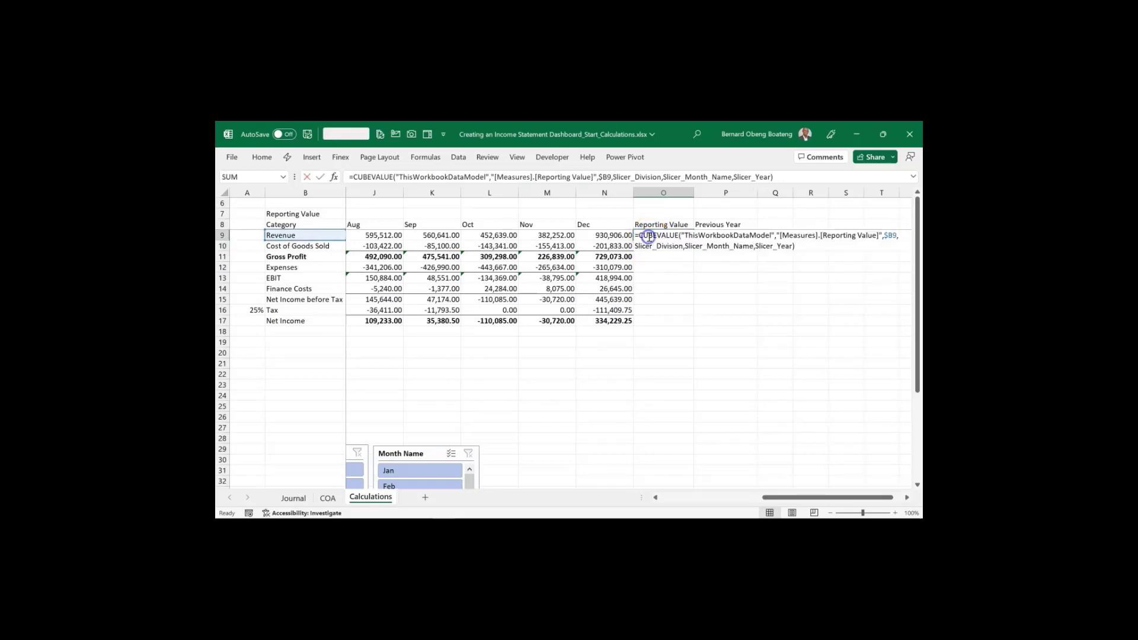
click(638, 237)
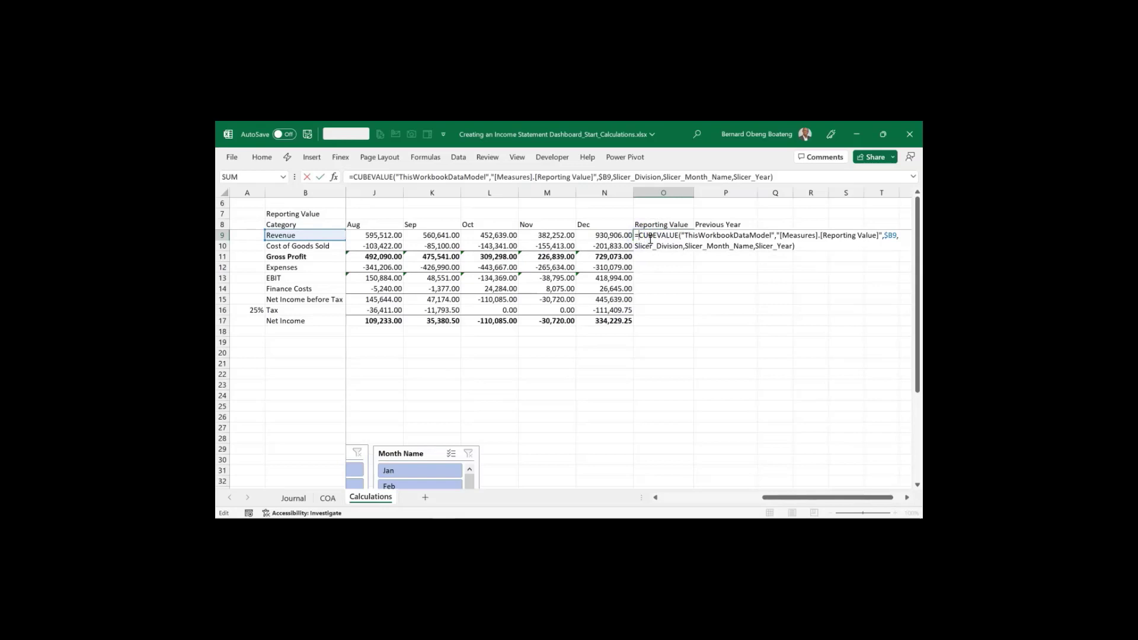
text(ABS()
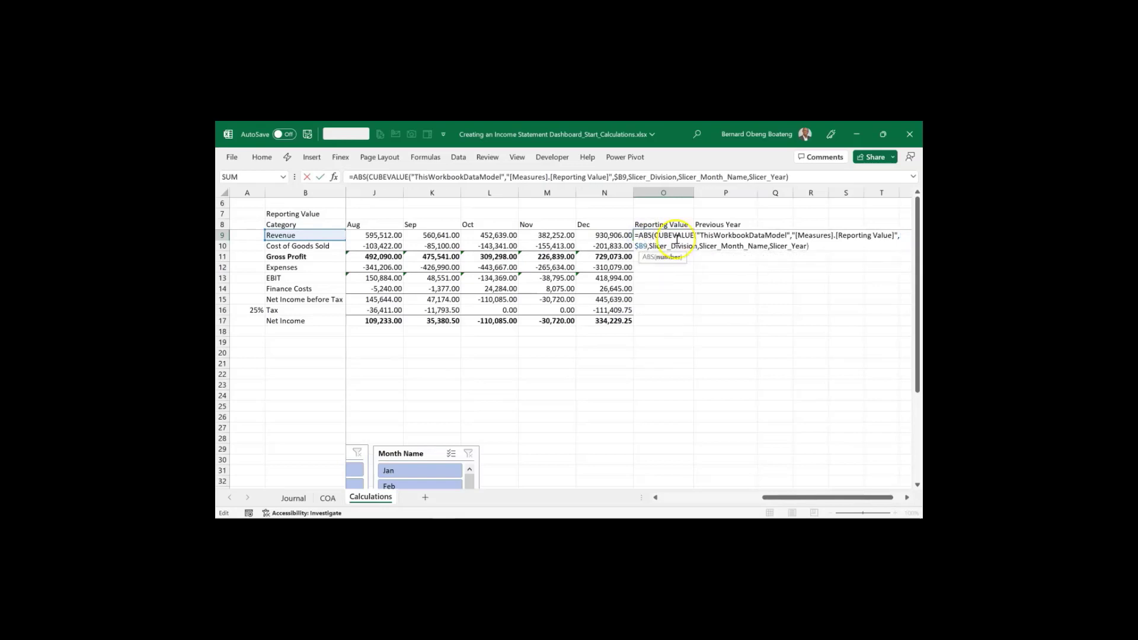
click(814, 245)
text())
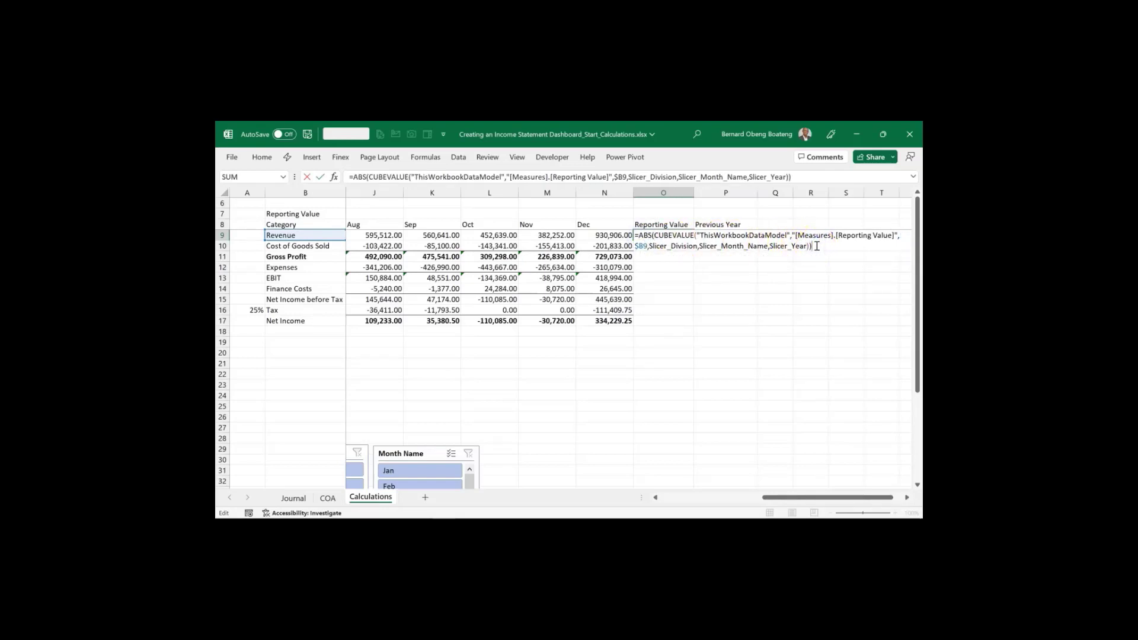
key(ctrl+Return)
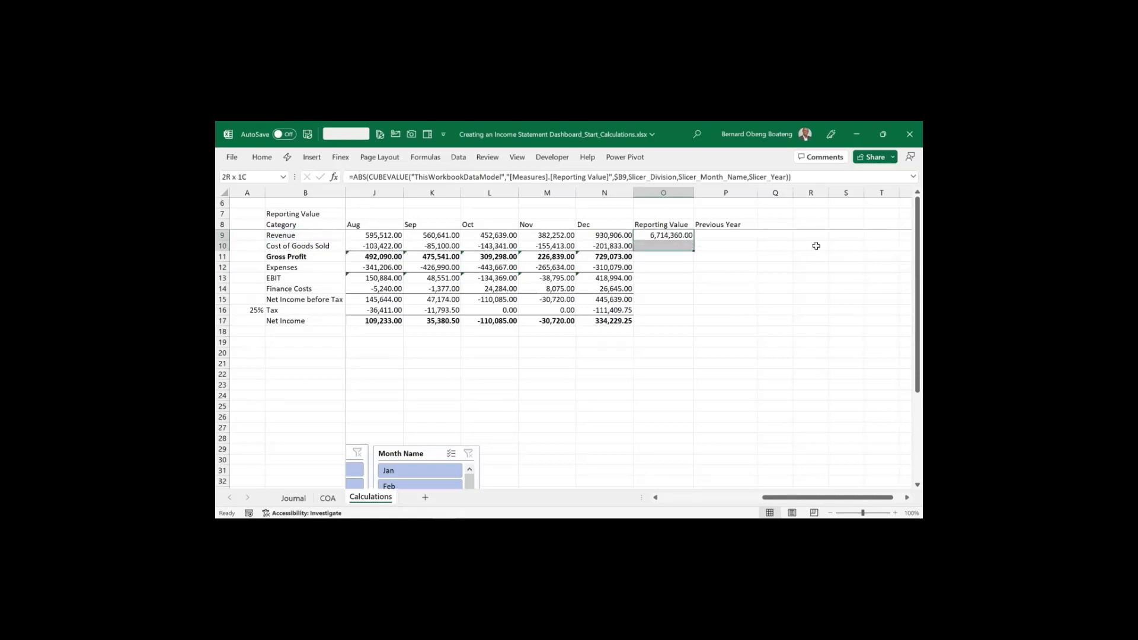
drag(816, 245, 816, 245)
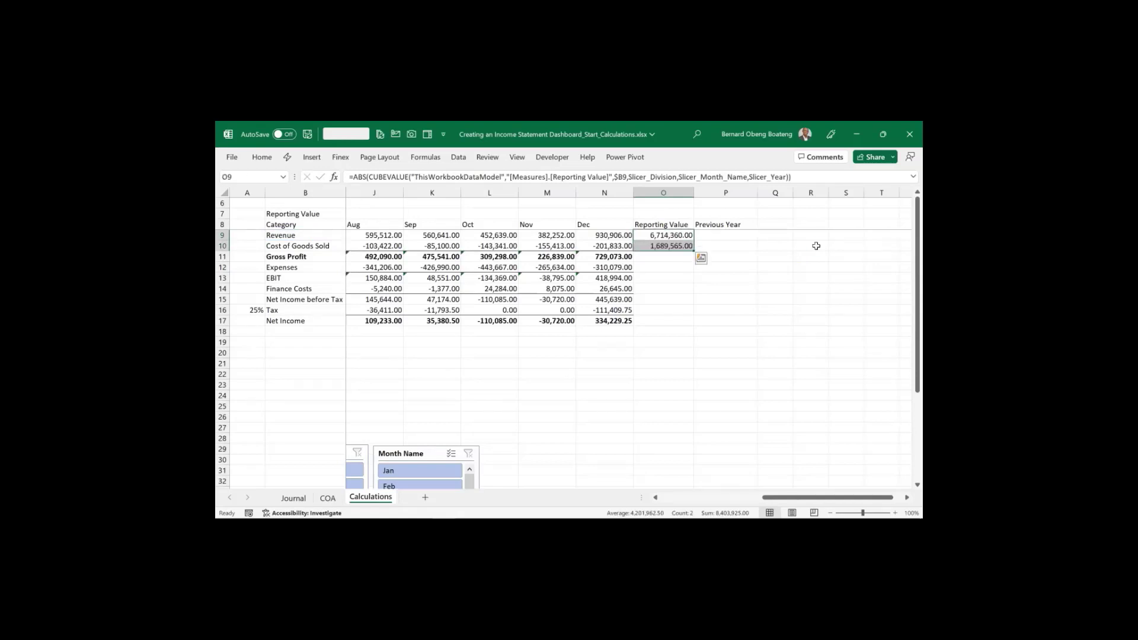
Copy the formula in O10 and paste only its formula into Expenses in O12 and Finance Costs in O14
key(Down)
key(ctrl+c)
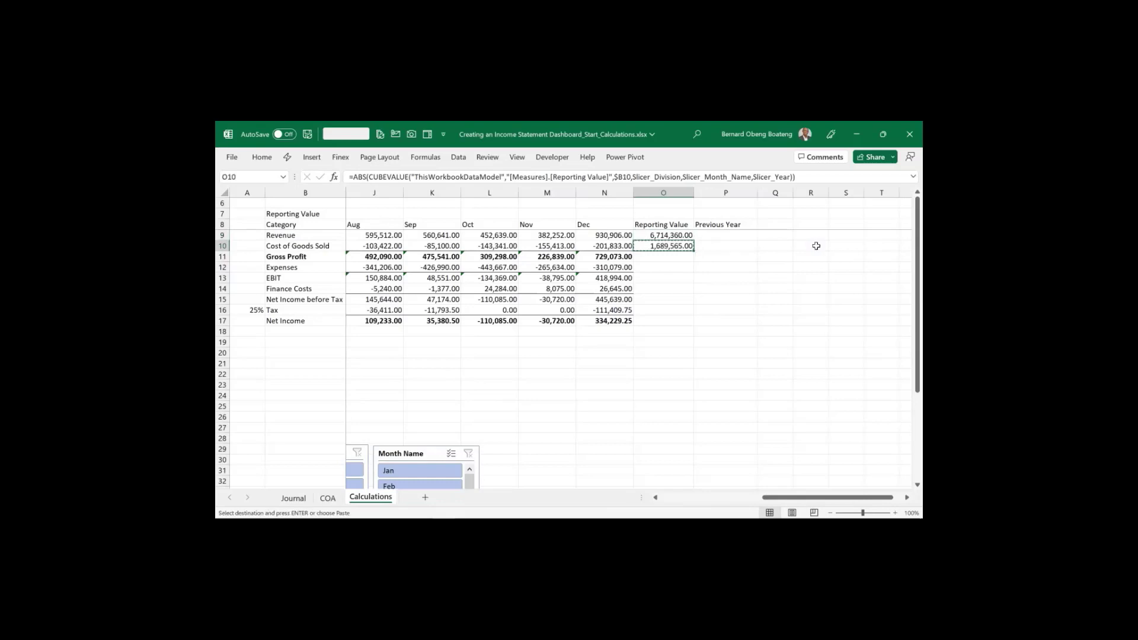
key(Down)
key(Down)
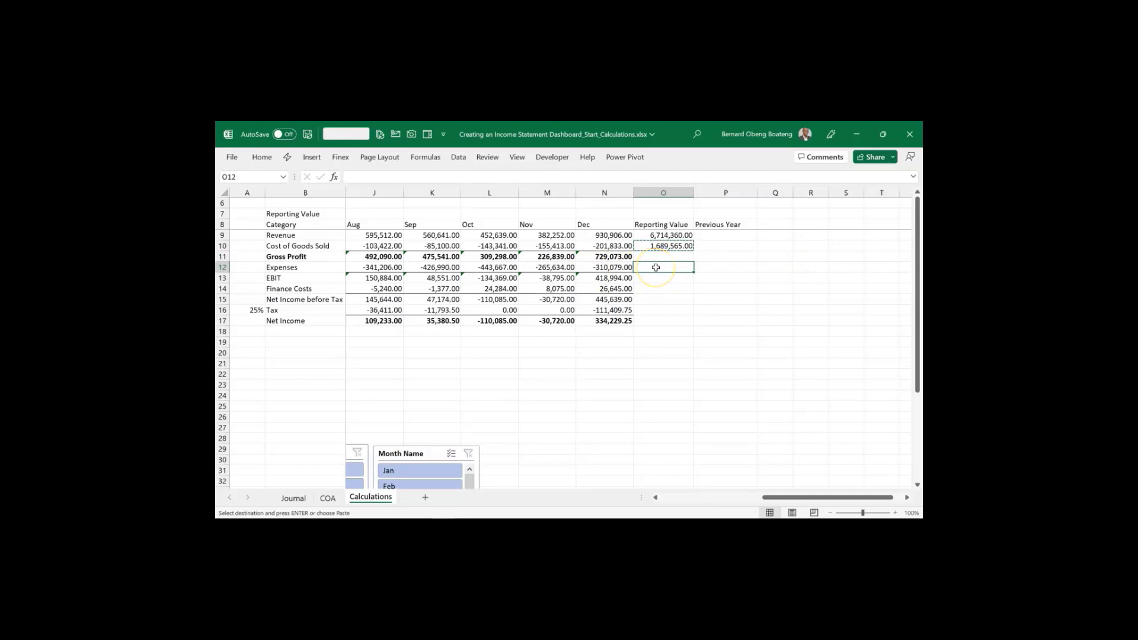
ctrl+click(661, 289)
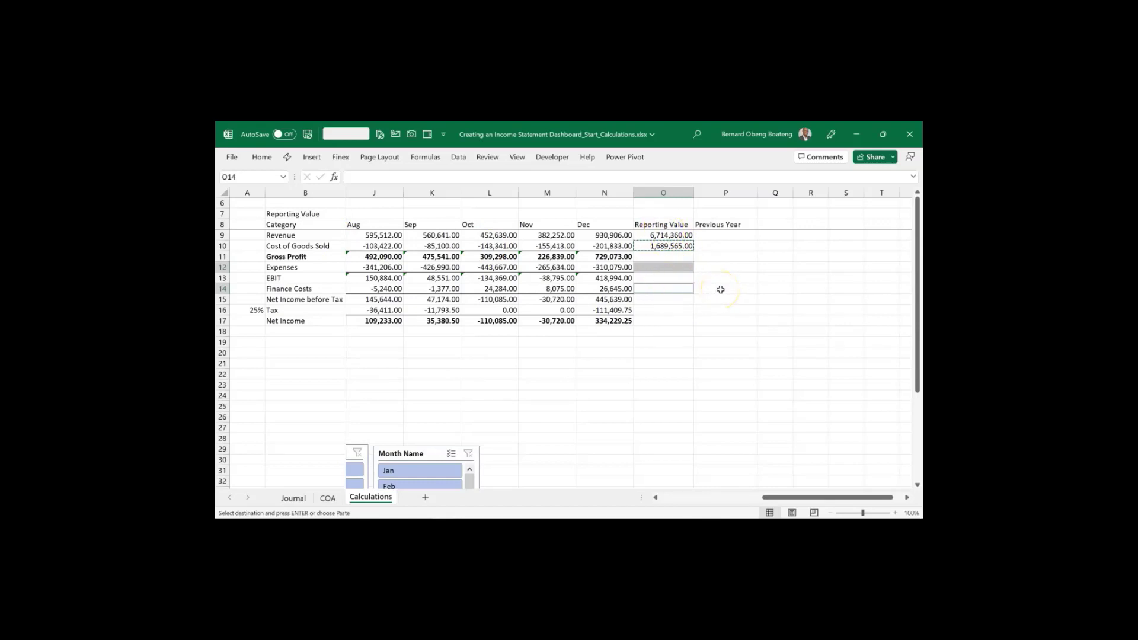
key(ctrl+alt+v)
key(f)
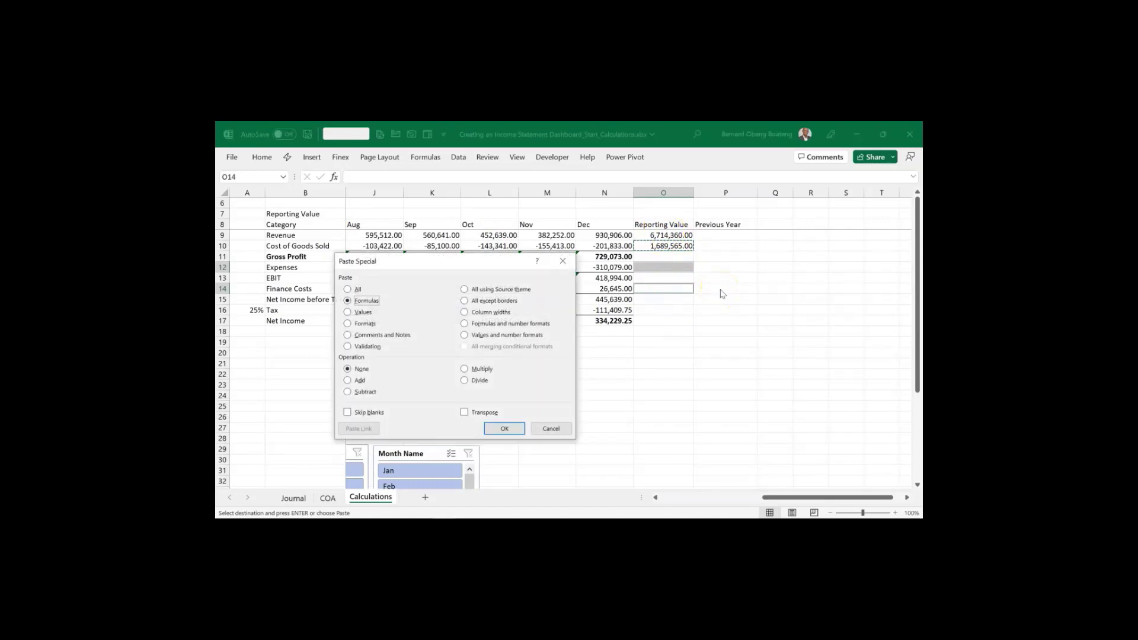
key(Return)
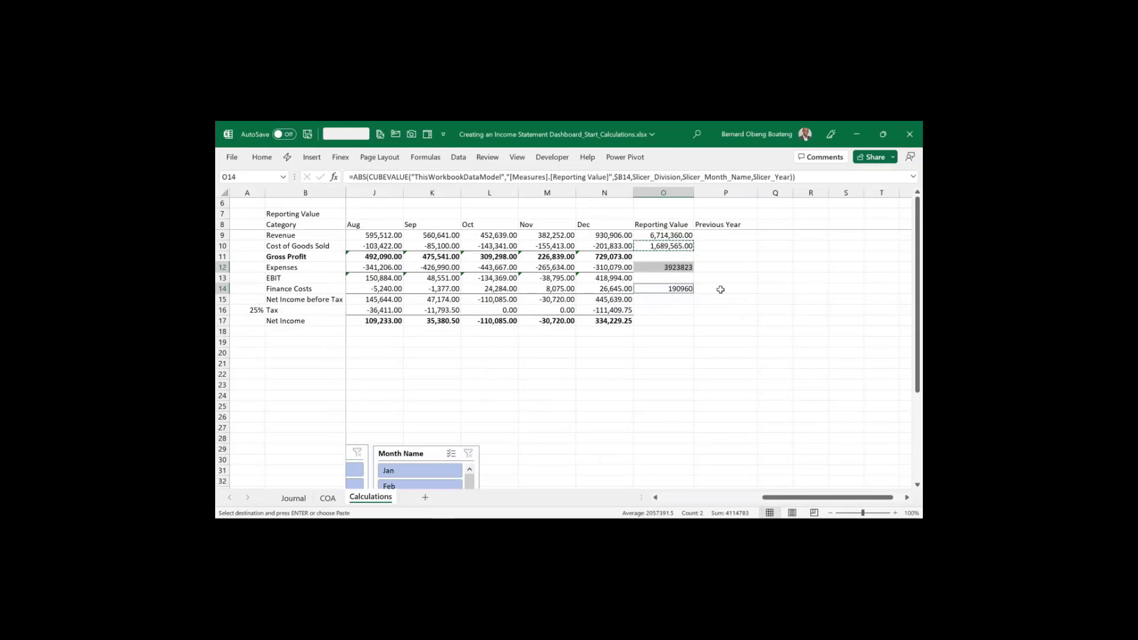
key(Return)
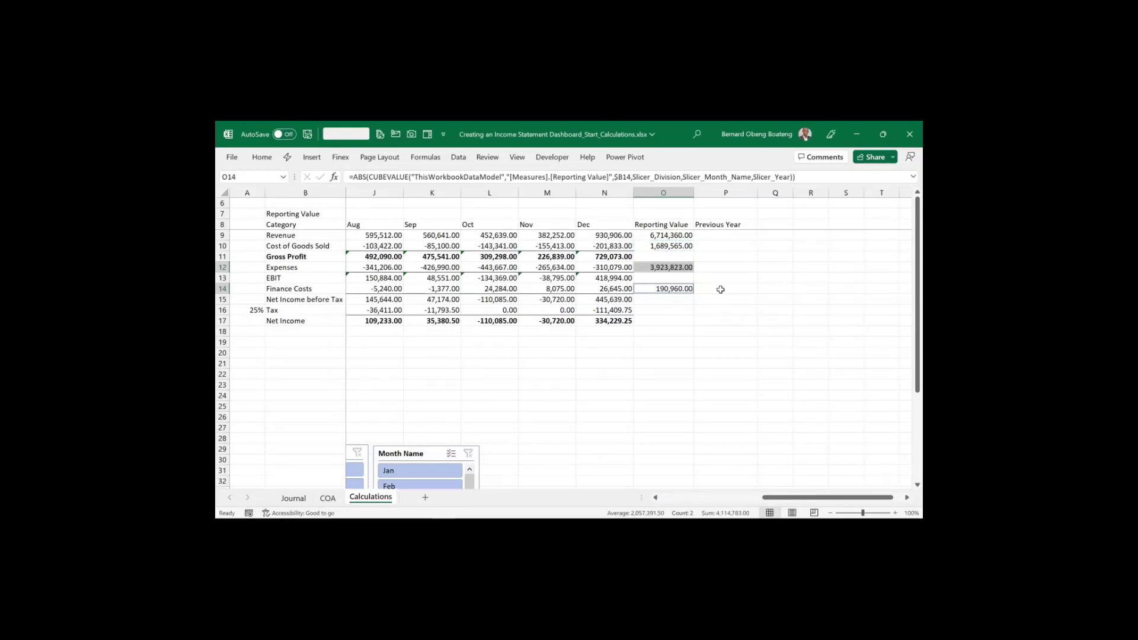
Calculate Gross Profit for the Reporting Value column in O11 with the formula =O9-O10
click(669, 246)
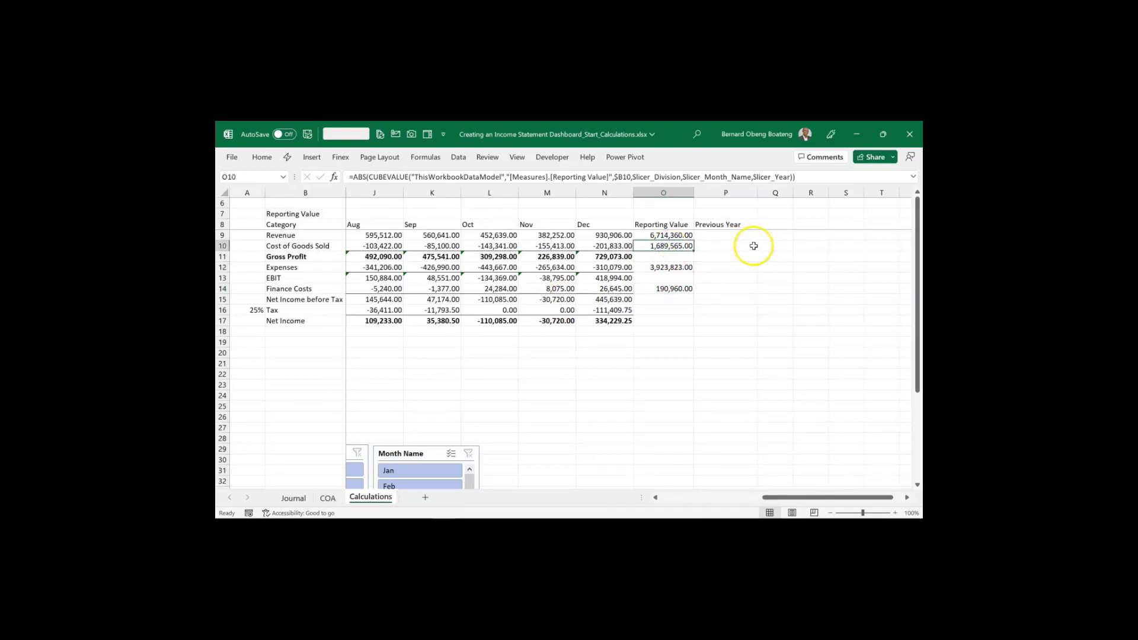
key(alt)
key(Escape)
key(Down)
text(=)
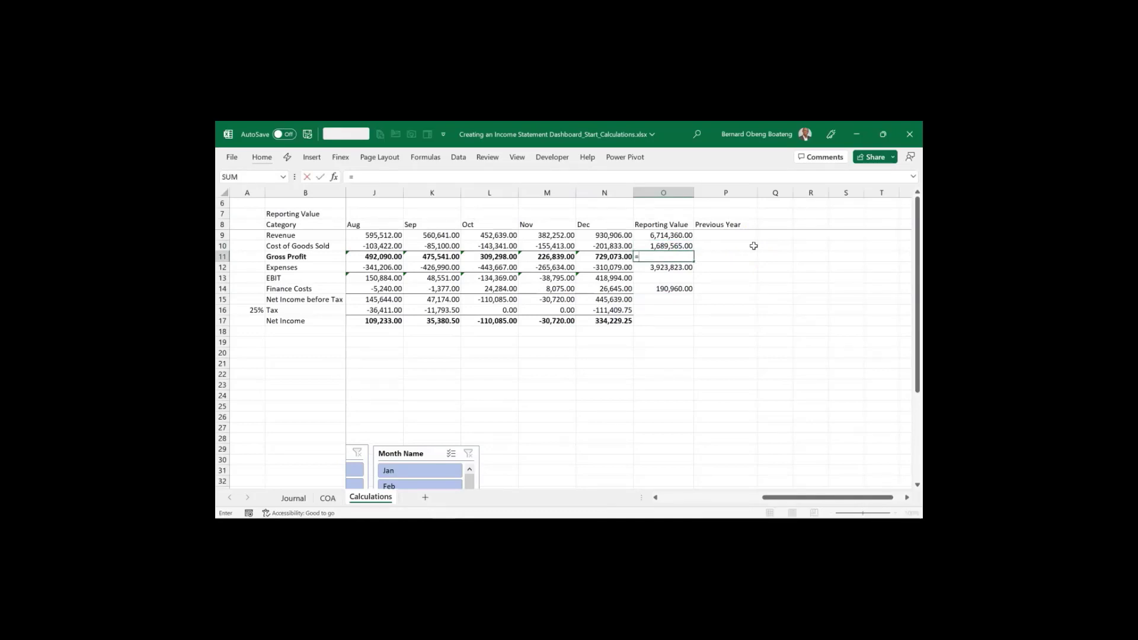
key(Up)
key(Up)
text(-)
key(Up)
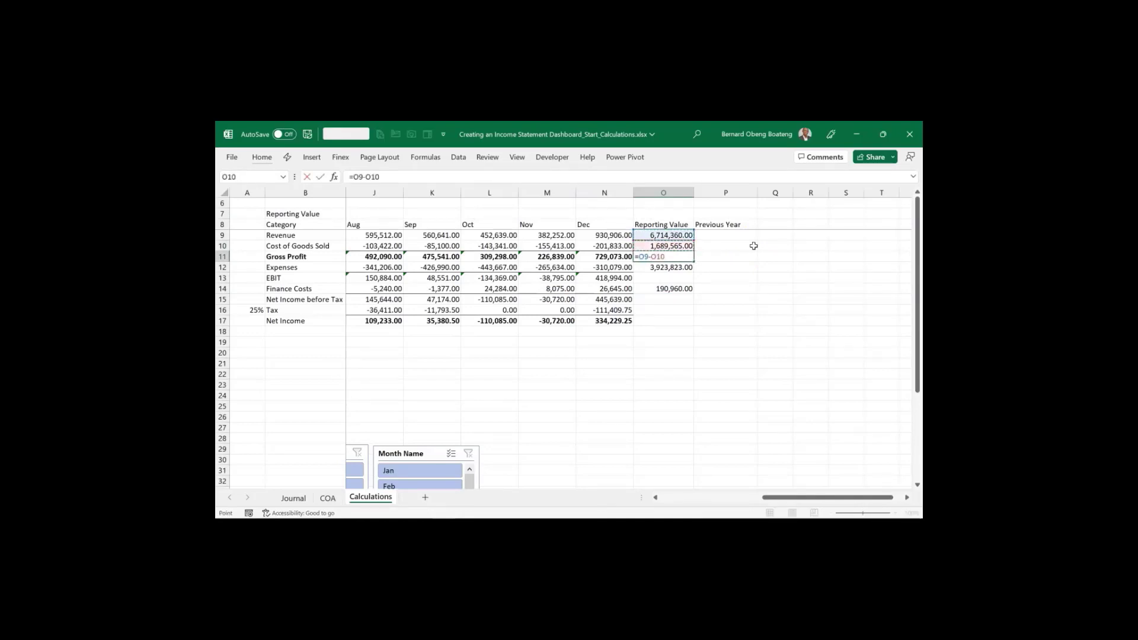
key(Return)
key(Up)
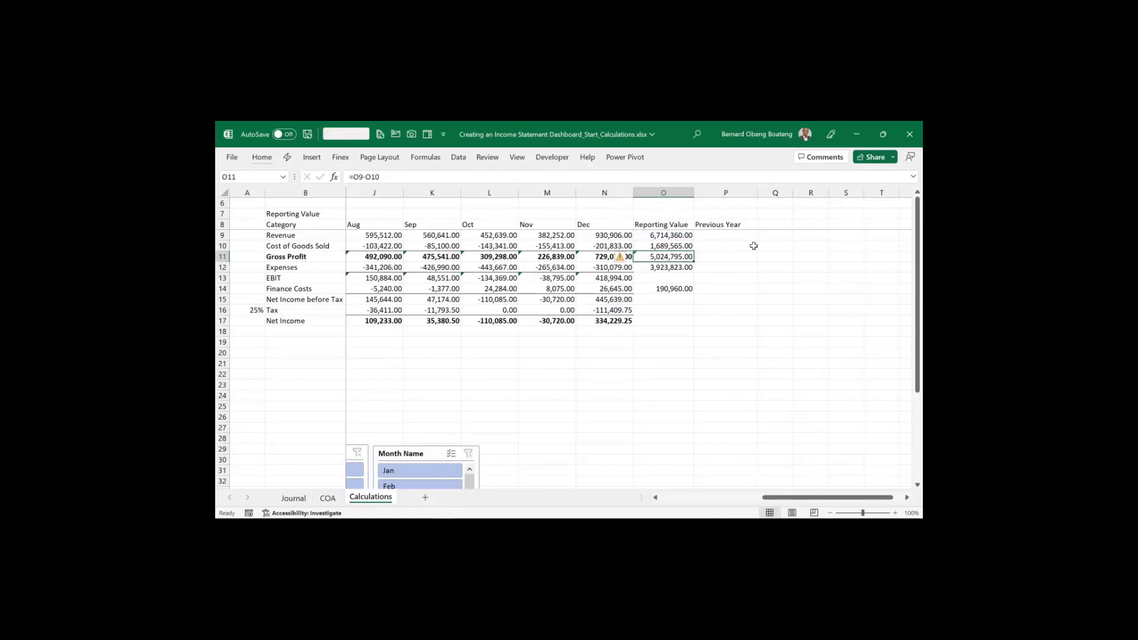
Calculate EBIT for the Reporting Value column in O13 by subtracting Expenses in O12 from Gross Profit in O11
key(Down)
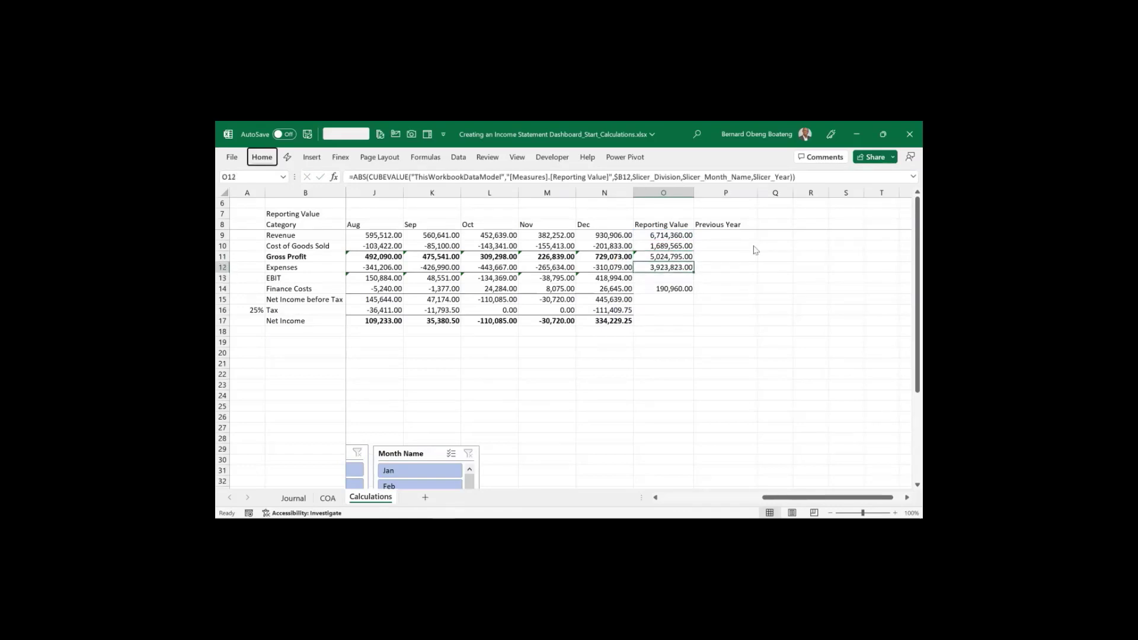
key(Down)
text(=)
key(Up)
key(Up)
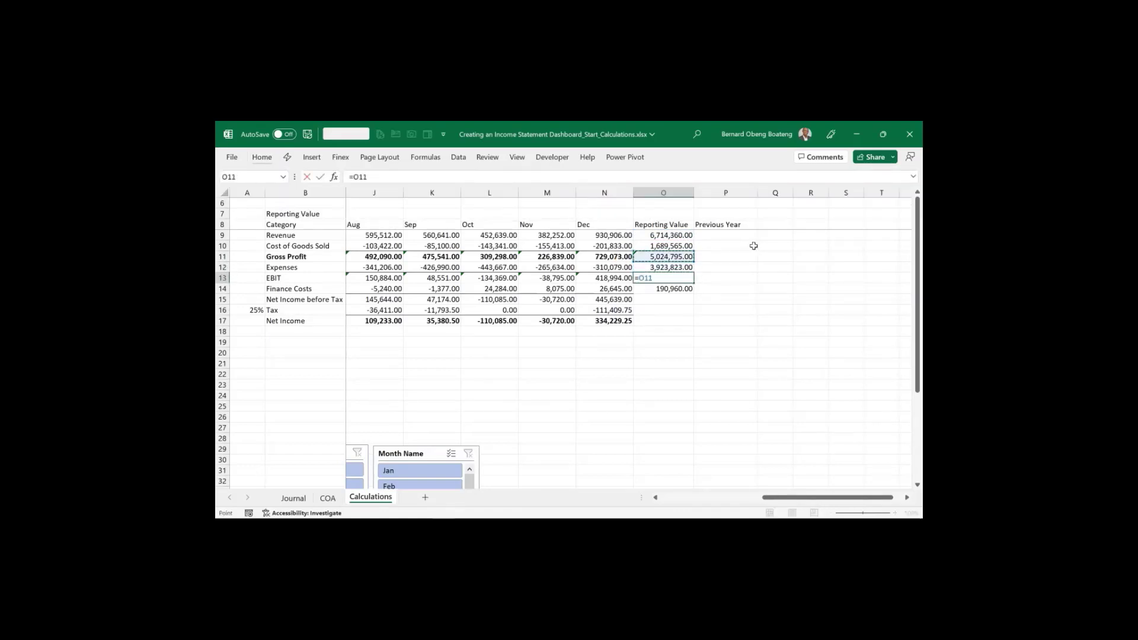
text(-)
key(Up)
key(Return)
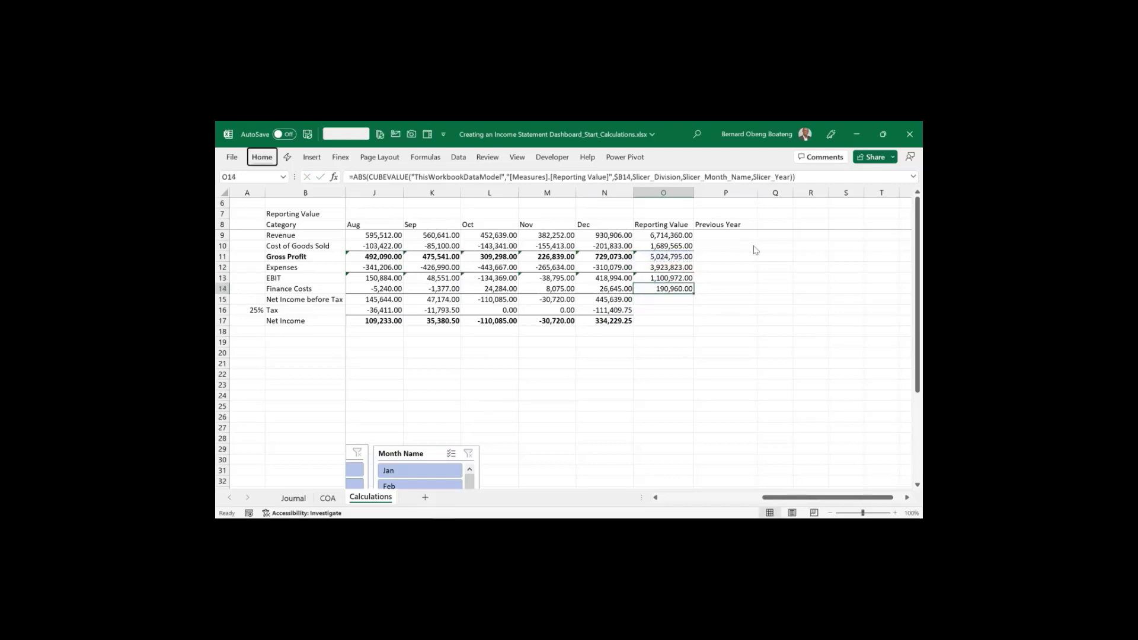
Calculate Net Income before Tax in O15 as the SUM of O13:O14
key(Down)
key(Up)
key(Down)
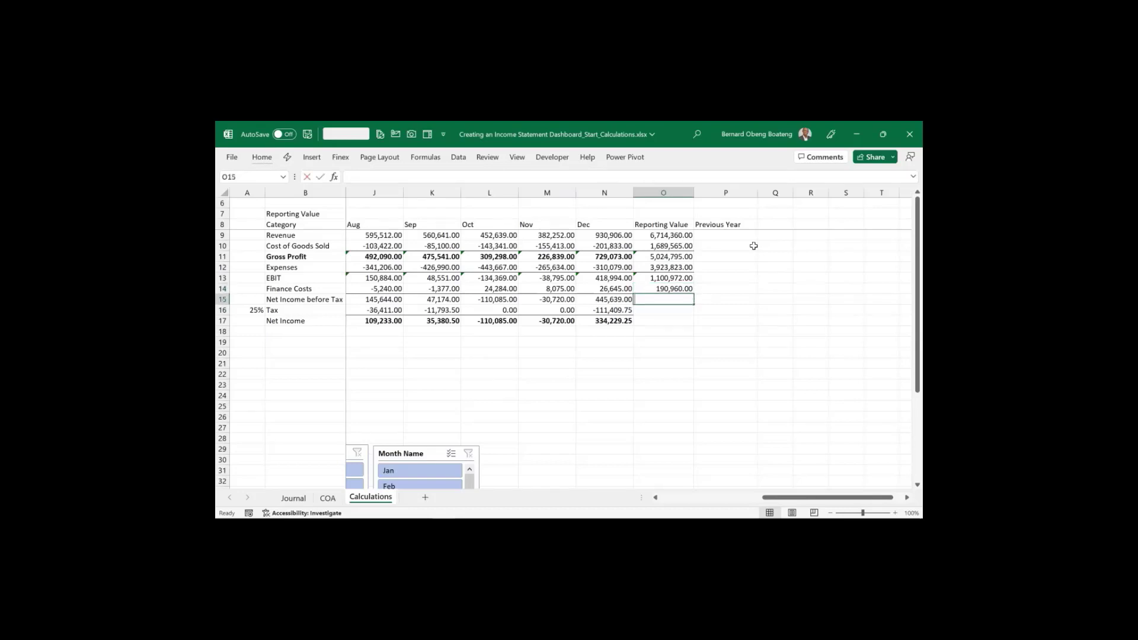
text(=SUM()
key(Up)
key(Up)
key(shift+Down)
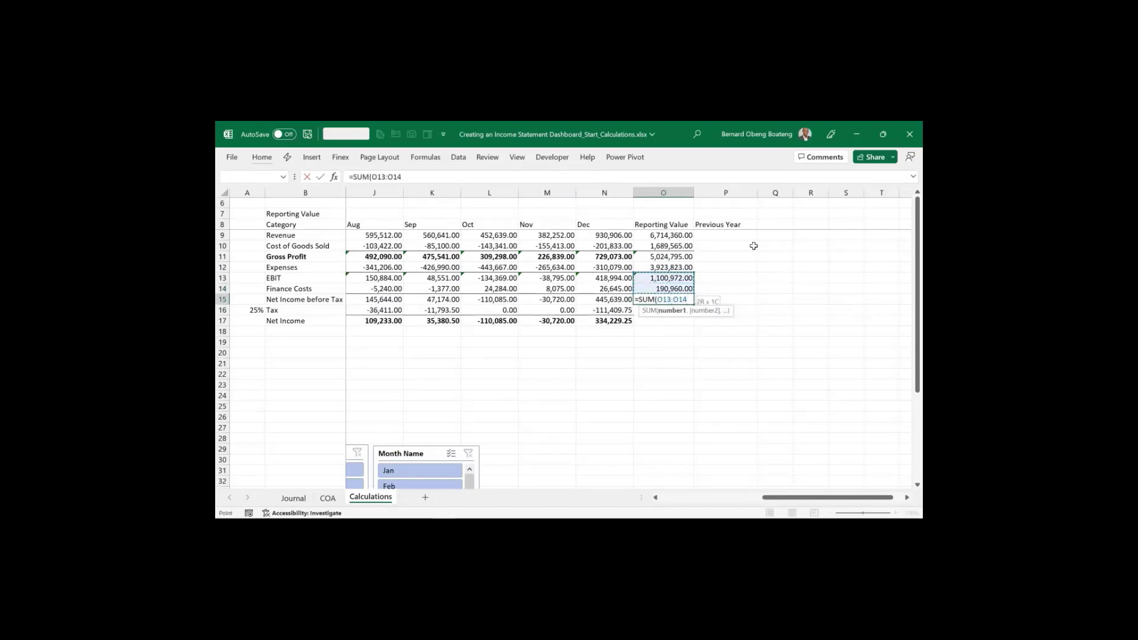
key(Return)
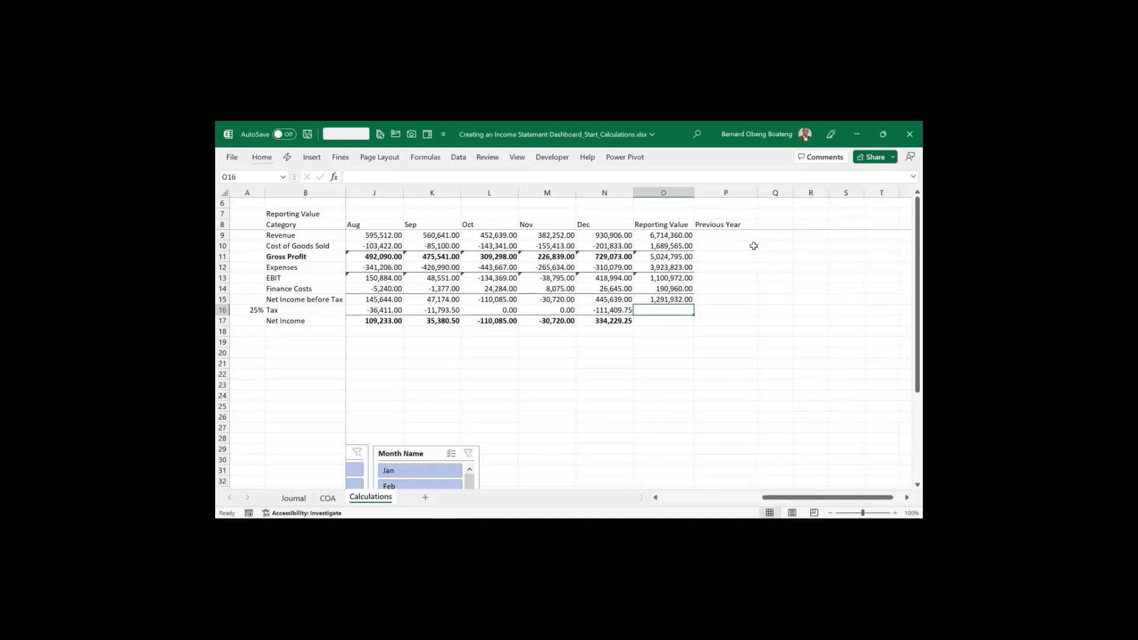
Fill the Tax formula from N16 across to O16 and calculate Net Income in O17 as the SUM of O15:O16
key(ctrl+r)
key(Return)
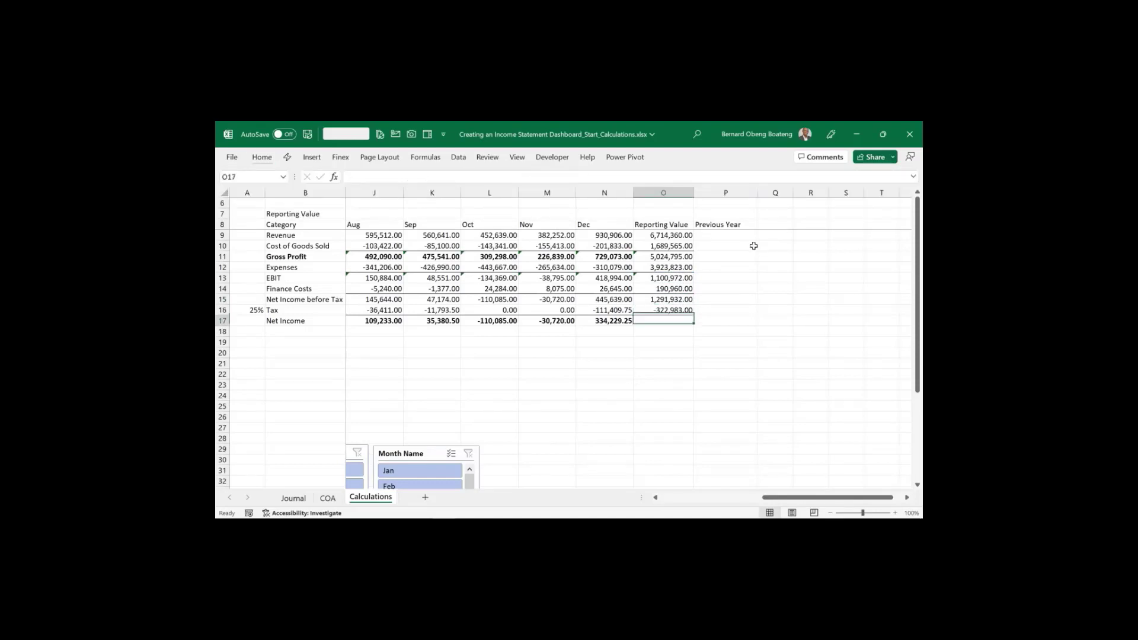
text(=SUM)
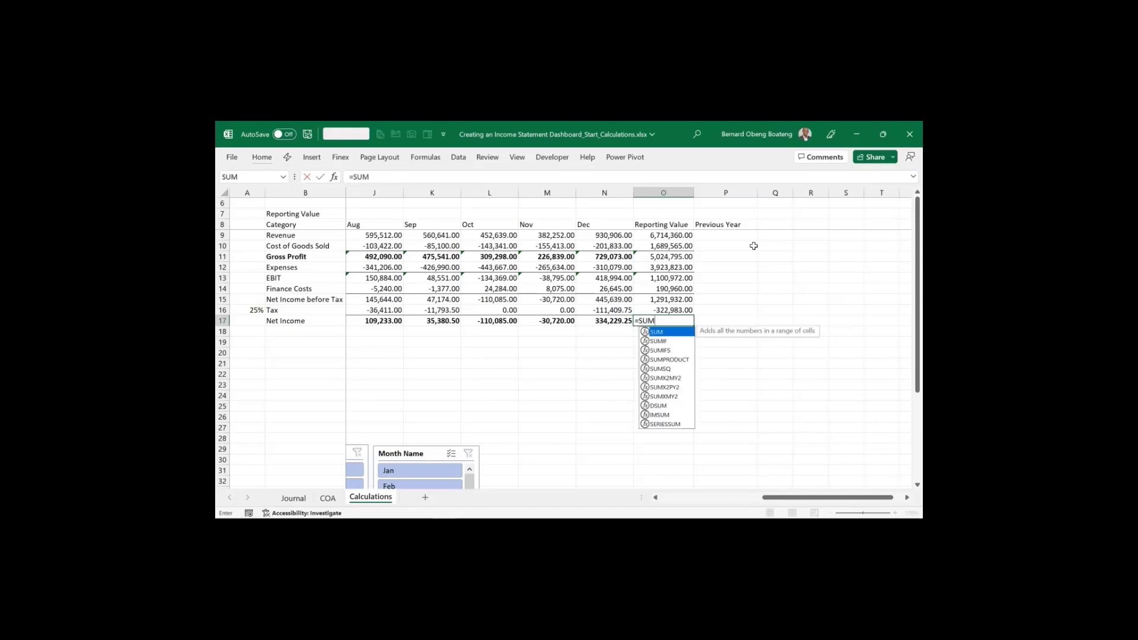
text(()
key(Up)
key(shift+Up)
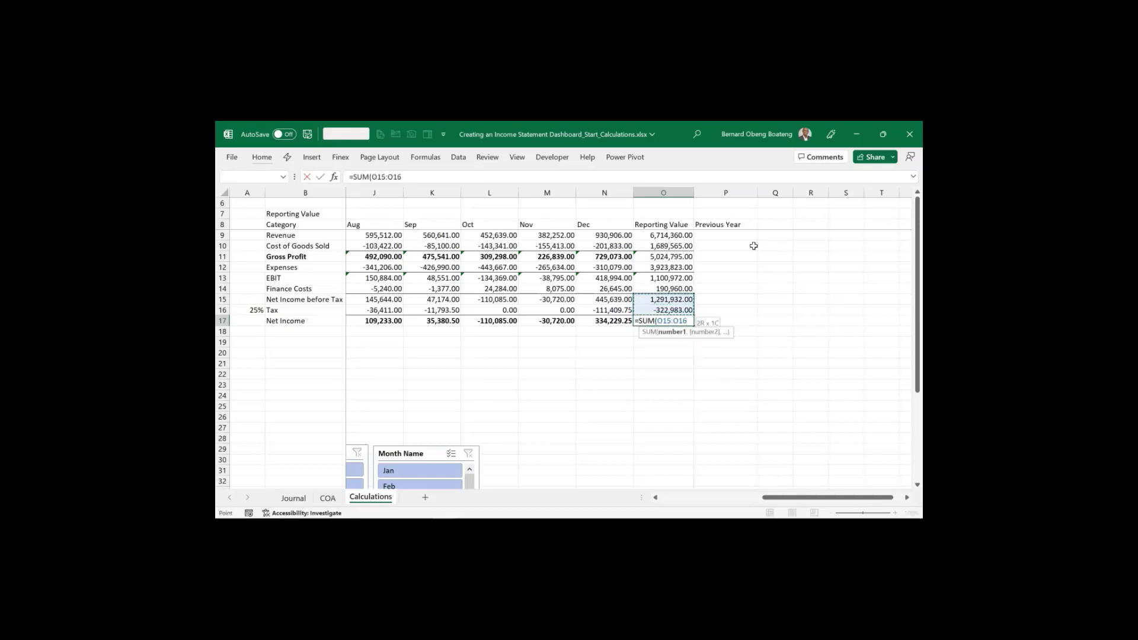
key(ctrl+Return)
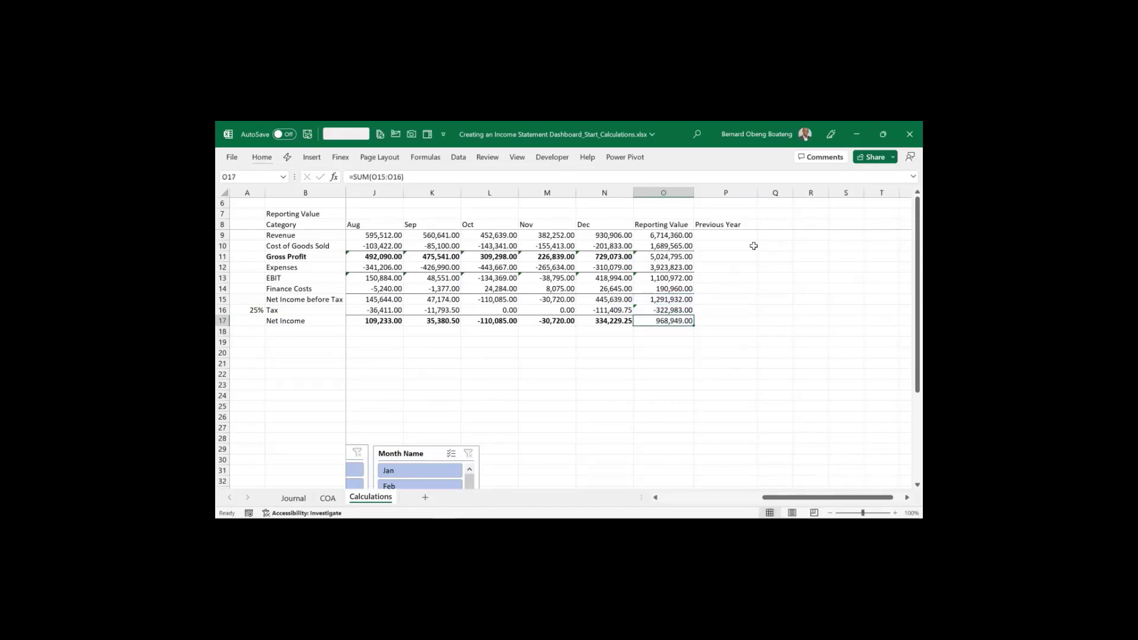
Fill the Reporting Value formulas in O9:O17 across into the Previous Year column, P9:P17
click(680, 235)
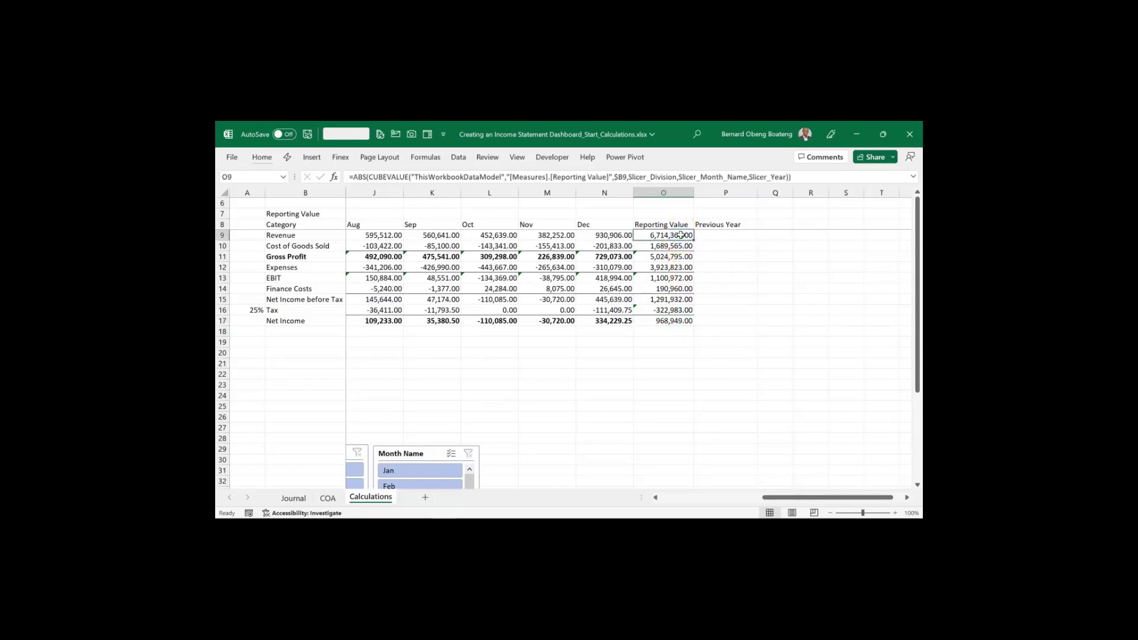
key(shift+Down)
key(shift+Down)
key(shift+Down)
key(shift+Down)
key(shift+Down)
key(shift+Down)
key(shift+Down)
key(shift+Down)
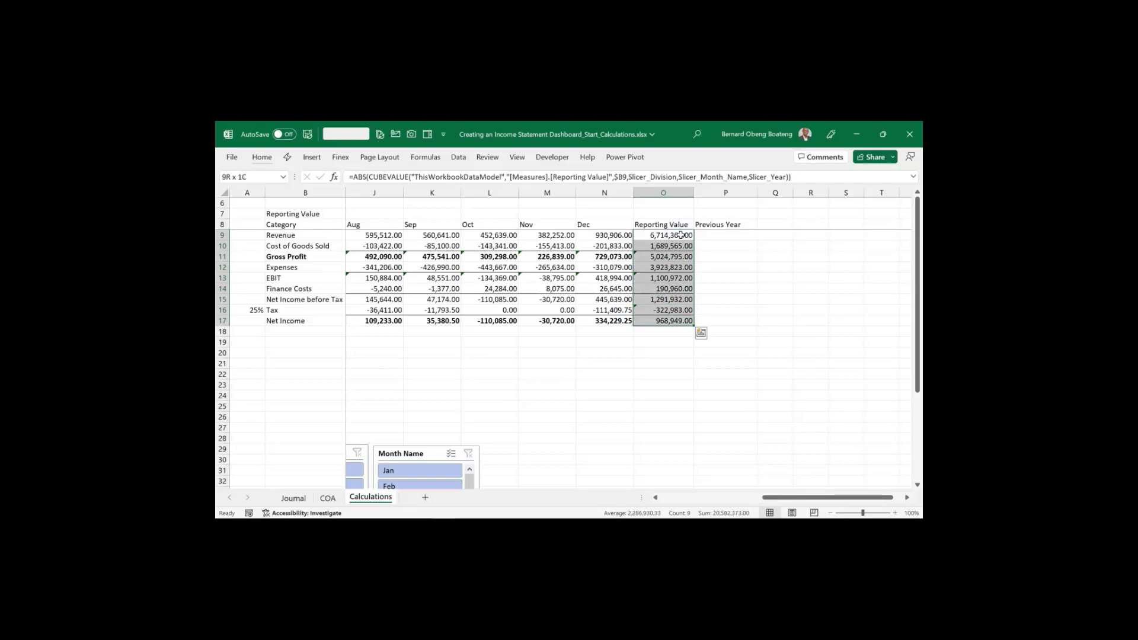
key(shift+Right)
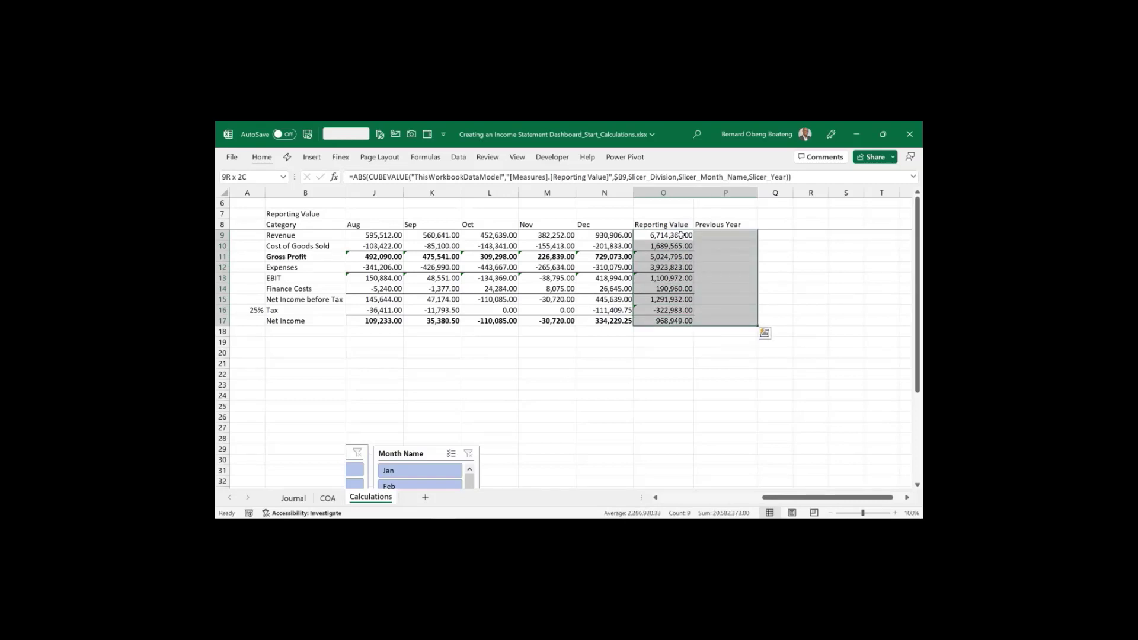
key(ctrl+r)
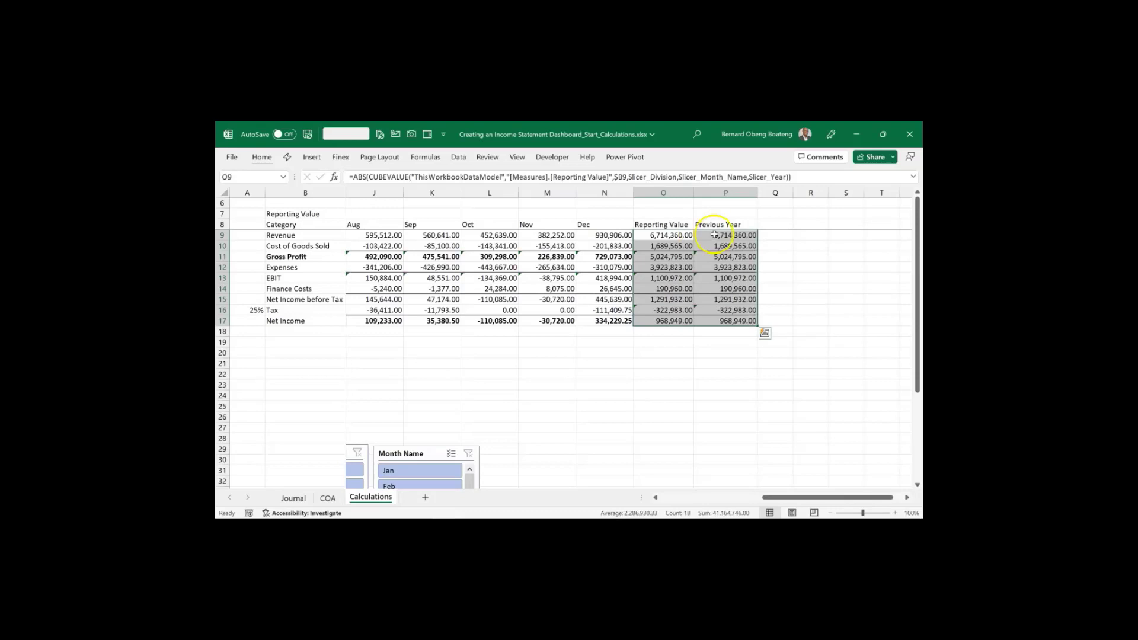
double_click(733, 236)
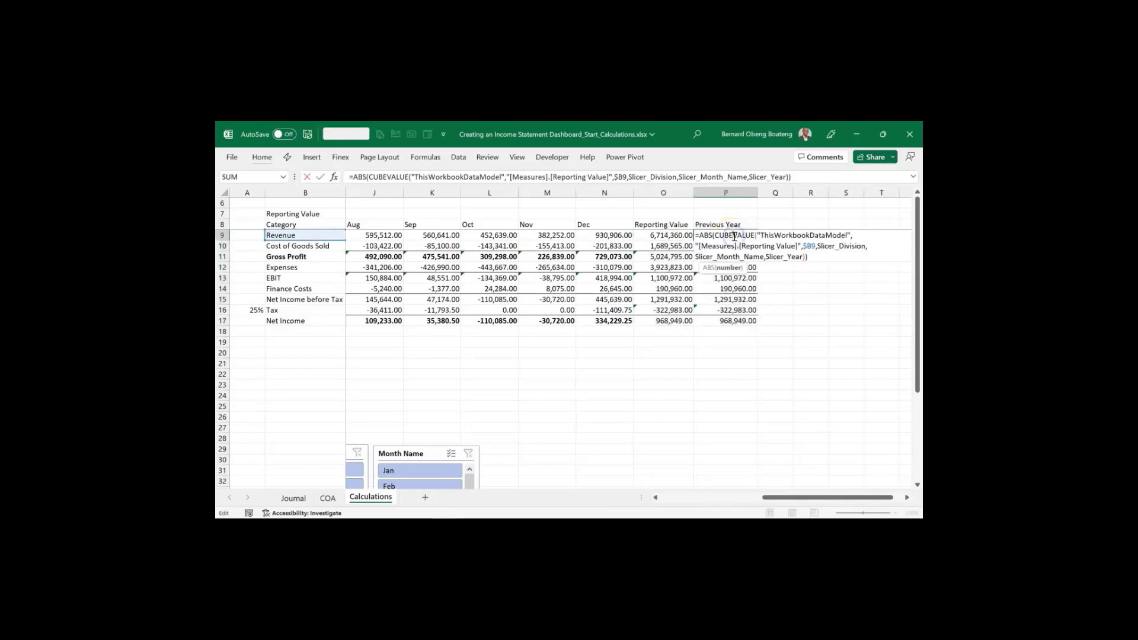
click(794, 246)
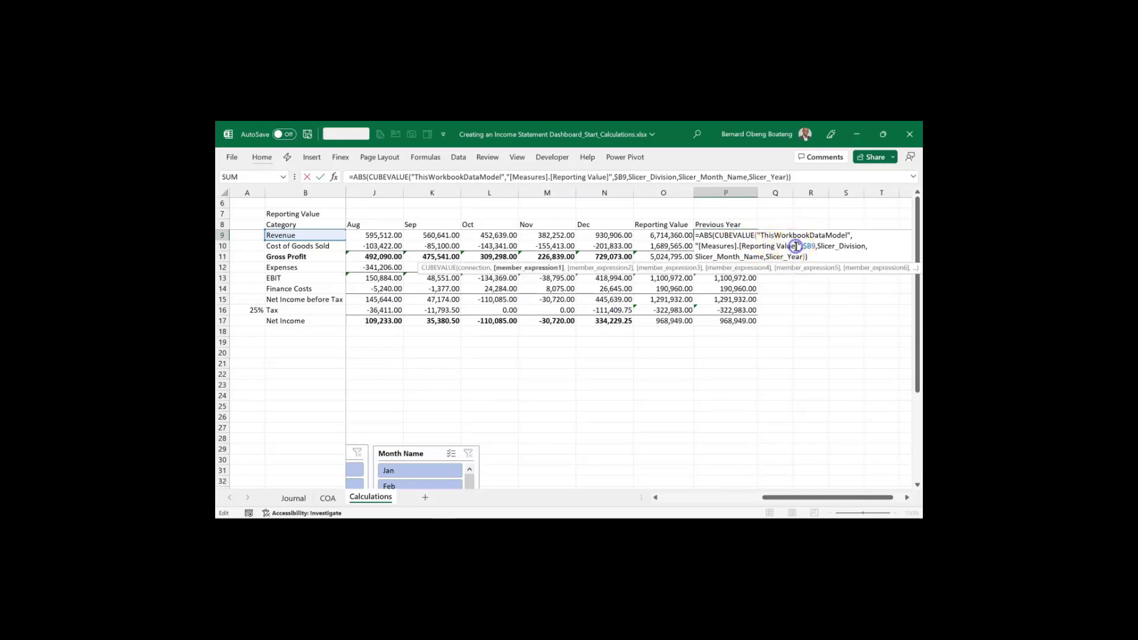
key(BackSpace)
key(BackSpace)
key(BackSpace)
key(BackSpace)
key(BackSpace)
key(BackSpace)
key(BackSpace)
key(BackSpace)
key(BackSpace)
key(BackSpace)
key(BackSpace)
key(BackSpace)
key(BackSpace)
key(BackSpace)
key(BackSpace)
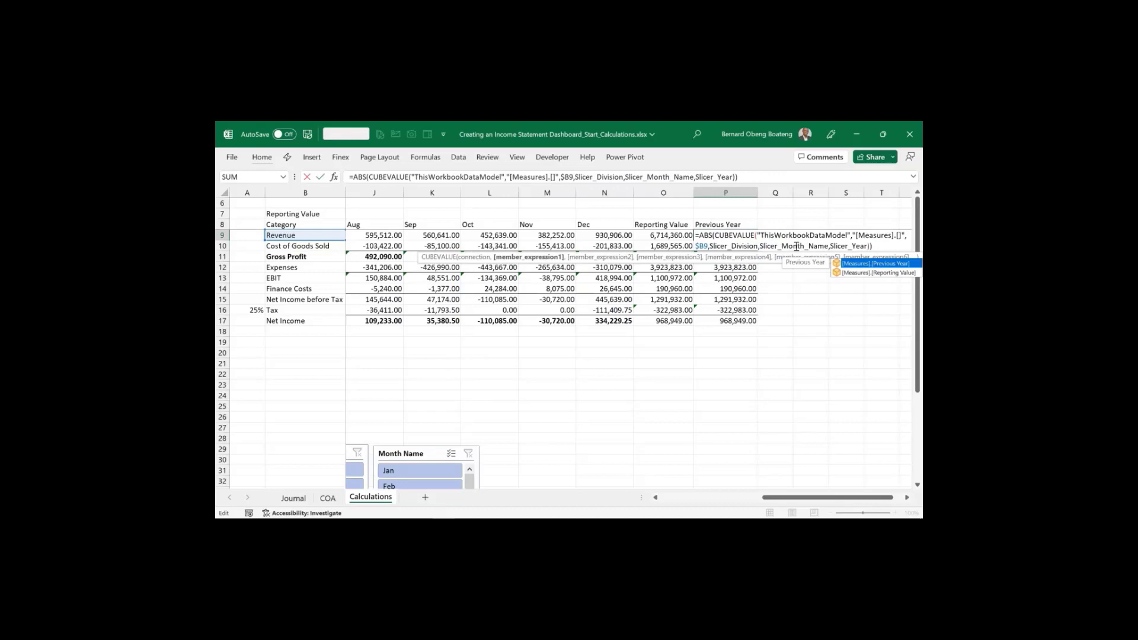
key(Escape)
key(Escape)
Replace all occurrences of Reporting Value with Previous Year in the formulas of P9:P17, and check the Revenue formula in P9
key(shift+Down)
key(shift+Down)
key(shift+Down)
key(shift+Down)
key(shift+Down)
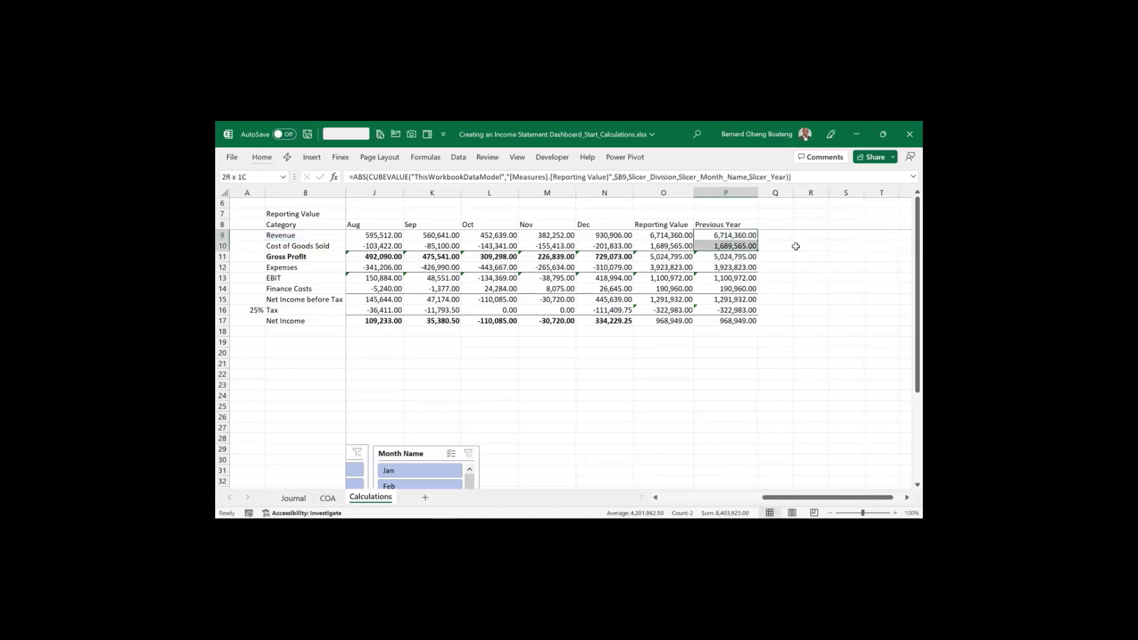
key(shift+Down)
key(shift+Down)
key(shift+Down)
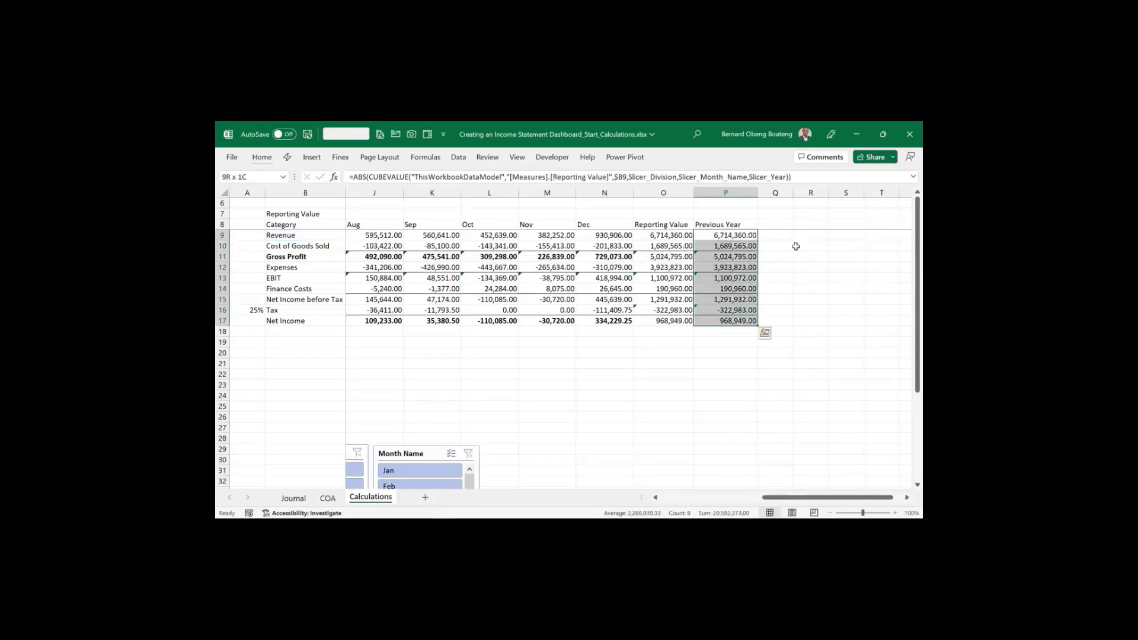
key(ctrl+h)
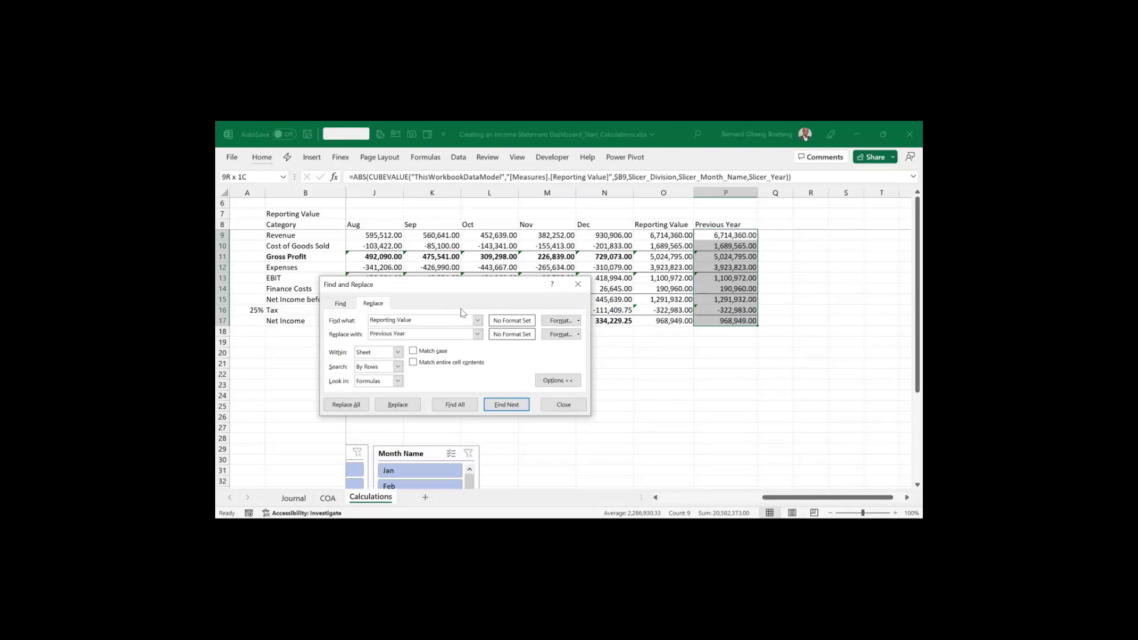
click(361, 405)
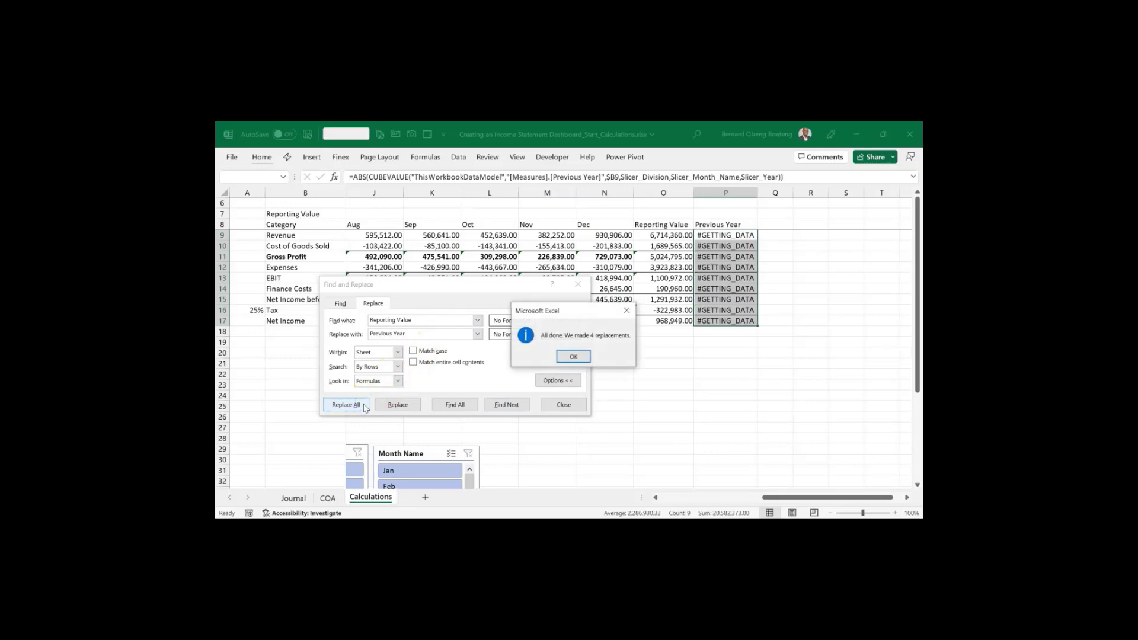
click(573, 355)
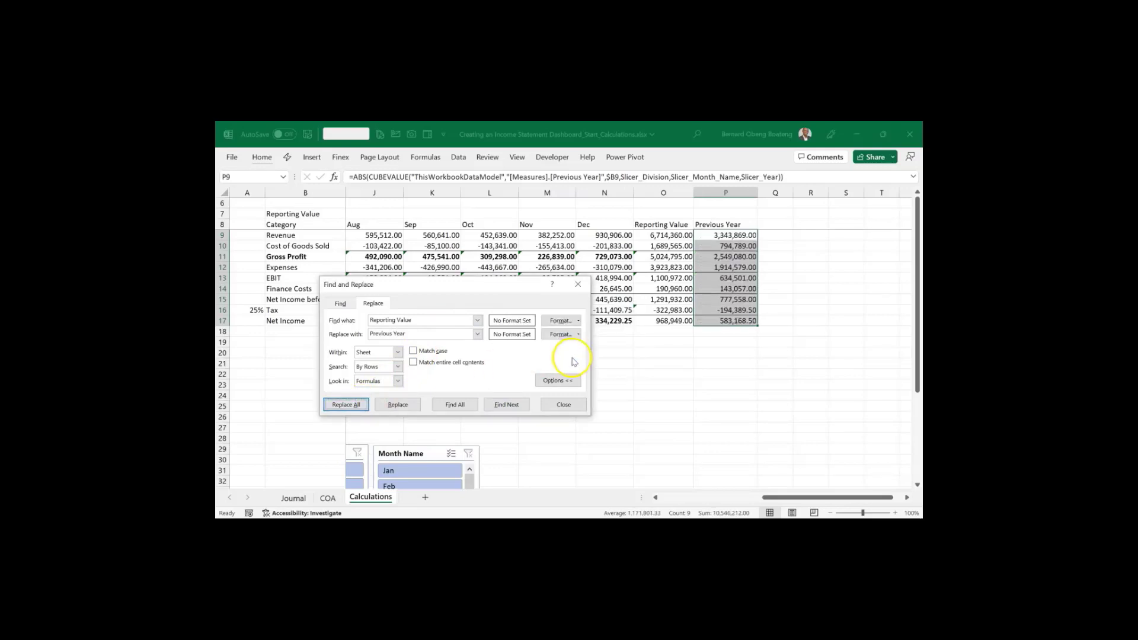
click(578, 284)
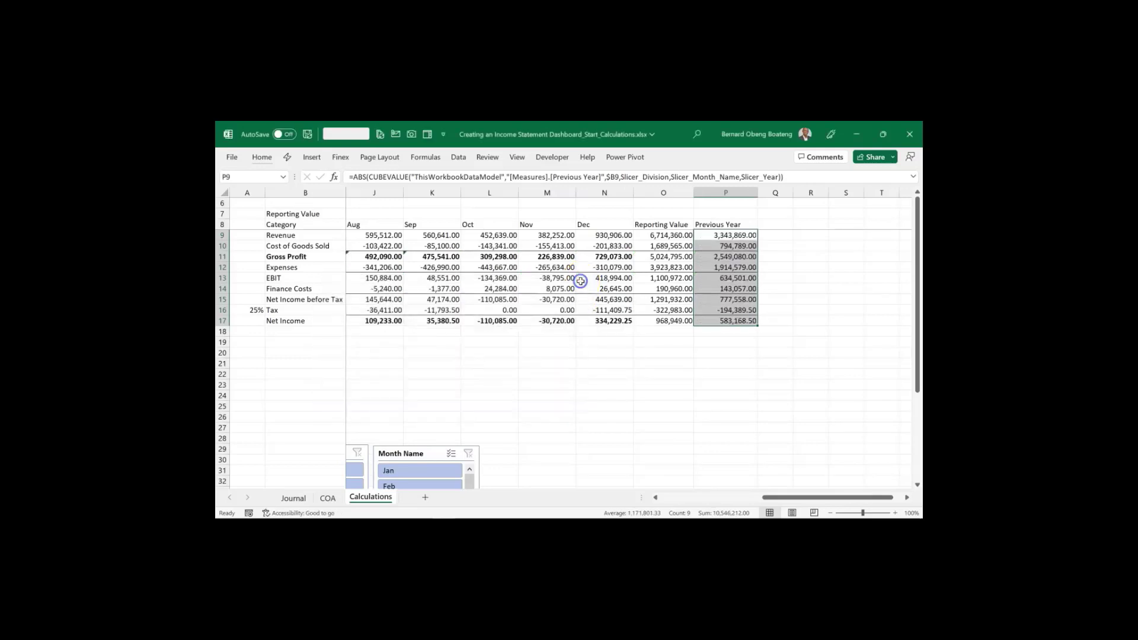
click(674, 235)
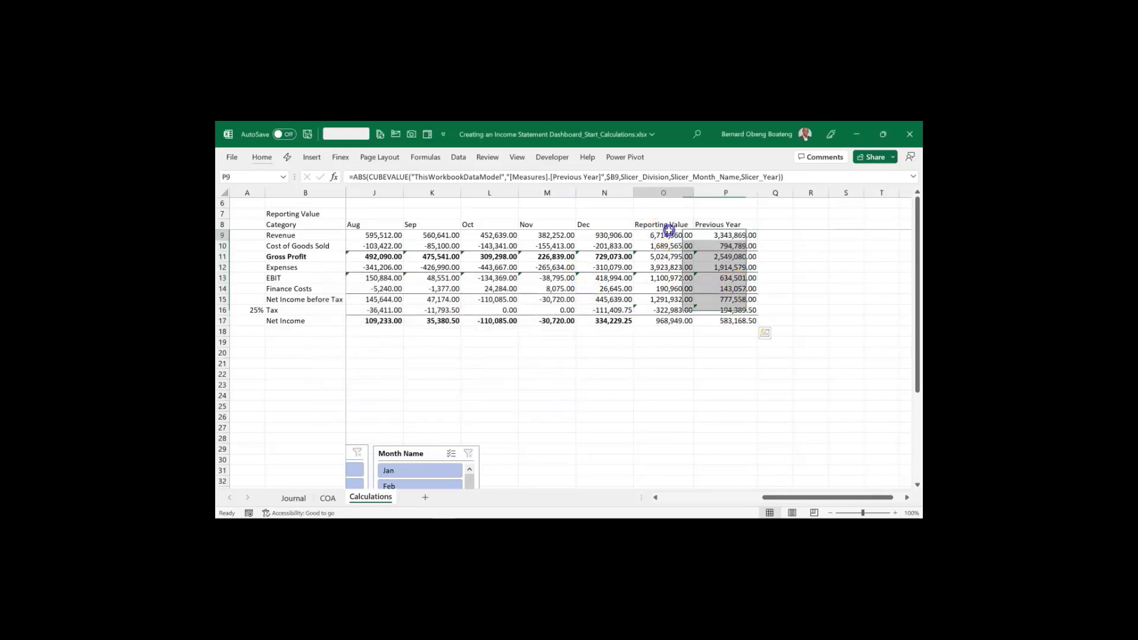
click(728, 236)
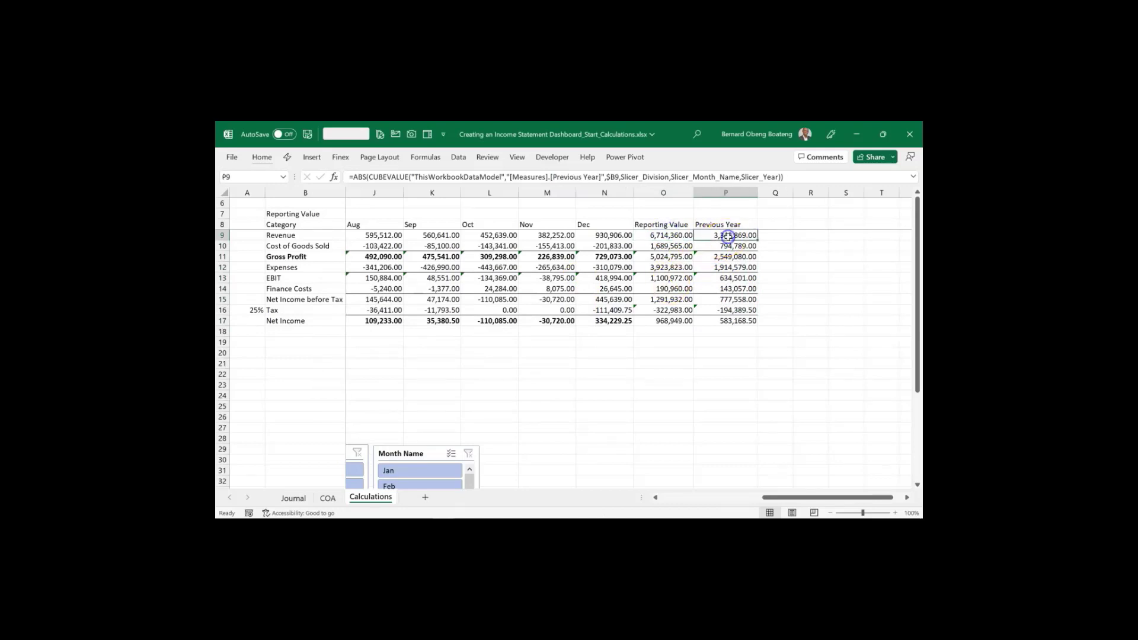
Add a Changes column header in Q8 beside Previous Year
click(777, 226)
text(Changes)
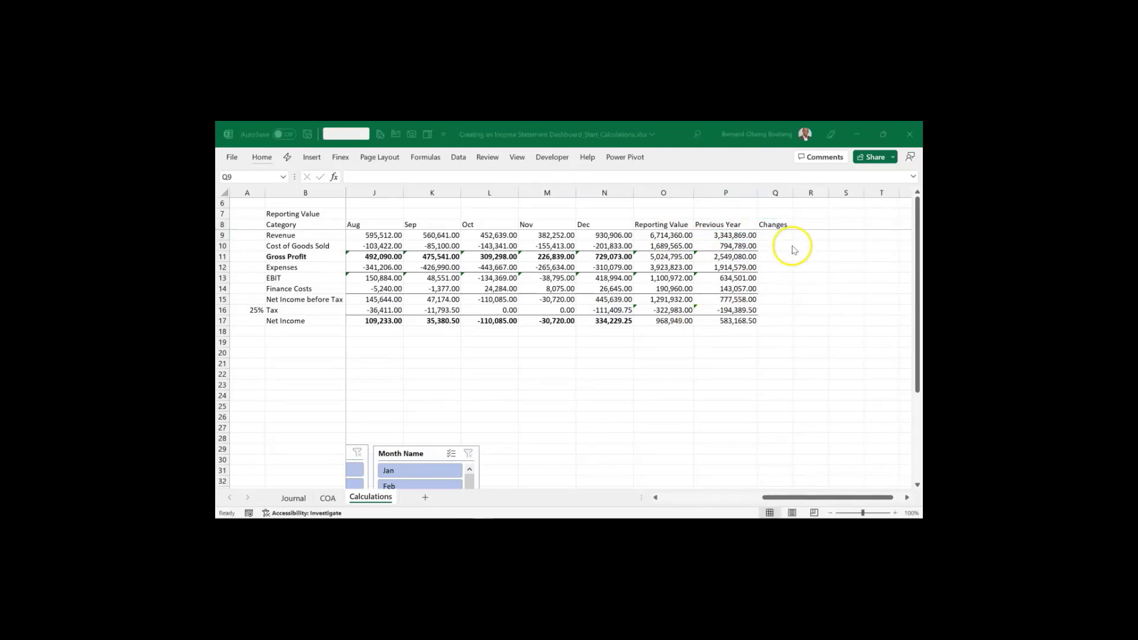
key(Return)
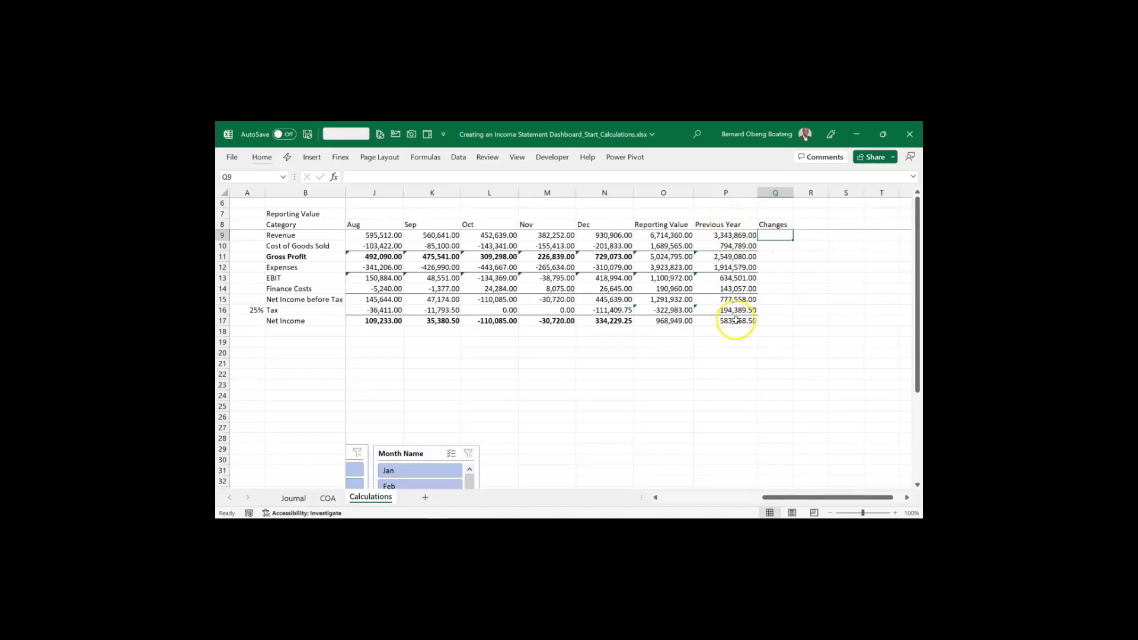
Calculate the Revenue change in Q9 with the formula =(O9-P9)/ABS(P9)
drag(733, 311, 721, 244)
click(773, 237)
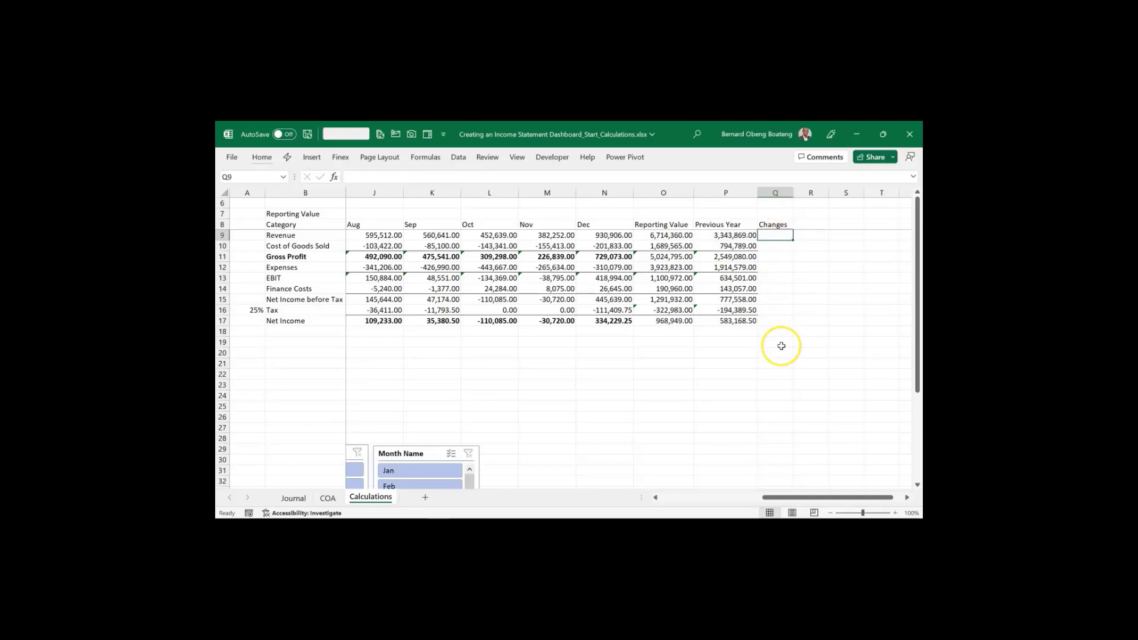
text(=)
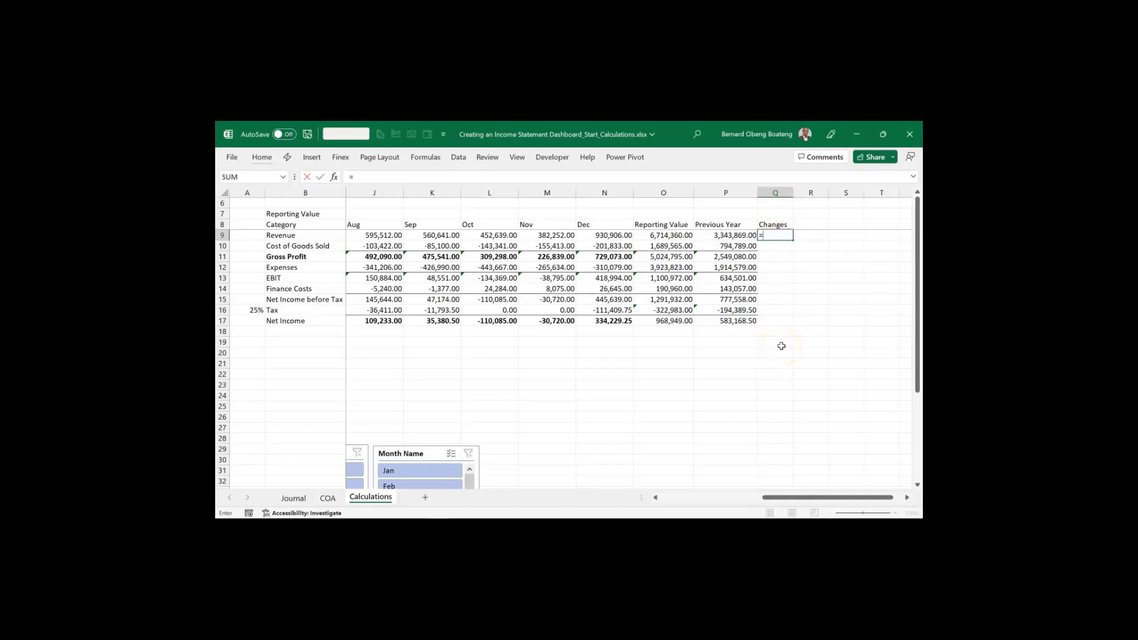
key(Left)
key(Left)
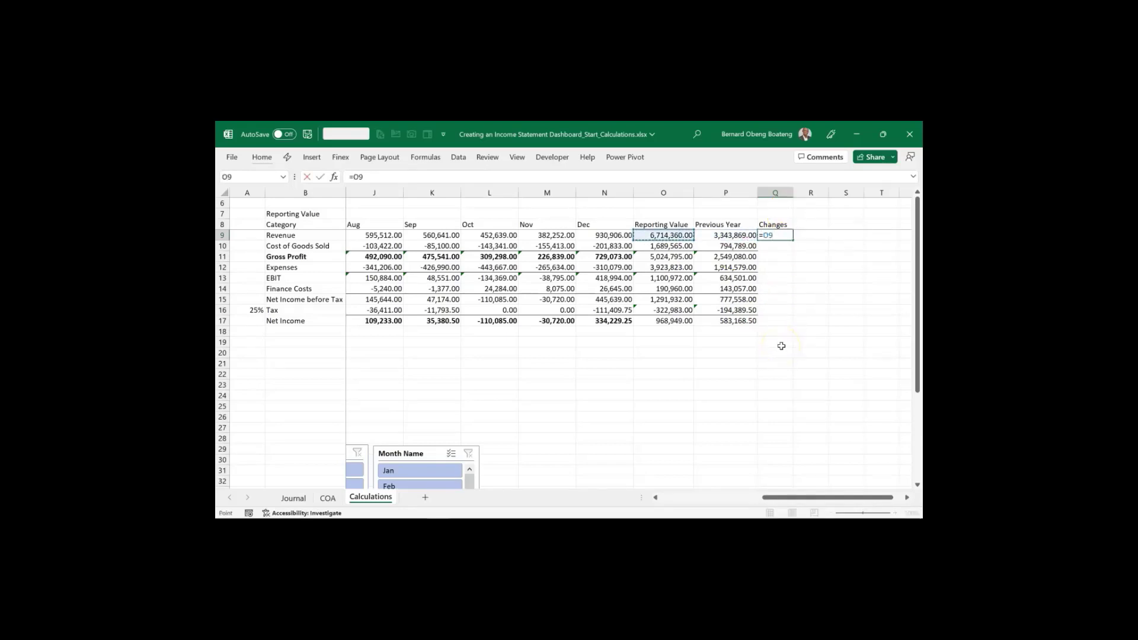
text(-)
key(Right)
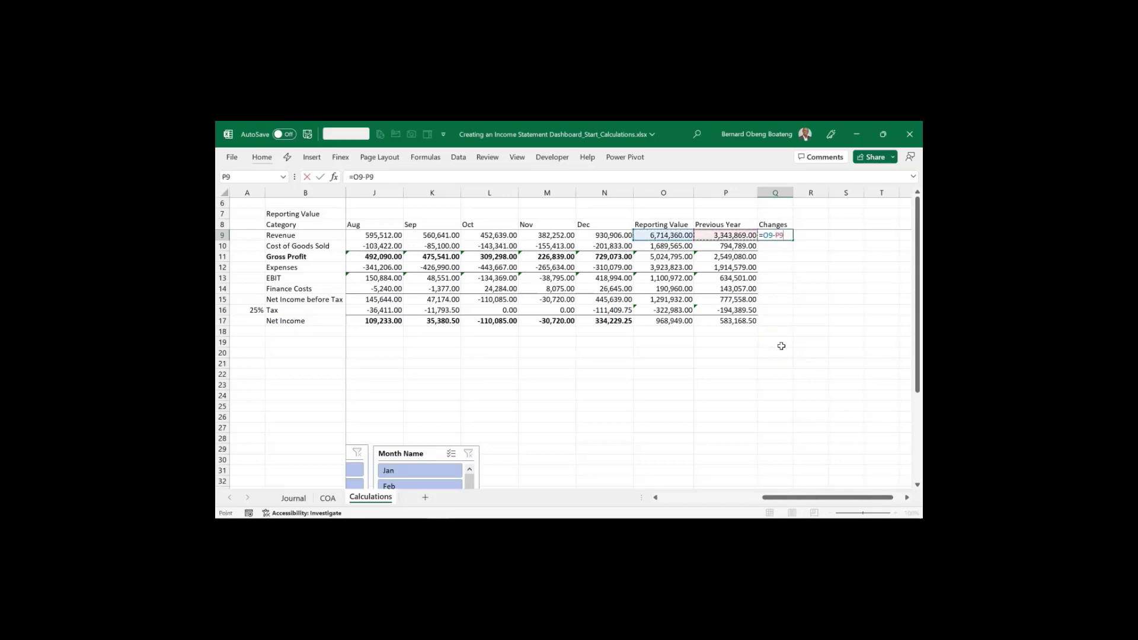
click(763, 235)
text(()
click(790, 236)
text()/ABS()
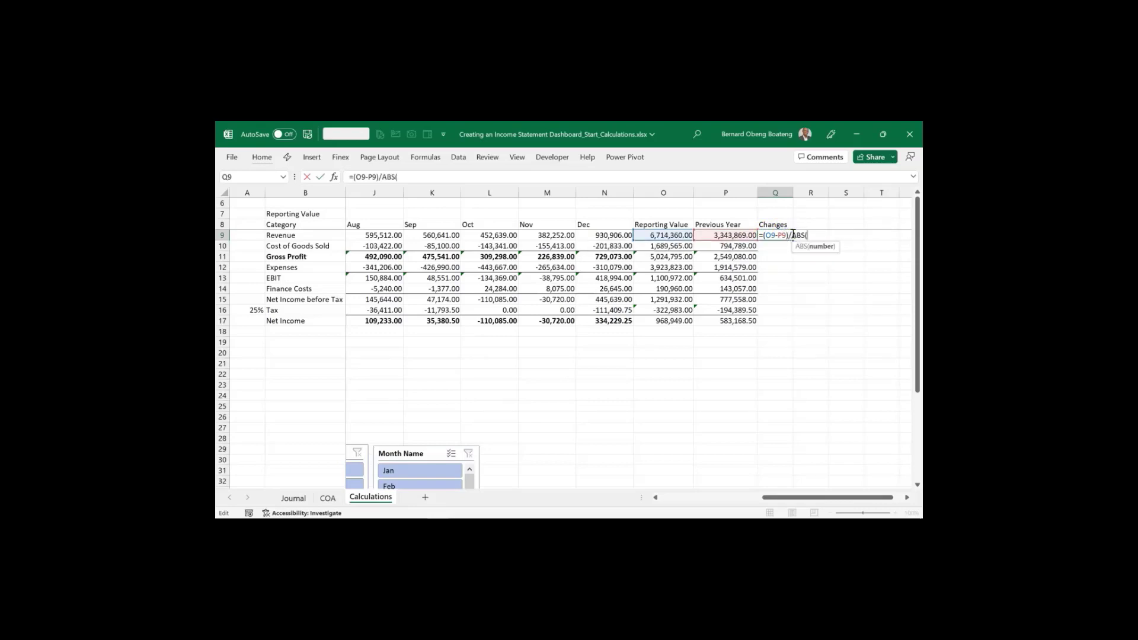
key(Left)
click(742, 235)
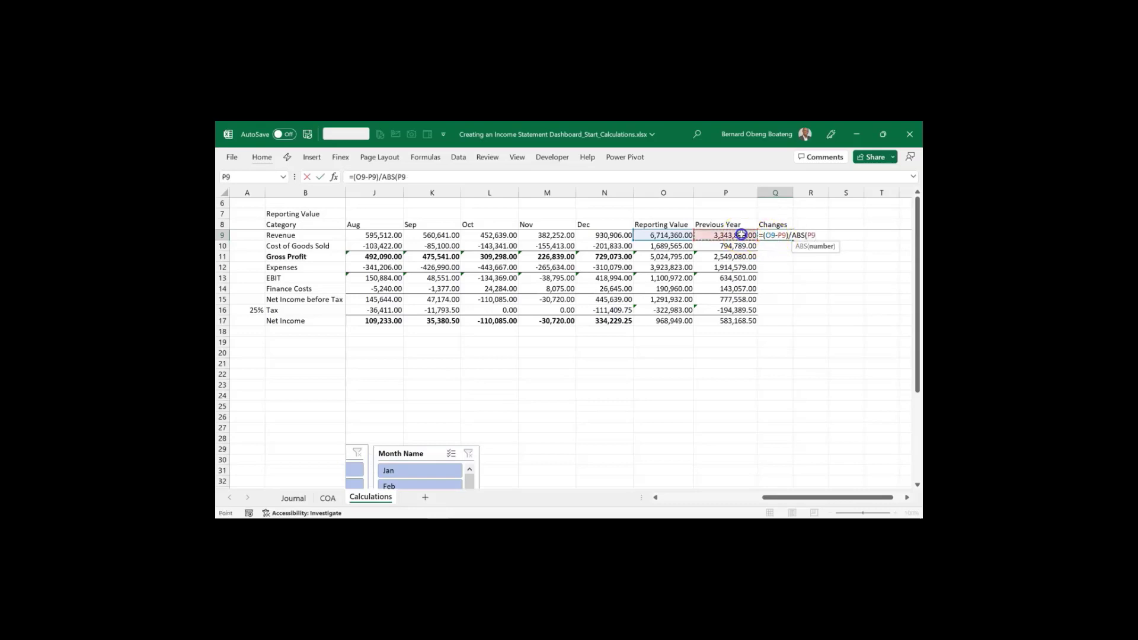
text())
key(ctrl+Return)
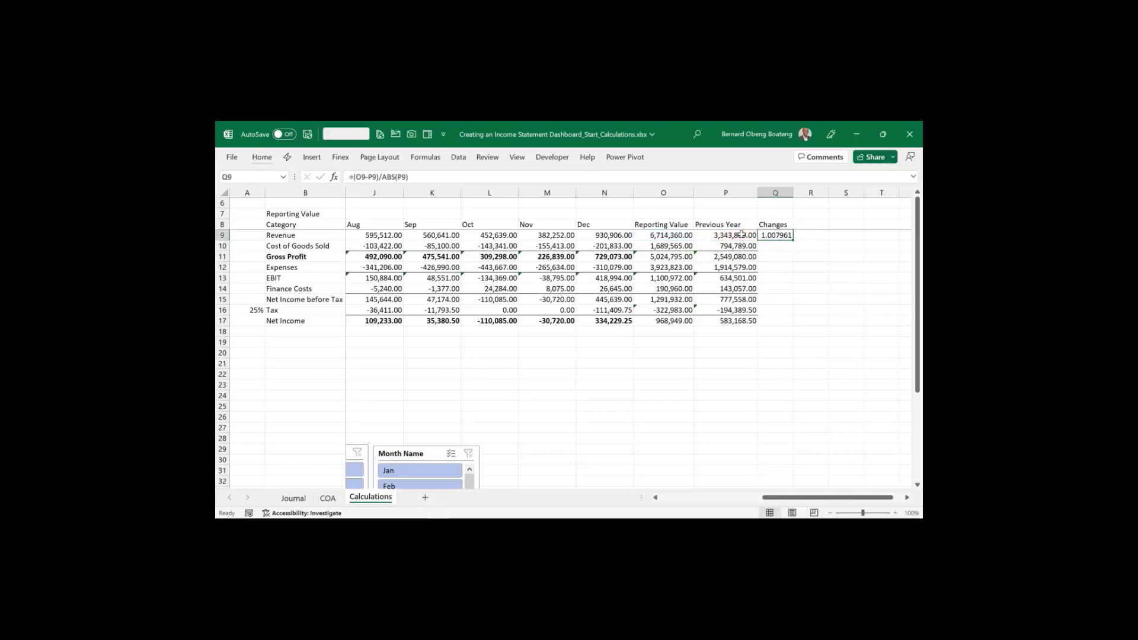
Format the change in Q9 as a percentage and fill the formula down through Q17
key(shift+Down)
key(shift+Down)
key(shift+Down)
key(shift+Down)
key(shift+Down)
key(shift+Down)
key(shift+Down)
key(shift+Down)
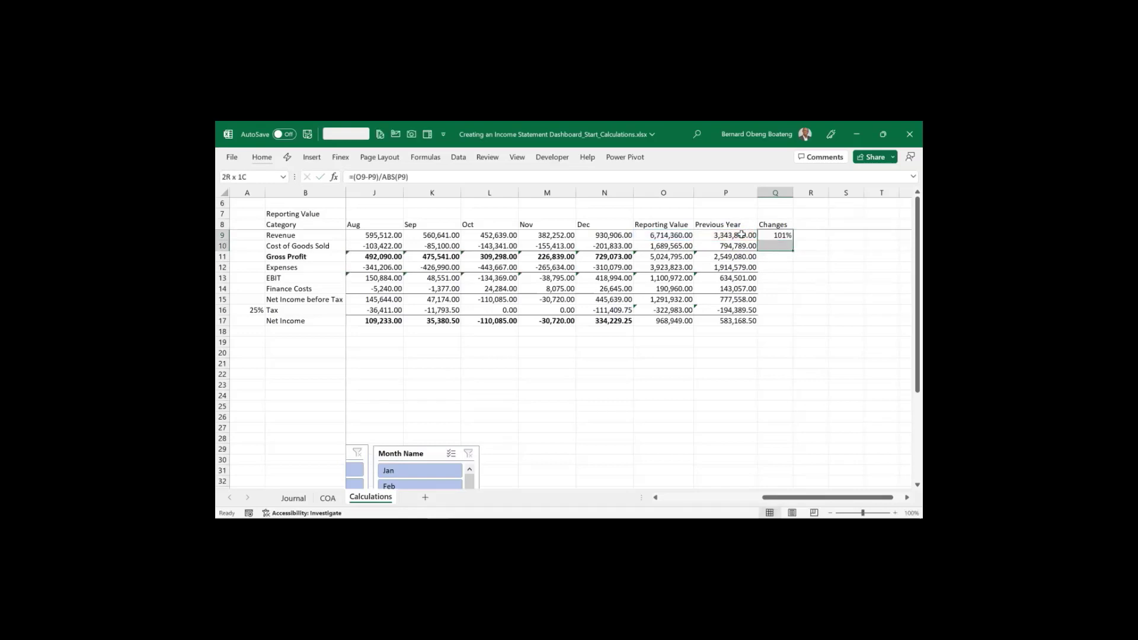
key(ctrl+d)
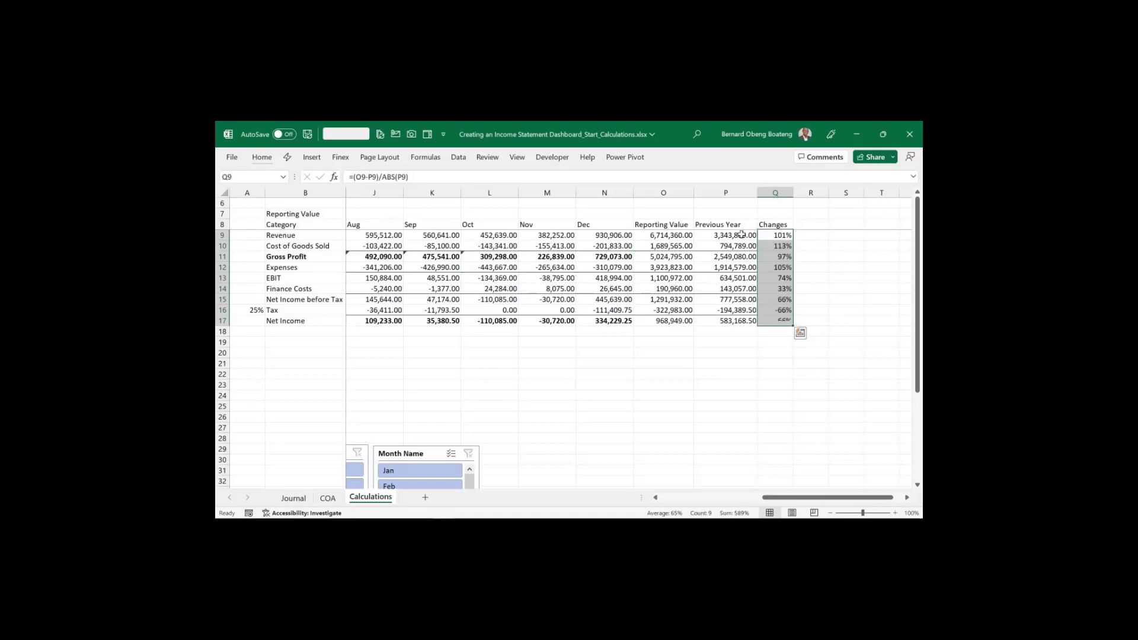
Check the Changes formulas in Q9:Q17 and look at Cost of Goods Sold on the Dashboard sheet of the finished workbook
key(Up)
key(Down)
key(Down)
key(Down)
key(Down)
key(Down)
key(Down)
key(Down)
key(Down)
key(Down)
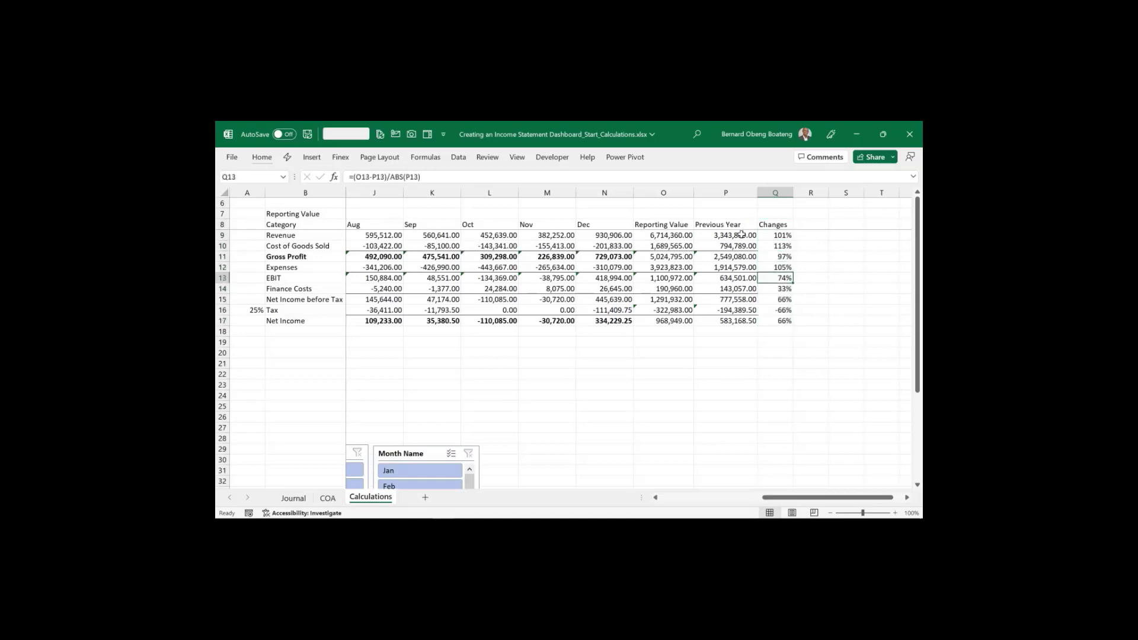
key(Up)
key(Up)
key(Up)
key(Up)
key(Up)
key(Up)
key(Up)
key(Up)
key(Up)
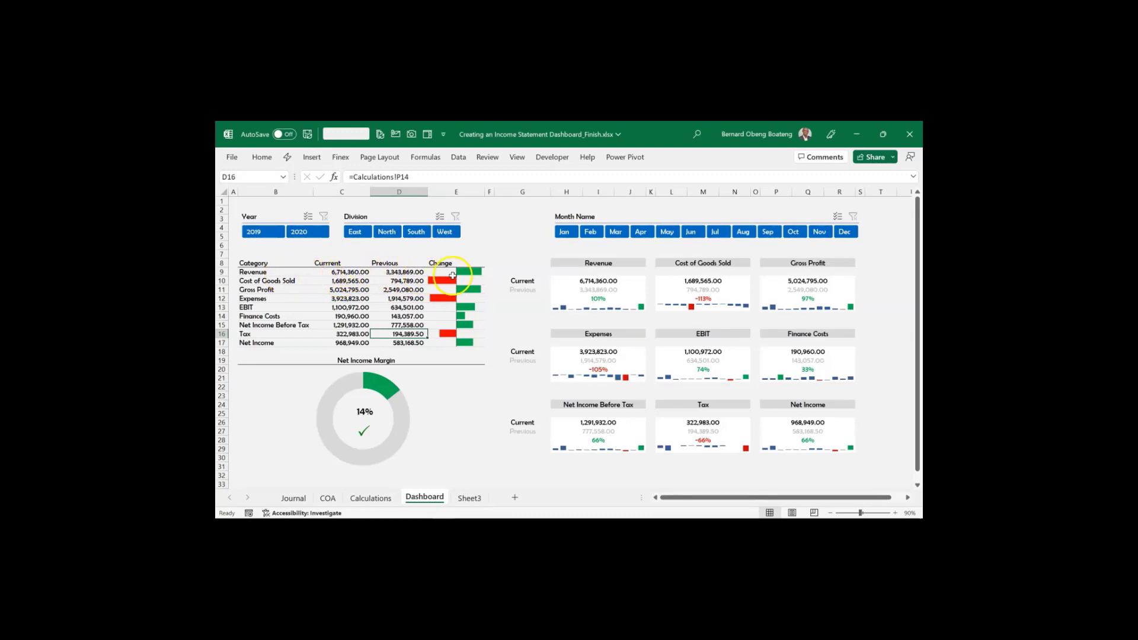
click(296, 282)
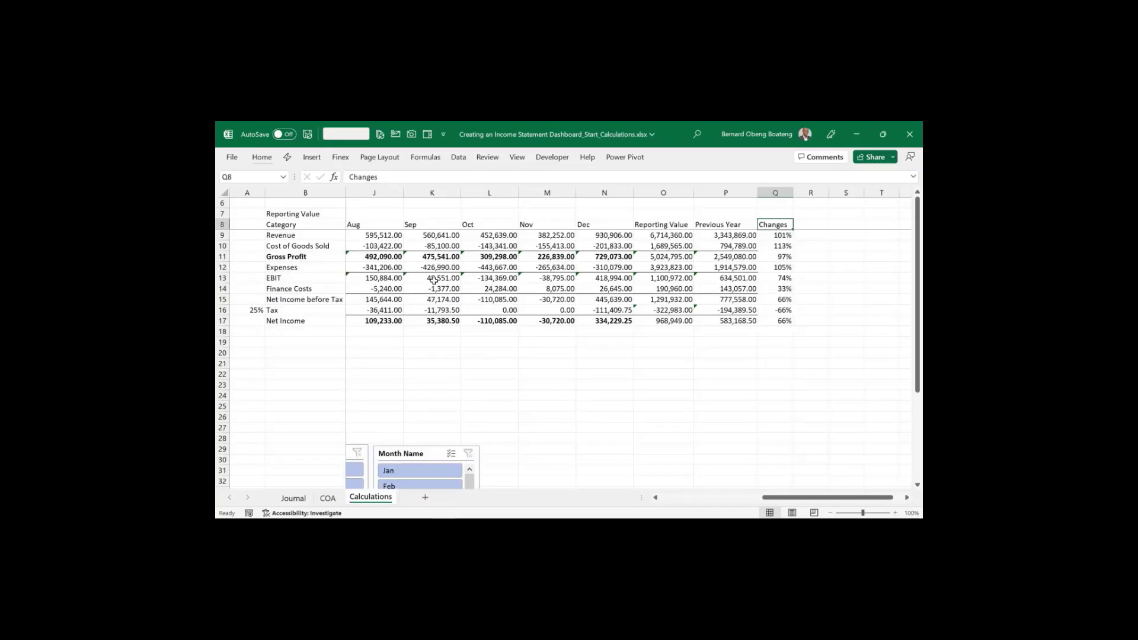
Add a Type header in R8 and enter 1 for Revenue, -1 for Cost of Goods Sold and 1 for Gross Profit
key(Right)
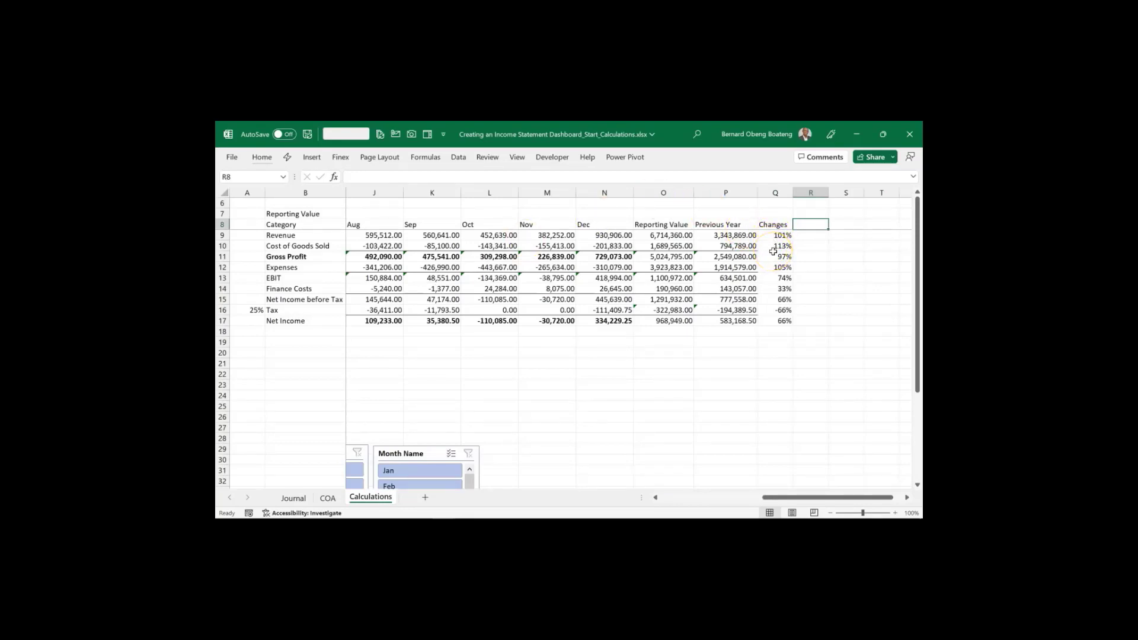
text(Type)
key(Return)
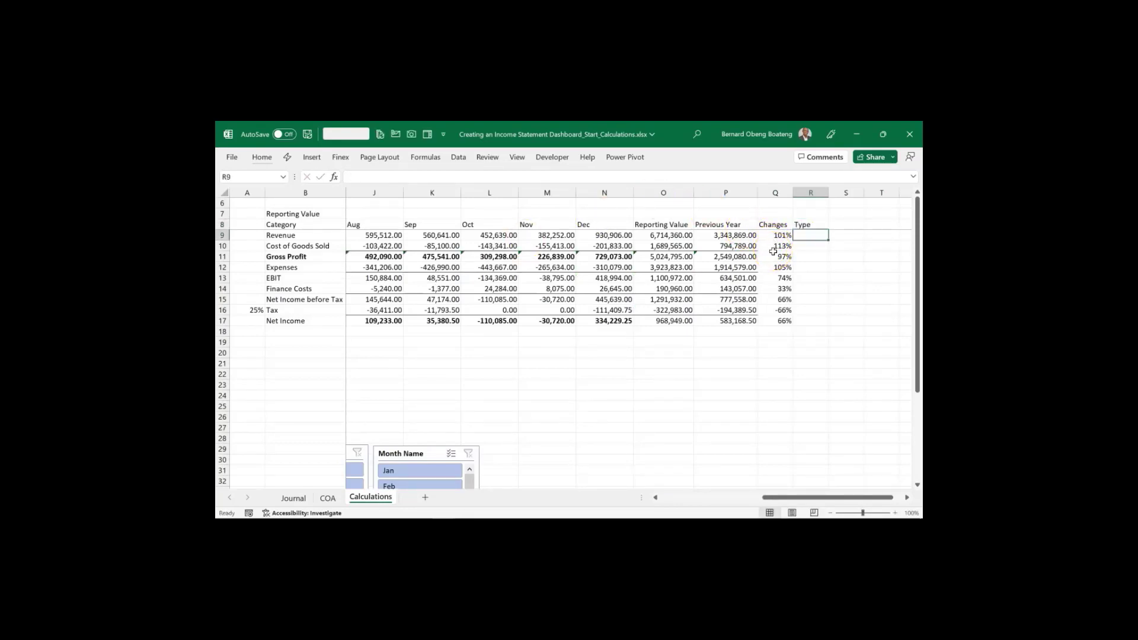
key(Down)
key(Down)
key(Up)
key(Up)
text(1)
key(Return)
text(-1)
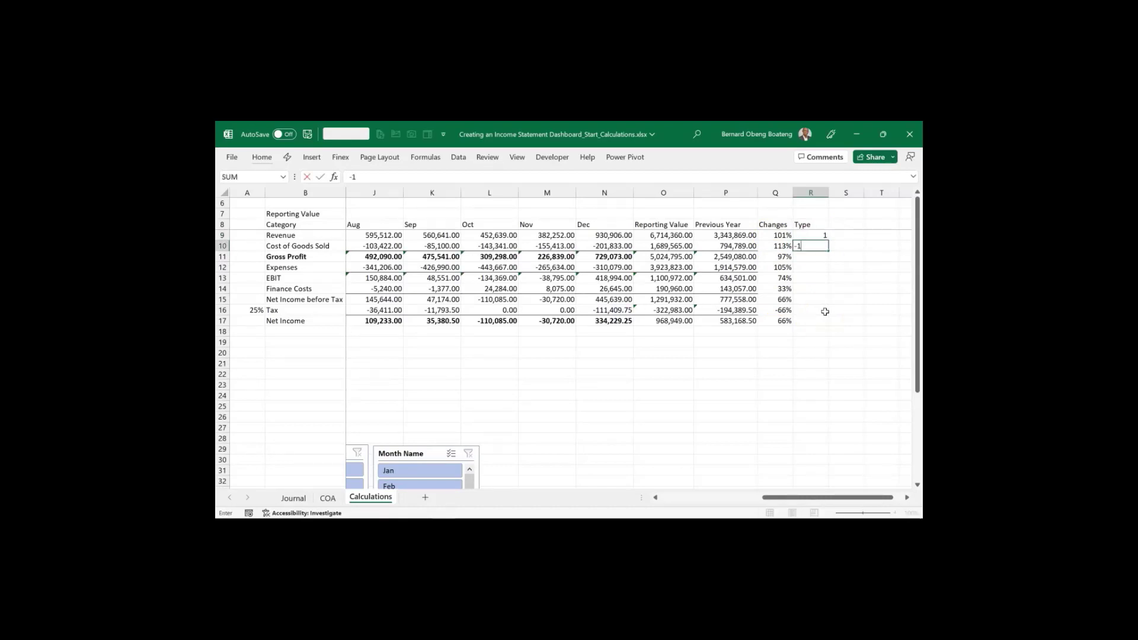
key(Return)
text(1)
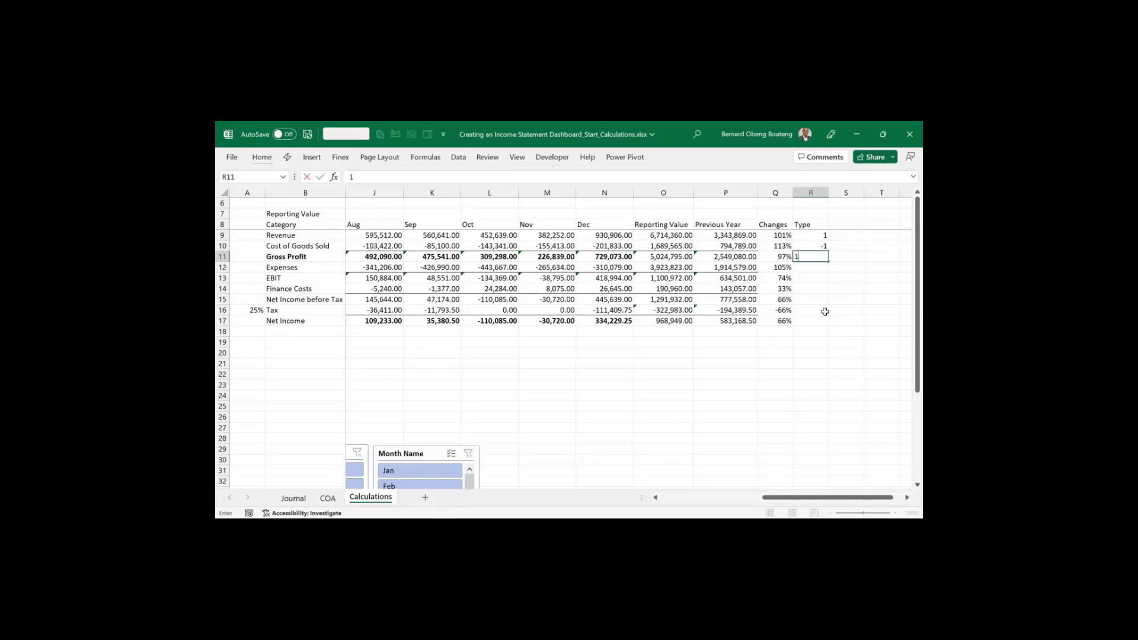
key(Return)
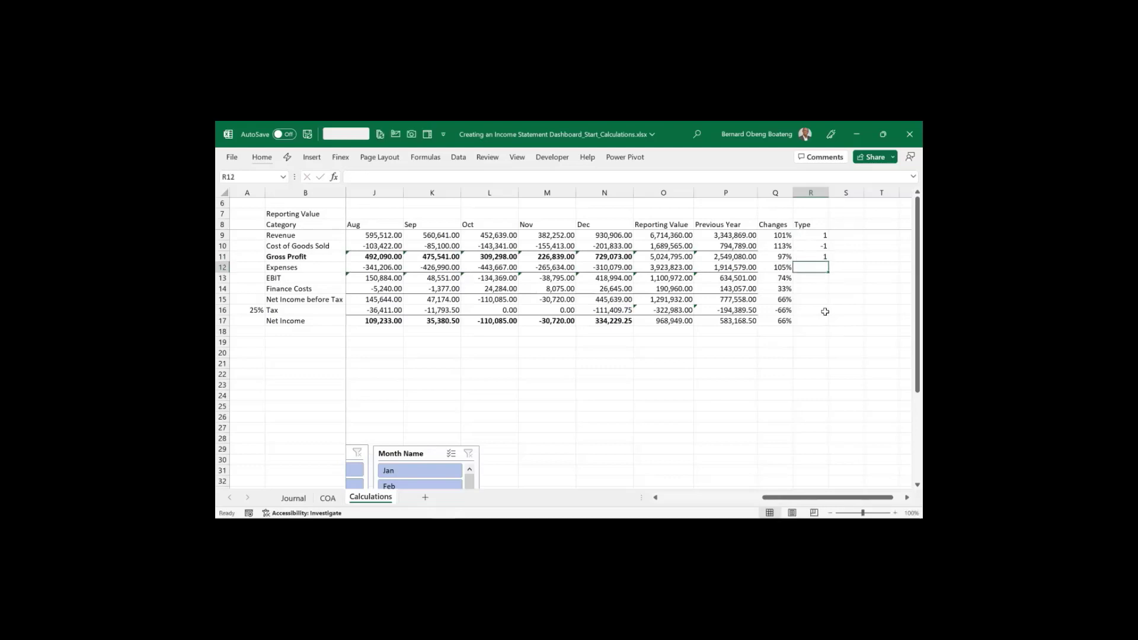
Enter Type values of -1 for Expenses, 1 for EBIT and 1 for Finance Costs in R12:R14
text(-1)
key(Return)
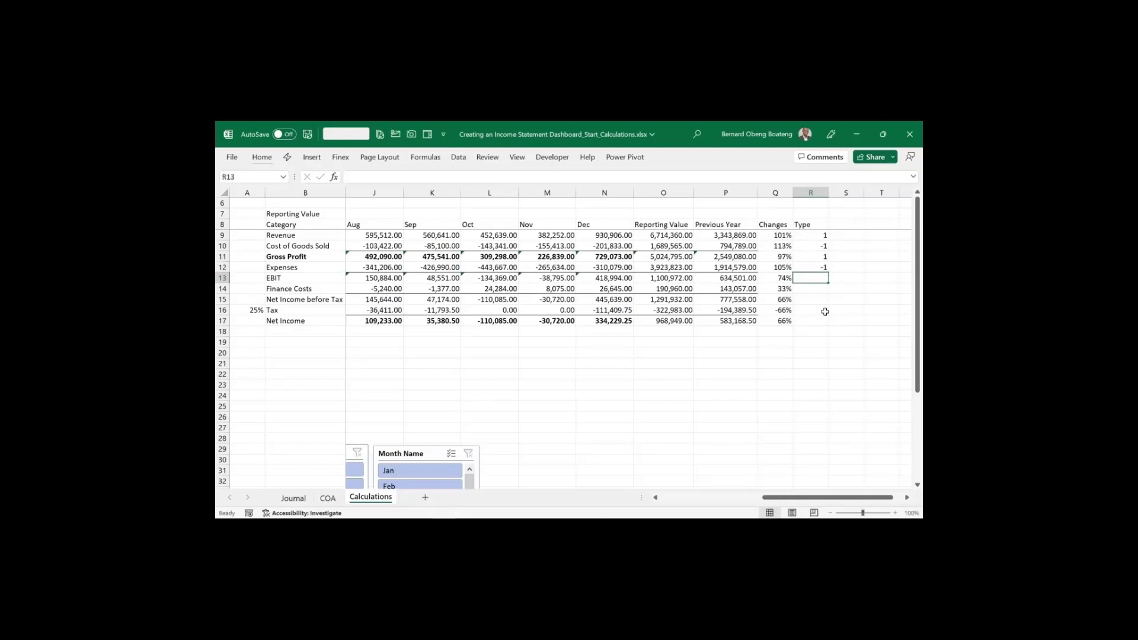
text(1)
key(Return)
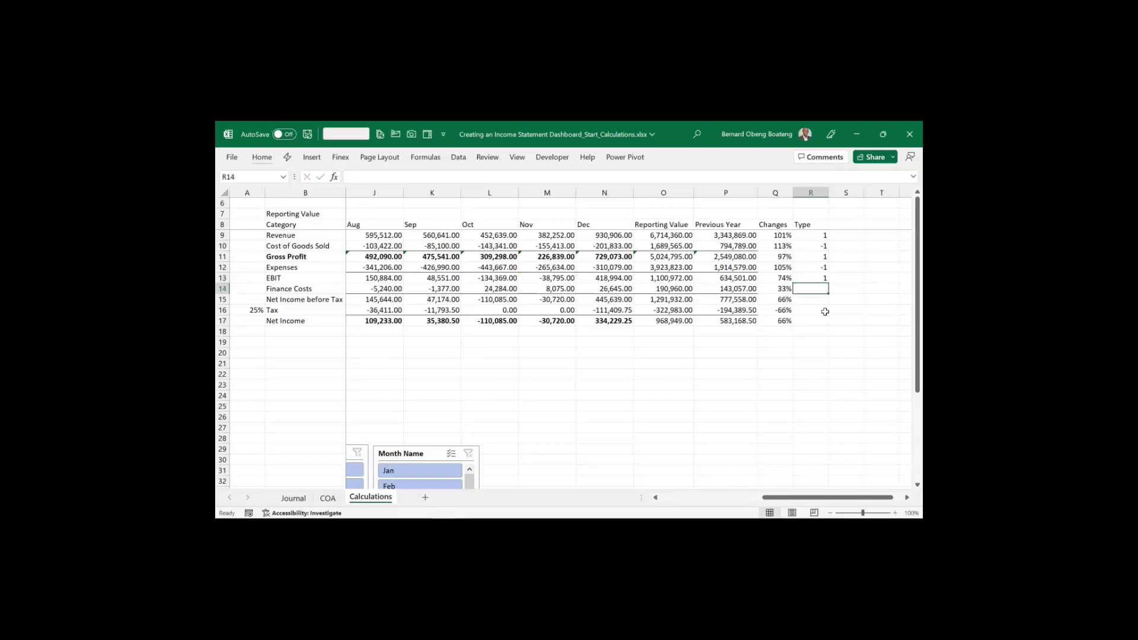
text(1)
key(Return)
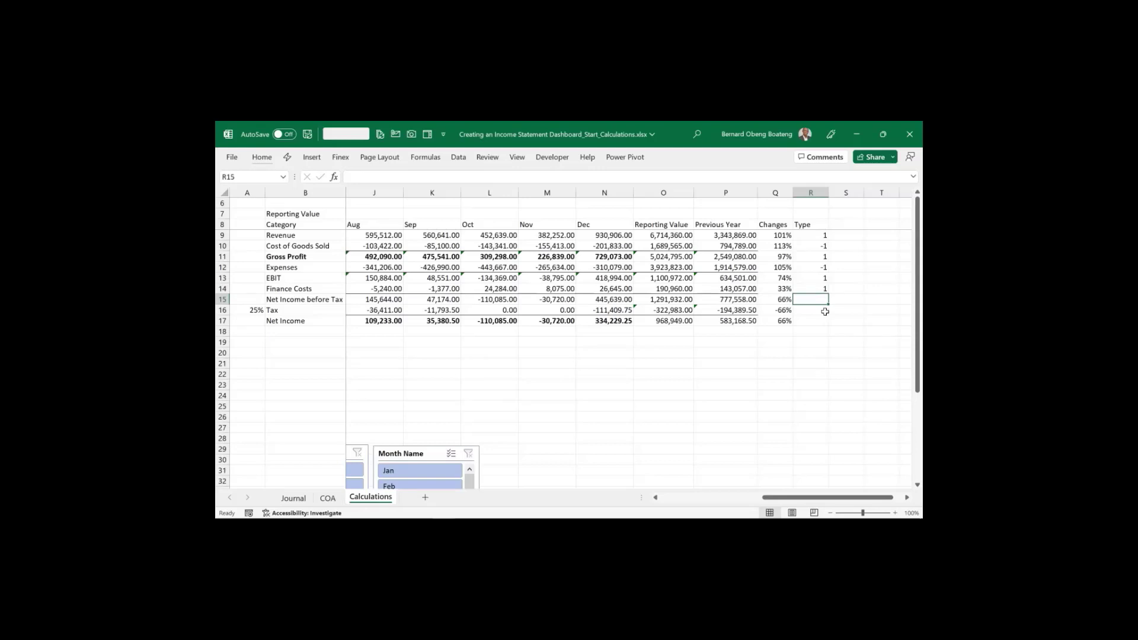
Enter Type values of 1 for Net Income before Tax, -1 for Tax and 1 for Net Income in R15:R17
text(1)
key(Return)
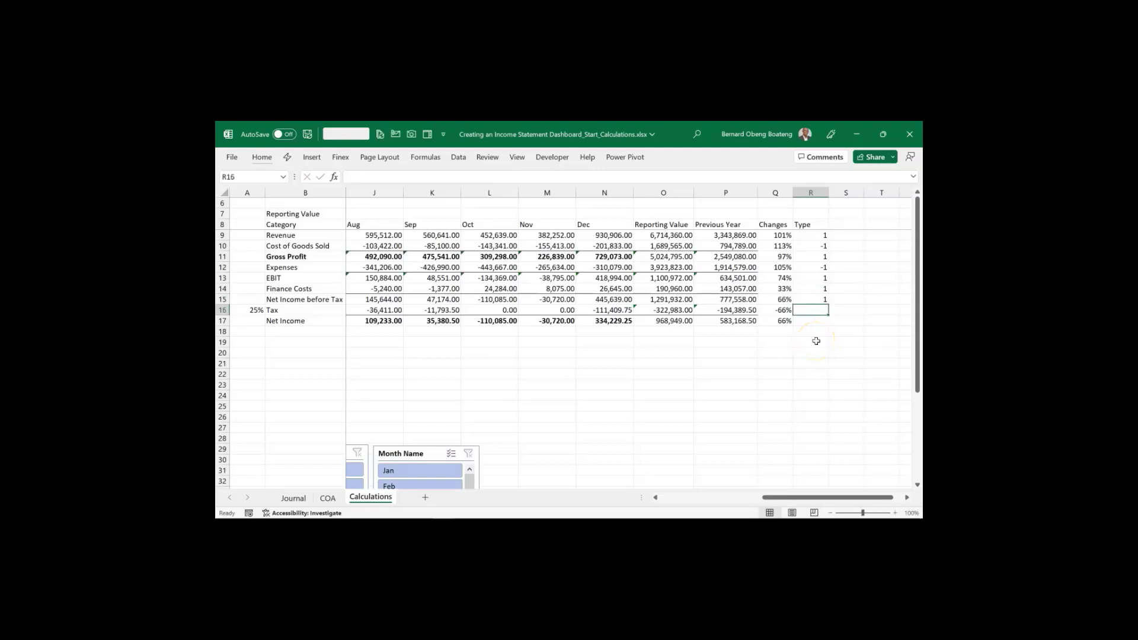
text(-1)
key(Return)
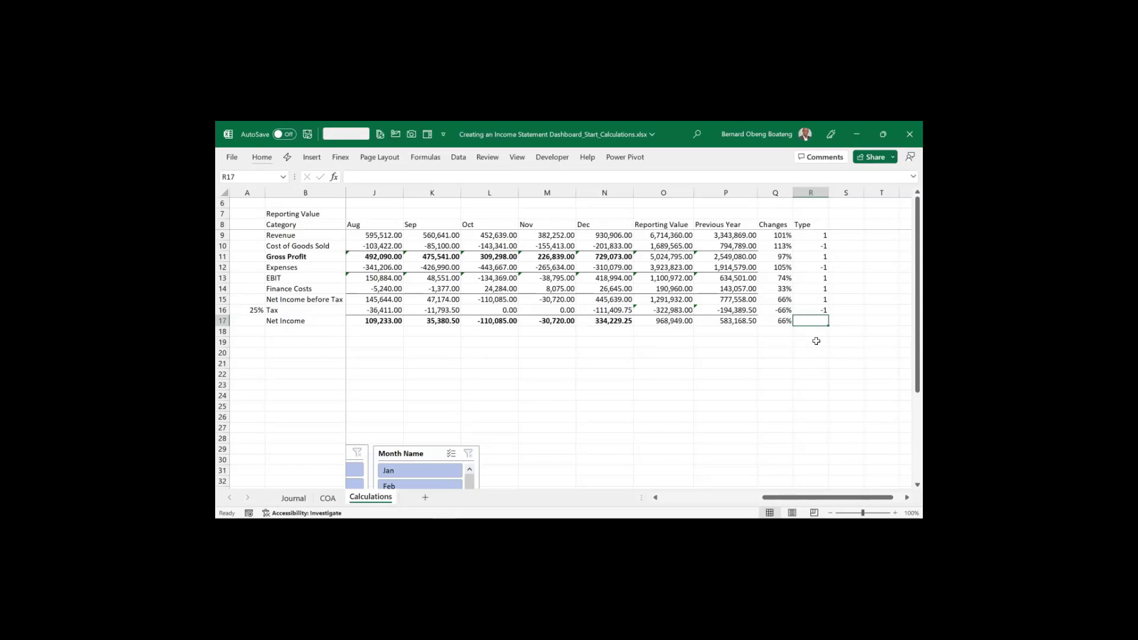
text(1)
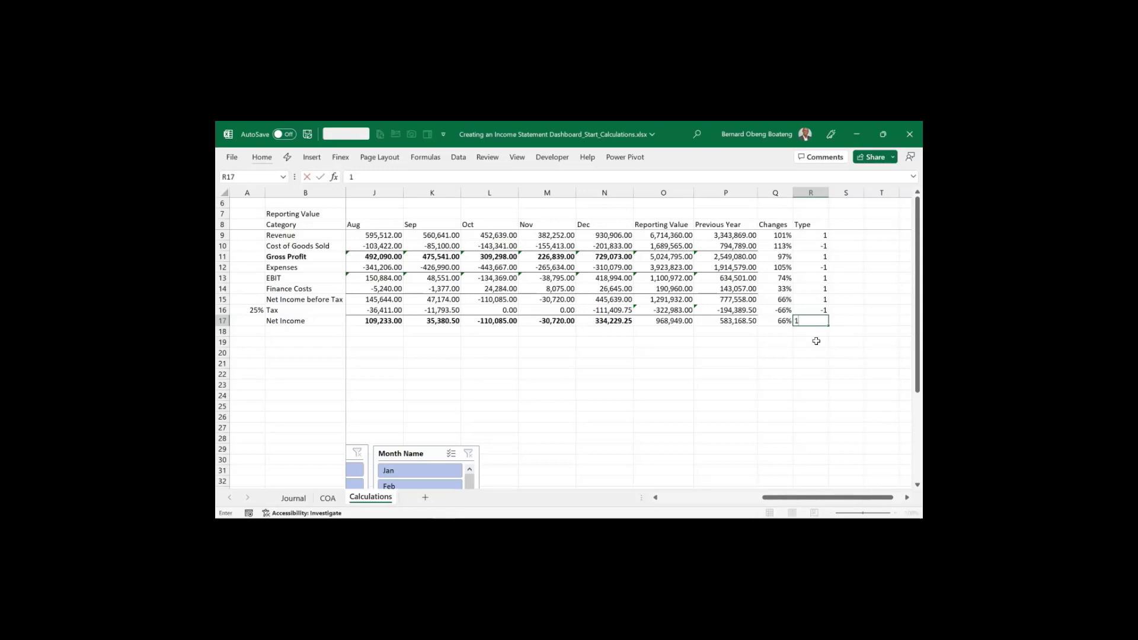
key(Return)
Review the Type values in R9:R17
key(Up)
key(Up)
key(Up)
key(Up)
key(Up)
key(Up)
key(Up)
key(Up)
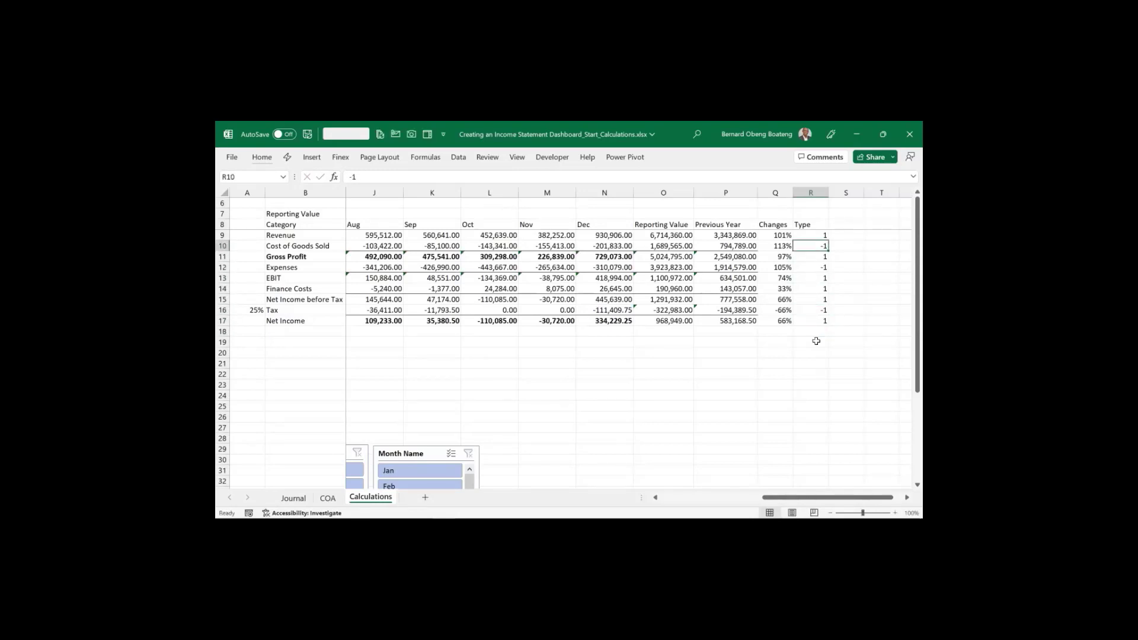
key(Up)
key(shift+Down)
key(shift+Down)
key(shift+Down)
key(shift+Down)
key(shift+Down)
key(shift+Down)
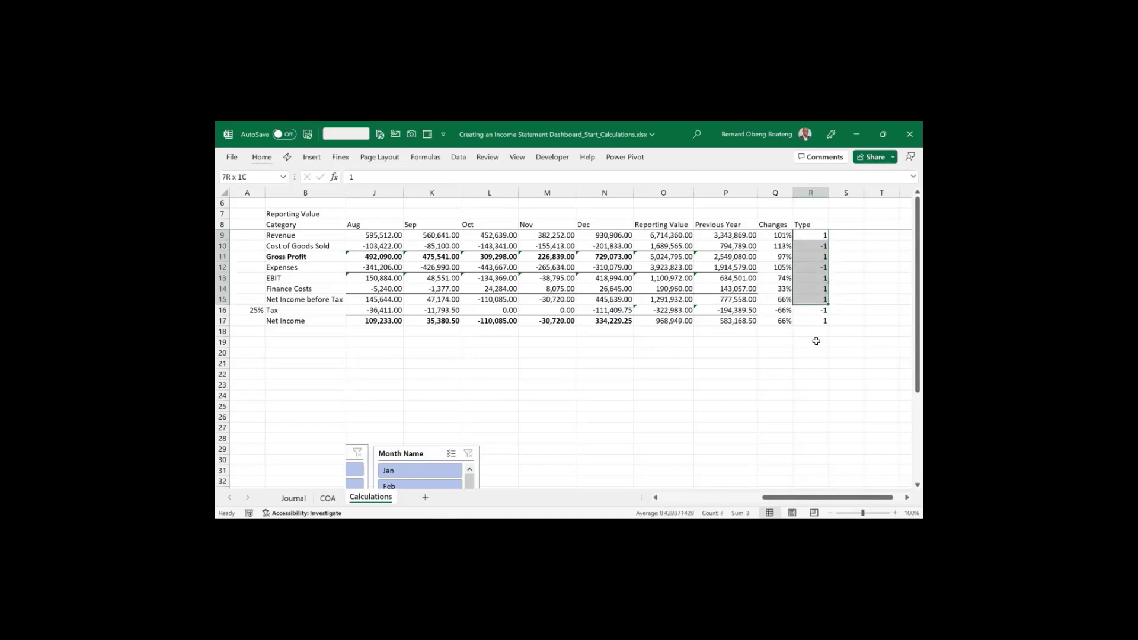
key(shift+Down)
key(shift+Down)
key(Up)
key(Up)
key(Up)
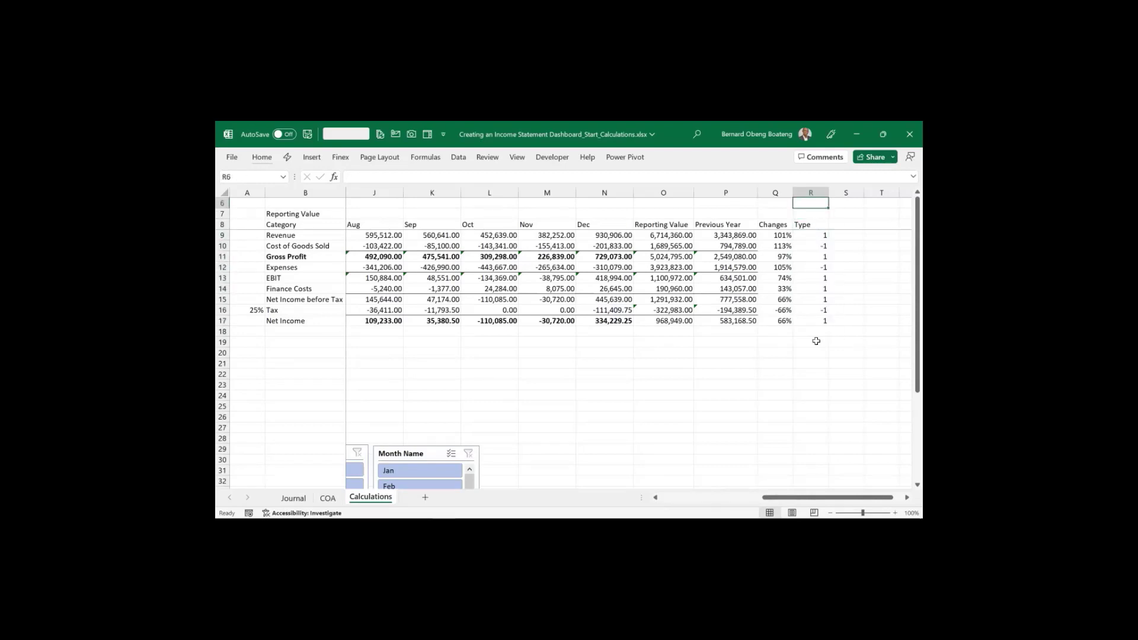
Add a Changex column header in S8 beside Type
key(Down)
key(Down)
key(Down)
key(Right)
key(Up)
text(Ch)
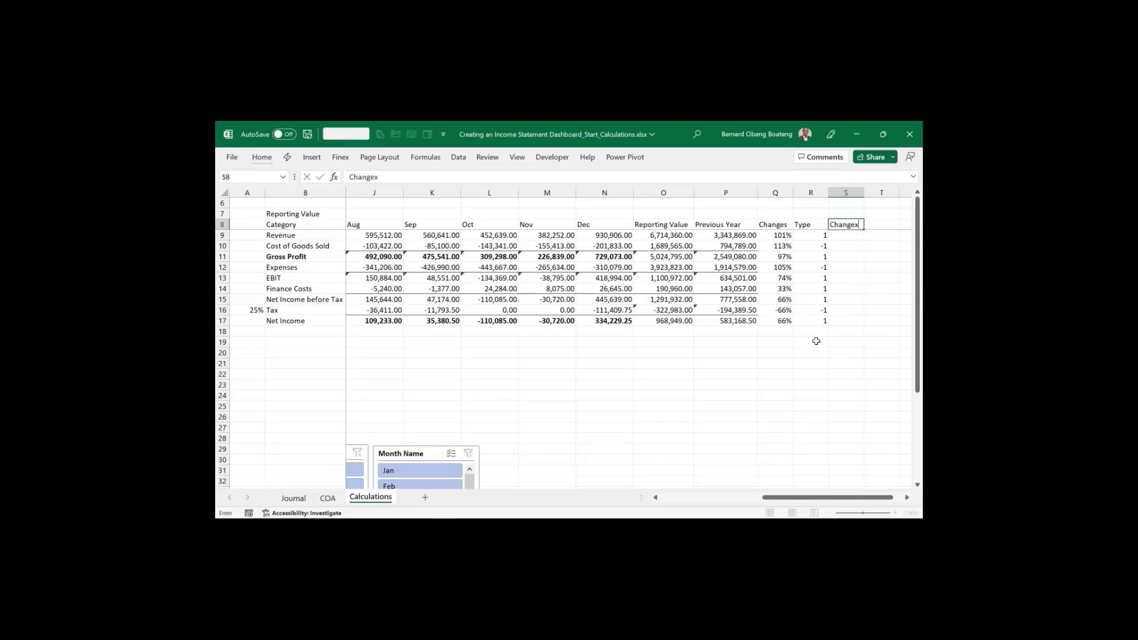
text(angex)
key(Return)
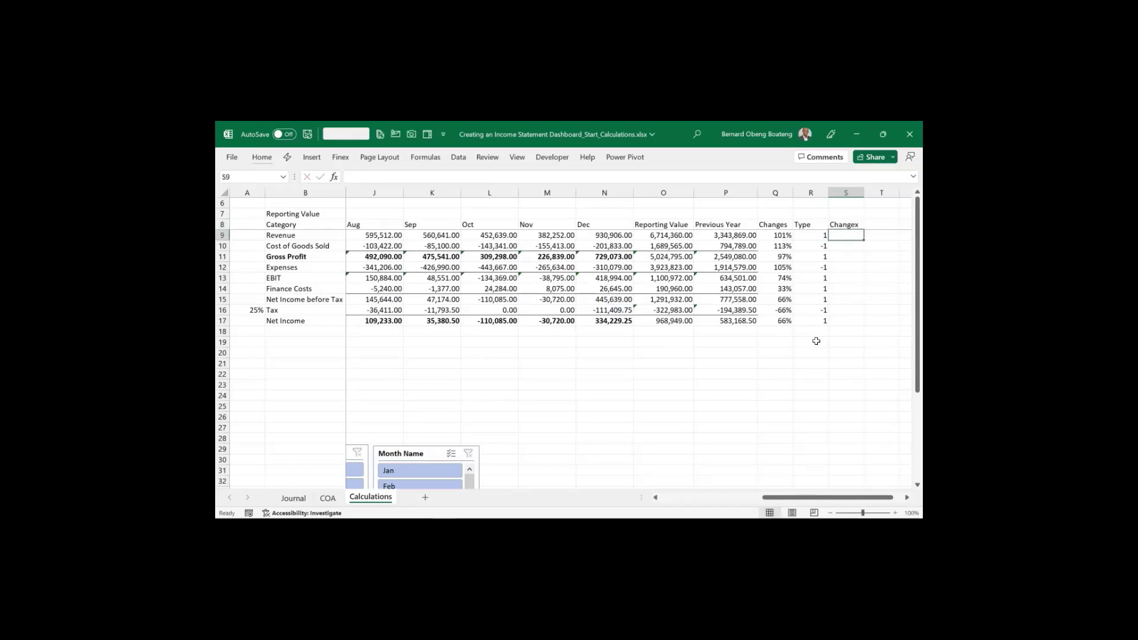
Multiply Changes by Type in S9:S17 with the formula =Q9*R9 and format the range as percentages
key(shift+Down)
key(shift+Down)
key(shift+Down)
key(shift+Down)
key(shift+Down)
key(shift+Down)
key(shift+Down)
key(shift+Down)
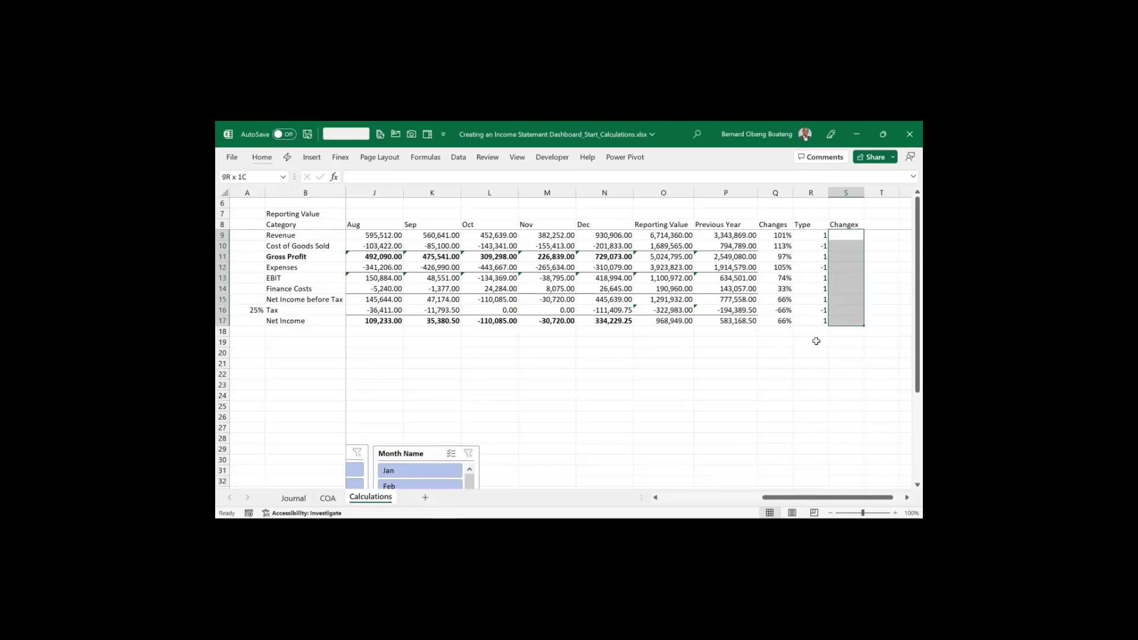
text(=)
key(Left)
key(Left)
text(*)
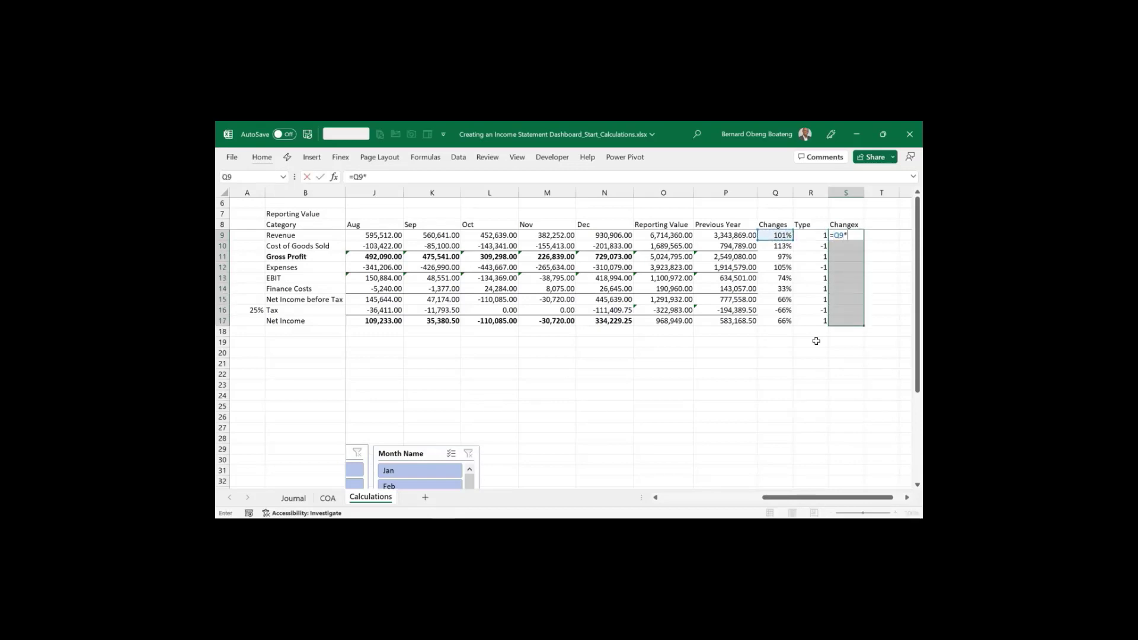
key(Left)
key(ctrl+Return)
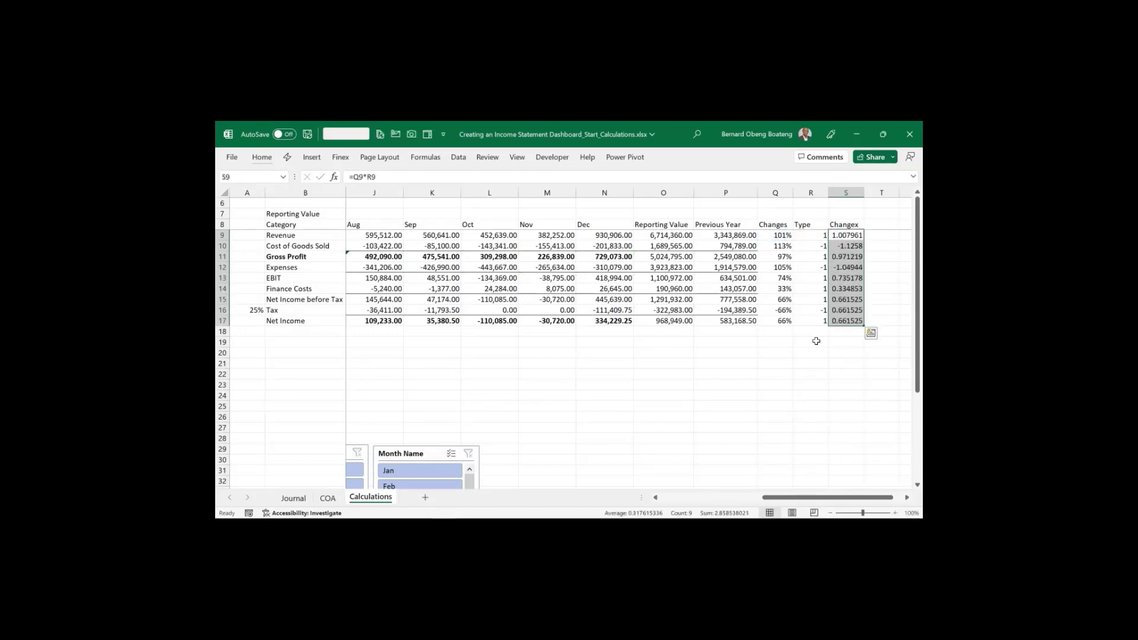
key(ctrl+shift+5)
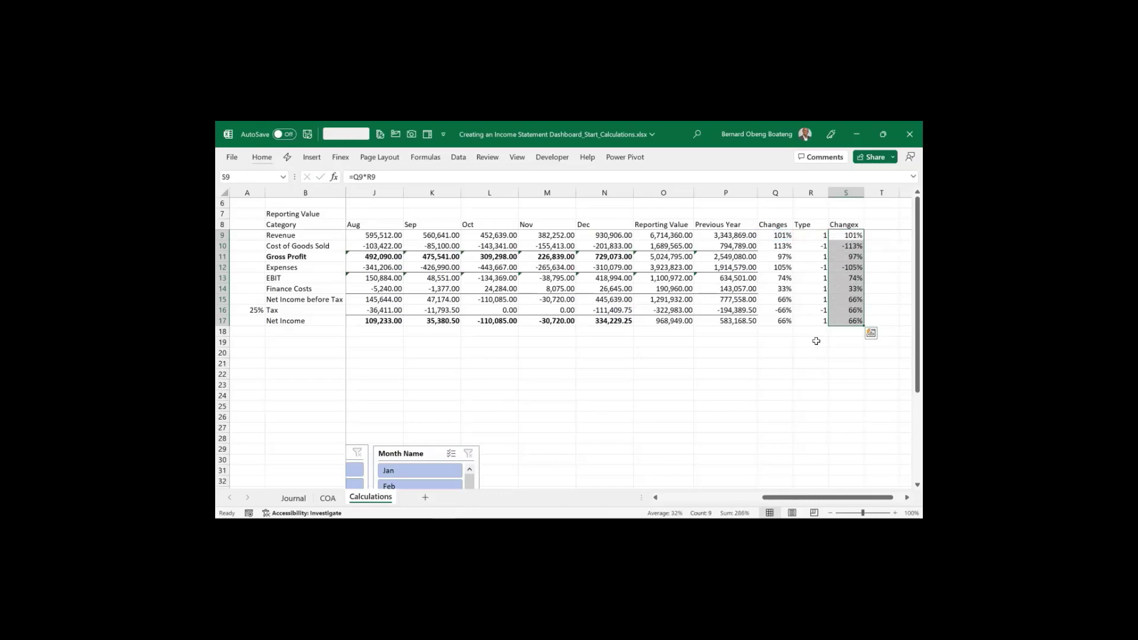
Check the Changex formulas from Revenue down to Tax in S9:S16
key(Up)
key(Down)
key(Down)
key(Down)
key(Down)
key(Down)
key(Down)
key(Down)
key(Down)
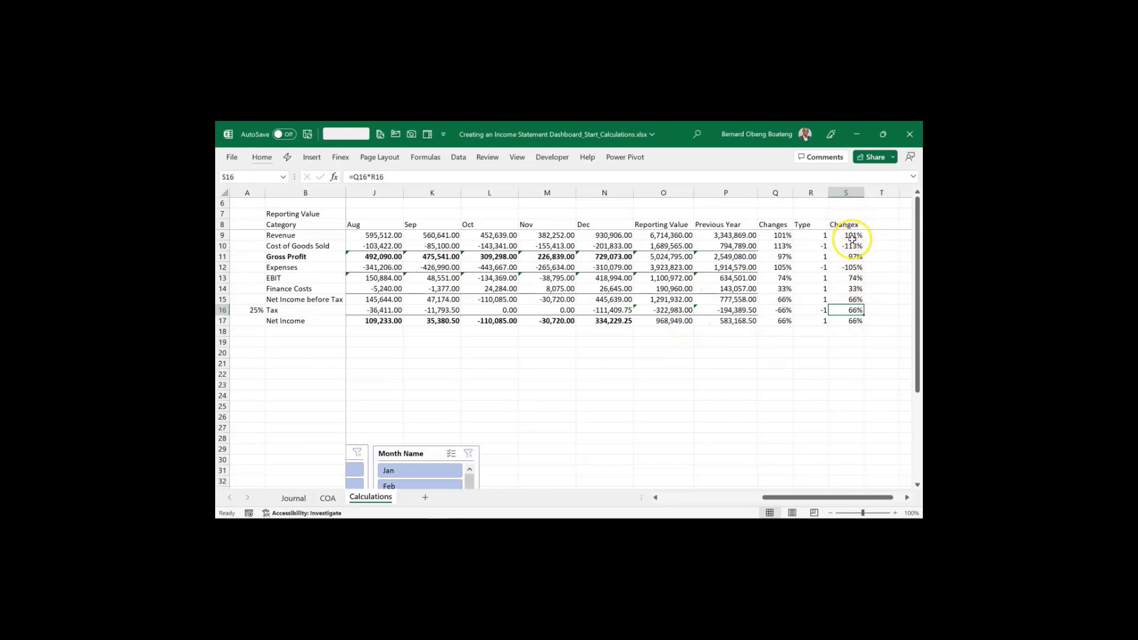
Remove the leading minus sign from the Tax formulas in O16 and P16 for Reporting Value and Previous Year
click(674, 312)
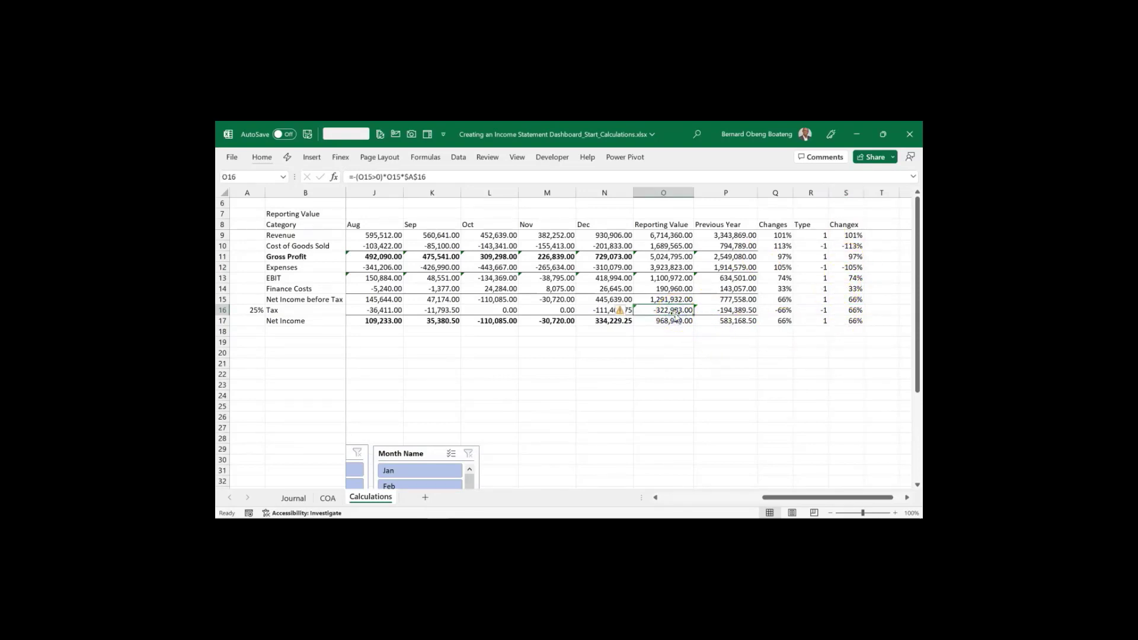
double_click(666, 311)
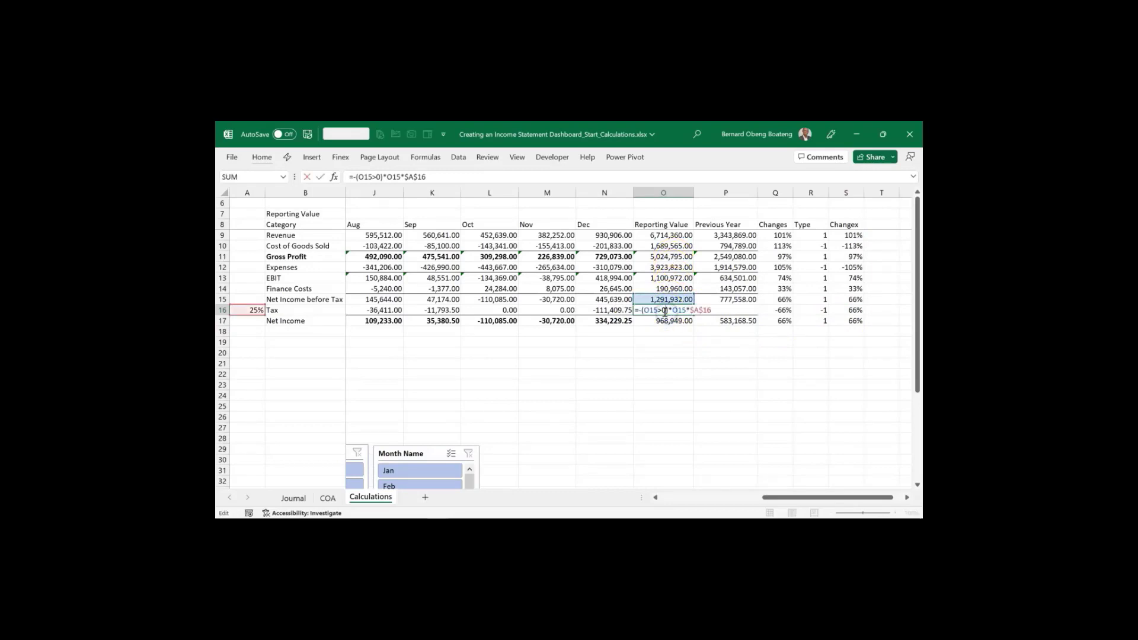
click(642, 312)
key(BackSpace)
key(Return)
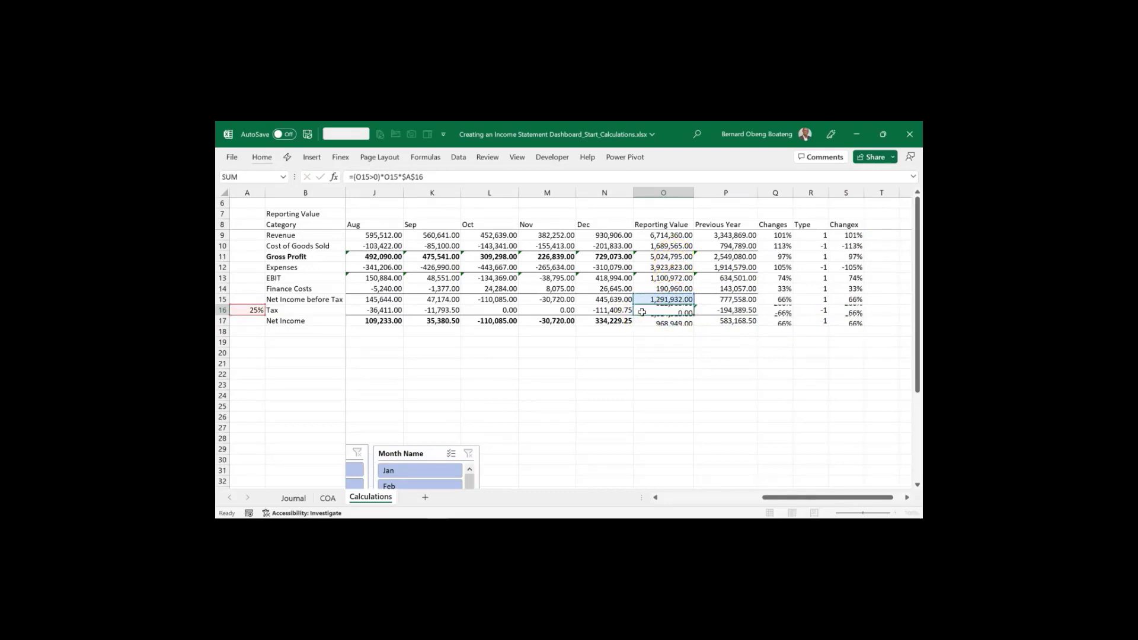
click(713, 309)
double_click(713, 308)
click(702, 310)
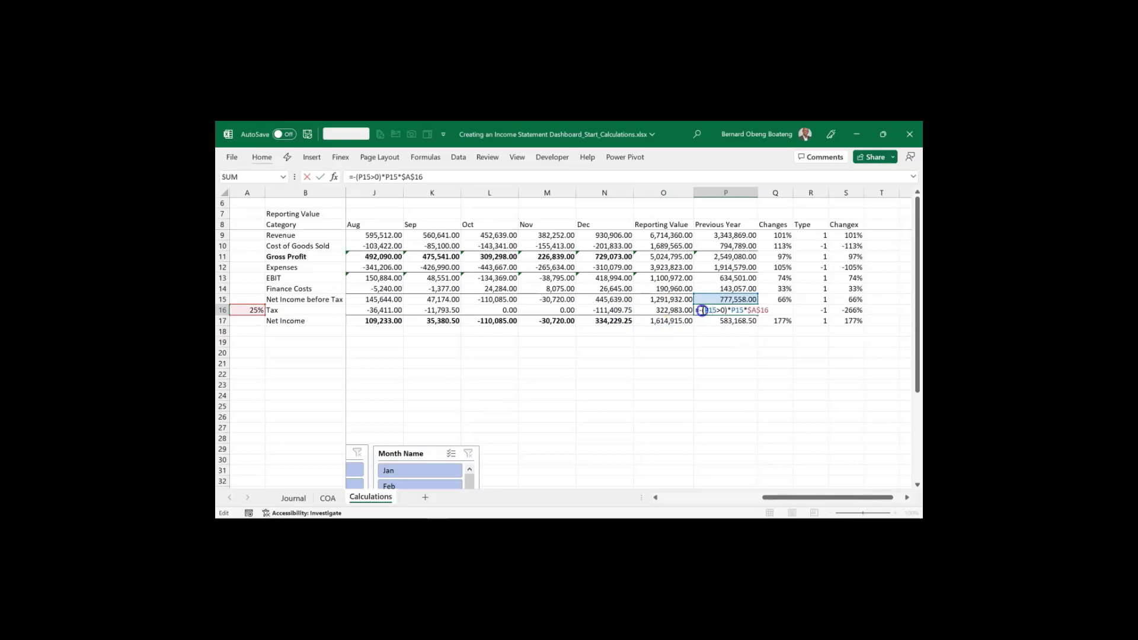
key(BackSpace)
key(Return)
Replace the Reporting Value Net Income formula in O17 with =O15-O16
click(675, 320)
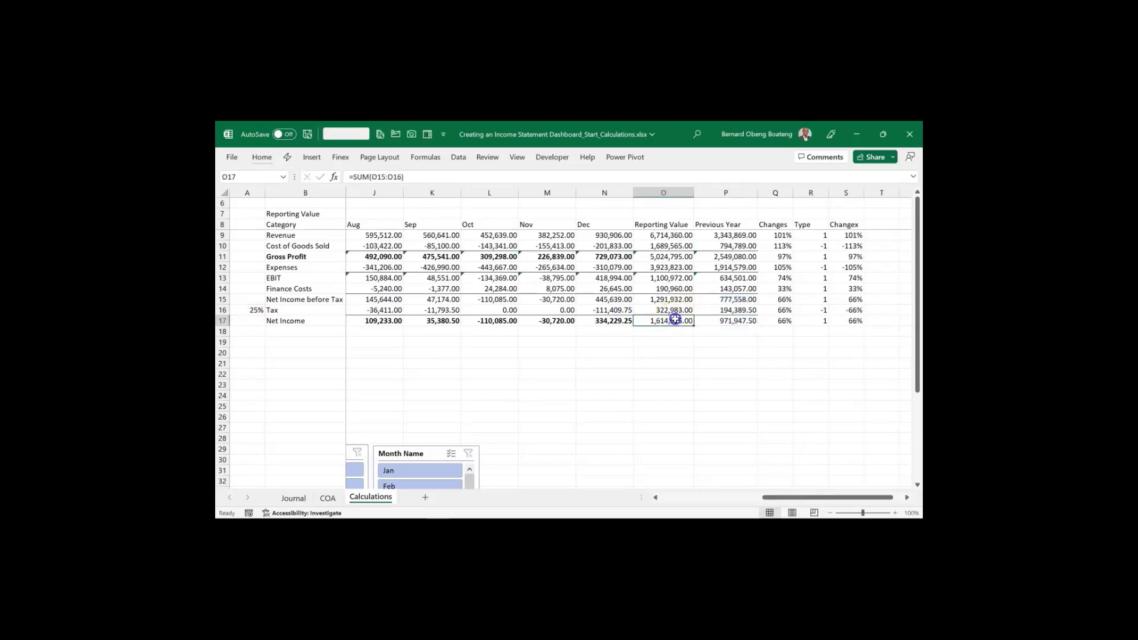
text(=)
key(Up)
key(Up)
text(-)
key(Up)
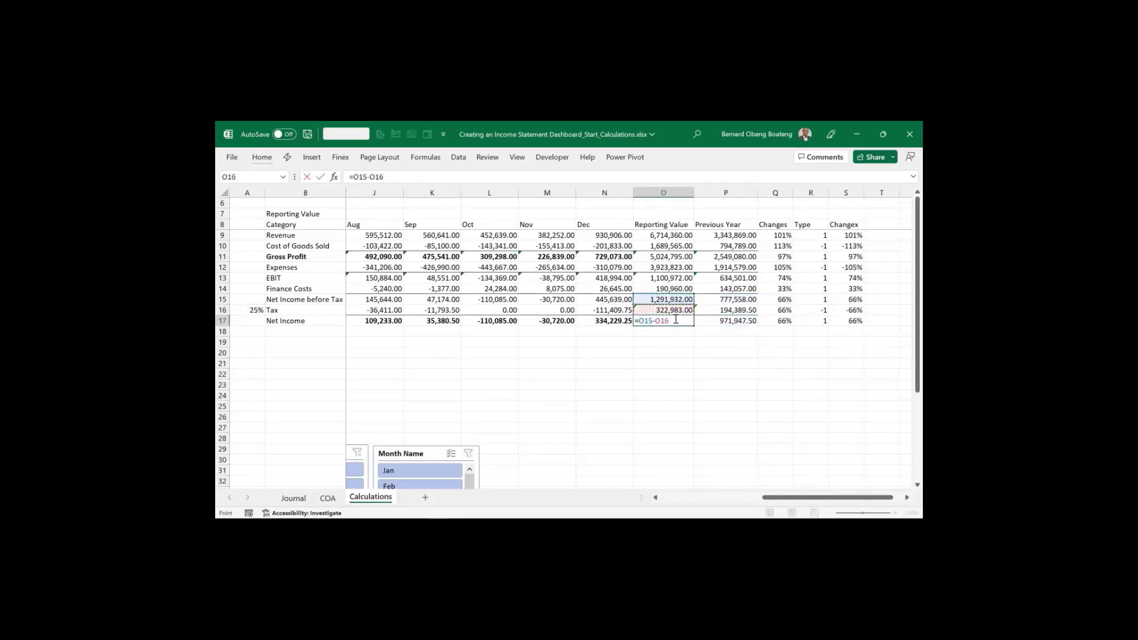
key(Return)
Replace the Previous Year Net Income formula in P17 with =P15-P16
key(Up)
key(Right)
text(=)
key(Up)
key(Up)
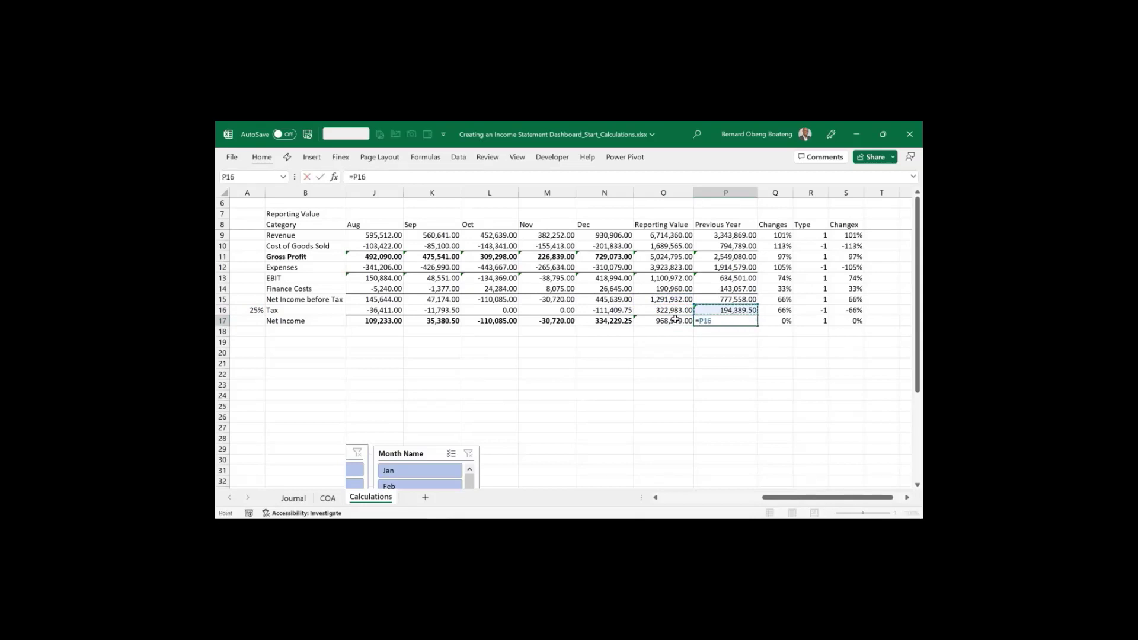
text(-)
key(Up)
key(Return)
key(Up)
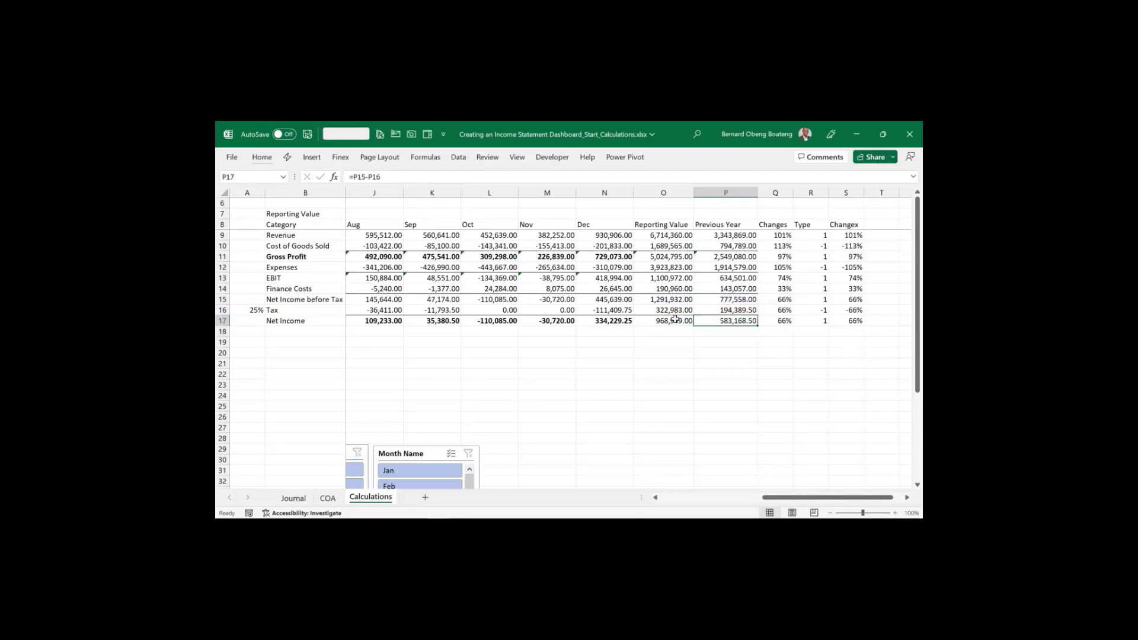
Review the Changex percentages in S9:S17, including the Tax row
key(Right)
key(Right)
key(Up)
key(Right)
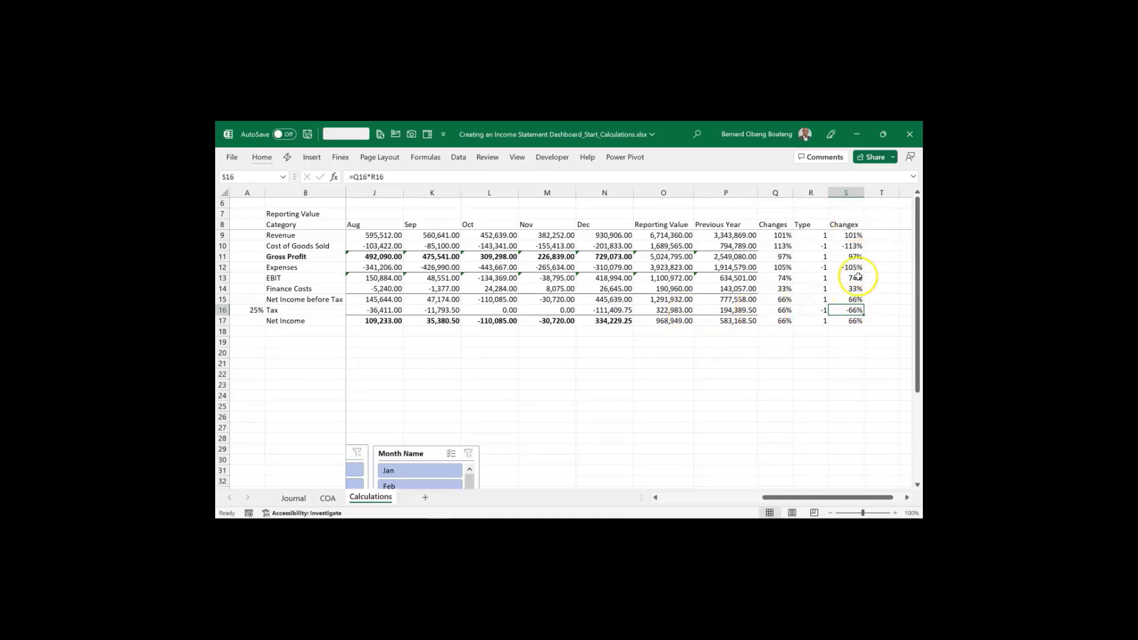
drag(854, 232, 852, 327)
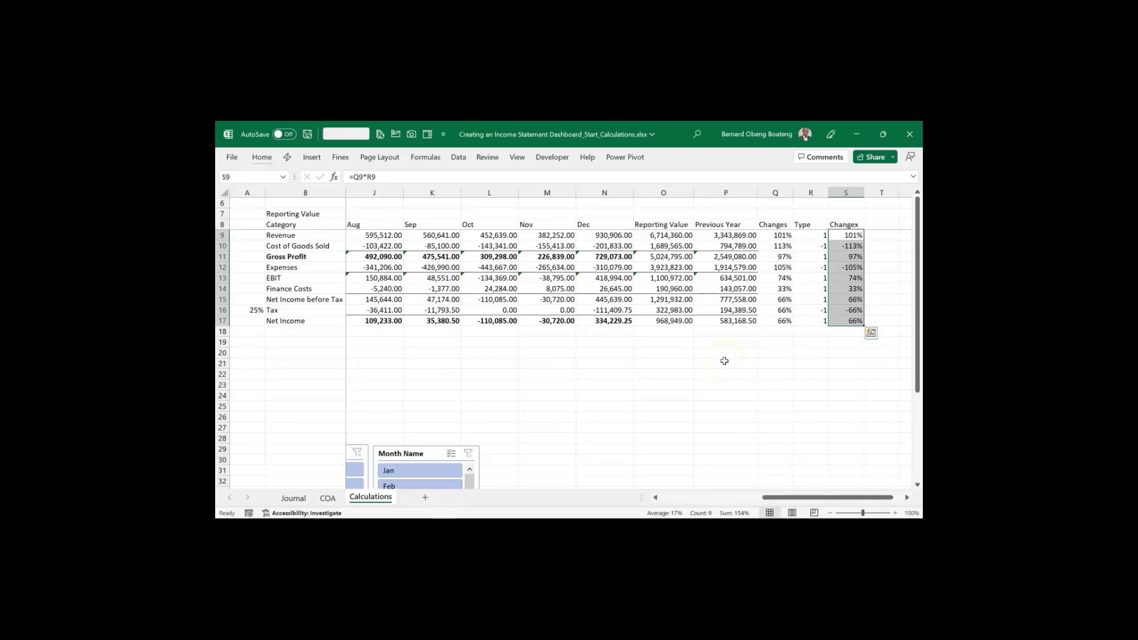
Enter the heading Label in N21 below the income statement
click(563, 364)
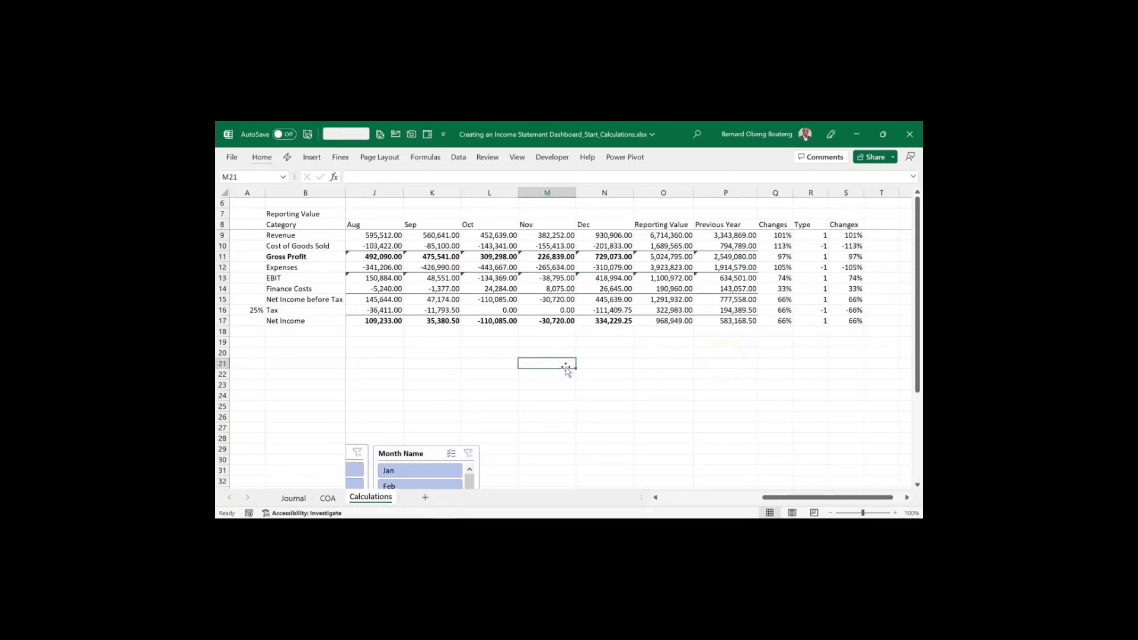
click(620, 367)
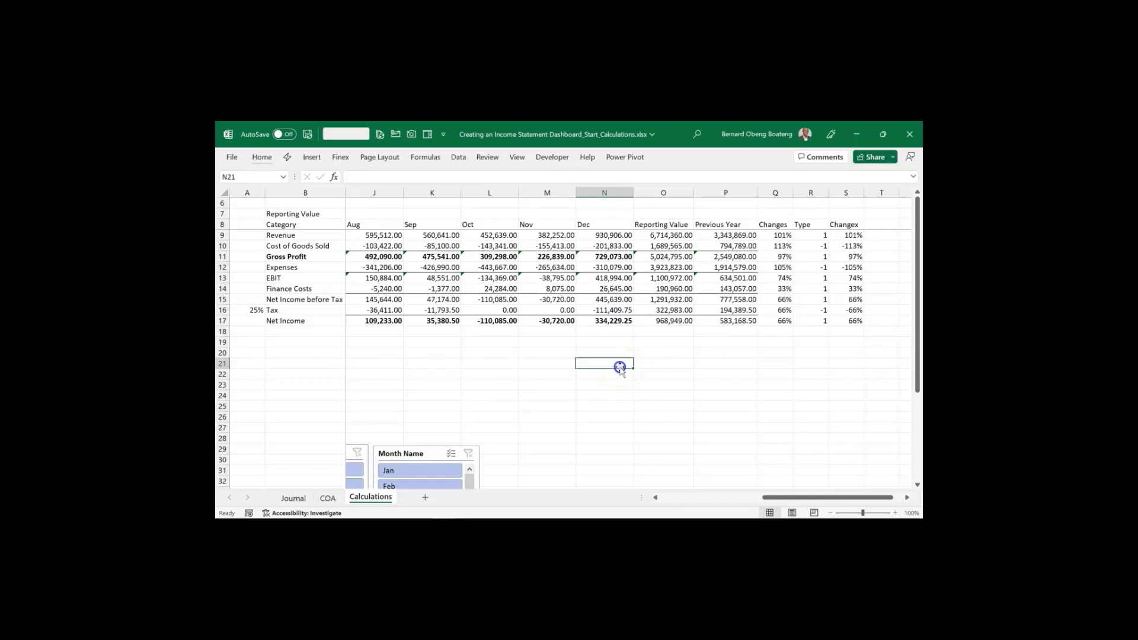
text(Labe)
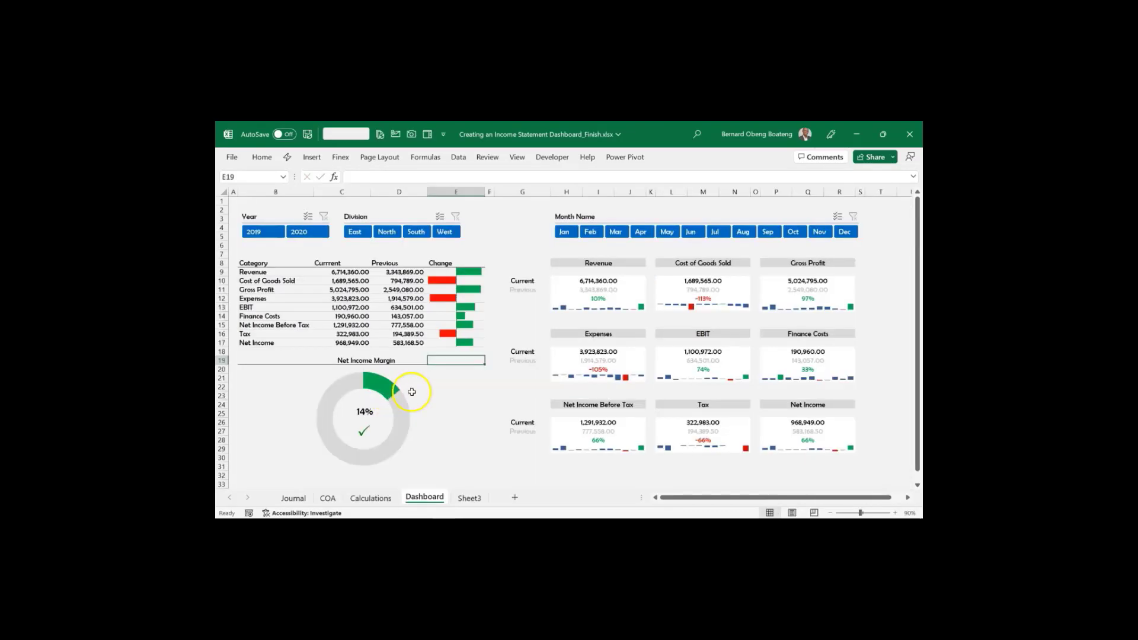
In the finished workbook's Dashboard, filter by Oct and Sep in turn to examine the Net Income Margin mark
click(792, 232)
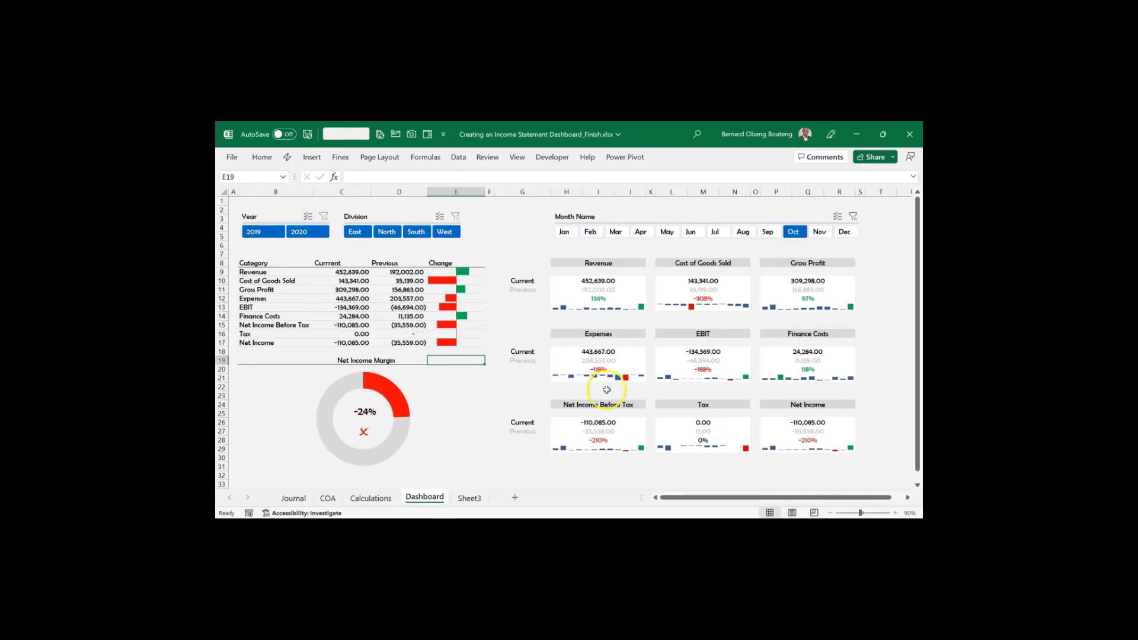
click(768, 231)
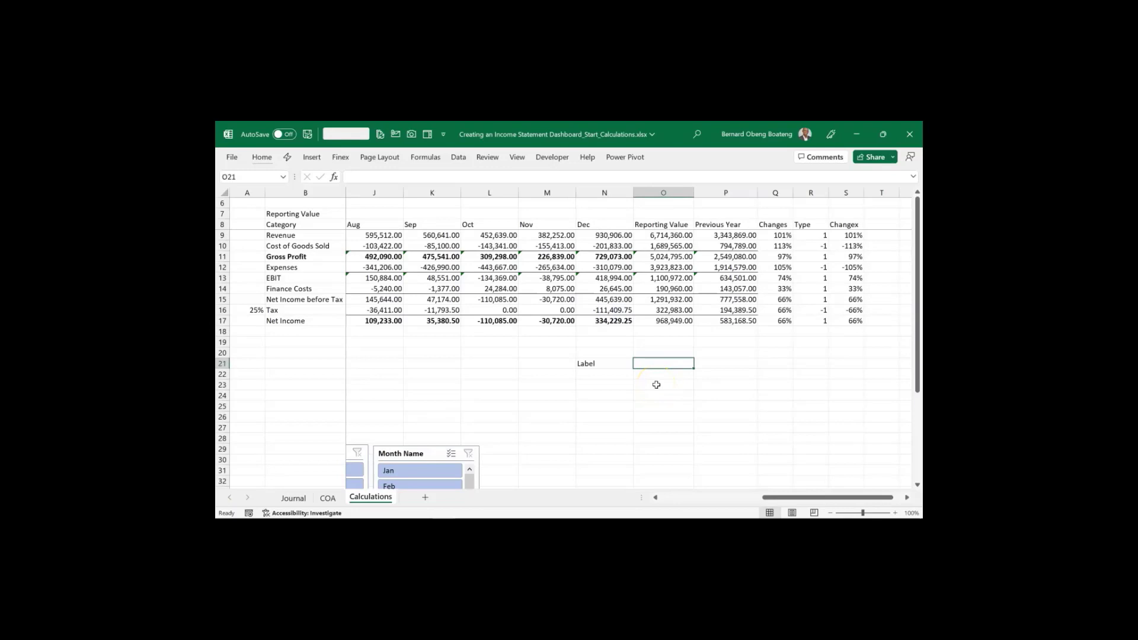
Calculate the net income margin in O21 with =O17/O9 and format it as a percentage
text(=)
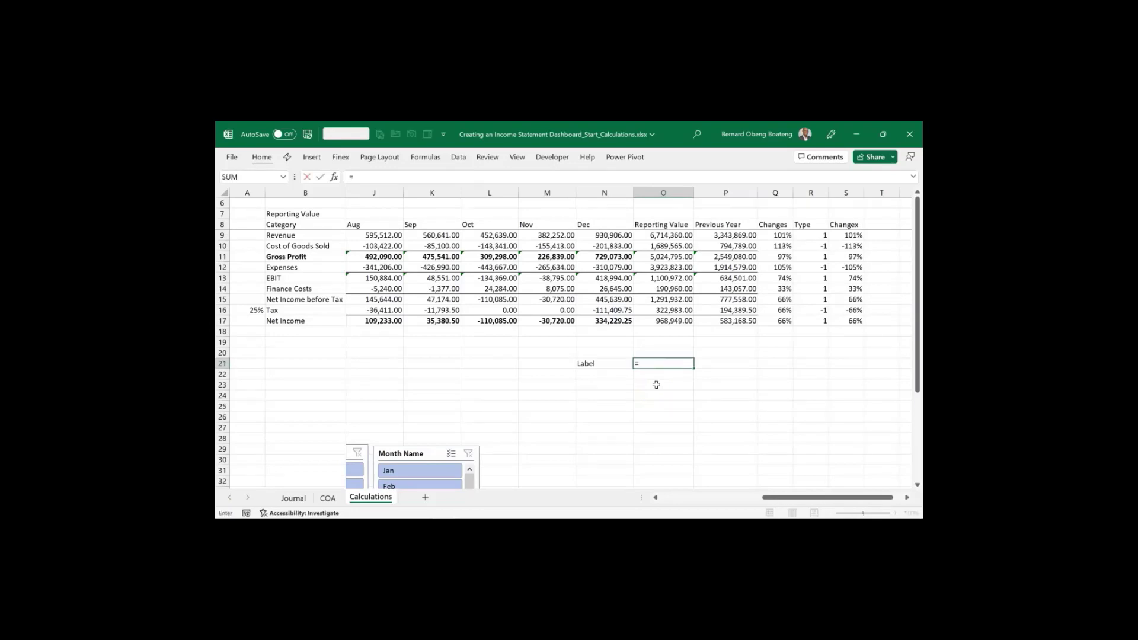
key(Up)
key(Up)
key(Up)
key(Up)
text(/)
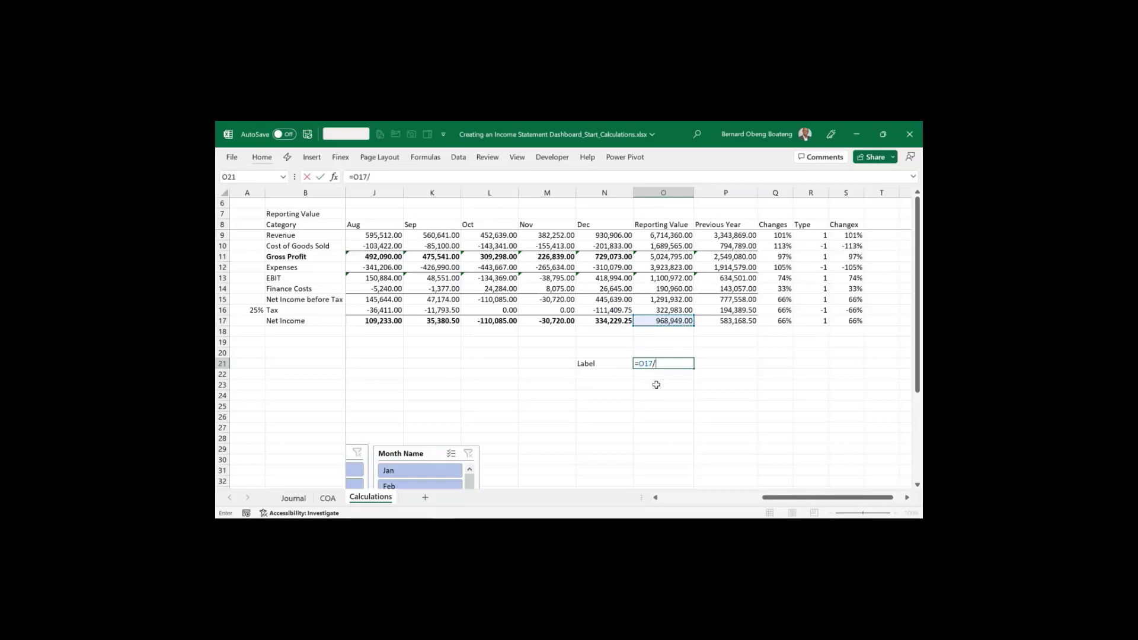
key(Up)
key(Up)
key(Up)
key(Up)
key(Up)
key(Up)
key(Up)
key(Up)
key(Up)
key(Up)
key(Up)
key(Up)
key(Up)
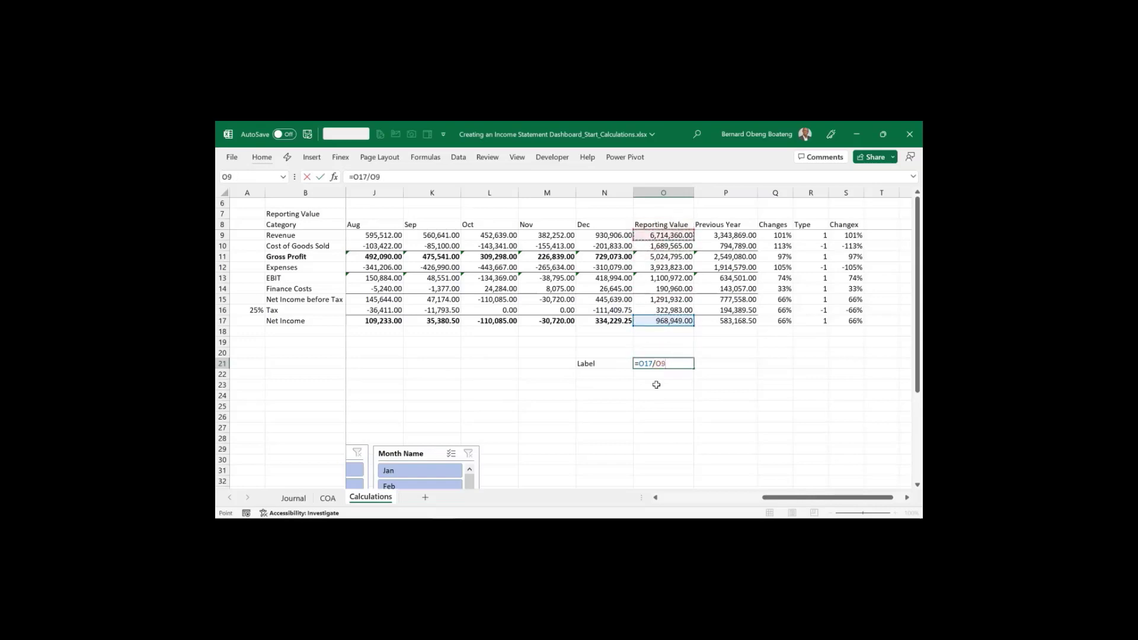
key(ctrl+Return)
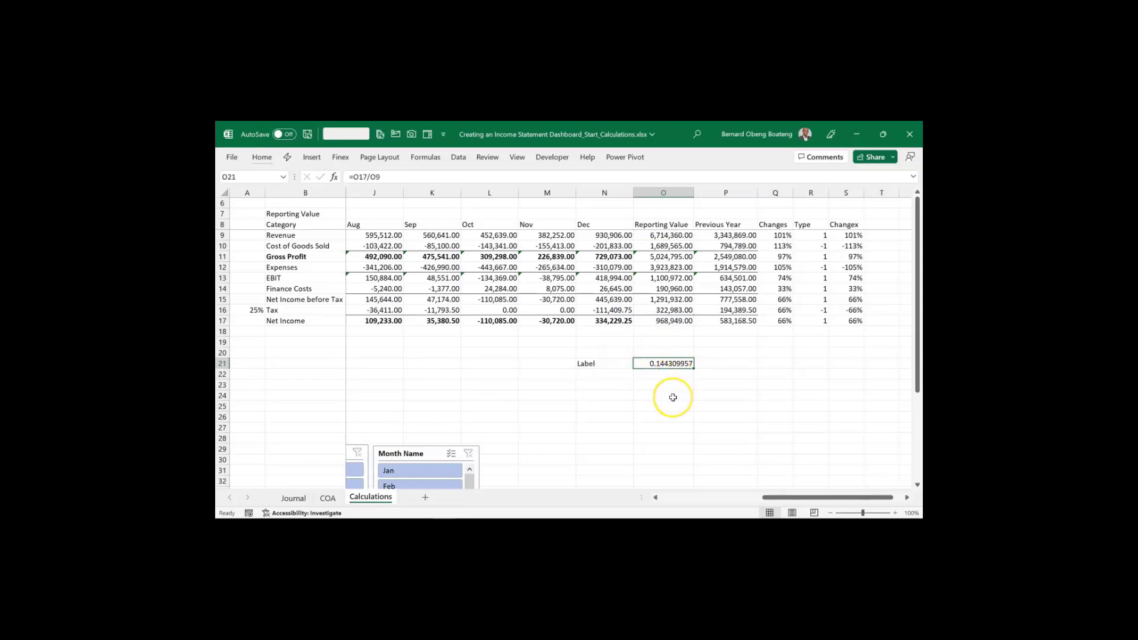
key(ctrl+shift+5)
Apply the custom number format [Color10]P;[Red]O to the margin in O21
key(ctrl+1)
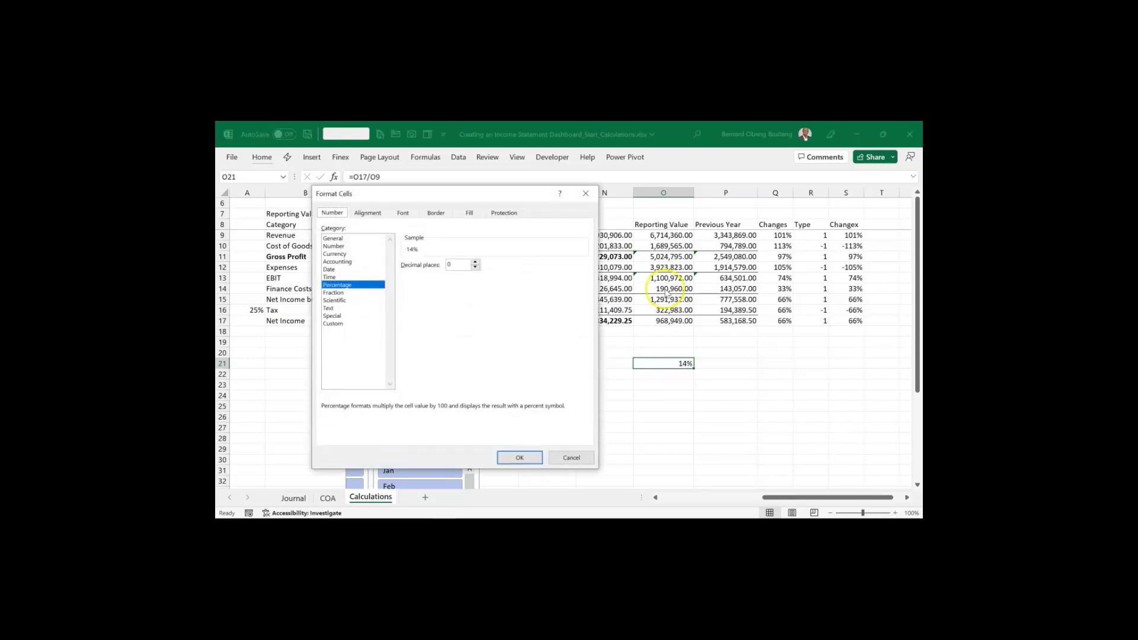
click(345, 330)
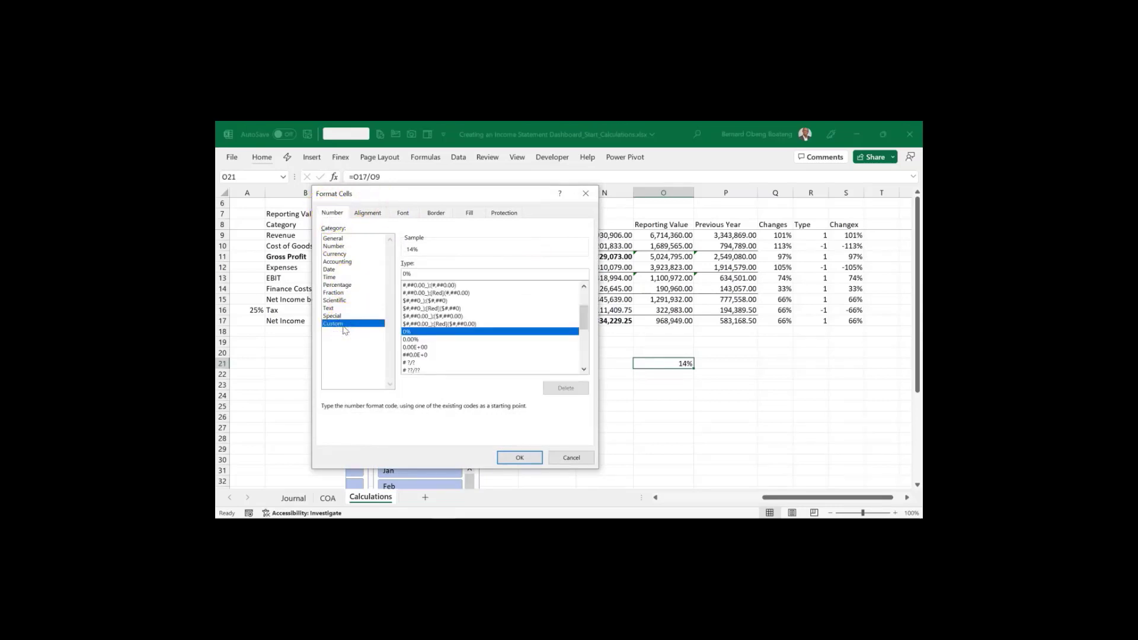
click(439, 273)
key(BackSpace)
key(BackSpace)
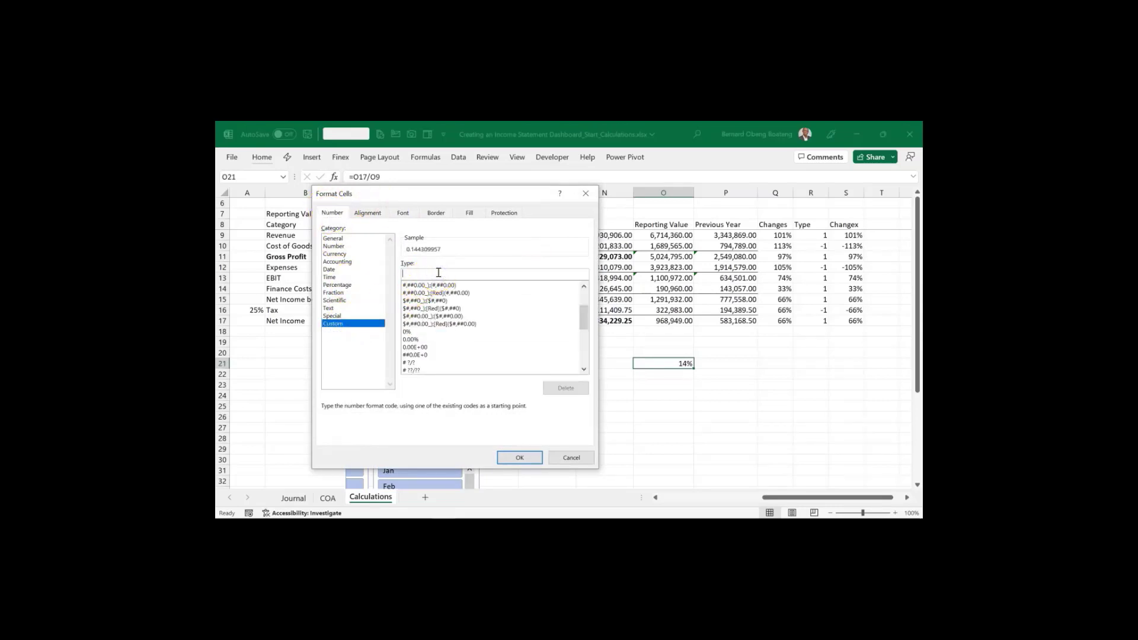
text([)
text(P)
click(438, 272)
click(490, 276)
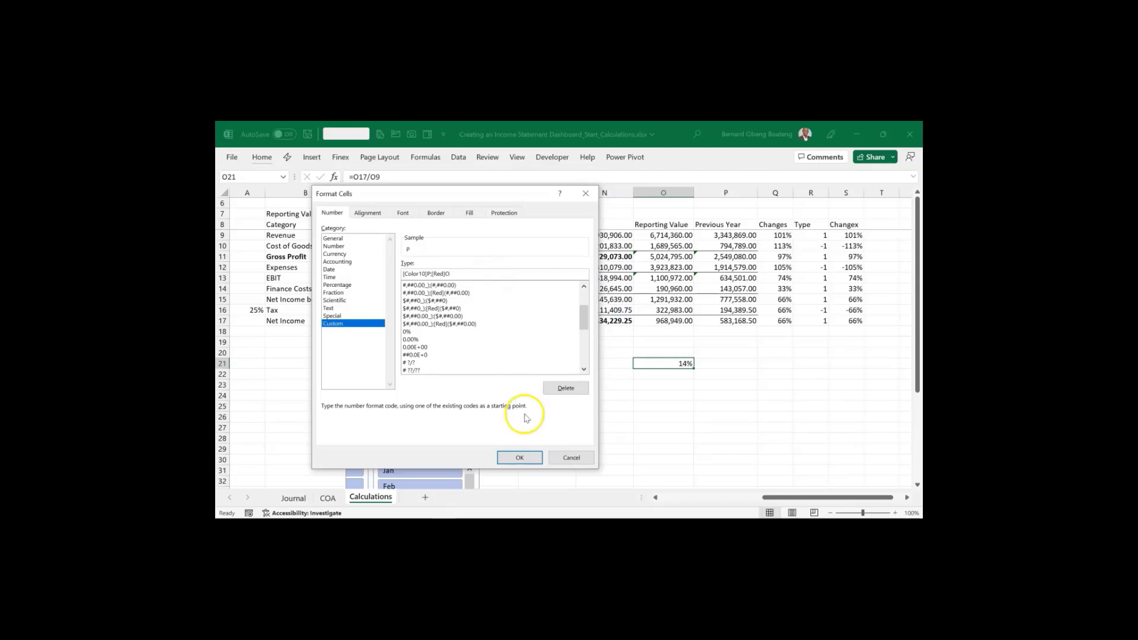
click(520, 458)
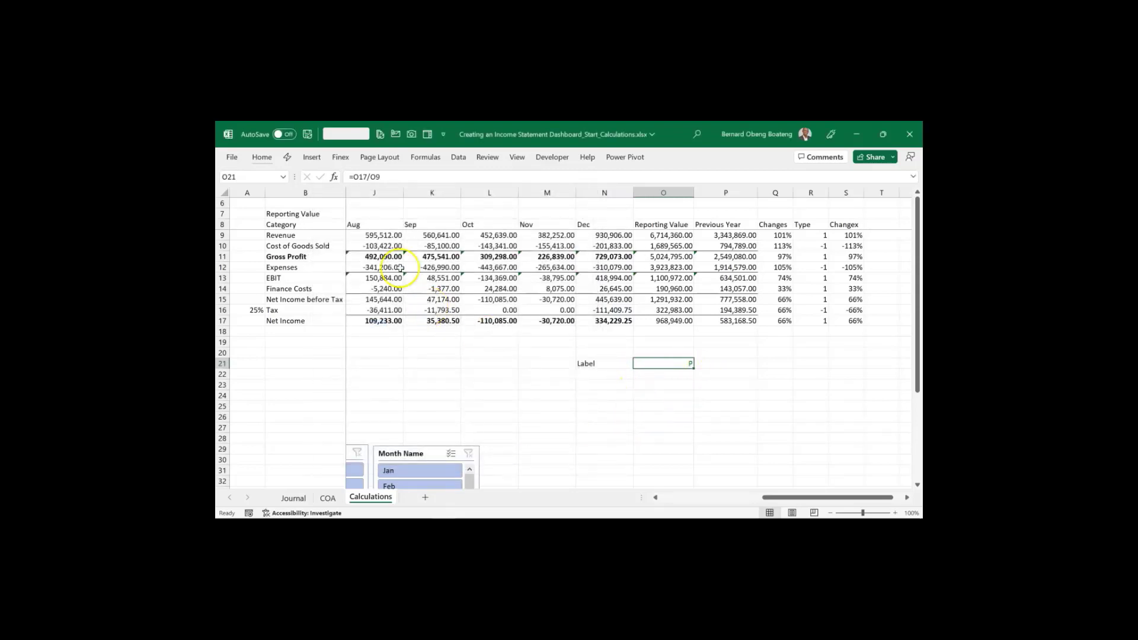
Set the font of O21 to Wingdings 2 so its letter code displays as a symbol
click(264, 157)
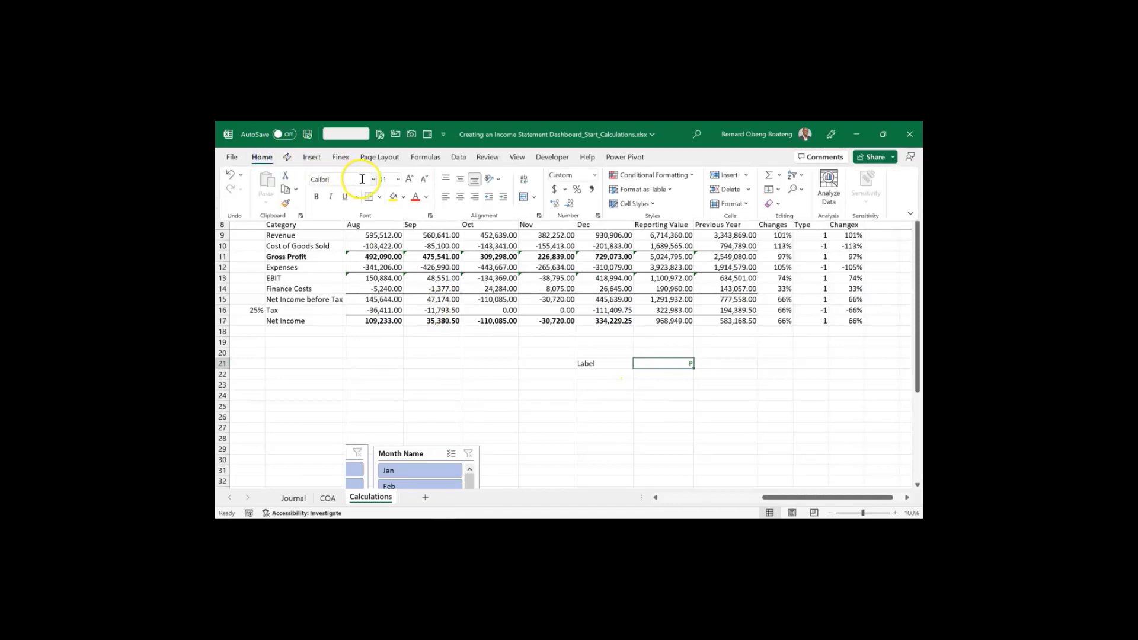
click(373, 179)
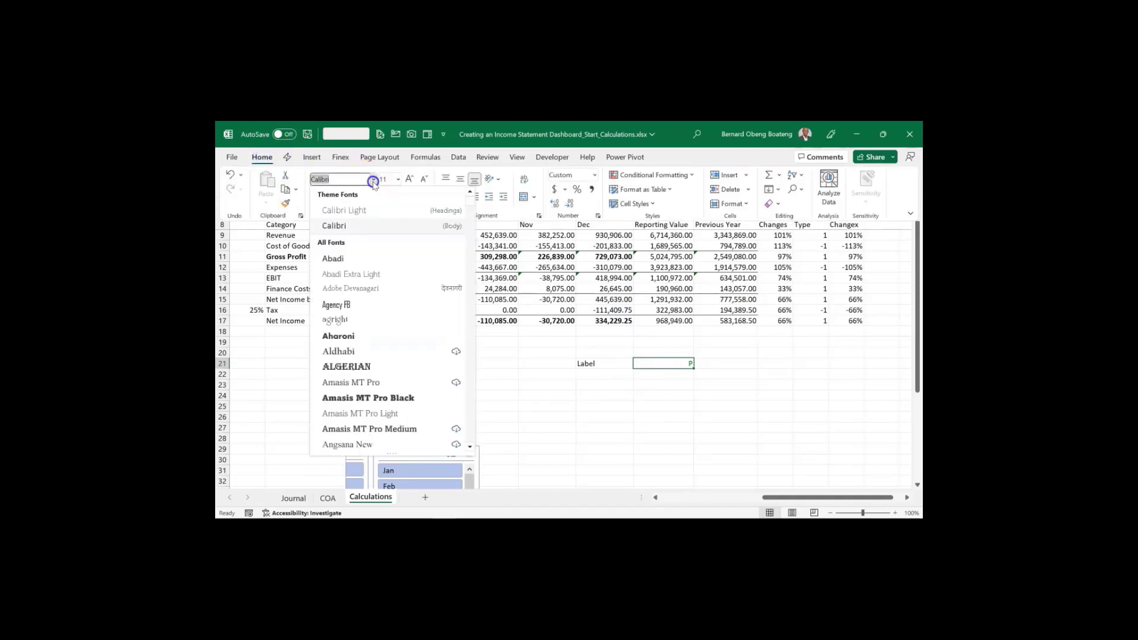
text(Wingdings 2)
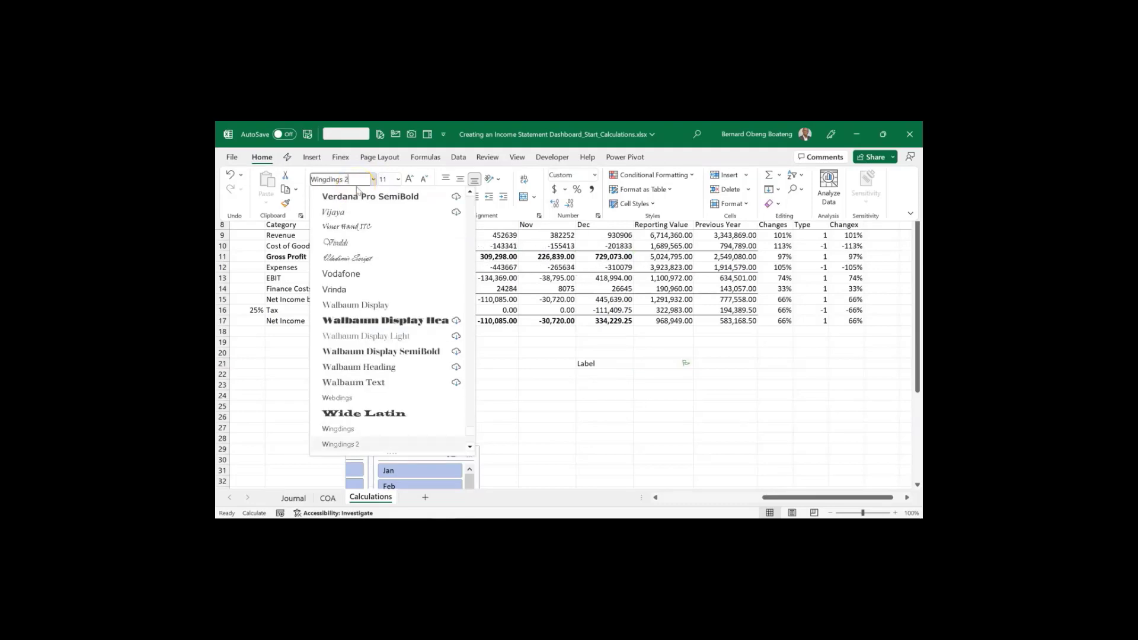
key(Return)
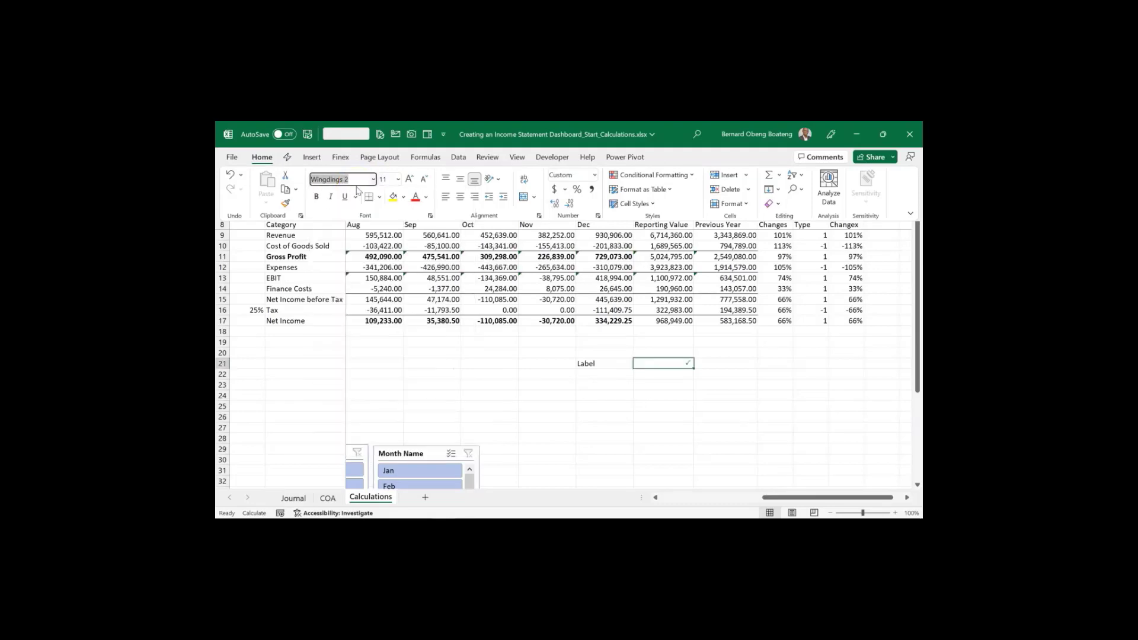
Enlarge the symbol in O21 to size 48 and center it horizontally and vertically
click(410, 179)
click(410, 180)
click(410, 179)
click(410, 180)
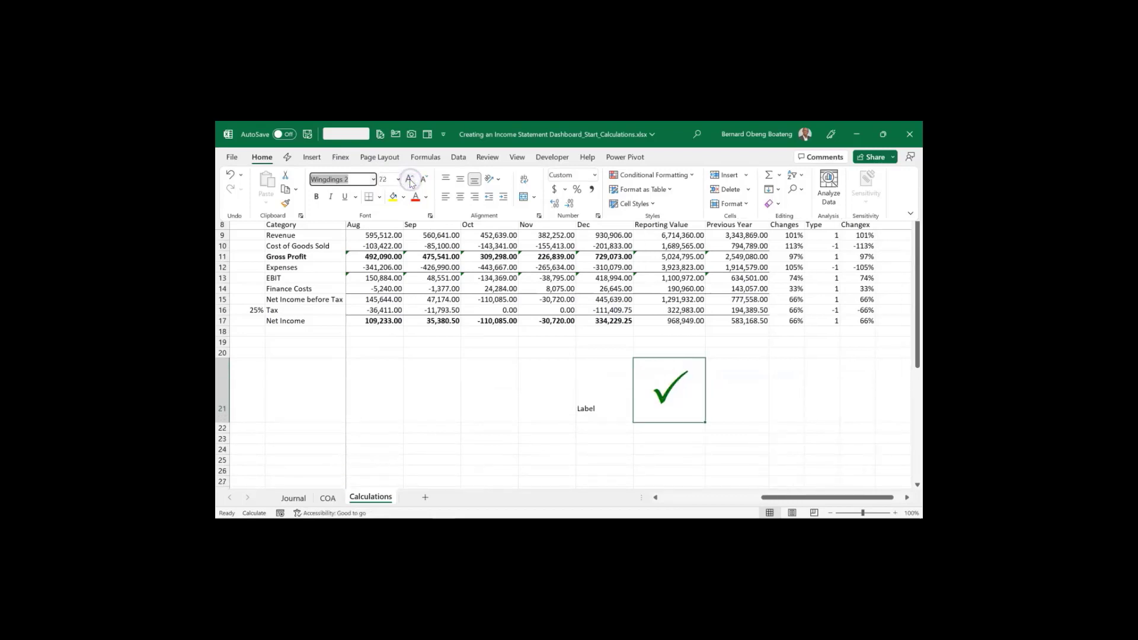
click(422, 180)
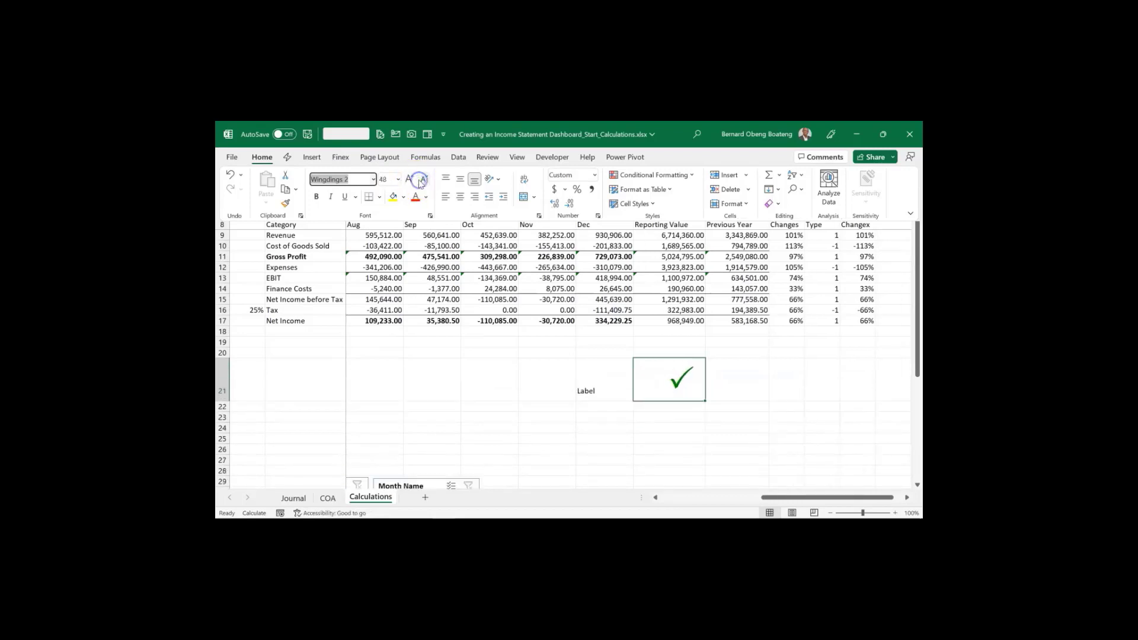
click(460, 196)
click(457, 182)
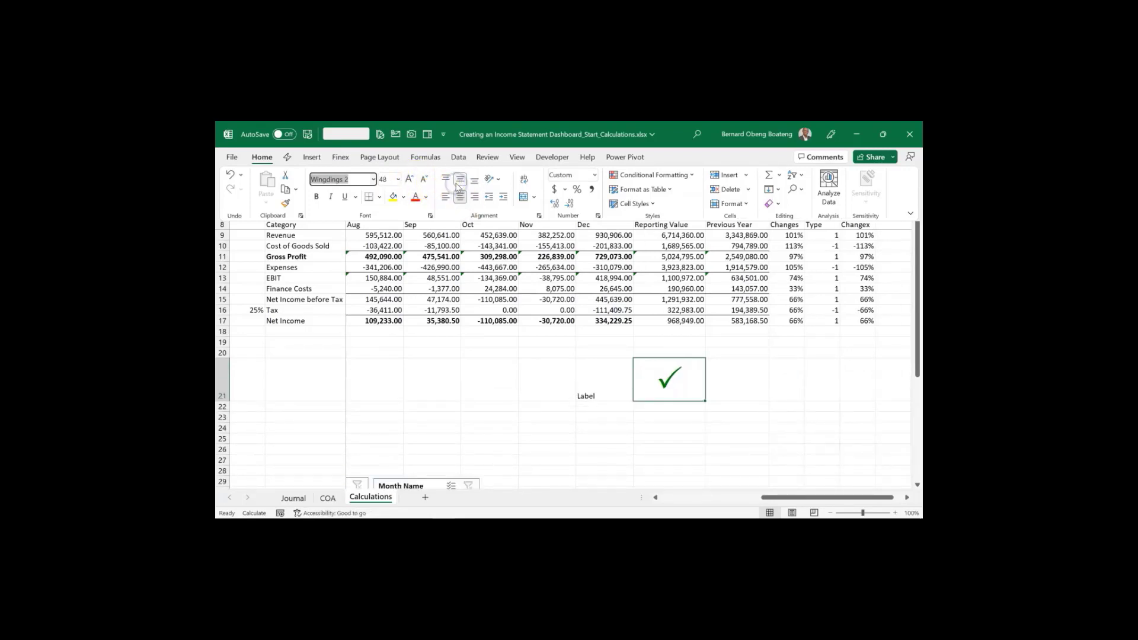
click(661, 312)
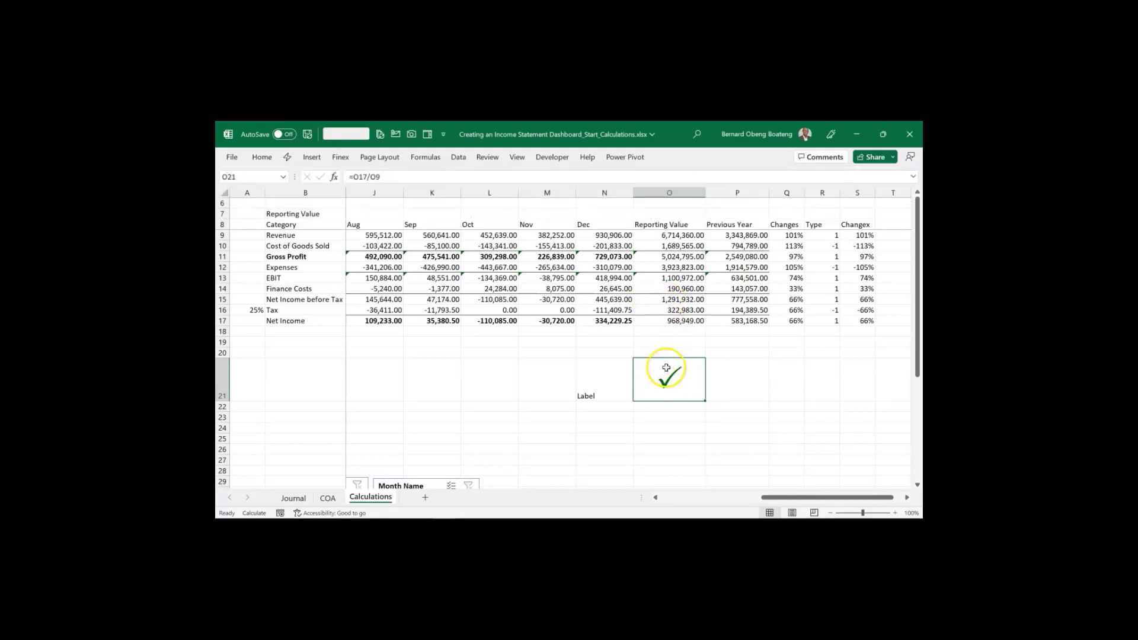
Enter the heading Net Profit in M23 and Label in N23
click(680, 321)
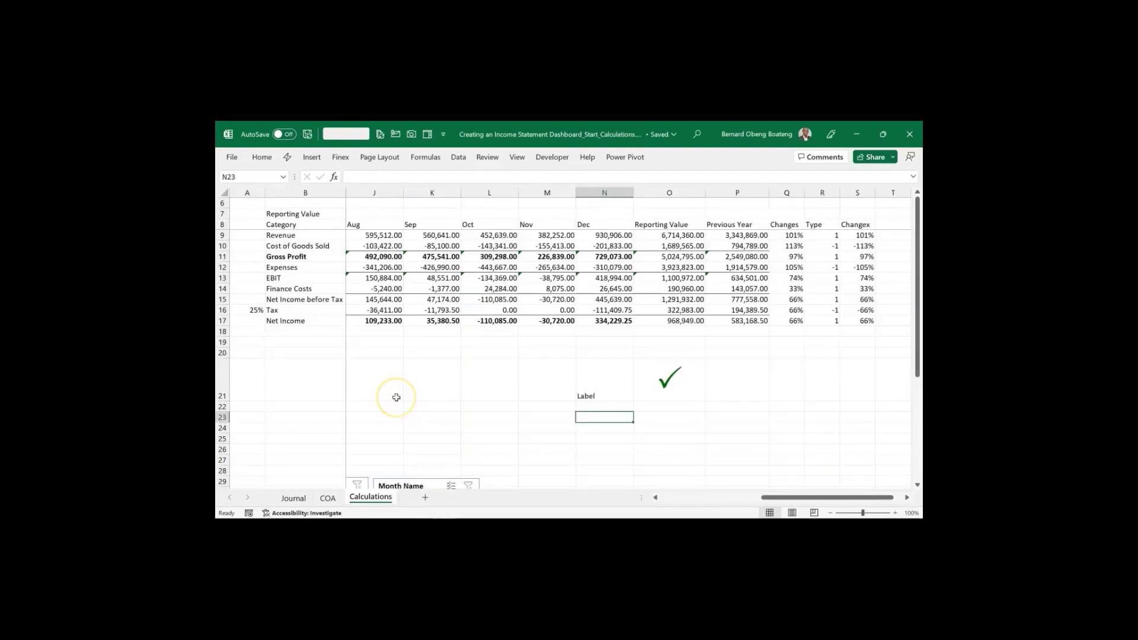
key(Left)
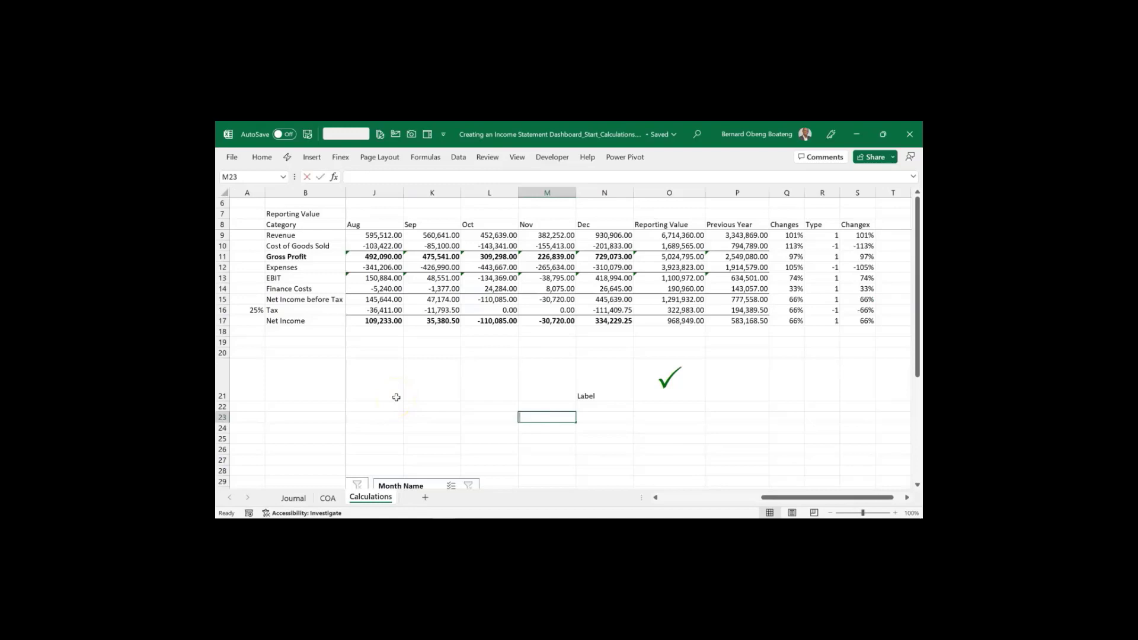
text(Net Profit)
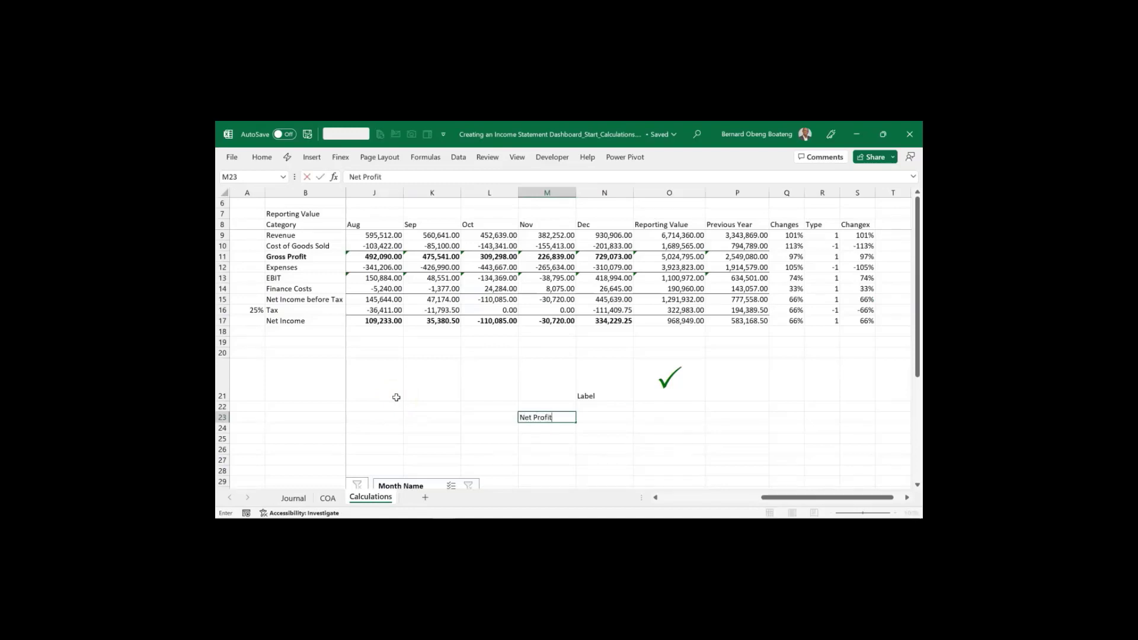
key(Tab)
text(Labe)
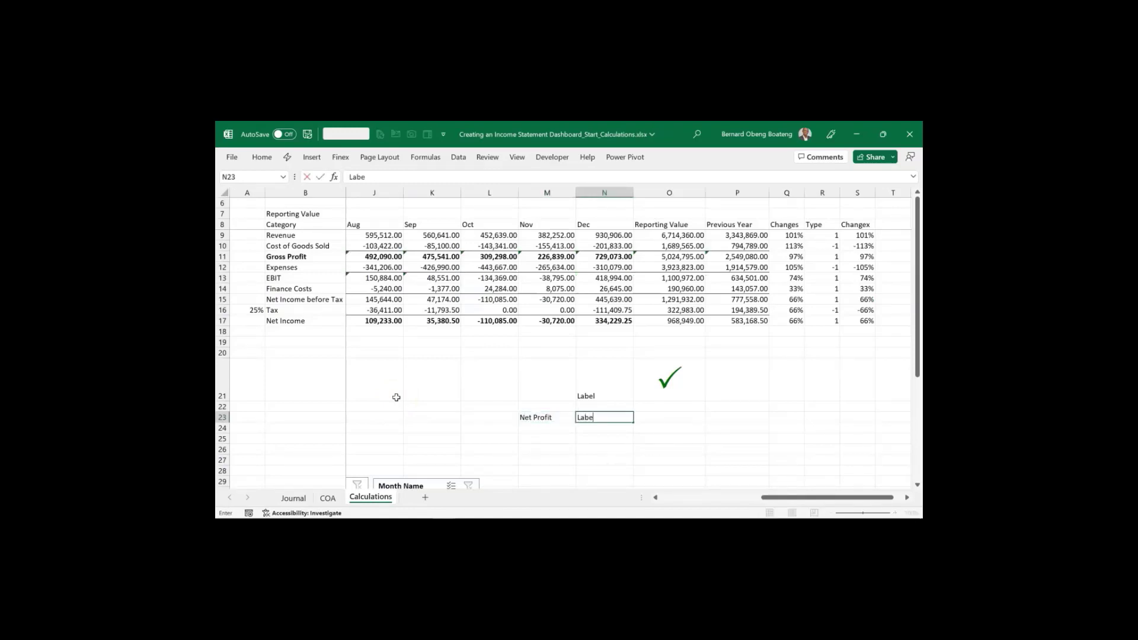
key(Return)
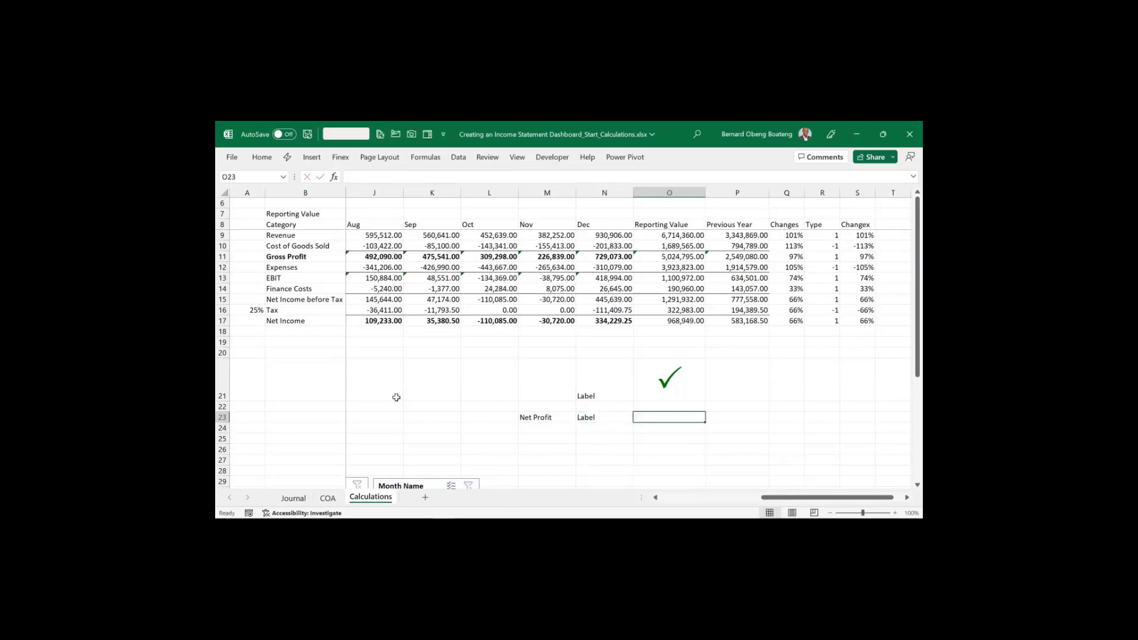
Calculate the net profit margin in N24 with =O17/O9 and format it as a percentage
text(=)
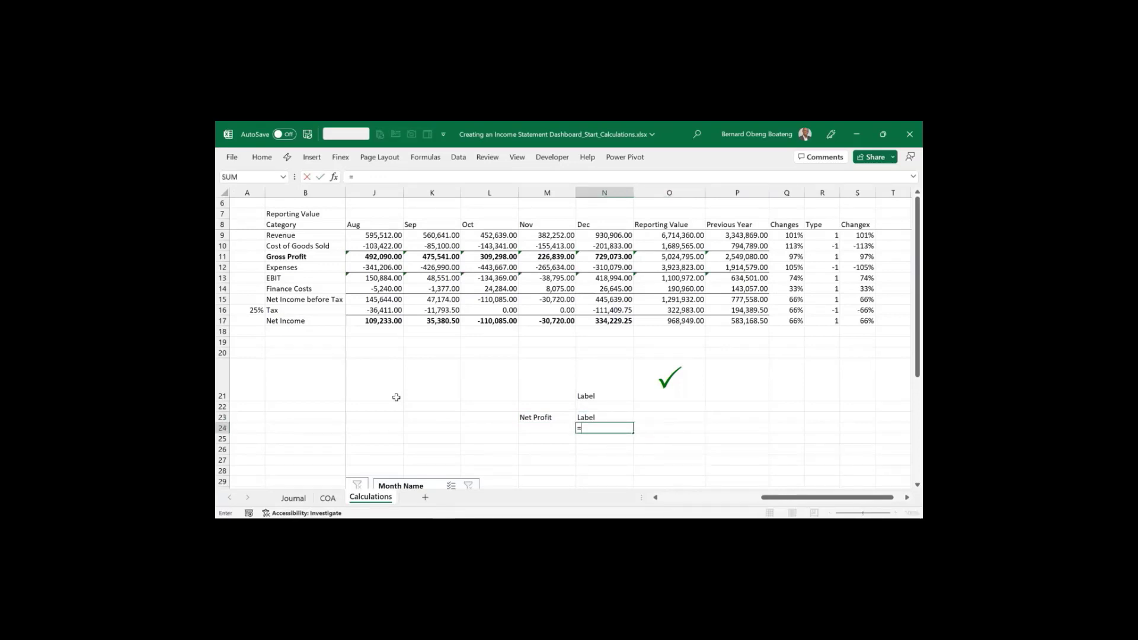
click(660, 321)
text(/)
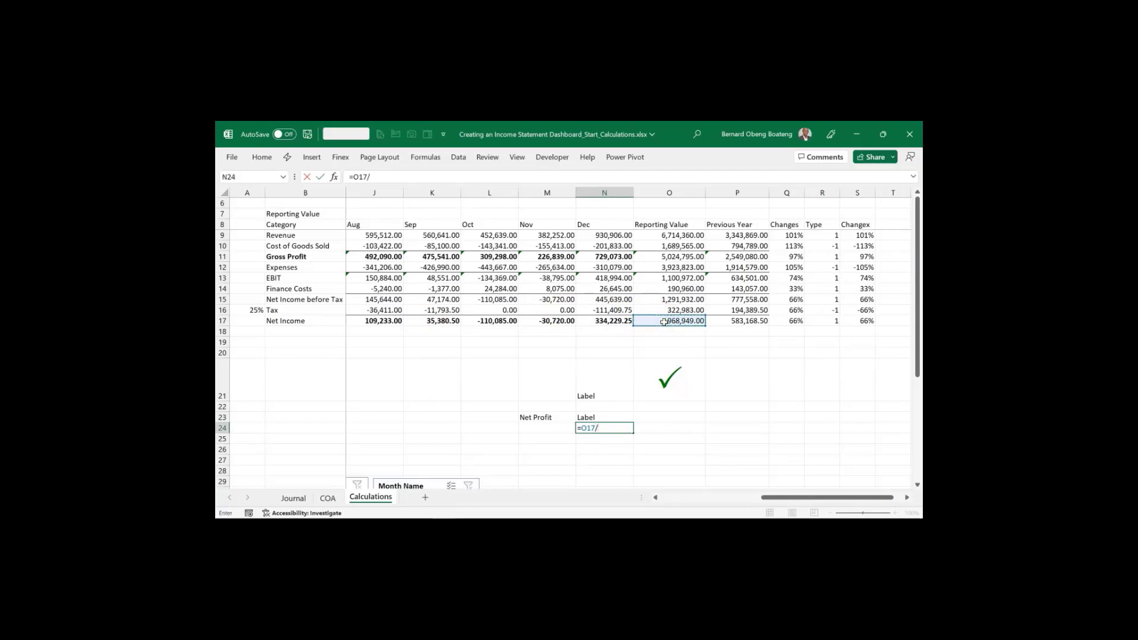
click(677, 234)
key(Return)
key(Up)
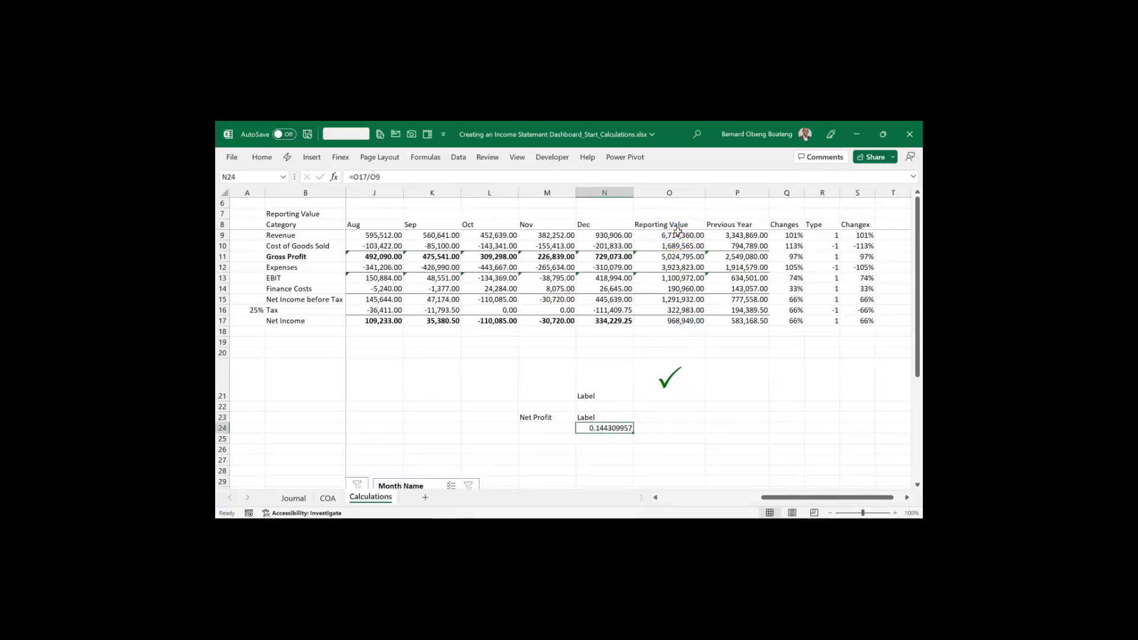
key(ctrl+shift+5)
Calculate the remainder of the margin in N25 with =1-N24
key(Down)
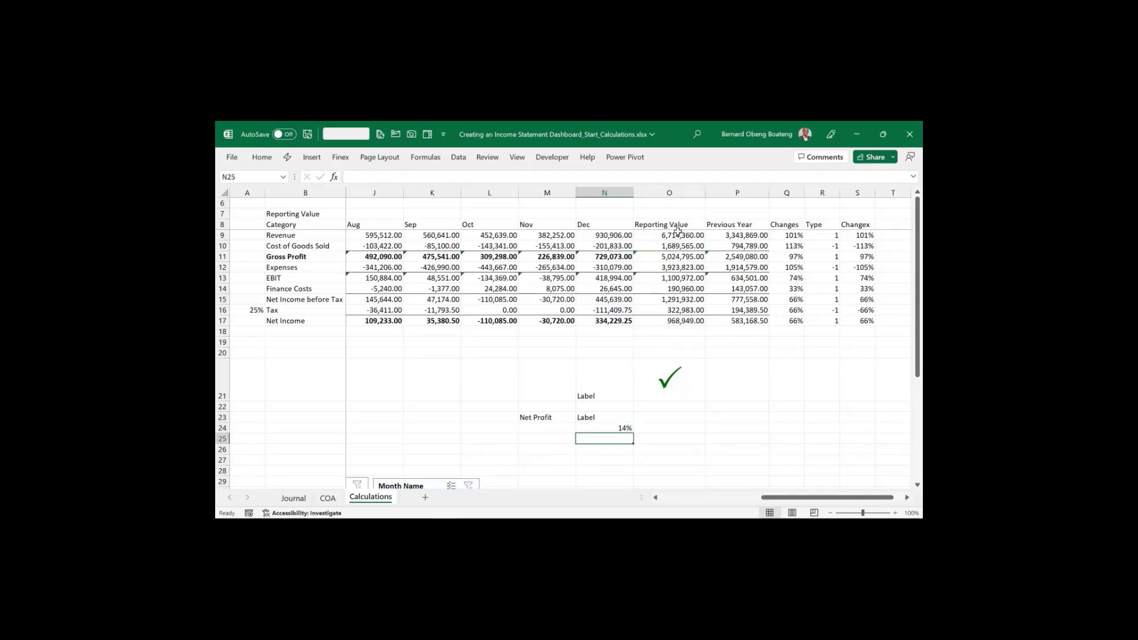
text(=1-)
key(Up)
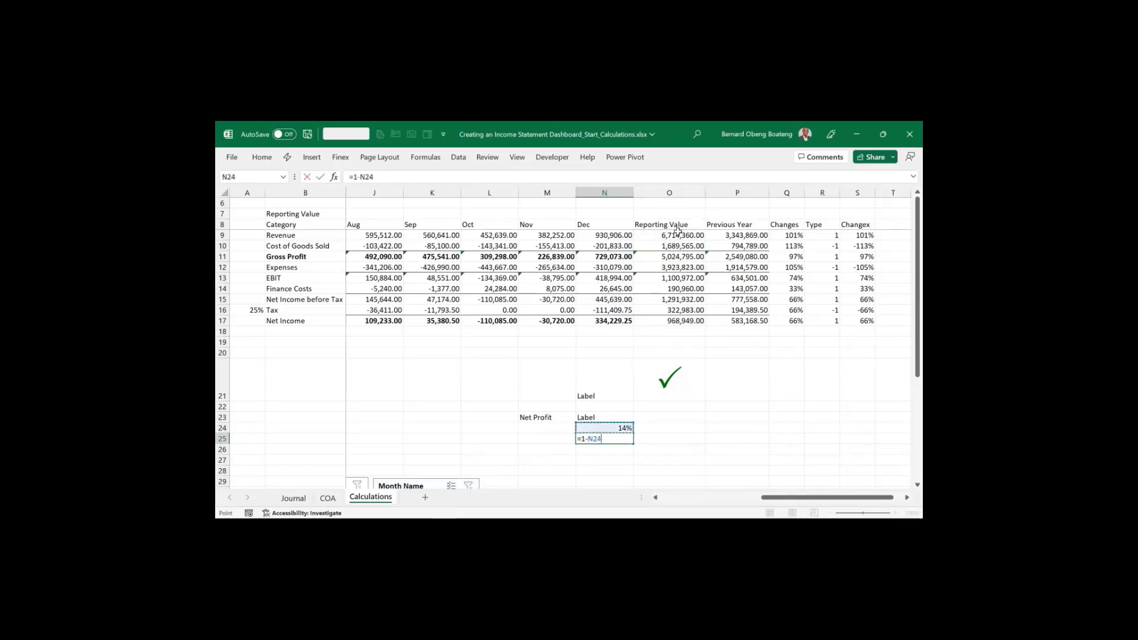
key(Return)
key(Up)
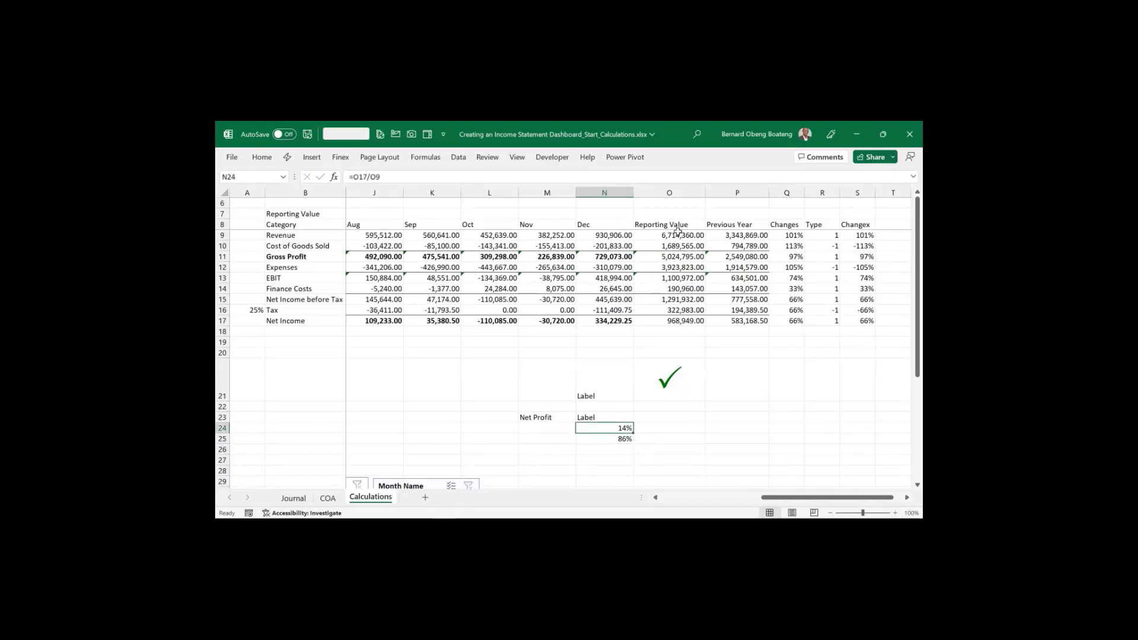
Add the heading Helper in O23 beside the Label heading
key(Up)
key(shift+Down)
key(Up)
key(Down)
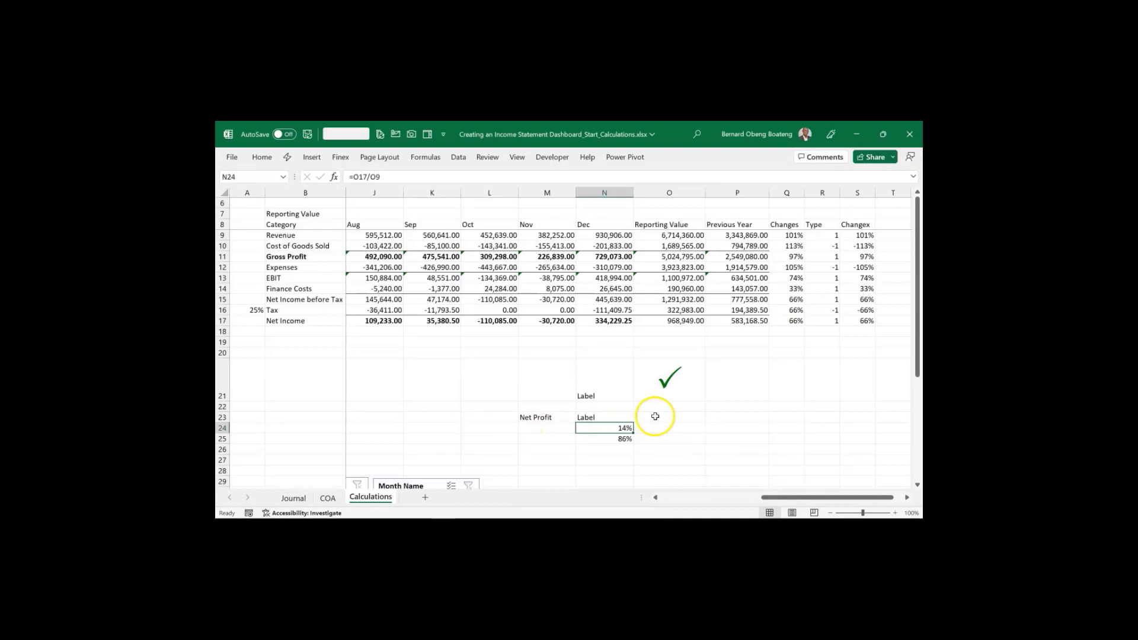
click(660, 417)
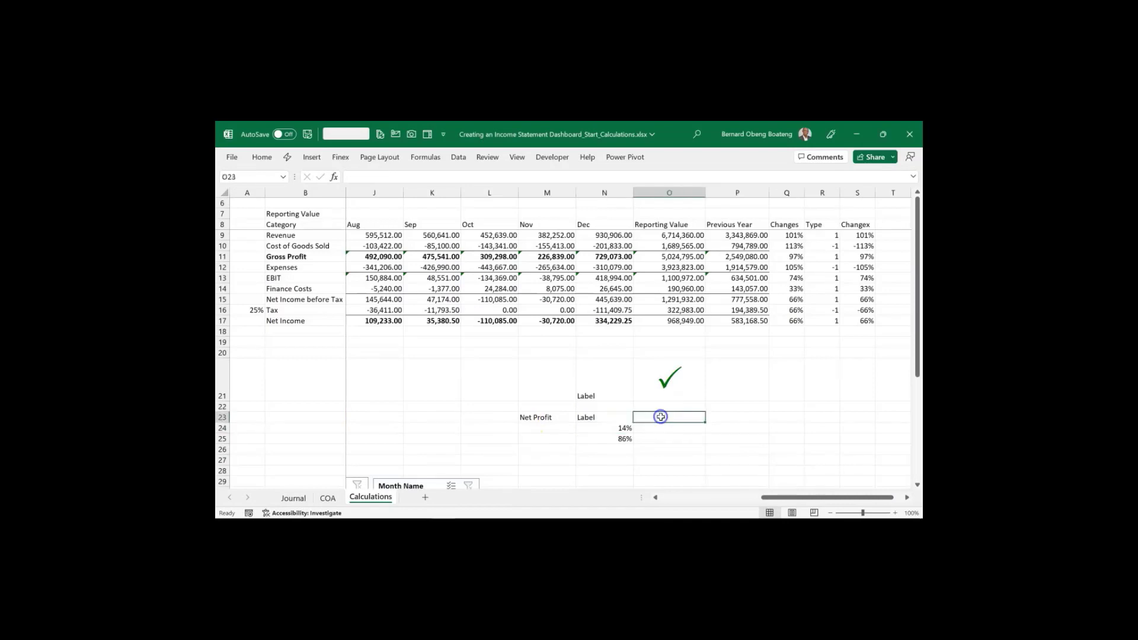
text(Helper)
key(Return)
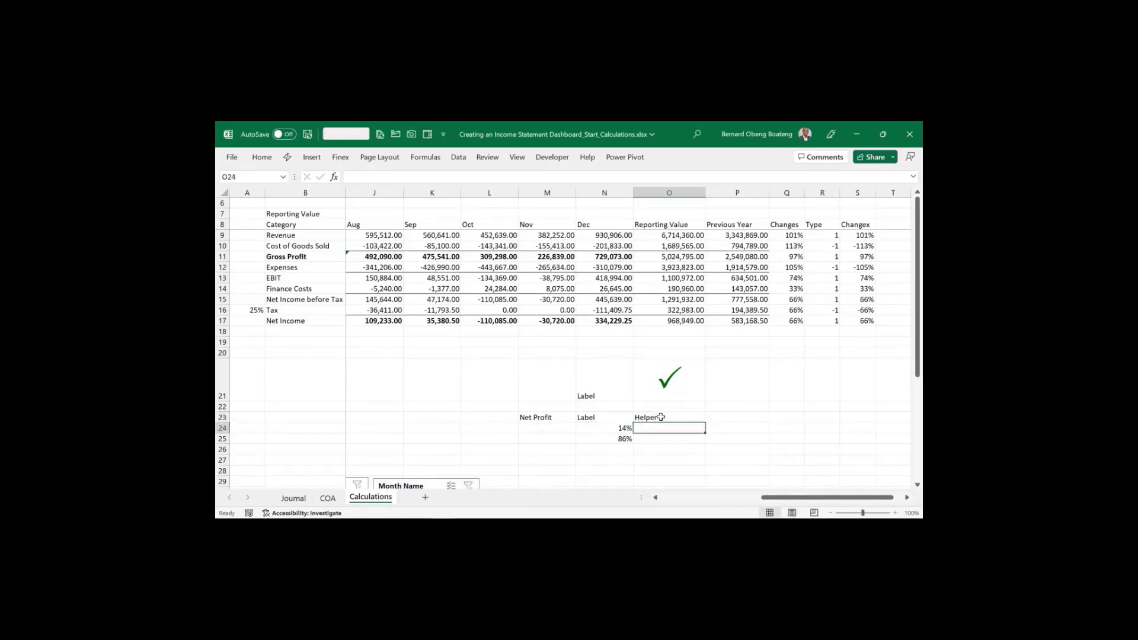
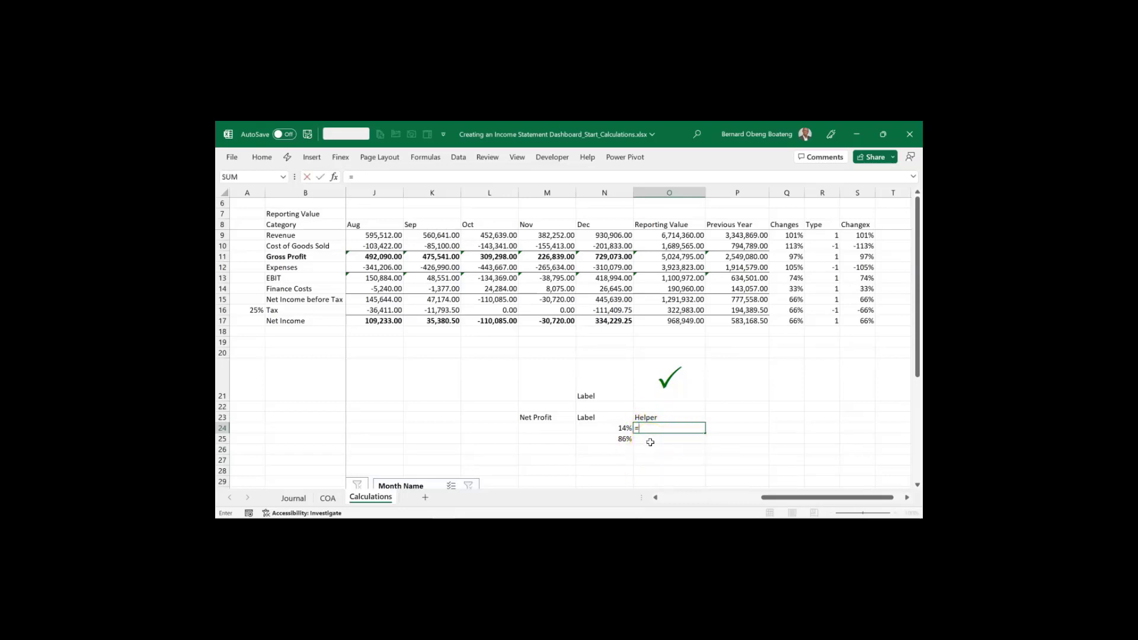
Enter =MIN(1,ABS(N24)) in O24 to cap the absolute margin at 1, and format it as a percentage
text(=min)
key(Tab)
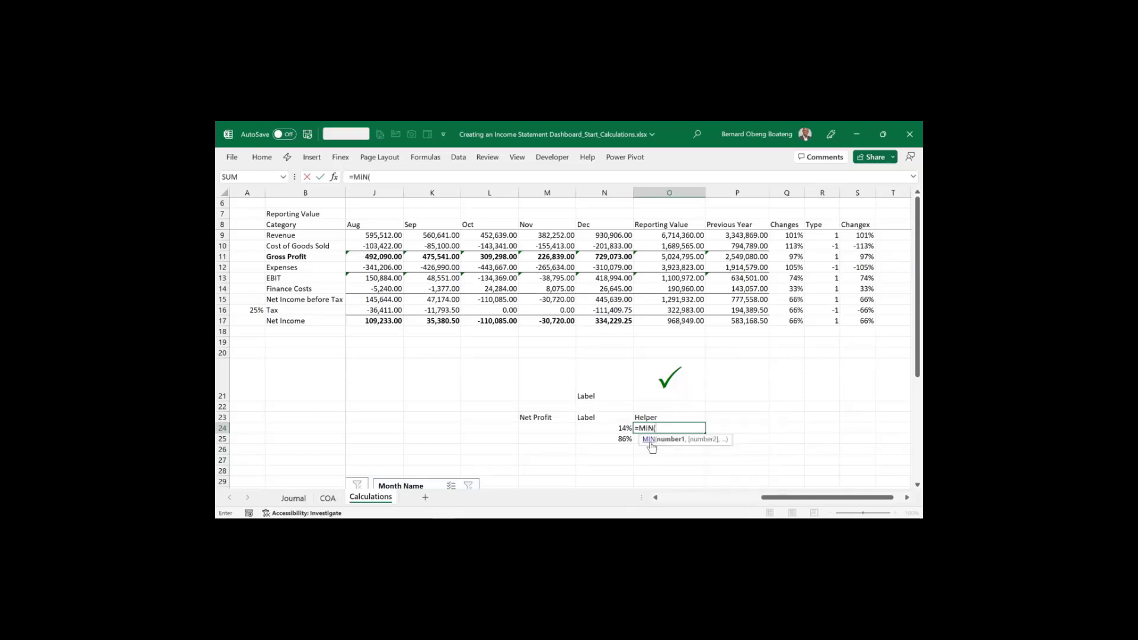
text(1,abs)
key(Tab)
key(Left)
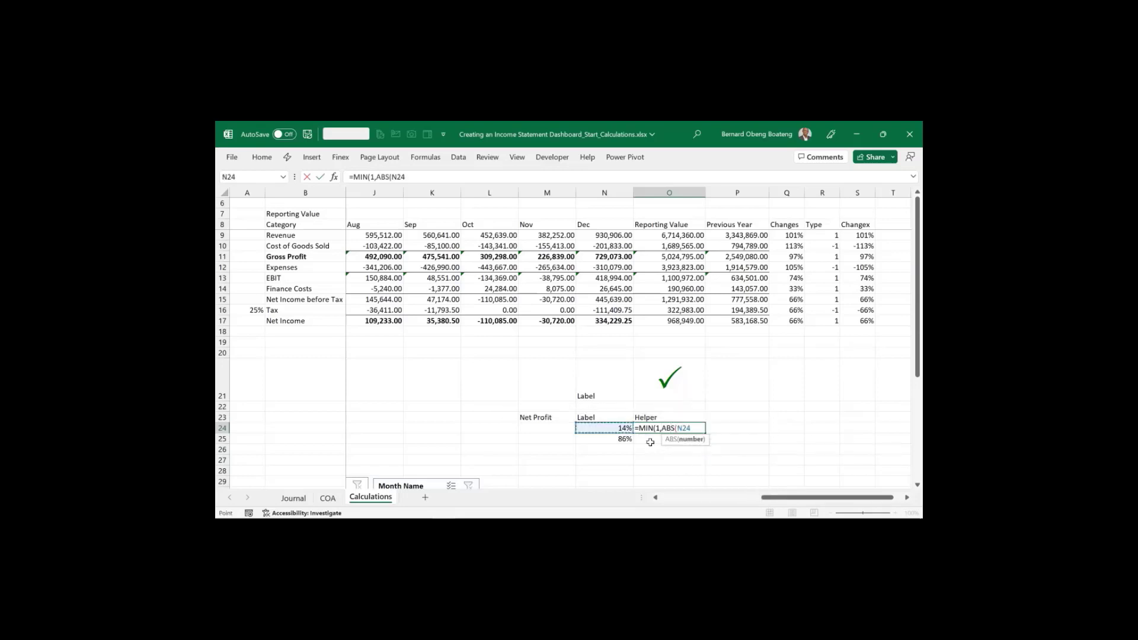
text())
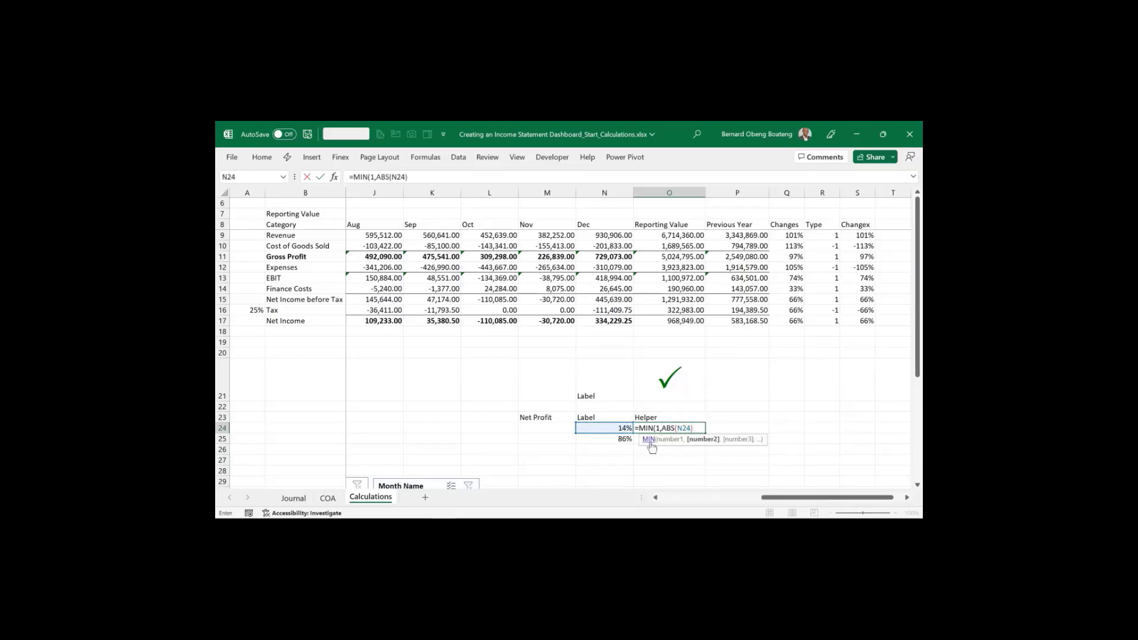
text())
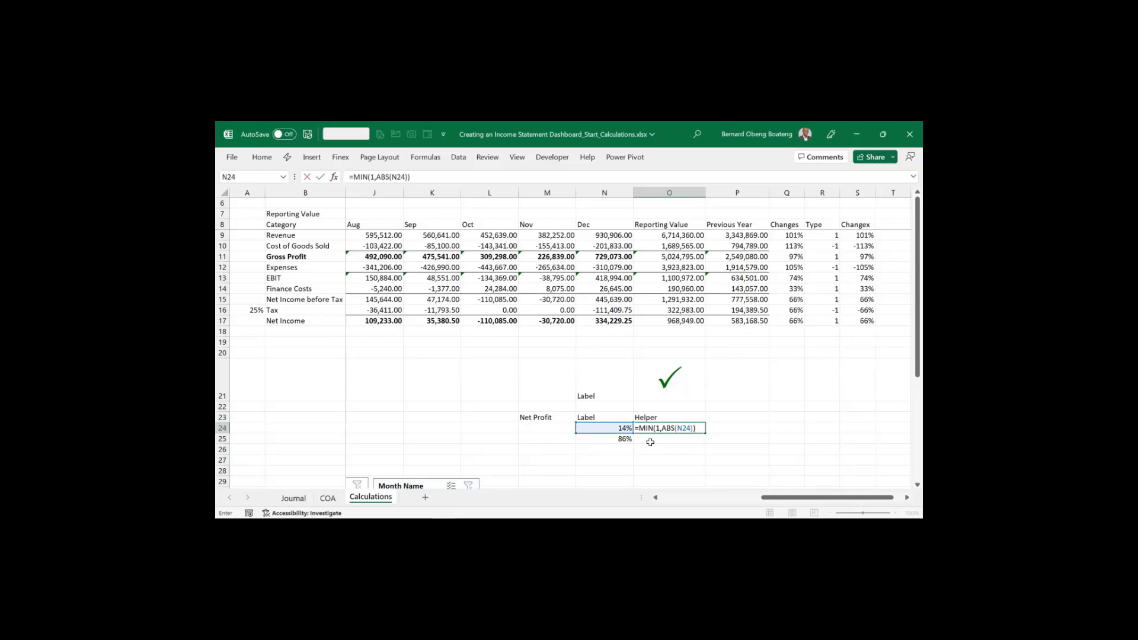
key(Return)
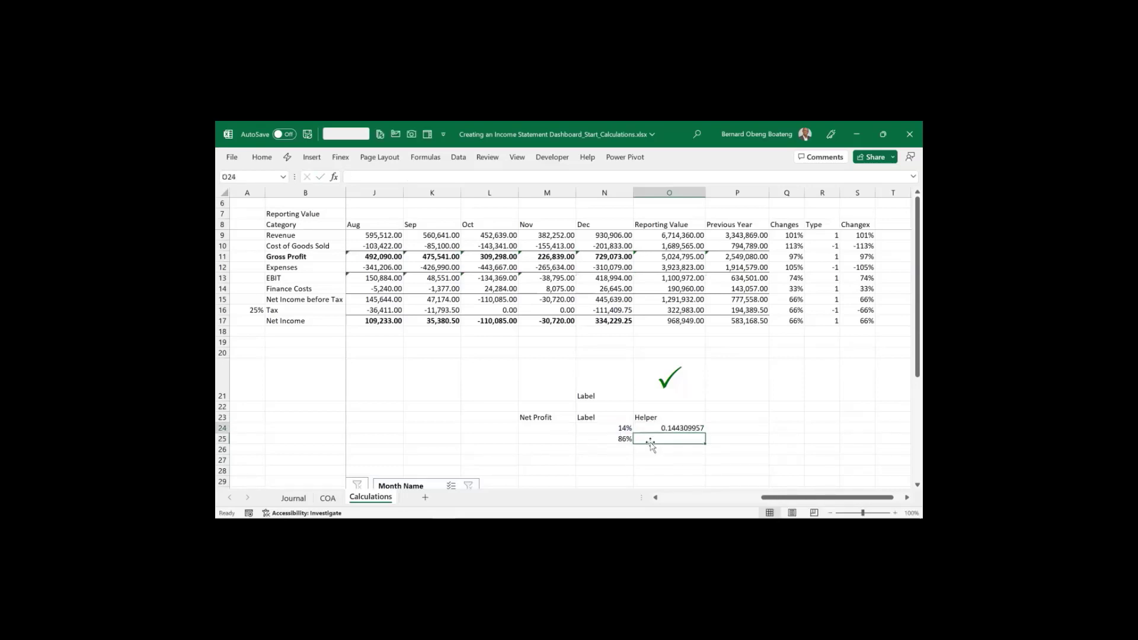
key(Up)
key(ctrl+shift+5)
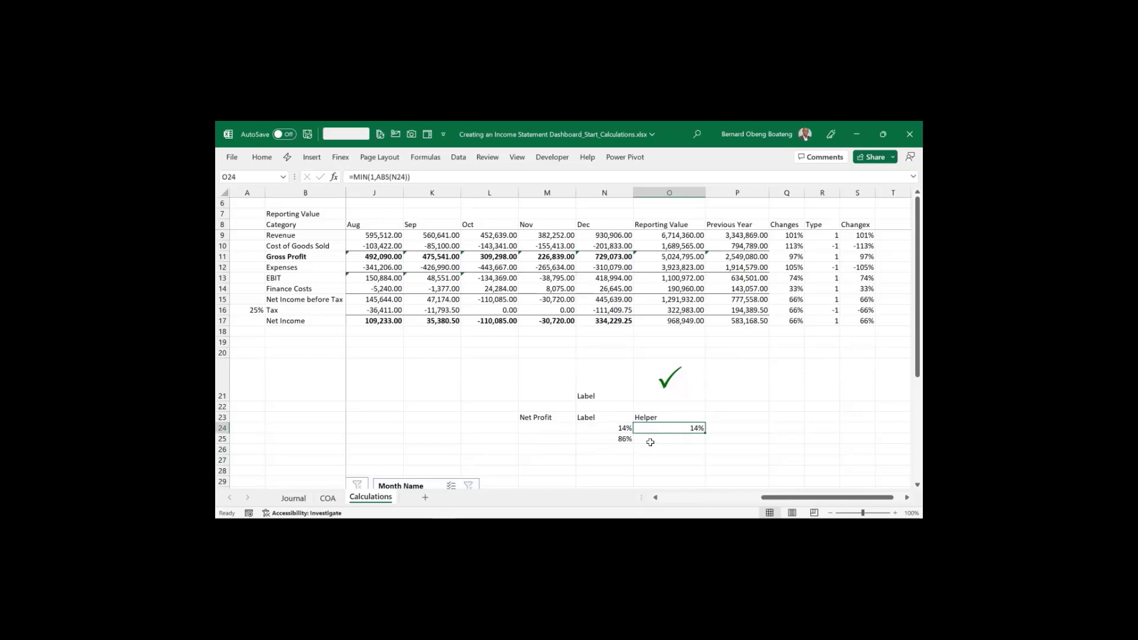
Calculate the helper remainder in O25 with =1-O24
click(650, 442)
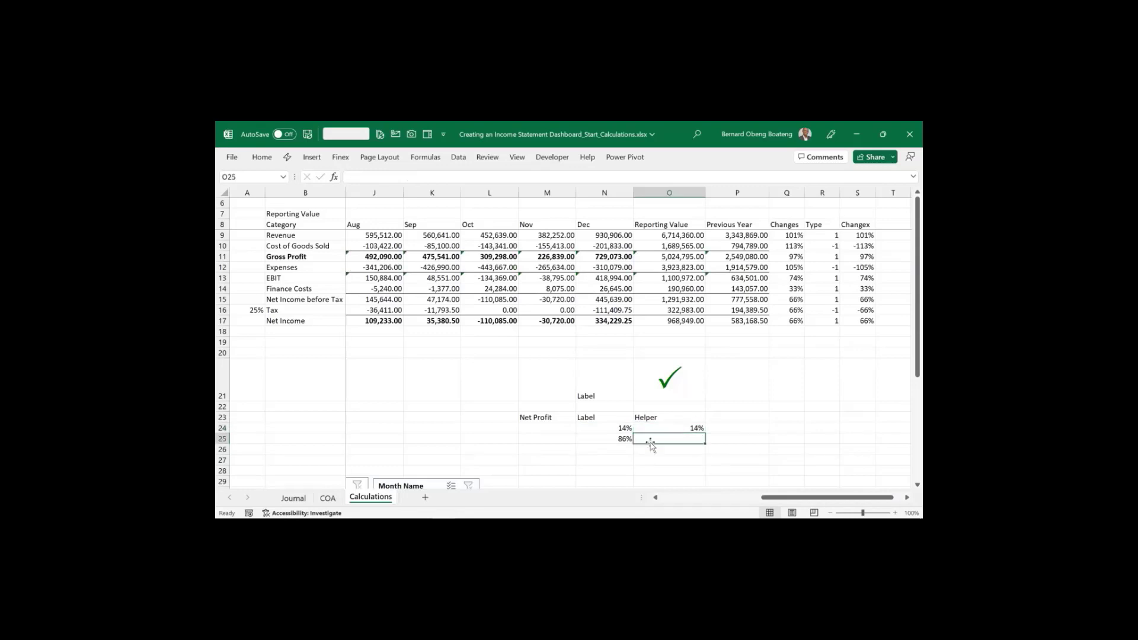
text(=)
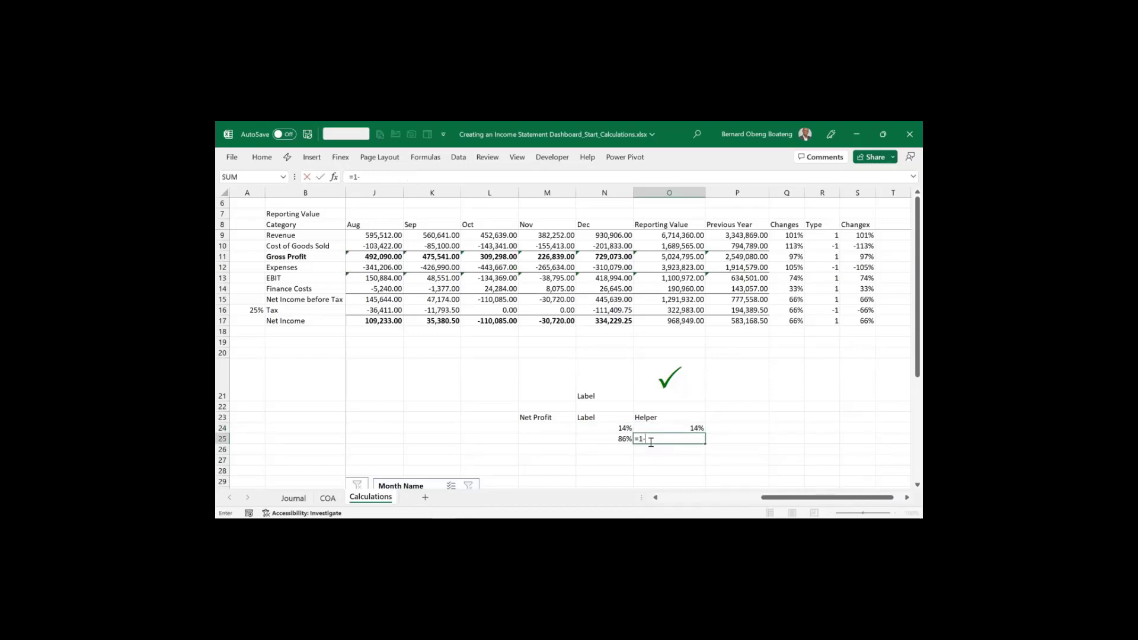
text(1-)
key(Up)
key(Return)
Add the headings Postive in P23 and Negative in Q23
key(Up)
key(Up)
key(Up)
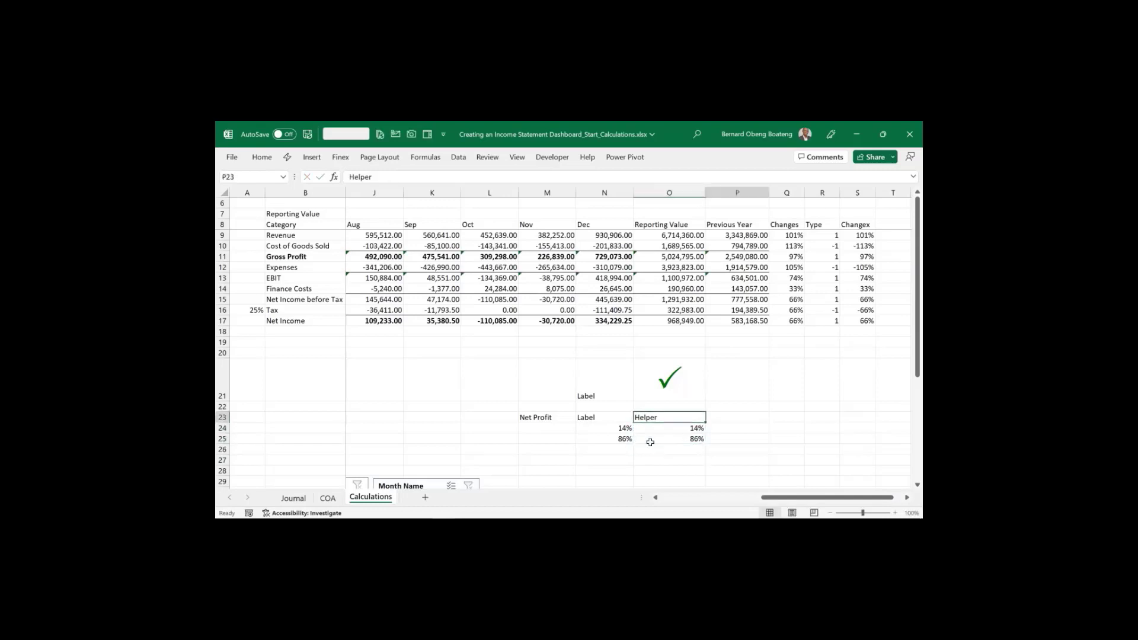
key(Right)
text(pOS)
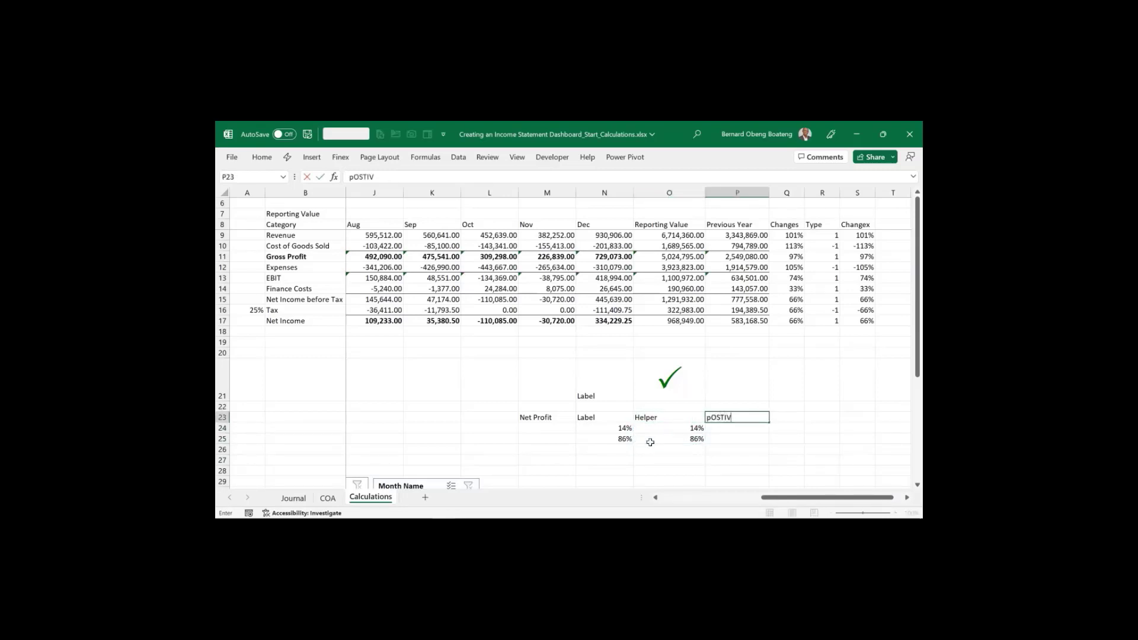
key(Tab)
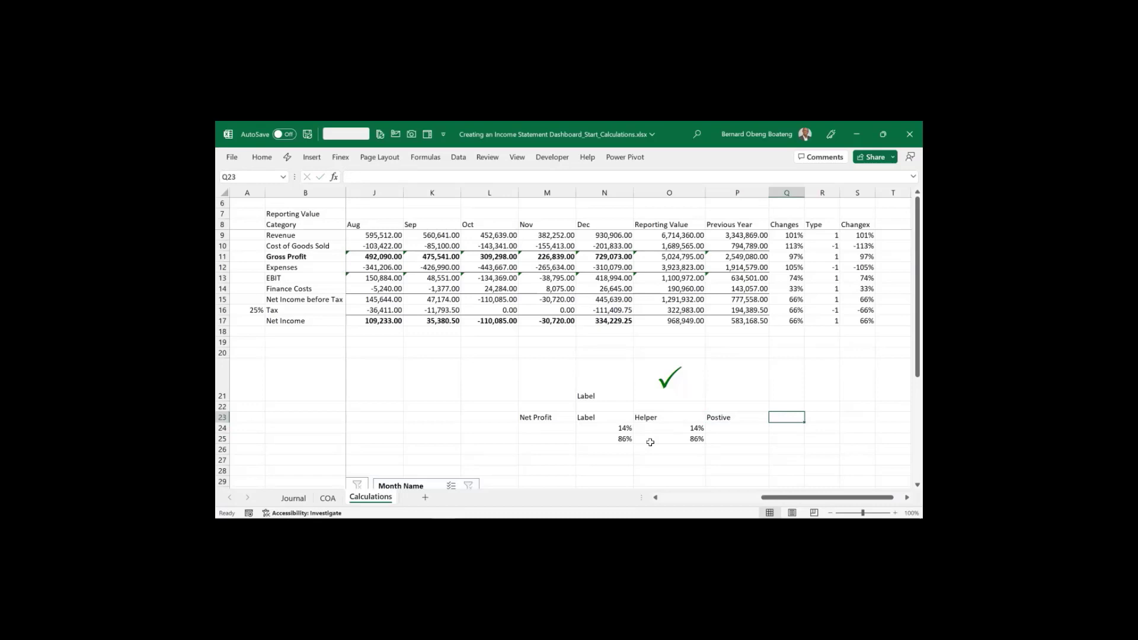
text(NEgative)
key(Return)
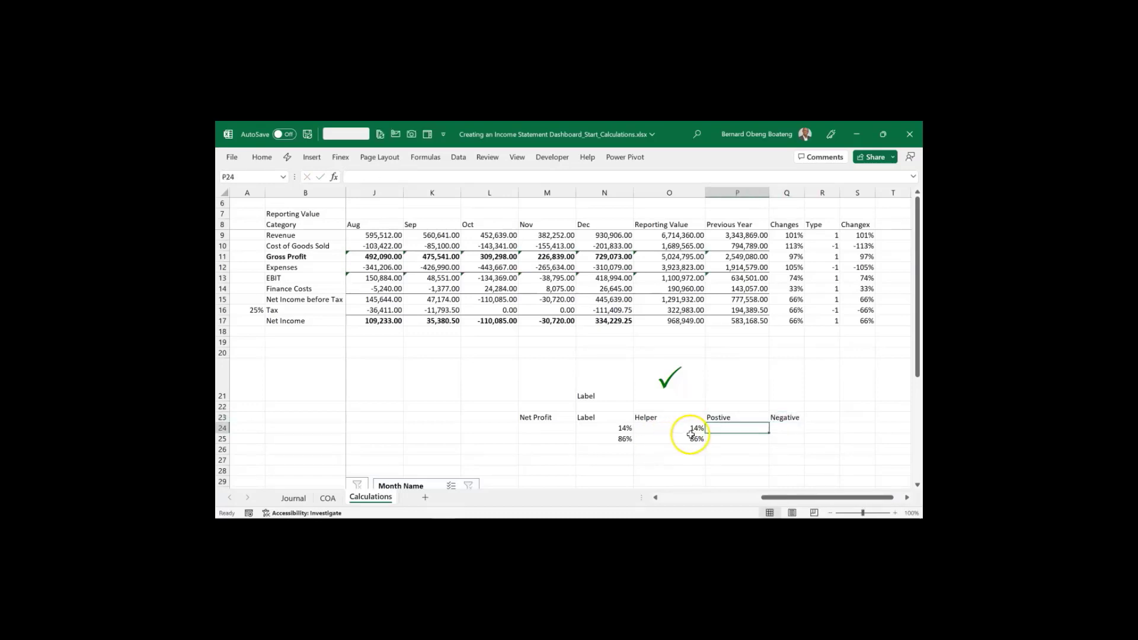
click(614, 427)
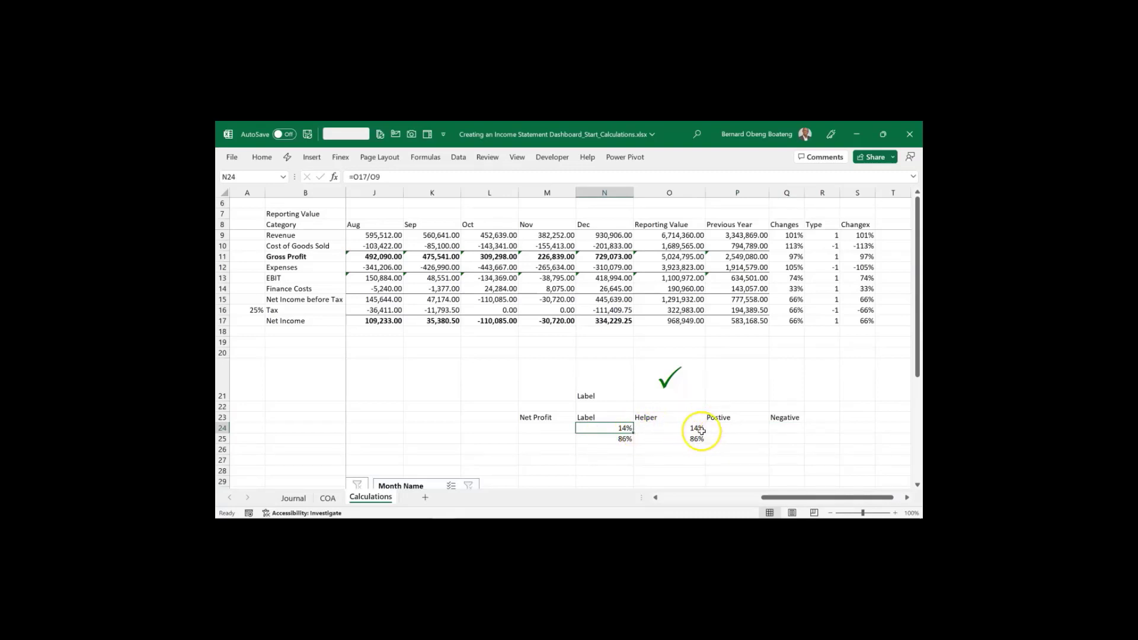
drag(688, 429, 687, 438)
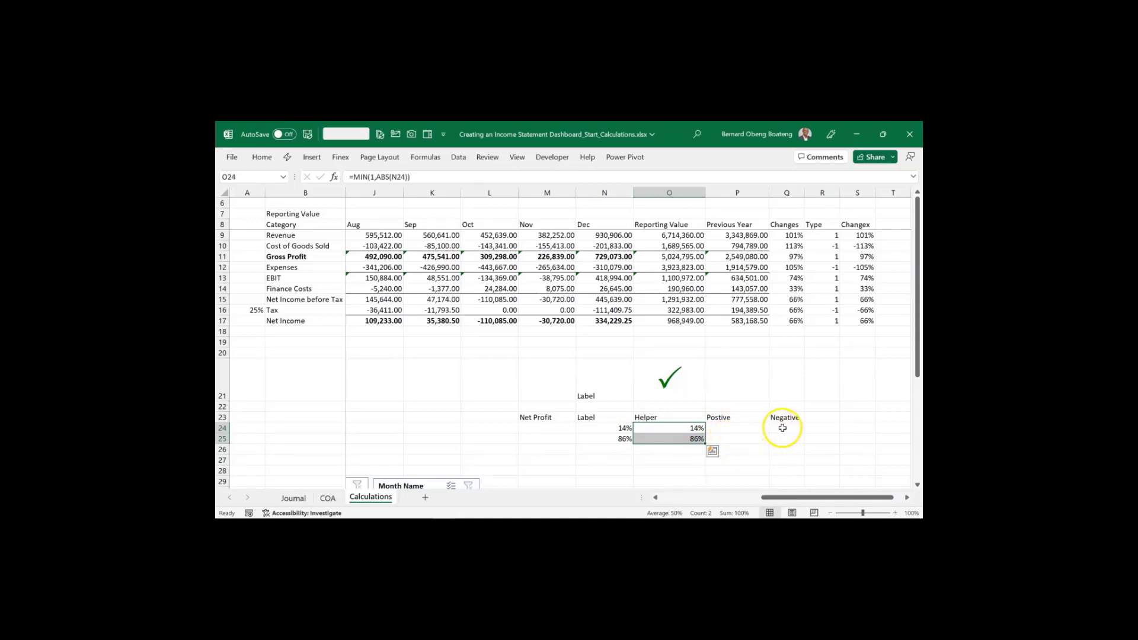
drag(782, 427, 782, 441)
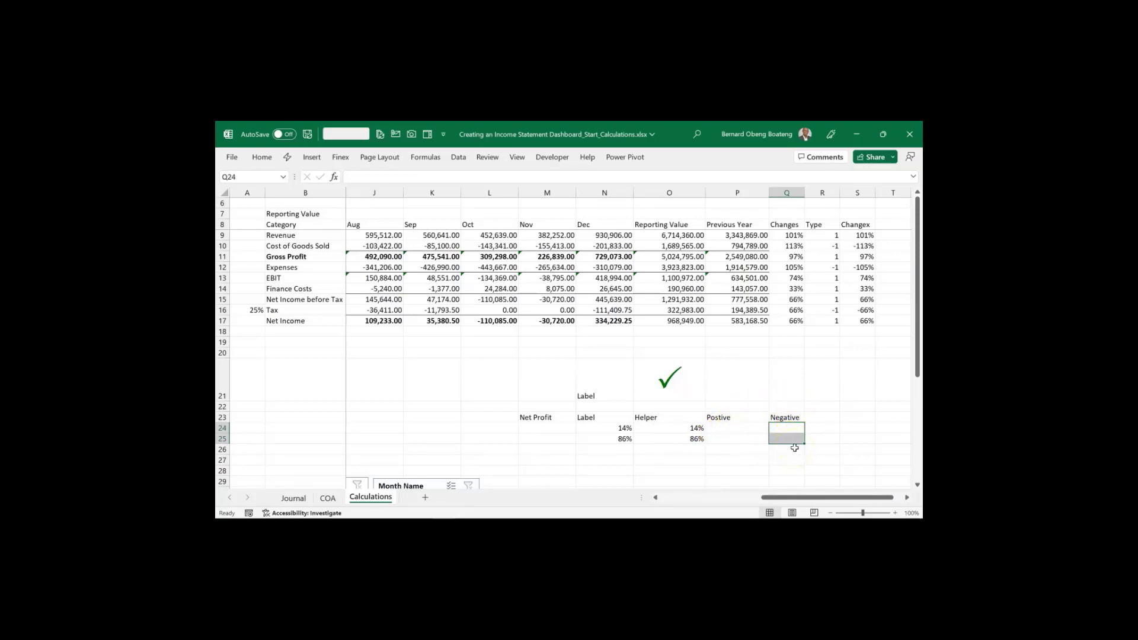
Enter =IF(N24>=0,O24,NA()) in P24 and fill the formula down to P25
click(756, 430)
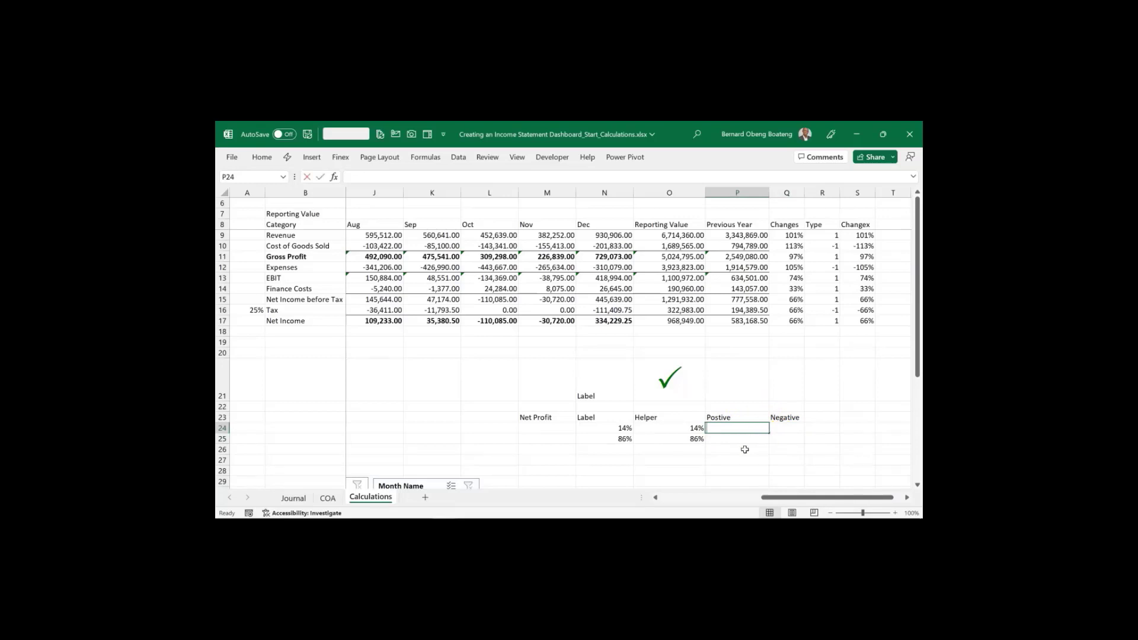
text(=IF()
key(Left)
key(Left)
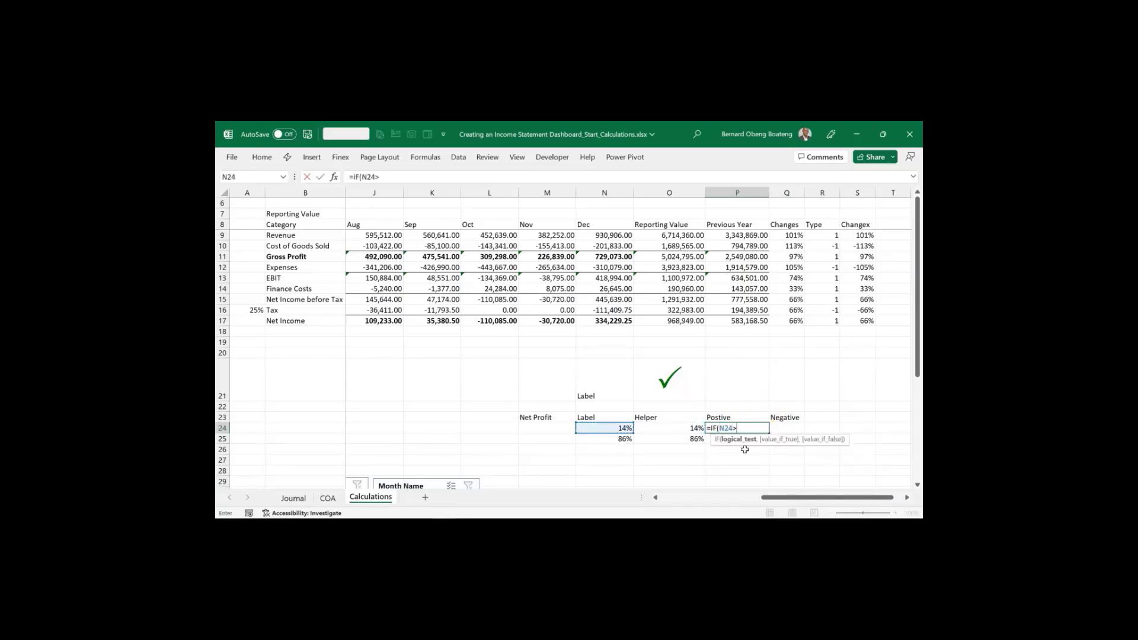
text(>=0,)
key(Left)
text(,NA()
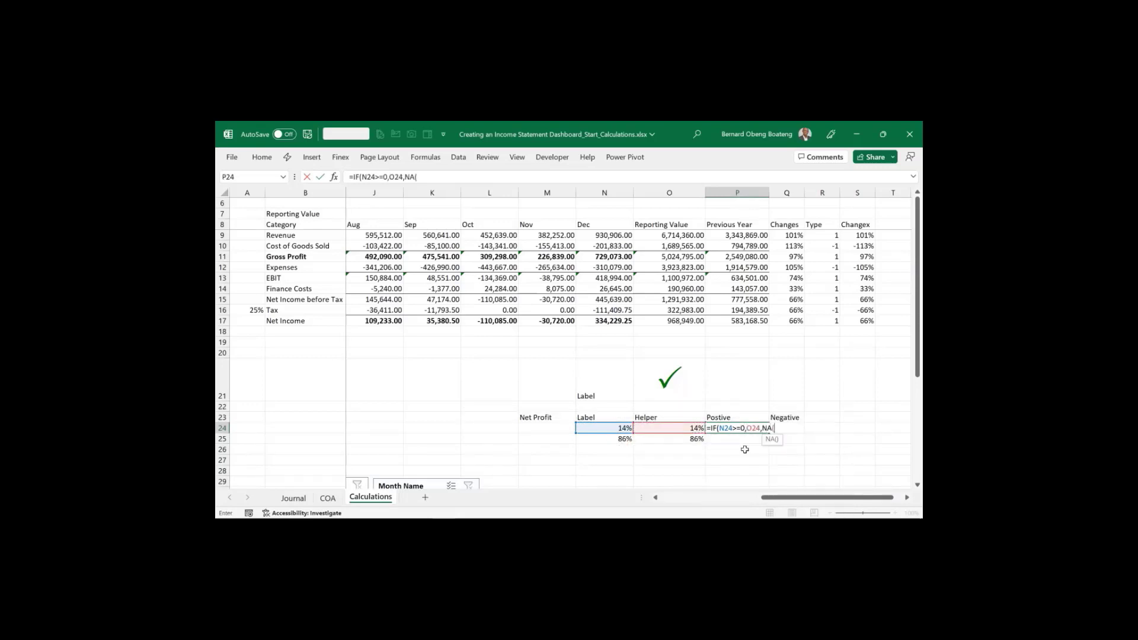
text()))
key(Return)
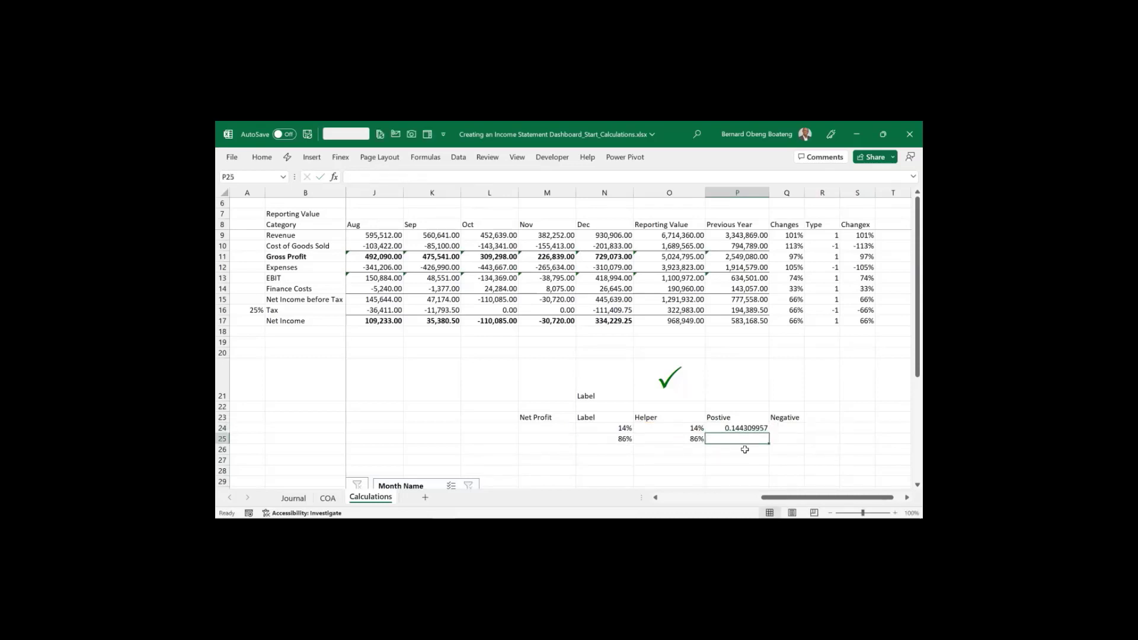
key(ctrl+d)
click(739, 444)
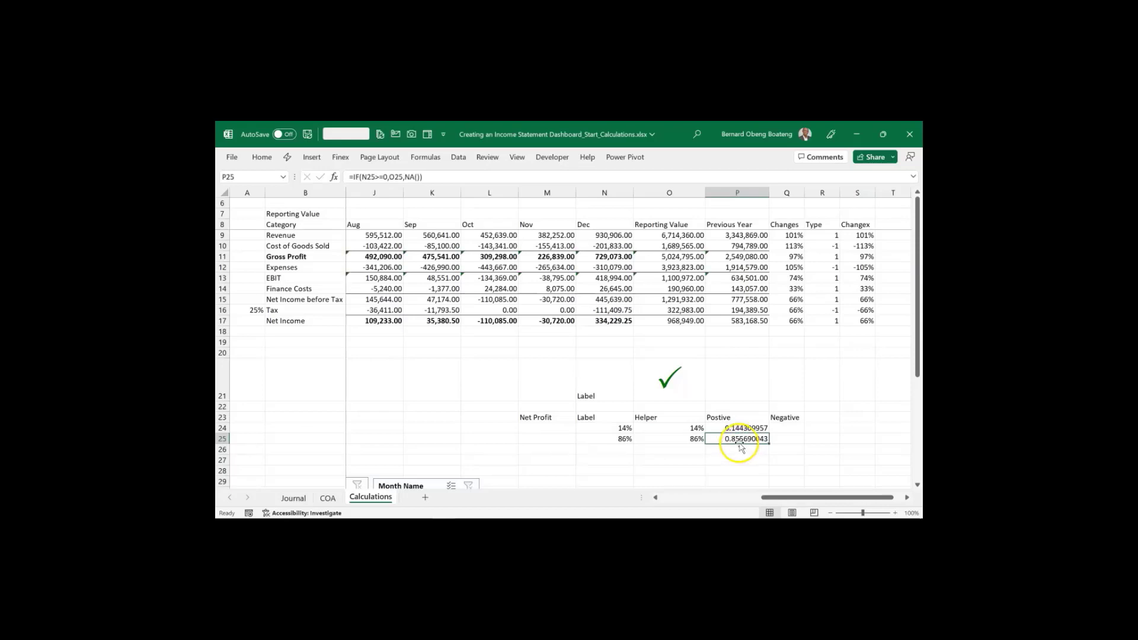
Change the logical test in P25 to reference N24, making the formula =IF(N24>=0,O25,NA())
double_click(740, 445)
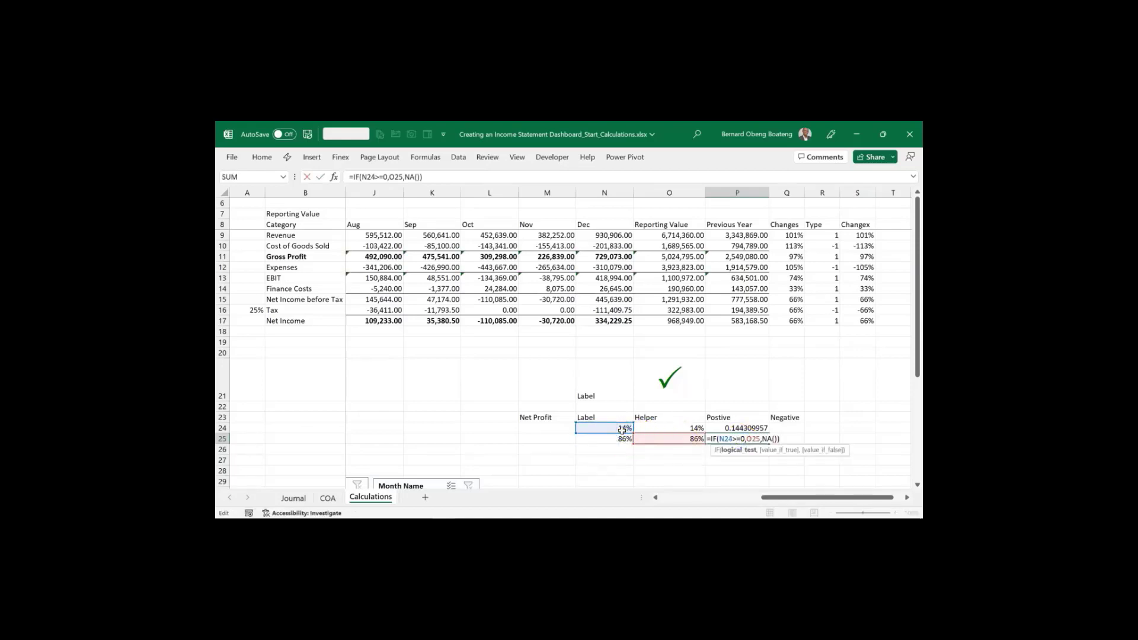
key(Return)
key(Up)
key(Up)
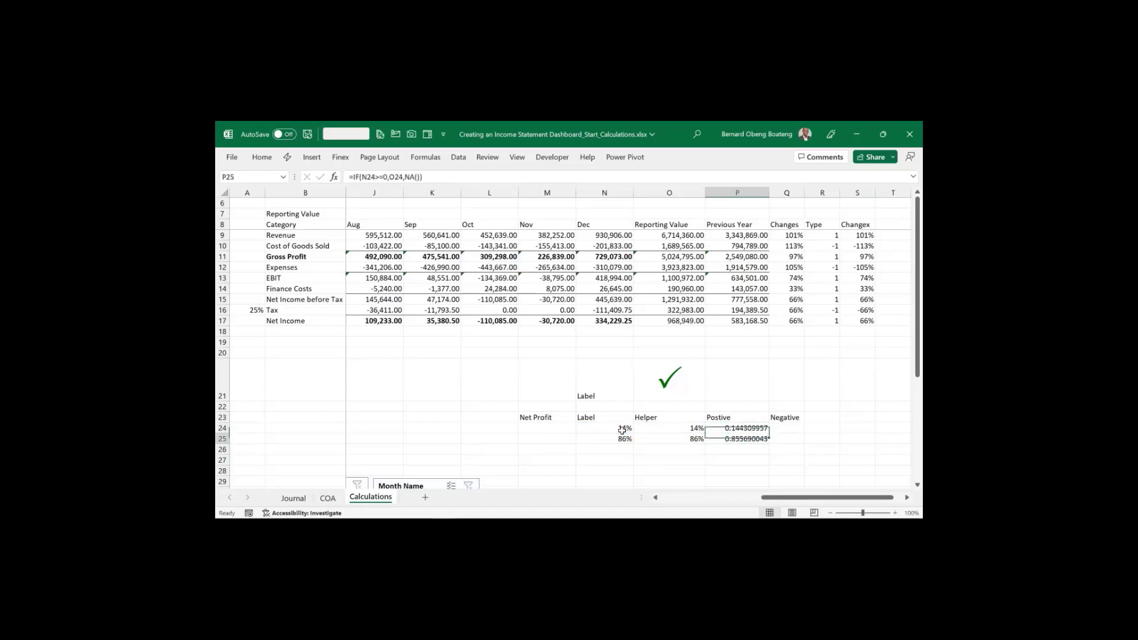
Enter =IF(N24<0,O24,NA()) in Q24 under the Negative heading
key(Right)
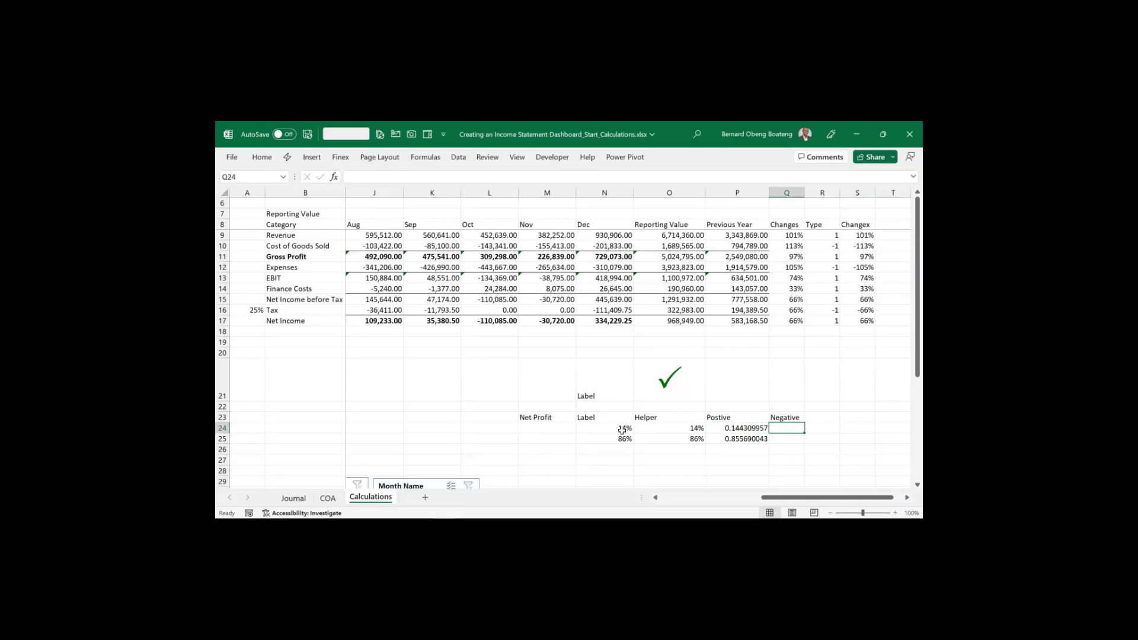
text(=IF()
click(622, 429)
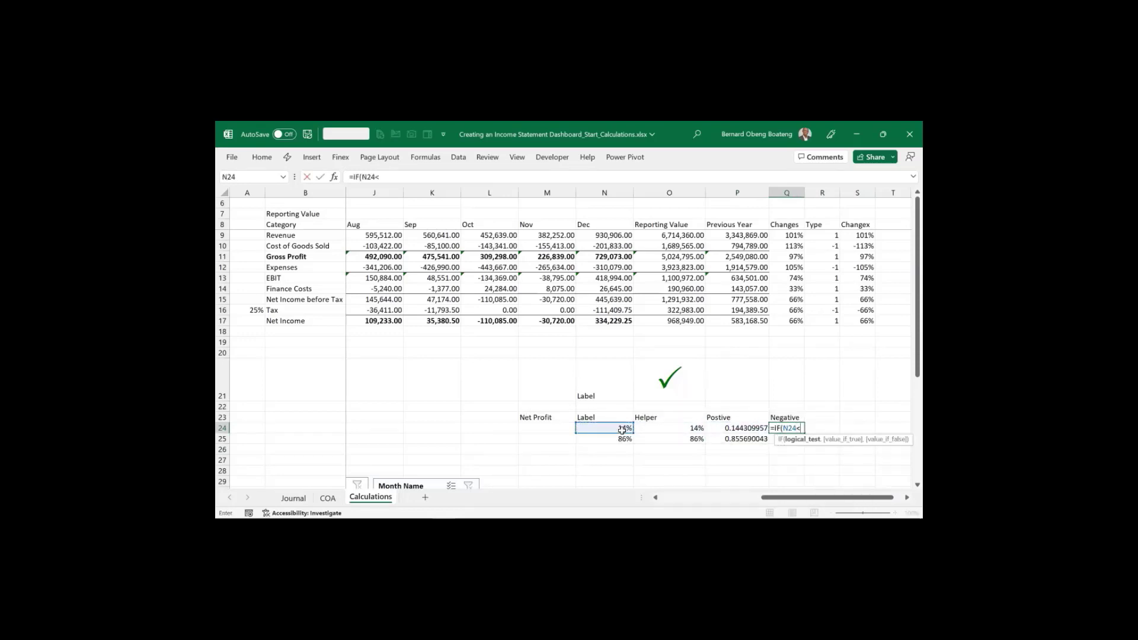
text(<0,)
click(669, 429)
text(,n)
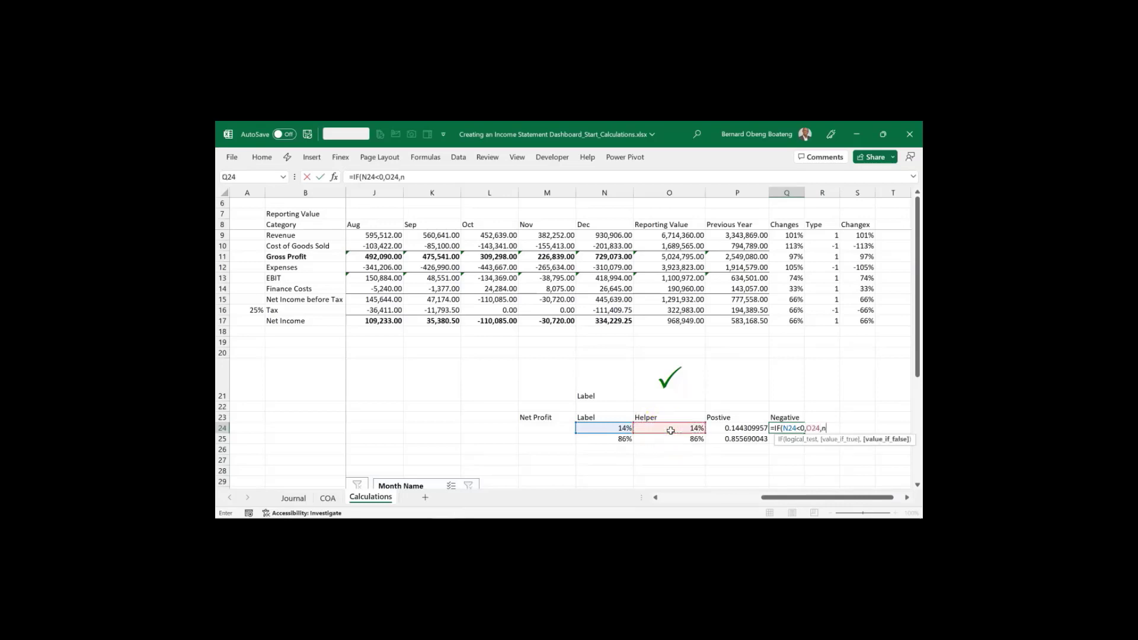
text(a()))
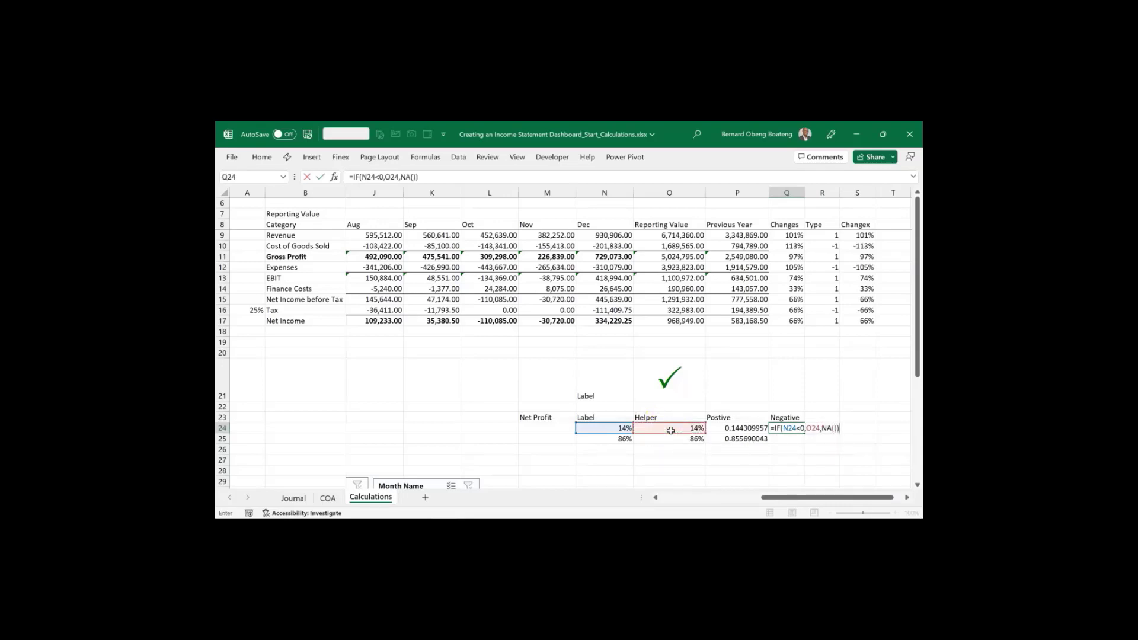
key(Return)
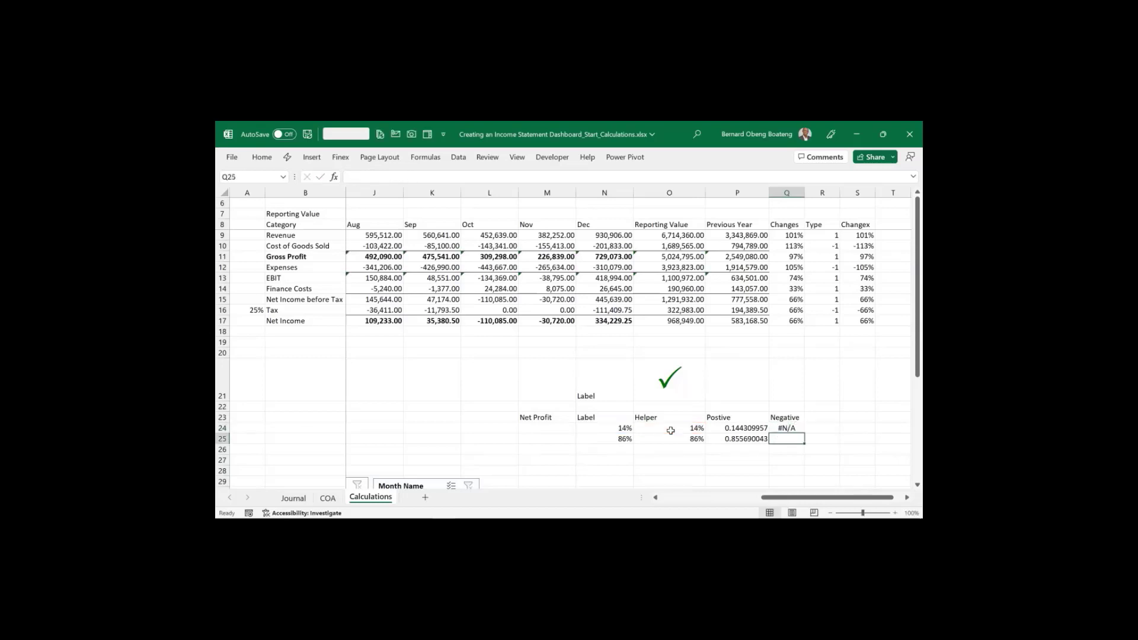
Fill the Negative formula down to Q25 and point its logical test at N24, giving =IF(N24<0,O25,NA())
key(ctrl+d)
double_click(781, 438)
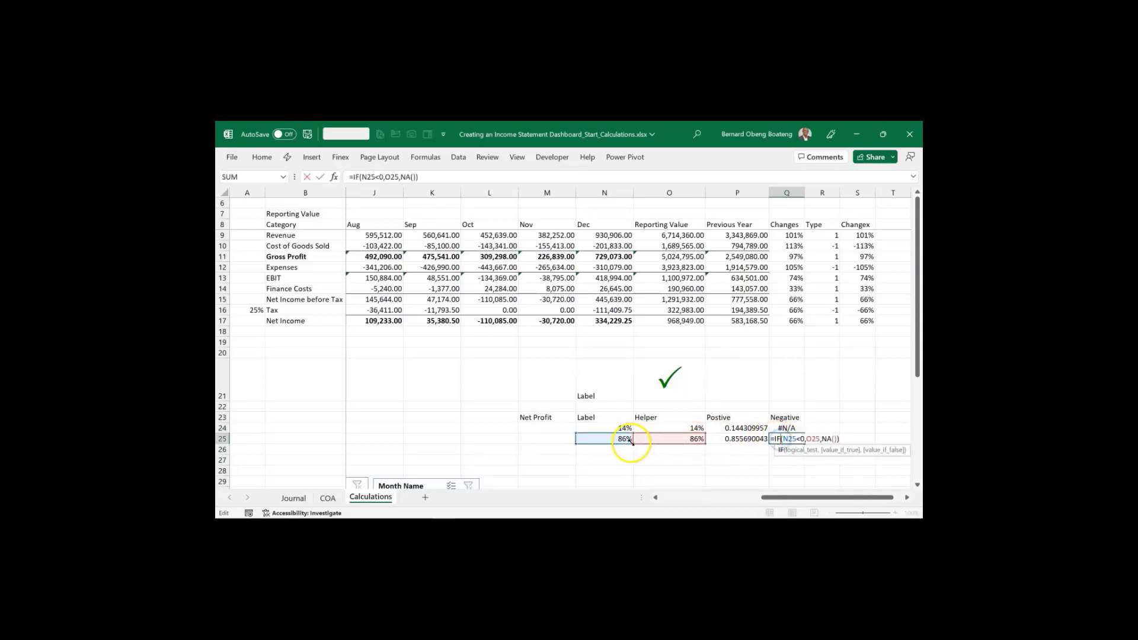
drag(631, 441, 625, 428)
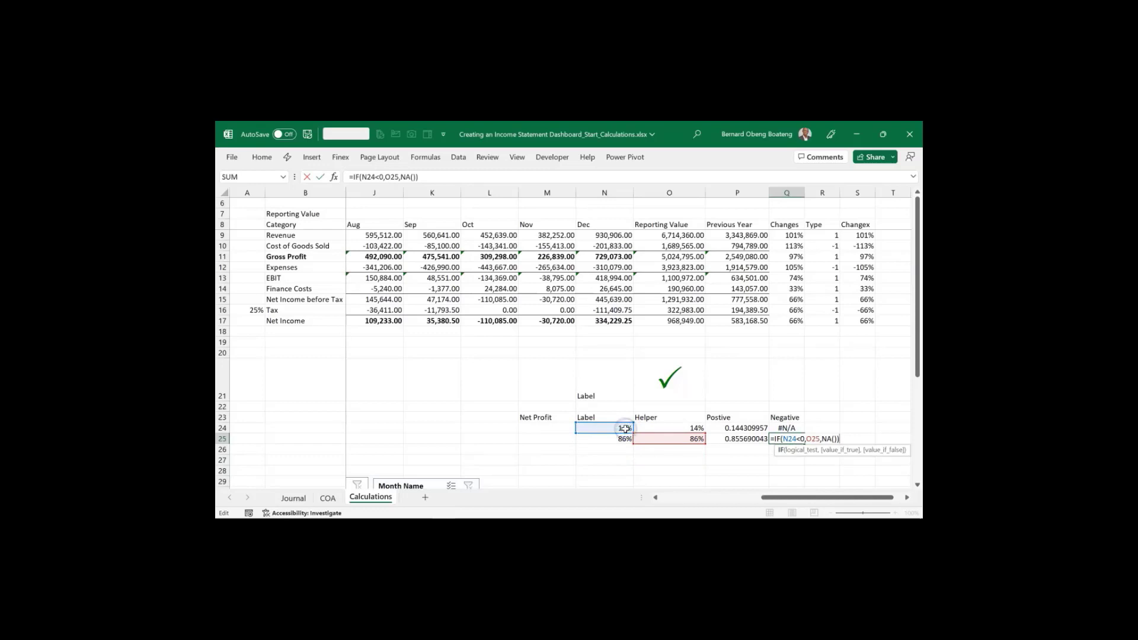
key(Return)
Review the two helper series by selecting the Postive range P23:P25 and the Negative range Q23:Q25 in turn
key(Up)
key(Up)
key(Up)
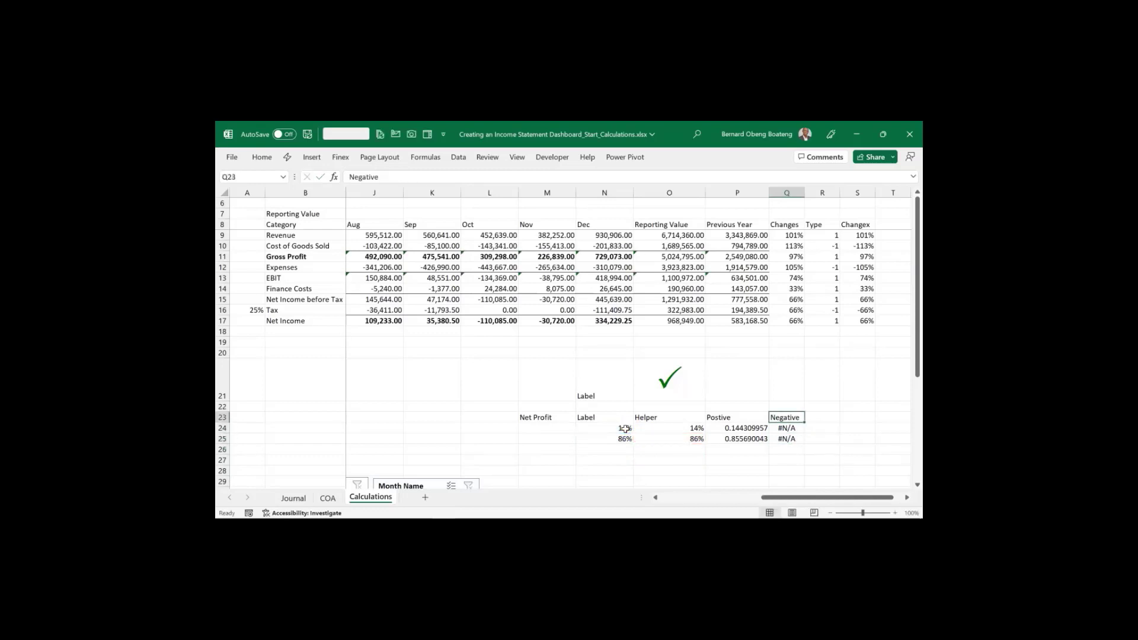
key(Down)
key(Left)
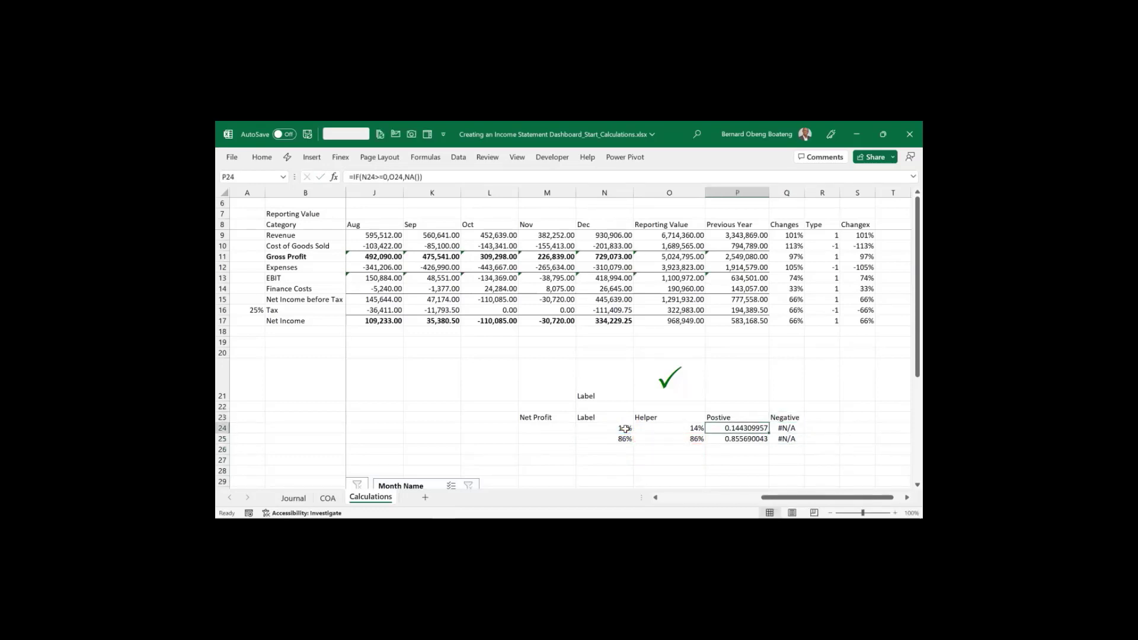
key(Up)
key(shift+Down)
key(shift+Down)
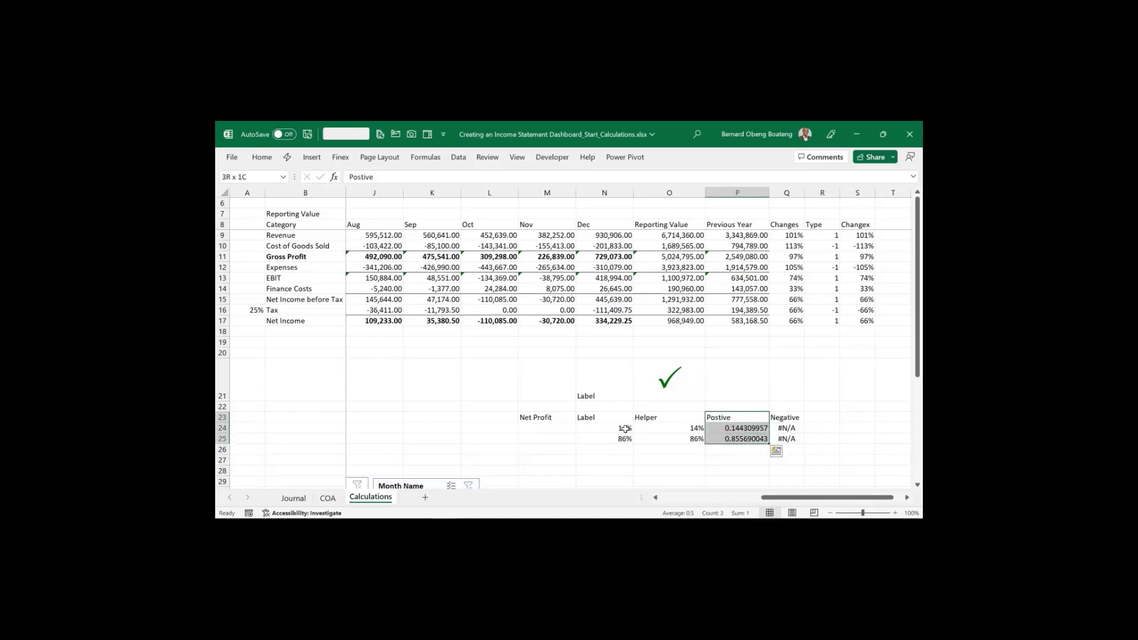
key(Right)
key(Left)
key(shift+Down)
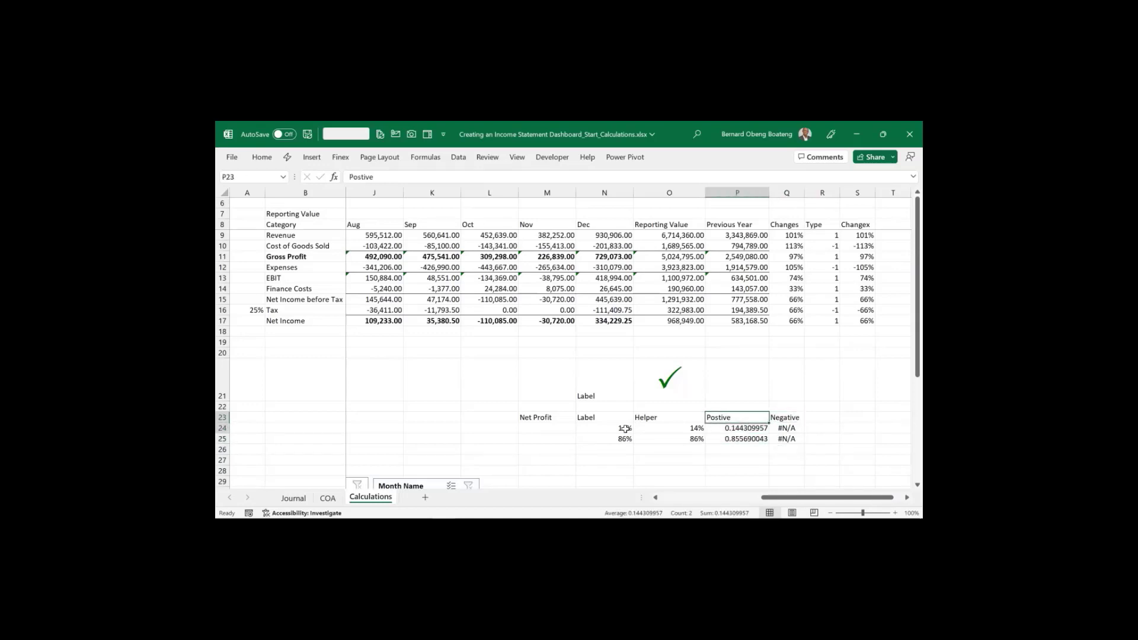
key(shift+Down)
key(Right)
key(shift+Down)
key(shift+Down)
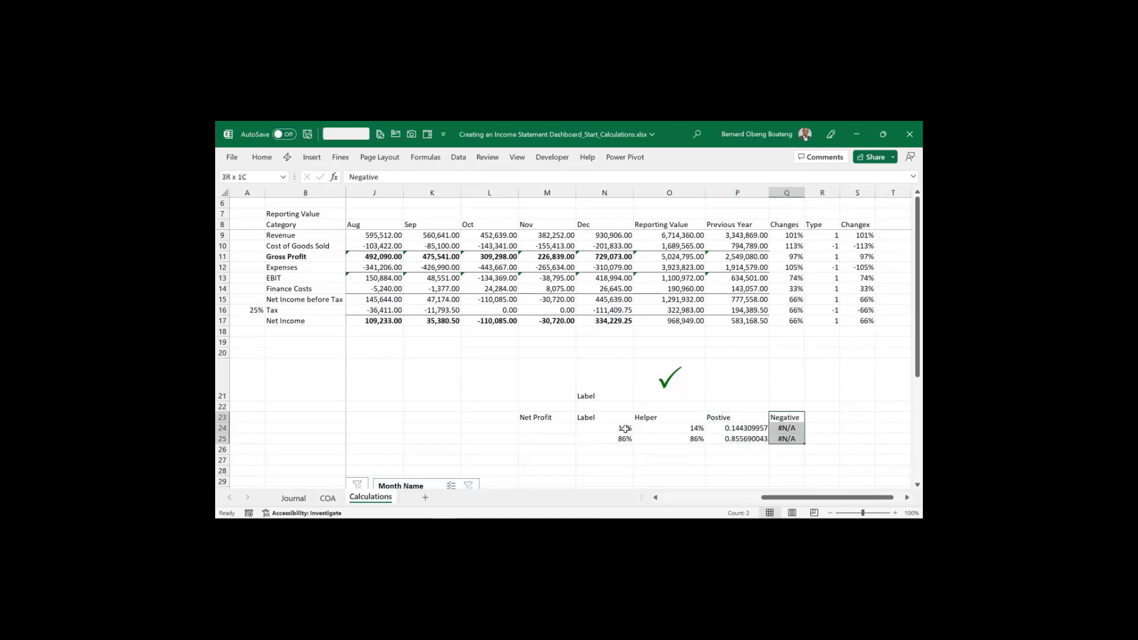
Format the values under the Postive heading in P24:P25 as whole percentages
key(Left)
key(shift+Down)
key(shift+Down)
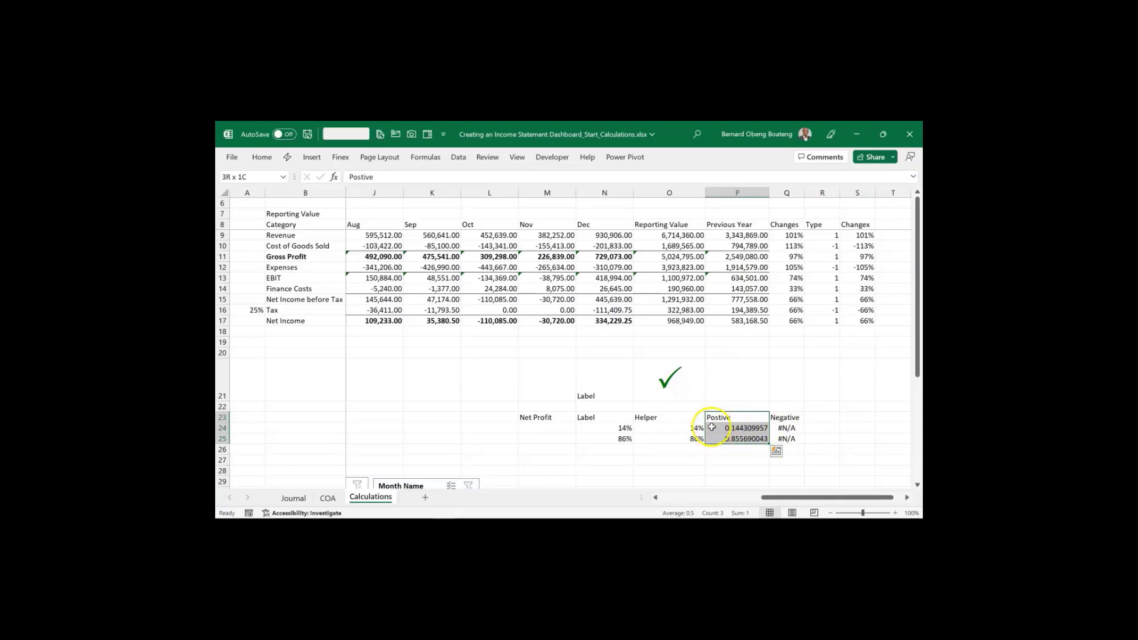
scroll(859, 444, down, 1)
mouse_move(738, 396)
mouse_down()
mouse_move(775, 407)
mouse_move(736, 387)
mouse_move(735, 406)
mouse_up()
key(ctrl+shift+5)
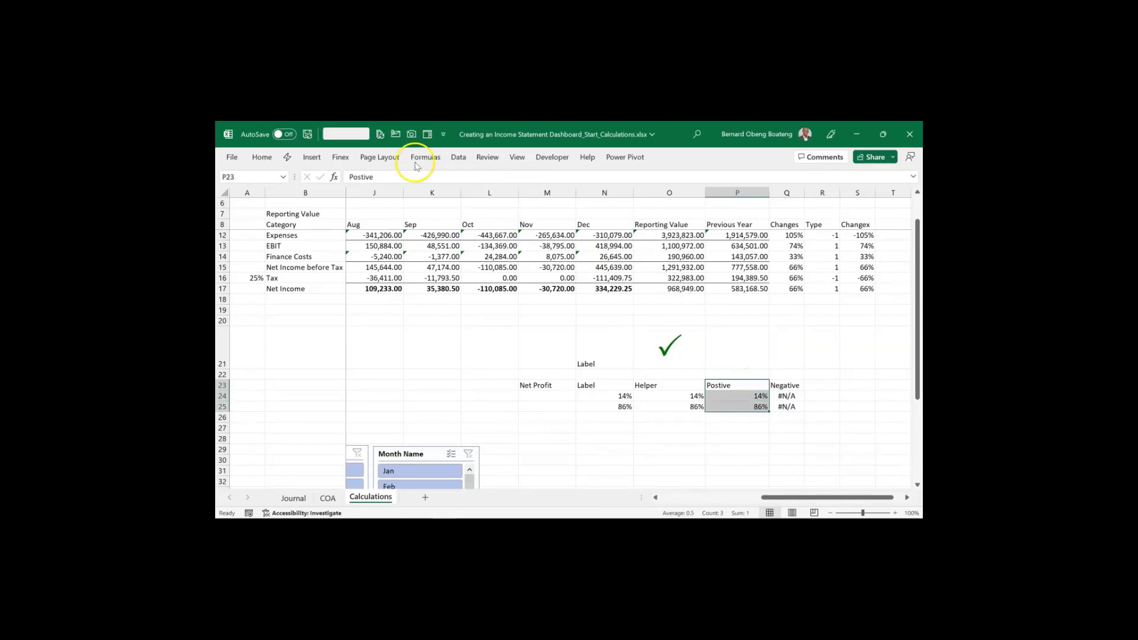
Insert a doughnut chart from the Postive data in P23:P25
click(311, 157)
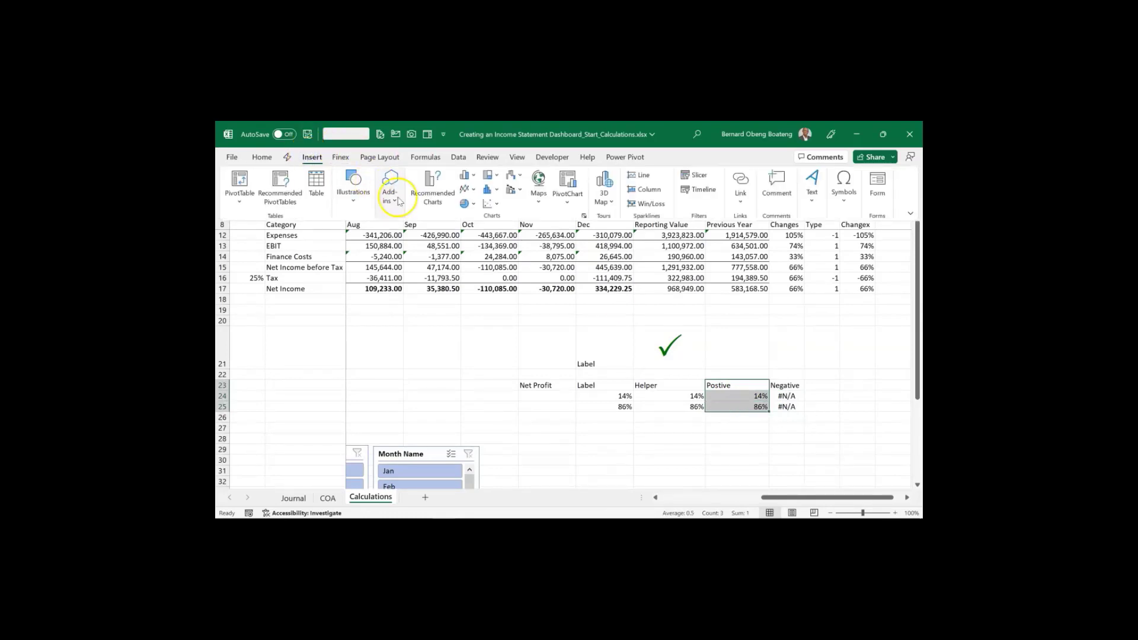
click(467, 203)
click(470, 345)
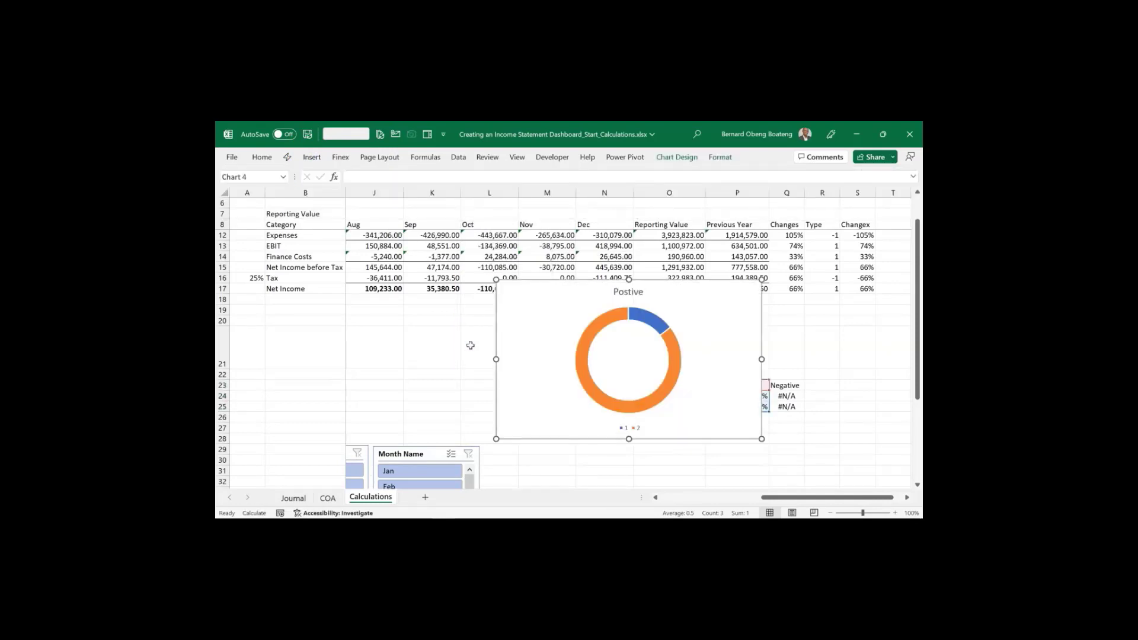
Remove the legend and the title from the doughnut chart
click(627, 428)
key(Delete)
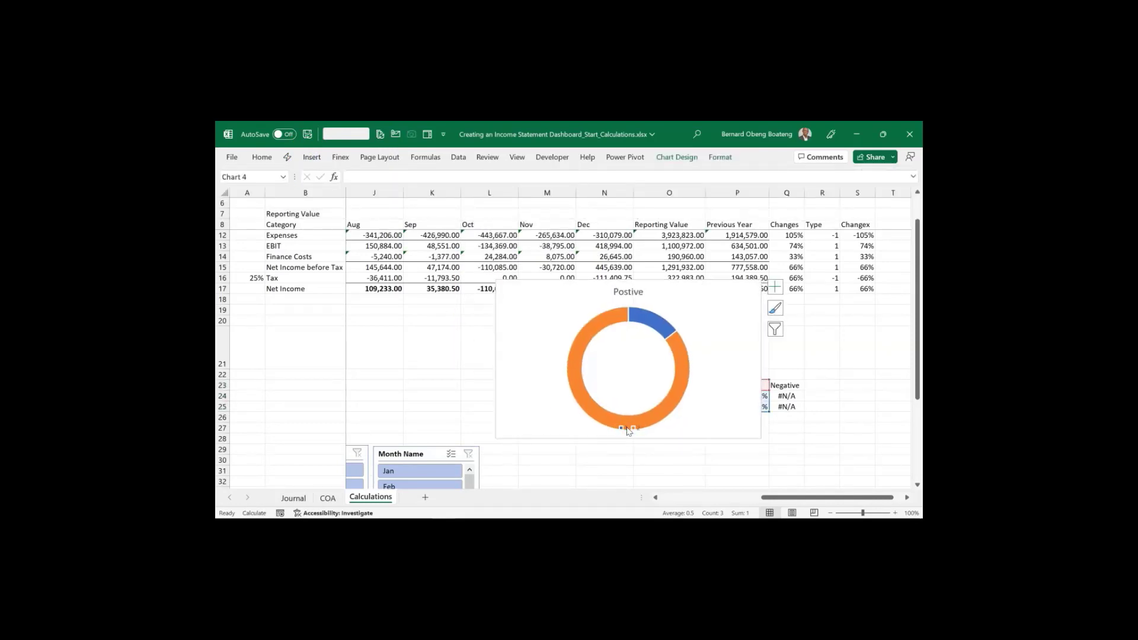
click(624, 292)
key(Delete)
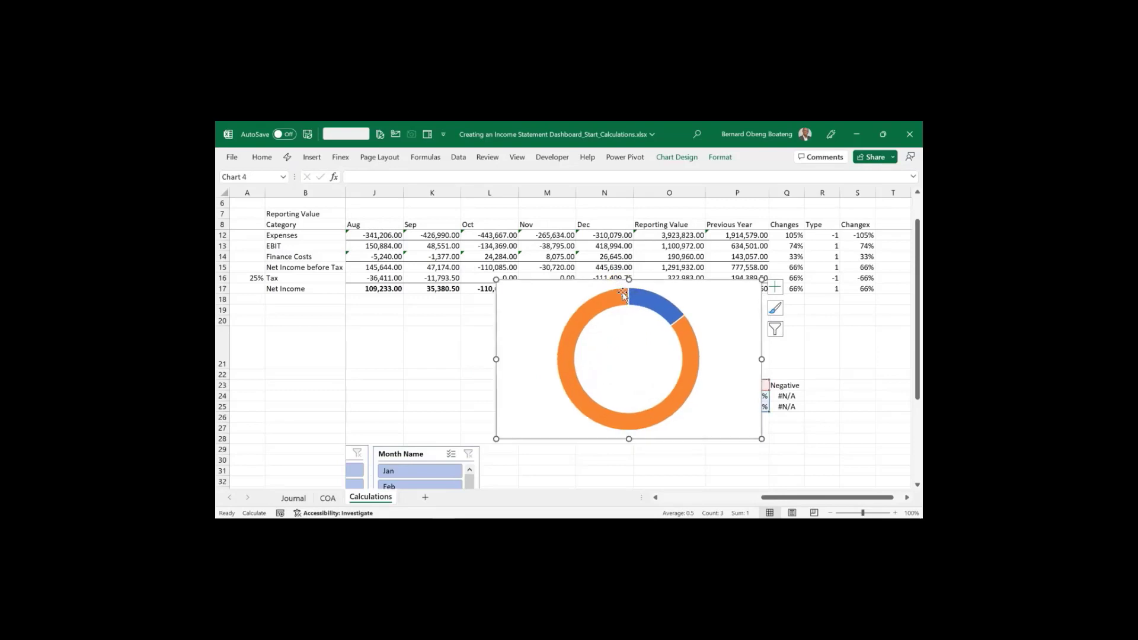
Set the doughnut hole size to 65% and move the chart over the Aug to Dec columns, clear of the Postive data
click(615, 298)
double_click(615, 298)
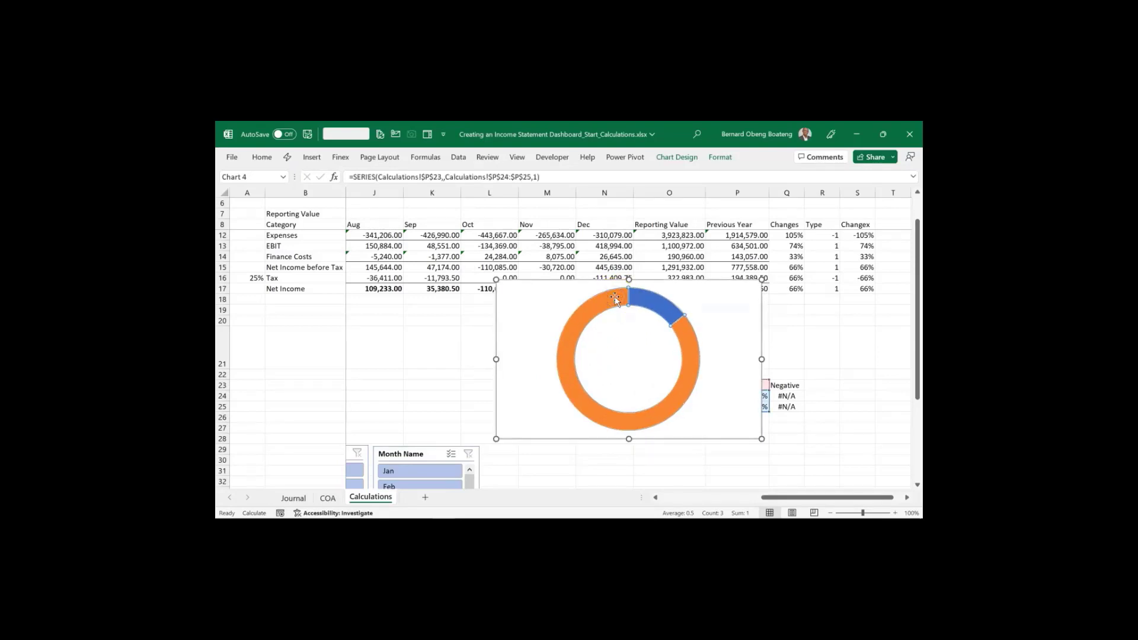
drag(850, 336, 841, 335)
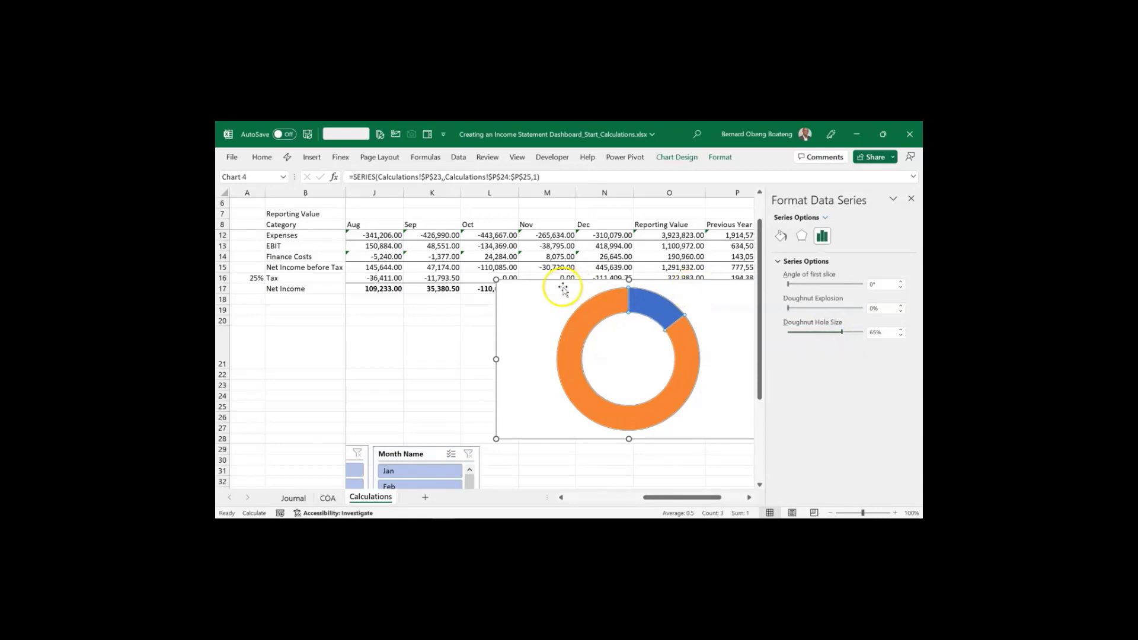
drag(560, 283, 414, 244)
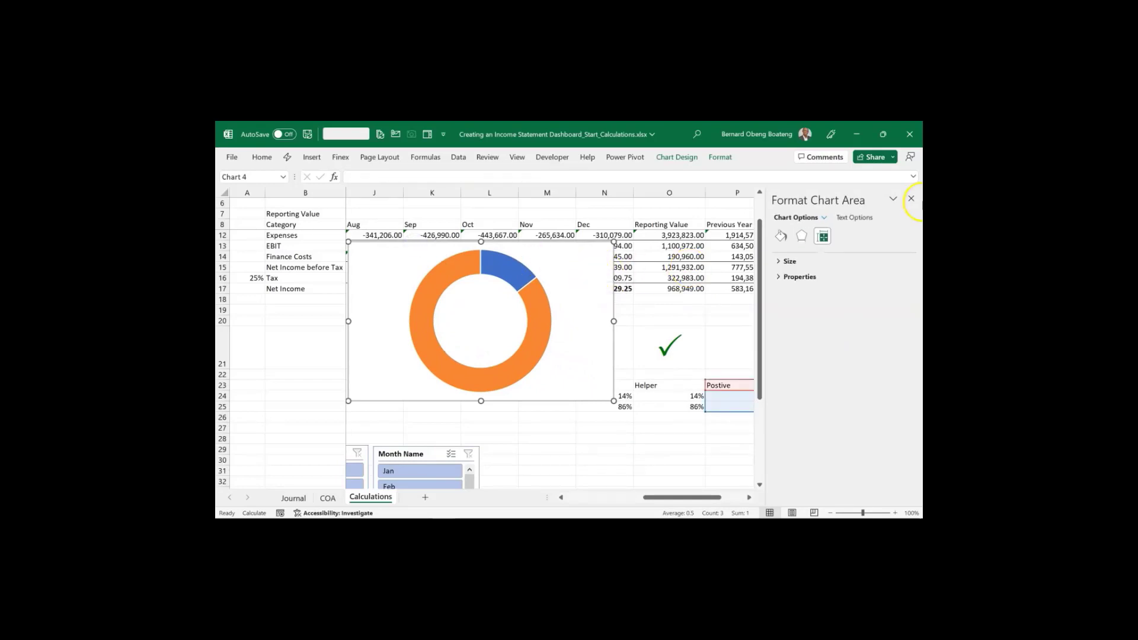
Give the small blue slice of the doughnut a solid green fill
click(532, 269)
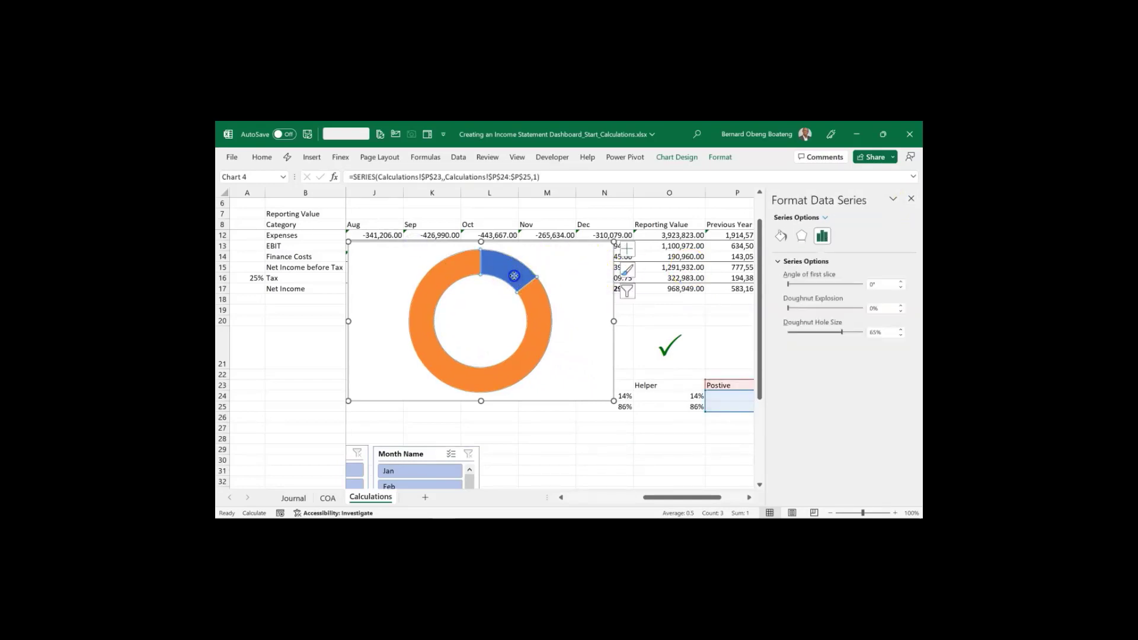
click(514, 276)
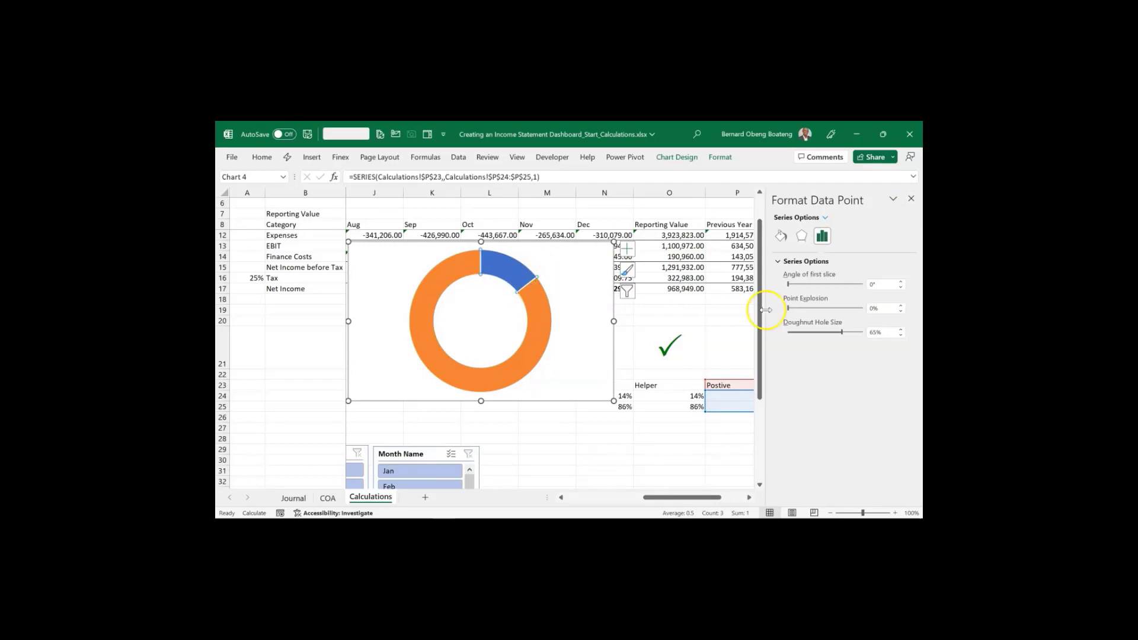
click(781, 239)
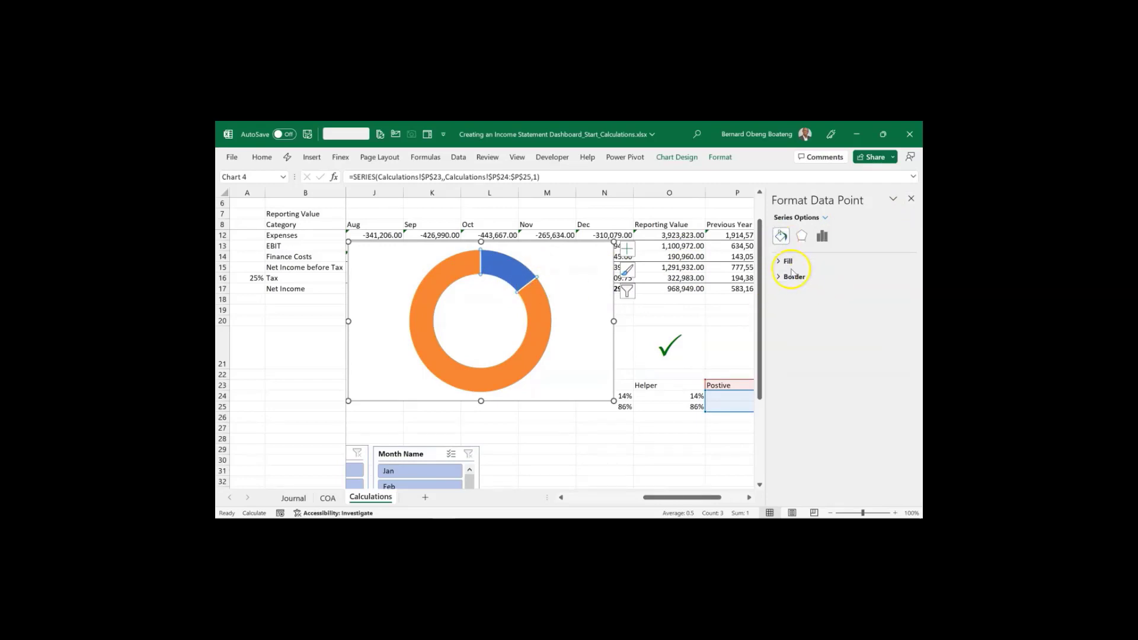
click(786, 262)
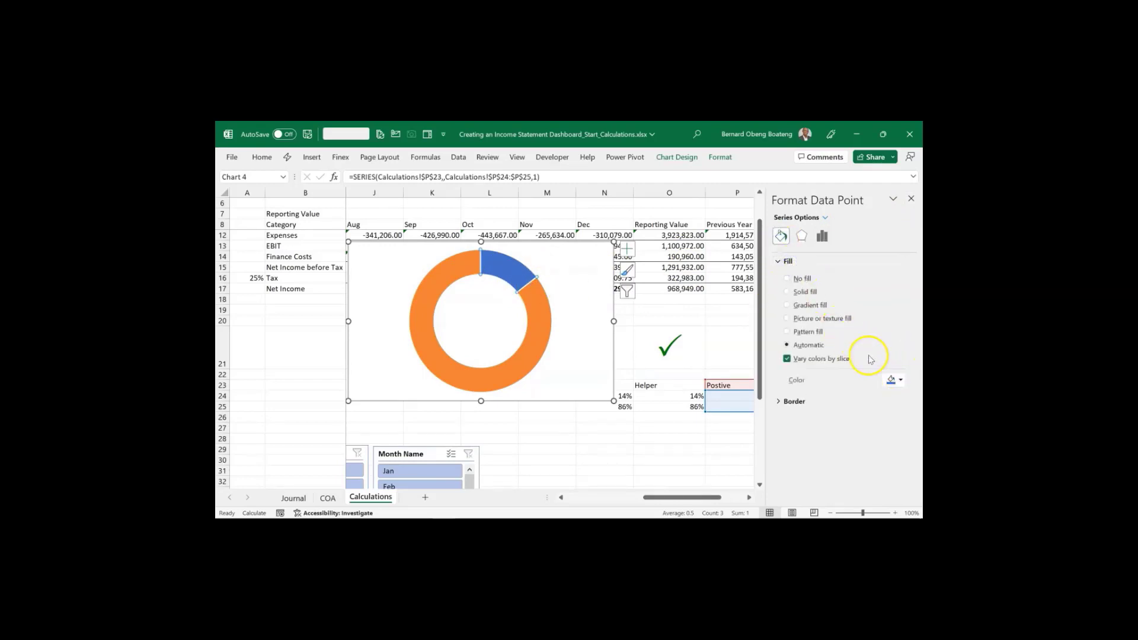
click(807, 292)
click(894, 380)
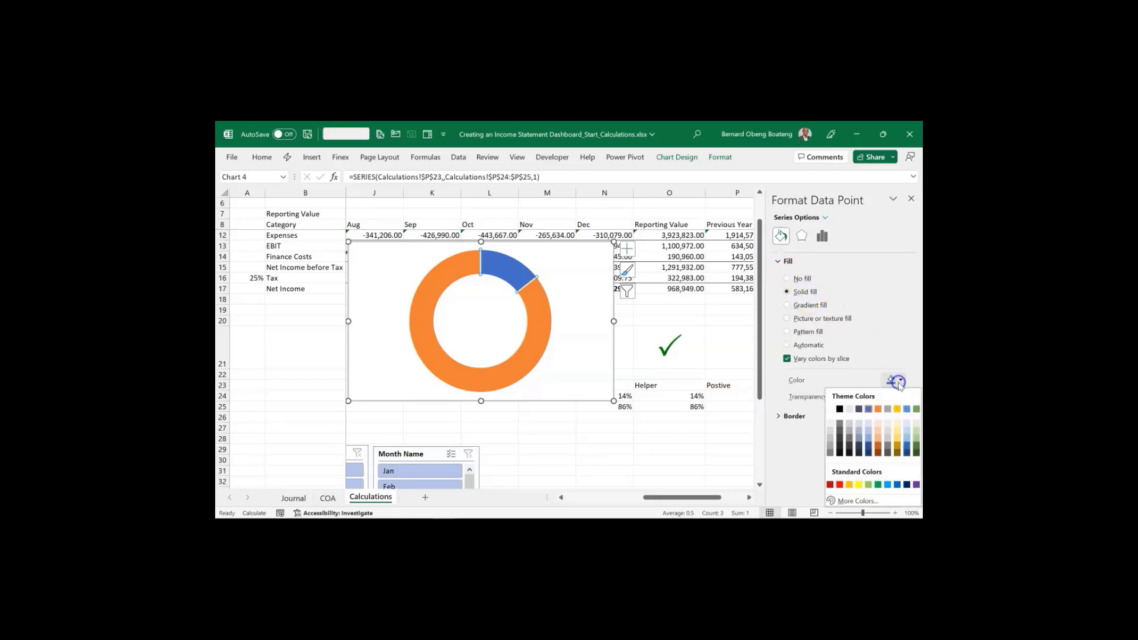
click(877, 484)
Give the large slice of the doughnut a solid light grey fill and close the formatting options
click(543, 307)
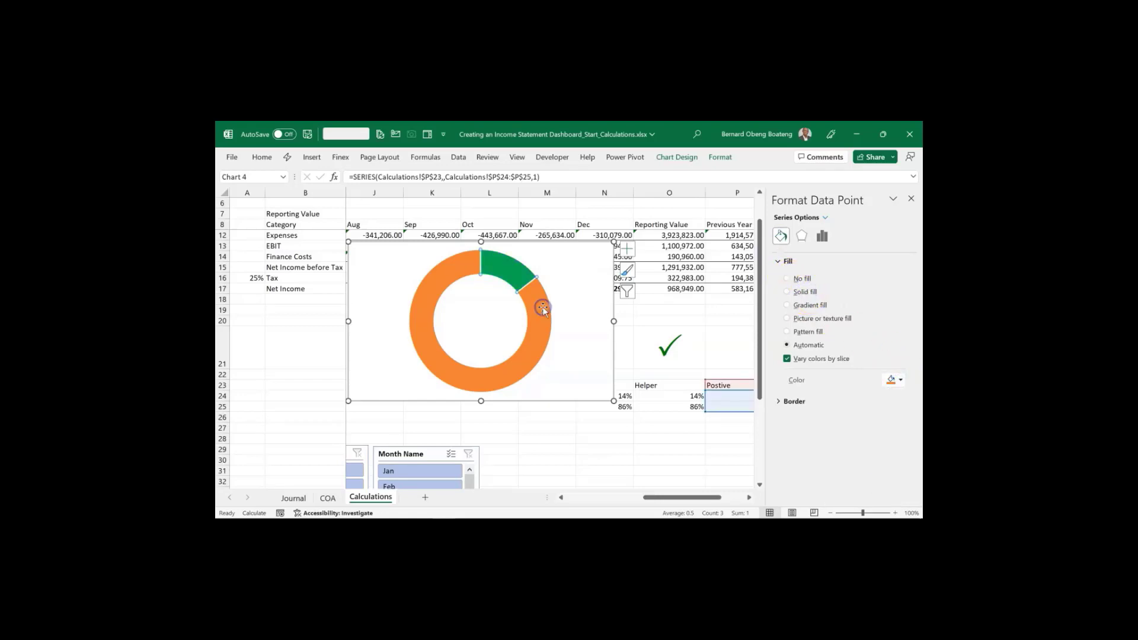
click(792, 292)
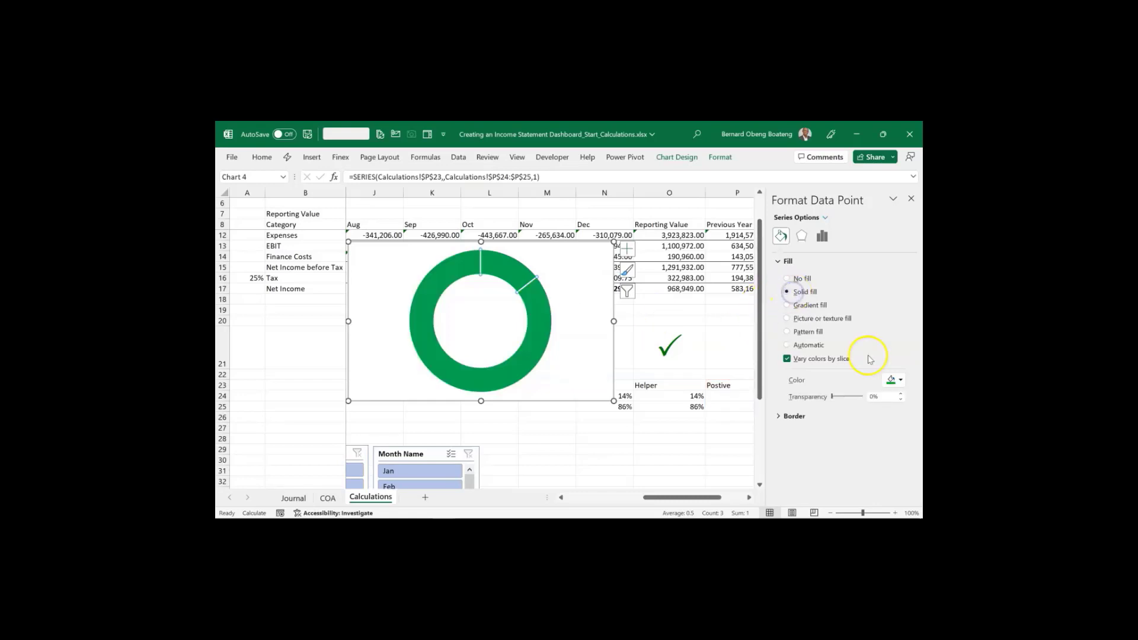
click(897, 379)
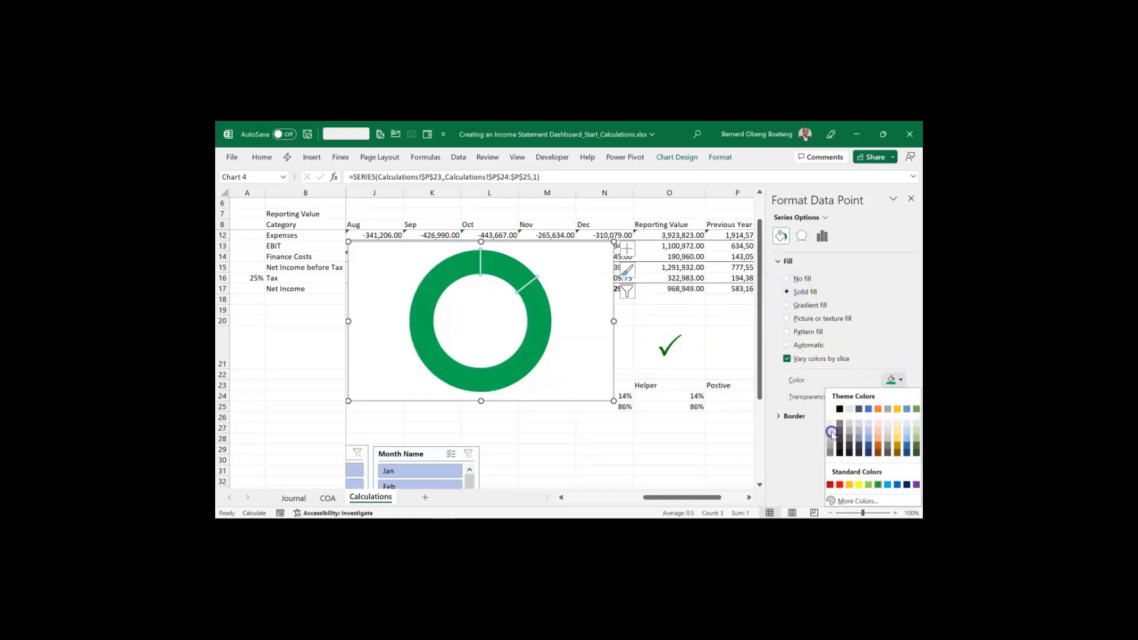
click(831, 433)
click(910, 198)
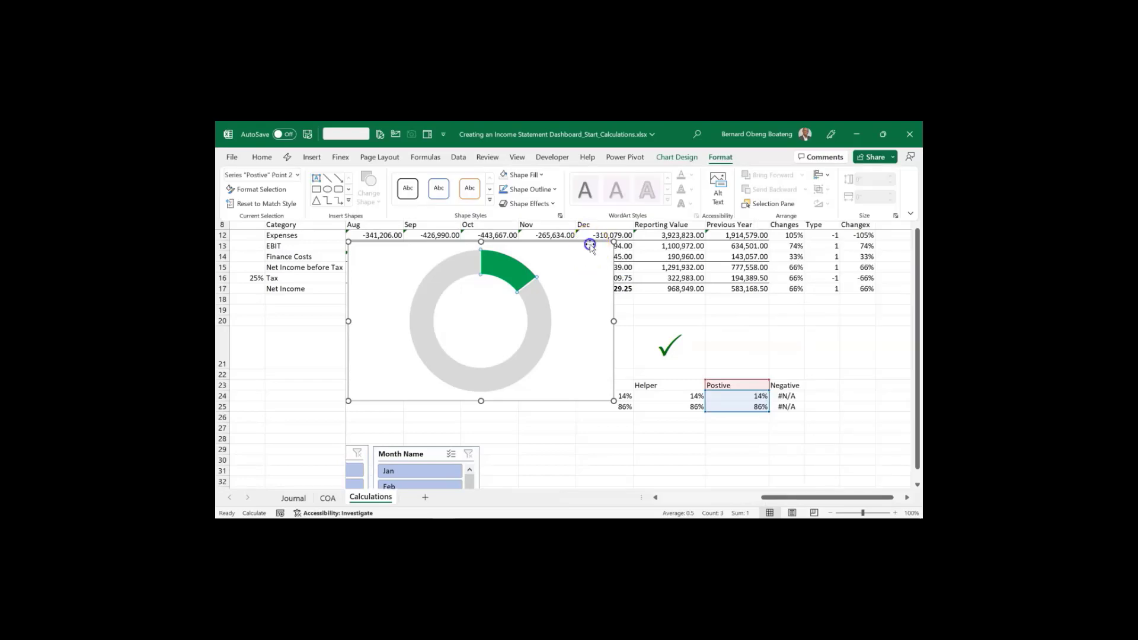
Set the doughnut chart's background to no fill
click(638, 261)
click(592, 251)
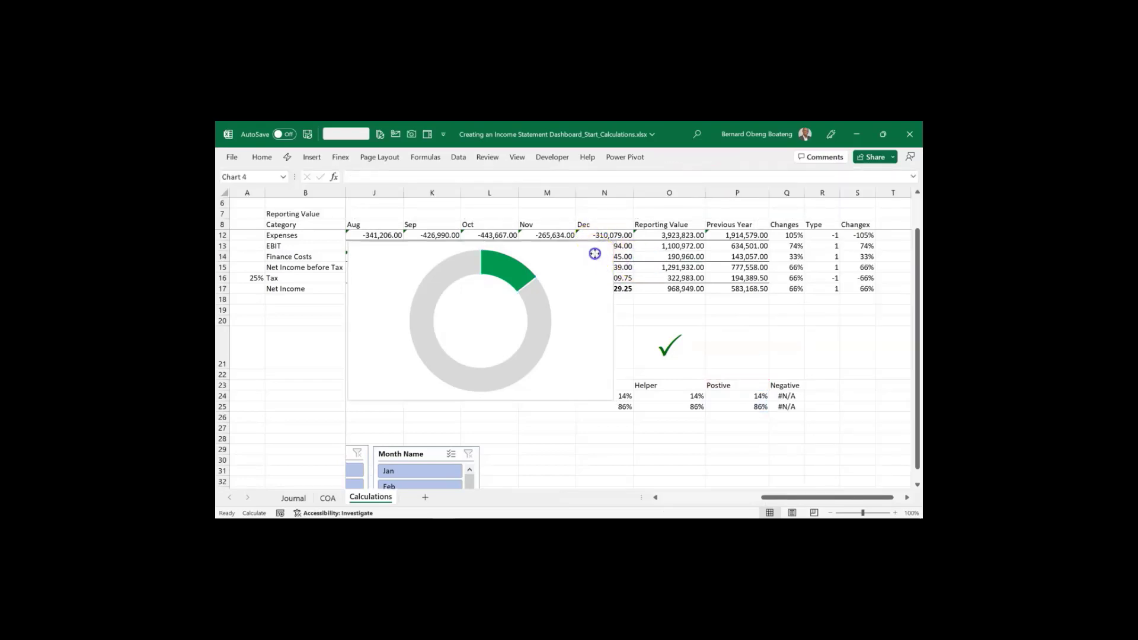
click(718, 157)
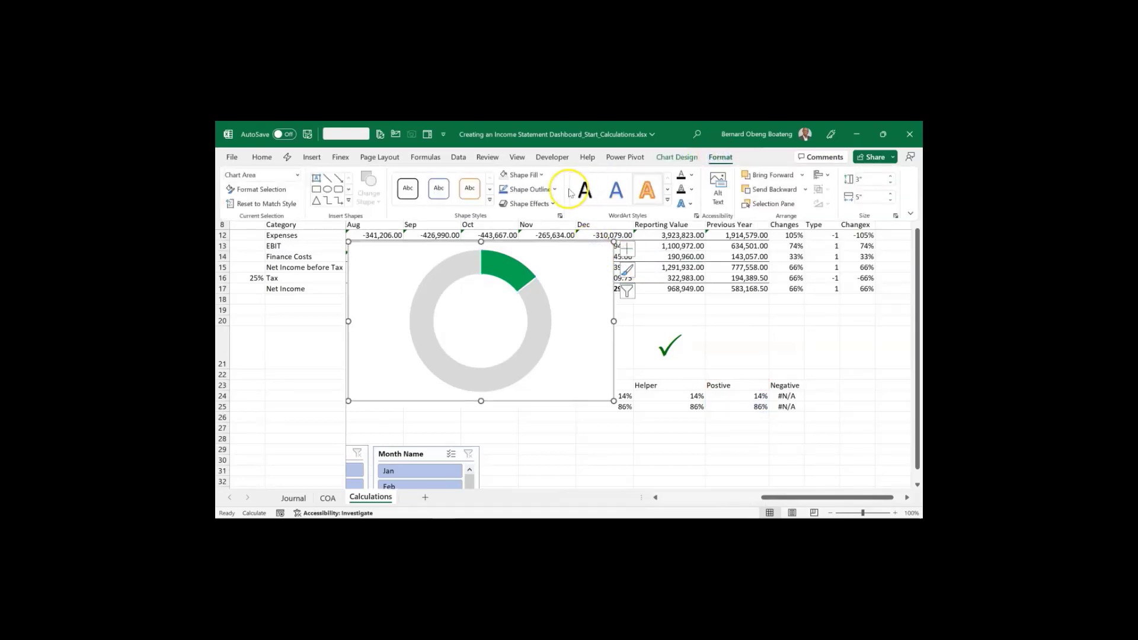
click(506, 177)
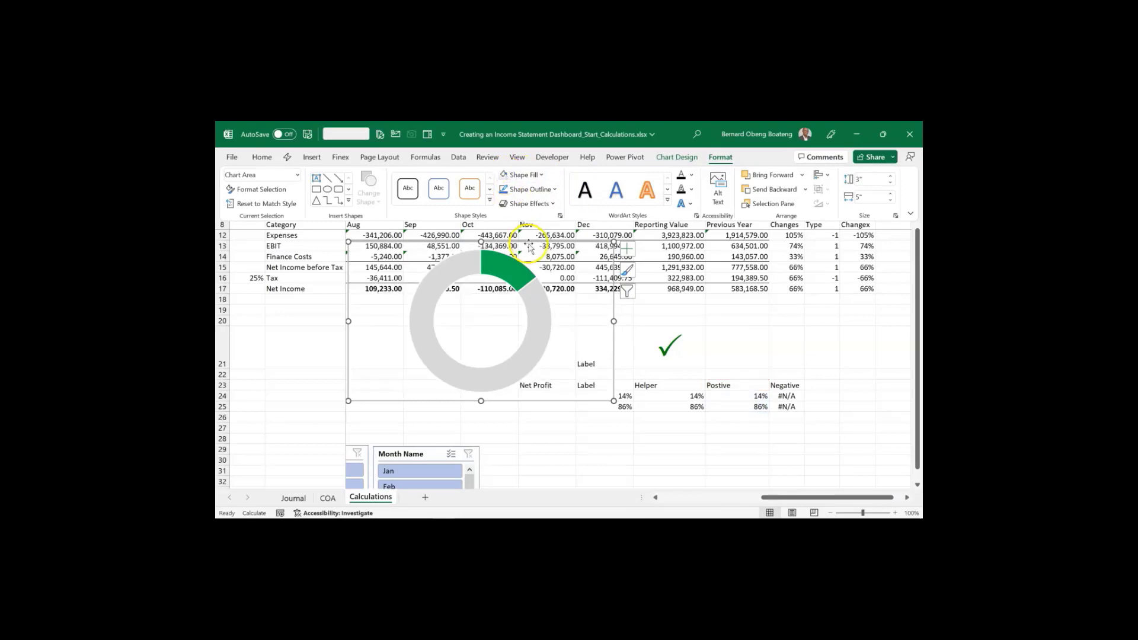
Set the border of the doughnut series to No line
click(516, 273)
double_click(515, 272)
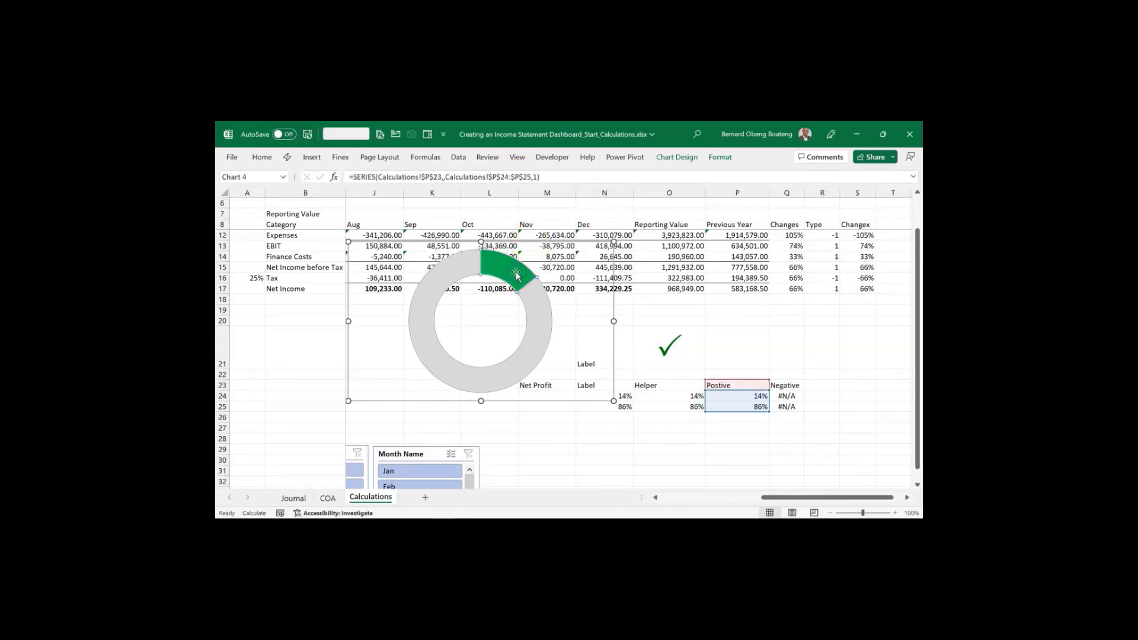
click(785, 238)
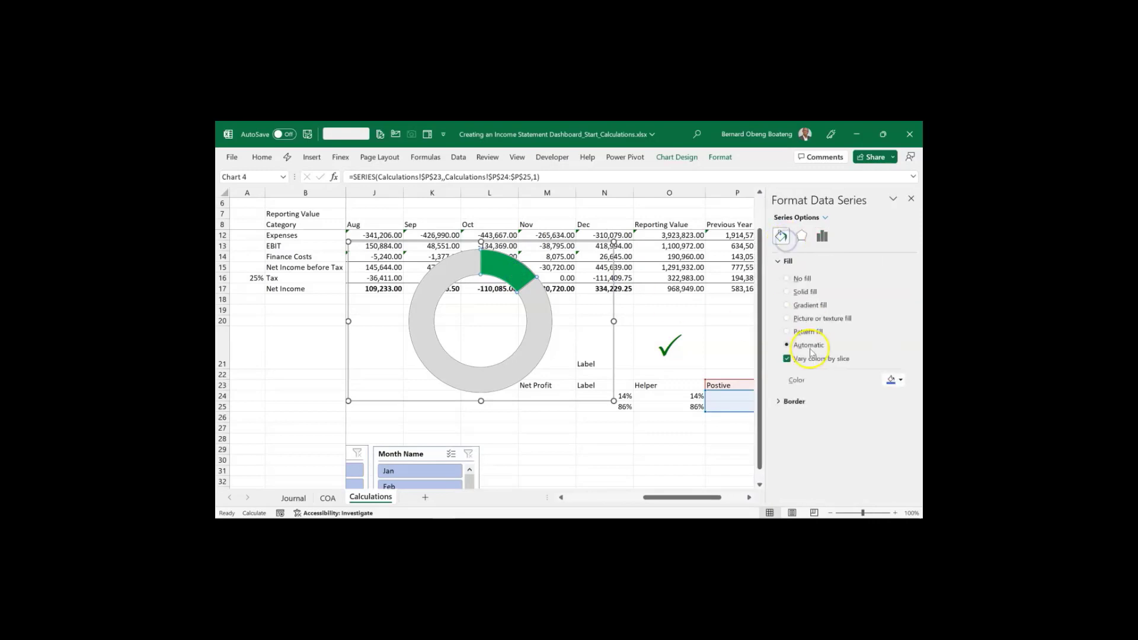
click(789, 402)
click(795, 418)
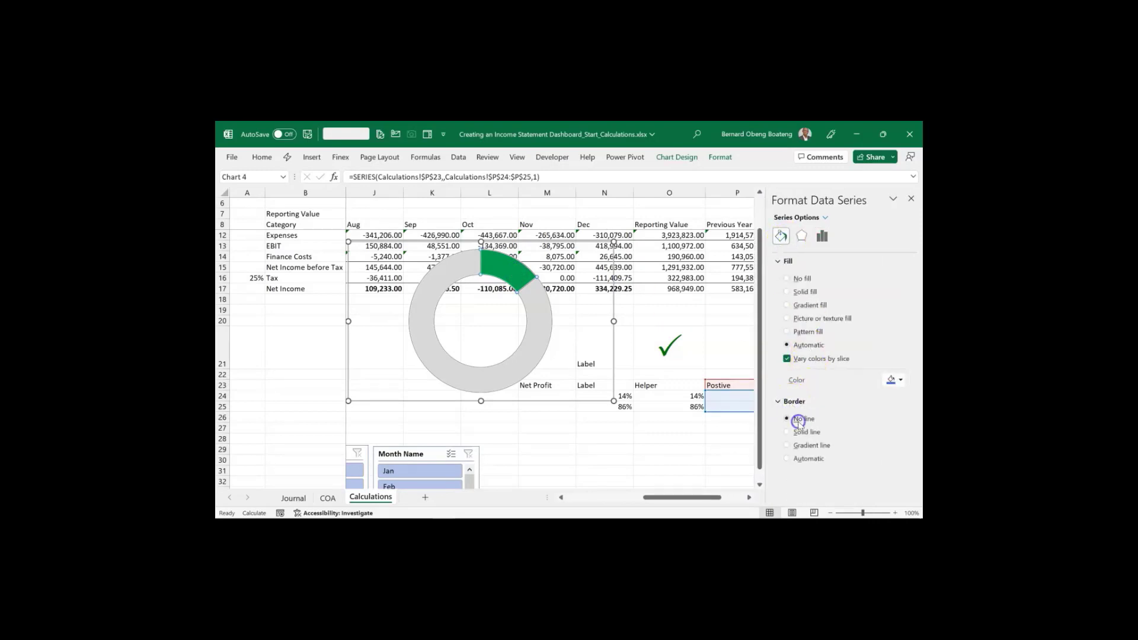
click(532, 348)
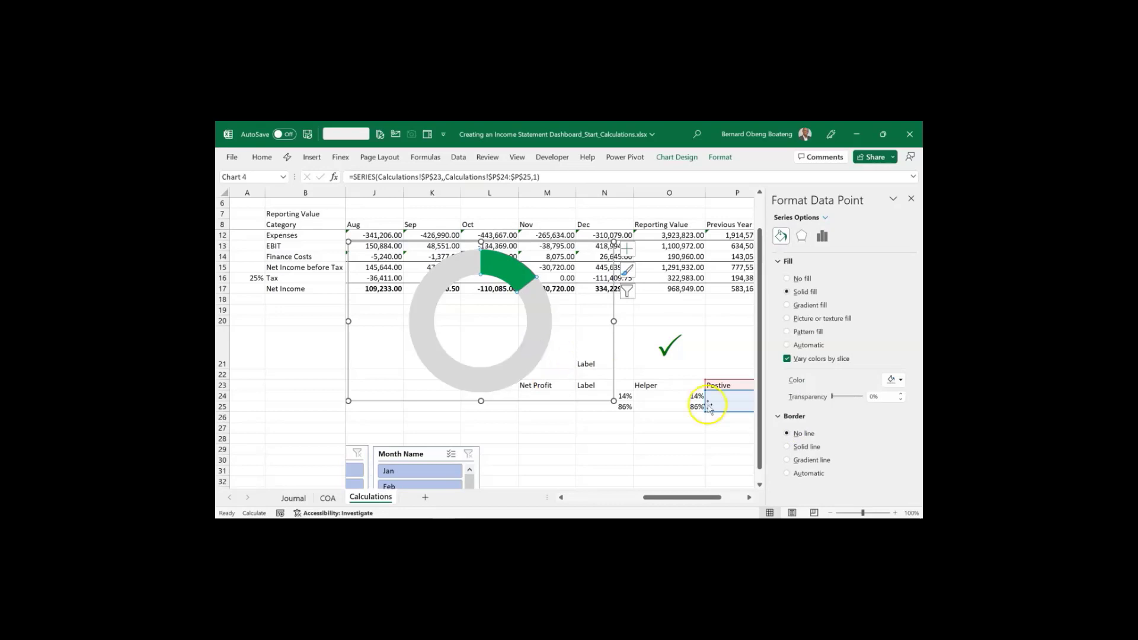
Narrow the doughnut chart slightly from its right edge and close the formatting options
click(644, 330)
click(612, 324)
mouse_move(612, 324)
mouse_down()
mouse_move(579, 339)
mouse_move(606, 331)
mouse_up()
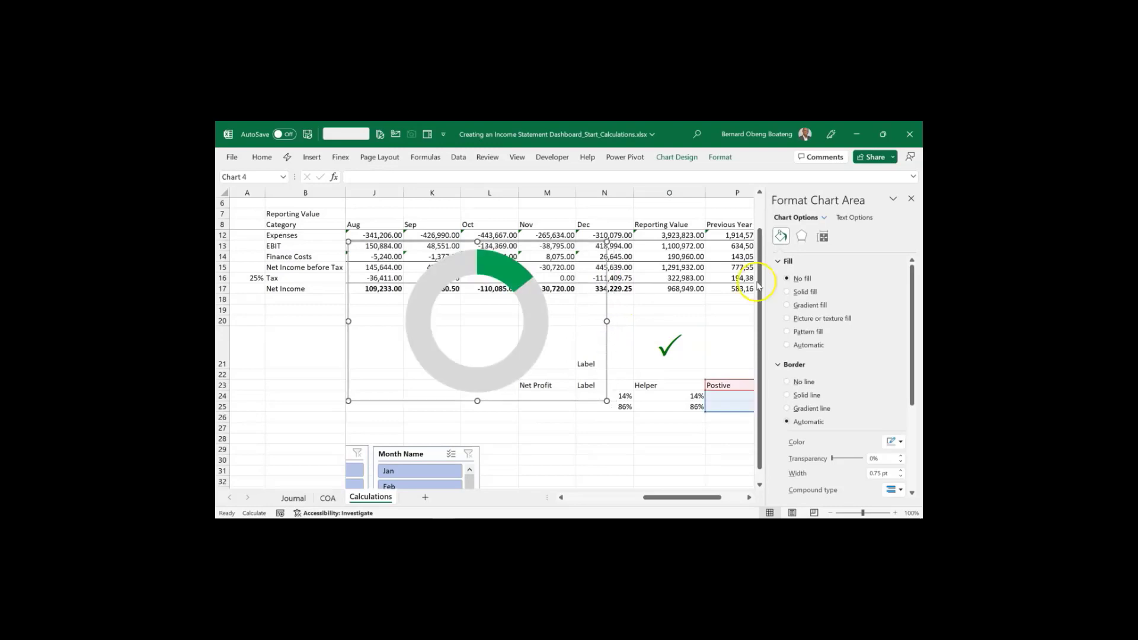
click(911, 200)
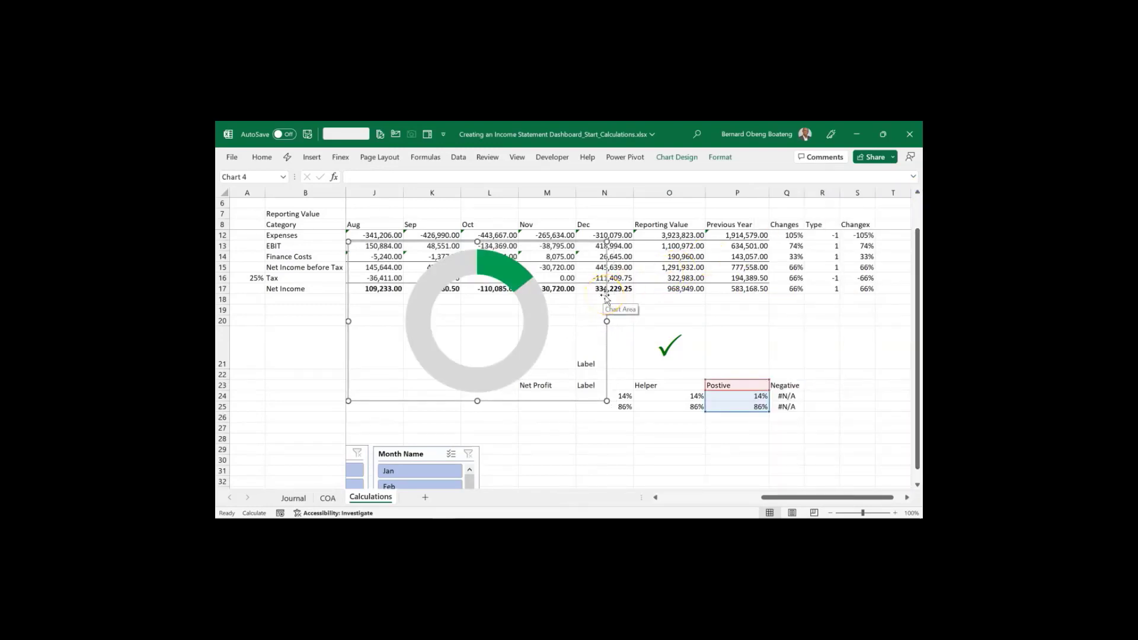
Duplicate the doughnut chart to the right of the original and point the copy's data range to the Negative column, Q23:Q25
click(608, 302)
click(606, 311)
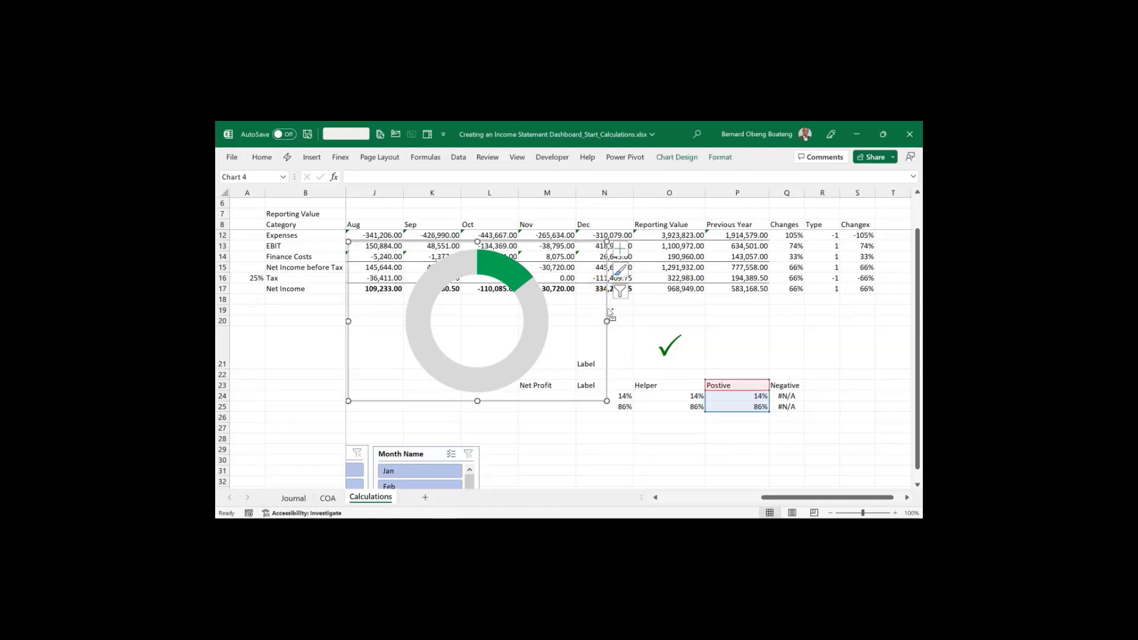
key(ctrl+c)
click(663, 300)
key(ctrl+v)
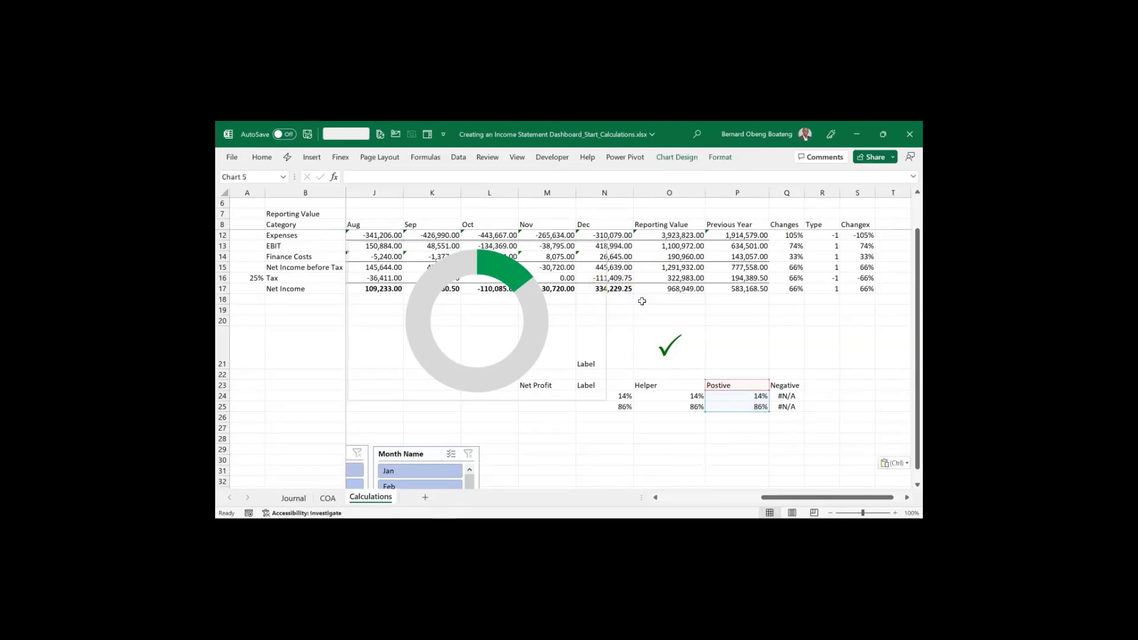
drag(679, 298, 677, 240)
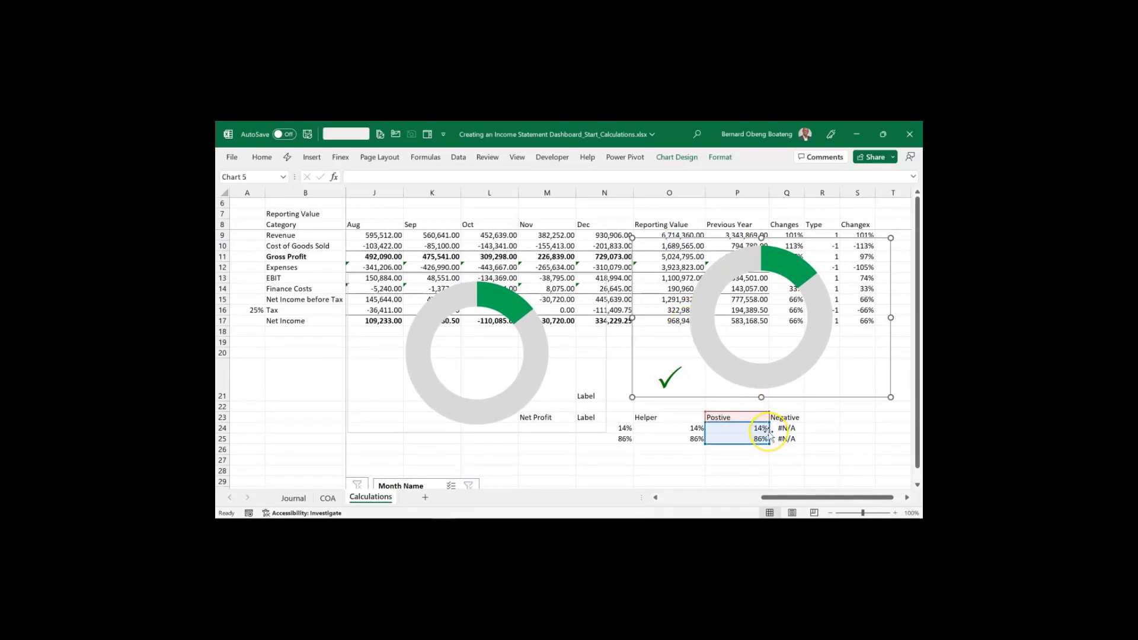
drag(768, 431, 780, 431)
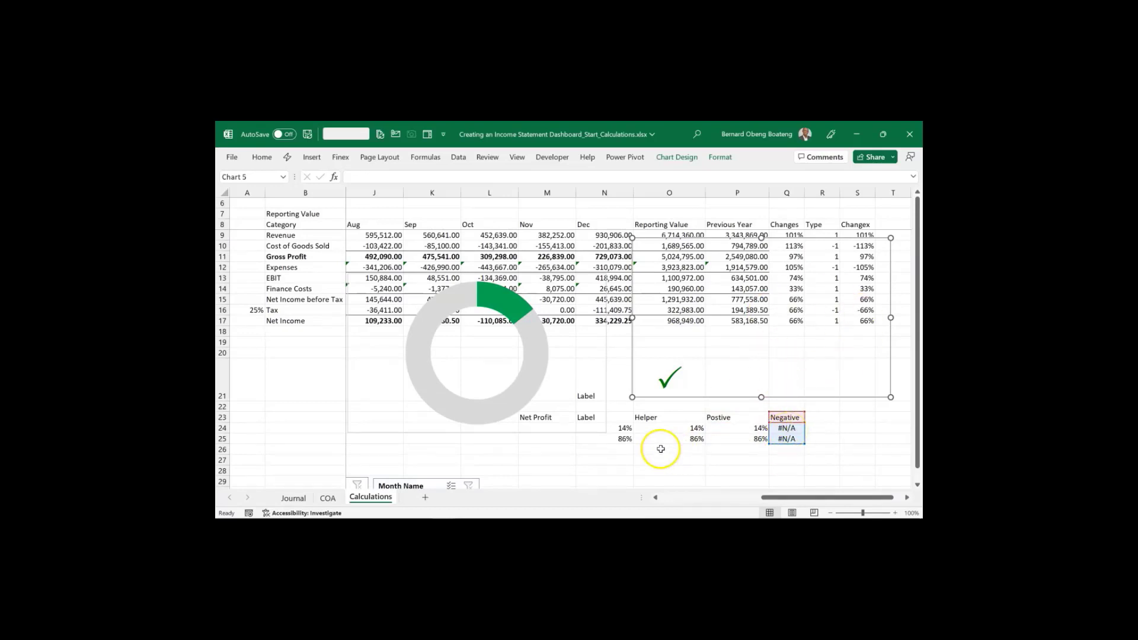
Make the net profit label formula in N24 negative by adding a minus sign
click(626, 429)
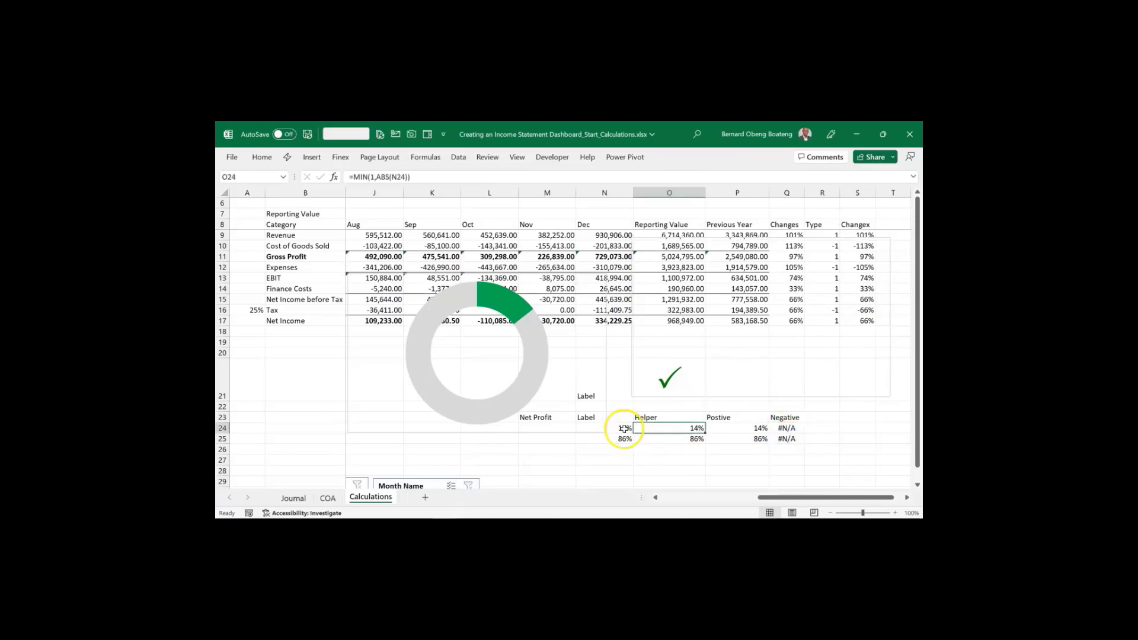
double_click(624, 429)
click(581, 428)
text(-)
key(Return)
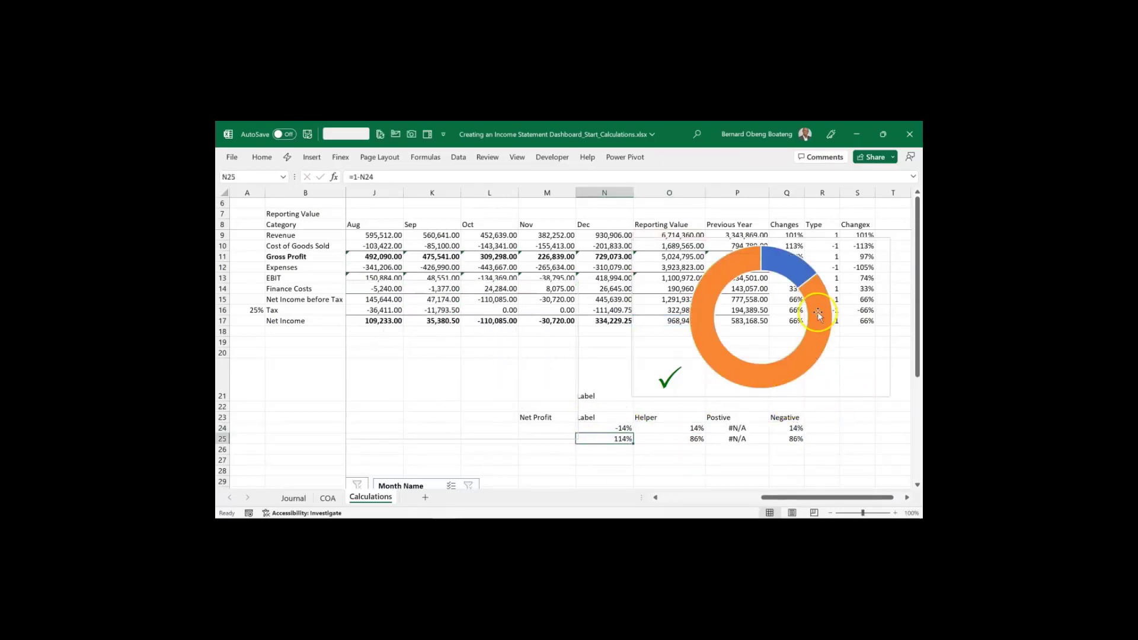
Fill the 14% slice of the Negative doughnut chart with solid red and set its border to No line
click(793, 273)
click(792, 273)
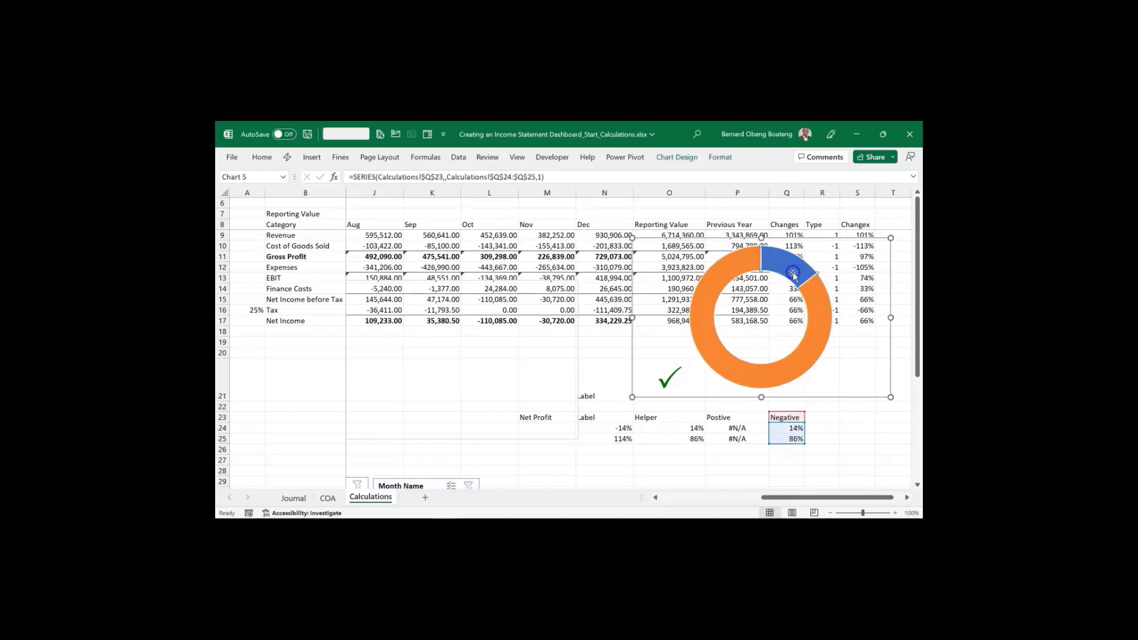
double_click(792, 274)
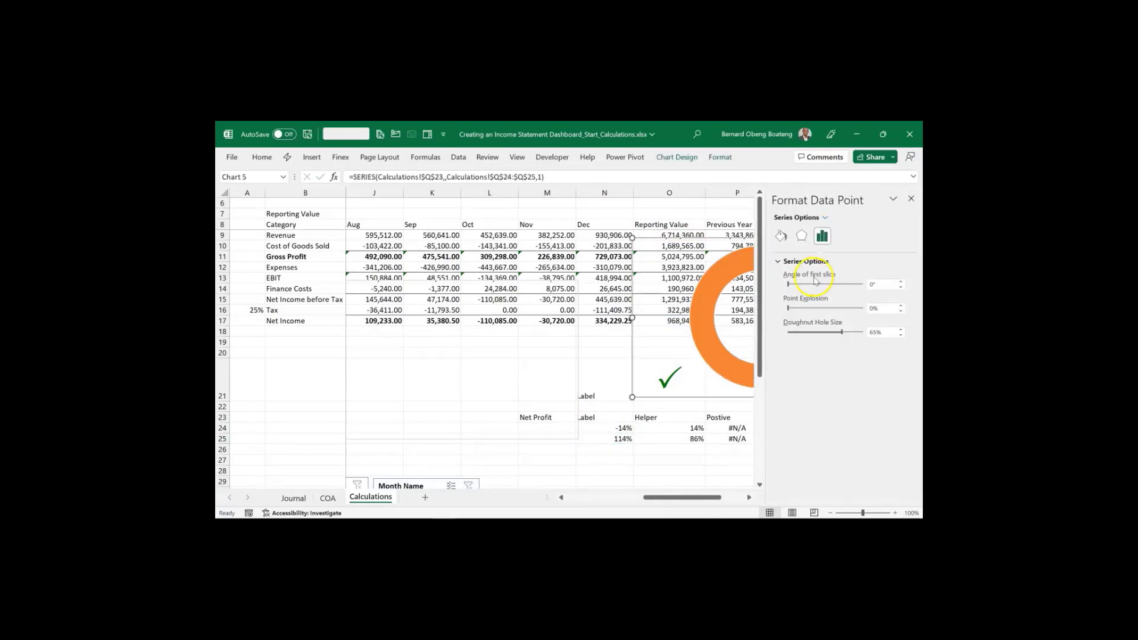
click(788, 237)
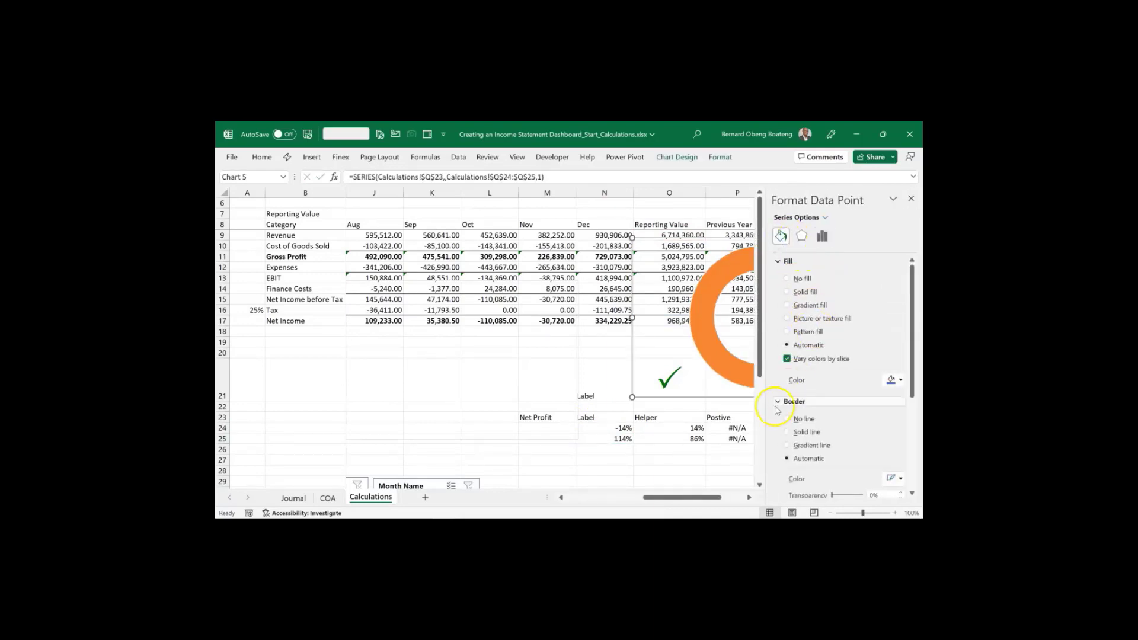
click(750, 498)
click(752, 499)
click(751, 499)
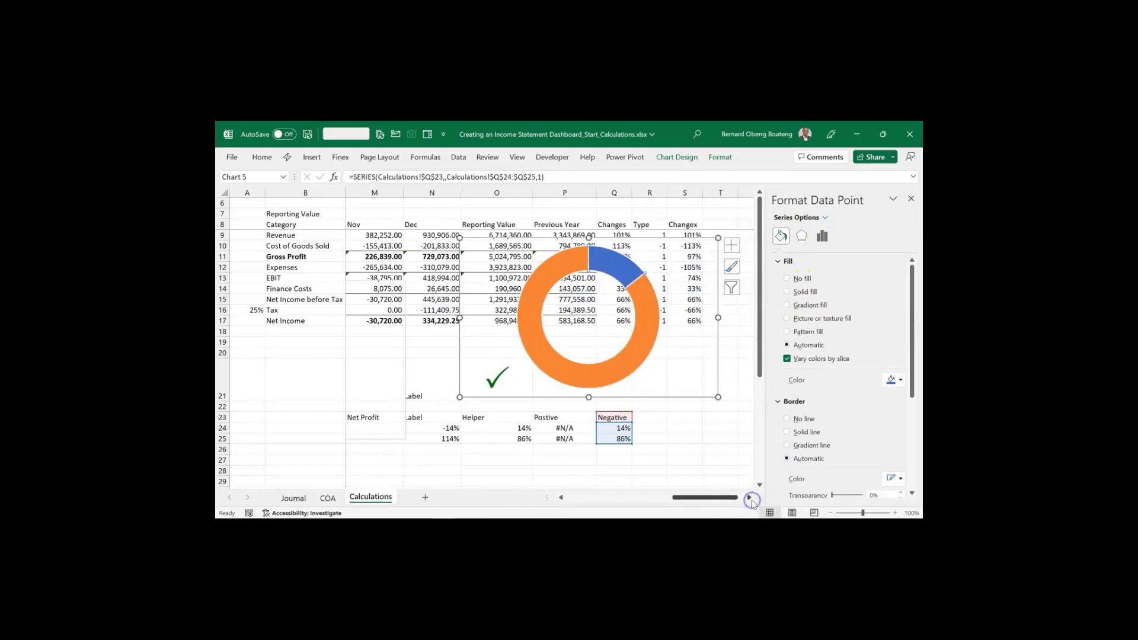
click(894, 379)
click(839, 485)
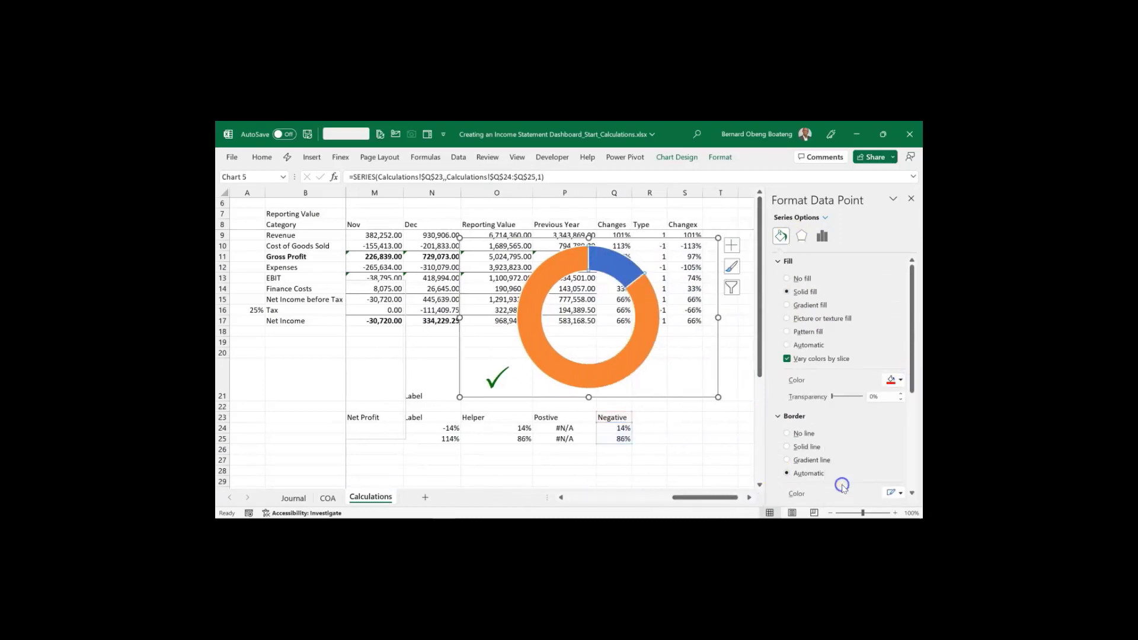
click(807, 434)
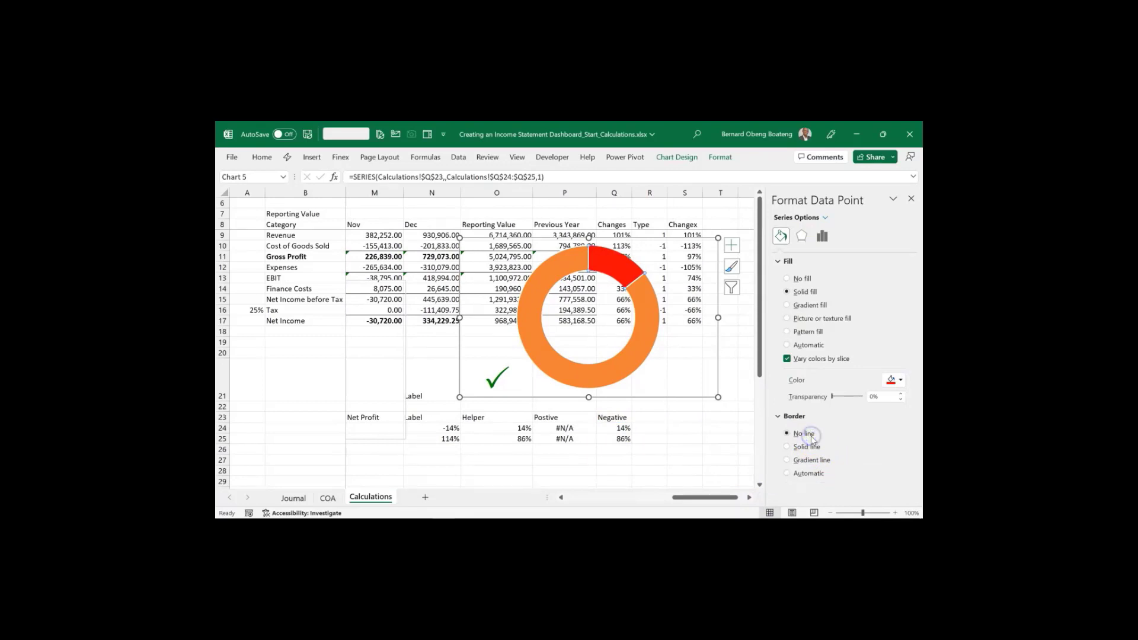
Fill the 86% slice of the Negative doughnut with light grey and set its border to No line
click(643, 342)
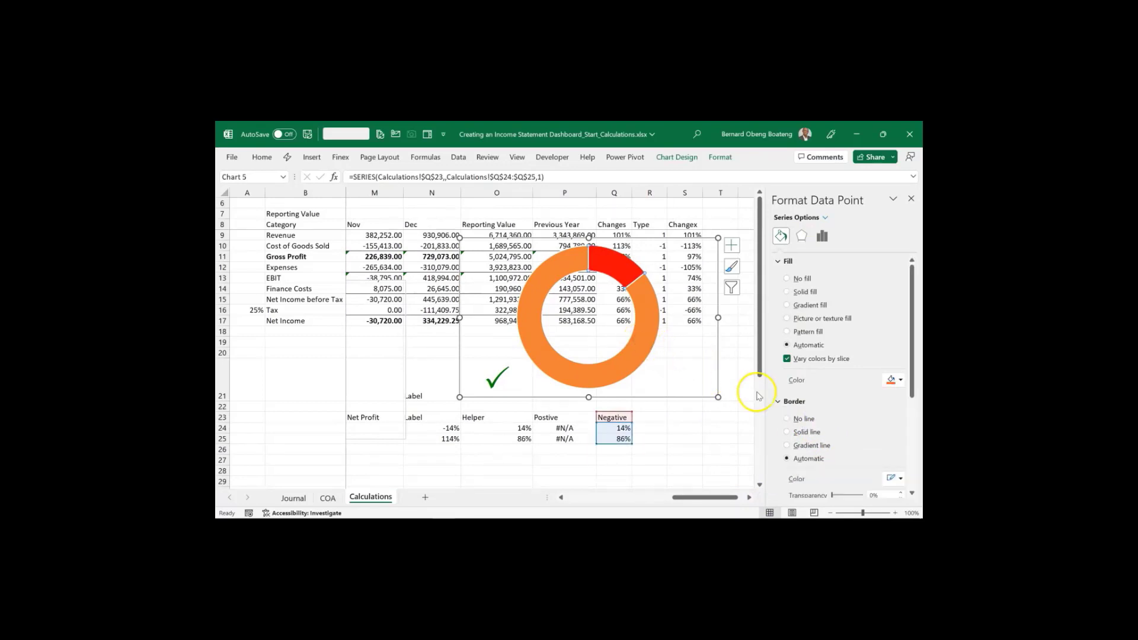
click(893, 379)
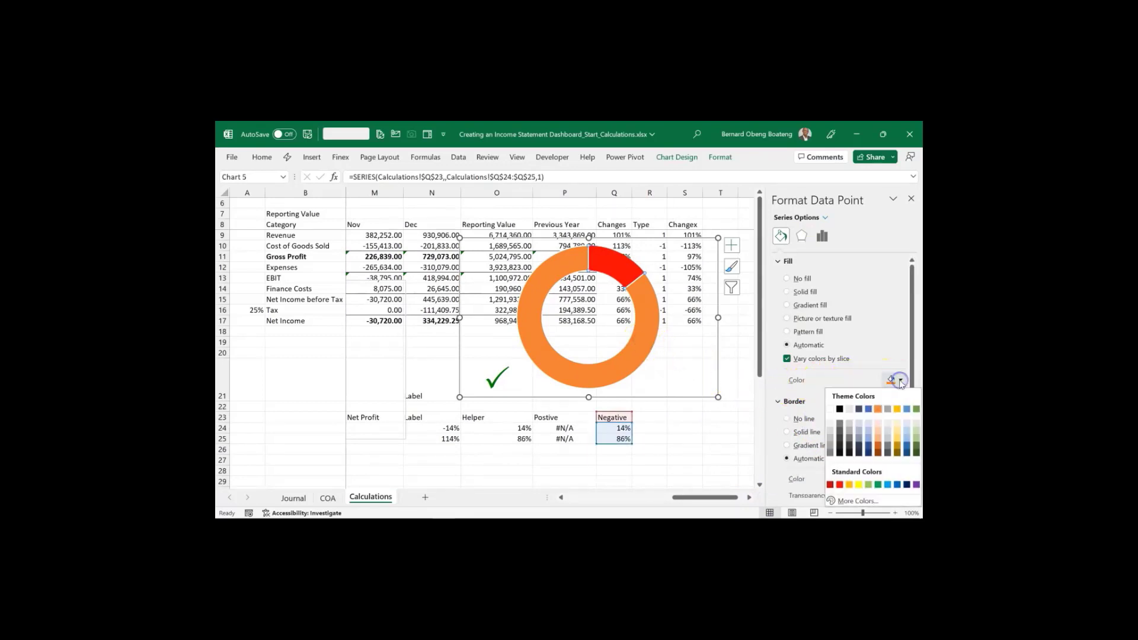
click(830, 434)
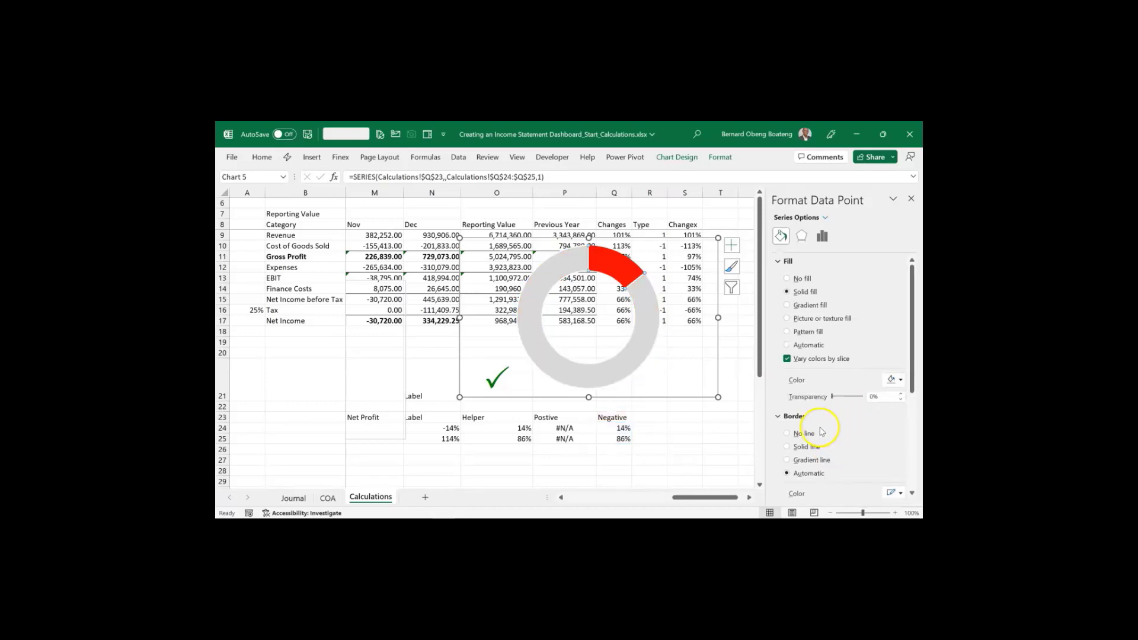
click(810, 435)
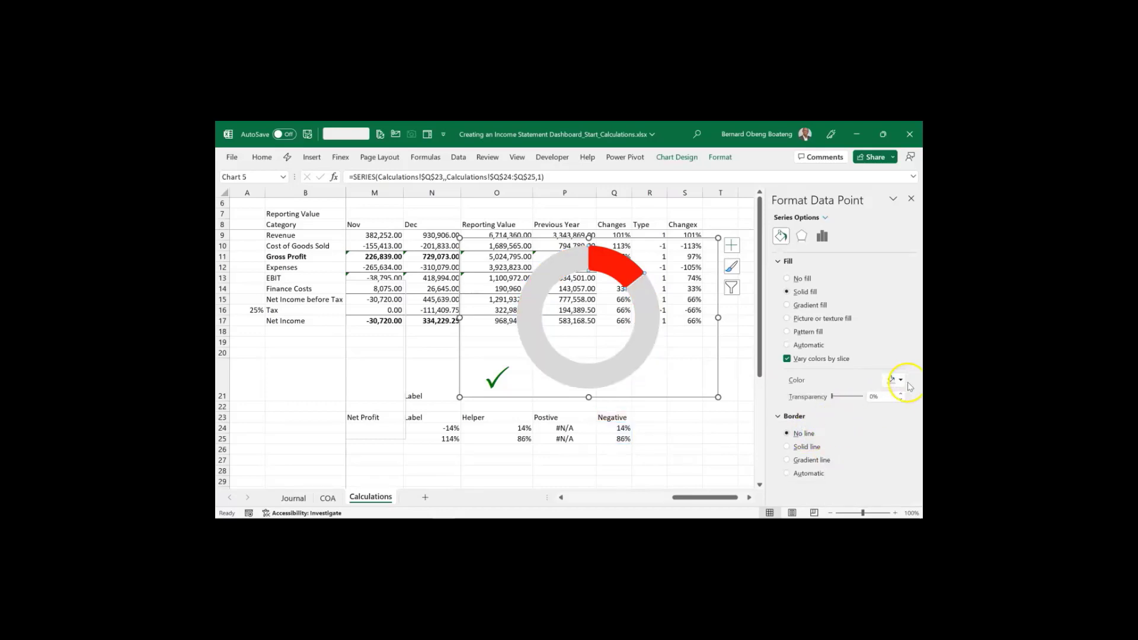
click(658, 449)
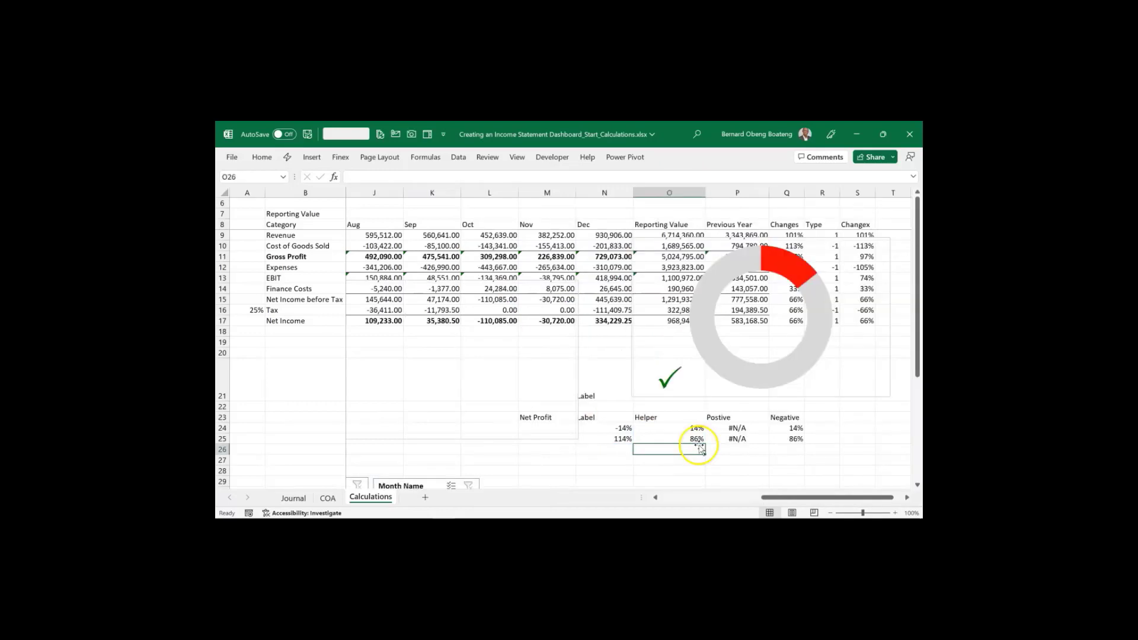
Remove the minus sign from the net profit label formula in N24, making it =O17/O9
click(613, 428)
click(357, 176)
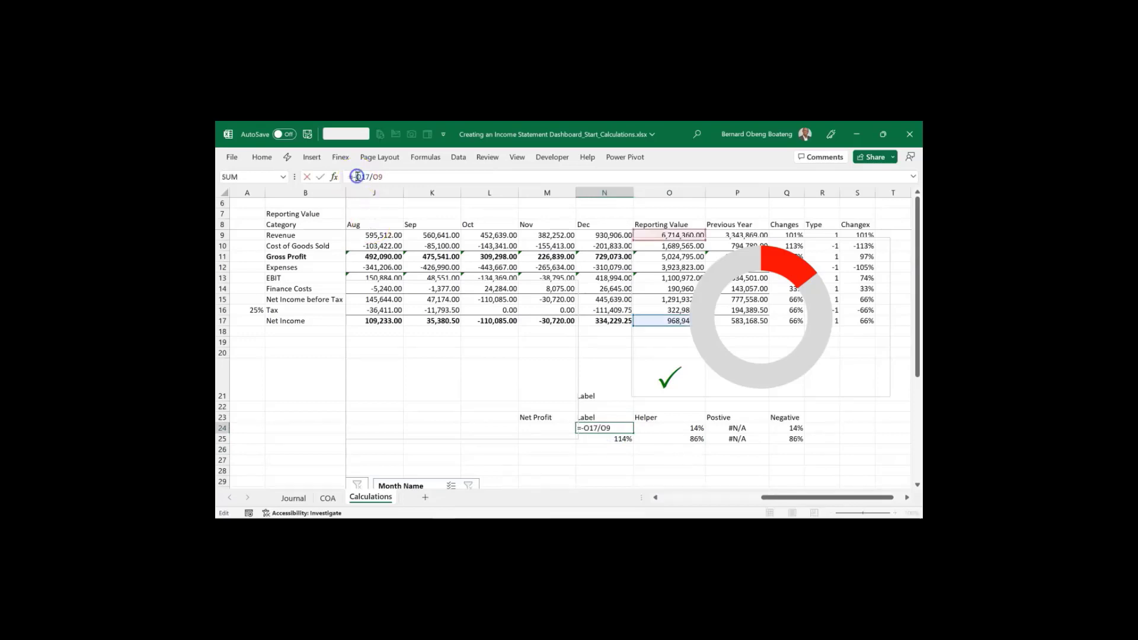
key(Return)
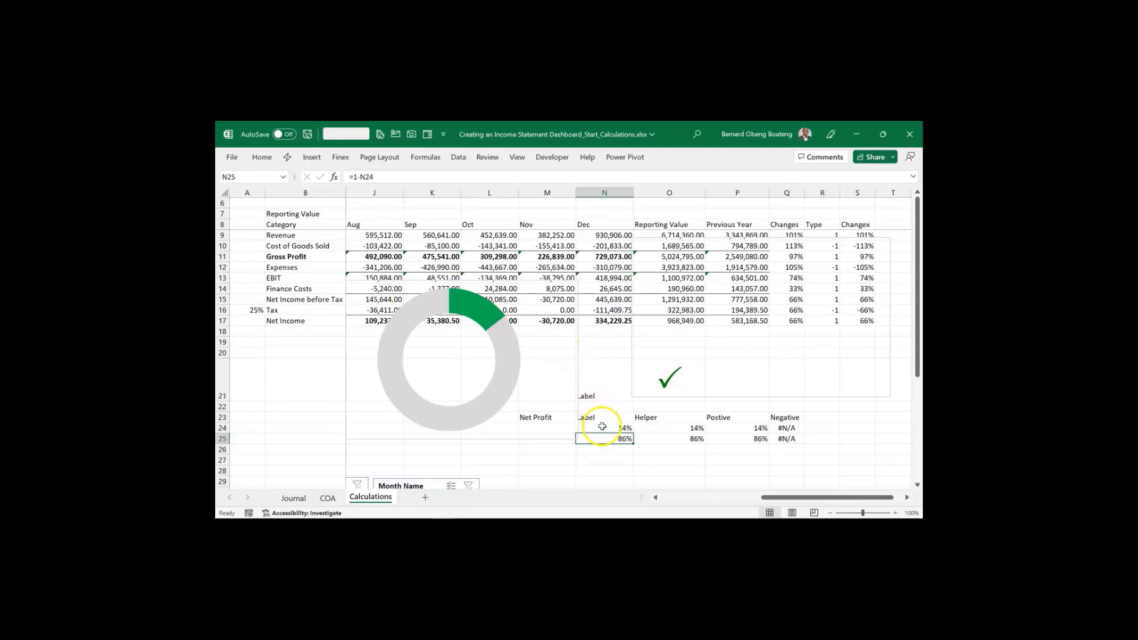
Overlay the Negative doughnut chart on the Positive one by aligning both charts to the top and left
click(642, 394)
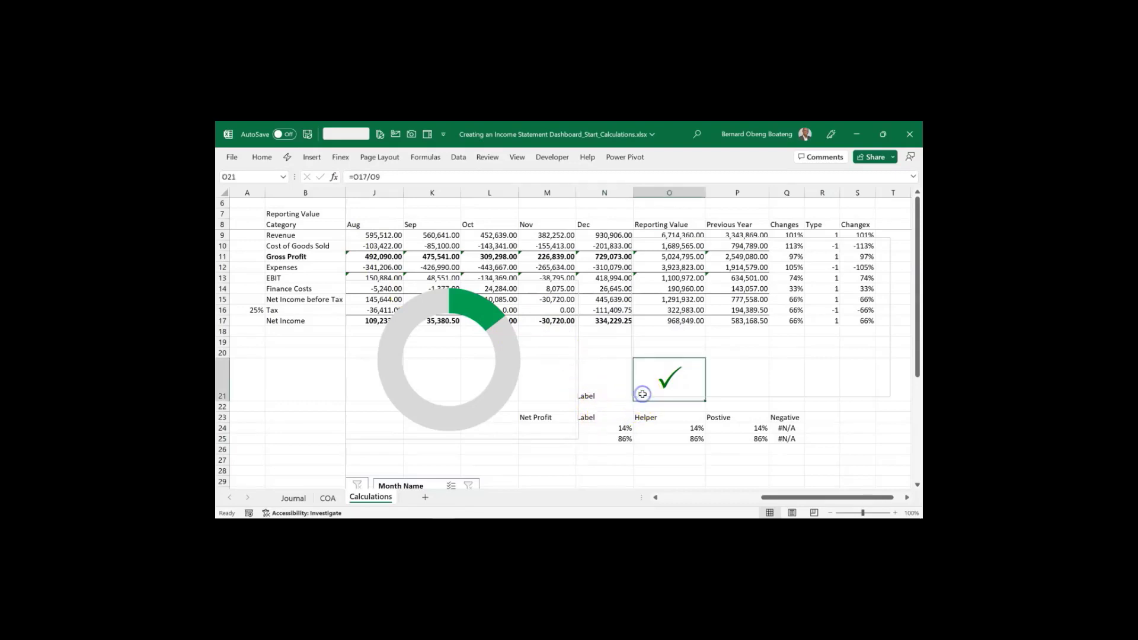
click(732, 395)
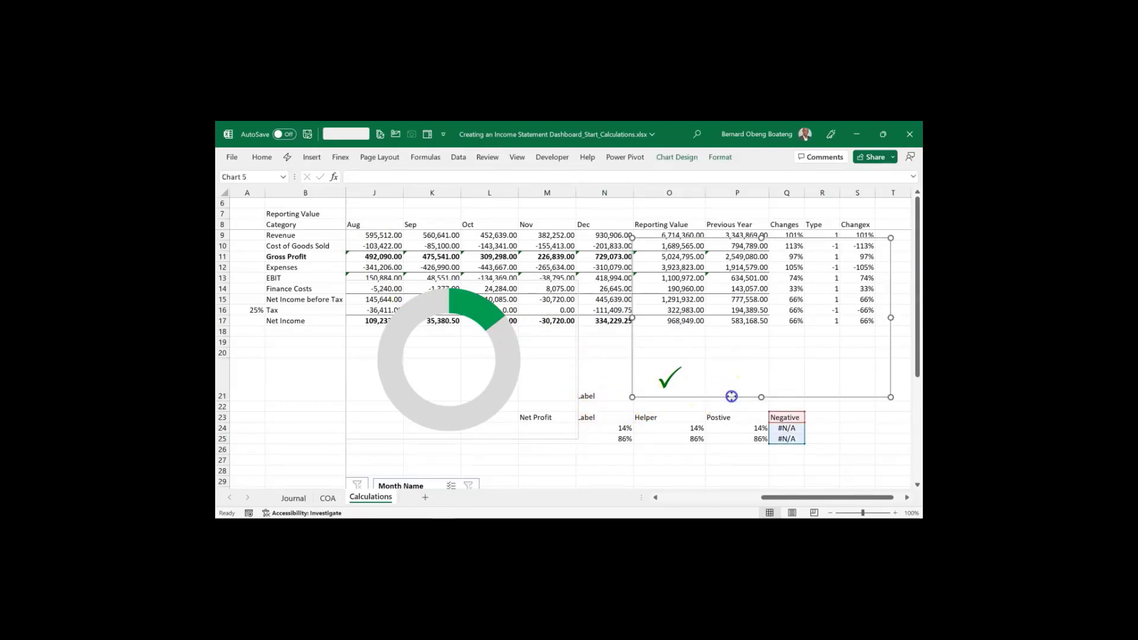
drag(731, 396, 705, 436)
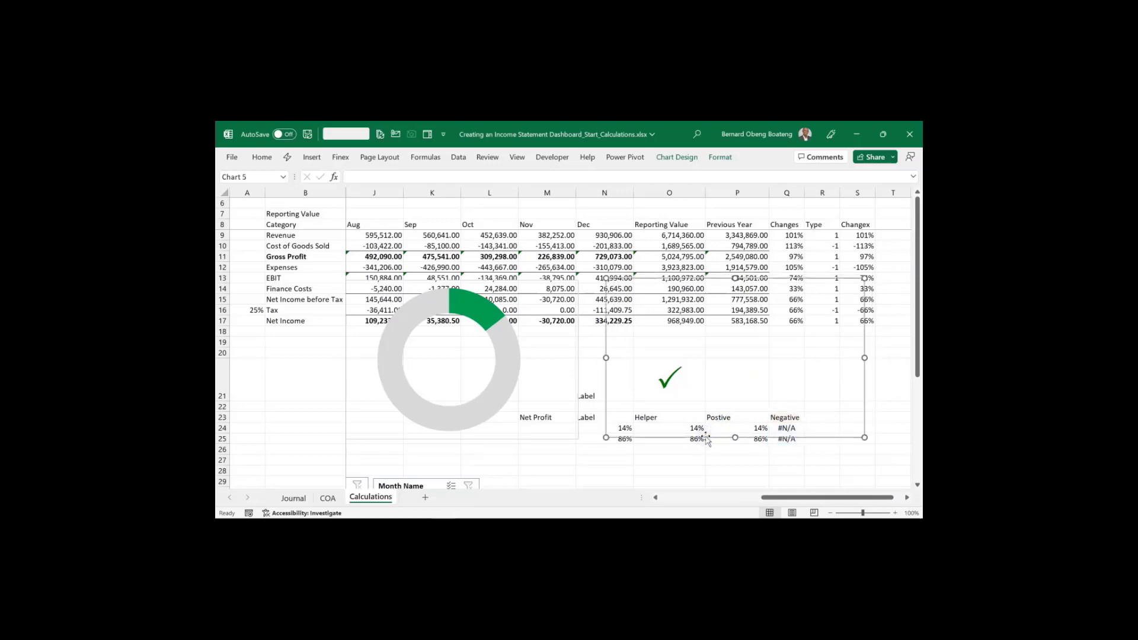
ctrl+click(578, 434)
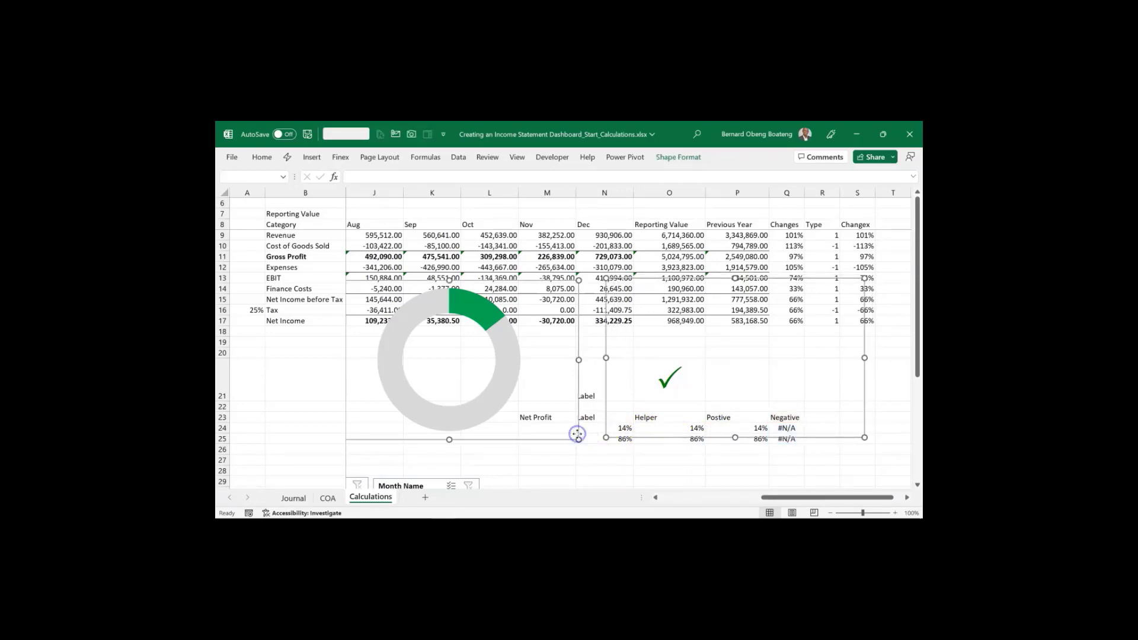
click(680, 157)
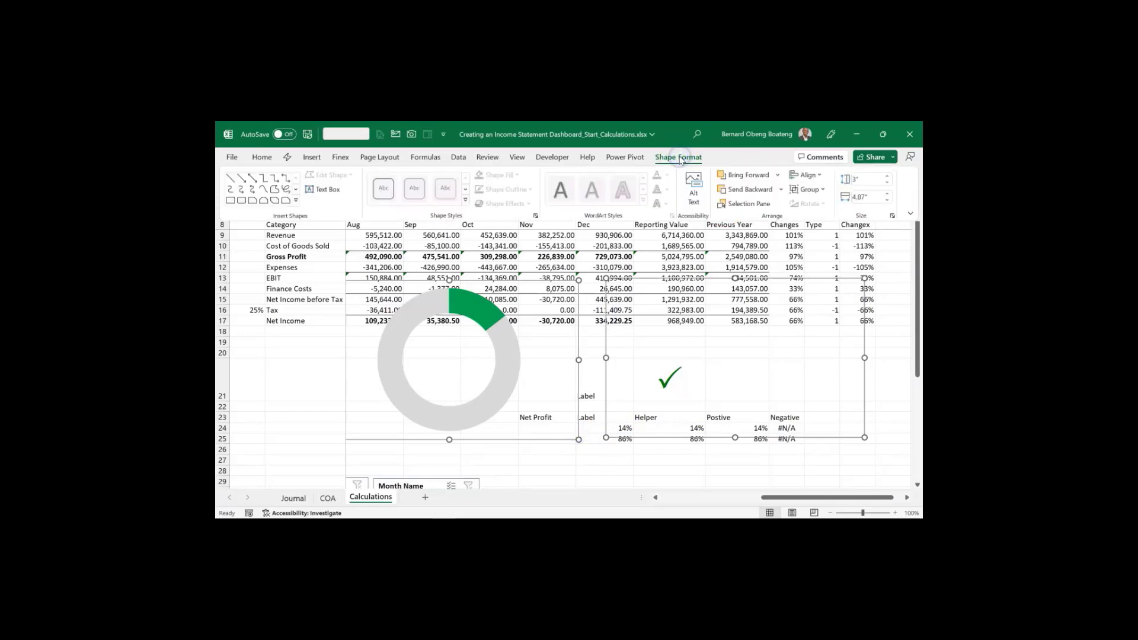
click(820, 176)
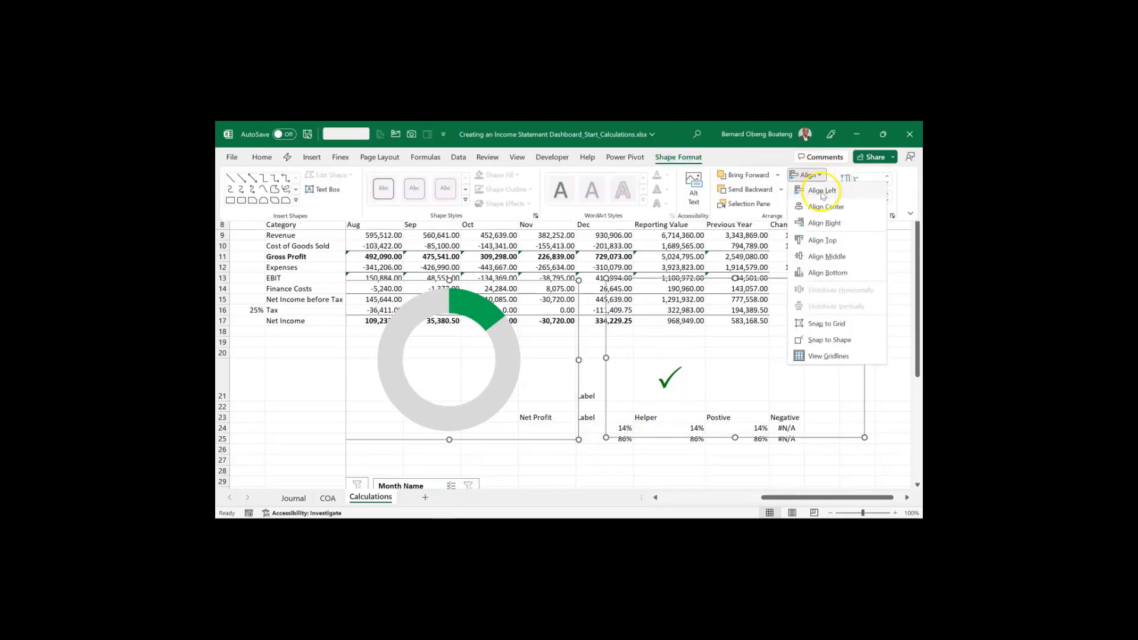
click(825, 240)
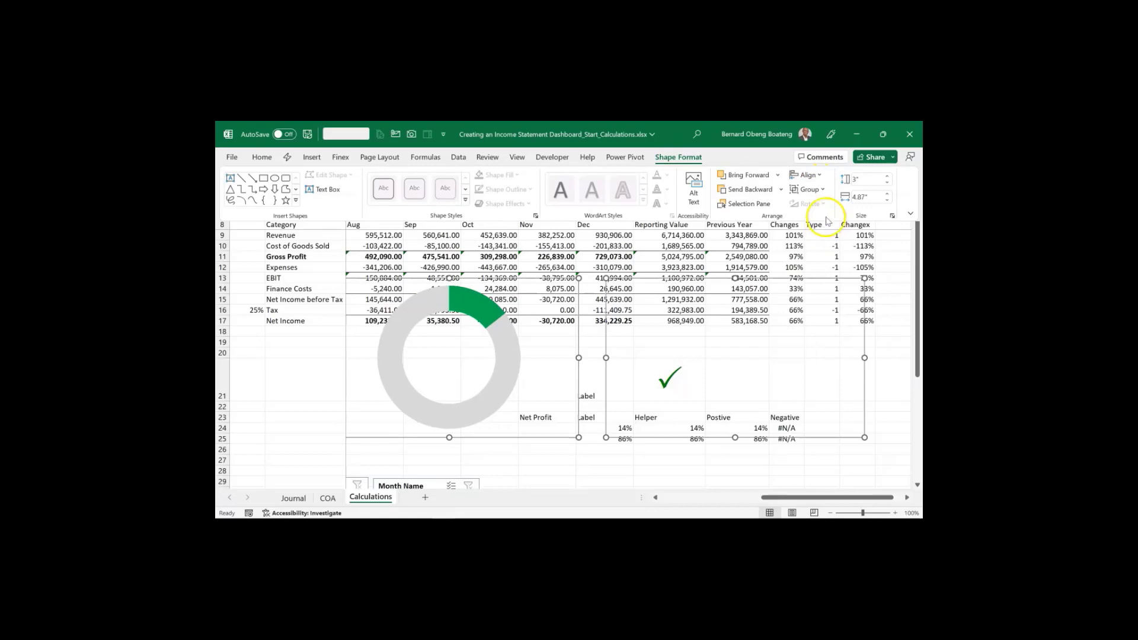
click(823, 176)
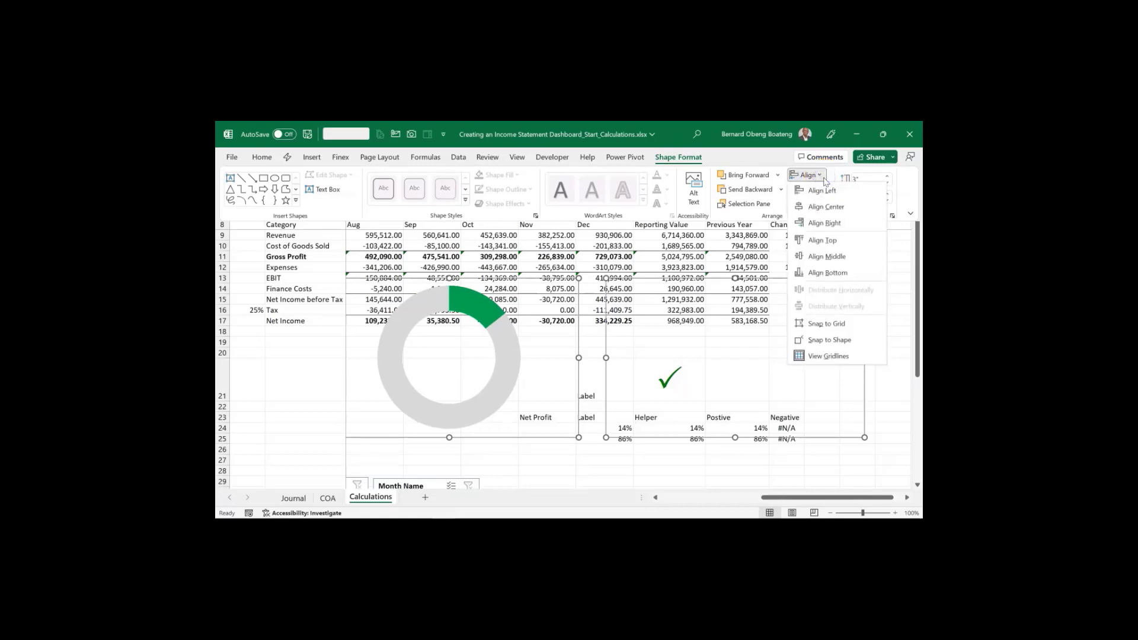
click(822, 191)
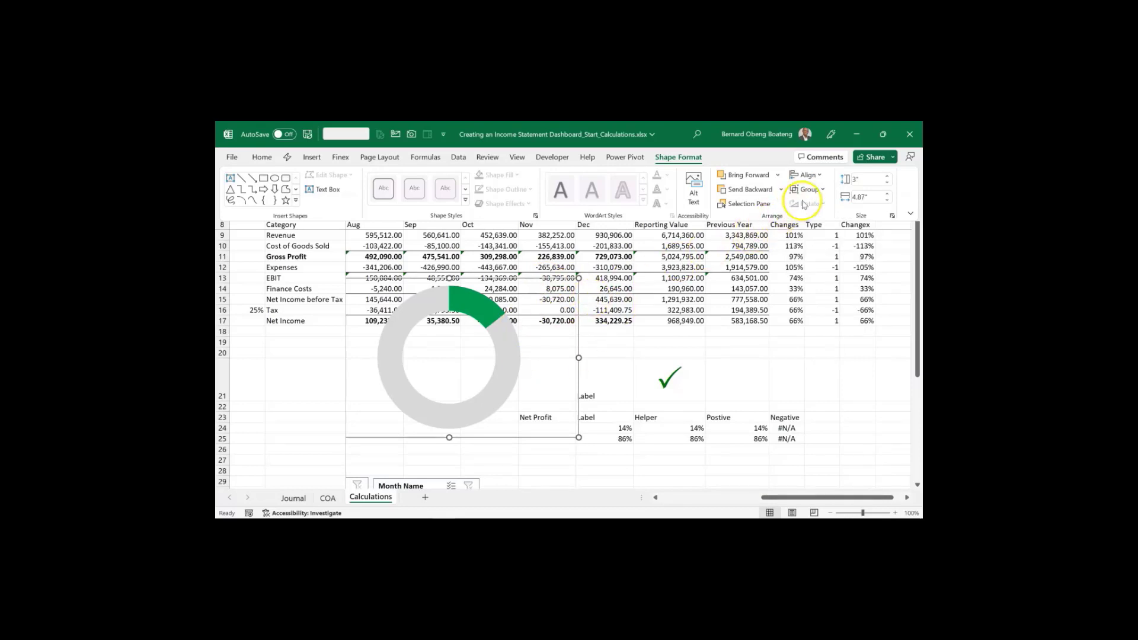
Group the two overlapping doughnut charts and remove the group's outline
click(825, 190)
click(823, 205)
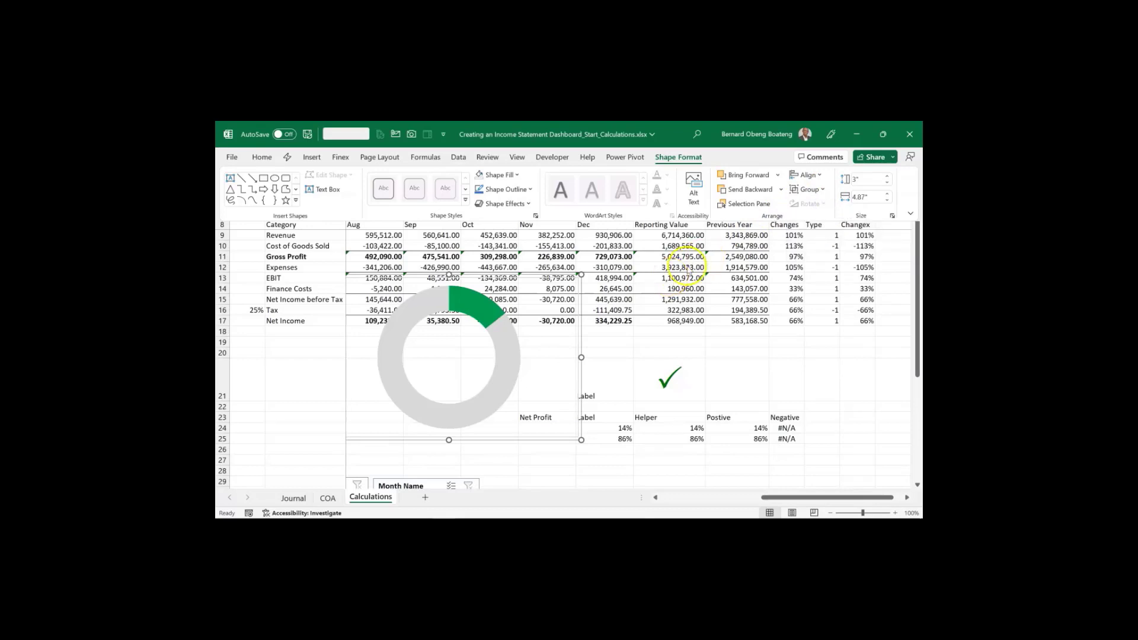
click(530, 189)
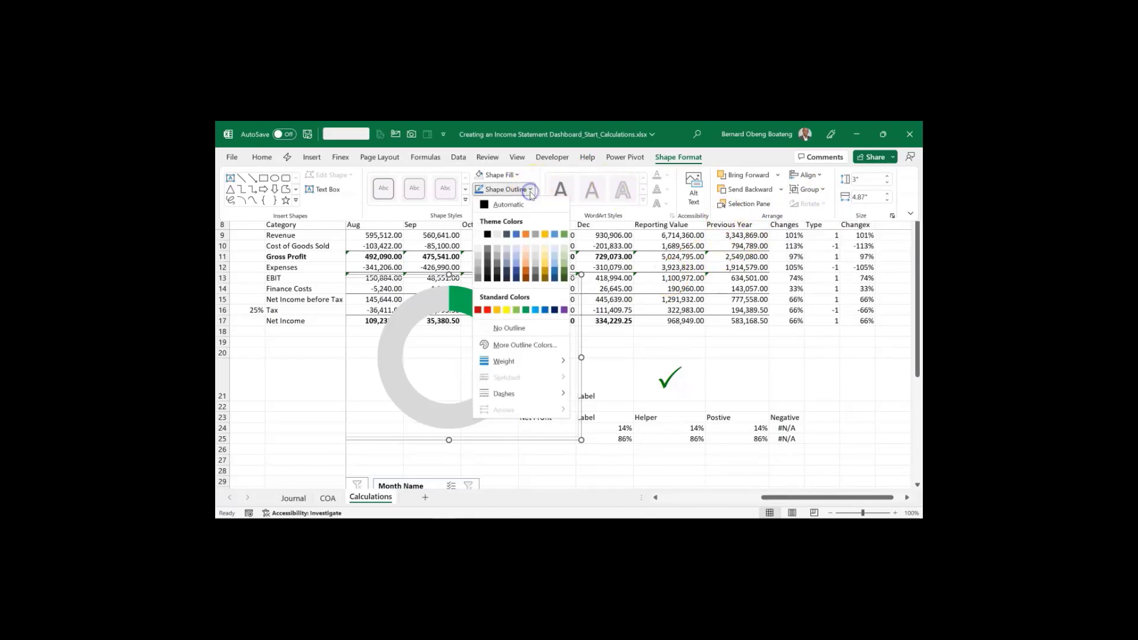
click(512, 326)
click(620, 339)
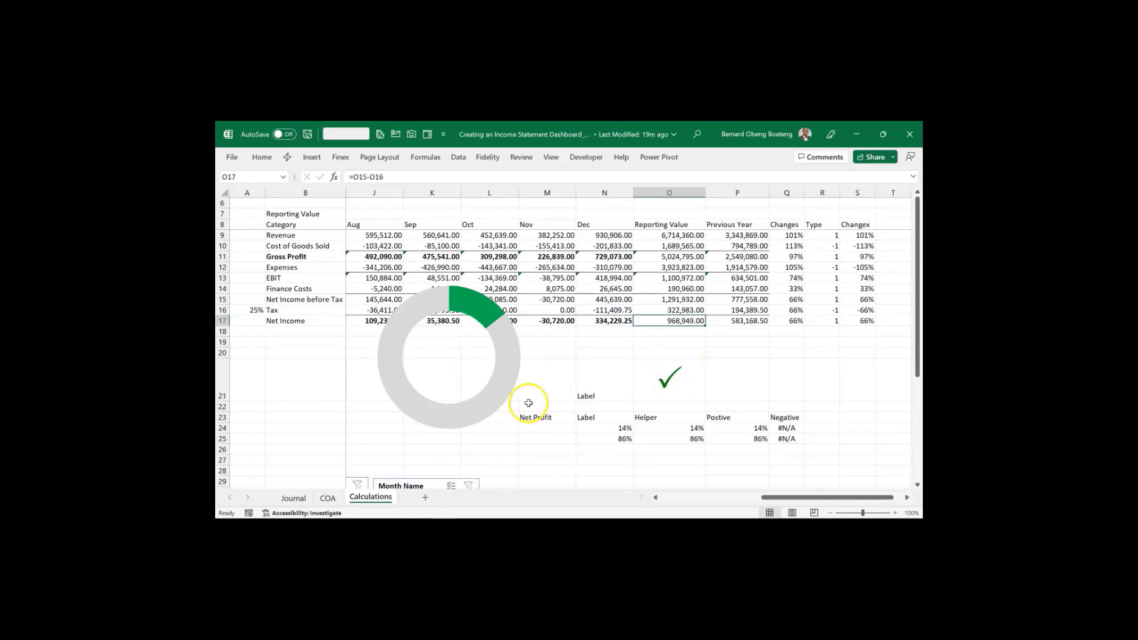
Unhide the Dashboard sheet
right_click(376, 499)
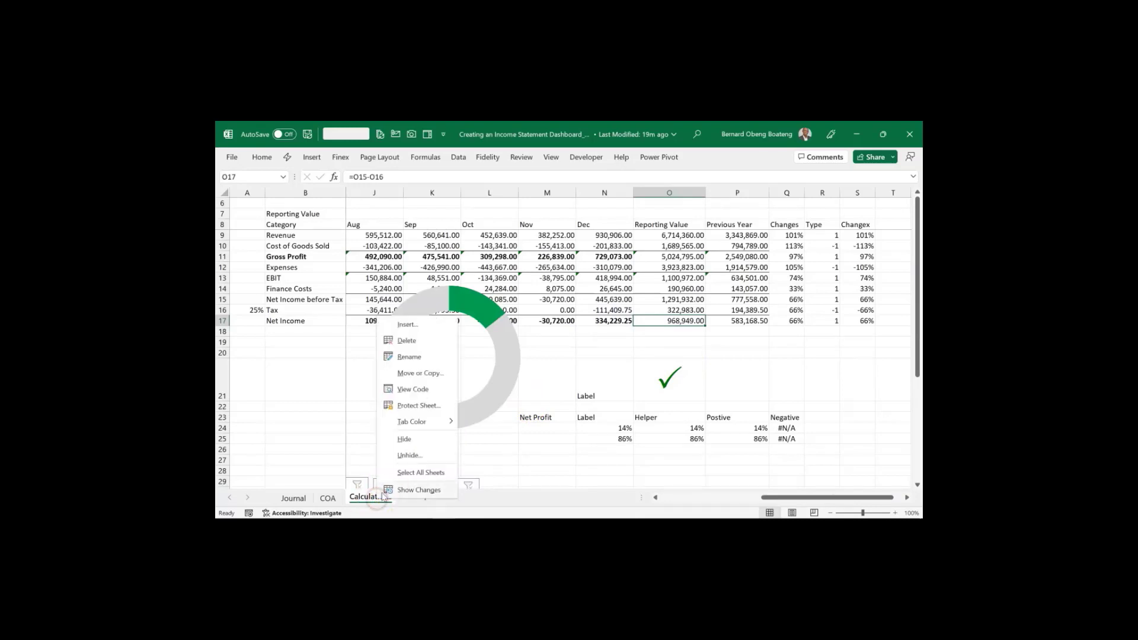
click(408, 455)
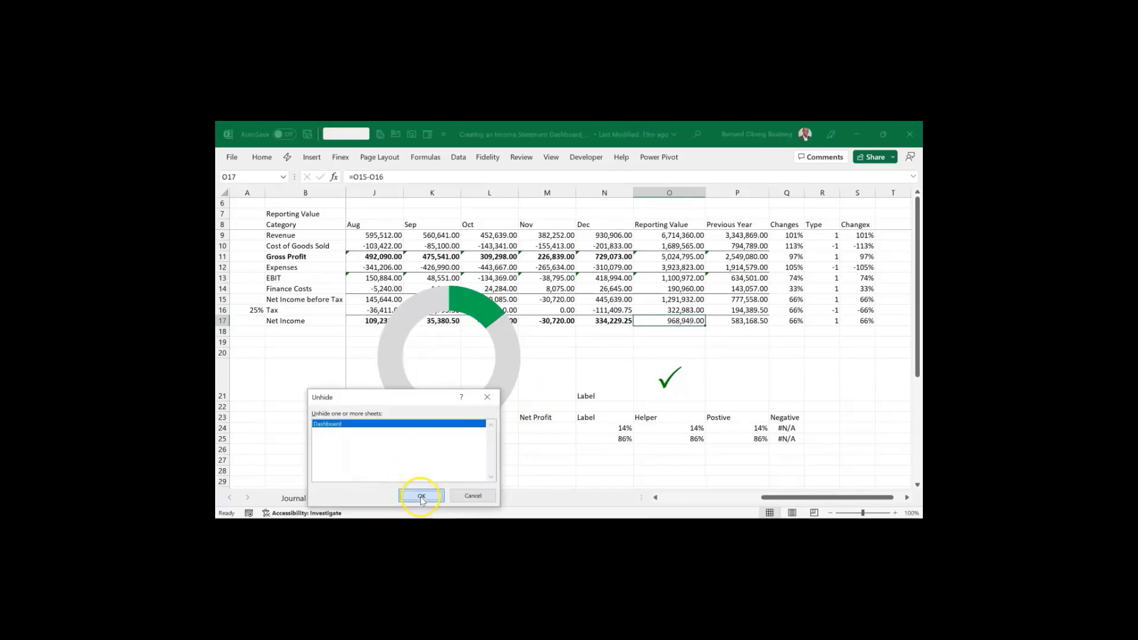
click(422, 497)
Examine the Dashboard sheet's empty table area and the header and card placeholders beginning at H8
click(514, 336)
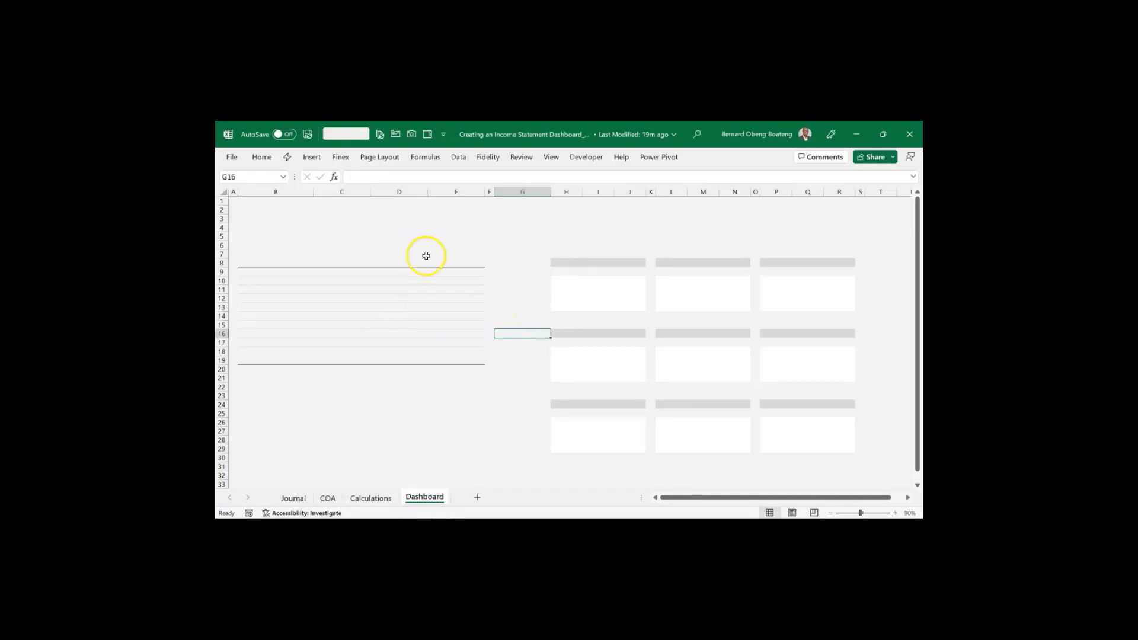
click(223, 195)
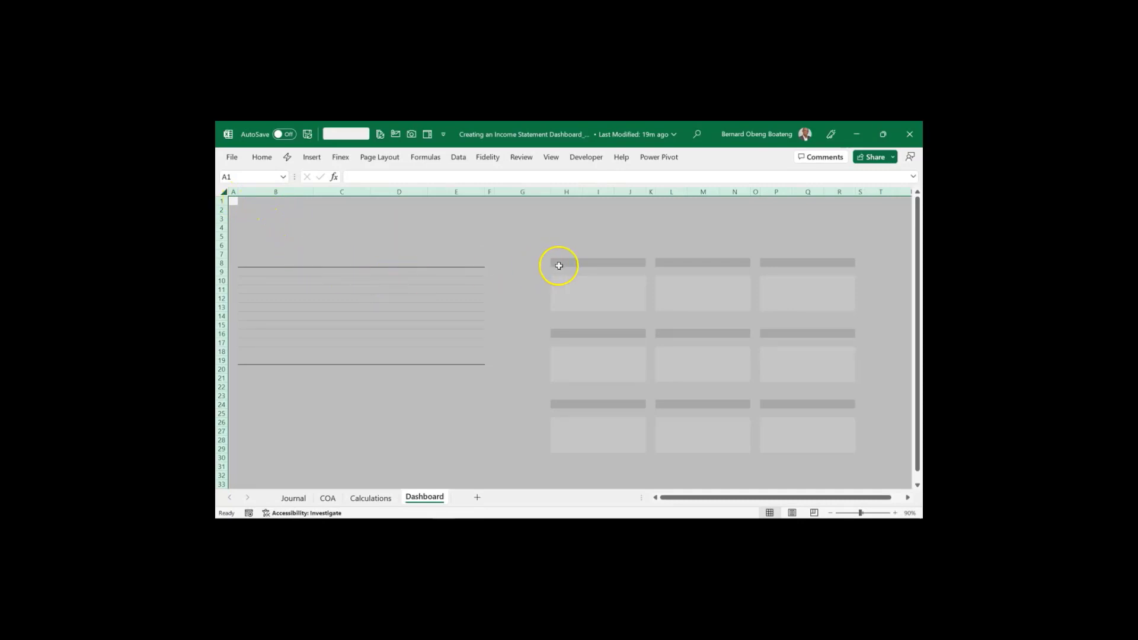
click(559, 266)
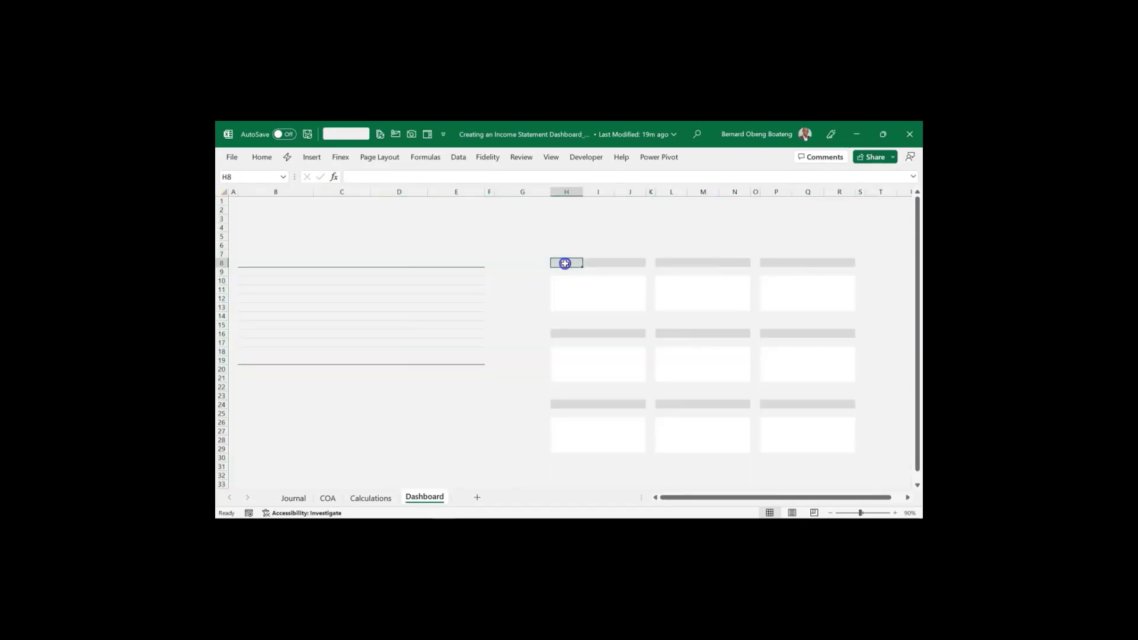
click(571, 283)
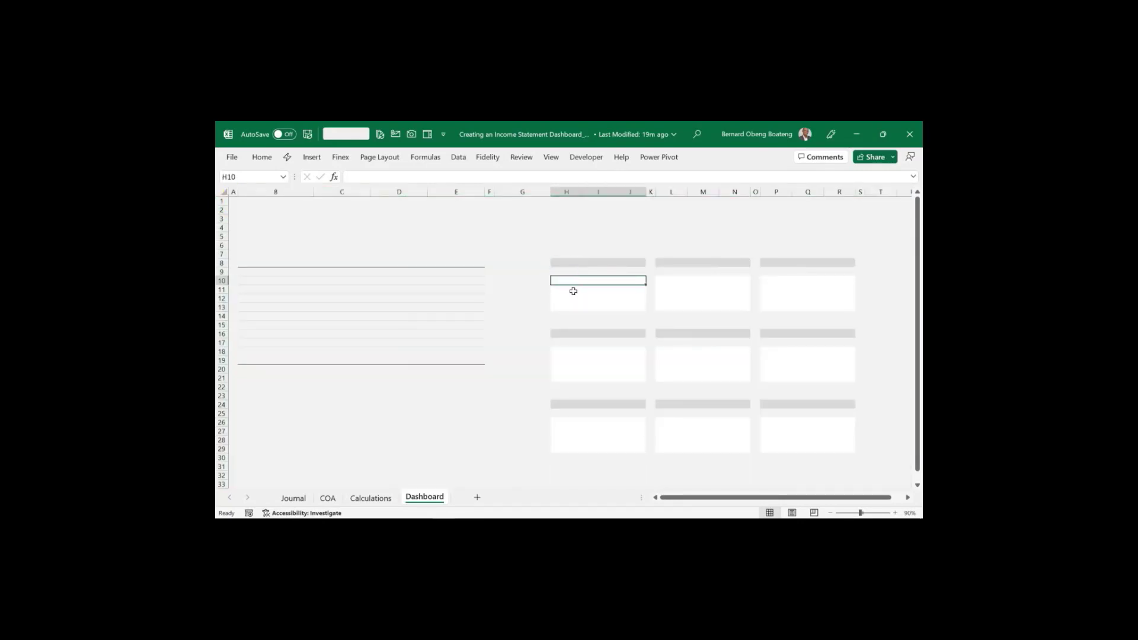
click(572, 290)
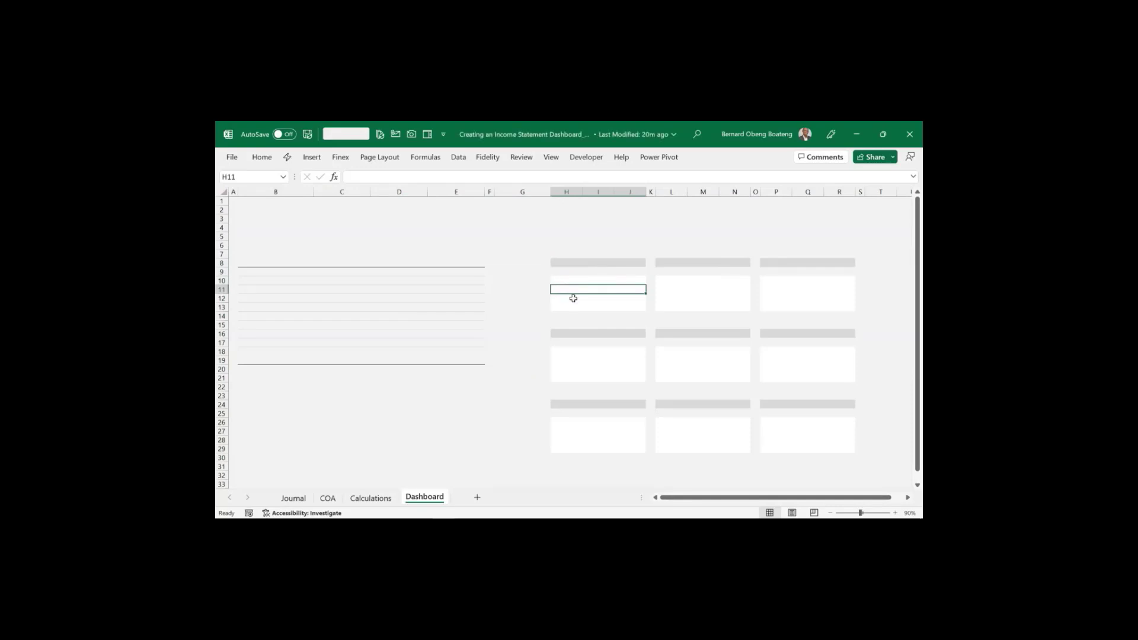
click(573, 298)
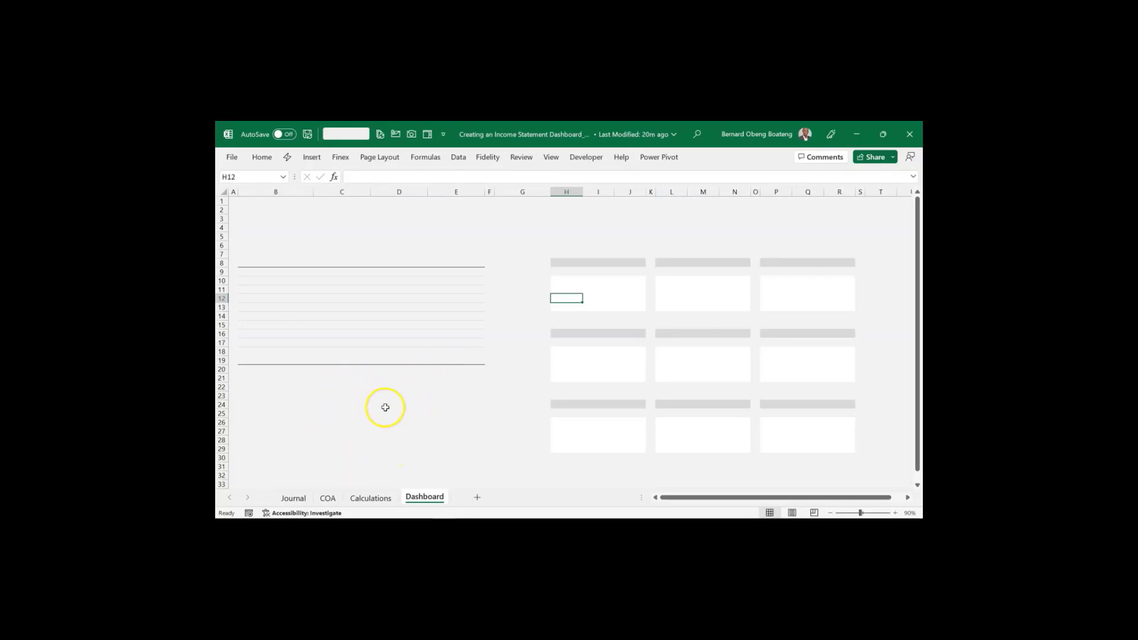
Move the grouped doughnut charts from the Calculations sheet to cell B21 of the Dashboard sheet
click(372, 498)
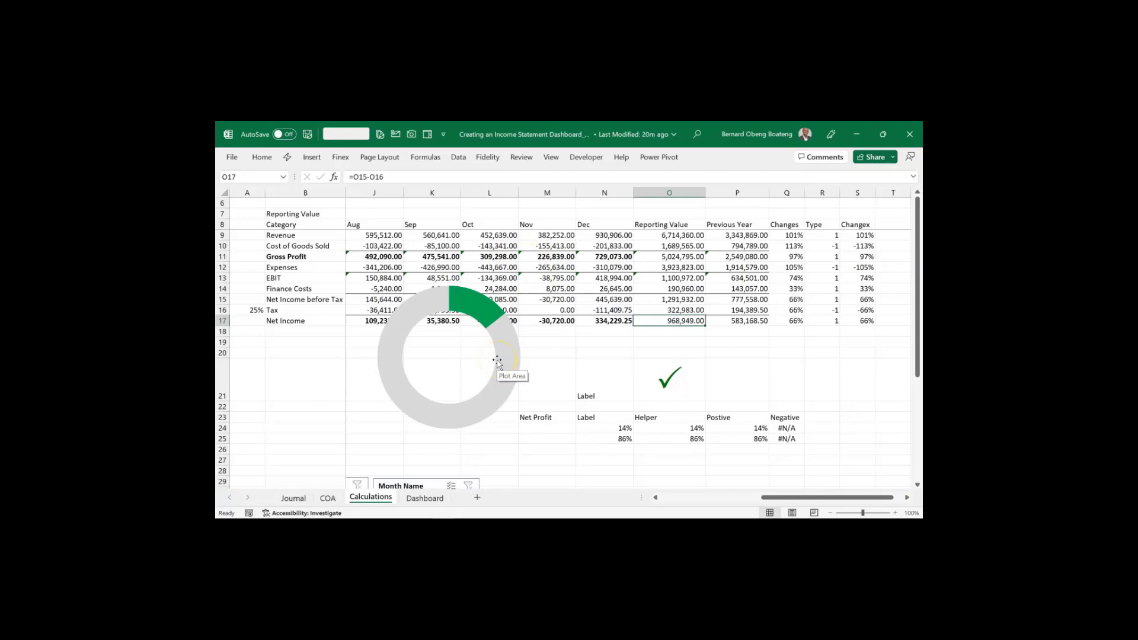
key(alt+F10)
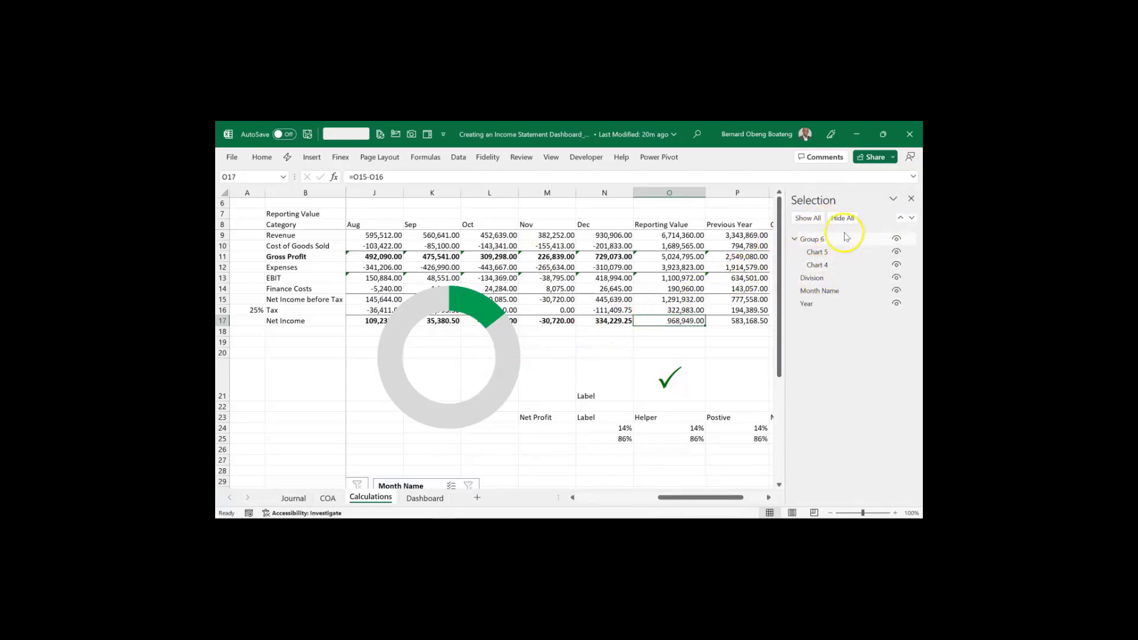
click(813, 240)
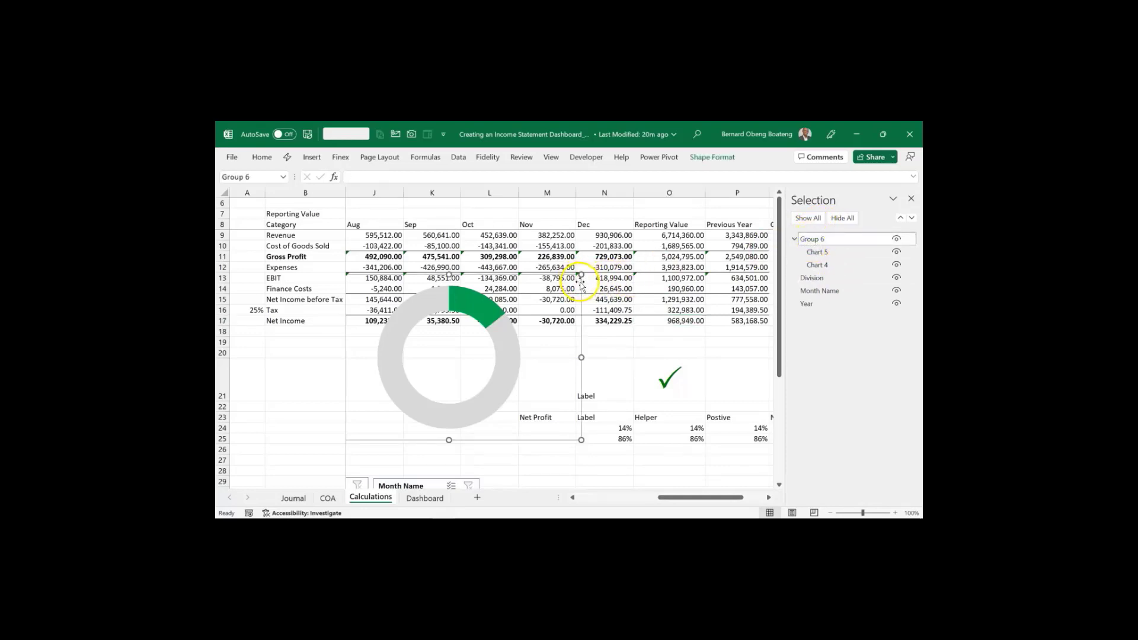
key(Delete)
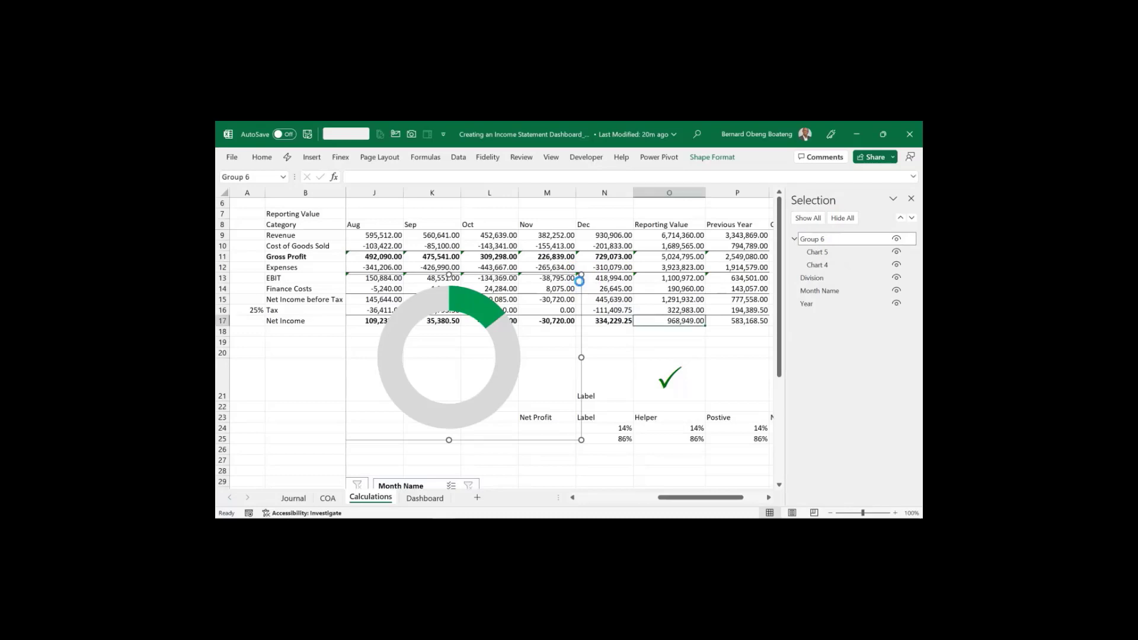
click(429, 497)
click(297, 380)
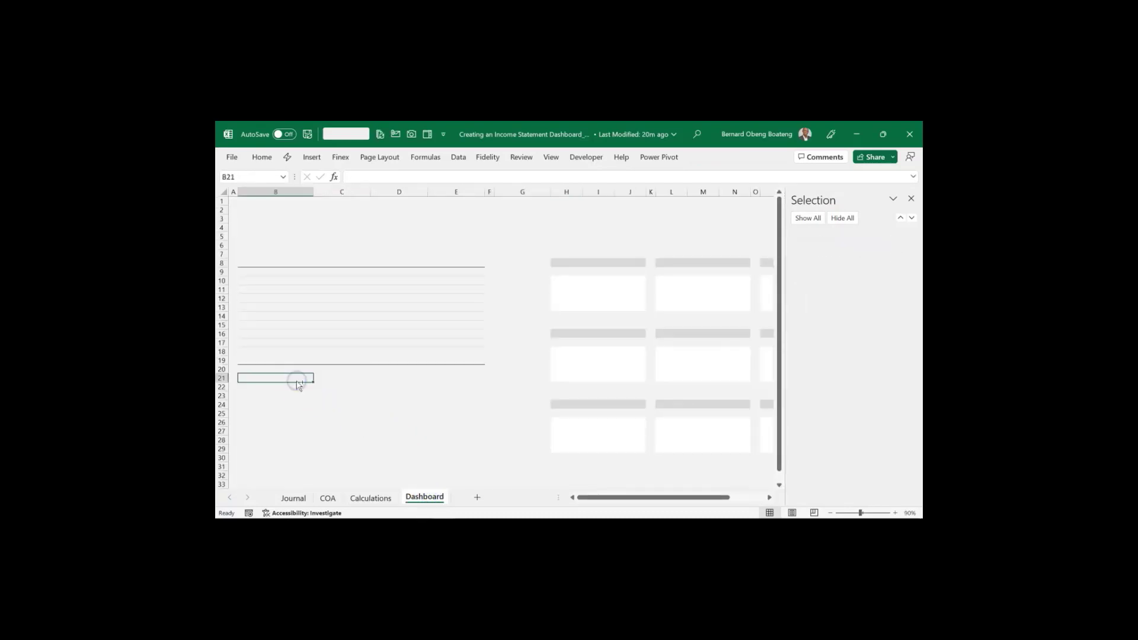
key(ctrl+v)
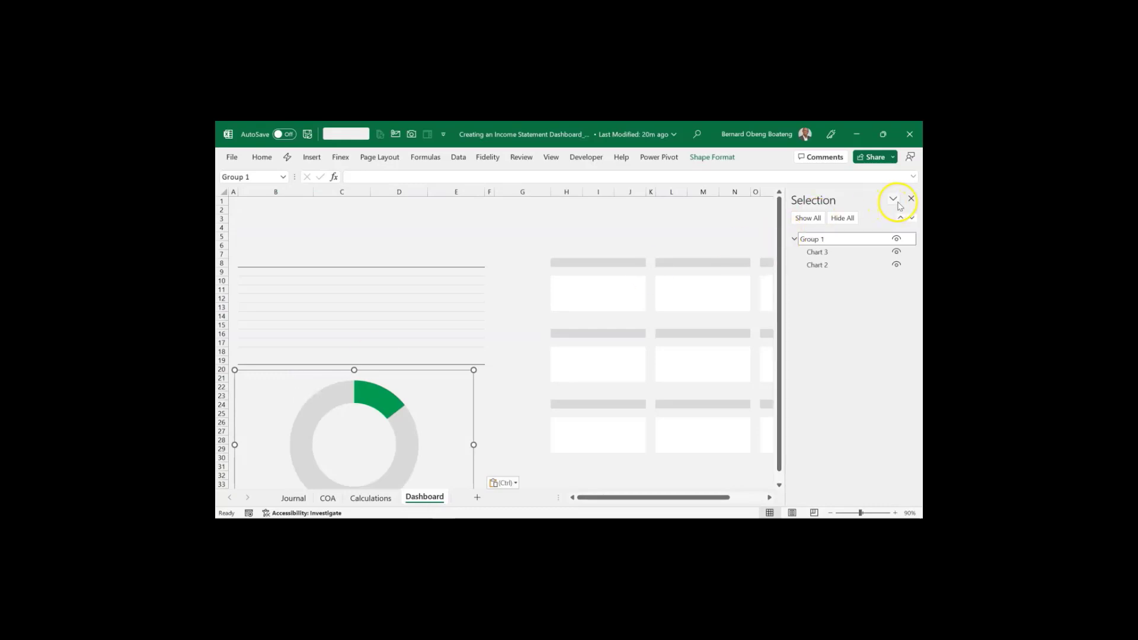
click(910, 200)
Shrink the doughnut chart group and fit it centrally beneath the Dashboard's table area, down to about row 32
mouse_move(473, 370)
mouse_down()
mouse_move(409, 424)
mouse_move(444, 388)
mouse_move(426, 381)
mouse_move(472, 368)
mouse_up()
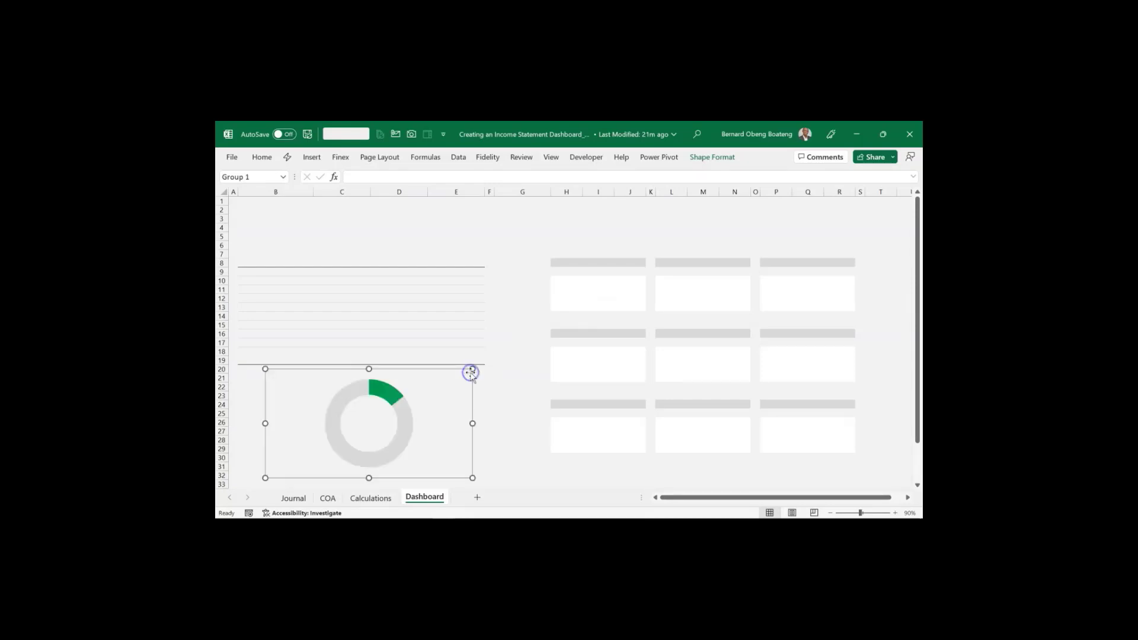
drag(265, 368, 258, 365)
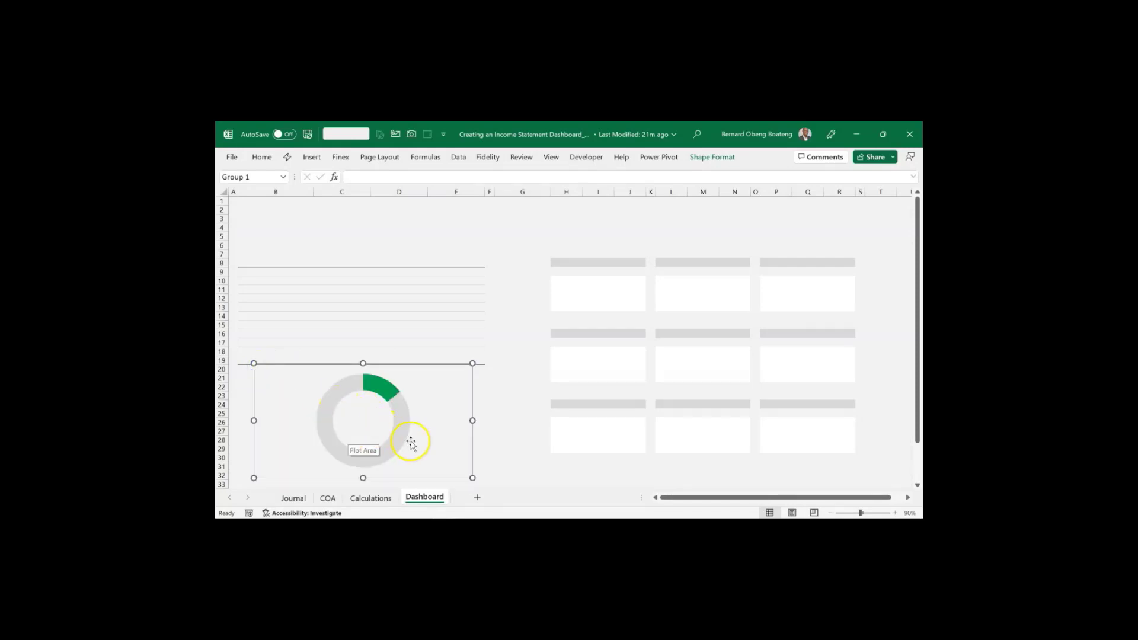
click(516, 412)
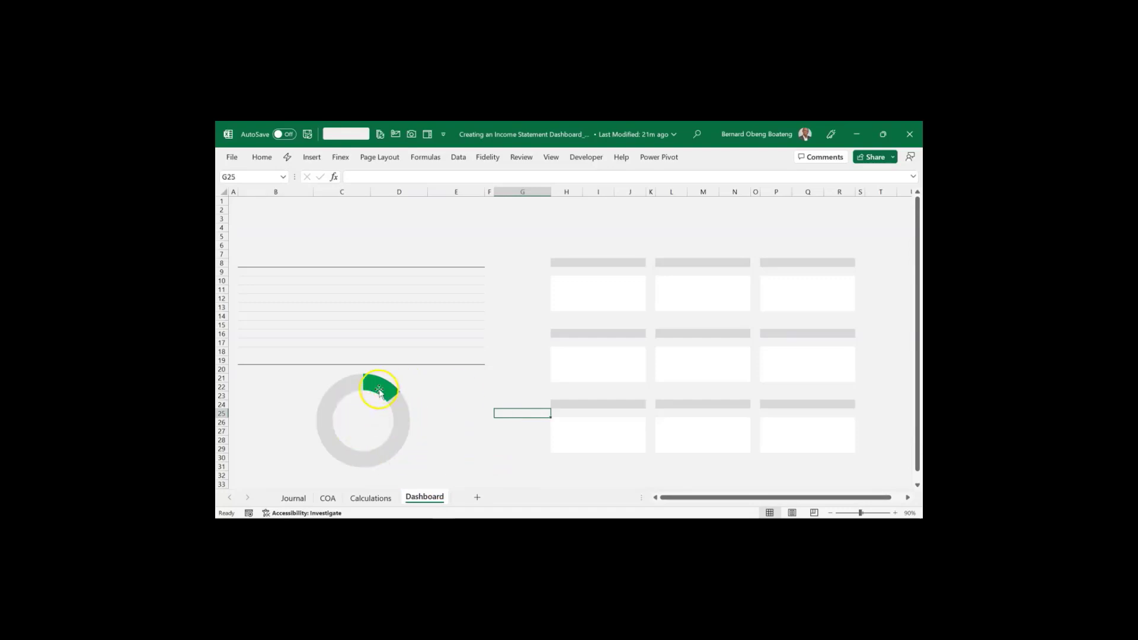
Draw a text box about 0.48 by 0.63 inches in the upper part of the doughnut's hole
click(313, 159)
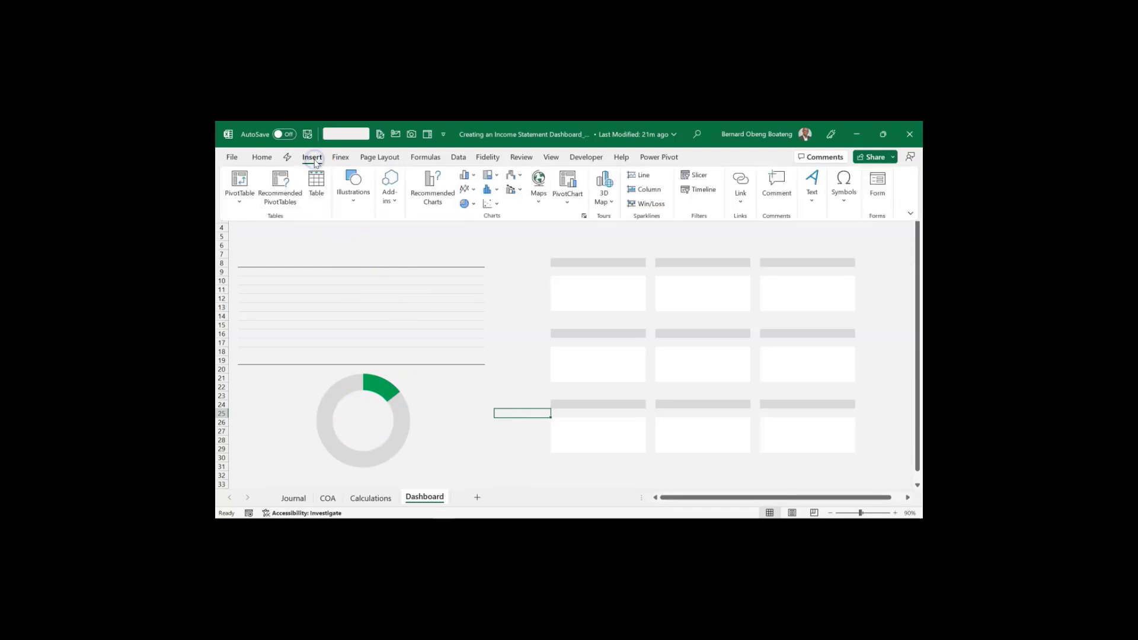
click(814, 201)
click(790, 235)
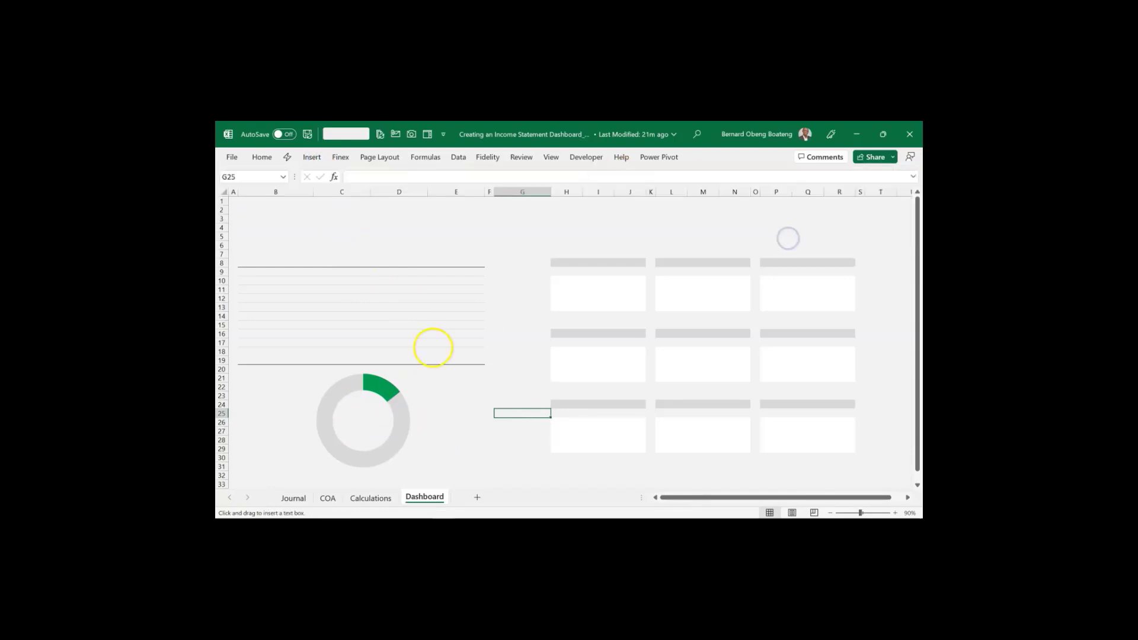
drag(350, 396, 380, 419)
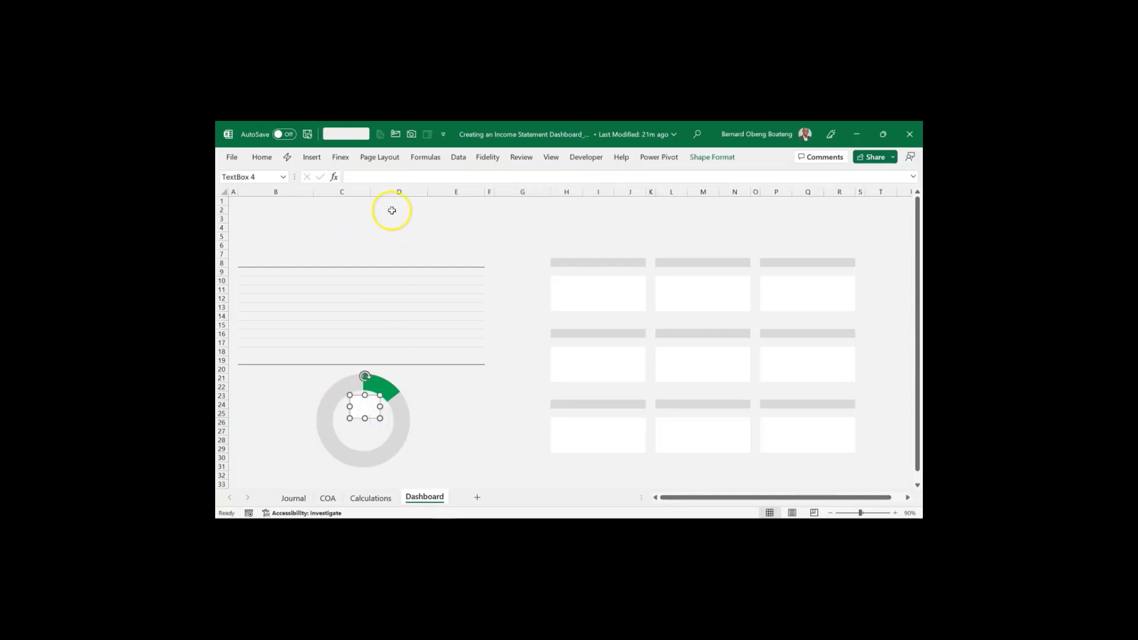
Link the doughnut's text box to the net profit label in Calculations!N24
click(384, 179)
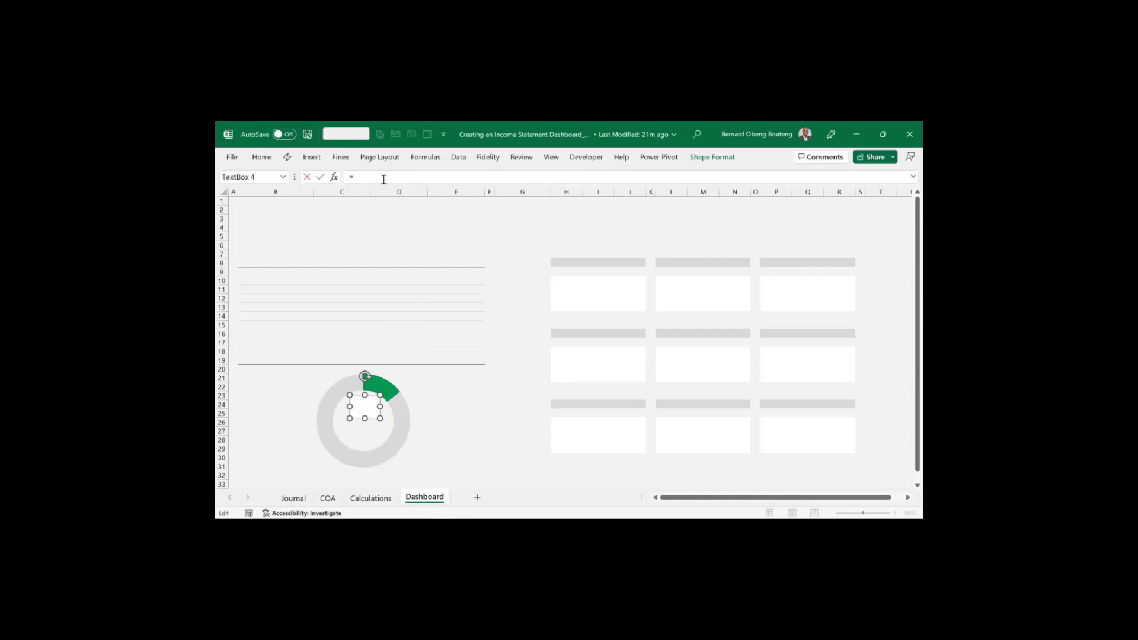
click(370, 498)
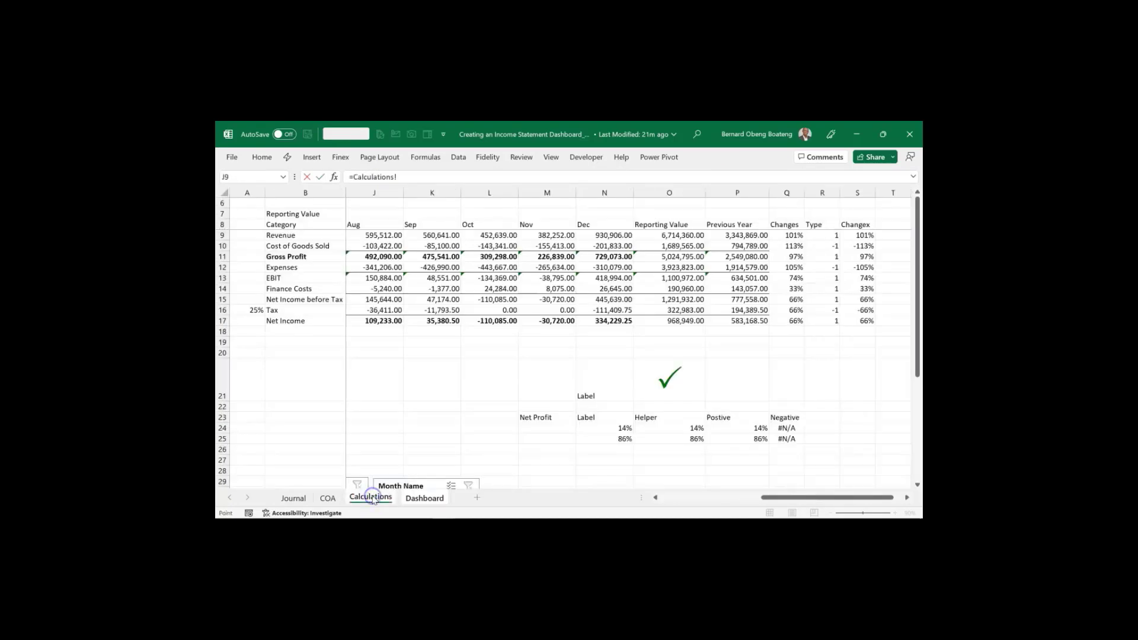
click(596, 427)
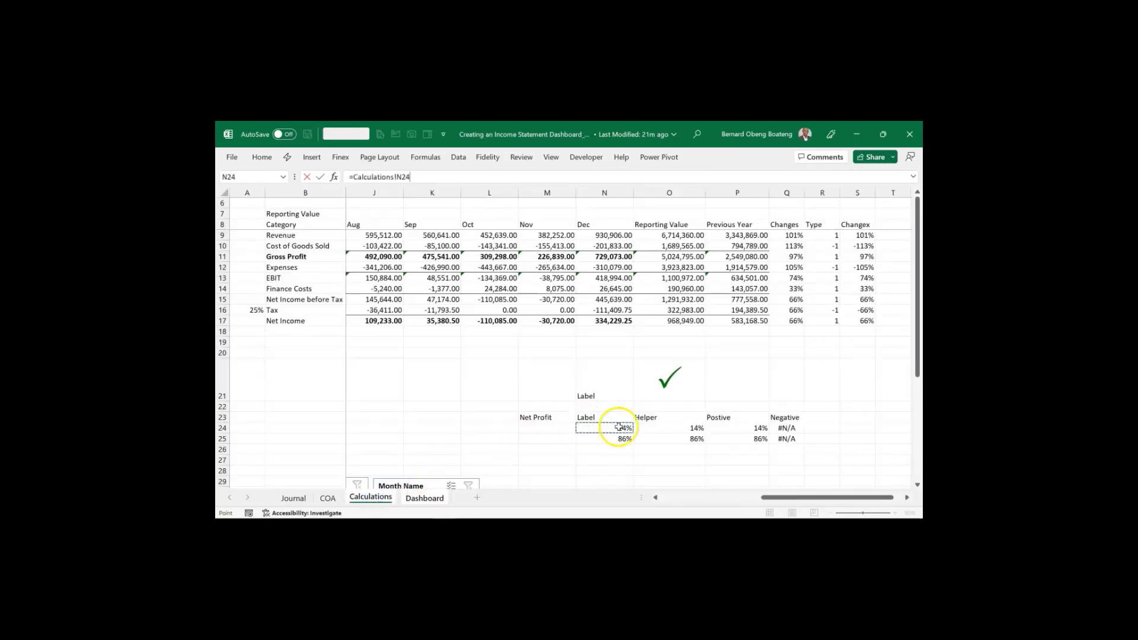
key(Return)
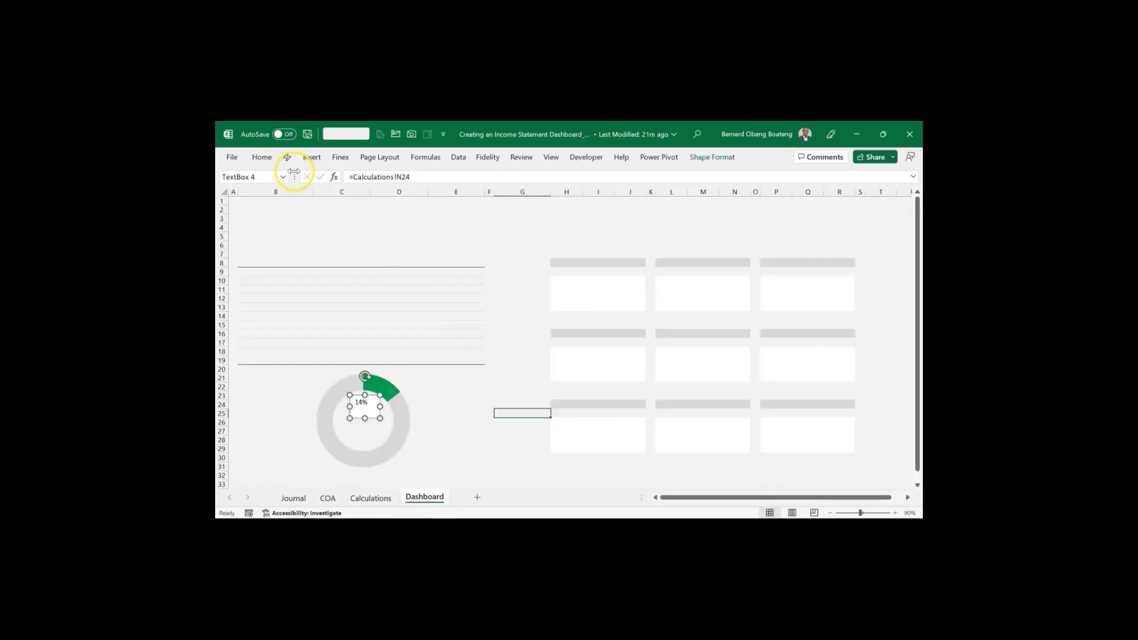
Format the doughnut's text box in 14-point Berlin Sans FB, centred horizontally and vertically, with no fill or outline
click(262, 157)
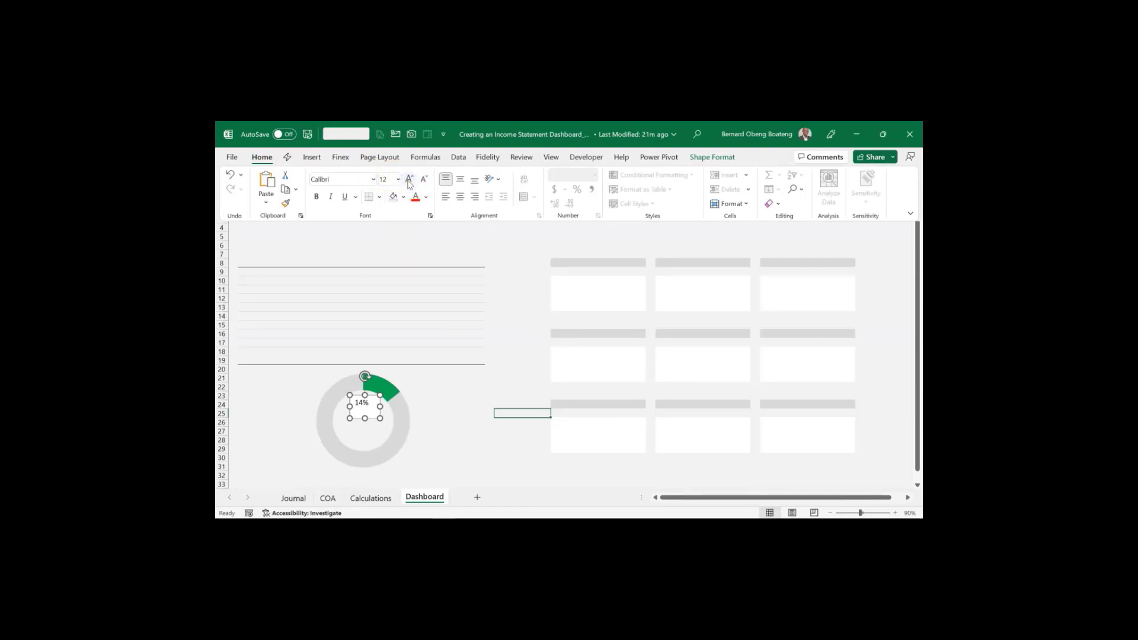
click(460, 184)
click(355, 179)
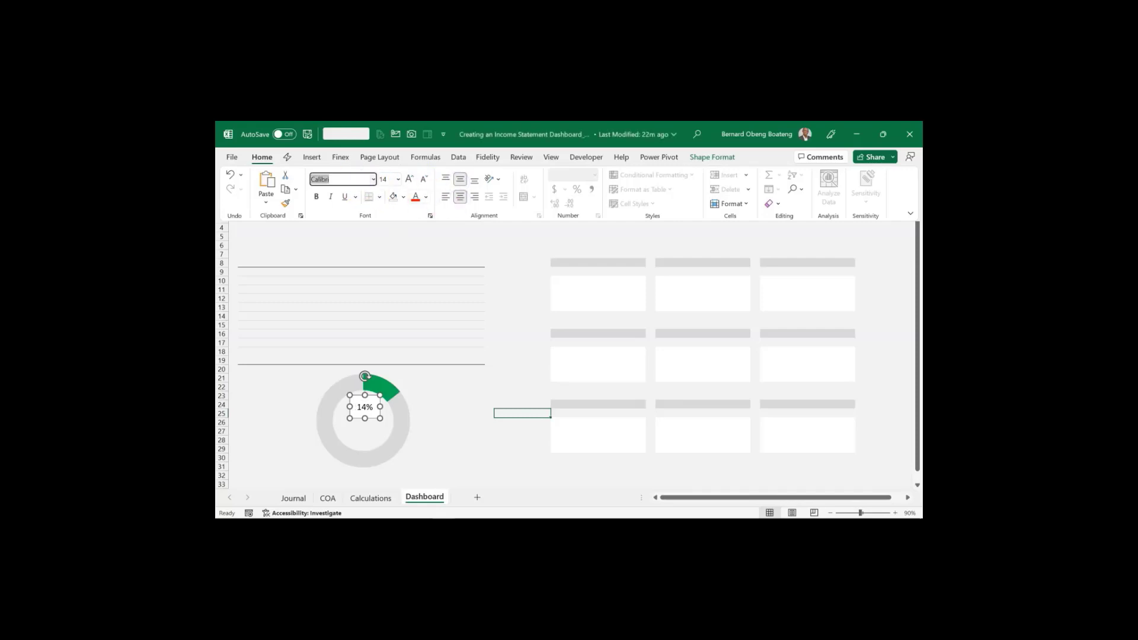
text(Berlin Sans FB)
key(Return)
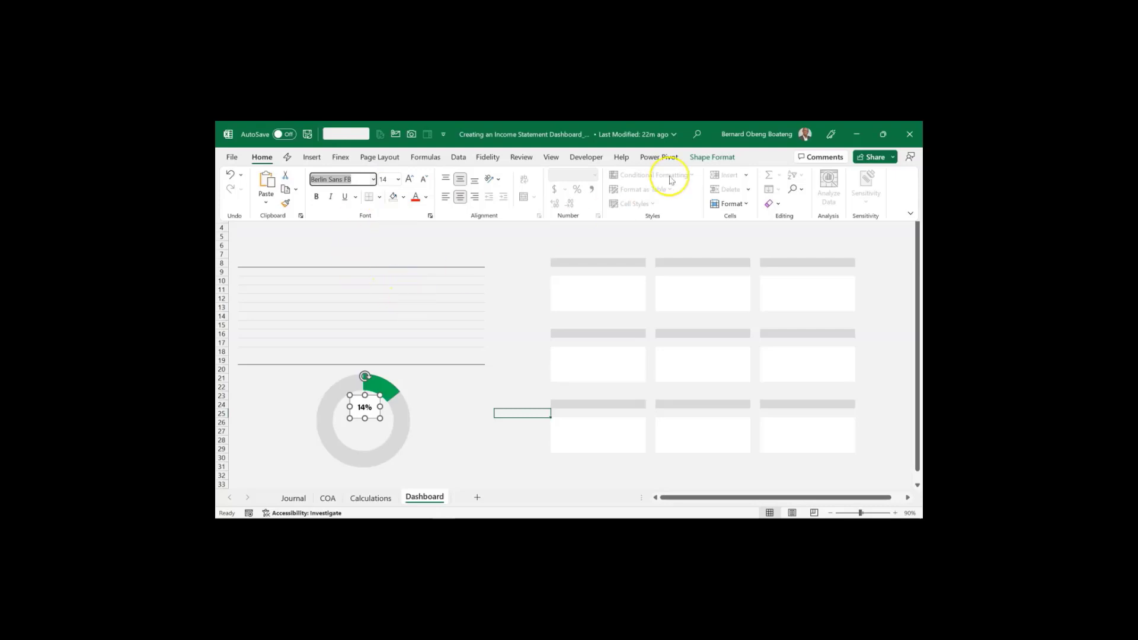
click(711, 157)
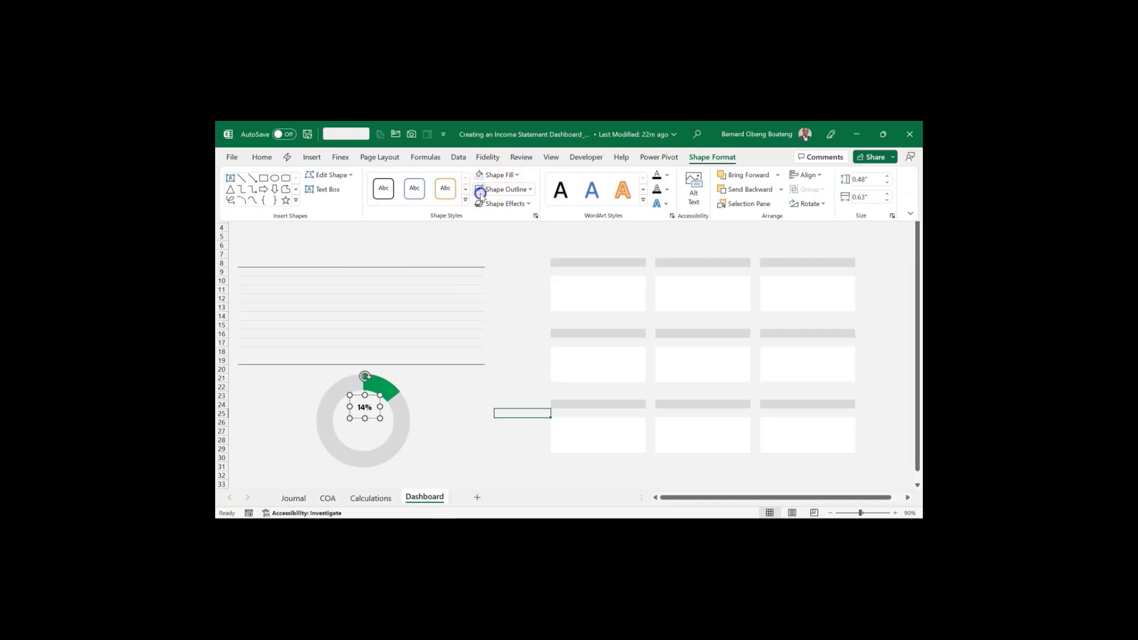
click(528, 248)
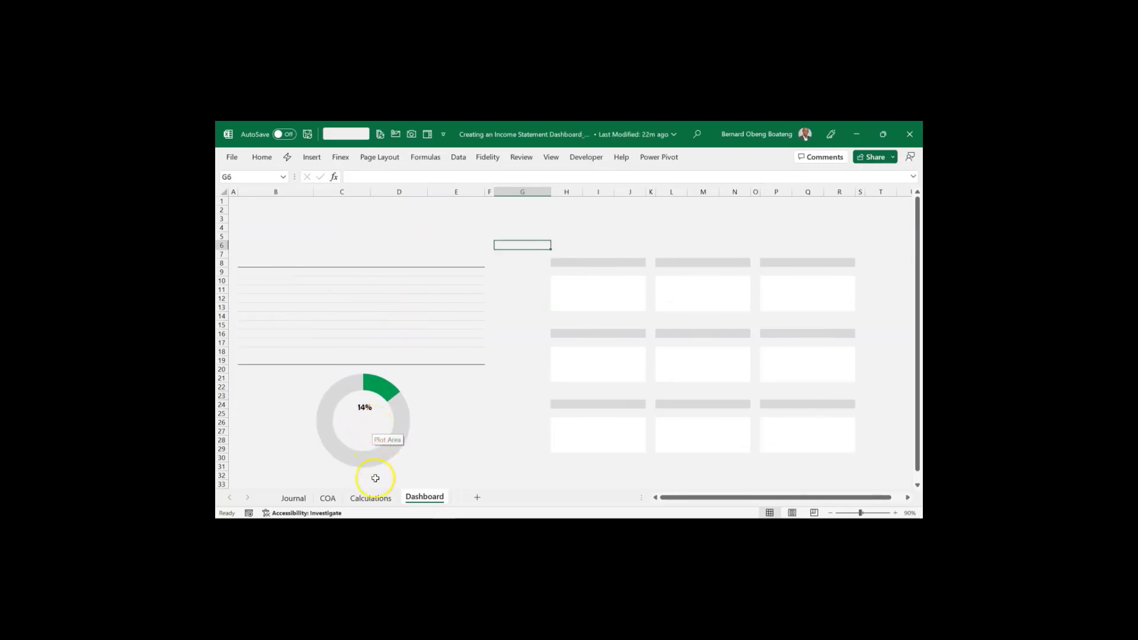
Copy the check mark cell O21 from the Calculations sheet into Dashboard cell E24 as a linked picture
click(370, 497)
click(669, 388)
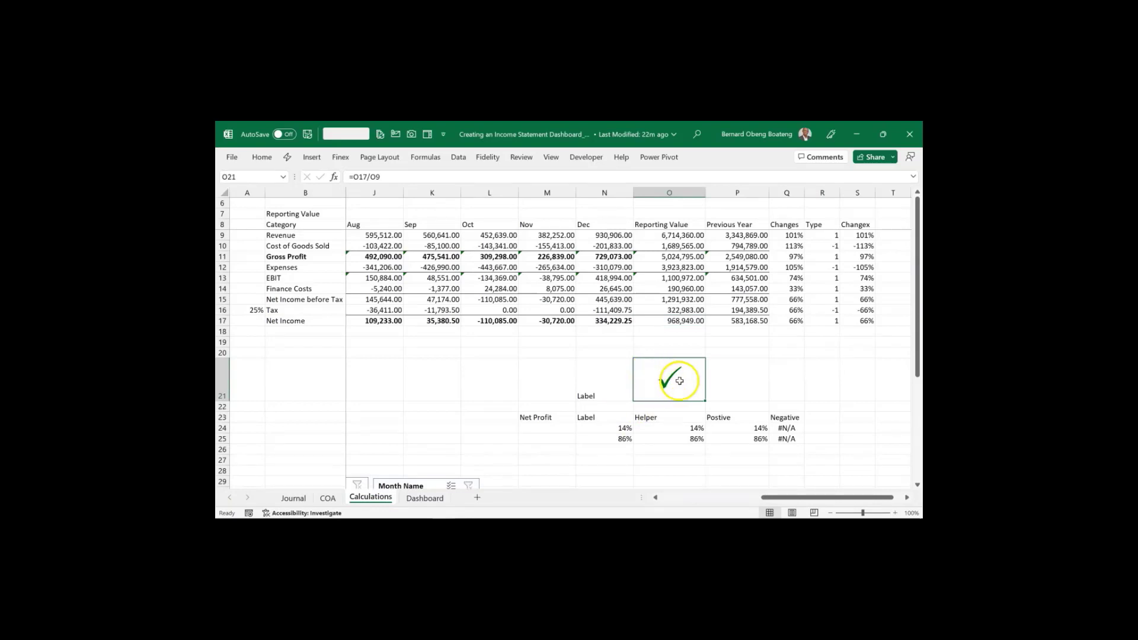
key(ctrl+c)
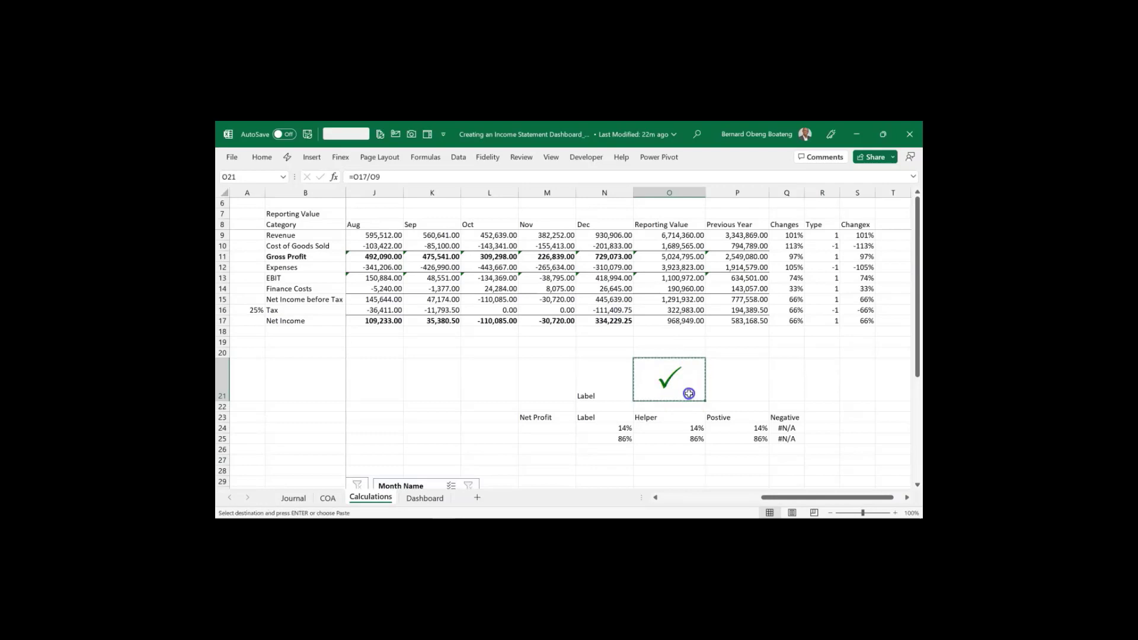
click(423, 498)
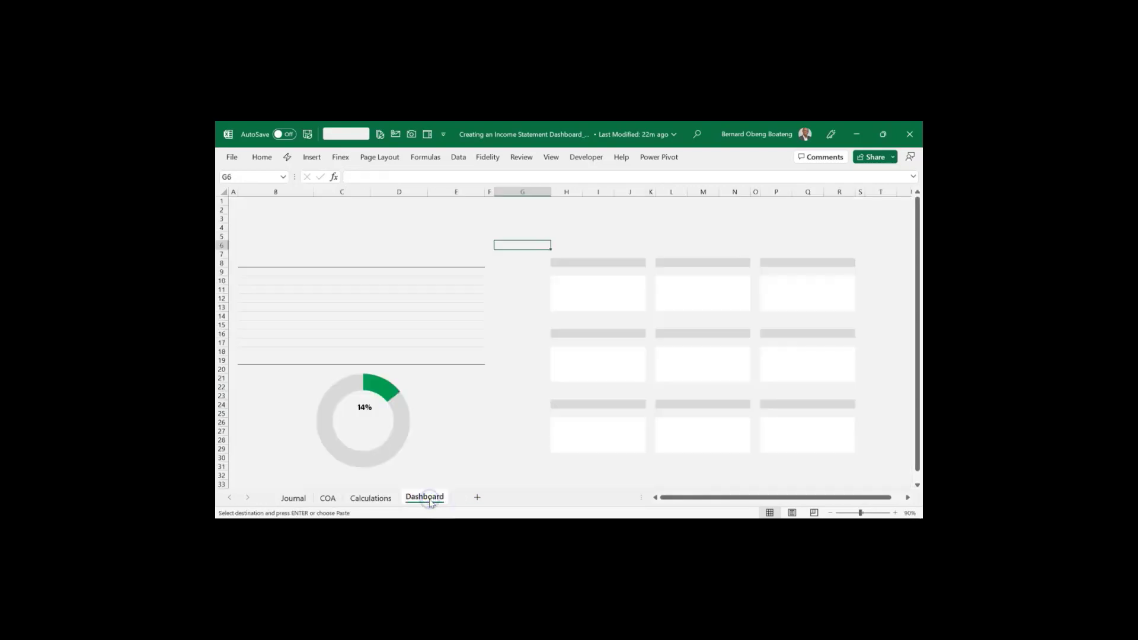
click(452, 403)
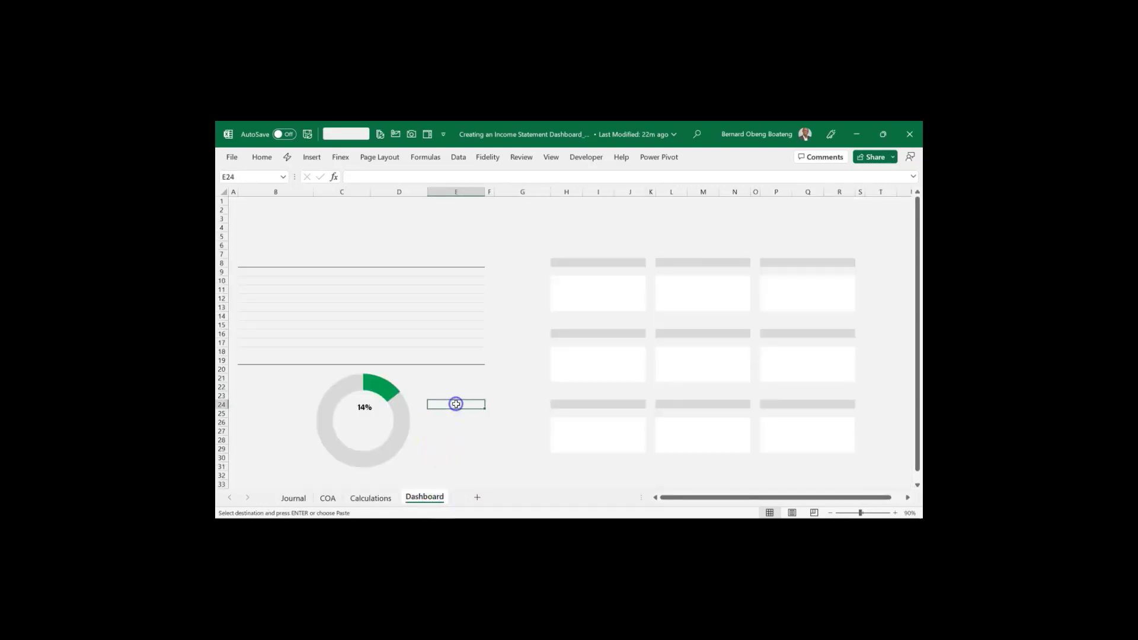
click(263, 157)
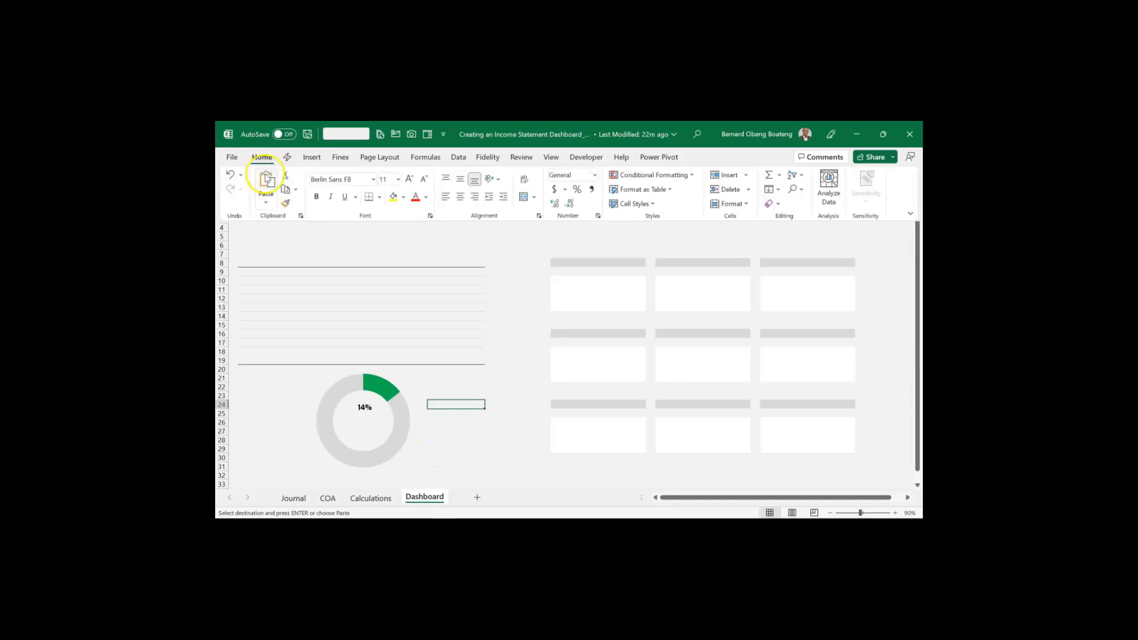
click(266, 203)
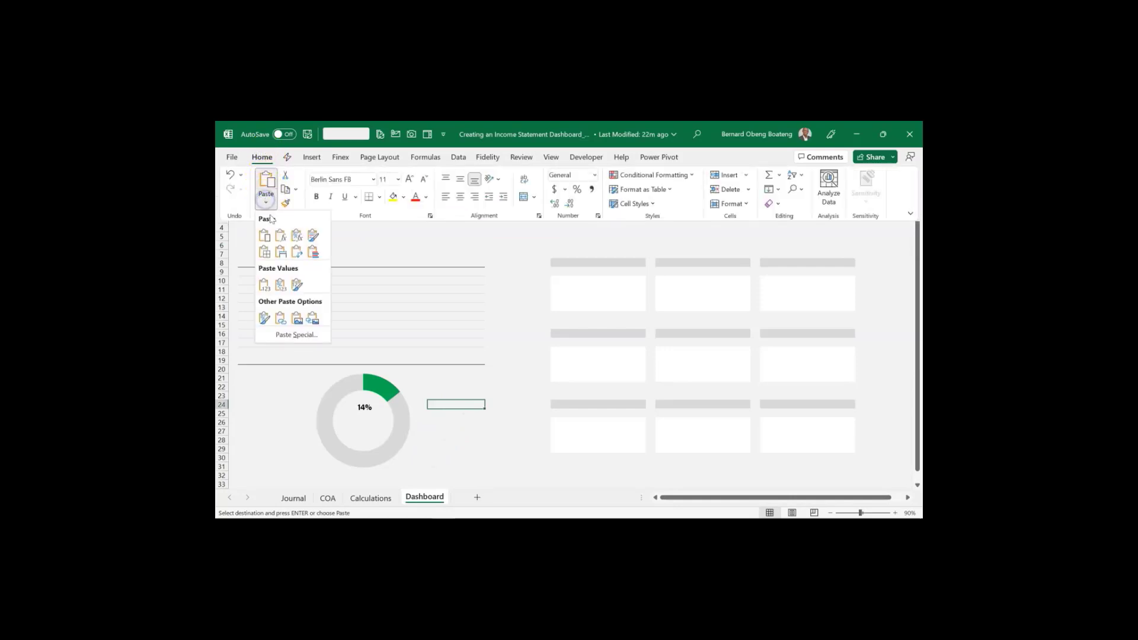
click(313, 320)
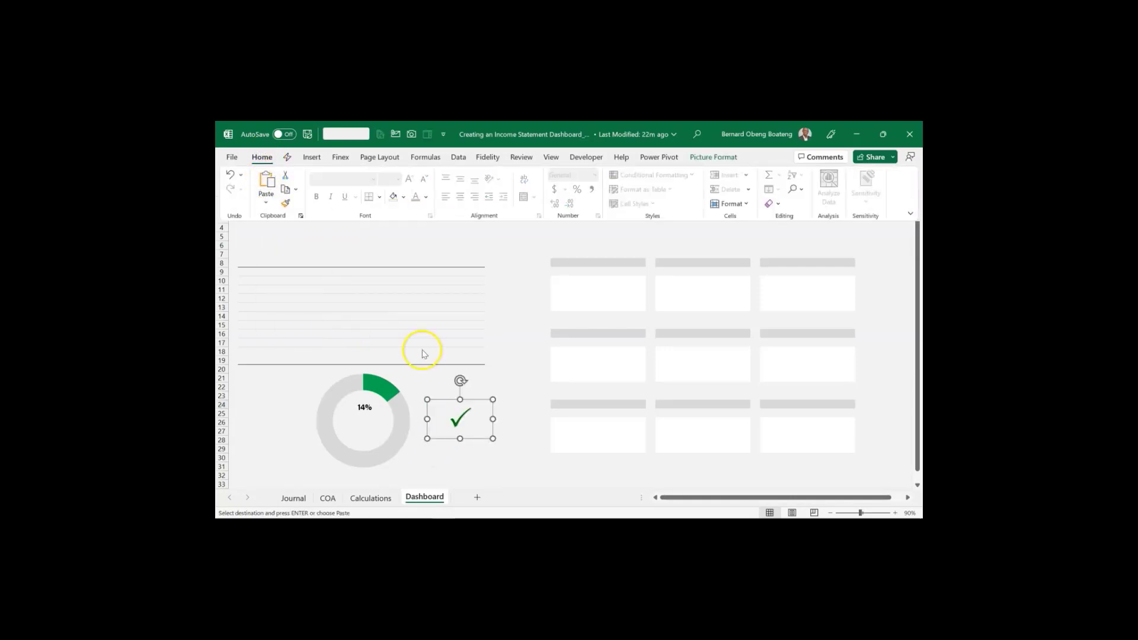
Shrink the linked check mark picture and place it inside the doughnut, below the percentage label
click(493, 400)
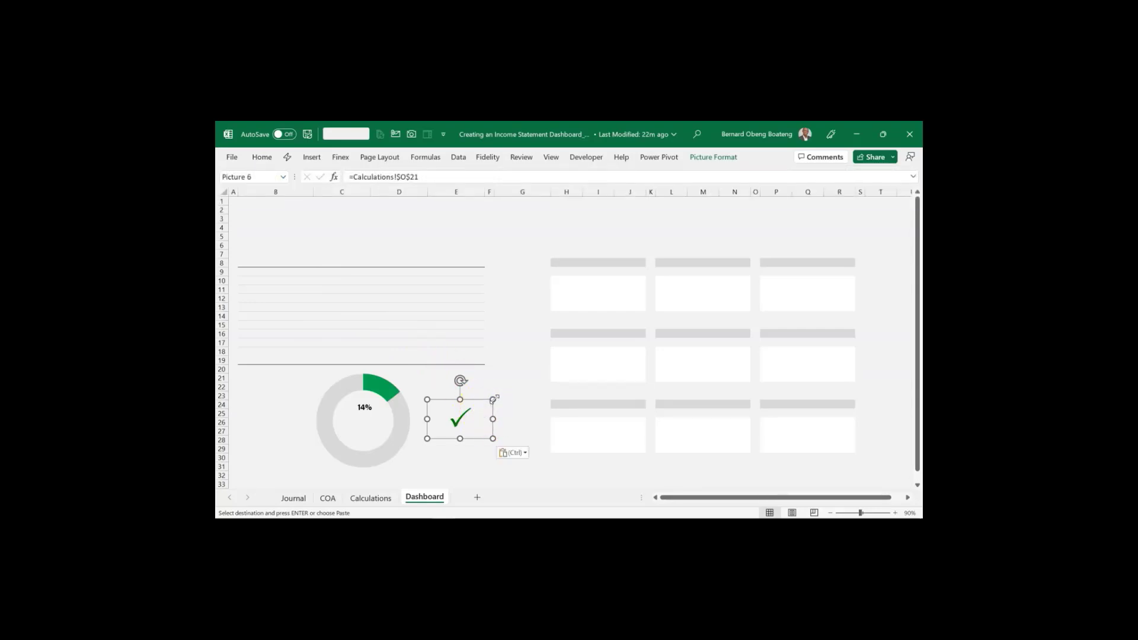
drag(467, 413, 379, 420)
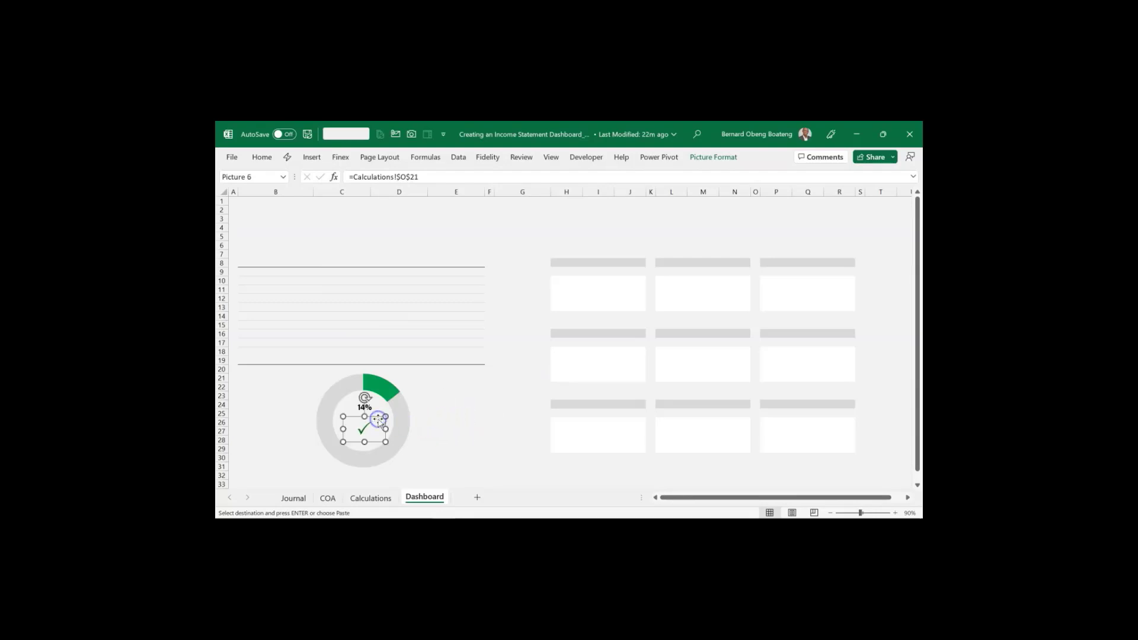
click(511, 430)
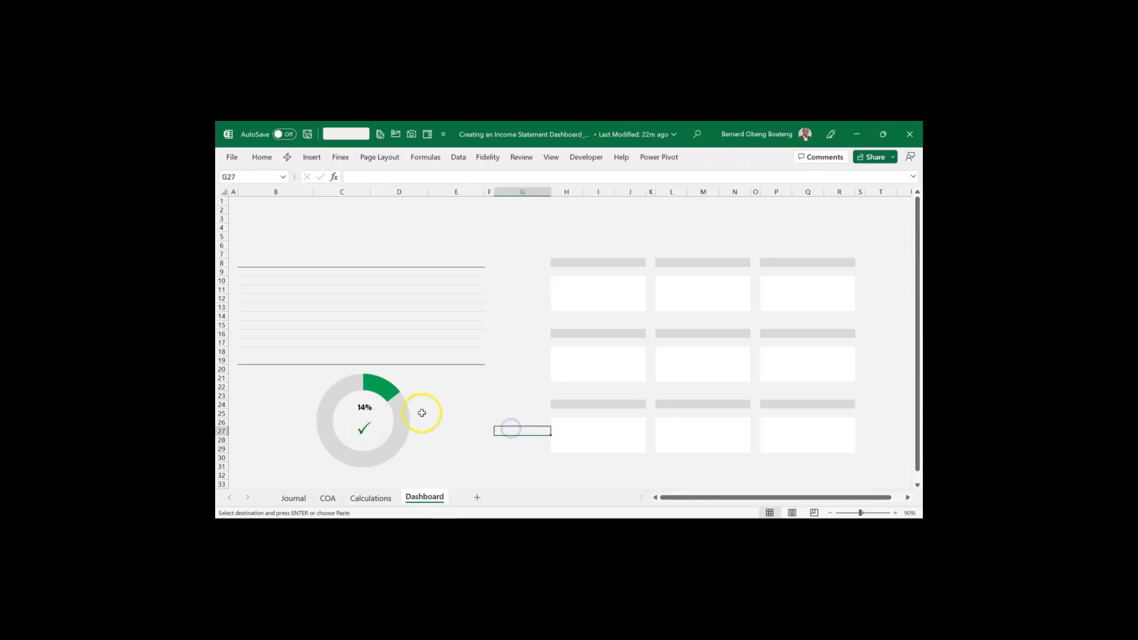
Clear the copy selection and hide the gridlines on the Calculations sheet
click(373, 497)
key(Escape)
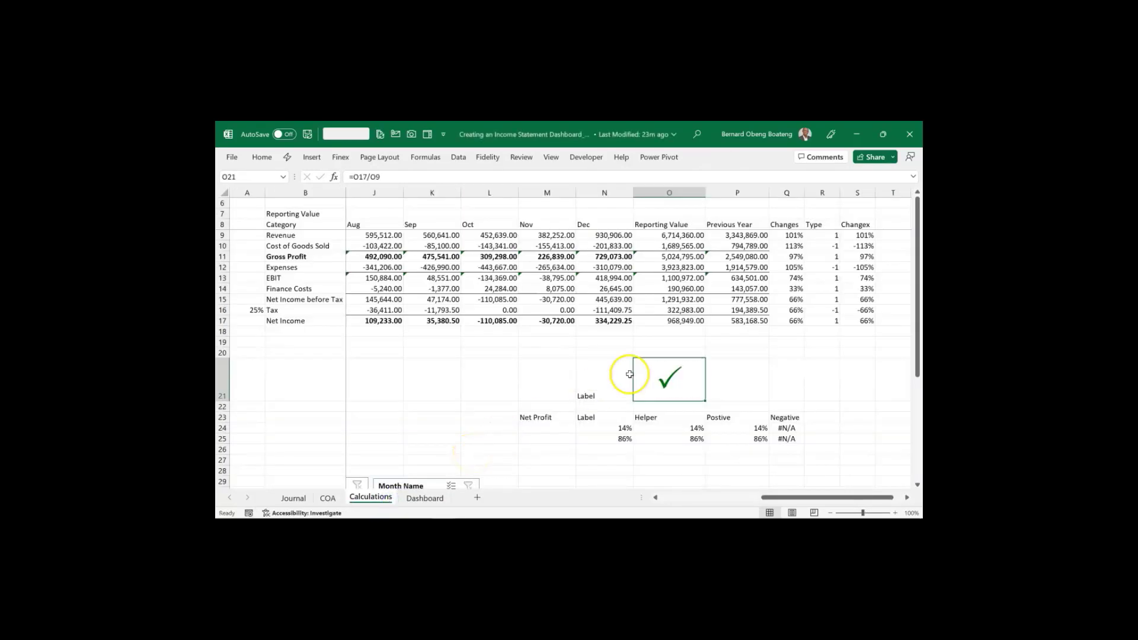
click(656, 349)
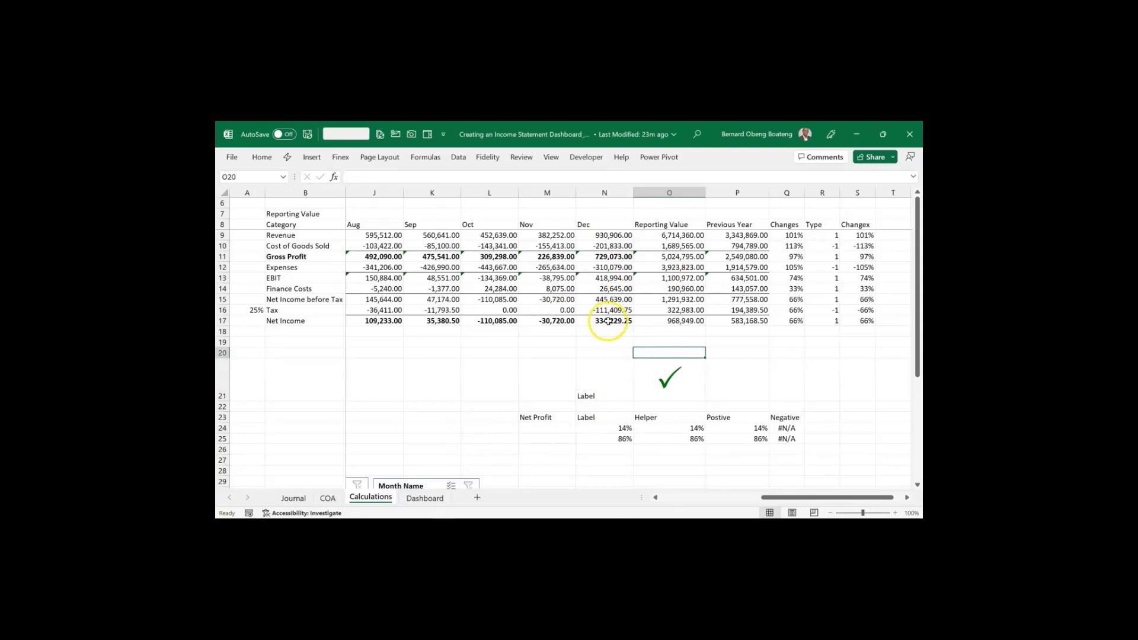
click(550, 157)
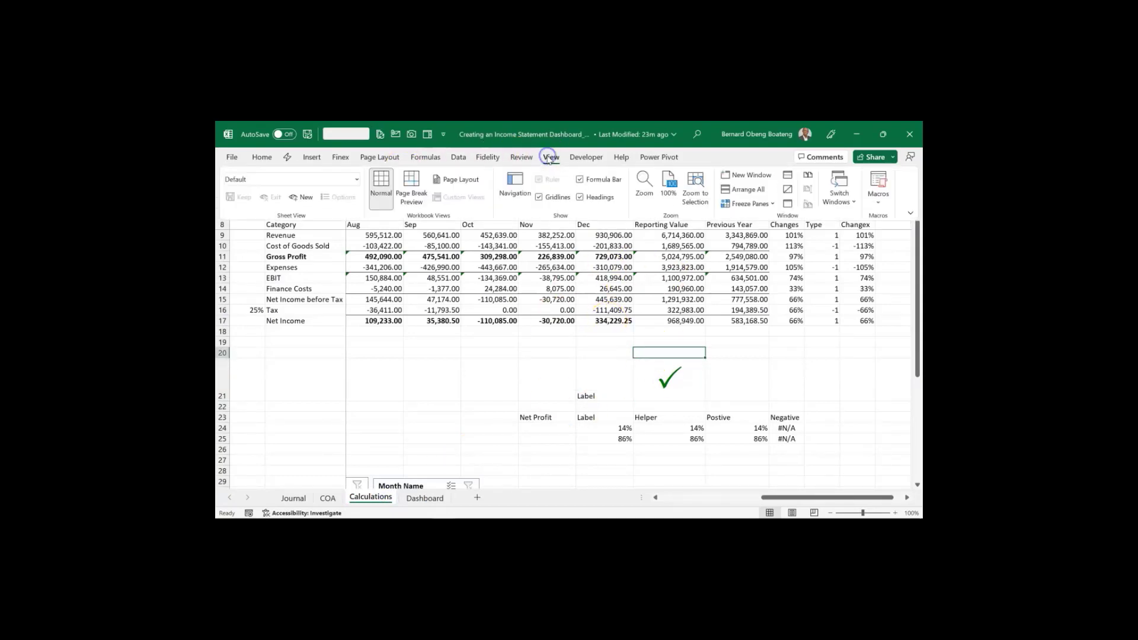
click(539, 199)
click(446, 417)
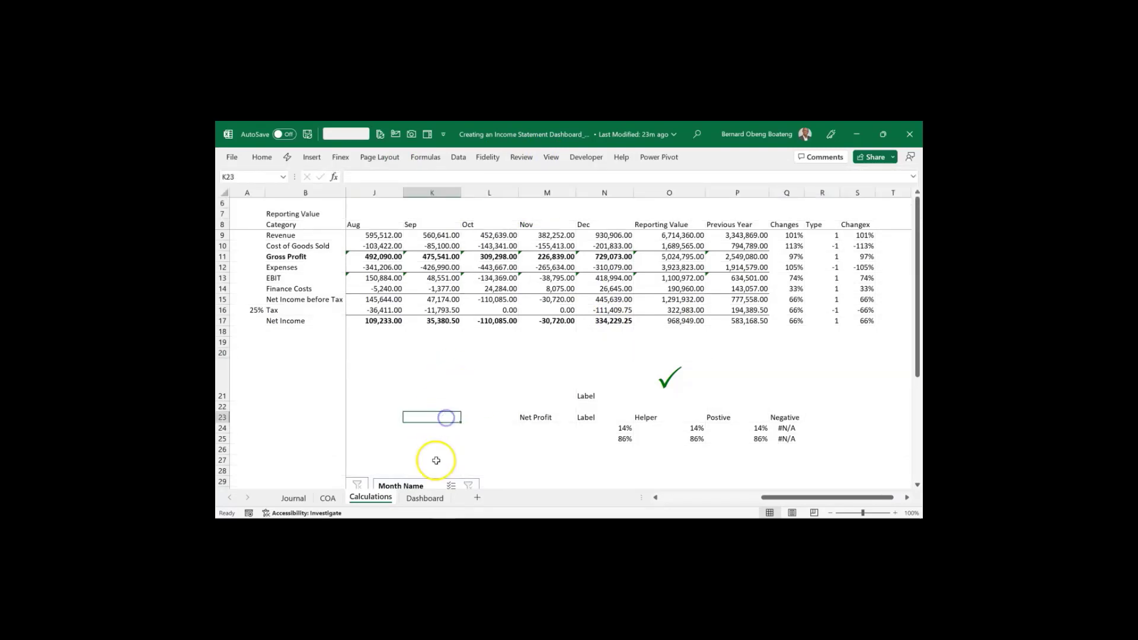
Enter the heading Net Profit Margin in cell B19 of the Dashboard sheet, above the doughnut chart
click(424, 498)
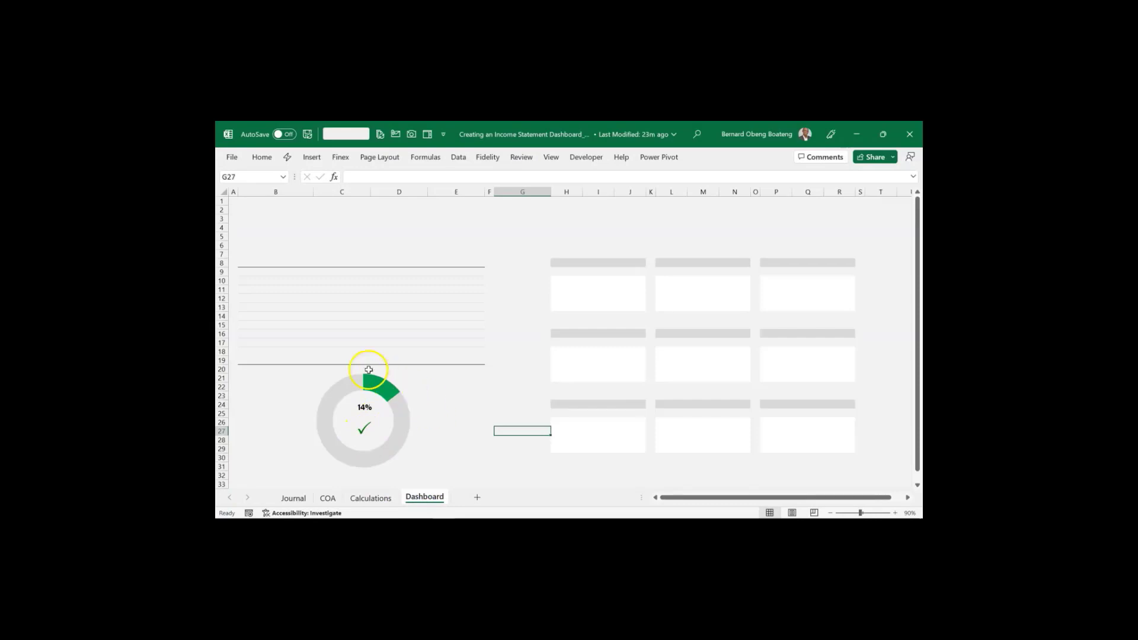
click(257, 357)
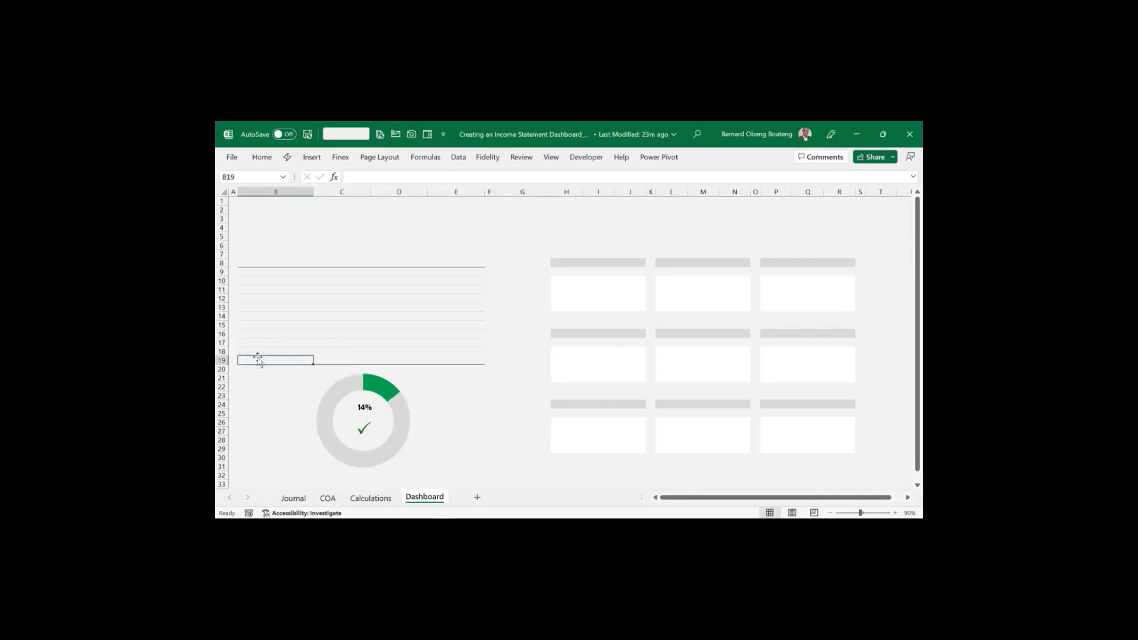
text(Net PRo)
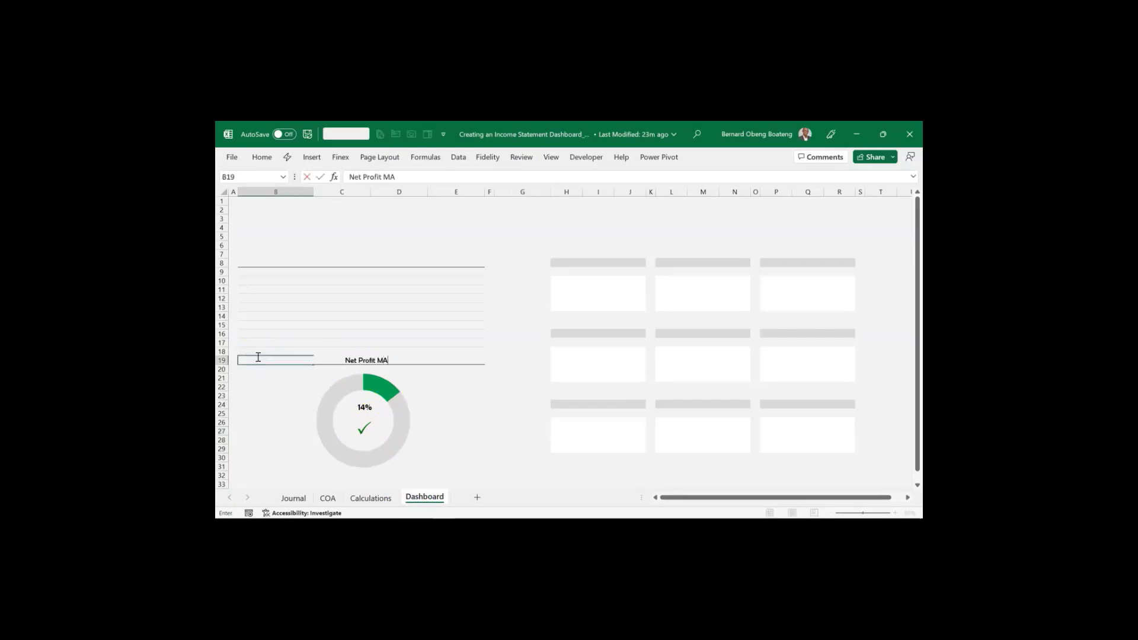
key(Return)
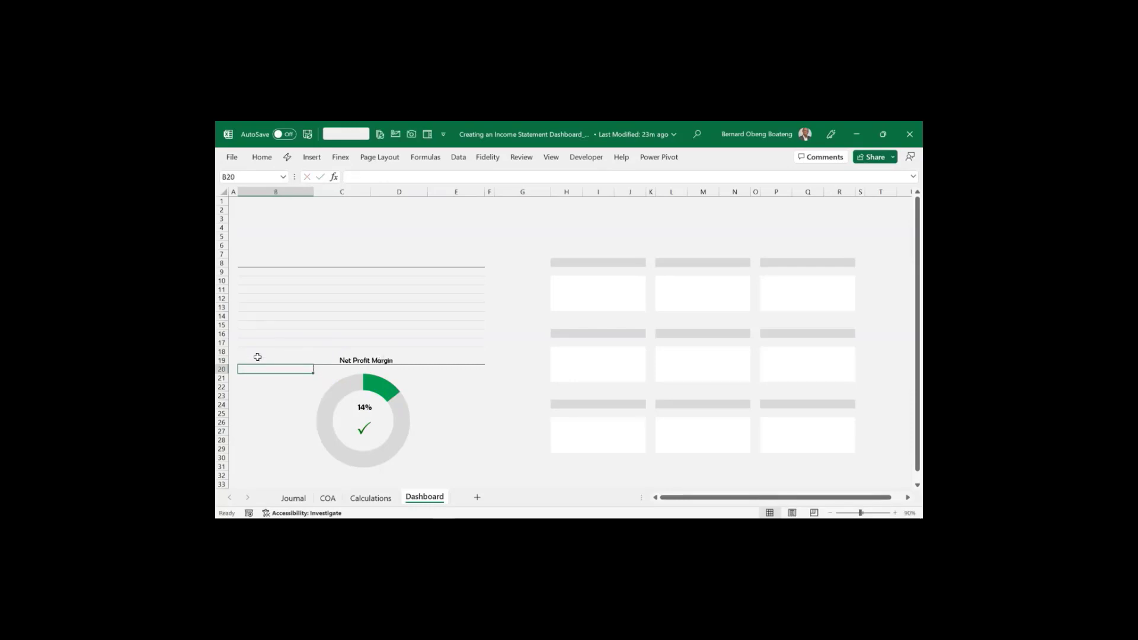
key(Down)
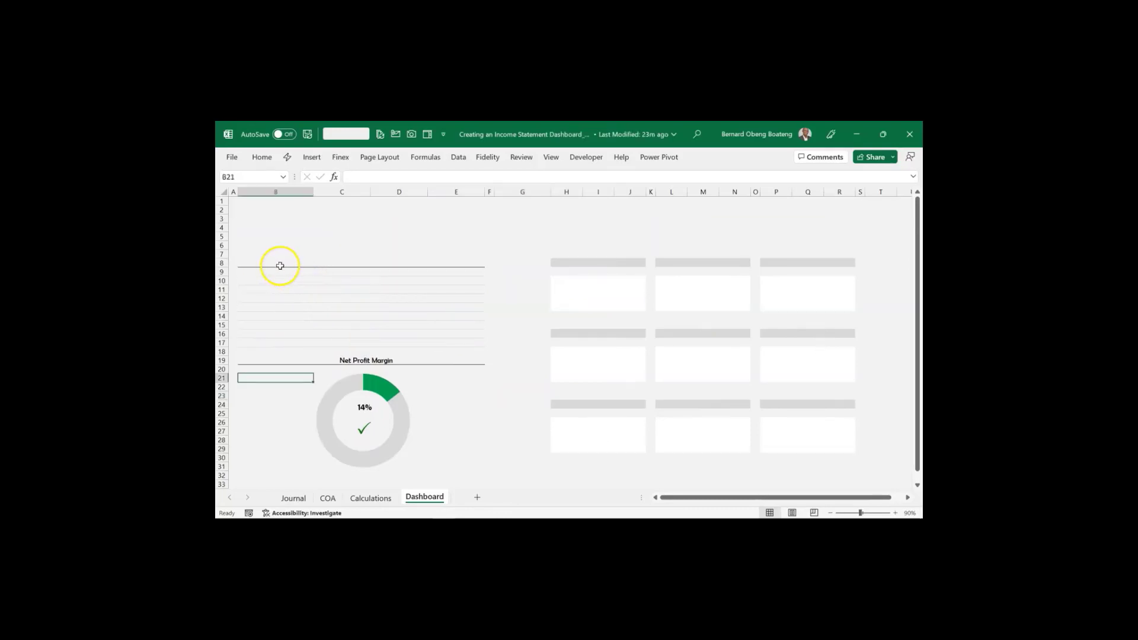
Enter the table headers Category, Current, Previous and Changes in cells B8 to E8 of the Dashboard
click(279, 263)
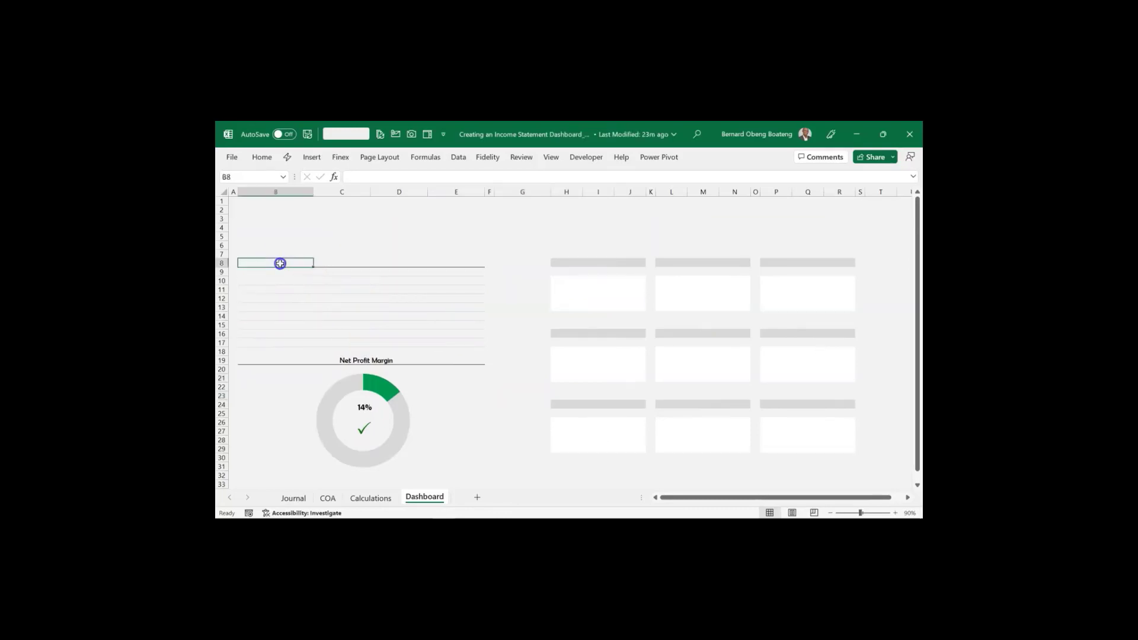
text(Category)
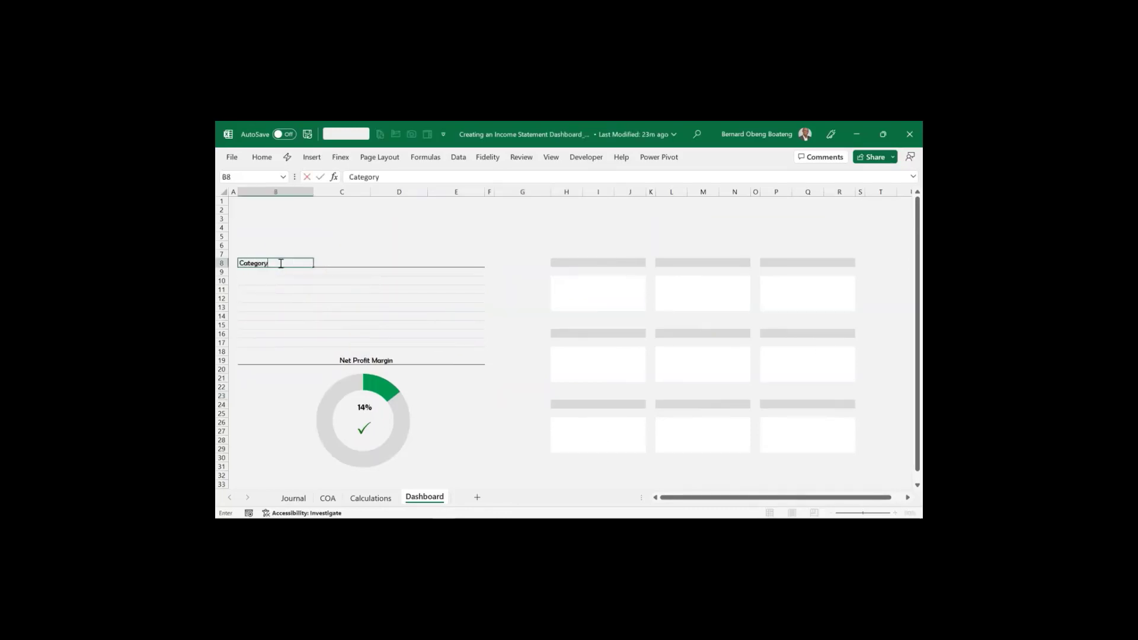
key(Tab)
text(C)
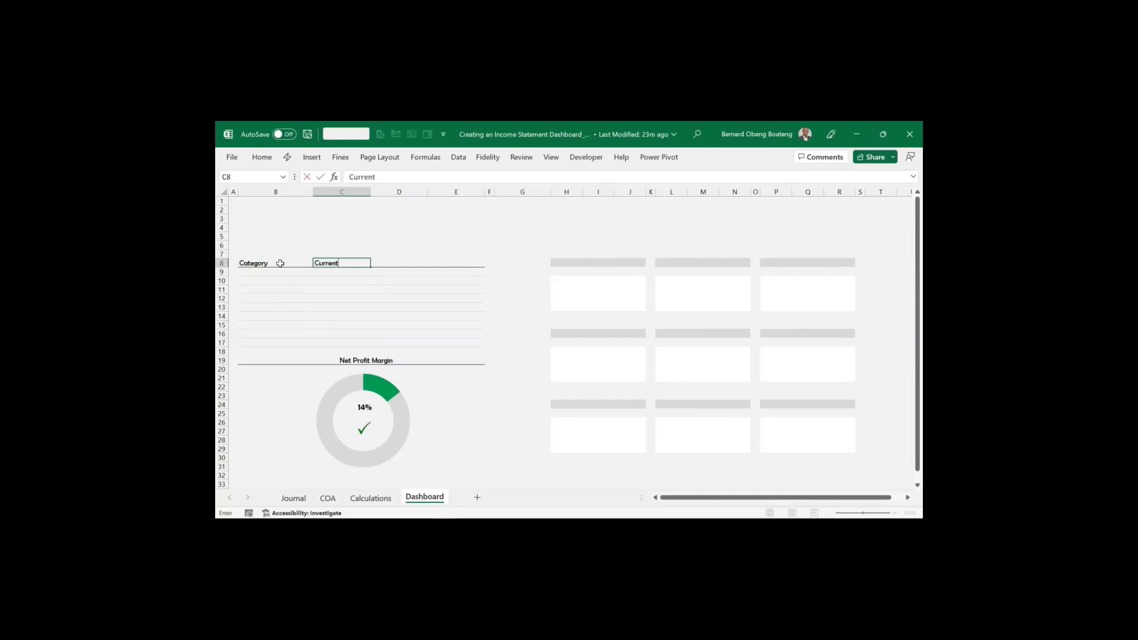
key(Tab)
text(Previous)
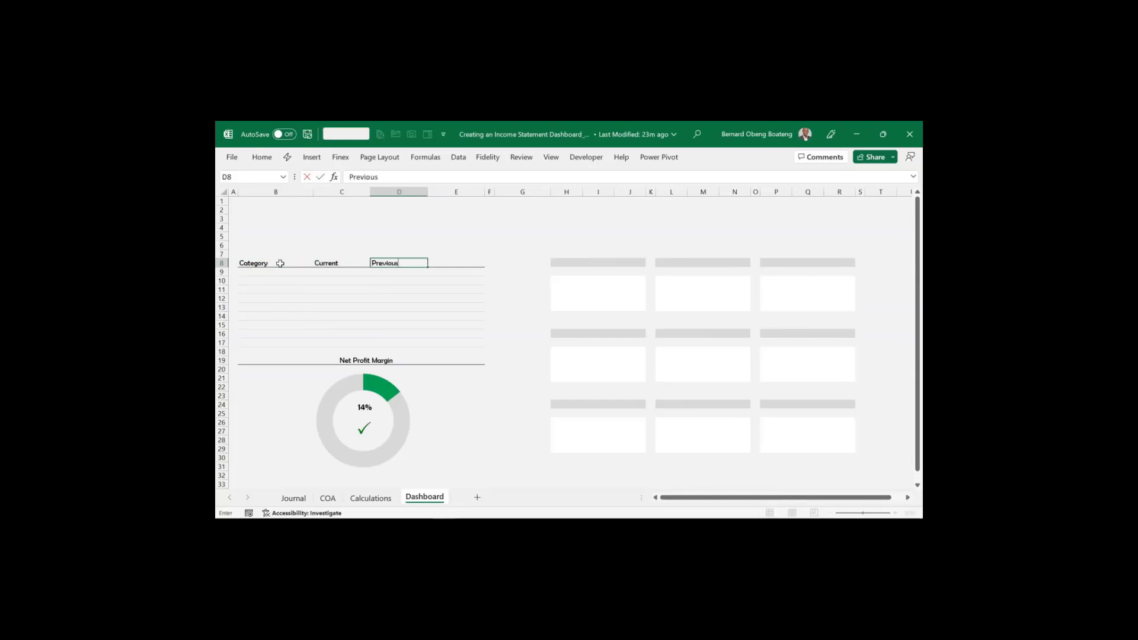
key(Tab)
text(Changes)
key(Return)
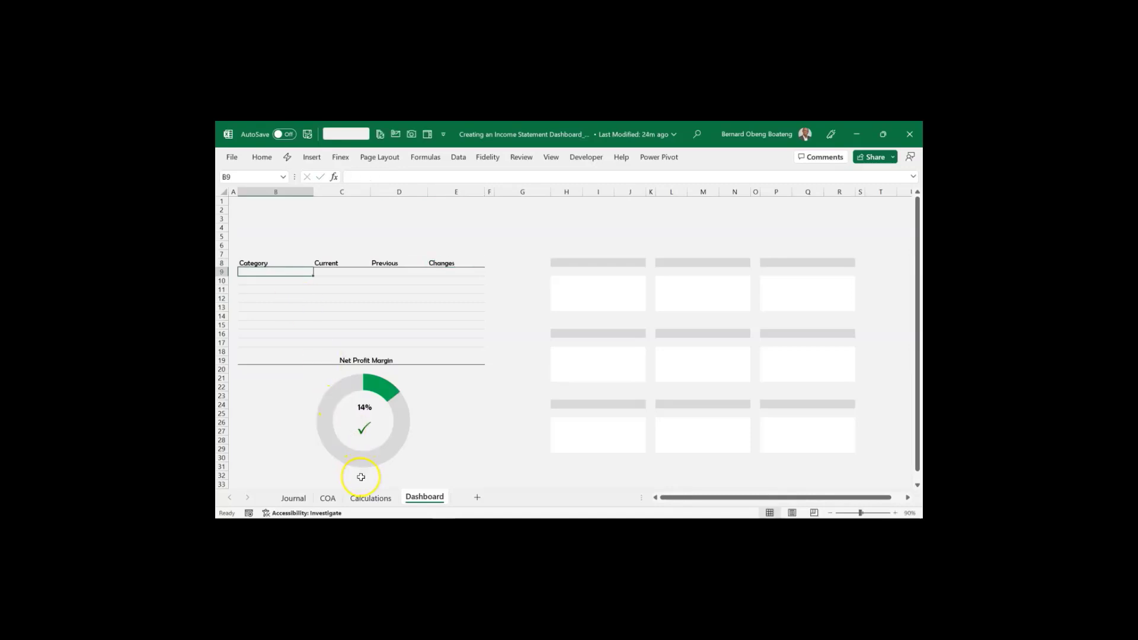
Link Dashboard cell B9 to the Revenue category name in cell B9 of the Calculations sheet
click(365, 497)
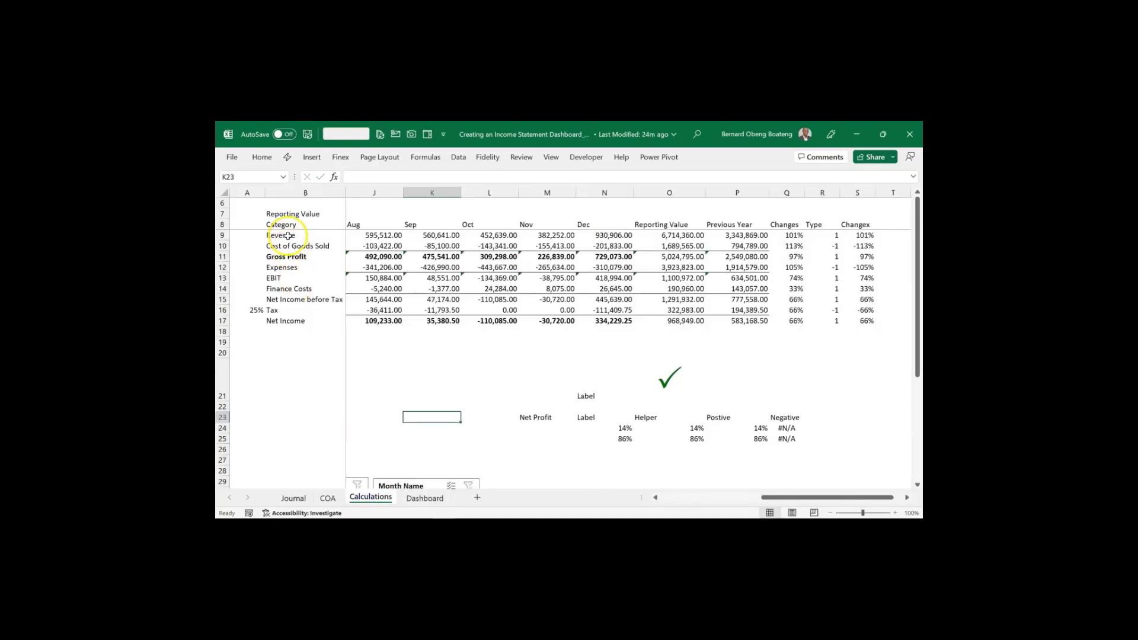
click(421, 499)
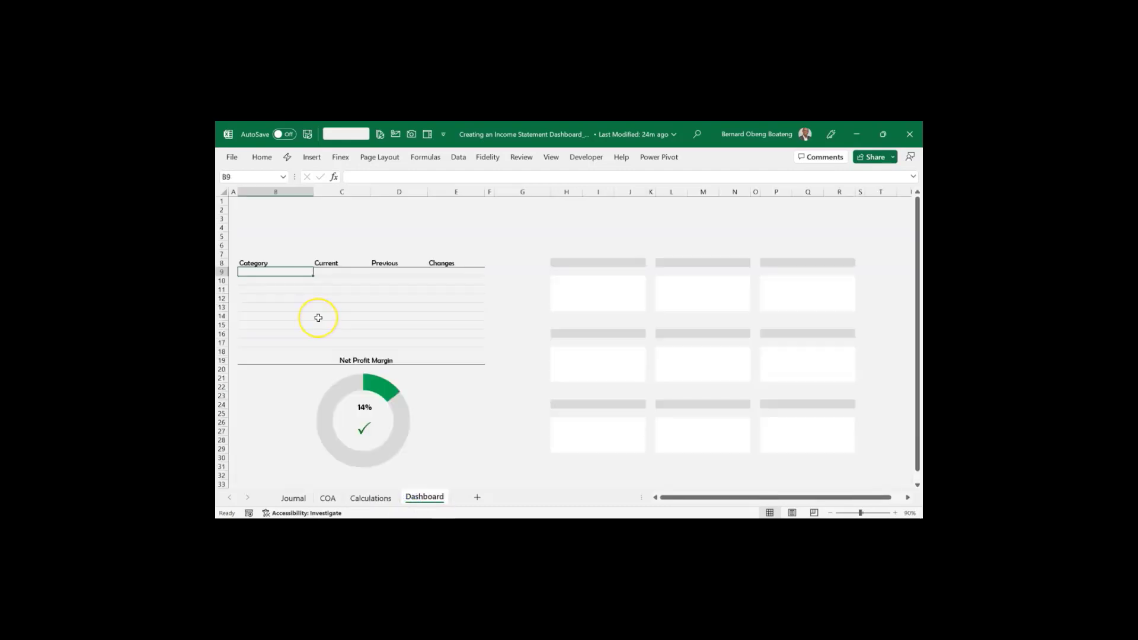
text(=)
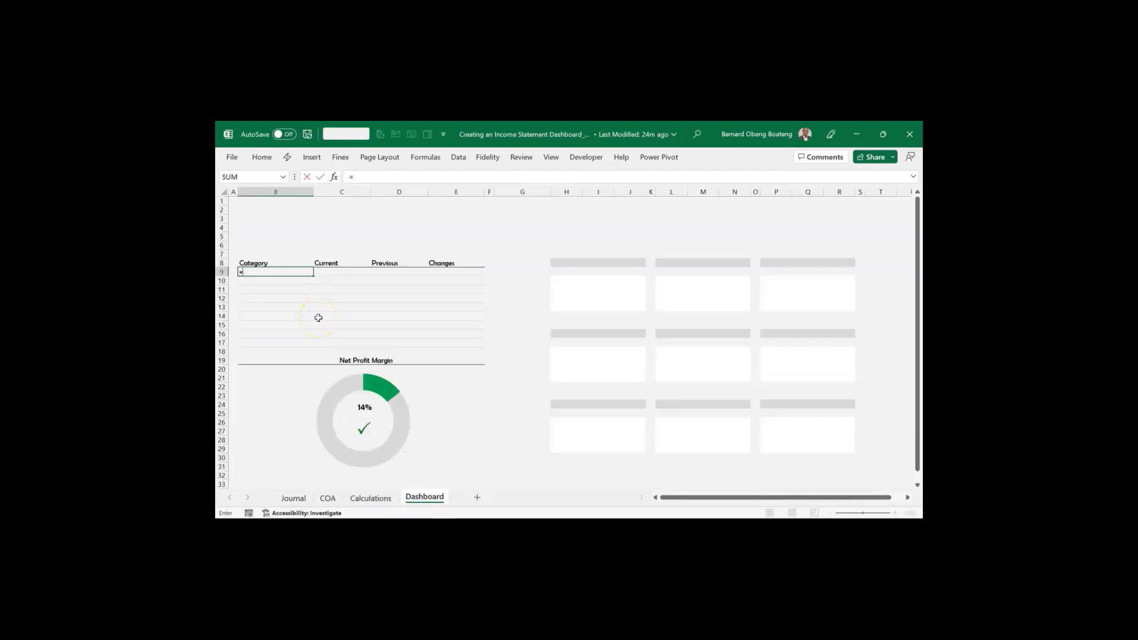
click(370, 498)
click(302, 239)
key(Return)
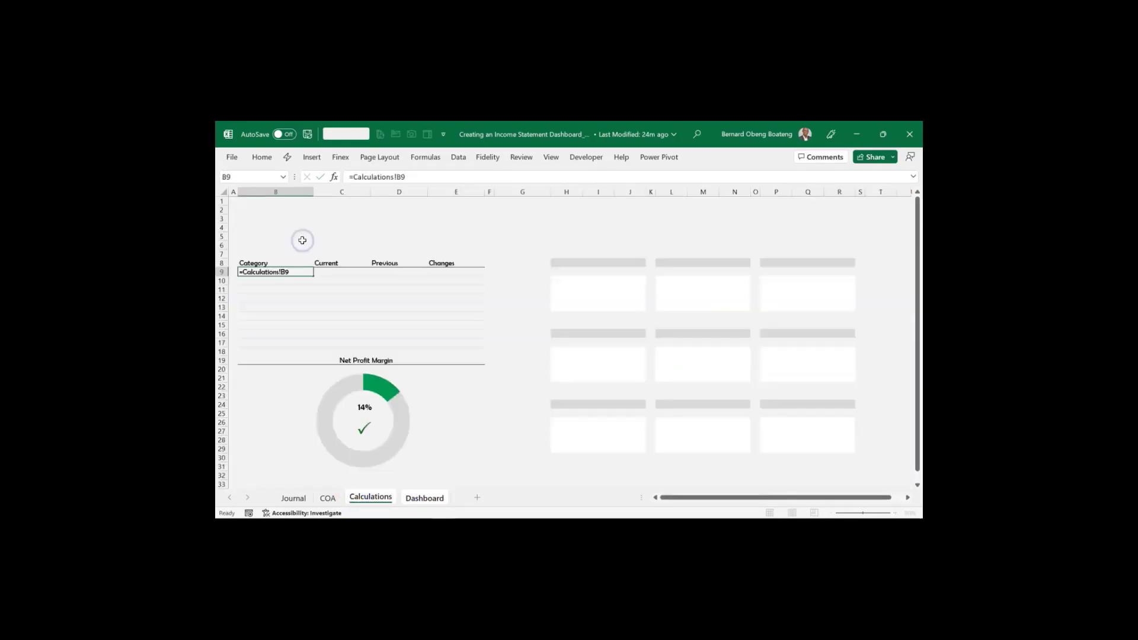
key(Down)
key(Down)
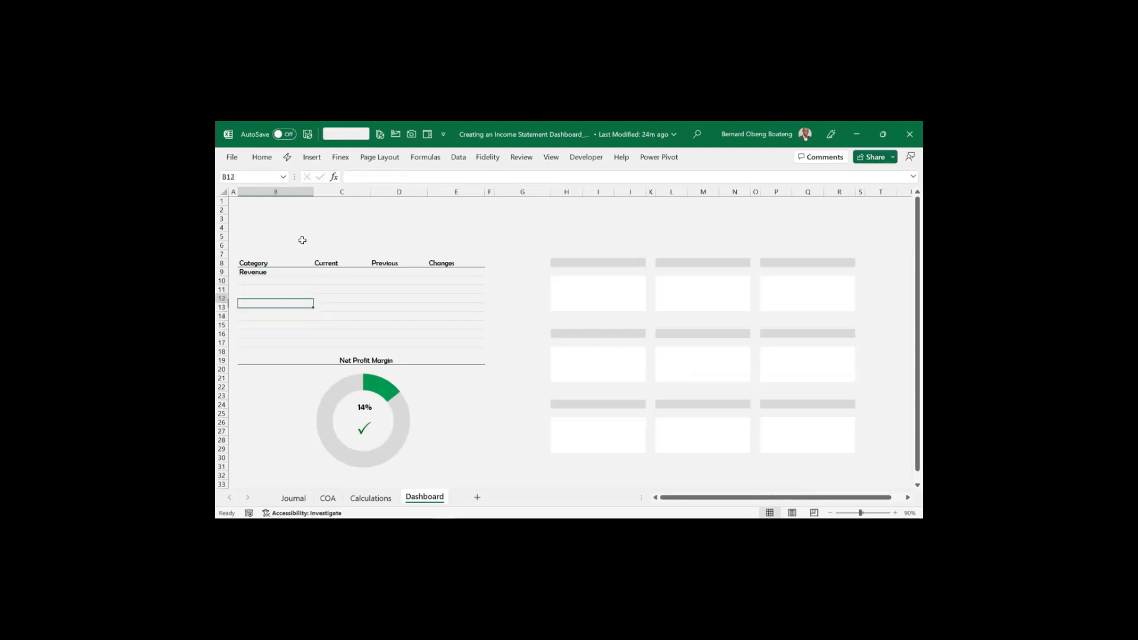
Copy the category link in B9 into B10:B17, pasting formulas only
key(Up)
key(Up)
key(Up)
key(ctrl+c)
key(Down)
key(shift+Down)
key(shift+Down)
key(shift+Down)
key(shift+Down)
key(shift+Down)
key(shift+Down)
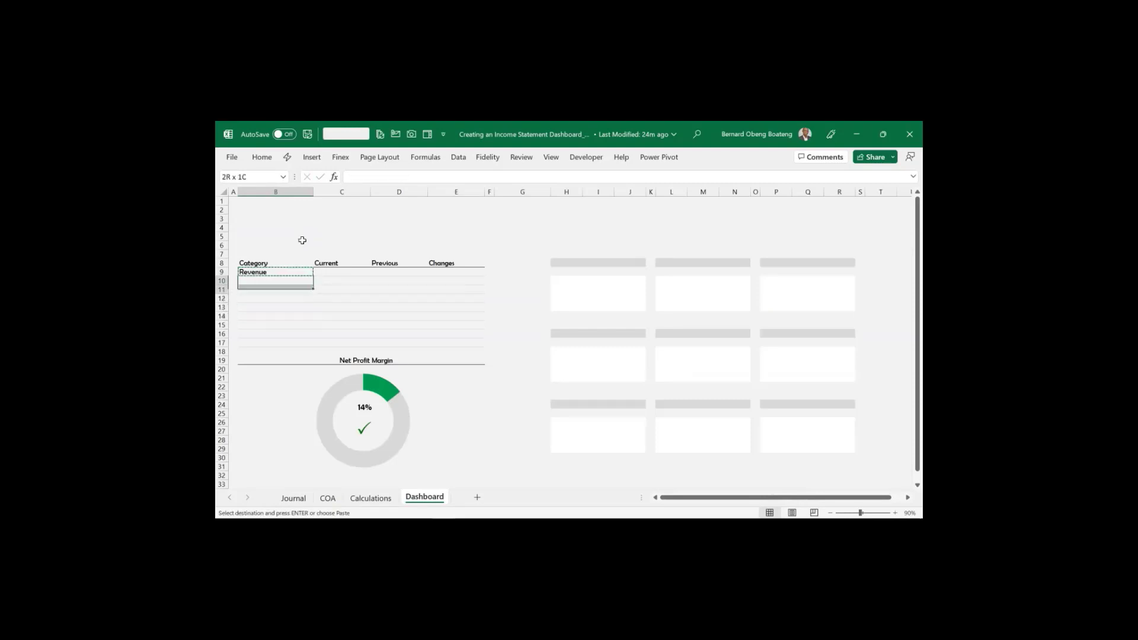
key(shift+Down)
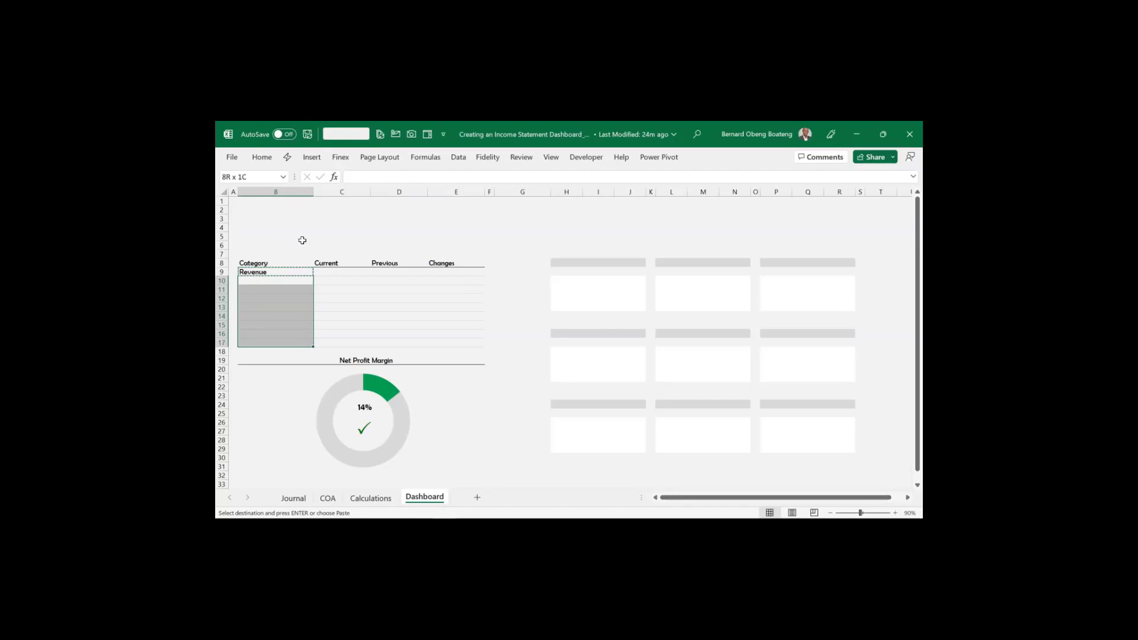
key(ctrl+alt+v)
key(f)
key(Return)
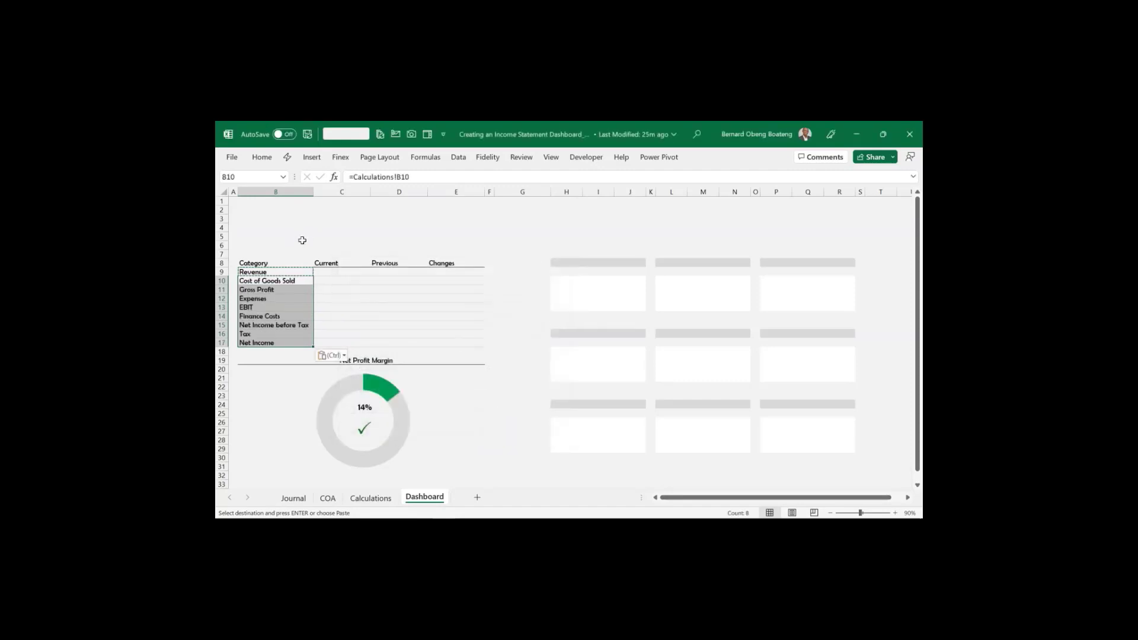
Link Dashboard cell C9 to the revenue reporting value in Calculations cell O9 and fill the formula right into D9
key(Up)
key(Right)
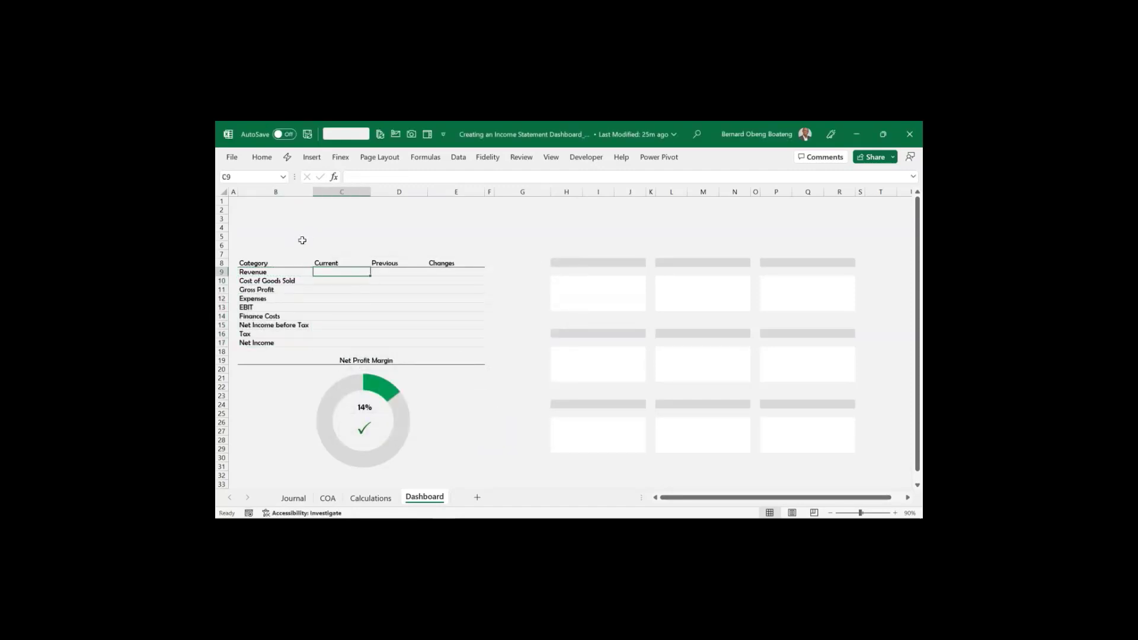
text(=)
click(368, 498)
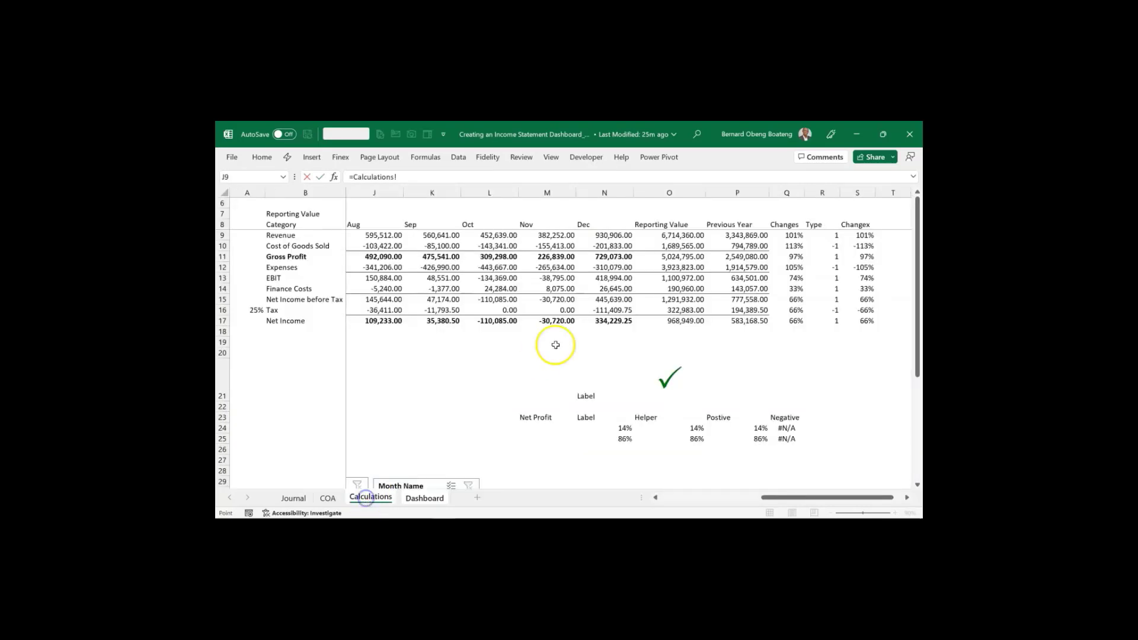
click(669, 236)
key(Return)
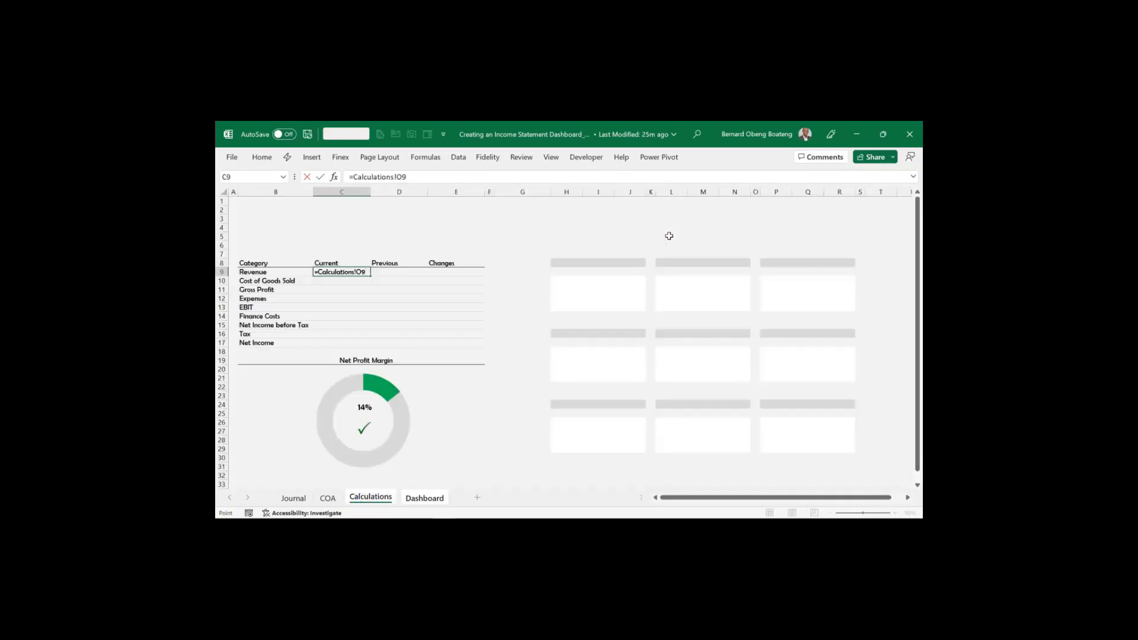
key(Up)
key(shift+Right)
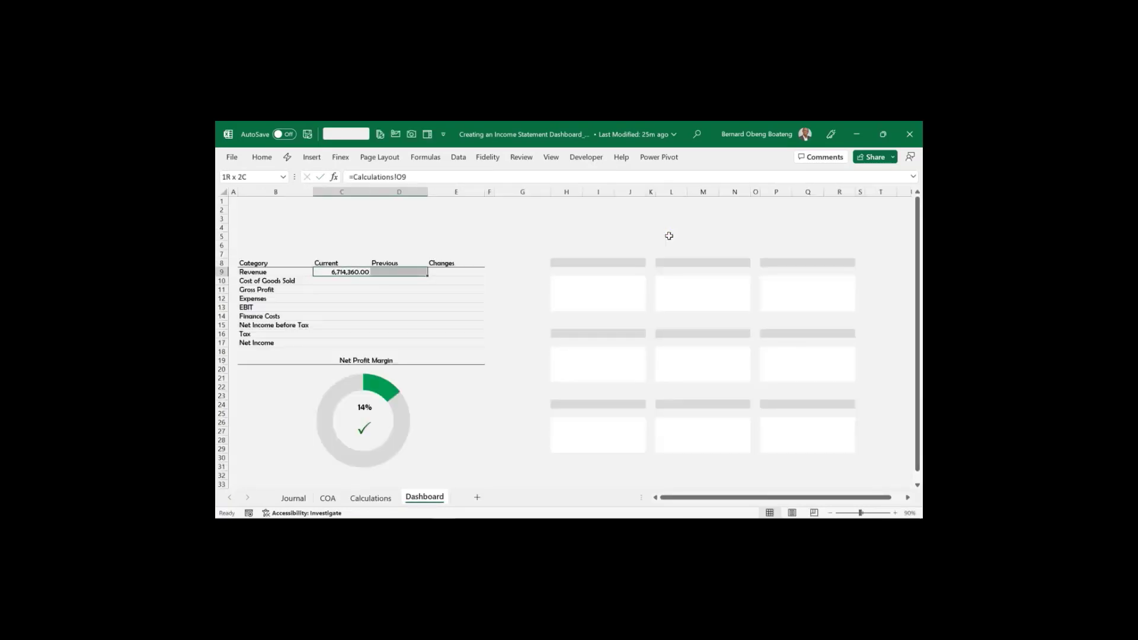
key(ctrl+r)
Copy the Current and Previous formulas in C9:D9 into C10:D17, pasting formulas only
key(ctrl+c)
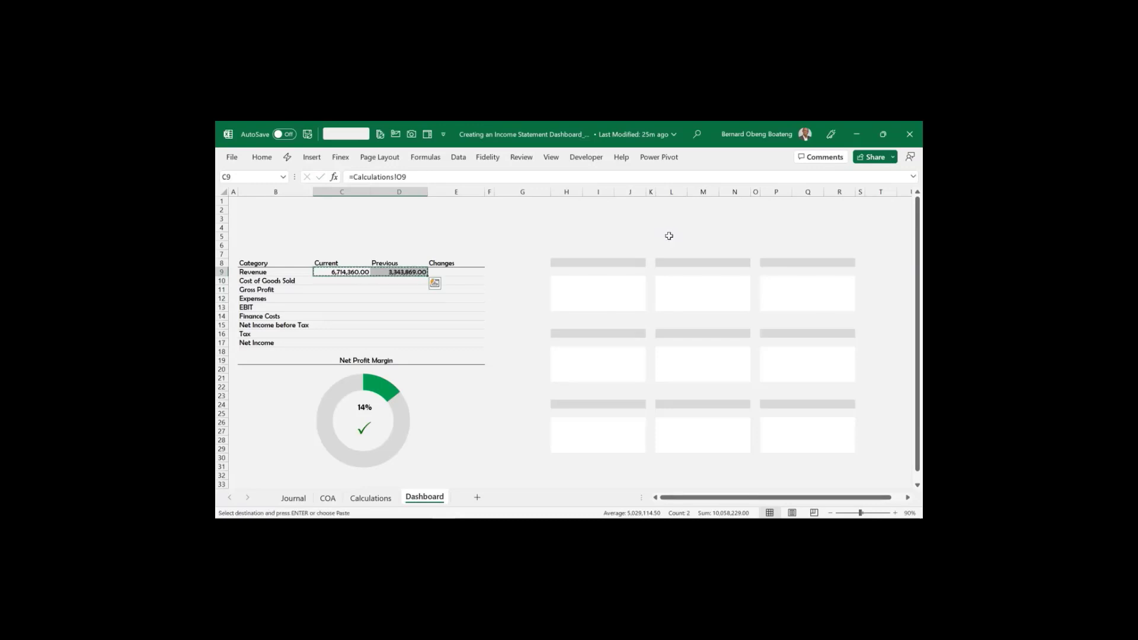
key(Down)
key(shift+Right)
key(shift+Down)
key(shift+Down)
key(shift+Down)
key(shift+Down)
key(shift+Down)
key(shift+Down)
key(shift+Down)
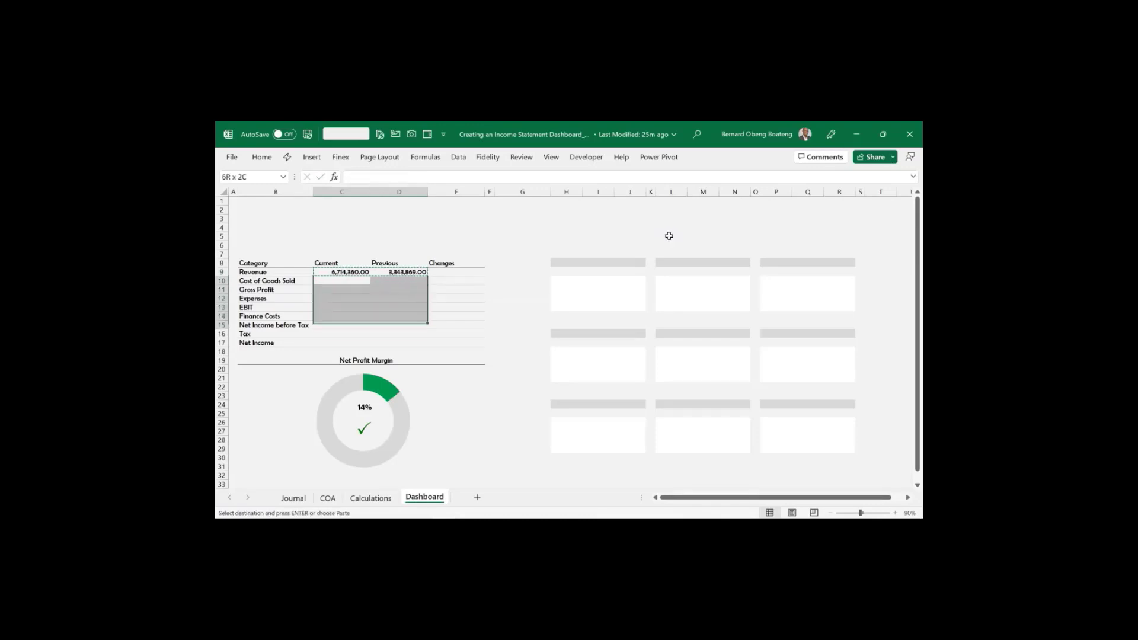
key(ctrl+alt+v)
key(f)
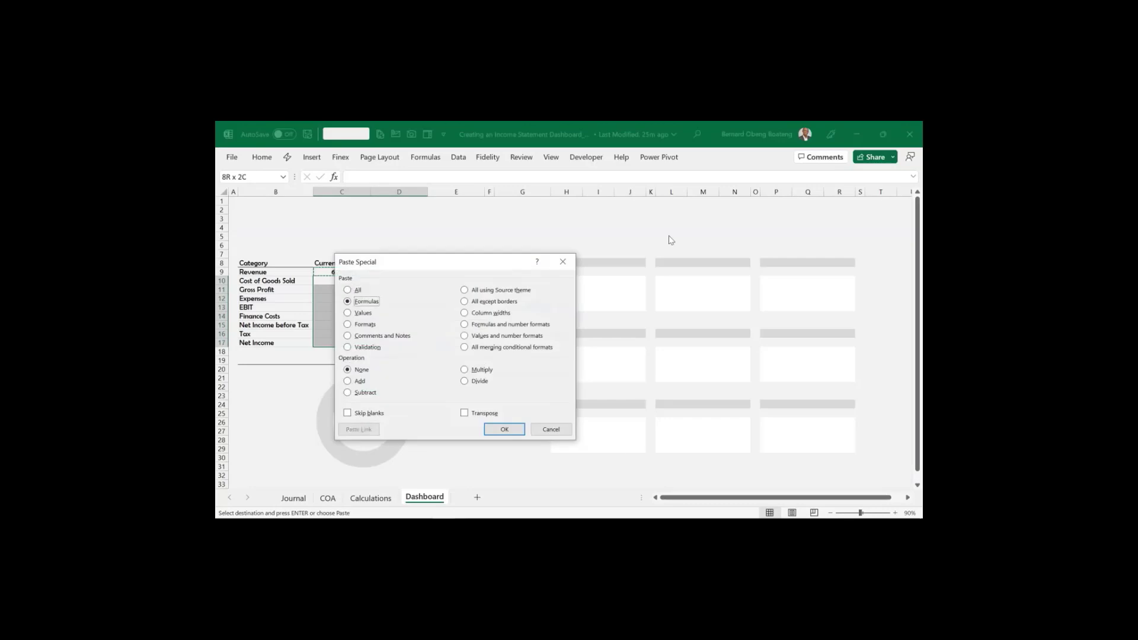
key(Return)
key(Escape)
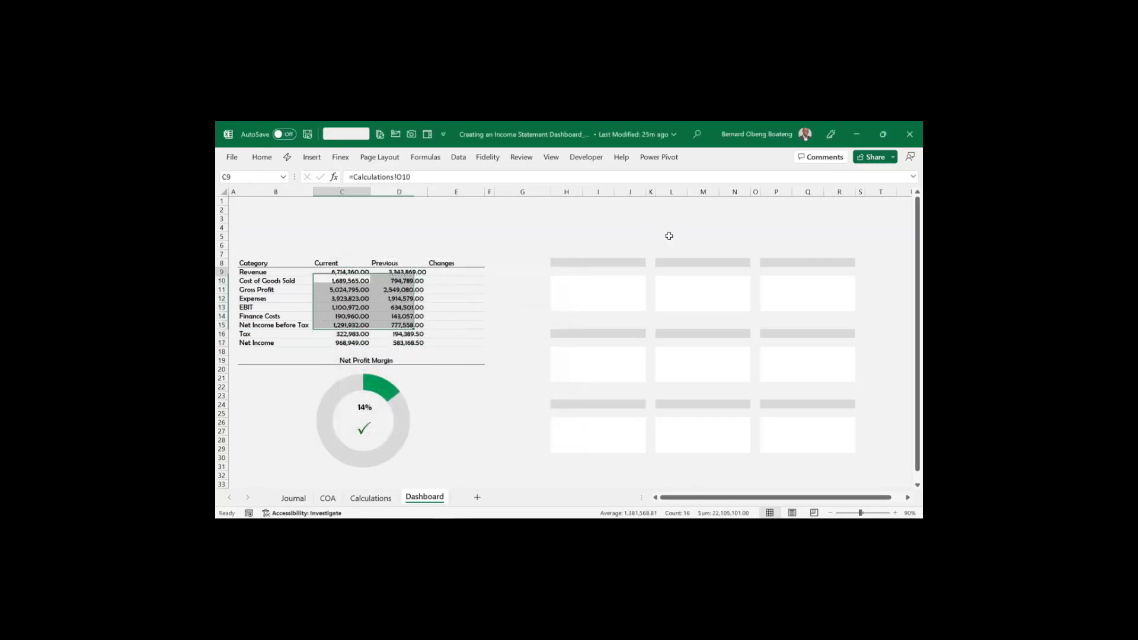
Link the revenue's Changes cell E9 on the Dashboard to Calculations cell S9
key(Up)
key(Right)
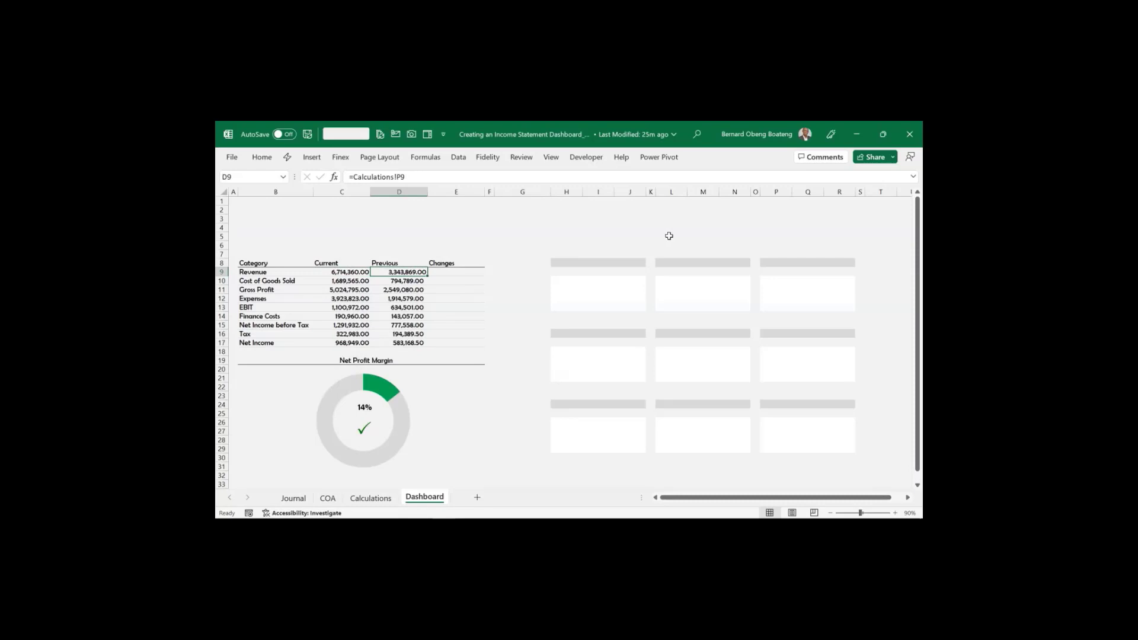
key(Right)
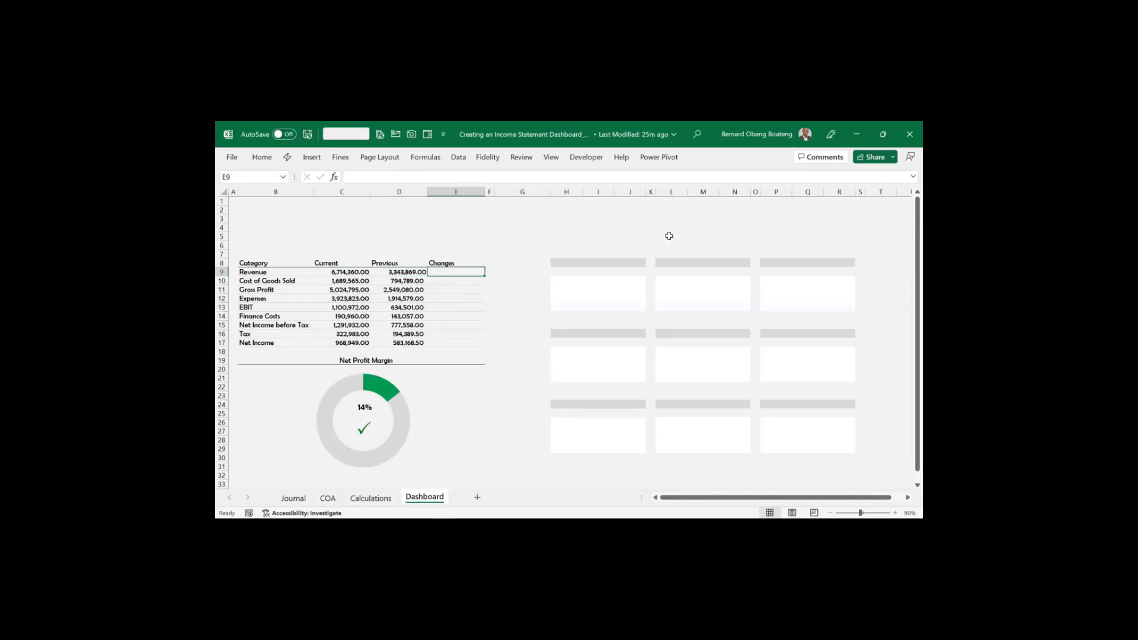
text(=)
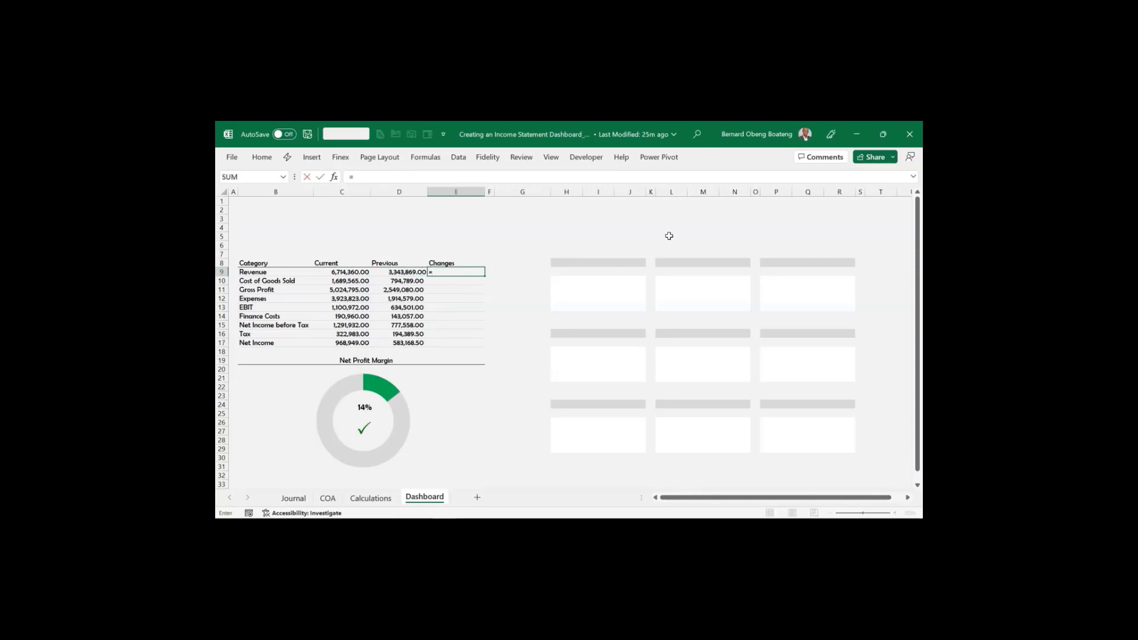
click(370, 498)
click(857, 238)
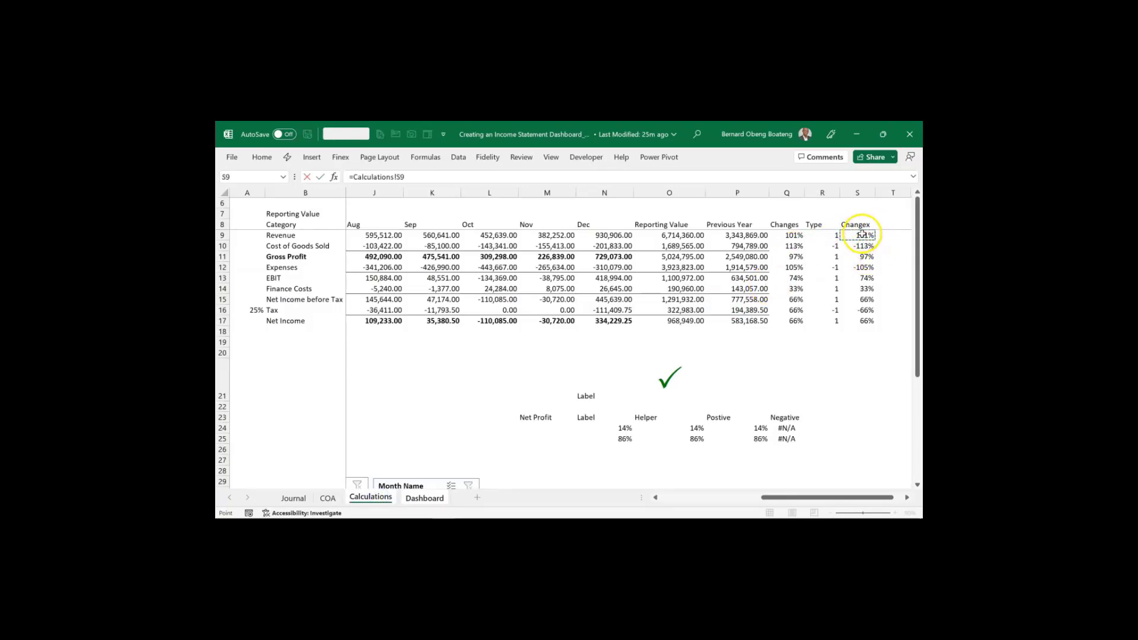
key(Return)
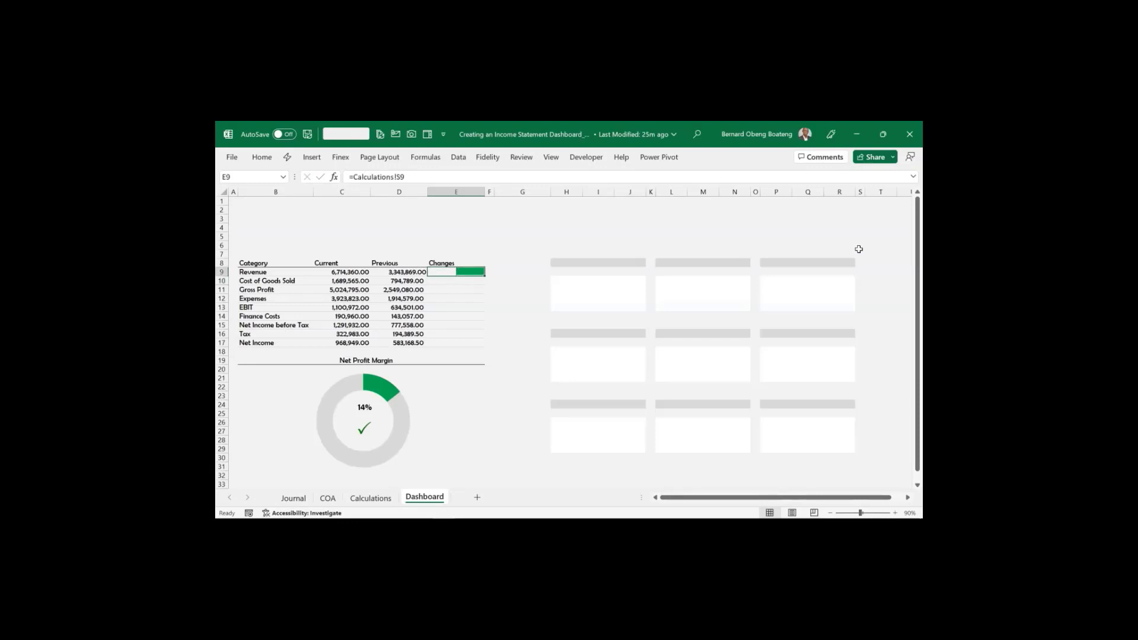
Copy the Changes formula in E9 into E10:E17, pasting formulas only
key(ctrl+c)
key(Down)
key(shift+Down)
key(shift+Down)
key(shift+Down)
key(shift+Down)
key(shift+Down)
key(shift+Down)
key(shift+Down)
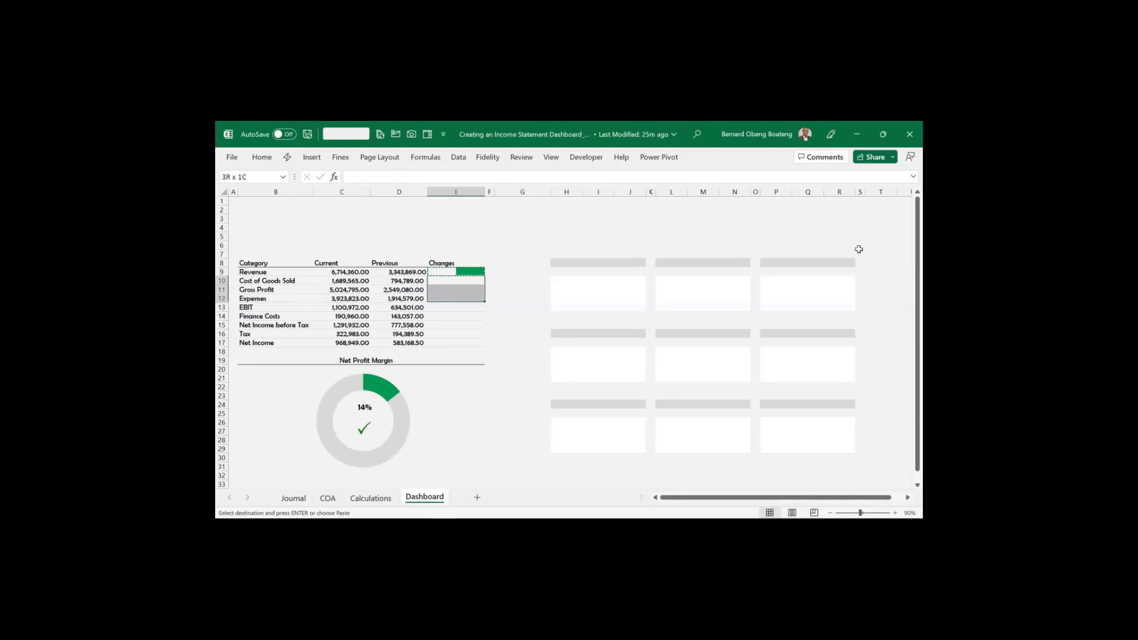
key(ctrl+alt+v)
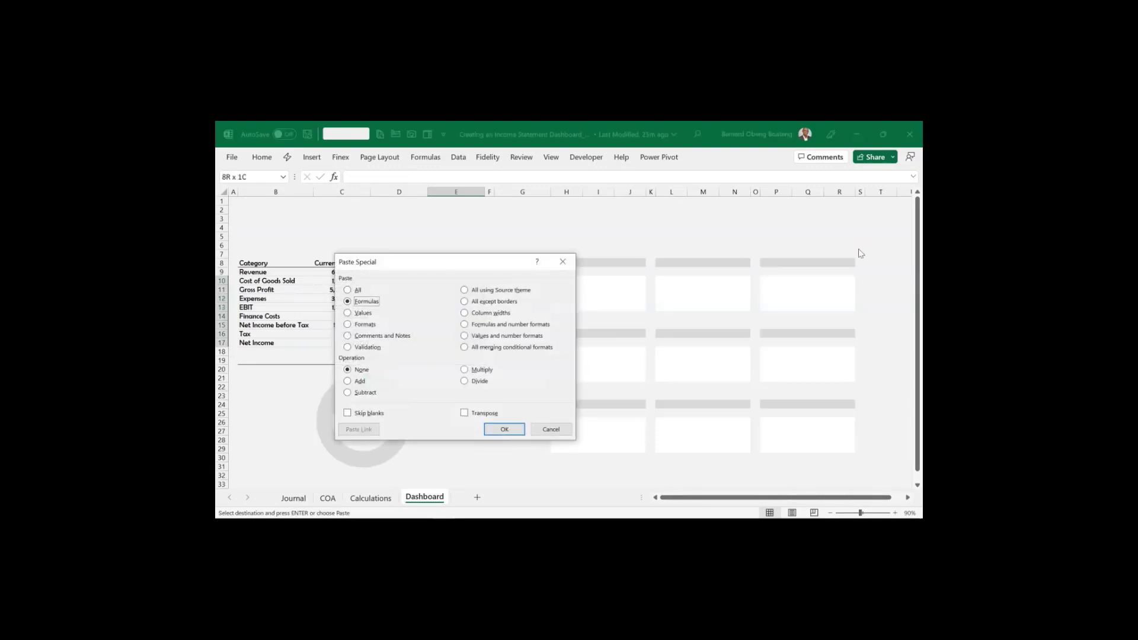
key(f)
key(Return)
key(Escape)
Open the existing data bar formatting rule of Changes cells E9:E17 and examine its fill, colour and Show Bar Only settings
key(Up)
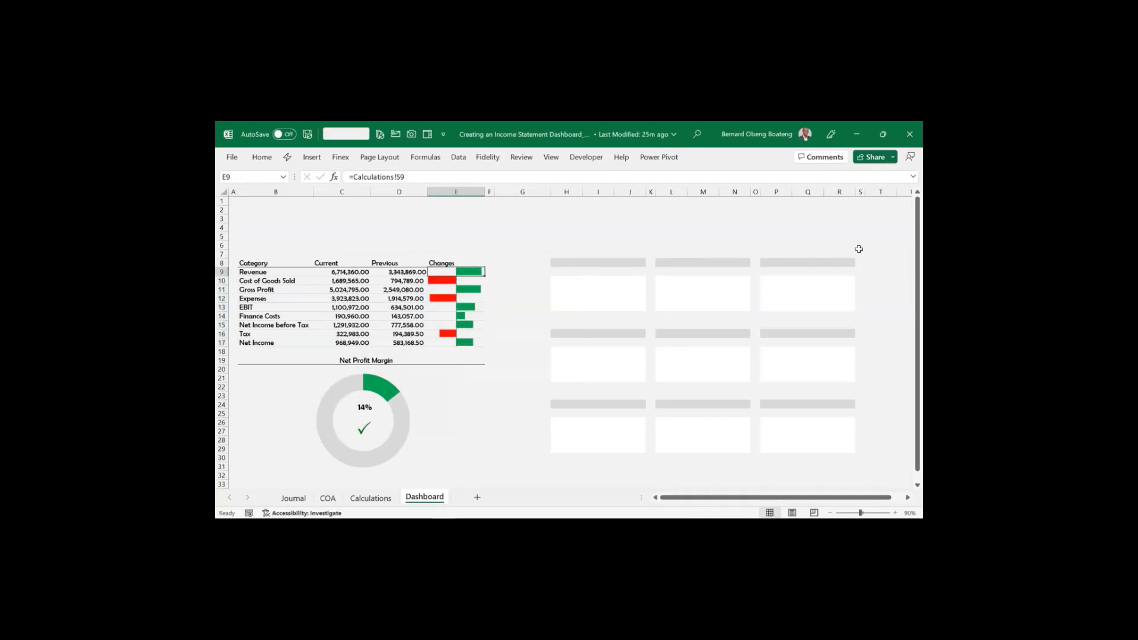
key(shift+Down)
key(shift+Down)
key(shift+Down)
key(shift+Down)
key(shift+Down)
key(shift+Down)
key(shift+Down)
key(shift+Down)
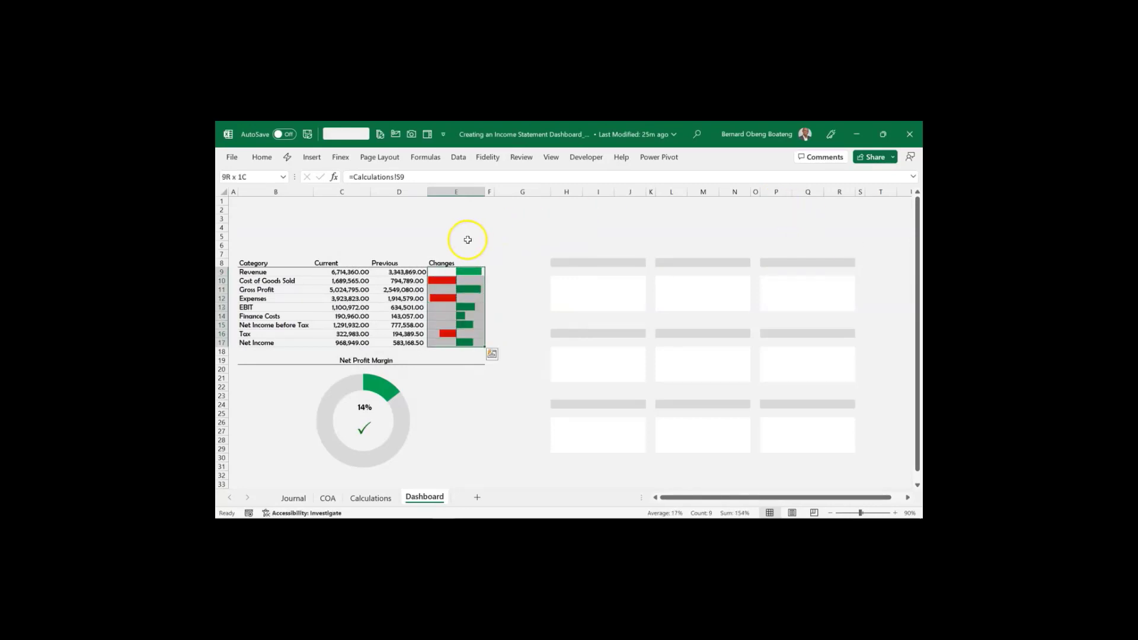
click(263, 158)
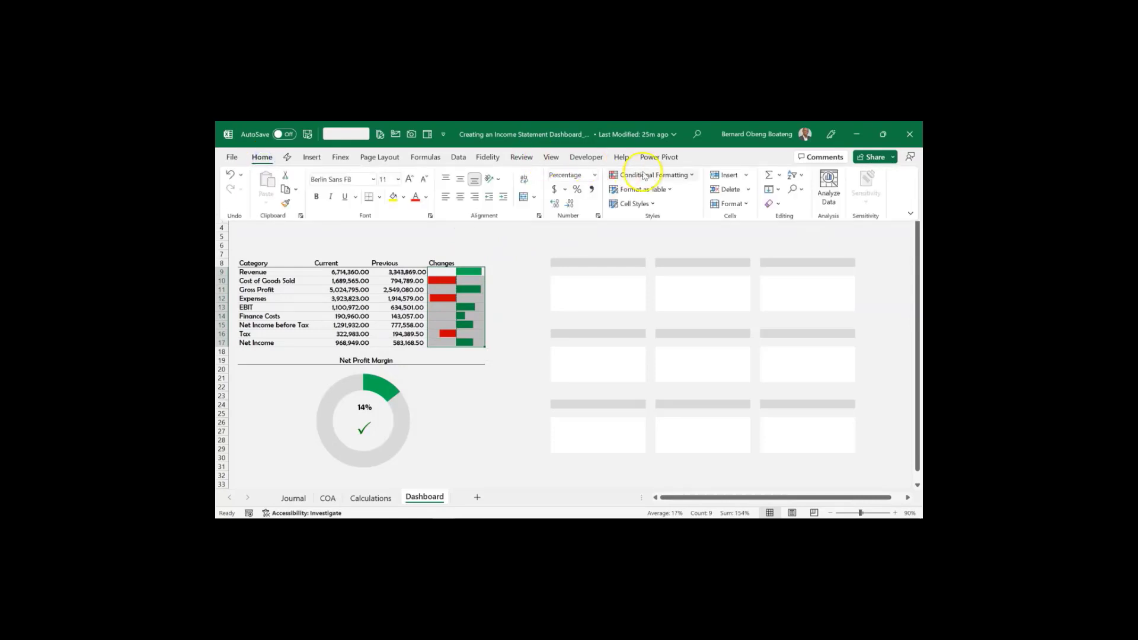
click(689, 176)
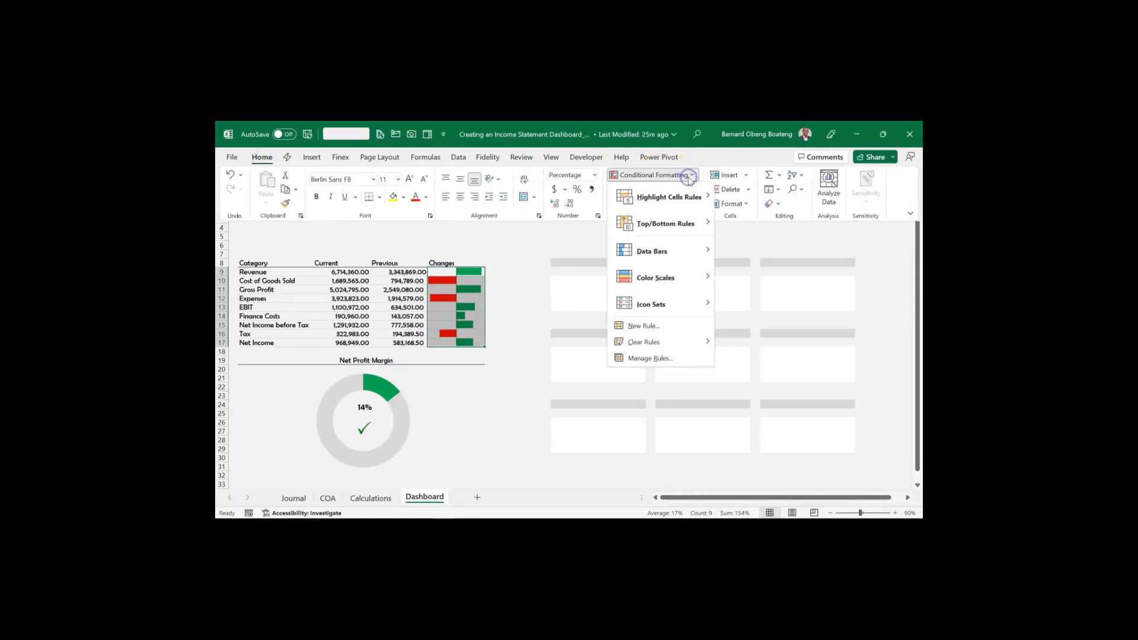
click(649, 358)
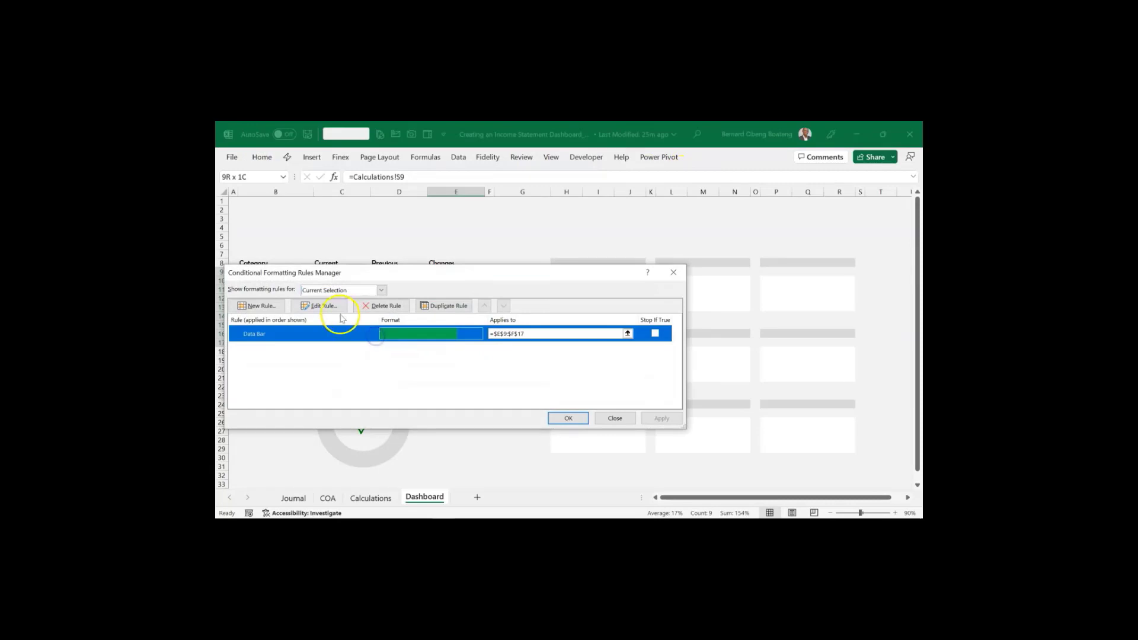
click(334, 305)
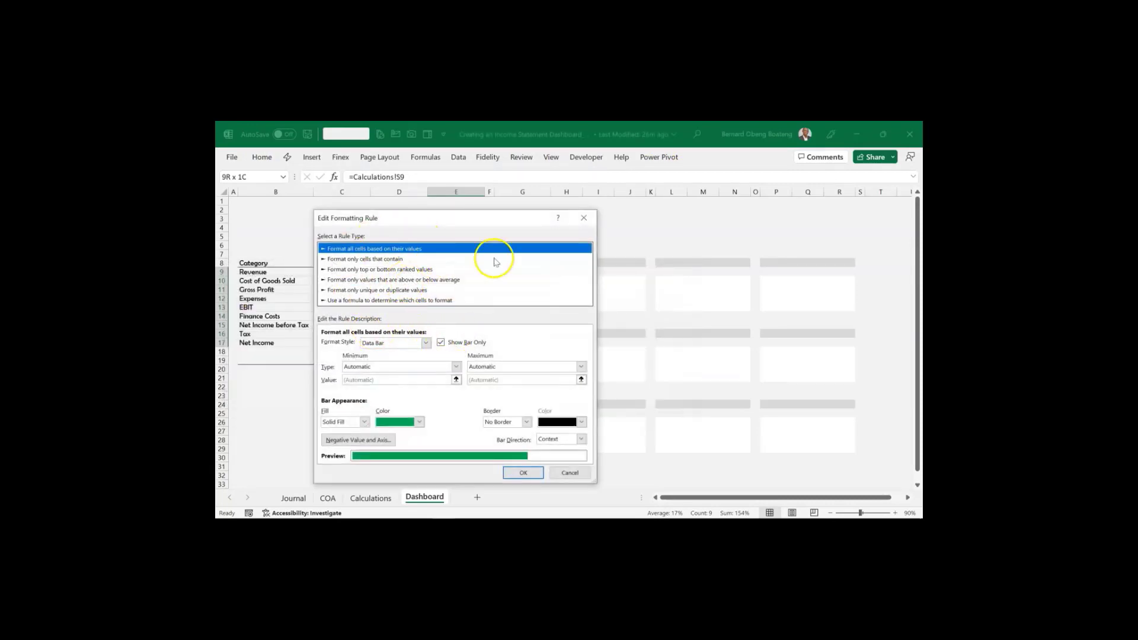
drag(501, 224, 711, 200)
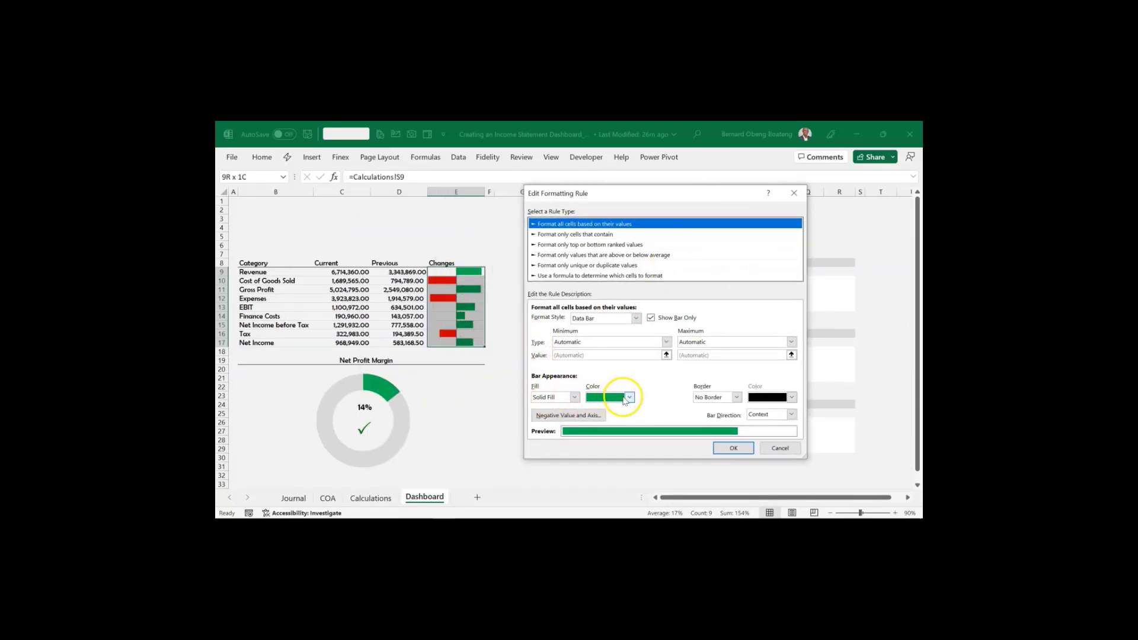
Review the data bar rule's negative fill colour and Cell midpoint axis settings, and close the rules manager
click(569, 416)
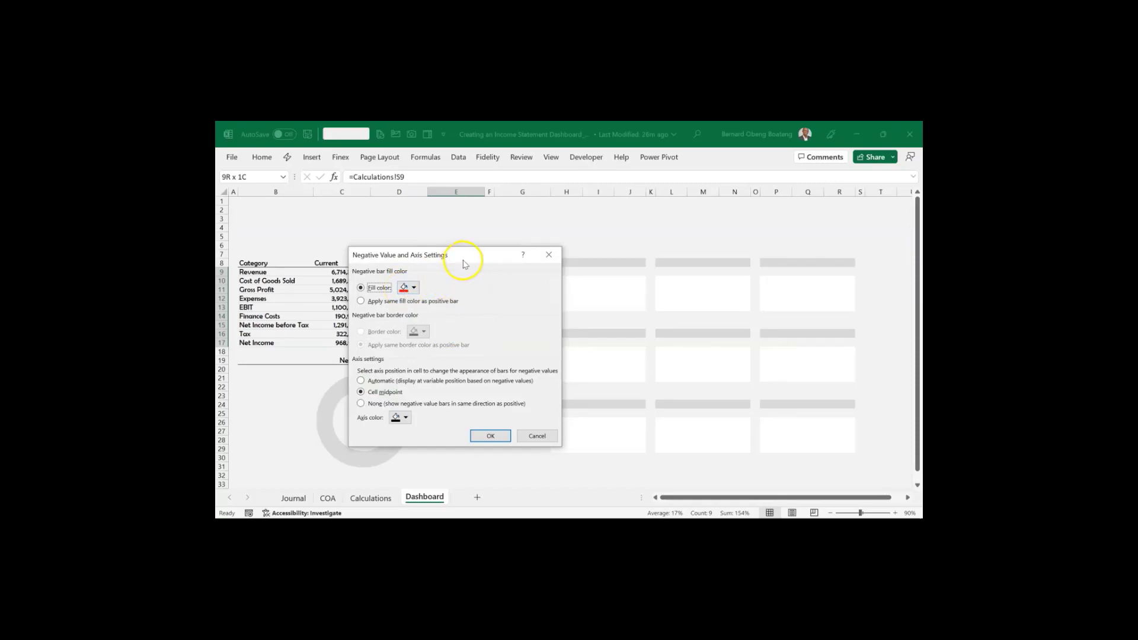
drag(463, 261, 621, 219)
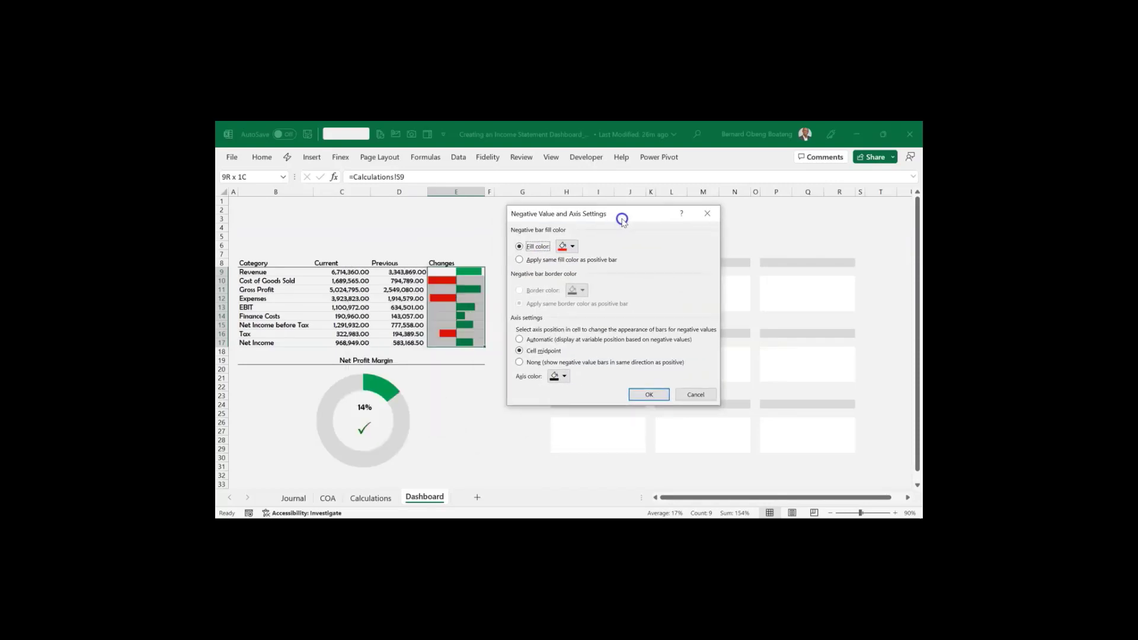
click(519, 351)
click(646, 394)
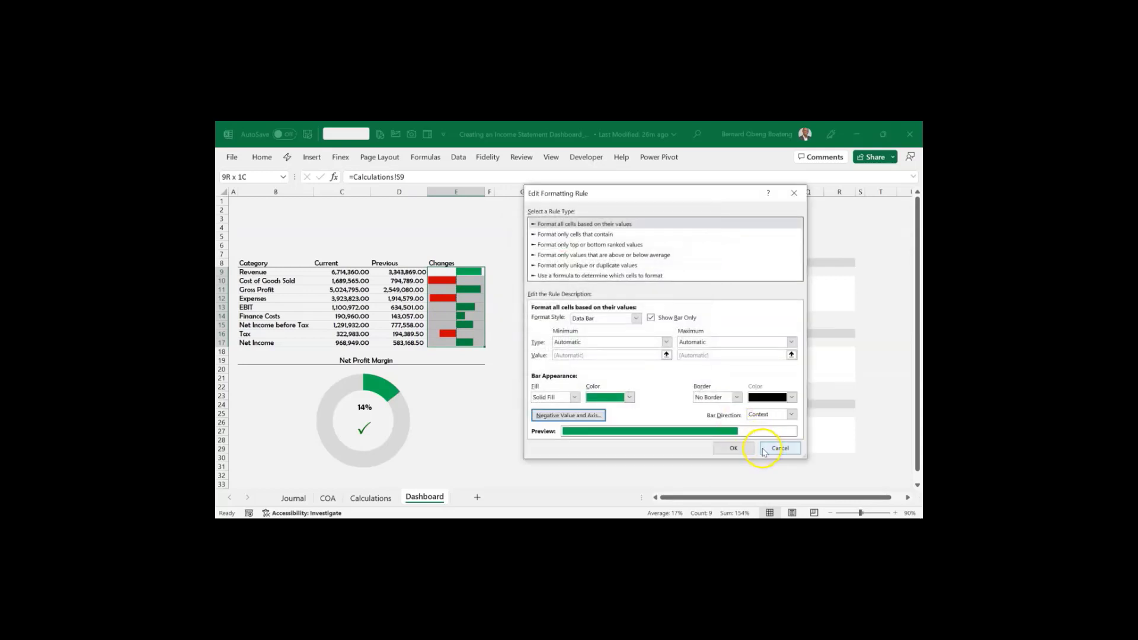
click(735, 448)
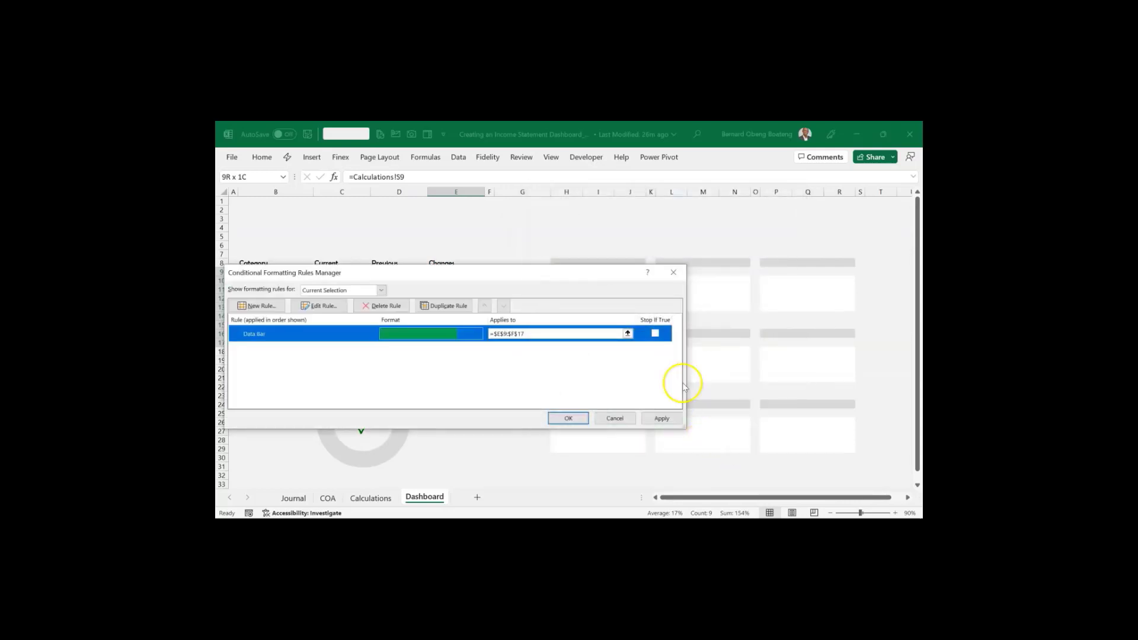
click(673, 273)
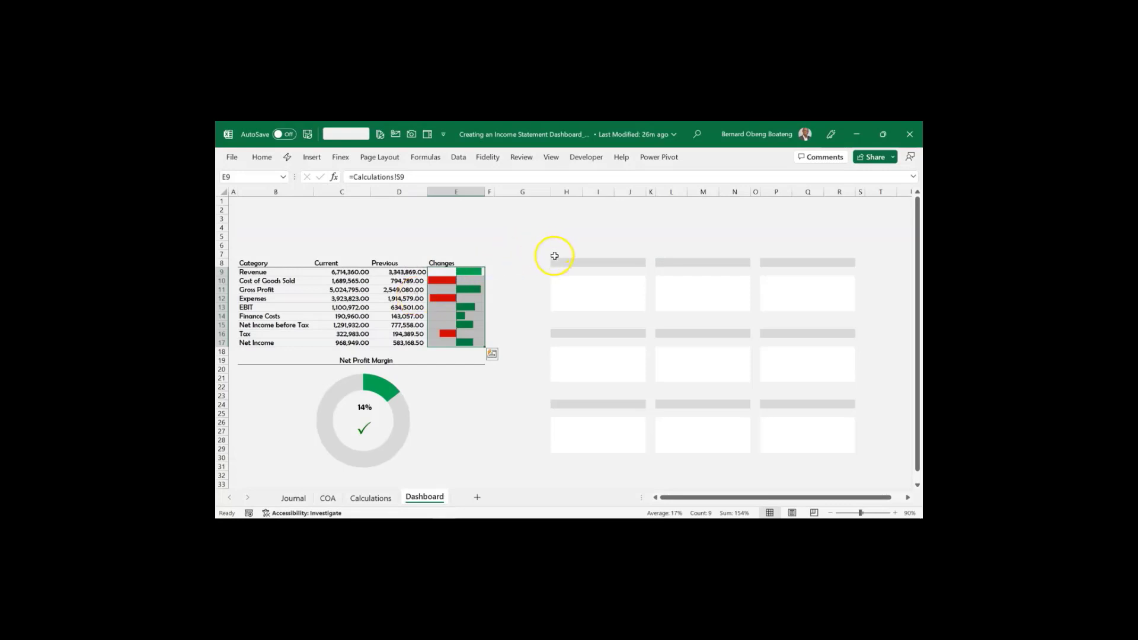
Enter the card headings Revenue in H8 and Cost of Goods Sold in L8
click(557, 263)
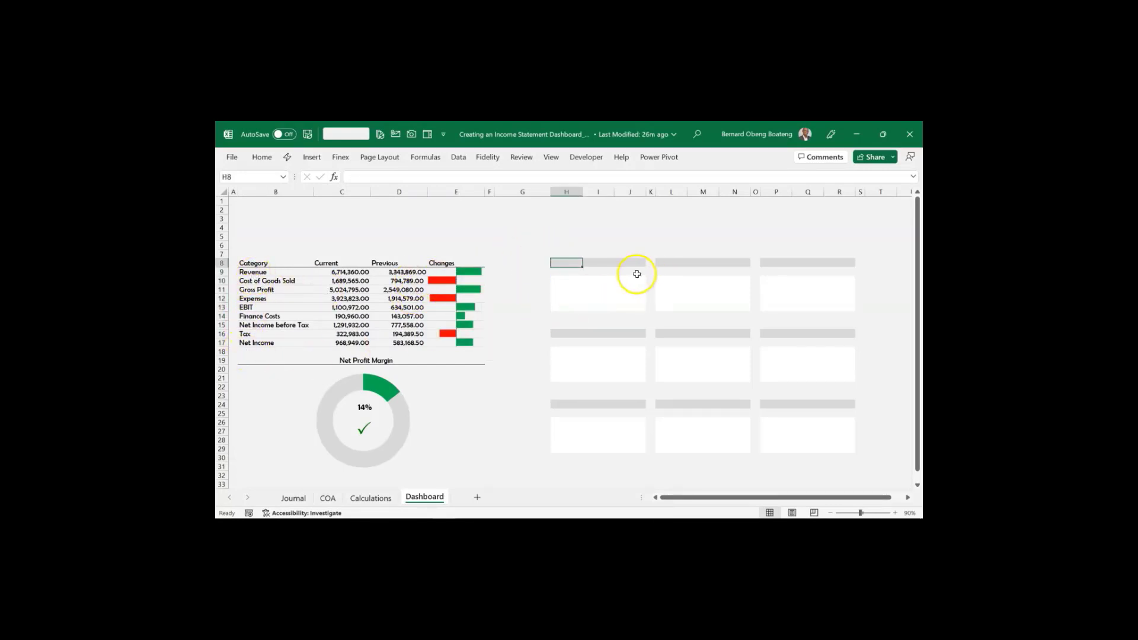
text(Re)
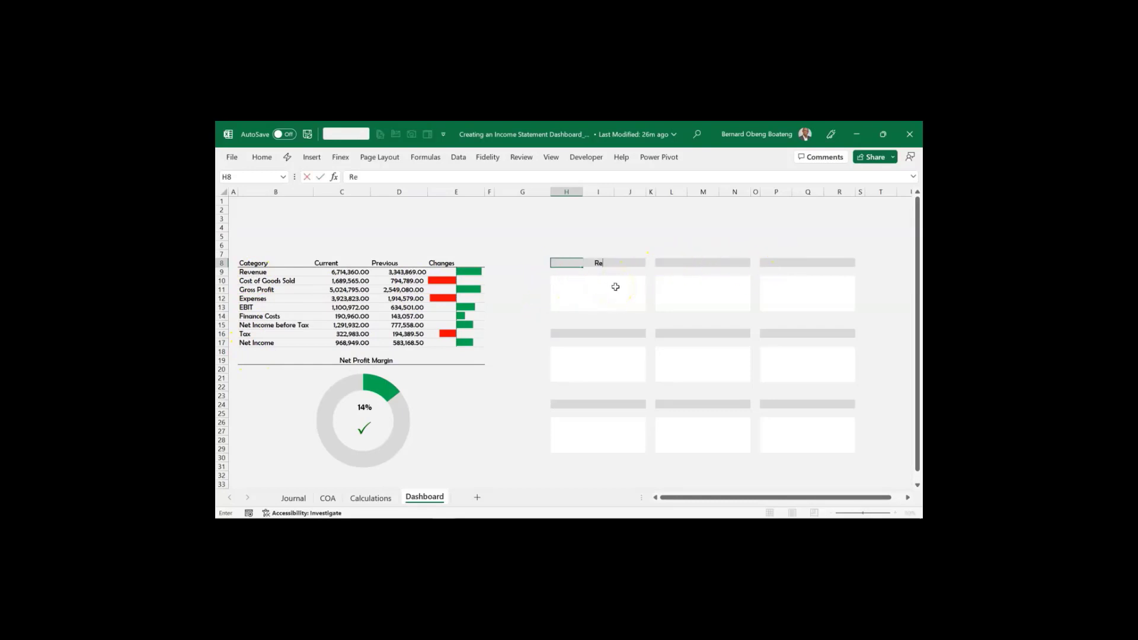
text(venue)
key(Tab)
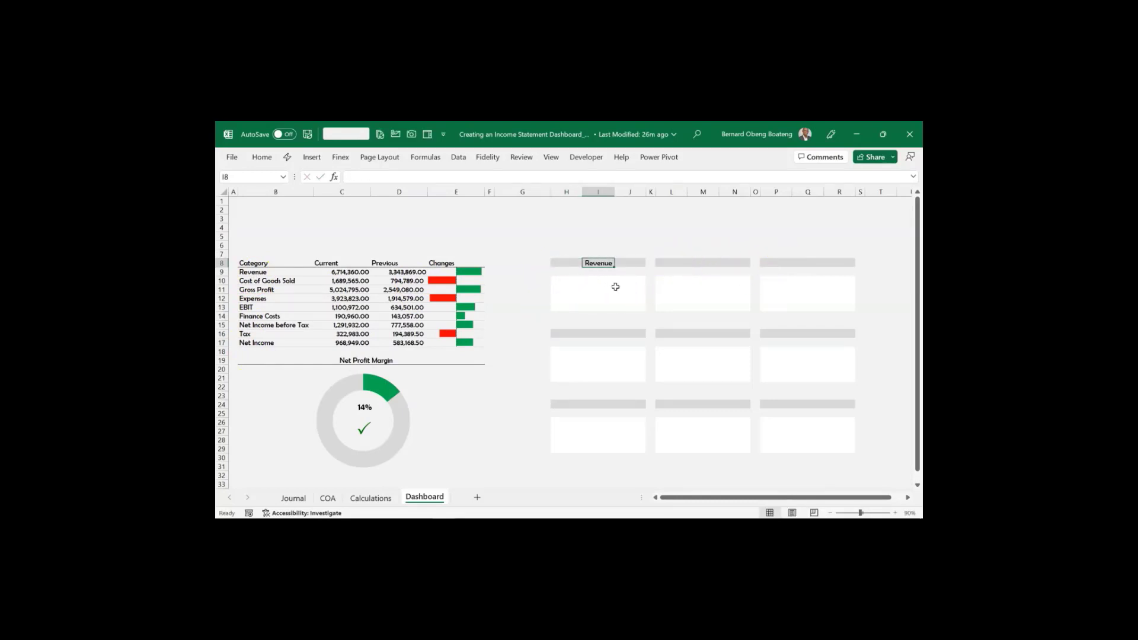
key(Right)
key(Right)
key(Right)
text(Cos)
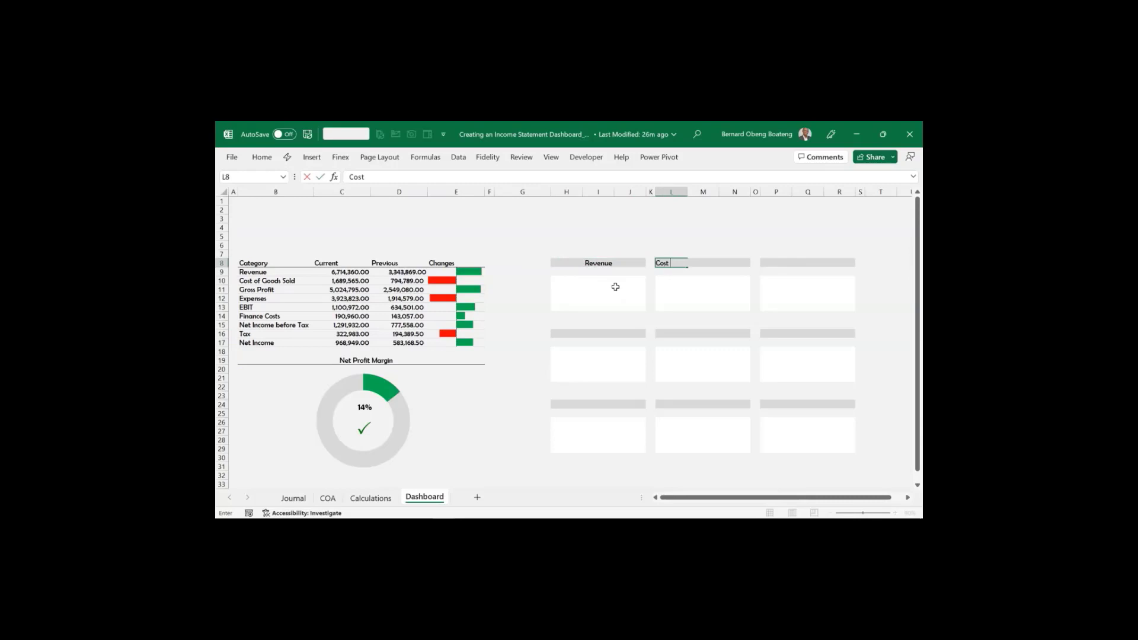
text(t of Goods Sold)
key(Return)
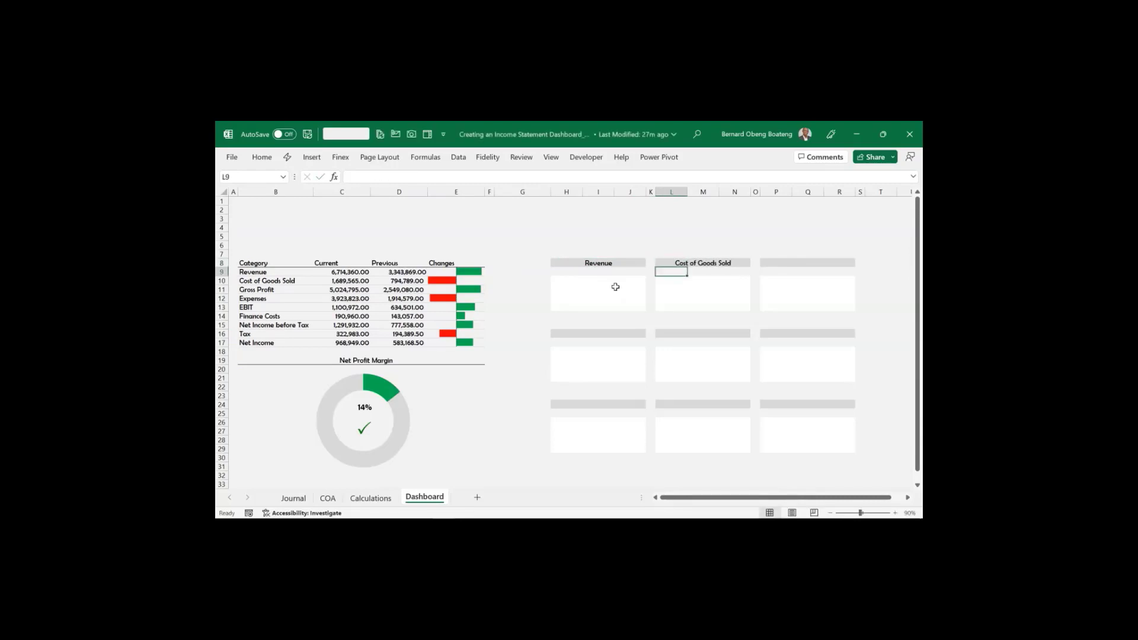
Link the Revenue card's cell H10 to the revenue reporting value in Calculations cell O9
click(580, 275)
click(566, 289)
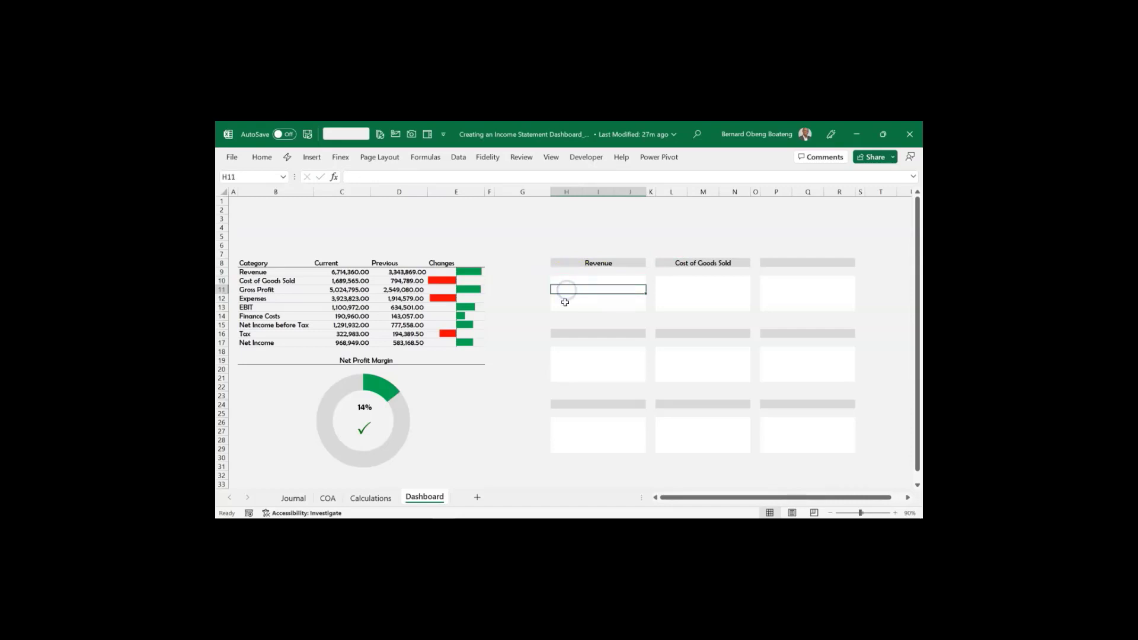
click(565, 303)
click(570, 282)
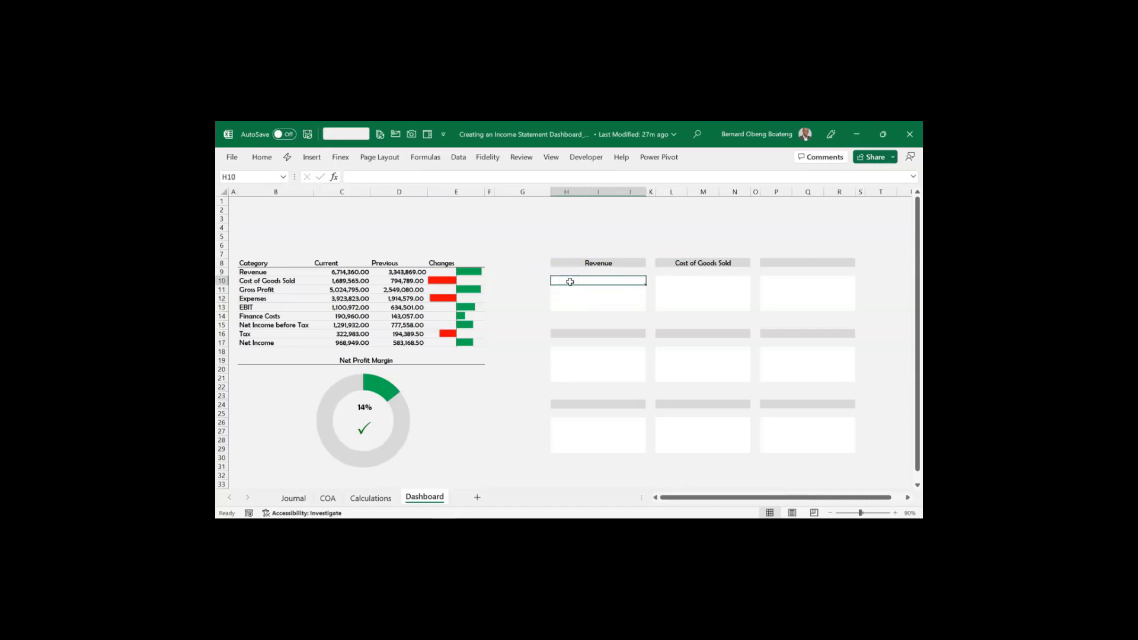
text(=)
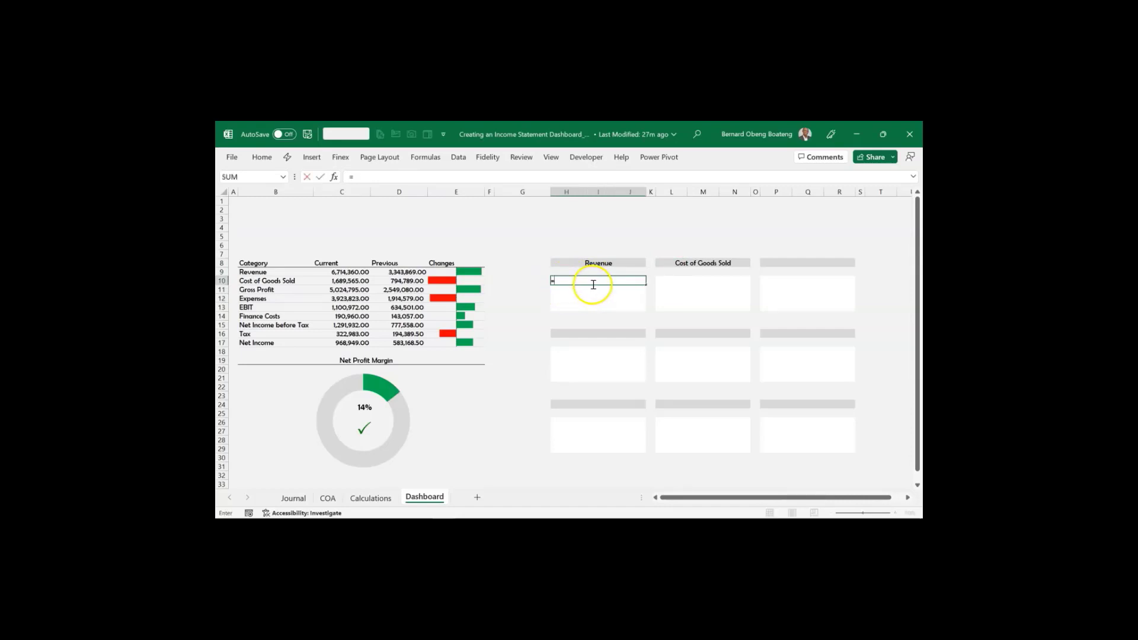
click(371, 498)
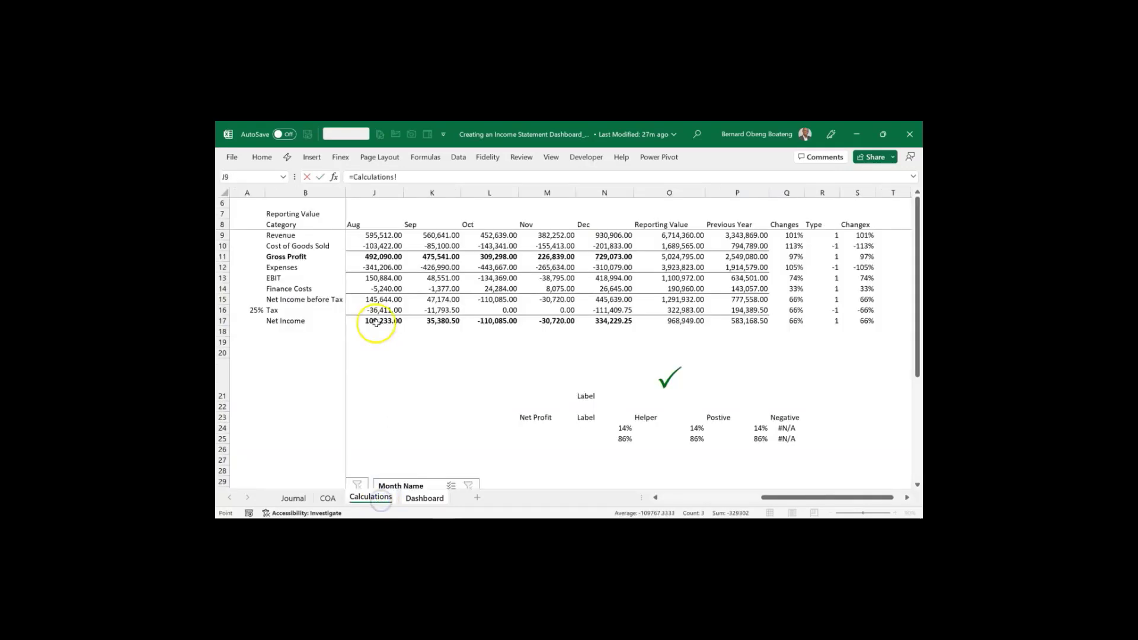
click(684, 234)
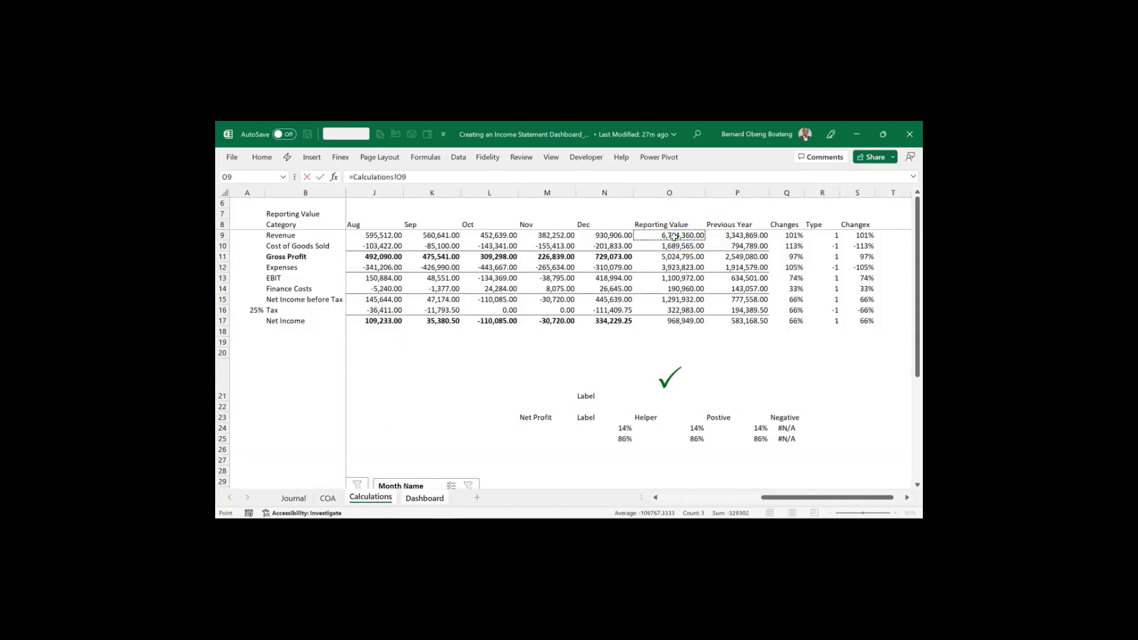
key(Return)
Link the Revenue card's cell H11 to the previous year's revenue in the Calculations sheet
text(=)
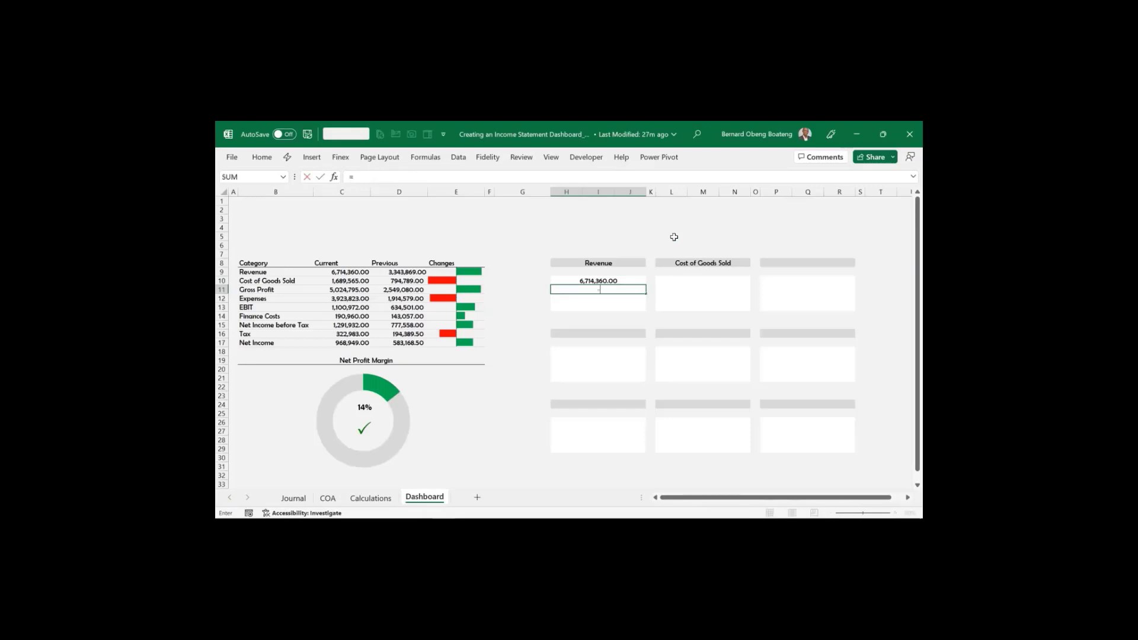
click(373, 497)
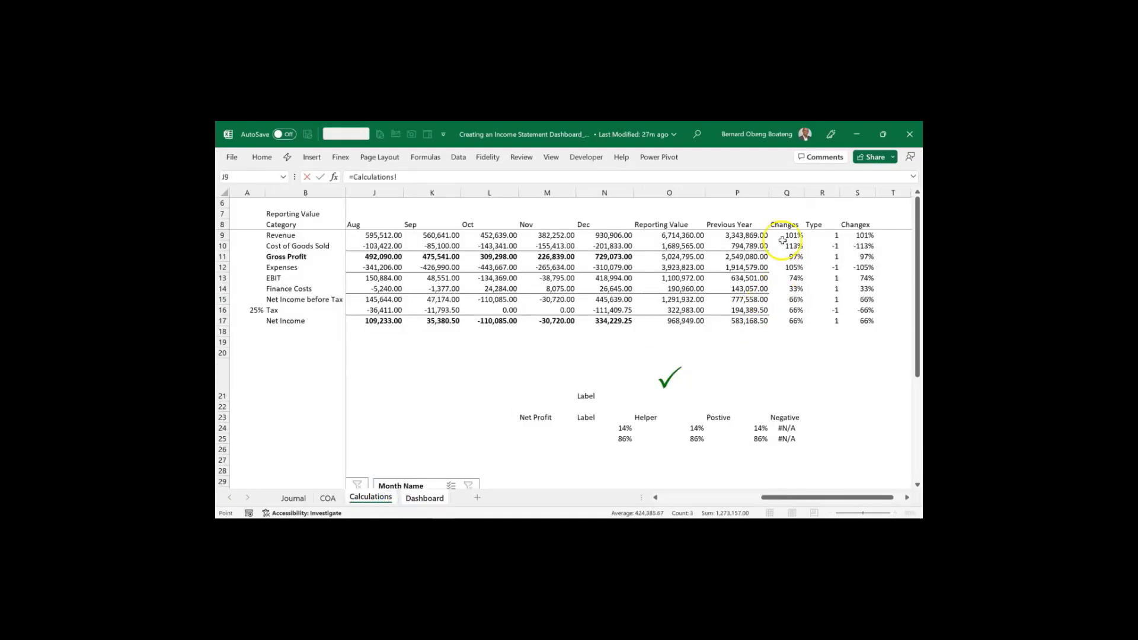
click(746, 237)
key(Return)
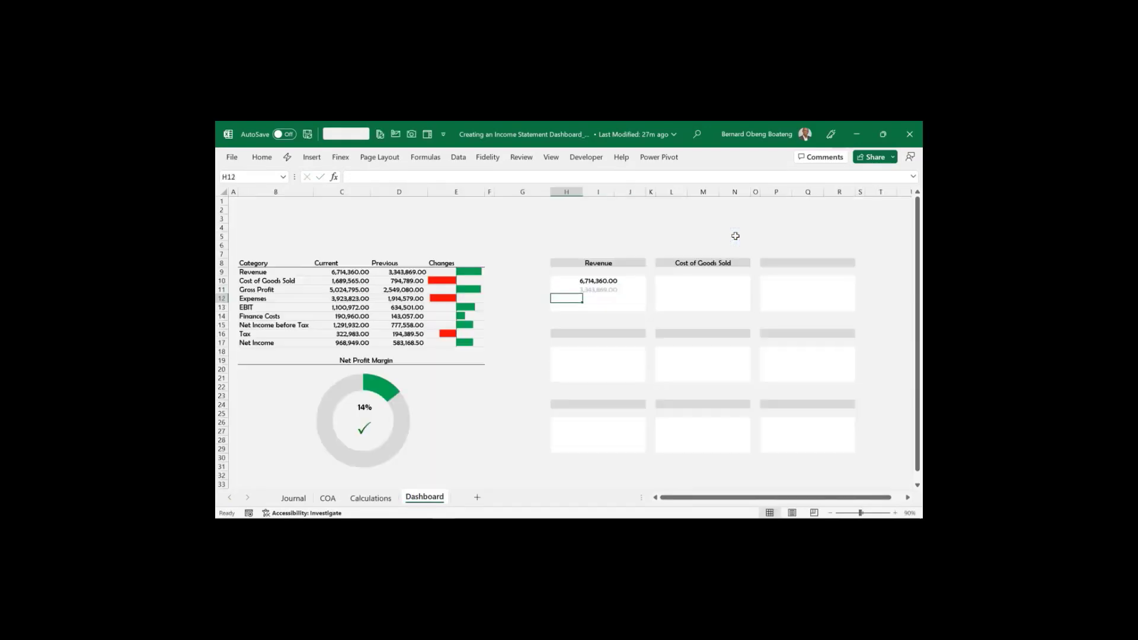
Link the Revenue card's percentage cell I12 to the revenue change in Calculations cell S9
click(595, 301)
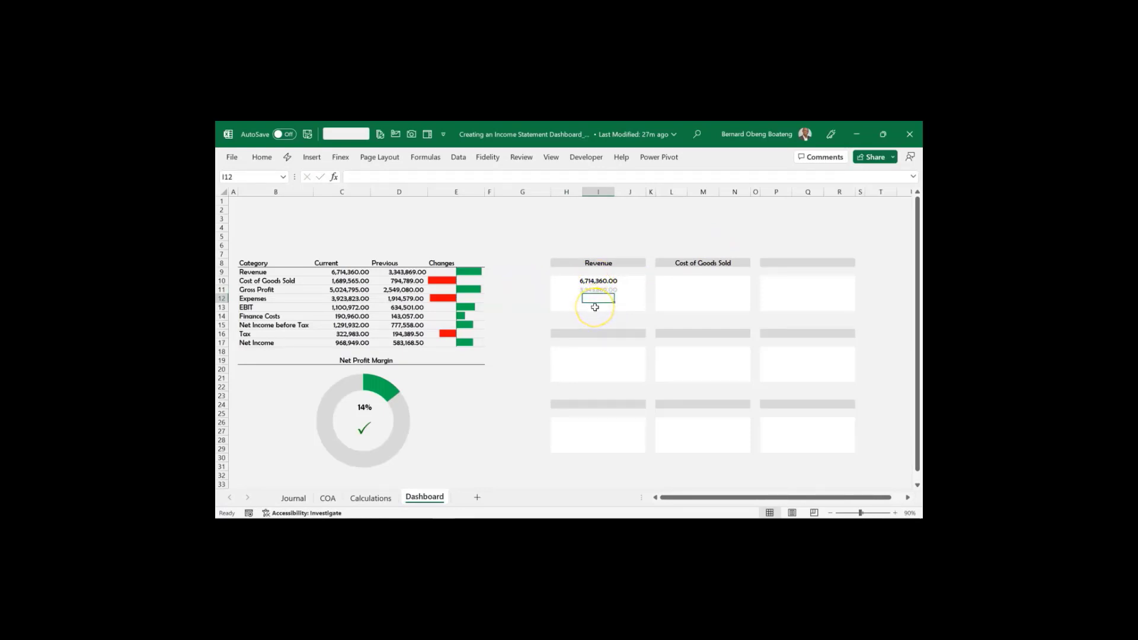
text(=)
click(371, 497)
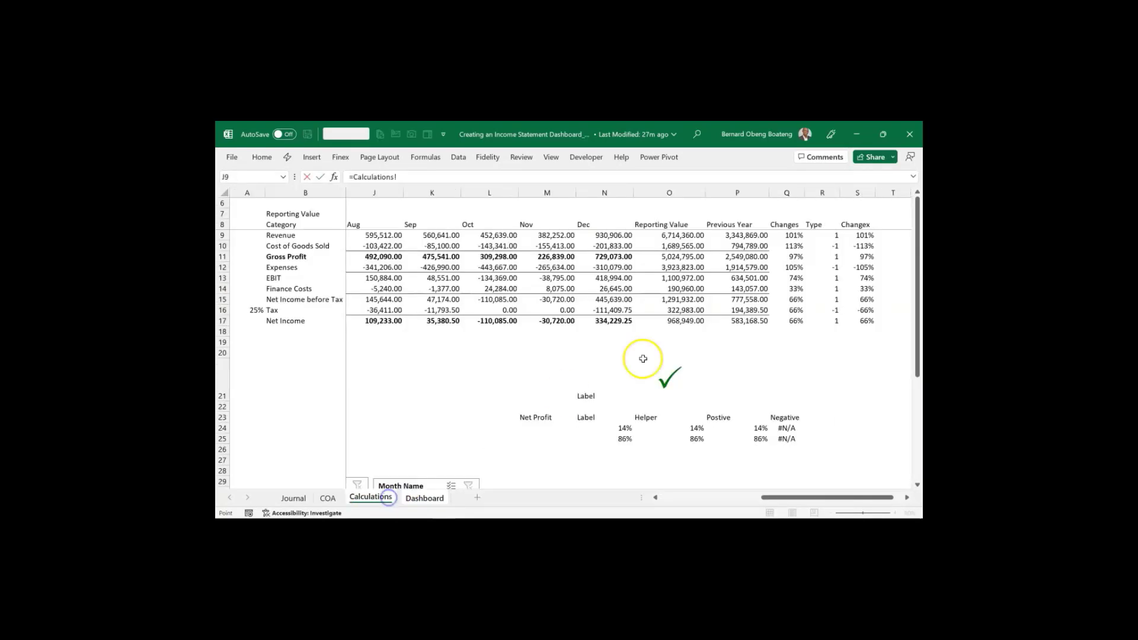
click(855, 235)
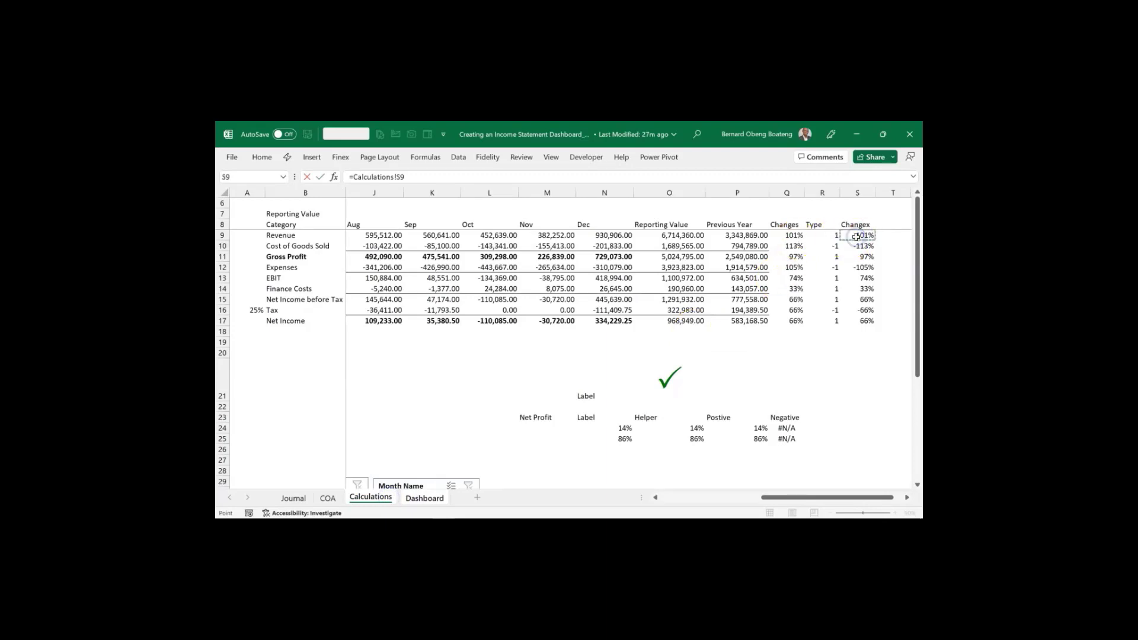
key(Return)
Examine the red and green conditional formatting rules applied to cell I12 and close the rules manager
click(598, 297)
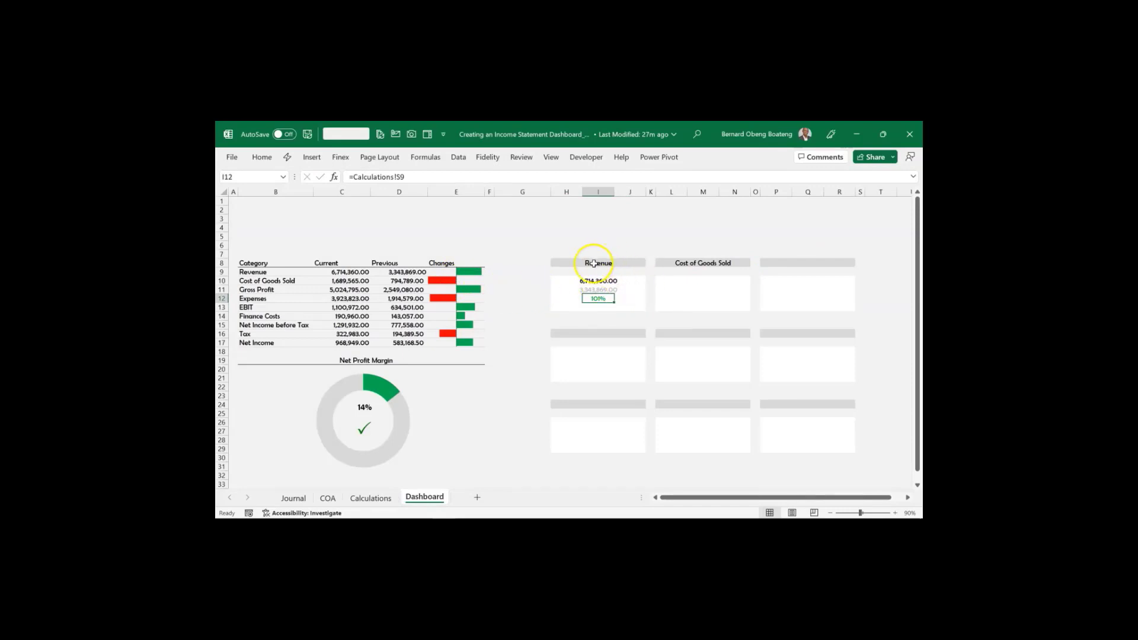
click(269, 158)
click(677, 174)
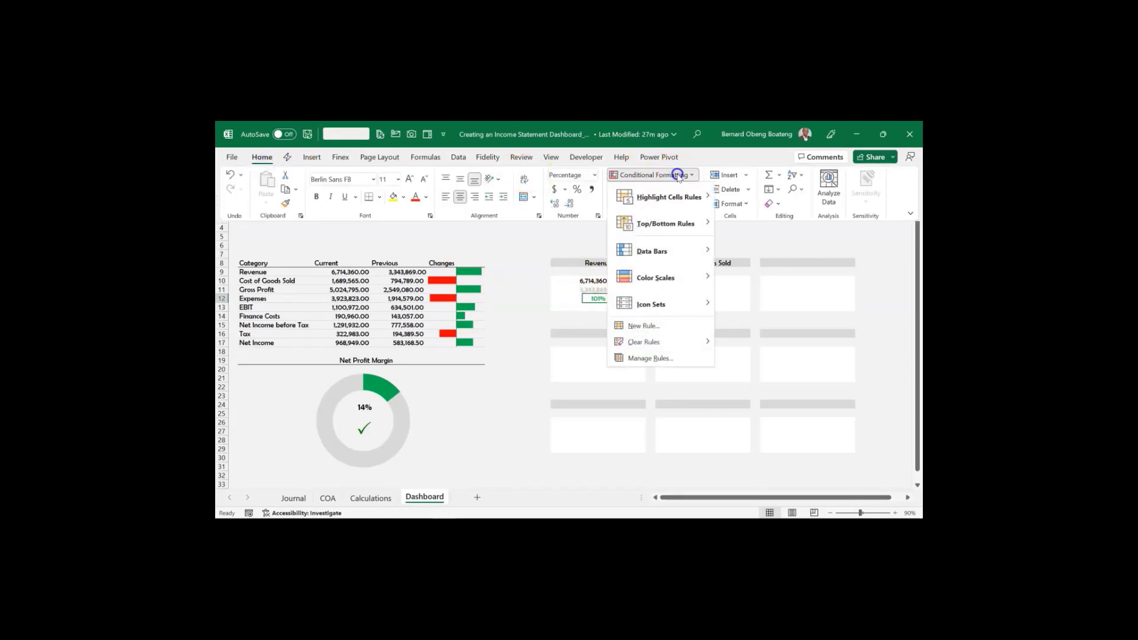
click(650, 357)
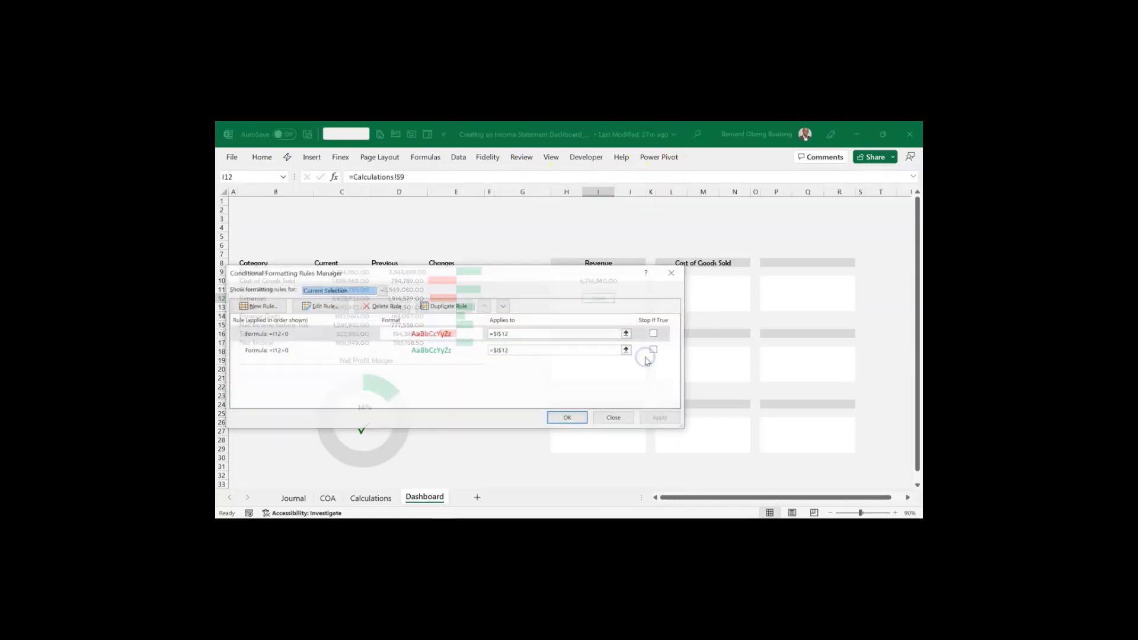
click(362, 335)
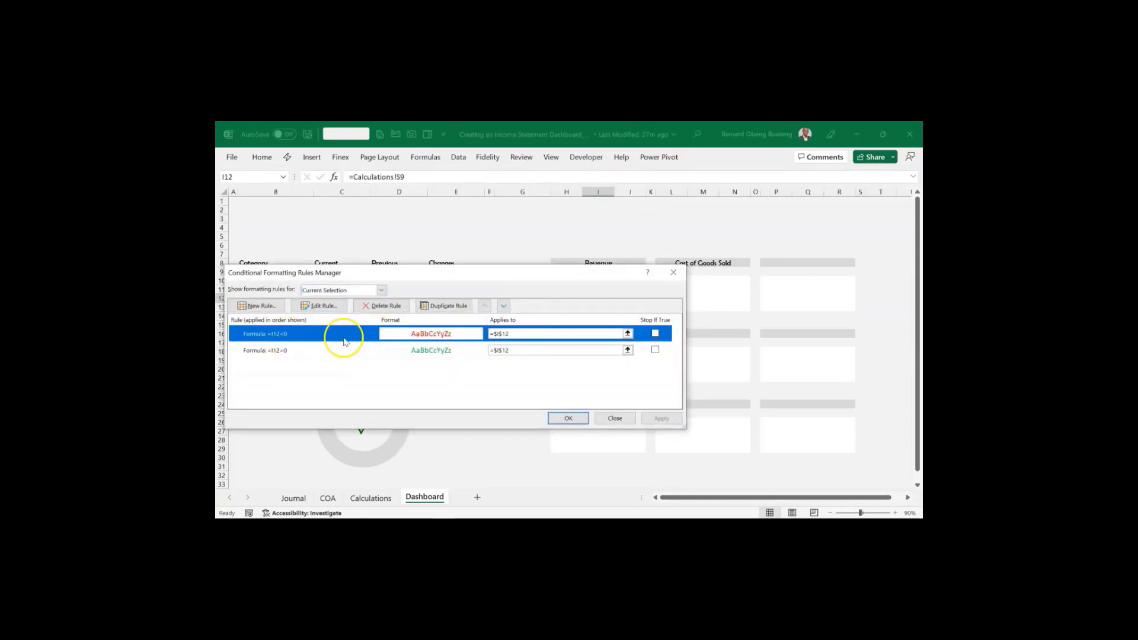
click(290, 351)
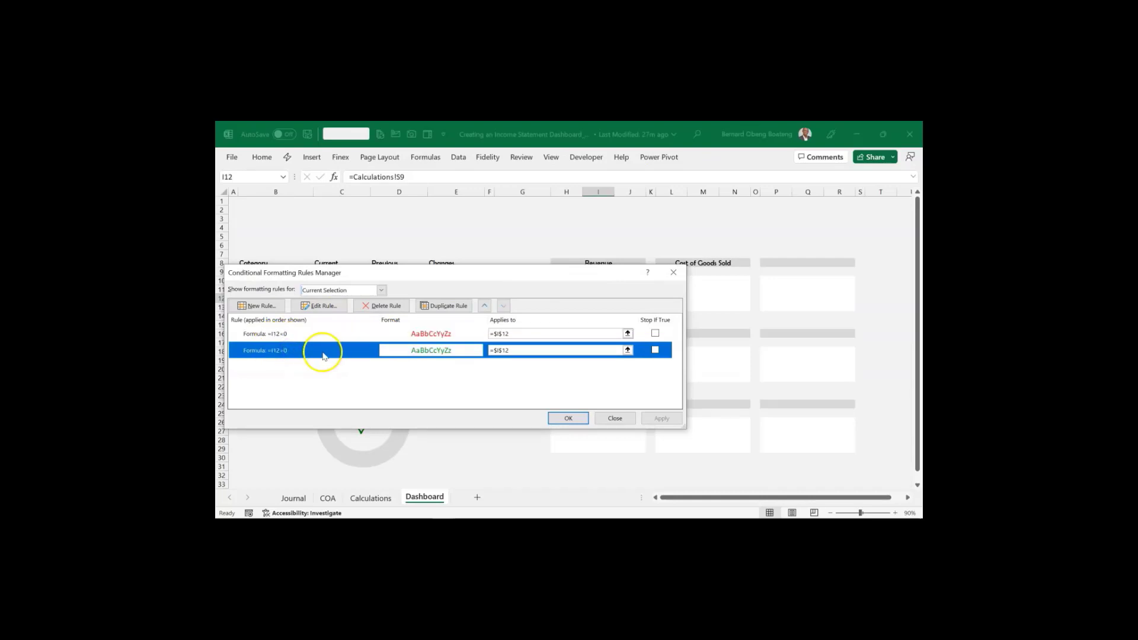
click(670, 274)
Start a column sparkline for the Revenue card and set its location range to cell H13
click(574, 309)
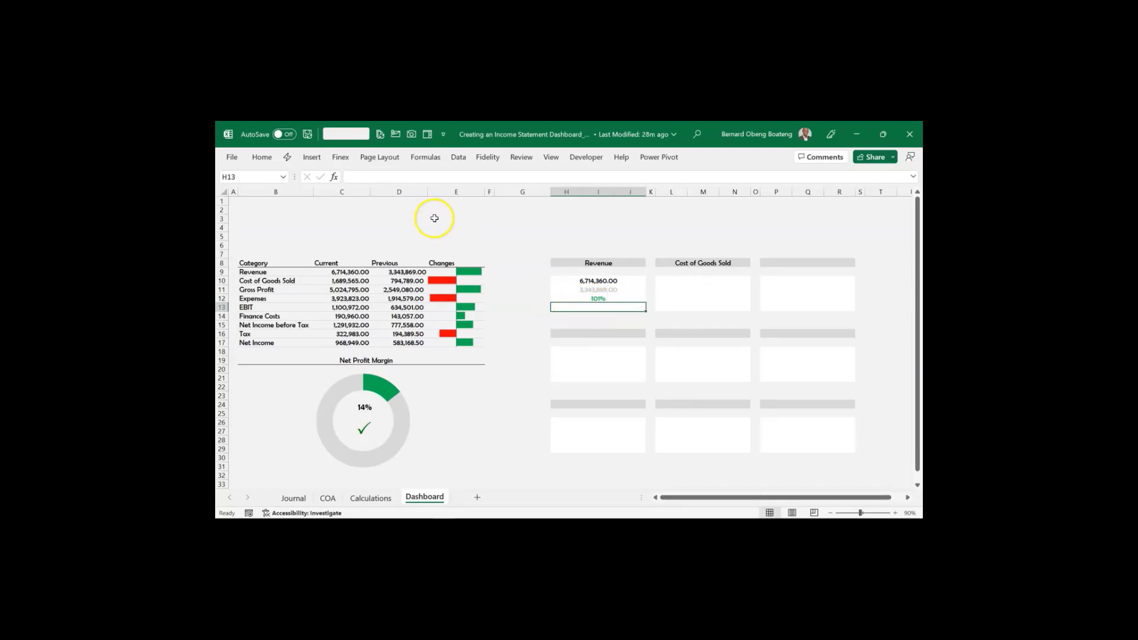
click(312, 157)
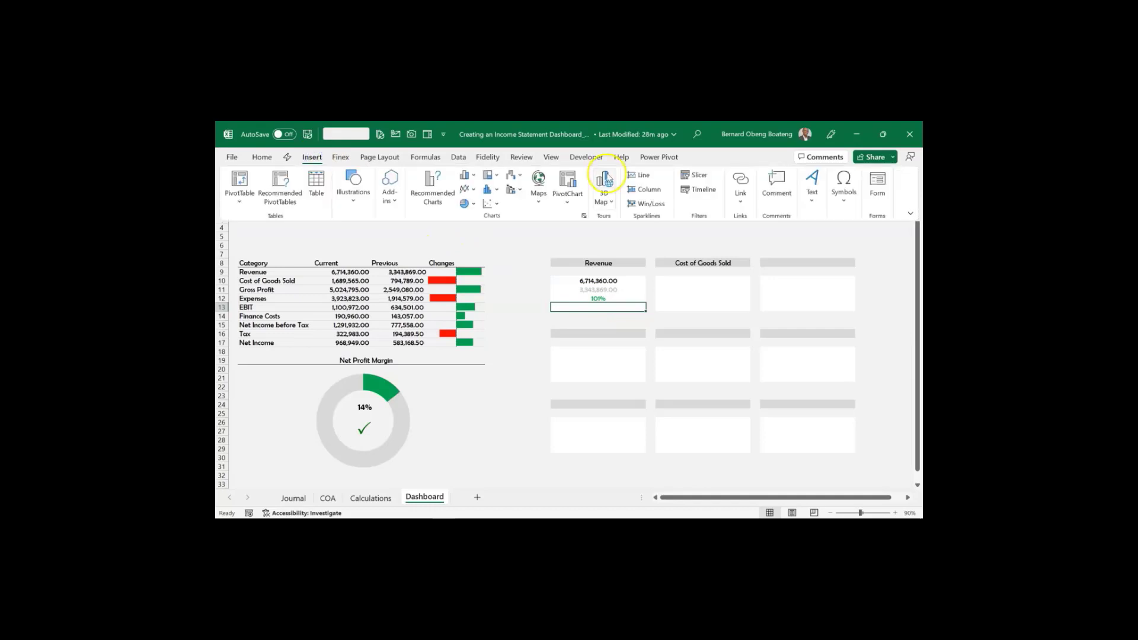
click(640, 194)
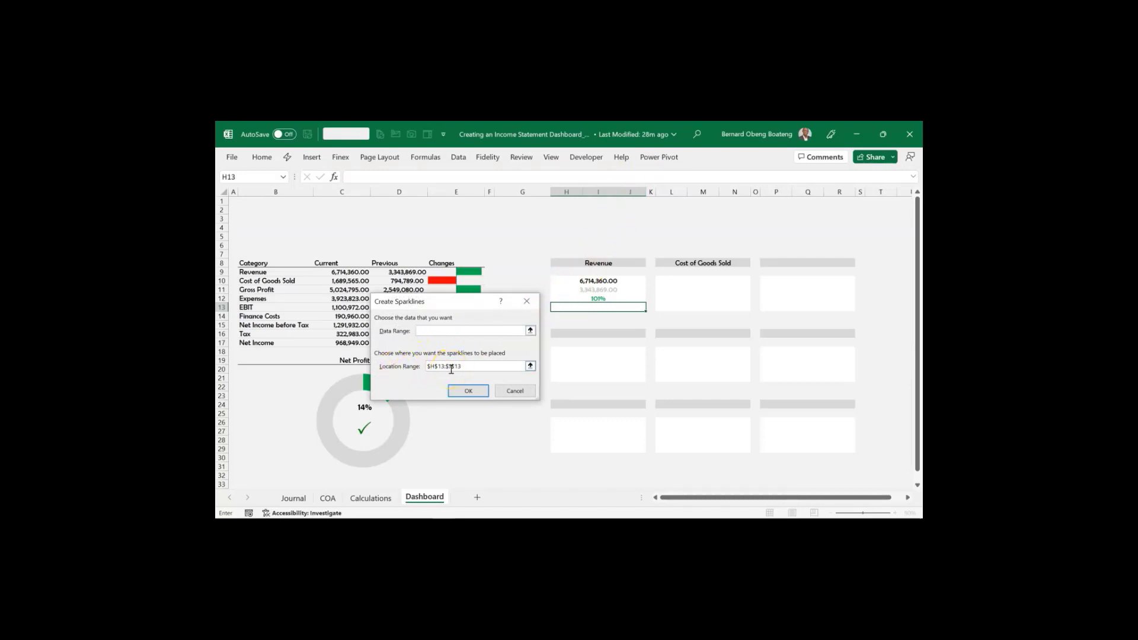
click(530, 366)
click(556, 307)
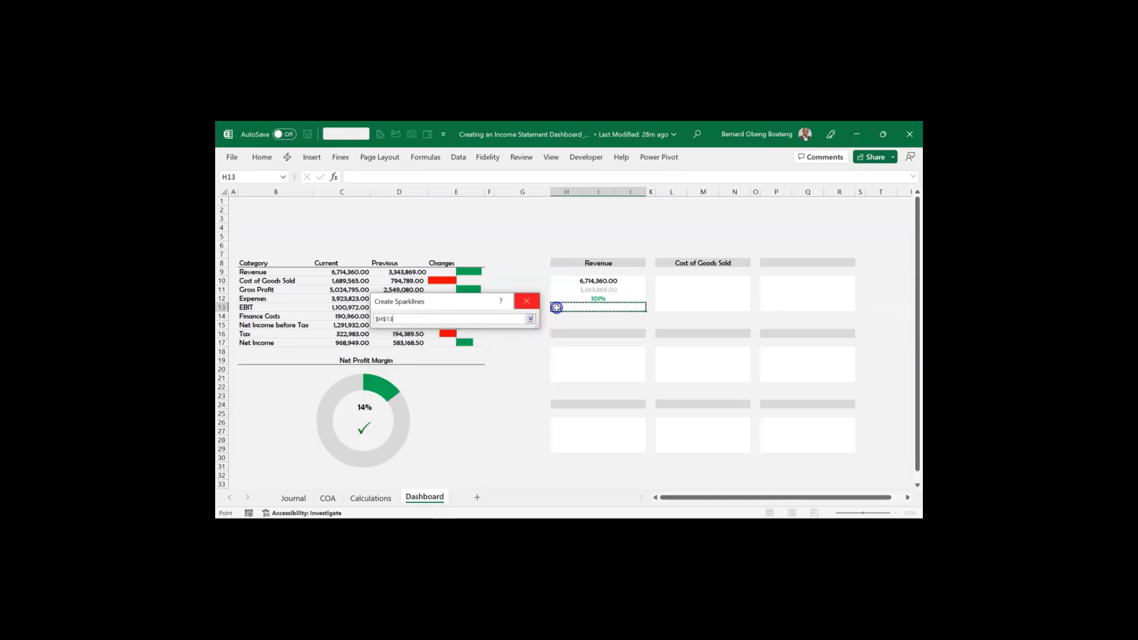
click(528, 319)
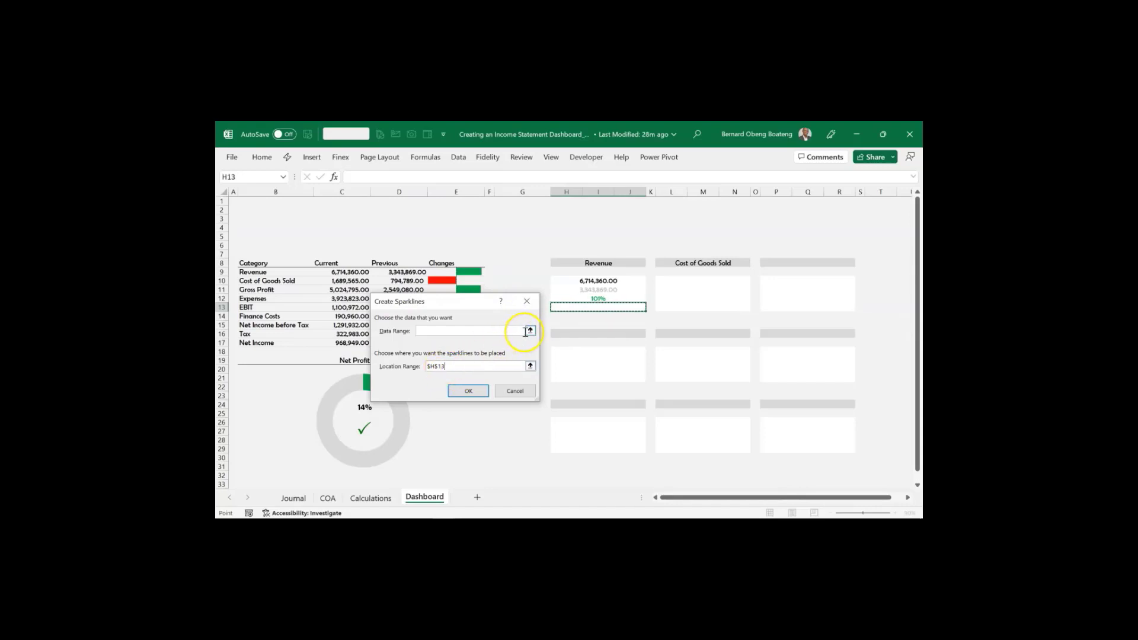
Set the sparkline's data range to the monthly revenue values in Calculations C9:N9 and create it
click(527, 330)
click(376, 498)
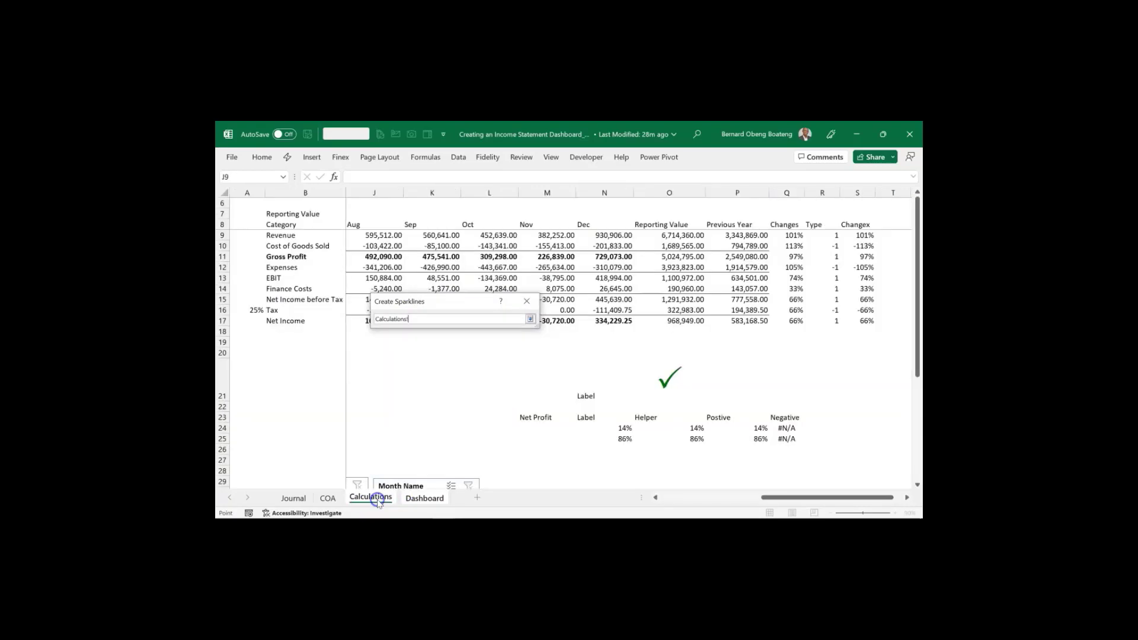
scroll(379, 237, left, 3)
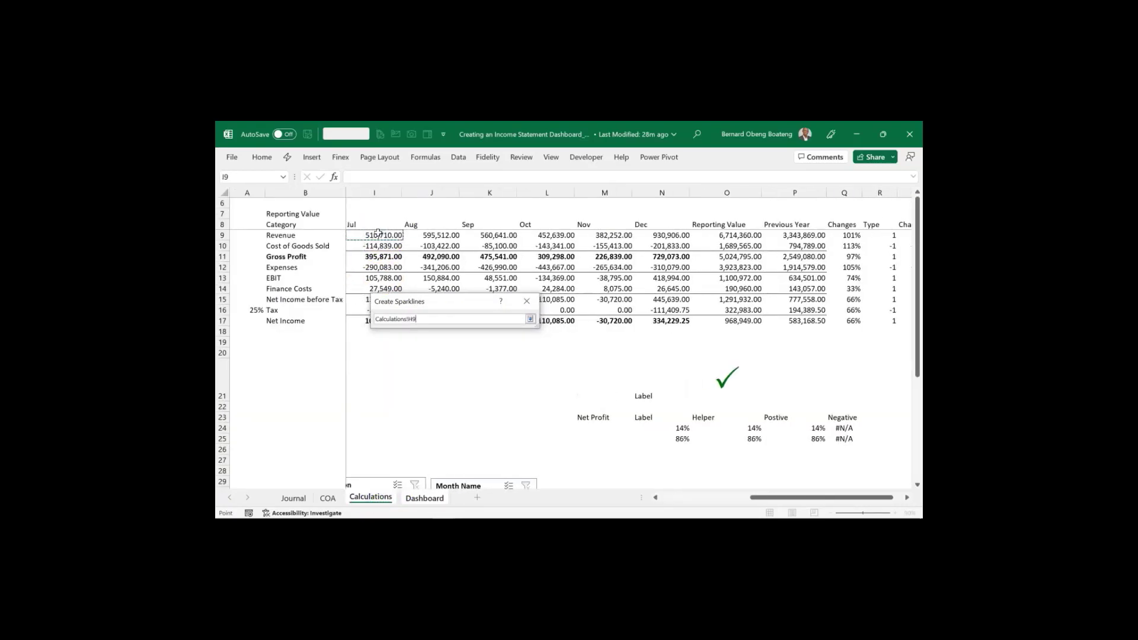
click(378, 235)
scroll(378, 233, left, 1)
click(378, 235)
key(ctrl+shift+Right)
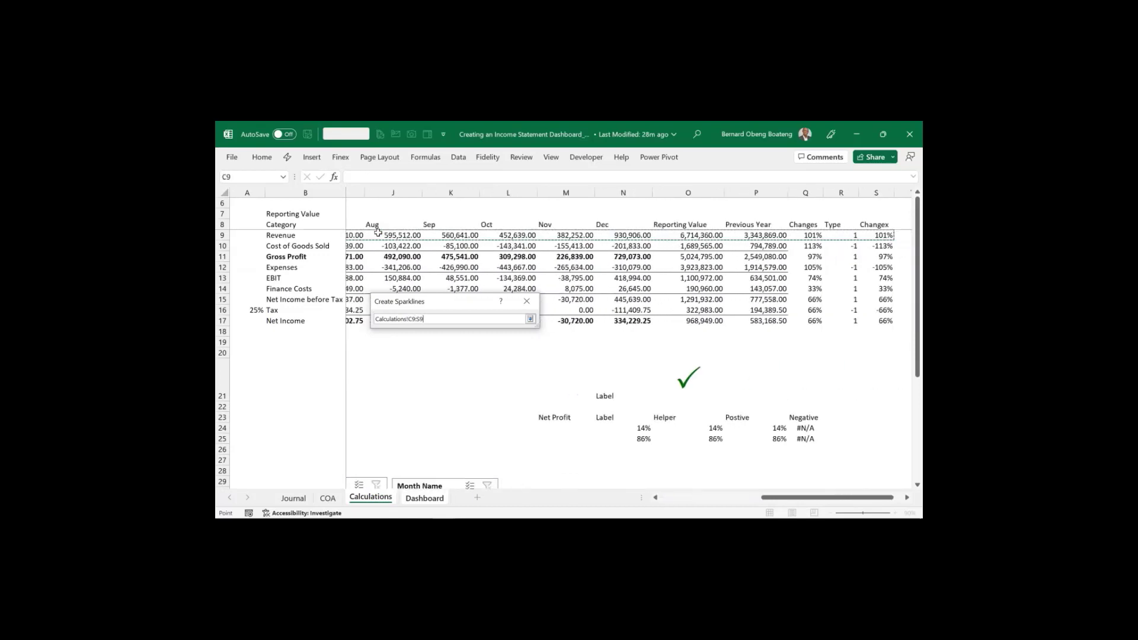
key(shift+Left)
key(shift+Left)
key(shift+Left)
key(shift+Left)
key(shift+Left)
key(Return)
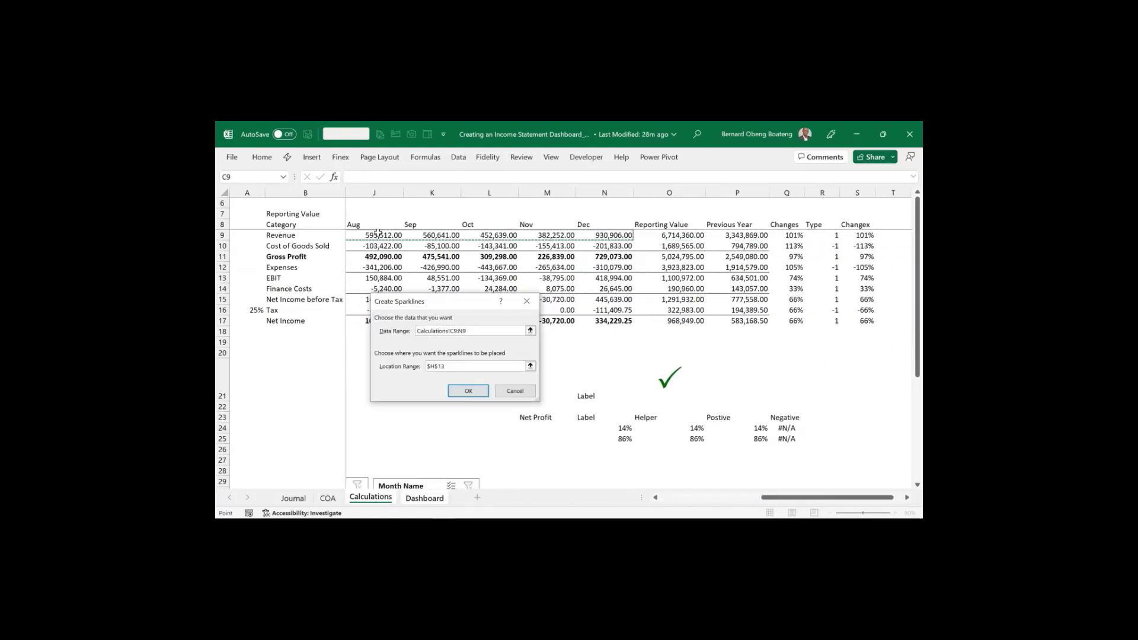
click(458, 390)
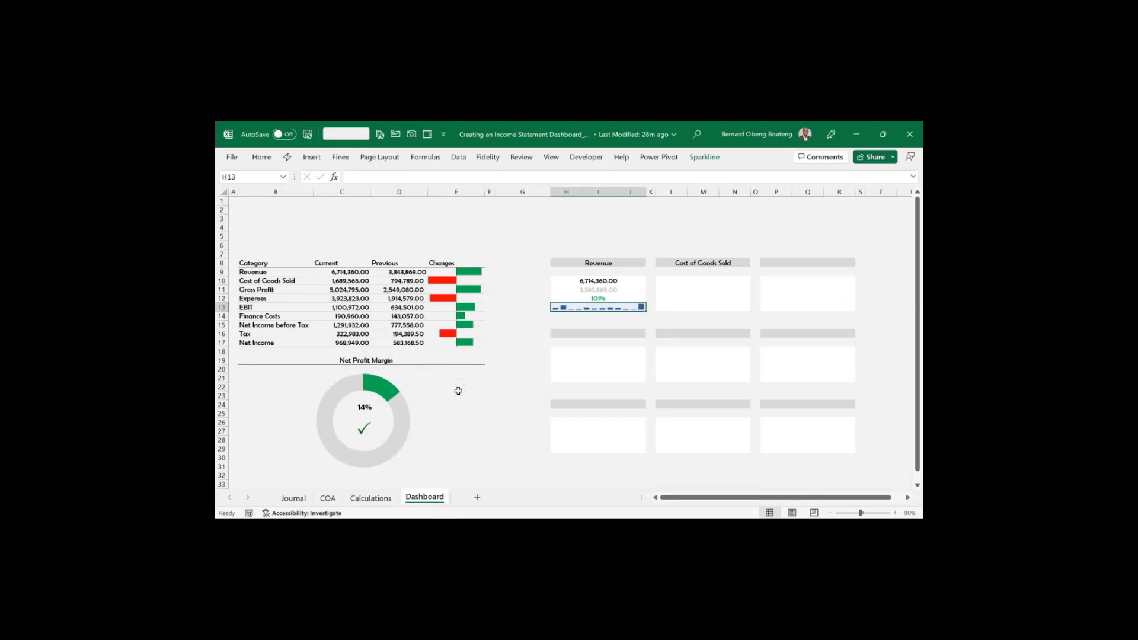
Show the high and low points on the Revenue sparkline and colour the high point marker green
click(704, 157)
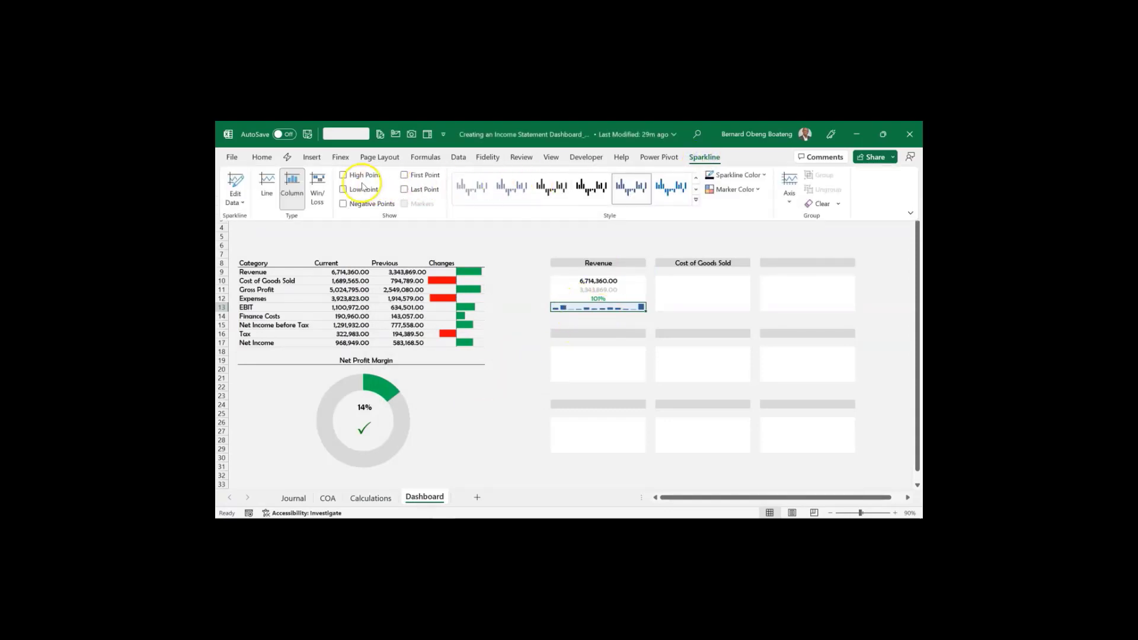
click(343, 175)
click(759, 189)
mouse_move(763, 241)
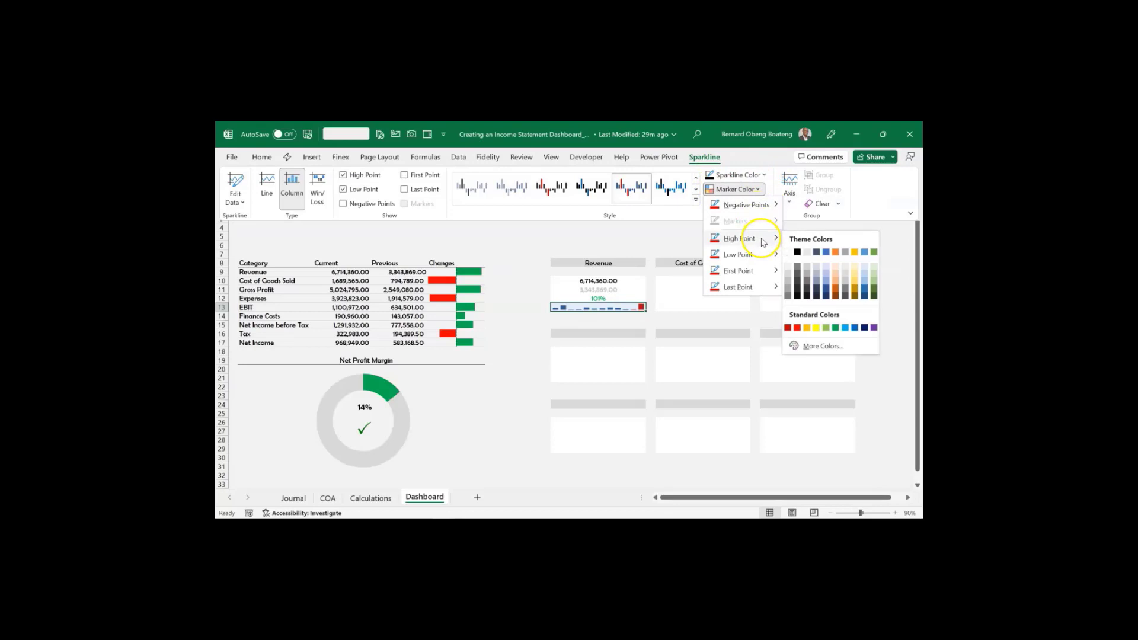
click(835, 328)
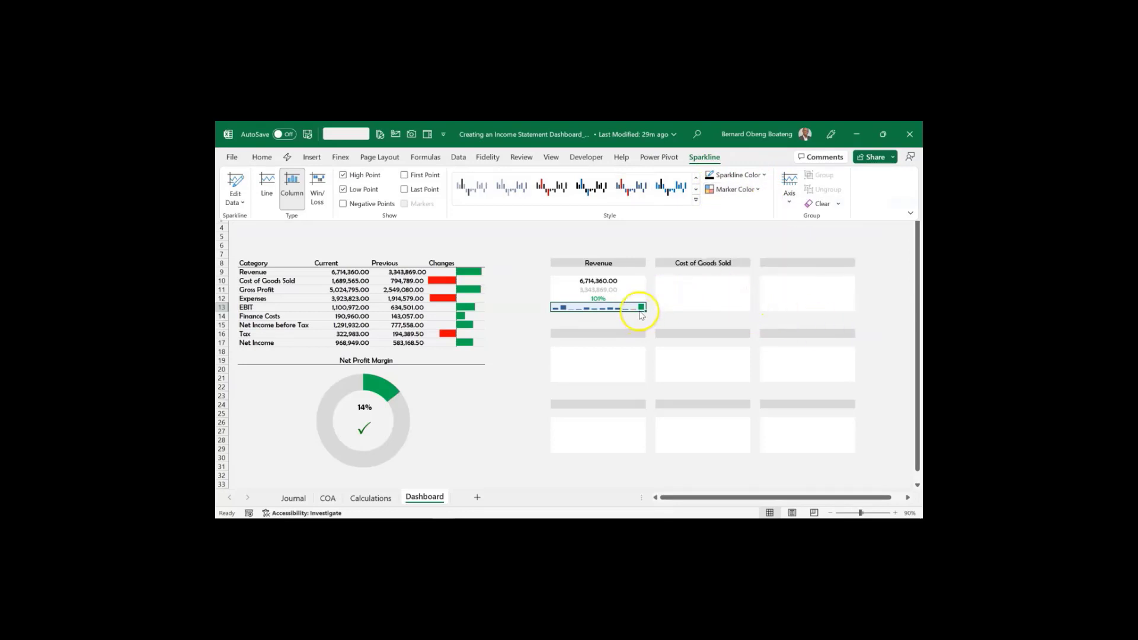
click(529, 297)
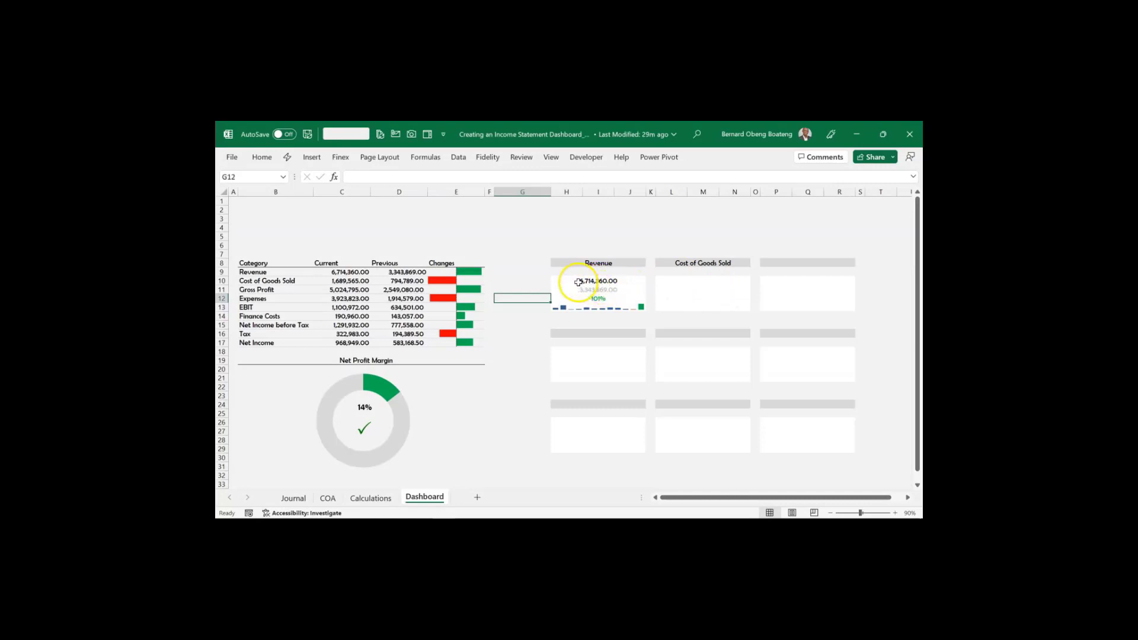
Copy the Revenue card's contents from row 10 to 13 into the Cost of Goods Sold card at L10 and the untitled card at P10
click(578, 282)
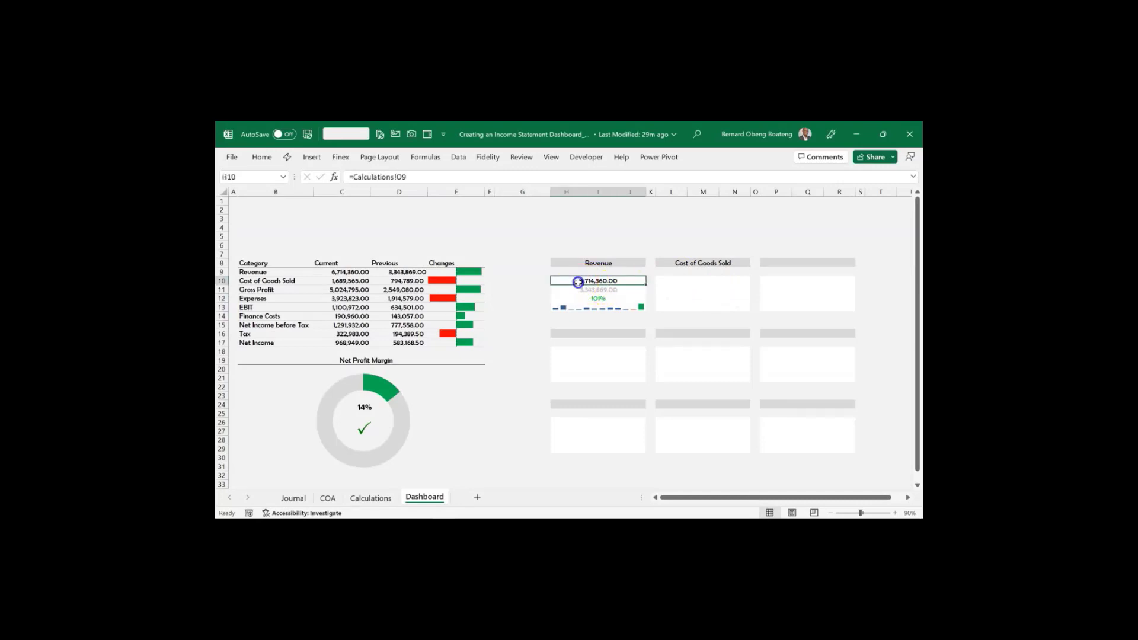
drag(578, 282, 578, 305)
key(ctrl+c)
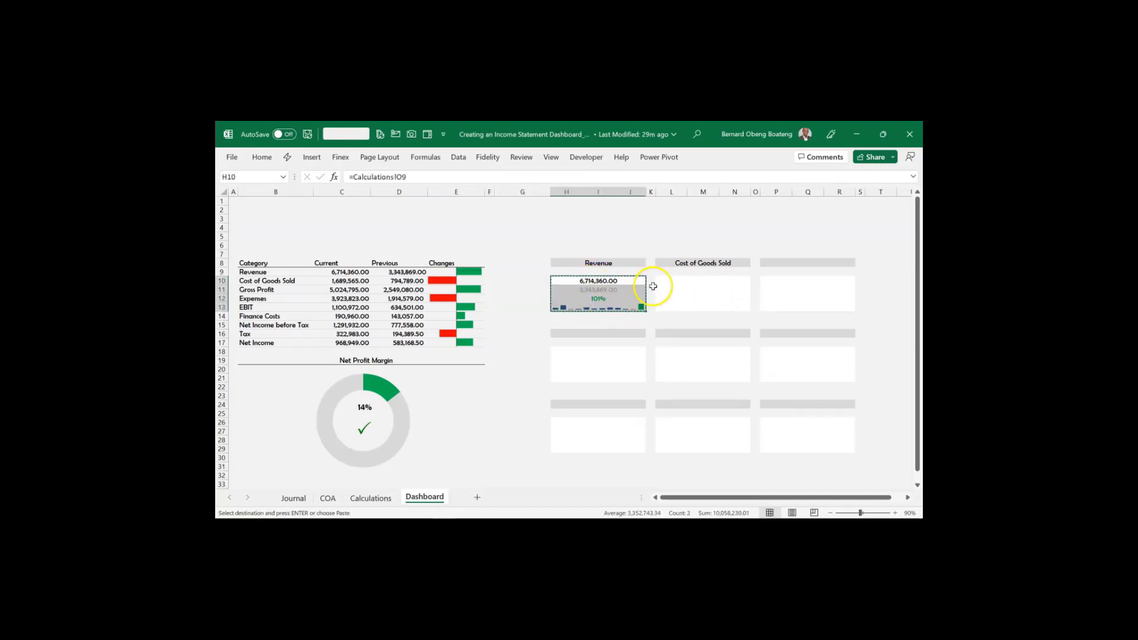
click(668, 281)
key(ctrl+v)
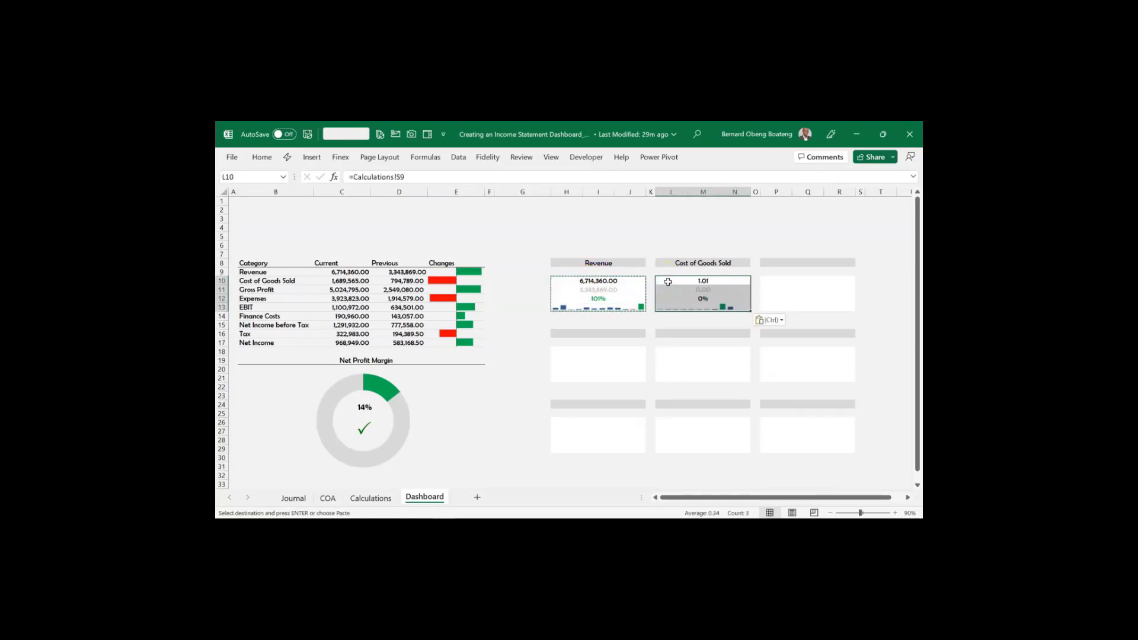
click(768, 281)
key(ctrl+v)
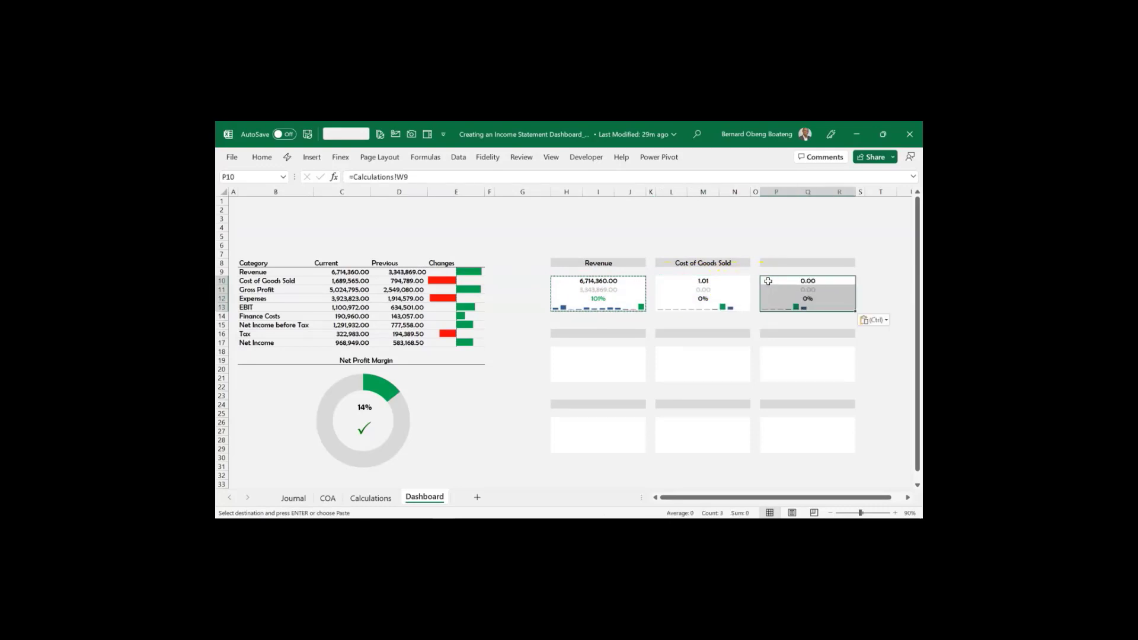
key(Escape)
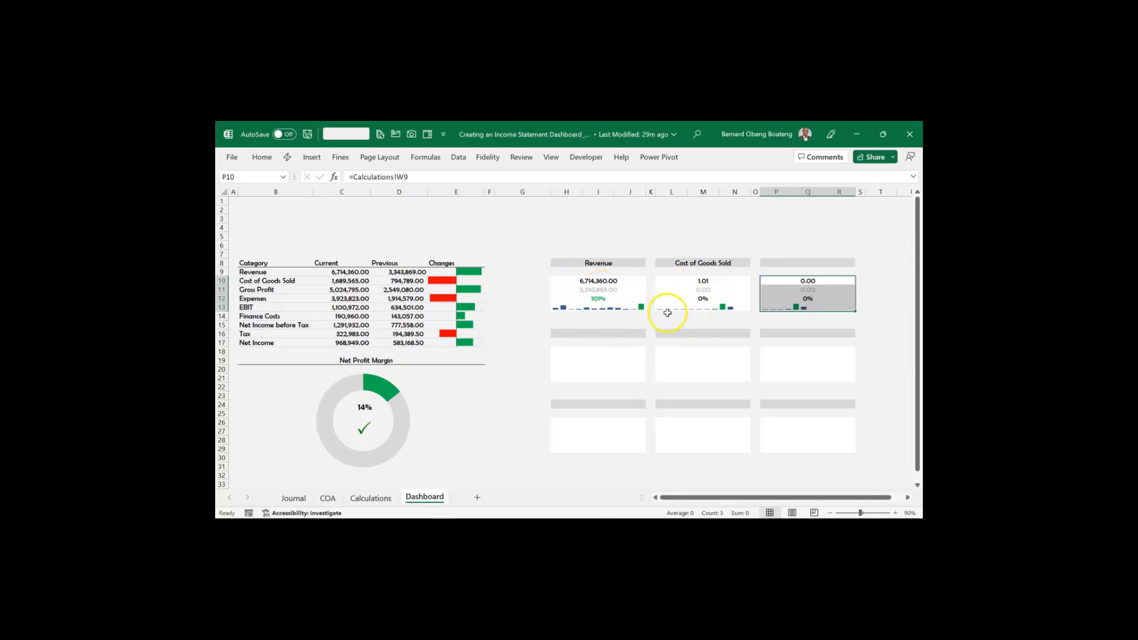
Link the Cost of Goods Sold card's cell L10 to the reporting value in Calculations cell O10
click(687, 284)
text(=)
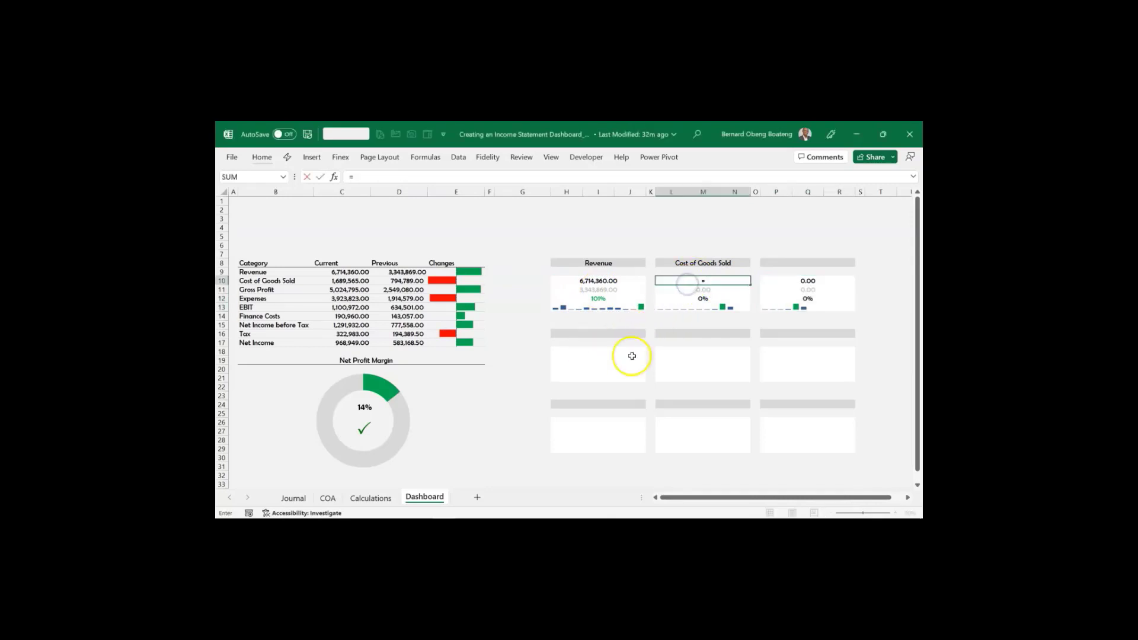
click(374, 498)
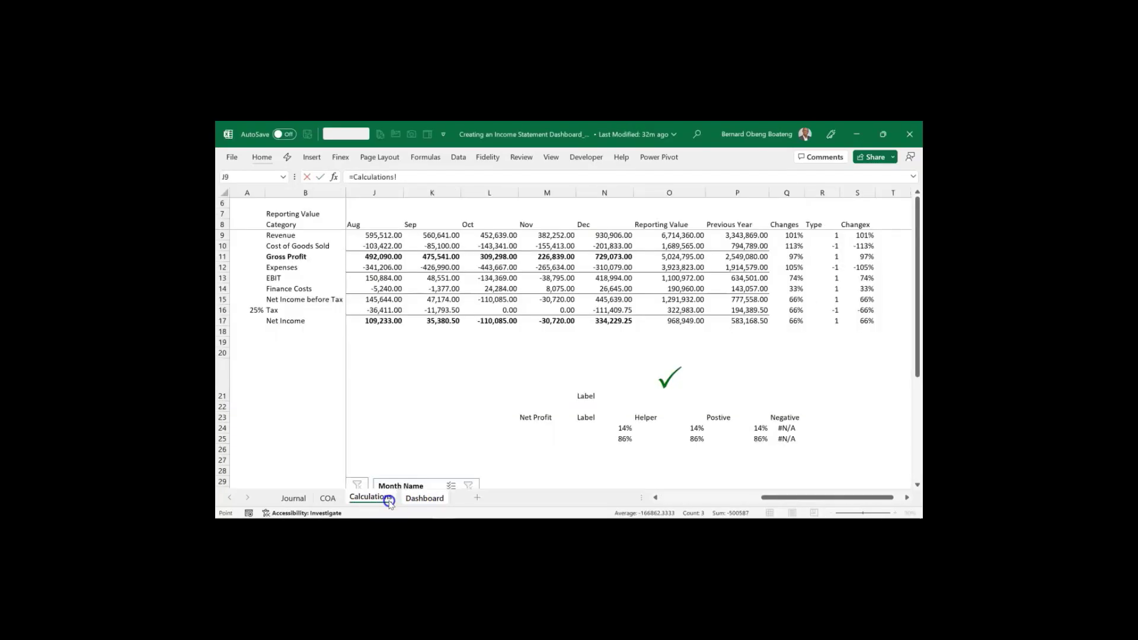
click(688, 245)
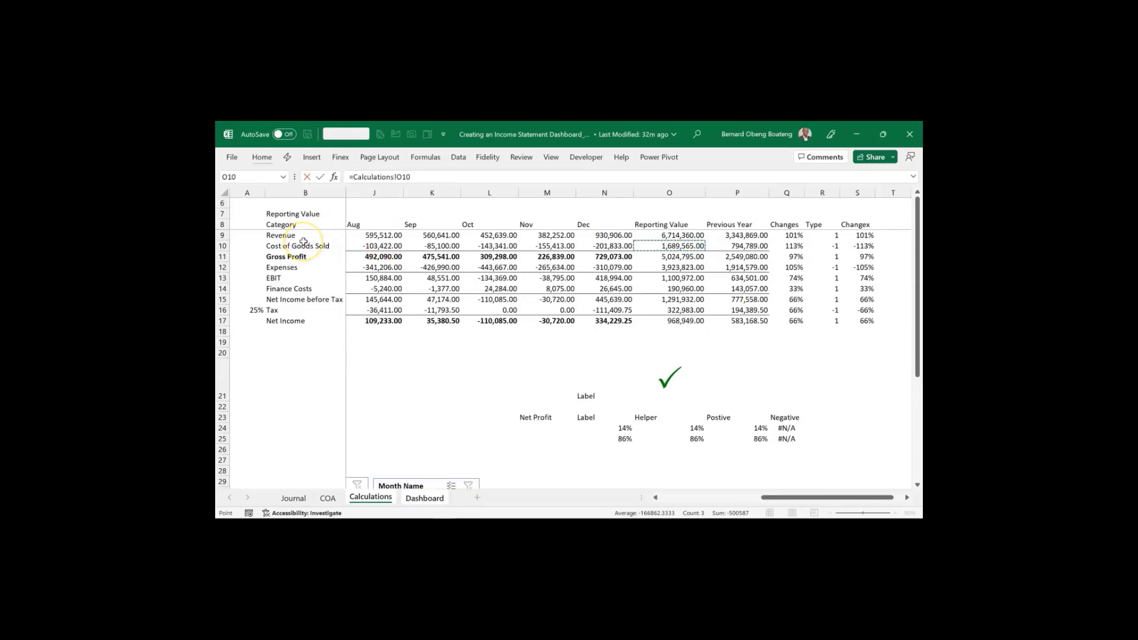
key(Return)
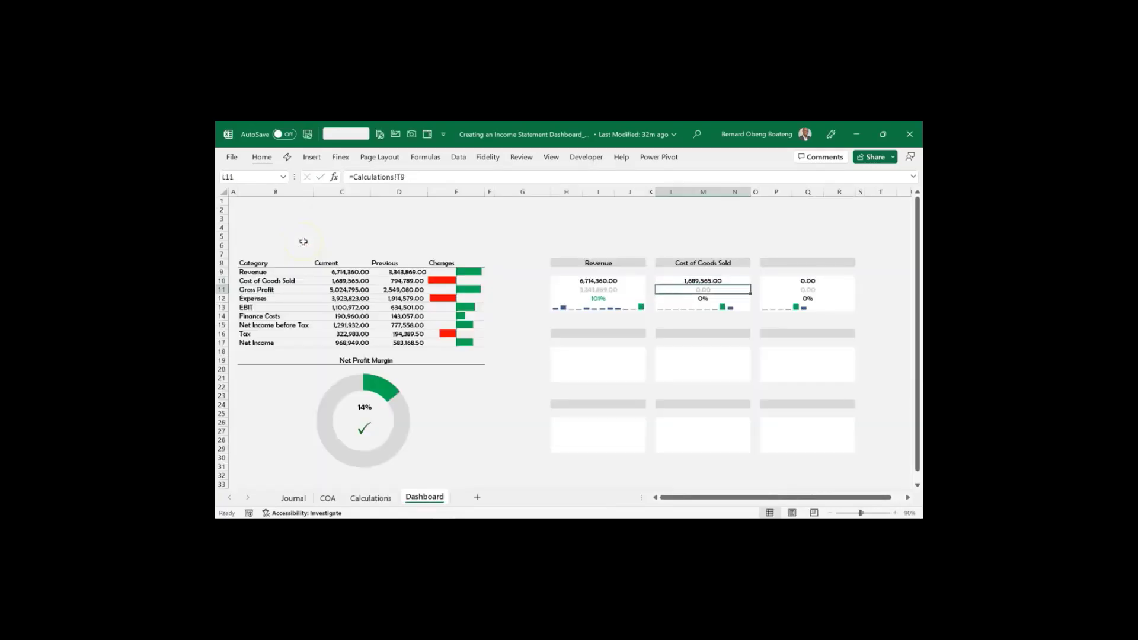
Link the Cost of Goods Sold card's cell L11 to the previous year's value in Calculations cell P10
text(=)
click(368, 498)
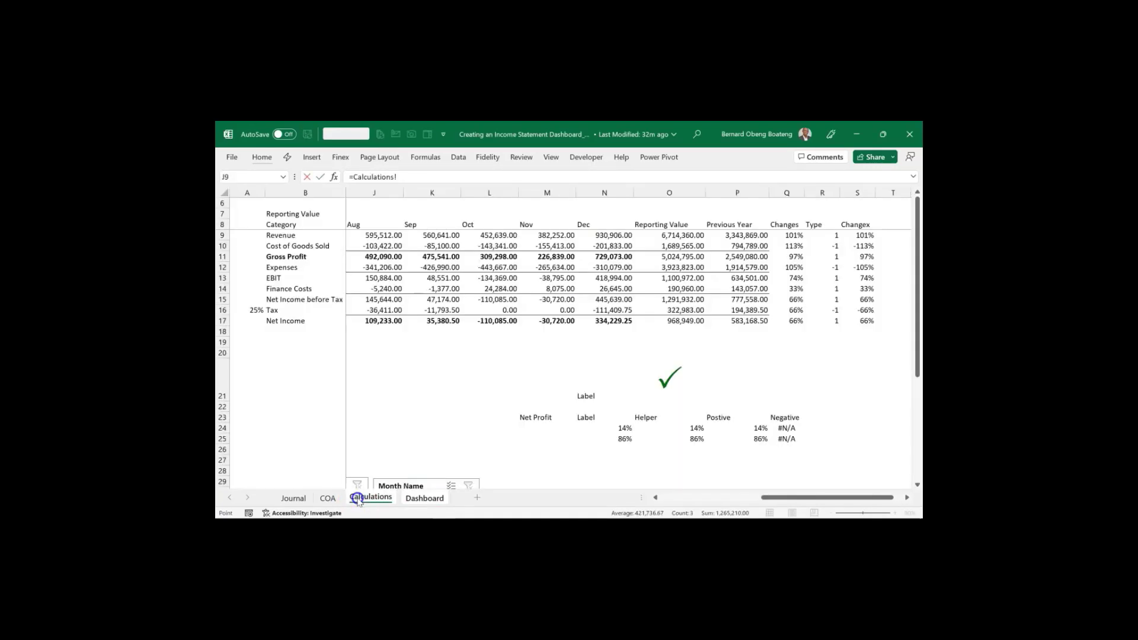
click(725, 245)
key(Return)
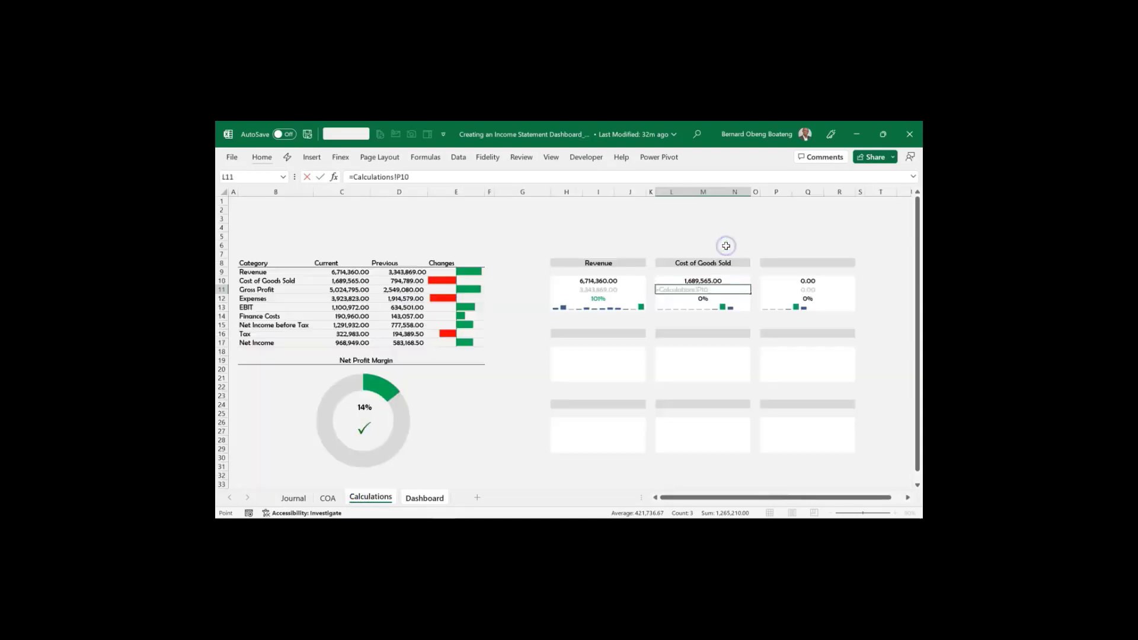
Link the Cost of Goods Sold card's percentage cell M12 to the change value in Calculations cell S10
text(=)
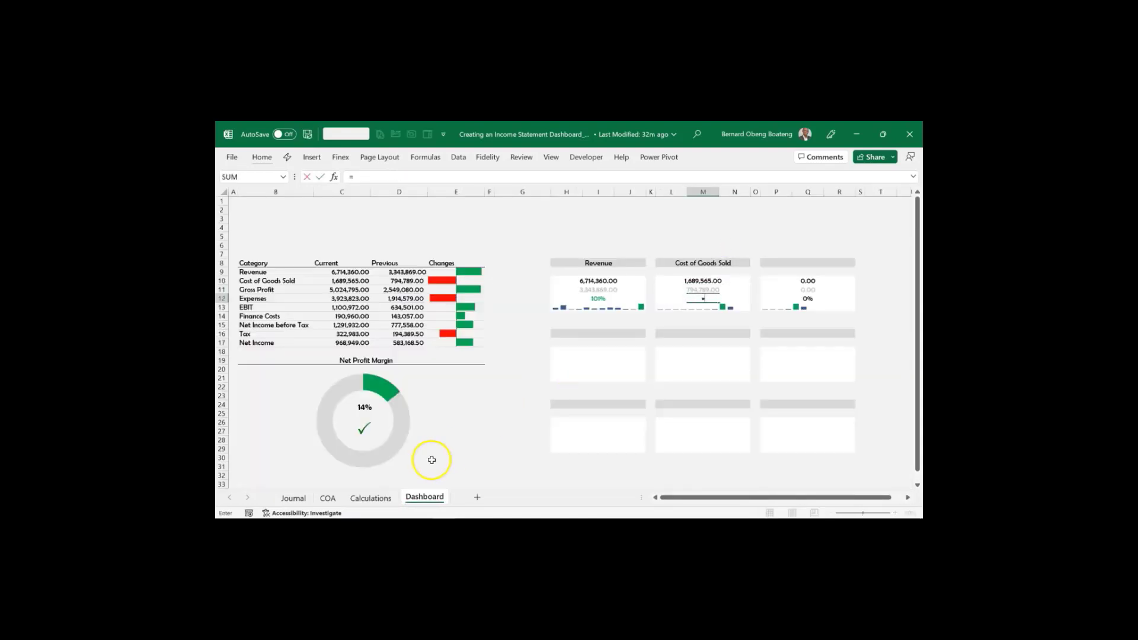
click(375, 498)
click(859, 246)
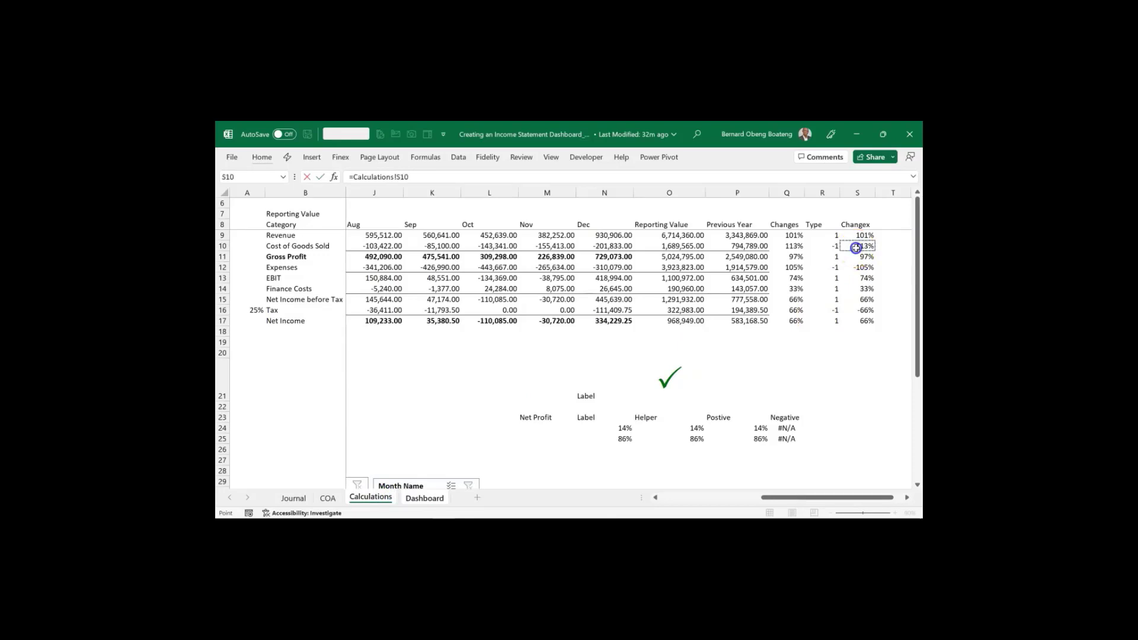
key(Return)
Change the data range of the Cost of Goods Sold sparkline in L13 to the monthly values in Calculations C10:N10
click(728, 308)
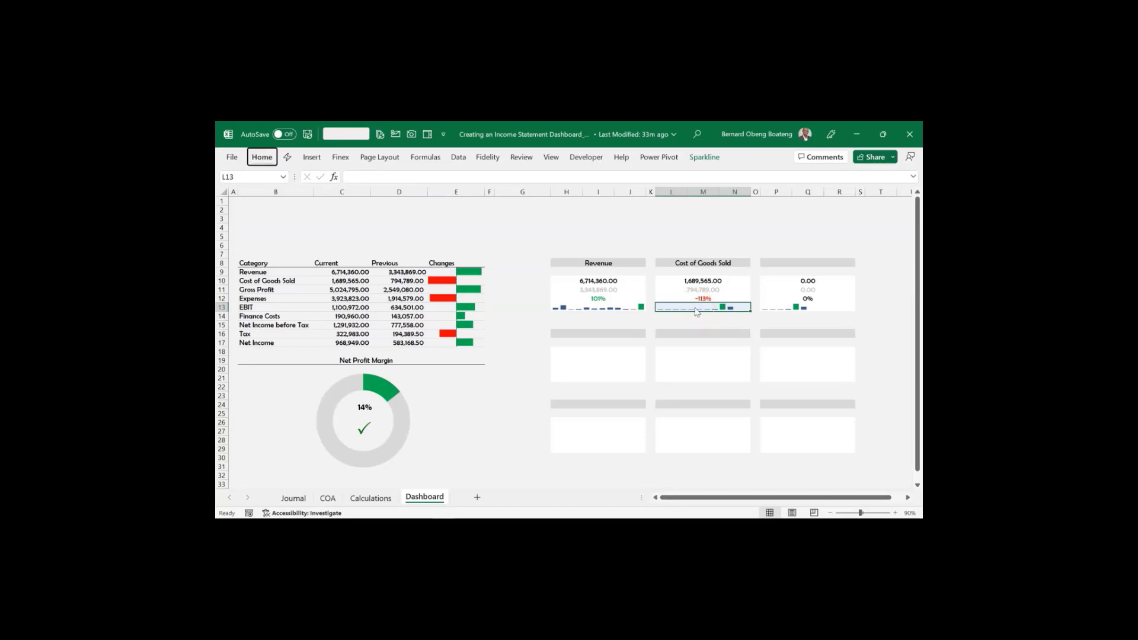
key(alt)
key(j)
key(s)
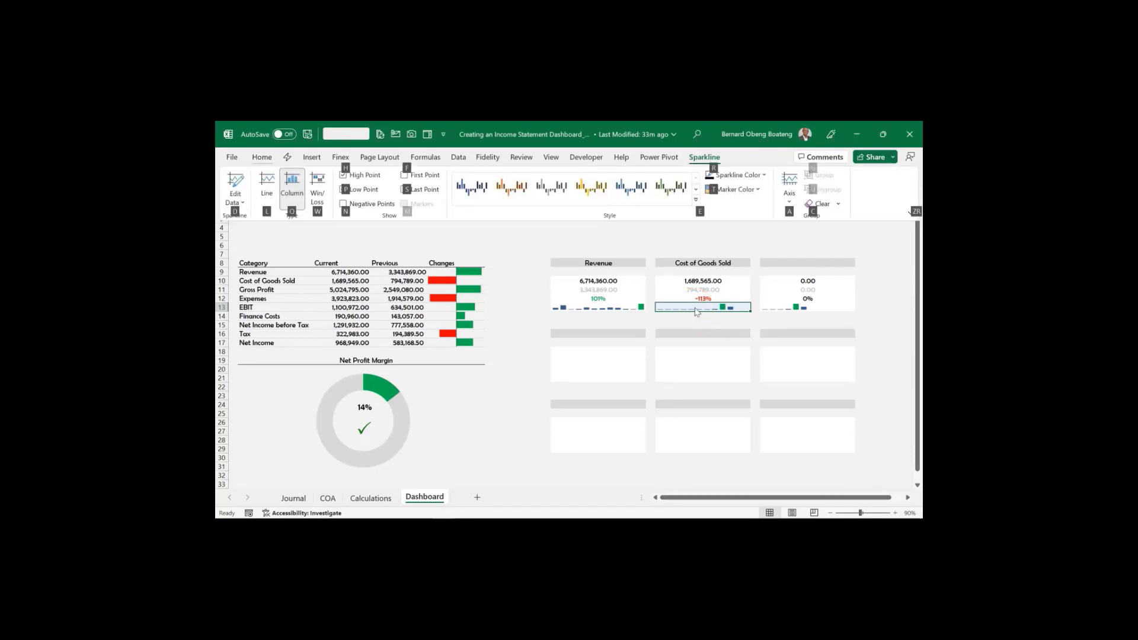
key(d)
key(e)
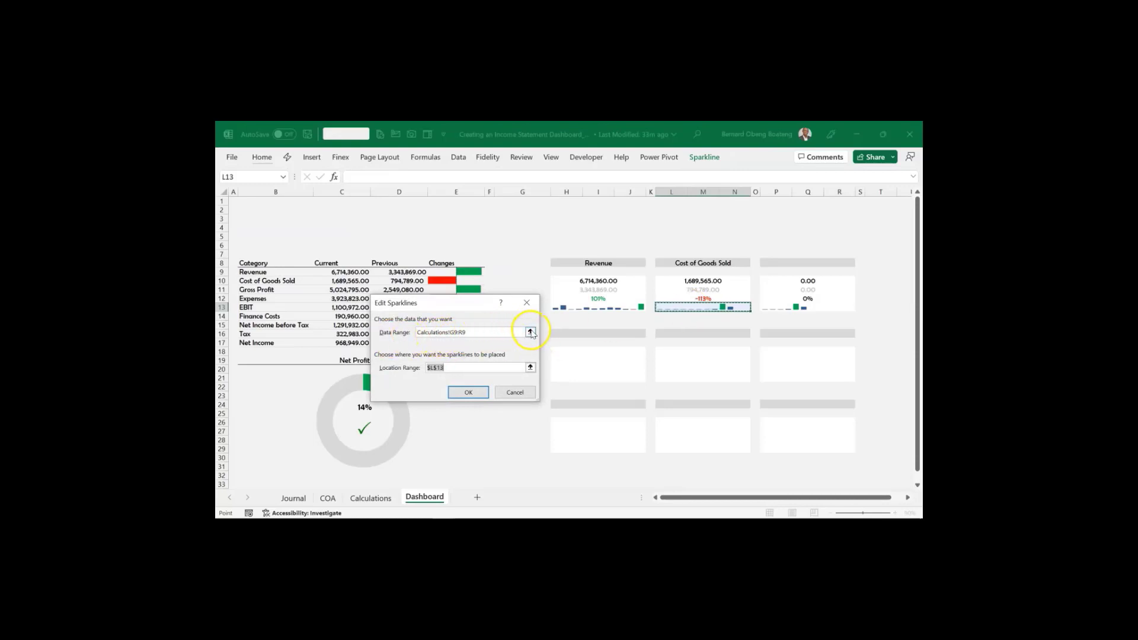
click(530, 333)
click(391, 245)
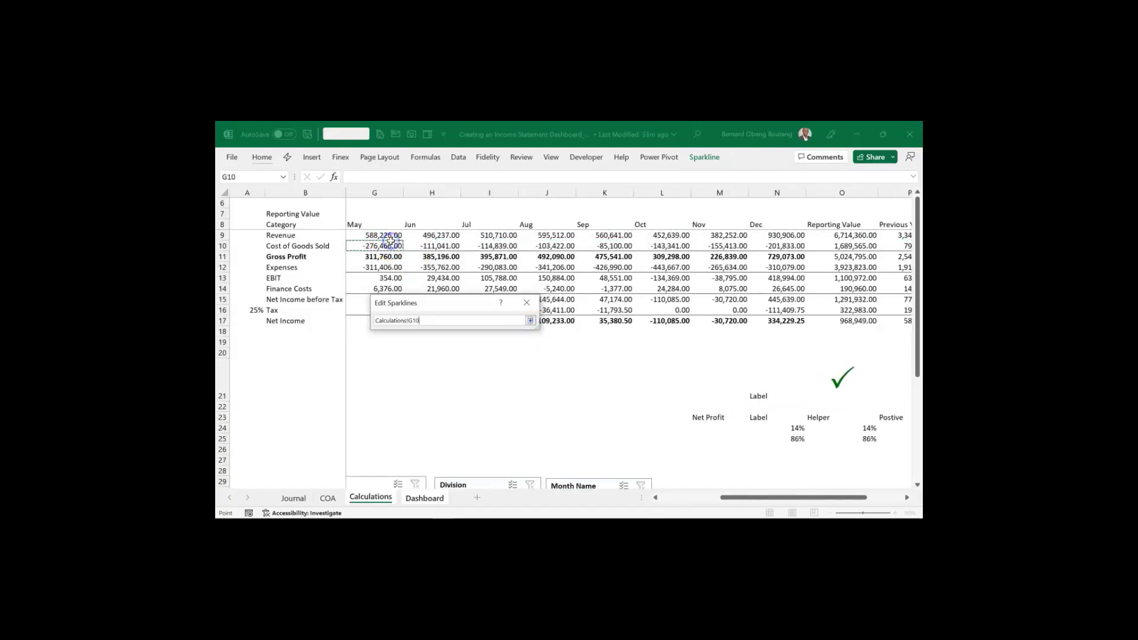
scroll(391, 239, left, 4)
click(390, 244)
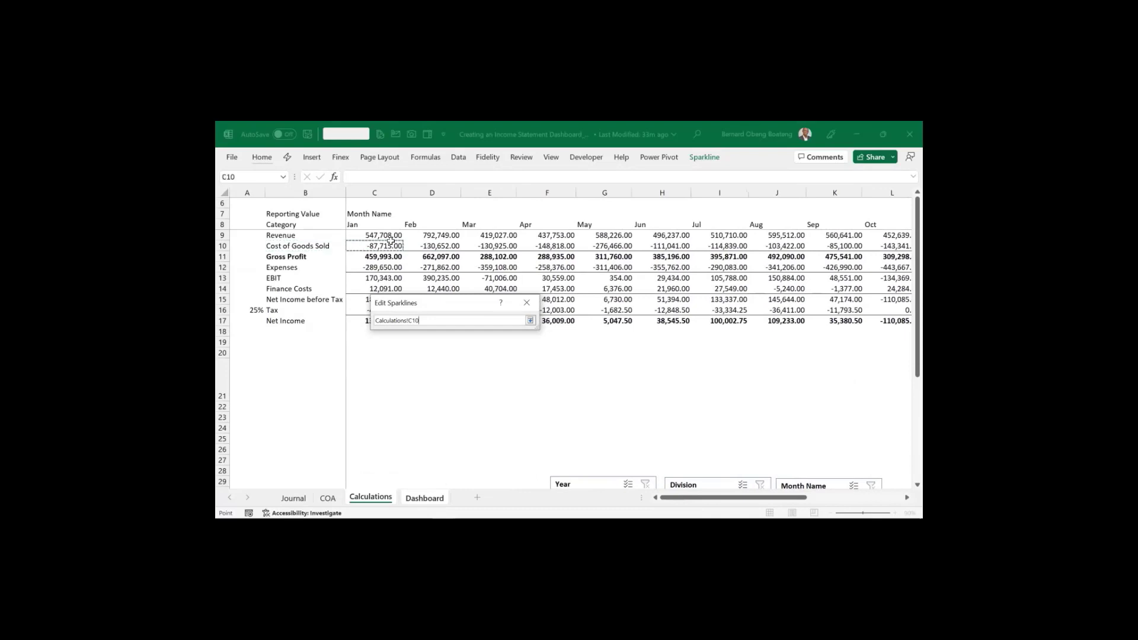
key(ctrl+shift+Right)
key(shift+Left)
key(shift+Left)
key(shift+Left)
key(shift+Left)
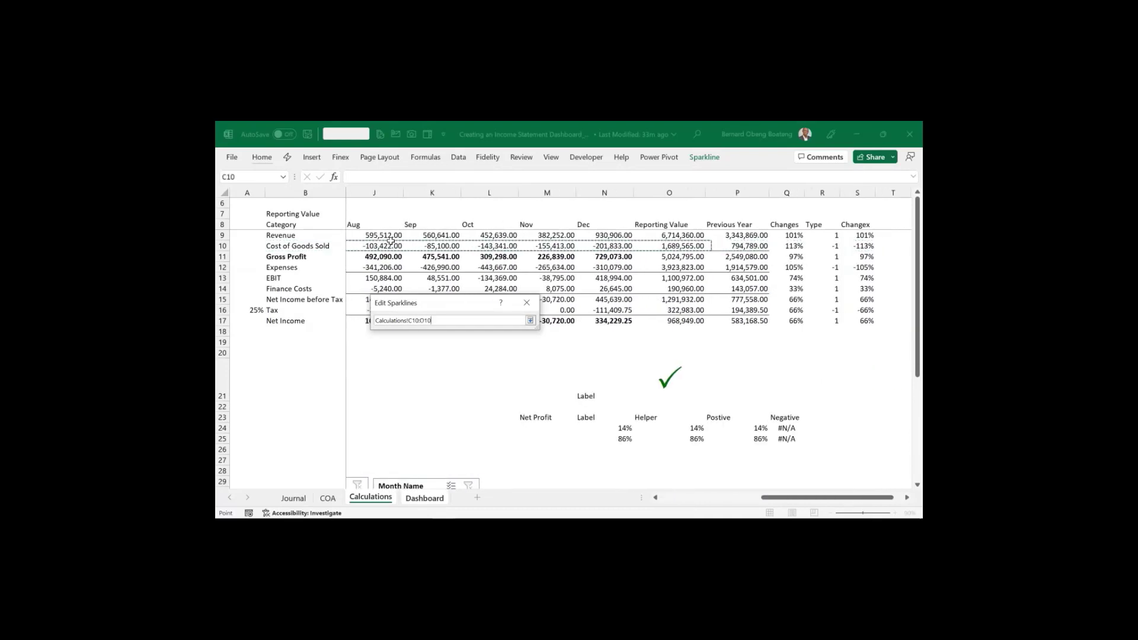
key(shift+Left)
key(Return)
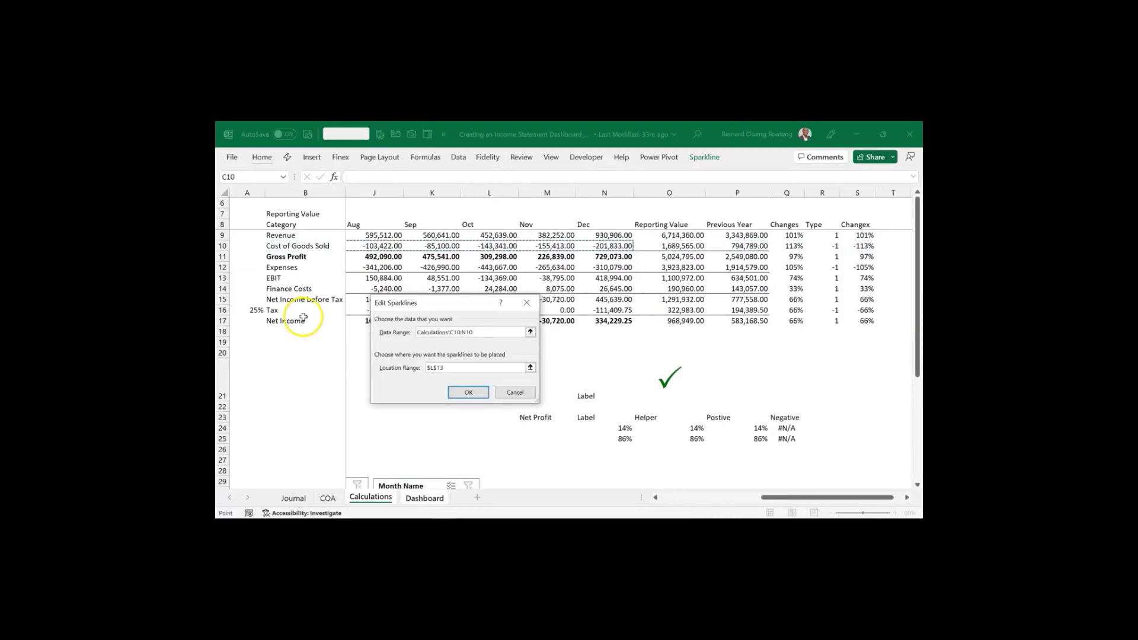
click(449, 392)
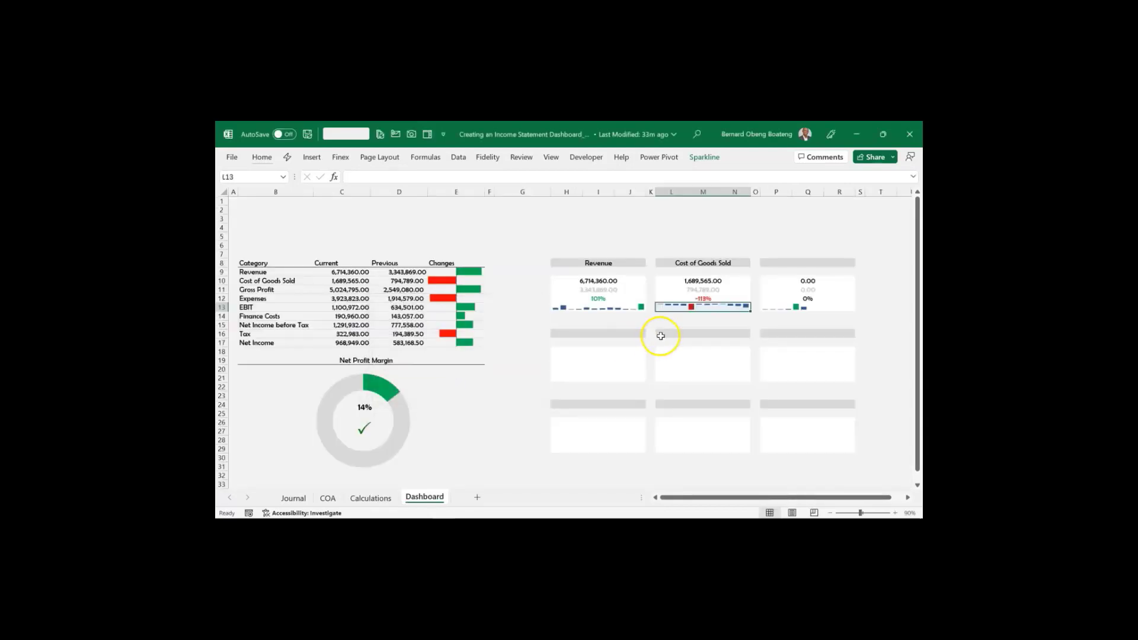
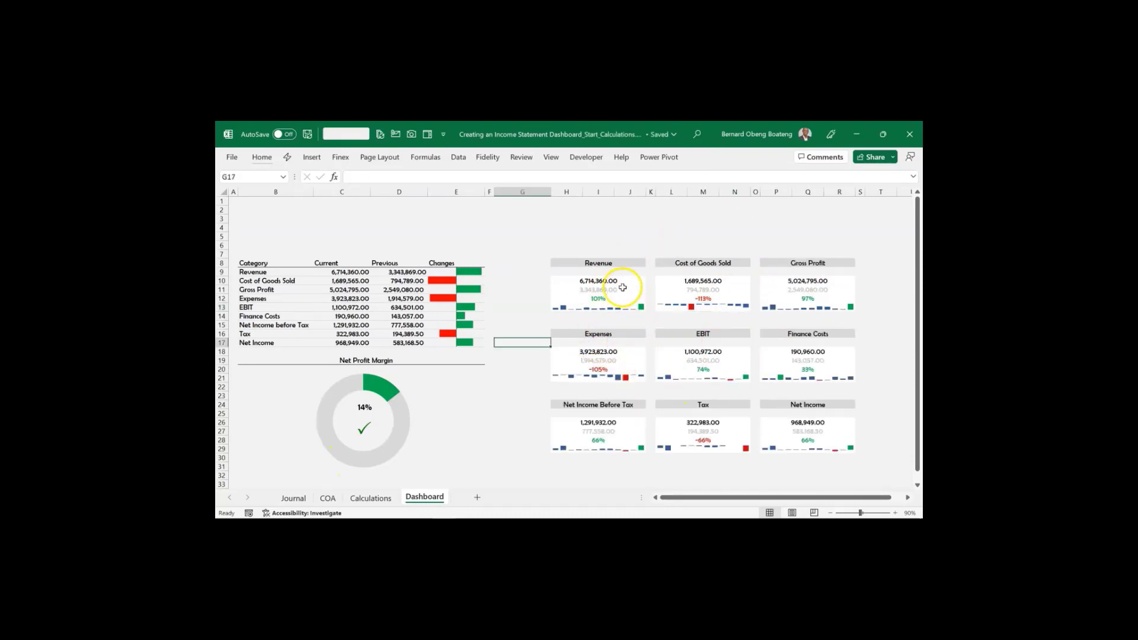
Cut the Year, Division and Month Name slicers from the area below the calculations on the Calculations sheet
click(531, 422)
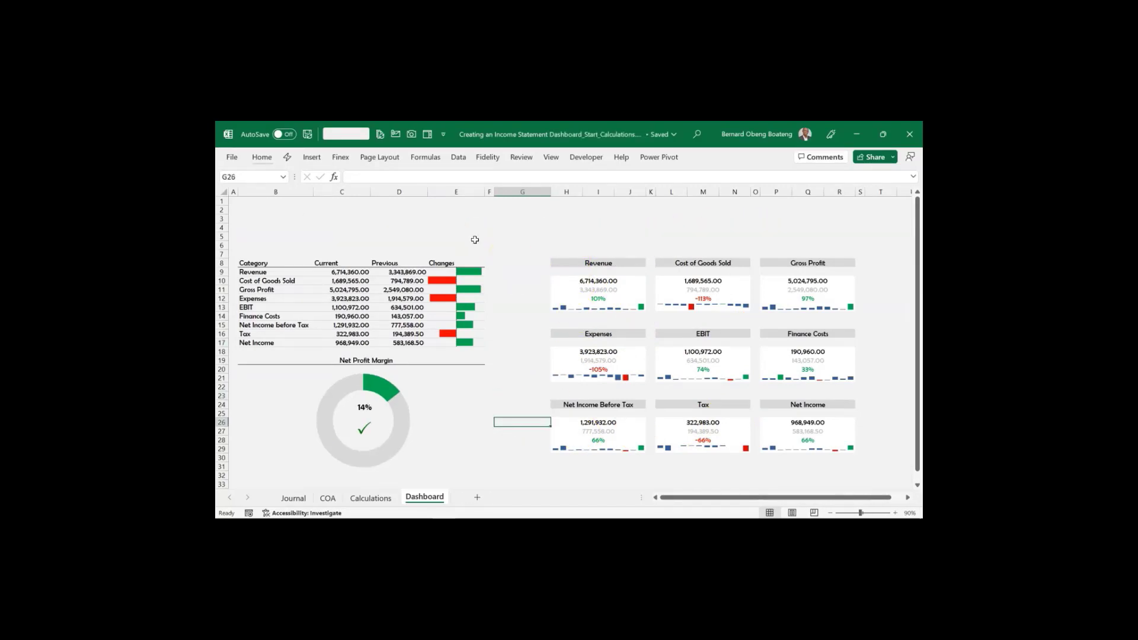
click(370, 498)
click(426, 426)
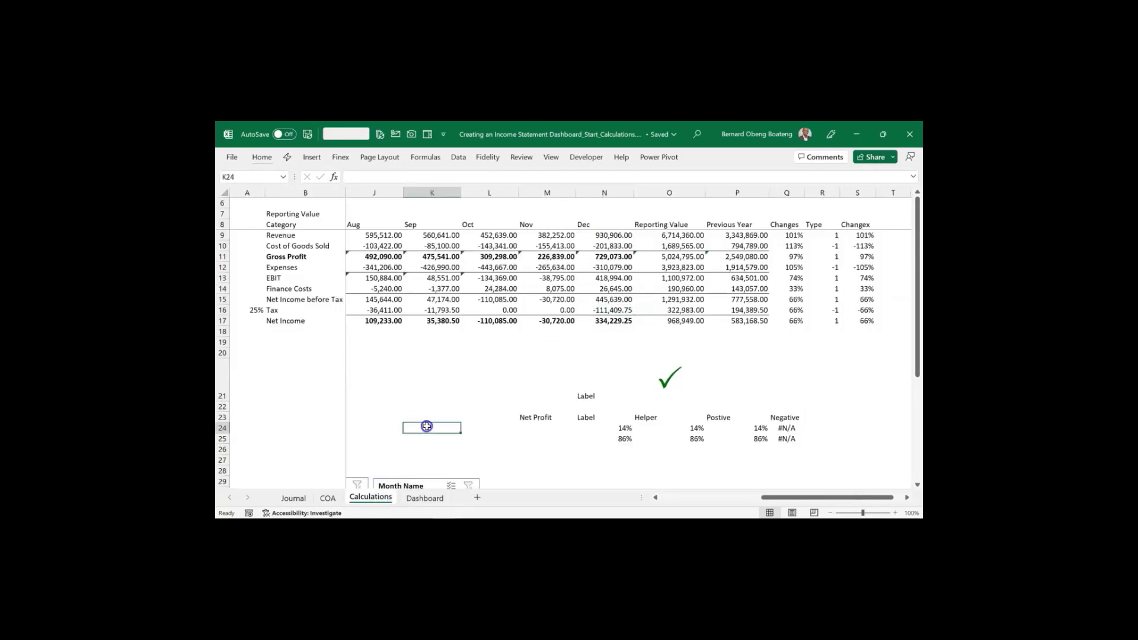
key(Left)
key(Left)
key(Left)
key(Left)
key(Left)
key(Left)
key(Left)
key(Left)
key(Left)
key(Down)
key(Down)
key(Down)
key(Down)
key(Down)
key(Down)
key(Down)
key(Down)
key(Down)
key(Down)
key(Down)
key(Down)
key(Down)
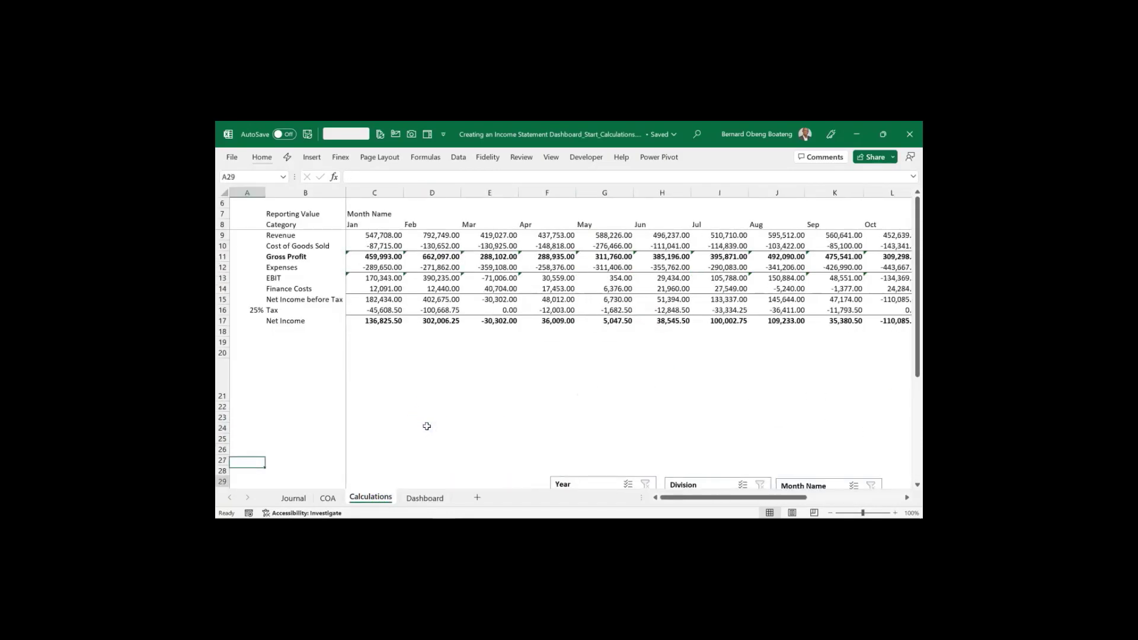
click(602, 396)
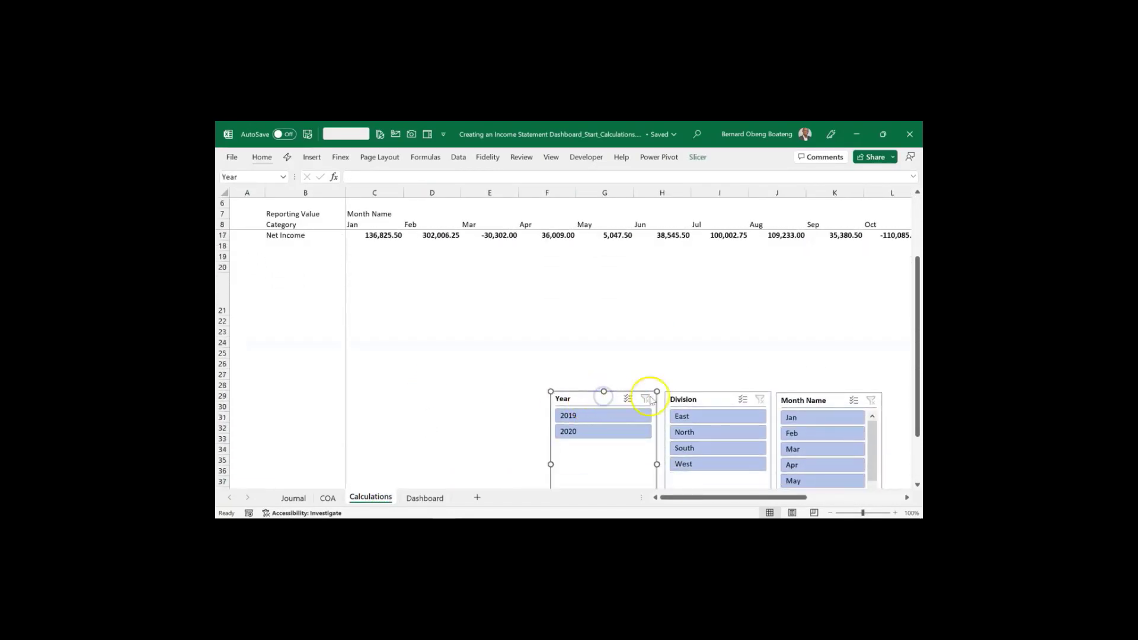
ctrl+click(701, 392)
ctrl+click(795, 399)
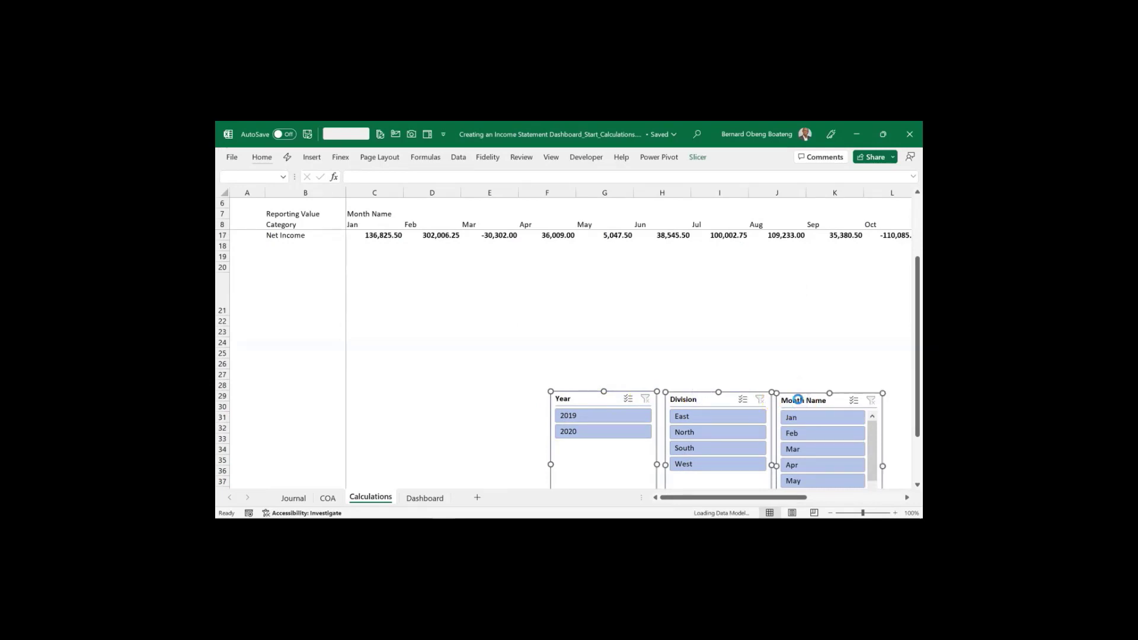
key(Delete)
Paste the three cut slicers onto the Dashboard sheet at cell C2
click(422, 498)
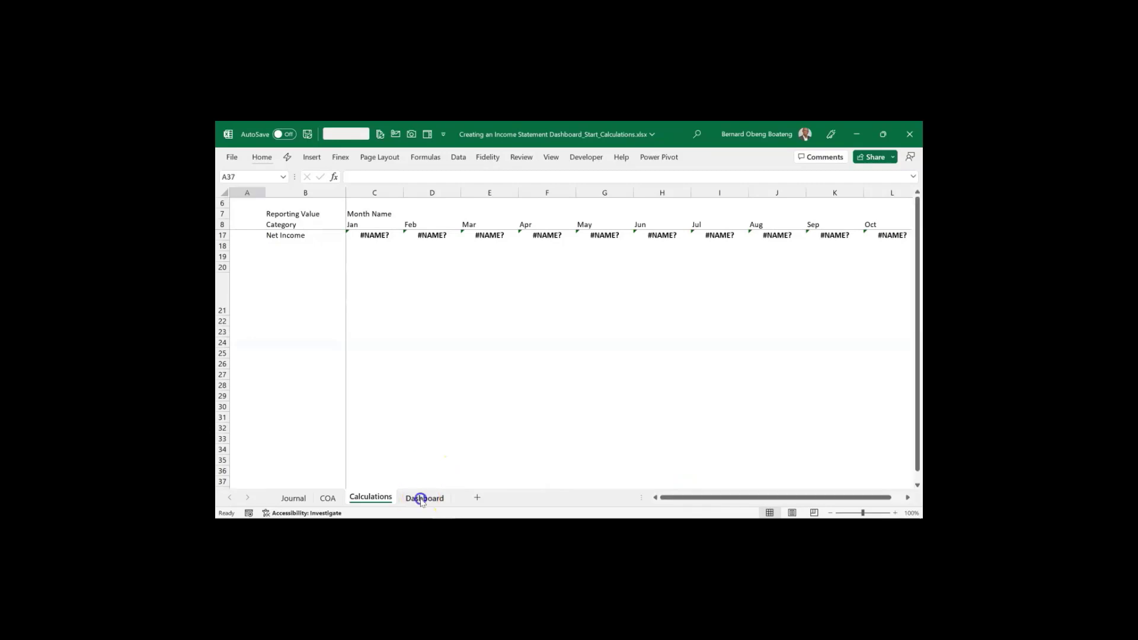
click(316, 211)
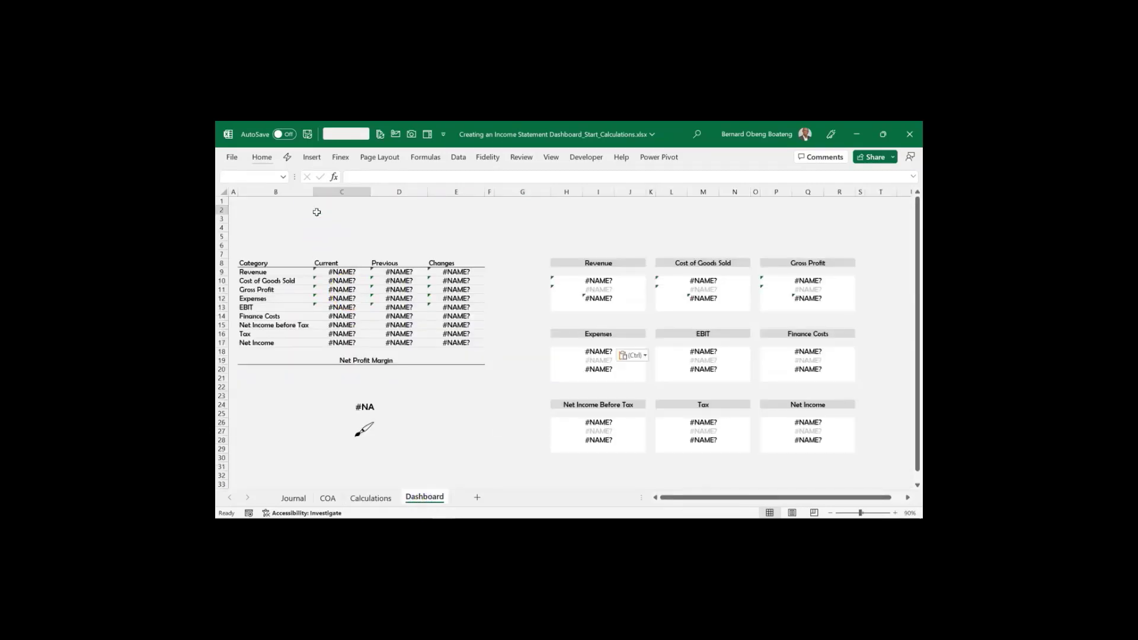
key(ctrl+v)
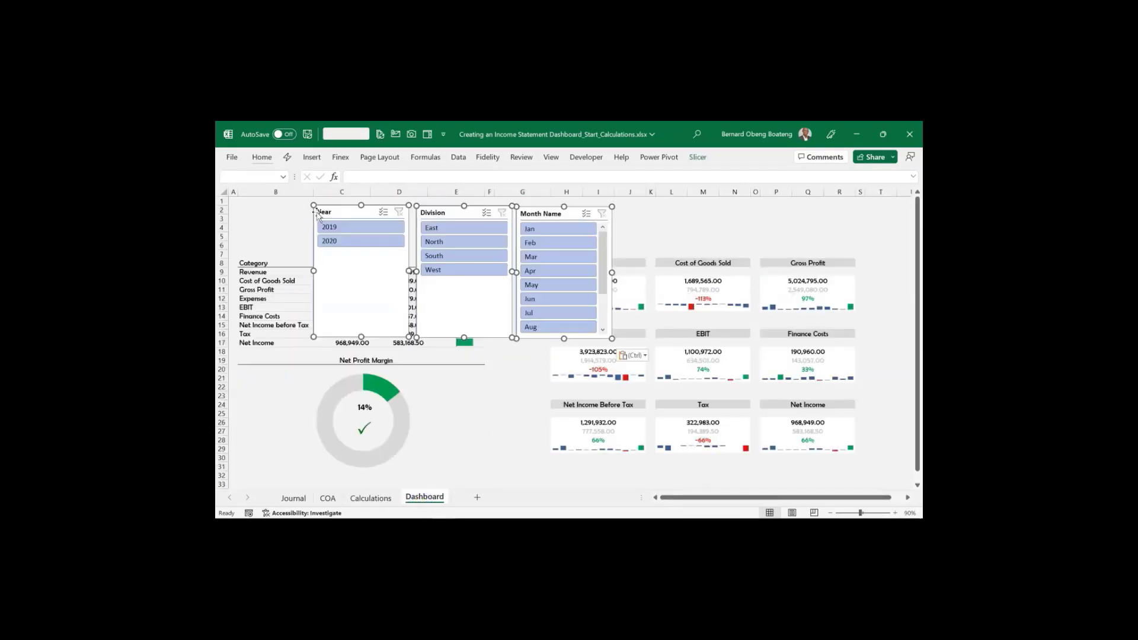
Move the Month Name slicer to start at column H and set it to 12 columns
click(675, 213)
drag(566, 208, 599, 207)
click(696, 158)
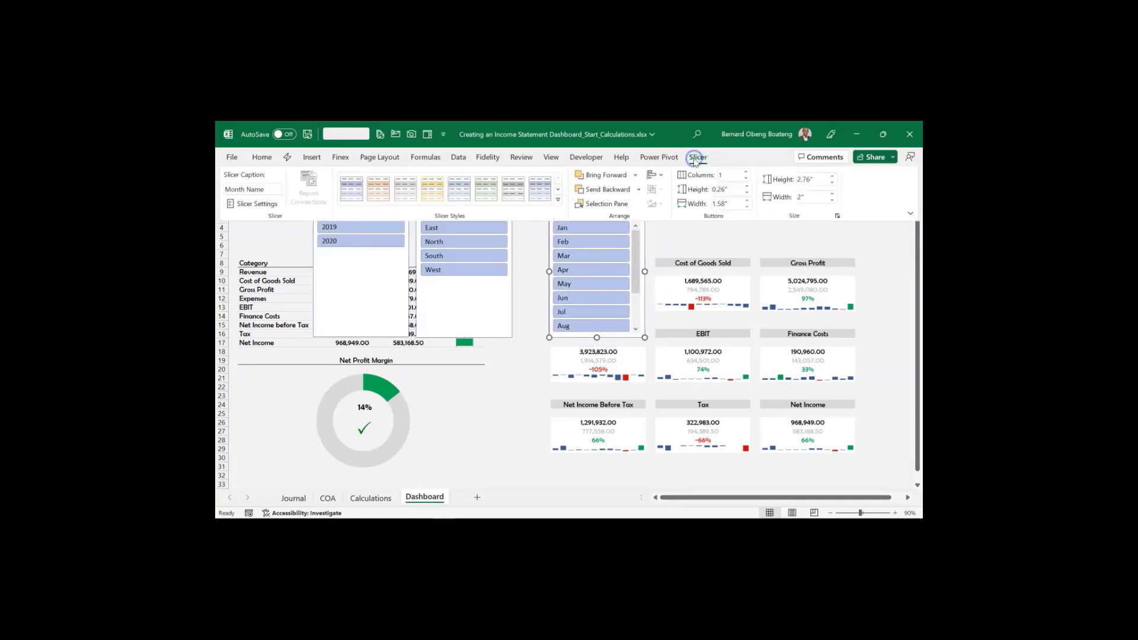
double_click(729, 173)
text(6)
key(Return)
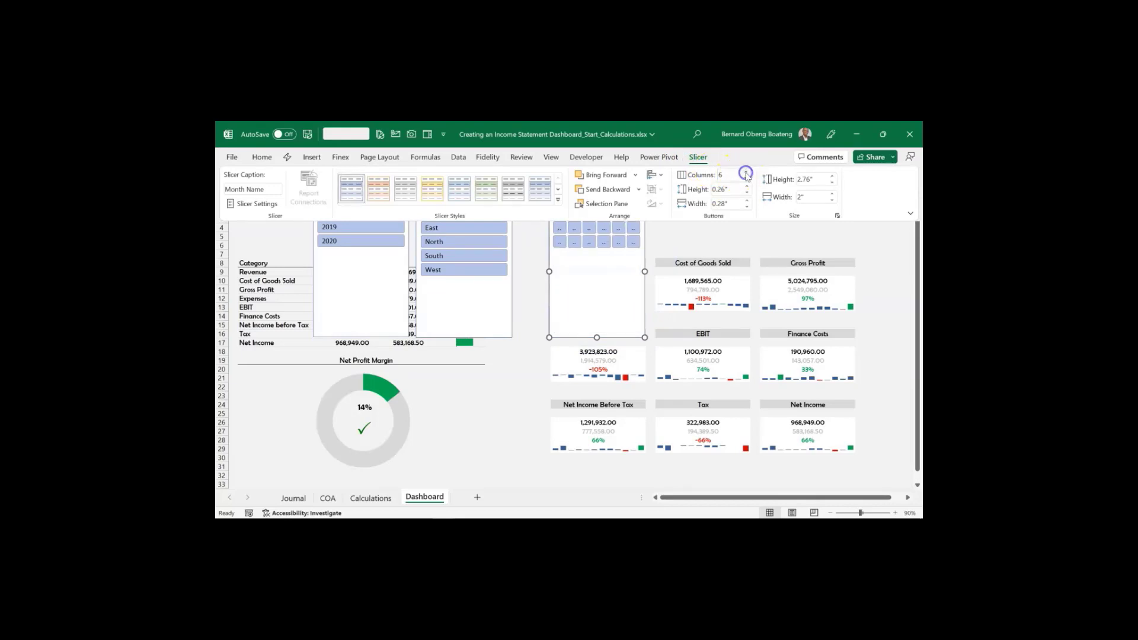
click(746, 171)
click(746, 172)
click(746, 172)
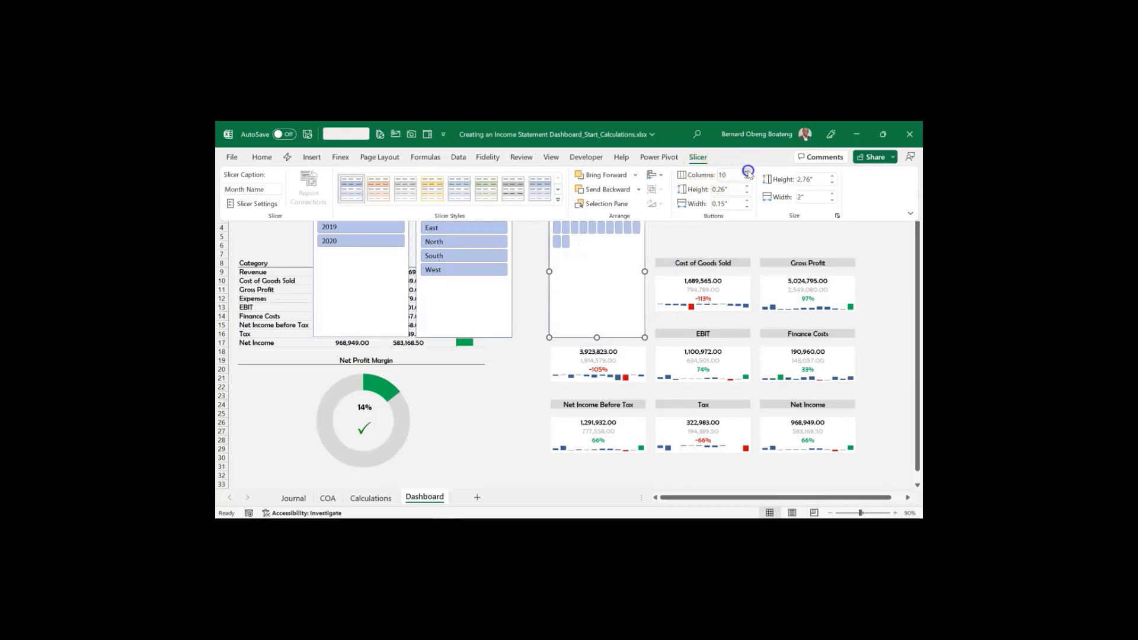
Widen the Month Name slicer to span columns H to R and shorten it to a single row of months above the cards
click(643, 272)
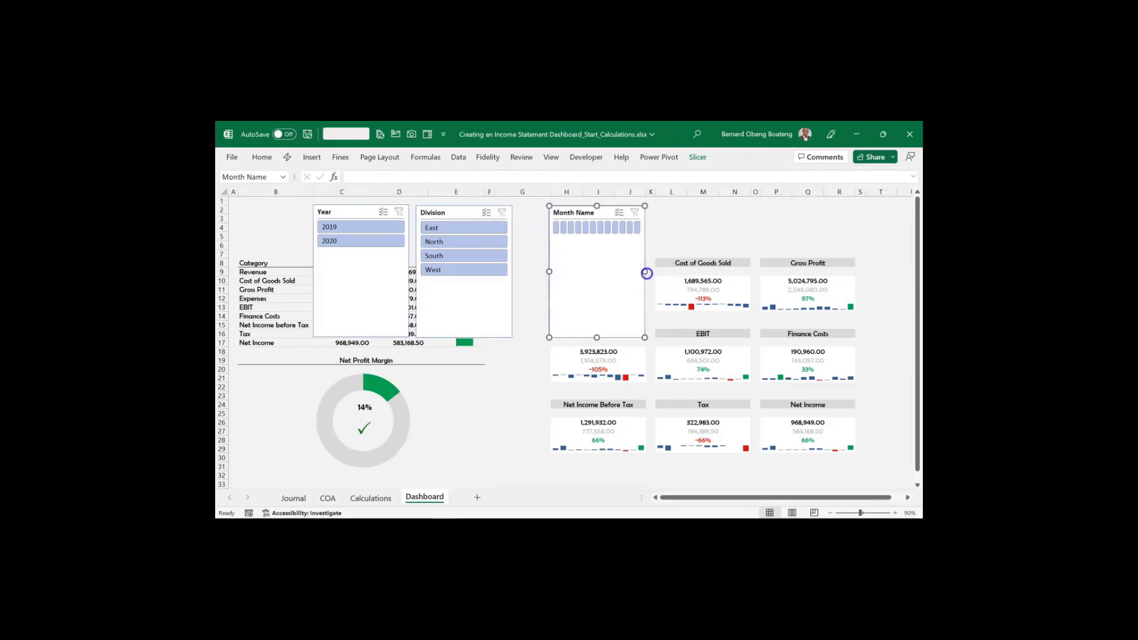
drag(647, 273, 855, 263)
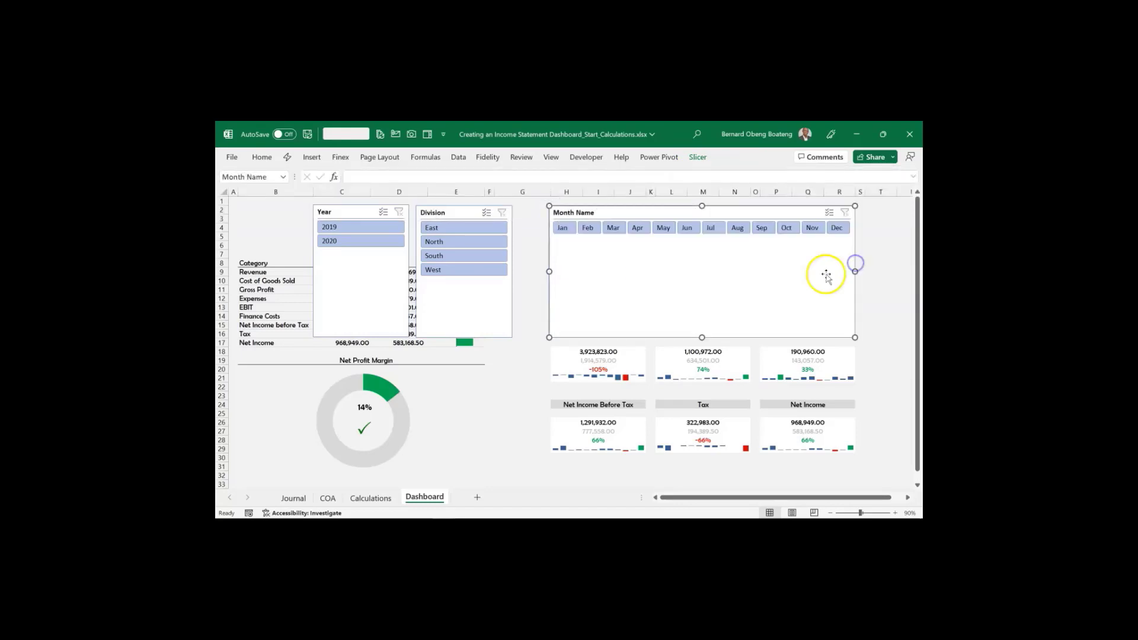
drag(702, 337, 712, 239)
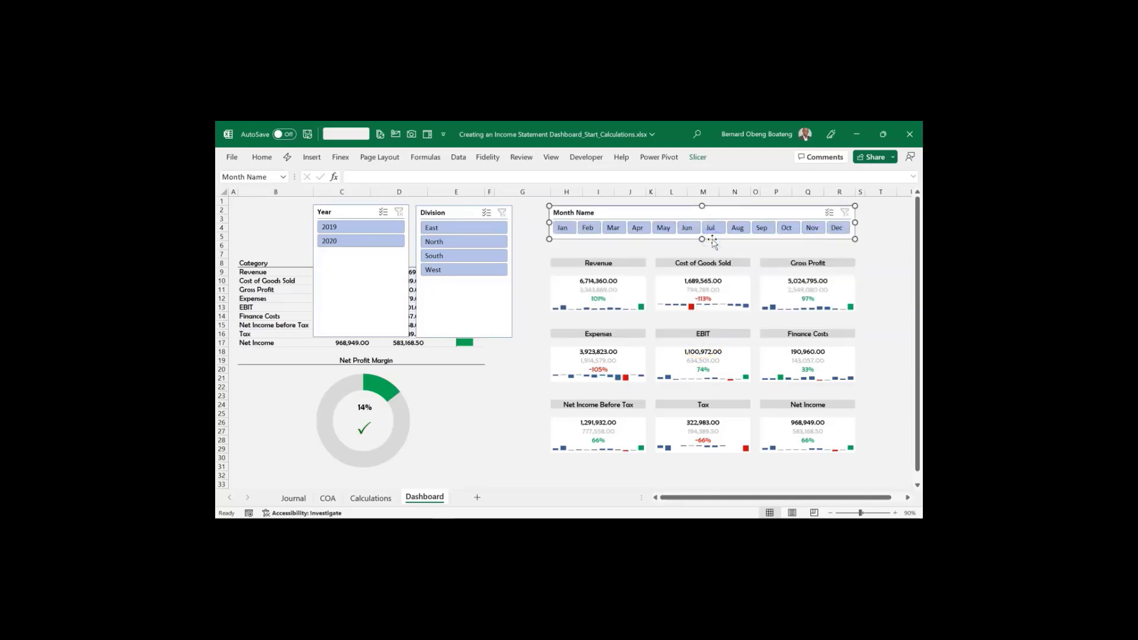
Move the Year slicer to column B above the category table and set it to 2 columns
click(351, 212)
drag(350, 212, 277, 212)
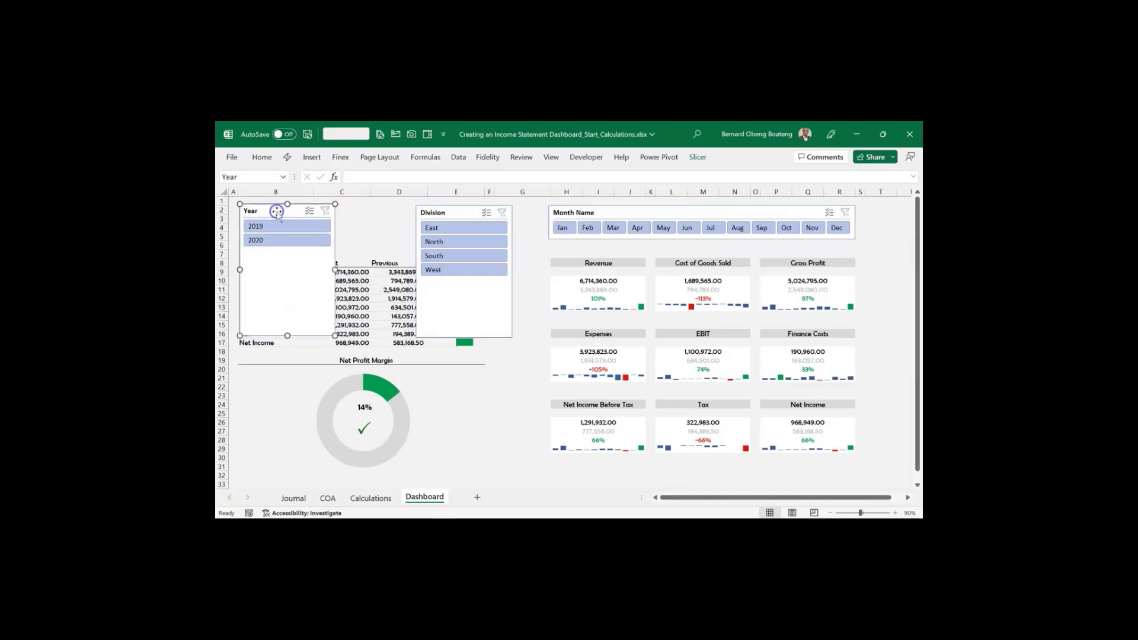
click(698, 157)
click(744, 175)
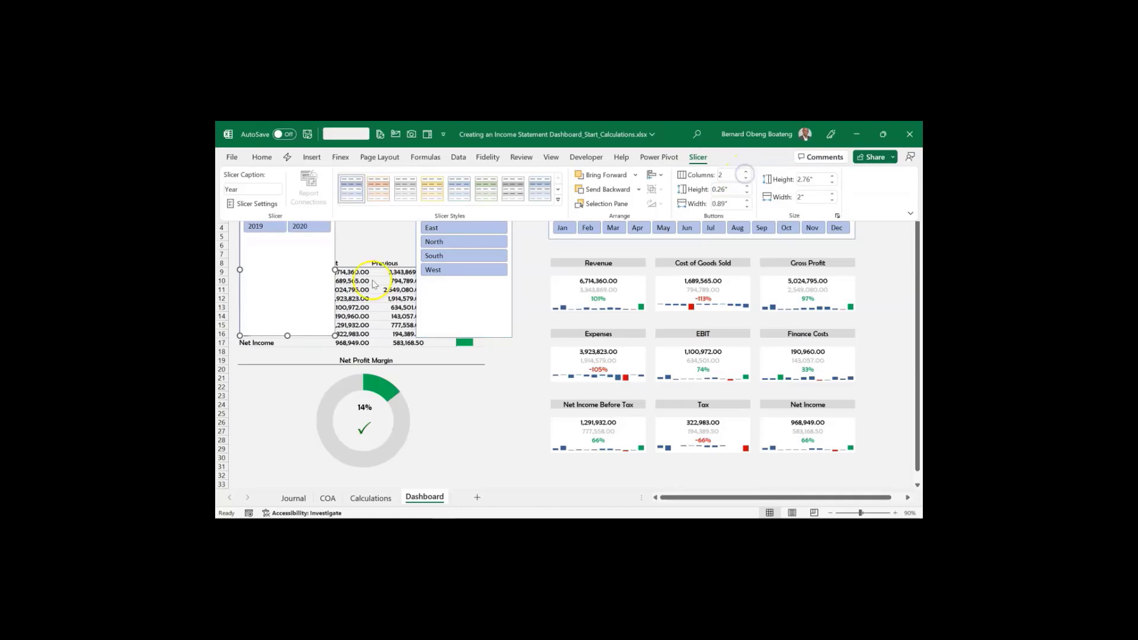
Shorten the Year slicer to a single row of buttons so it clears the category table
drag(287, 334, 288, 333)
click(291, 313)
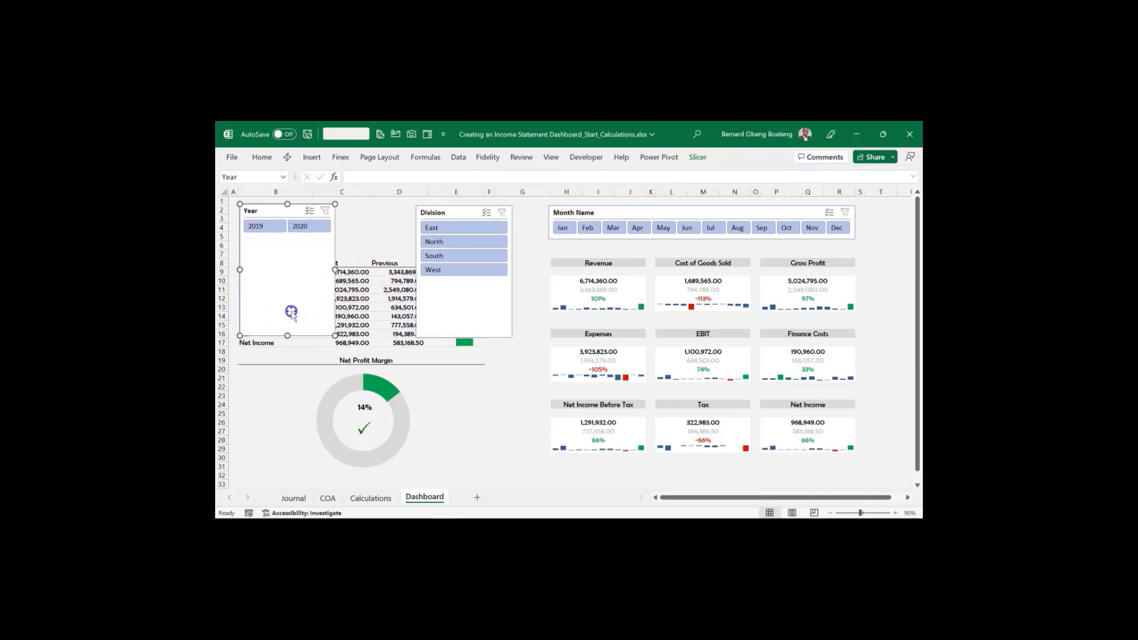
click(288, 335)
drag(289, 334, 294, 237)
Move the Division slicer next to the Year slicer and set it to 4 columns
drag(425, 213, 353, 210)
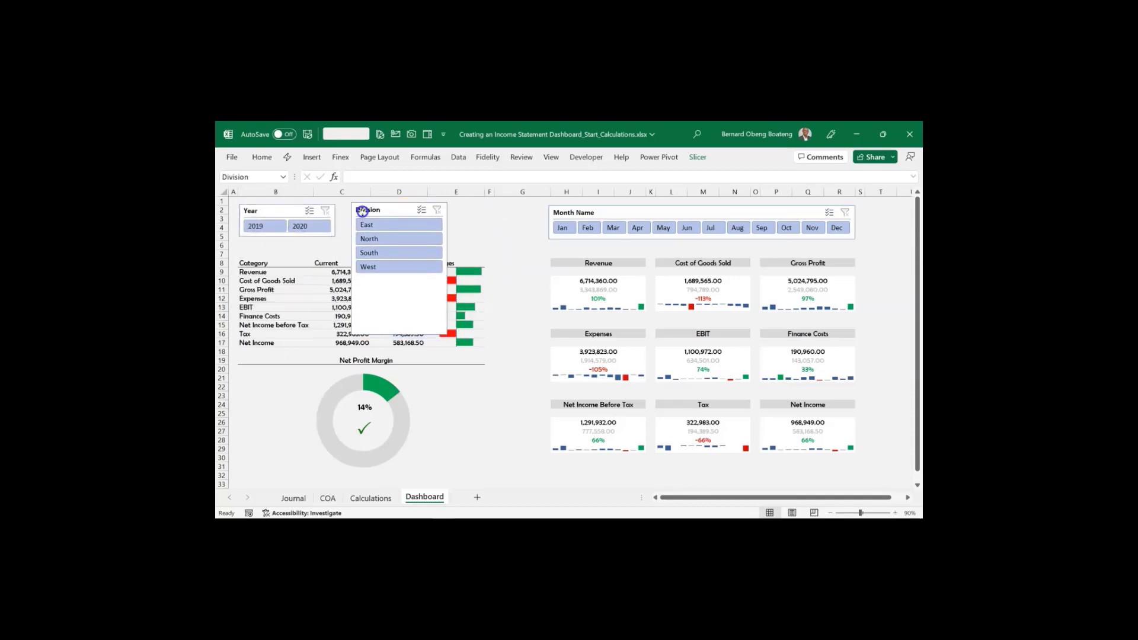
click(698, 157)
click(747, 172)
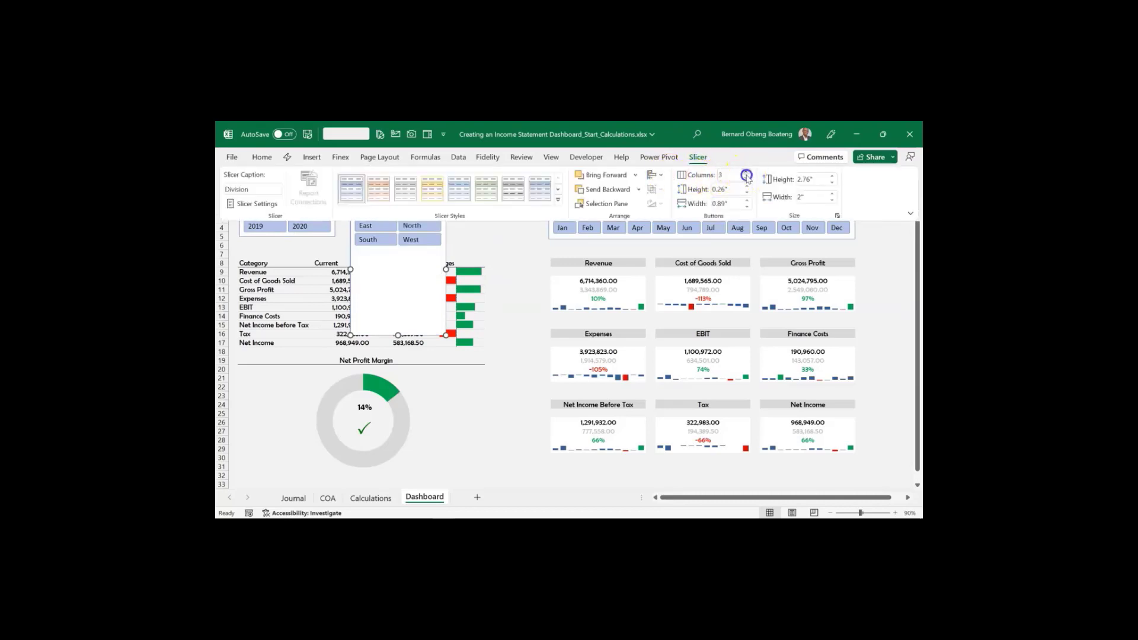
click(747, 172)
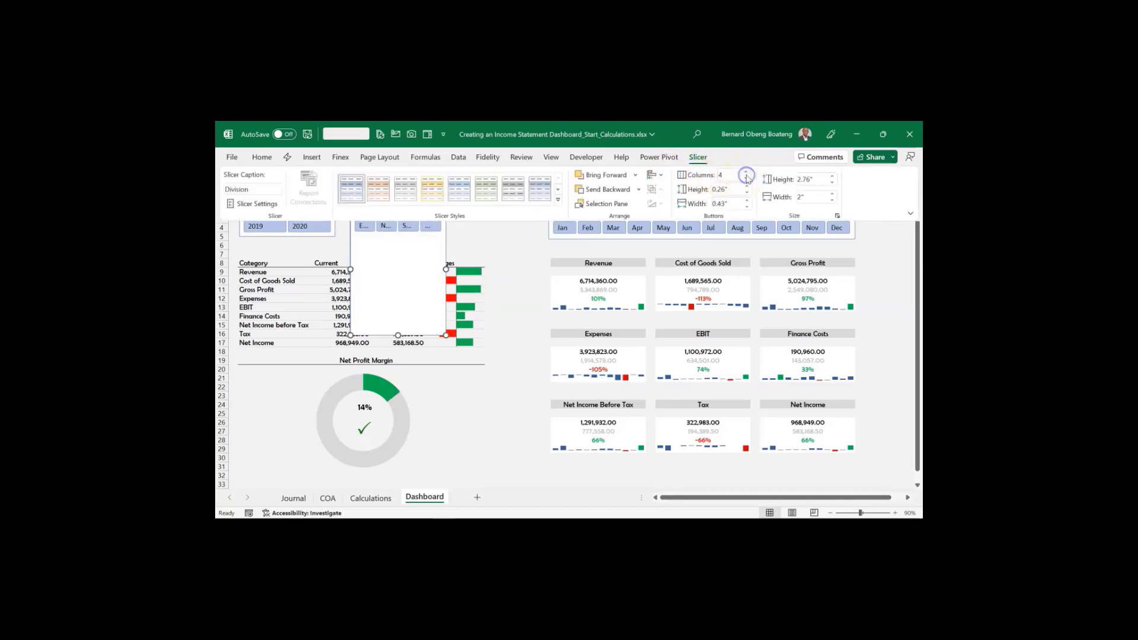
Resize the Division slicer to about 0.73" high and 2.98" wide so the division names fit in one row
click(398, 334)
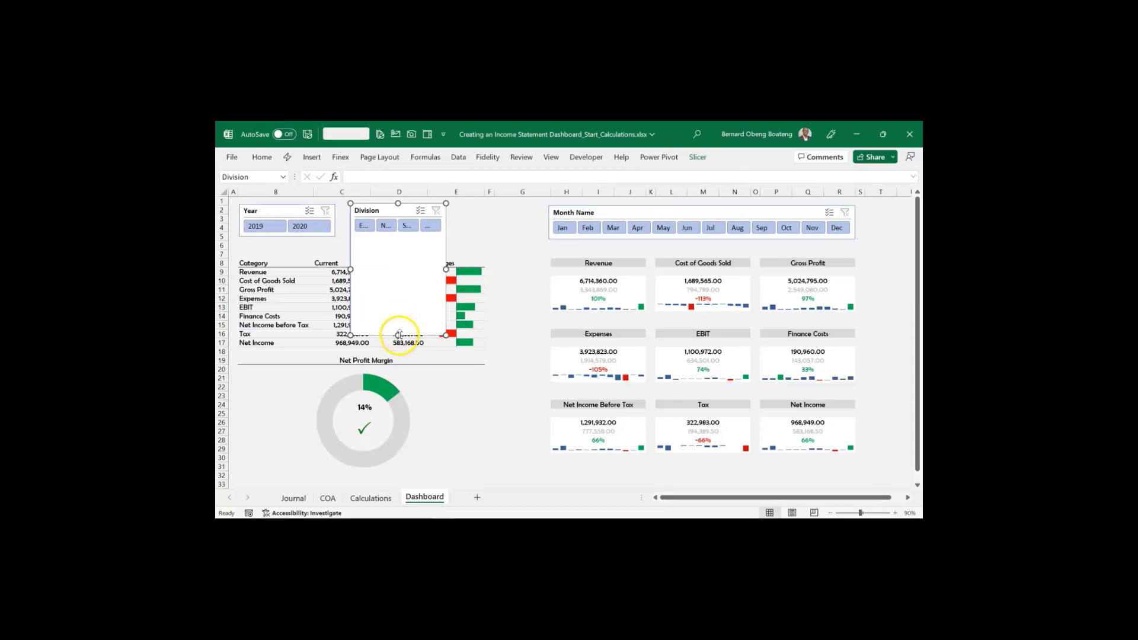
drag(399, 334, 399, 237)
drag(445, 220, 492, 221)
click(532, 228)
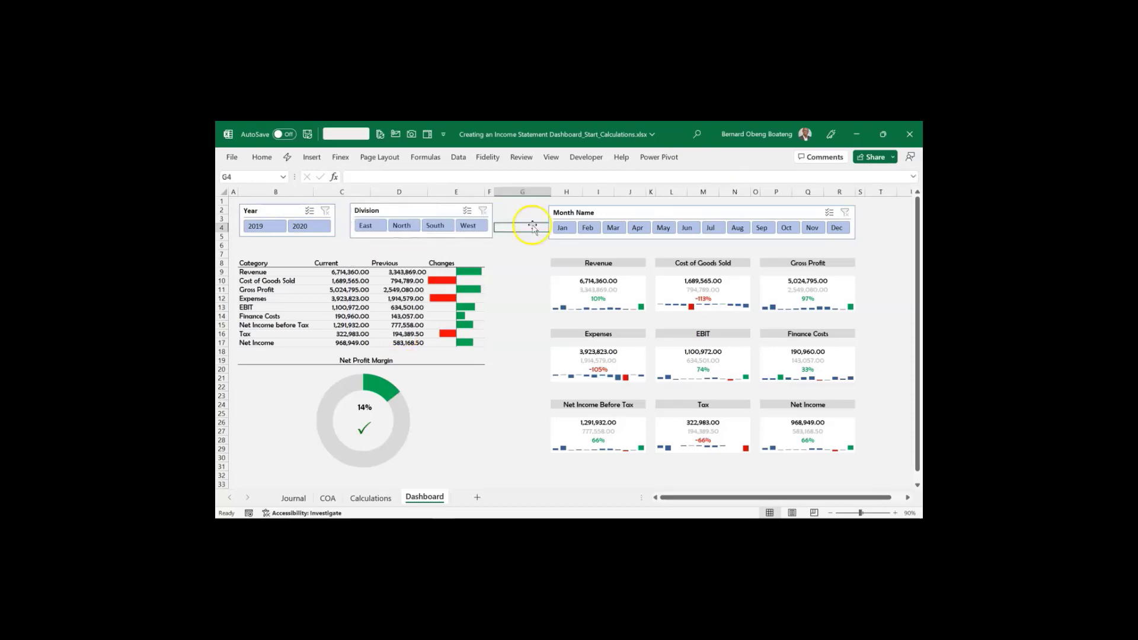
Align the Year, Division and Month Name slicers along their bottom edges
click(300, 213)
ctrl+click(386, 213)
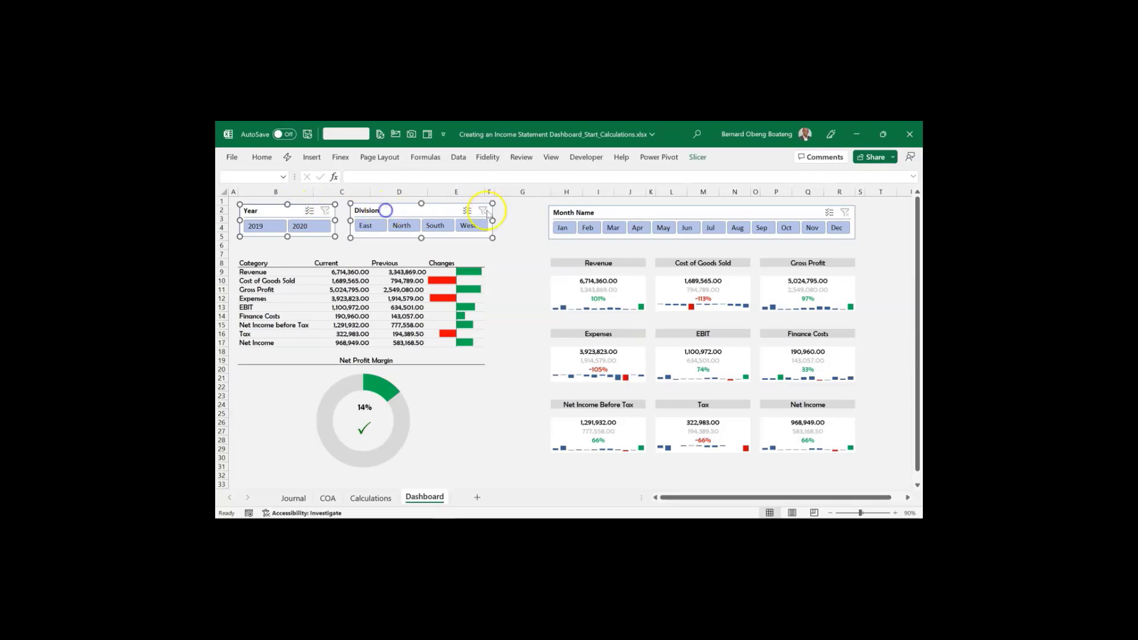
ctrl+click(564, 213)
click(697, 157)
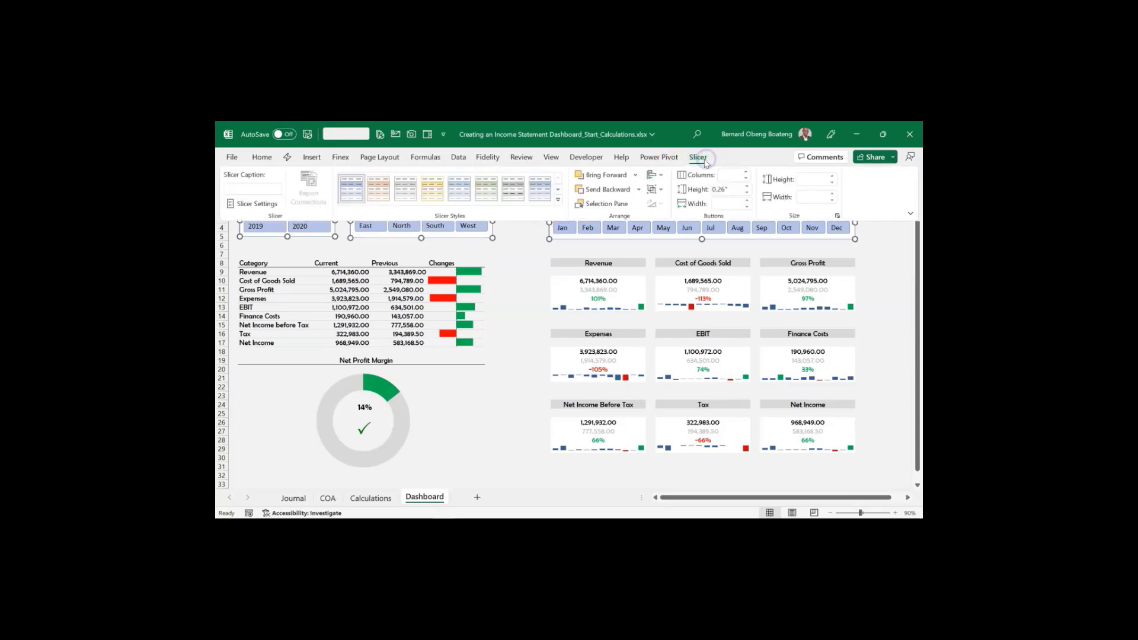
click(662, 176)
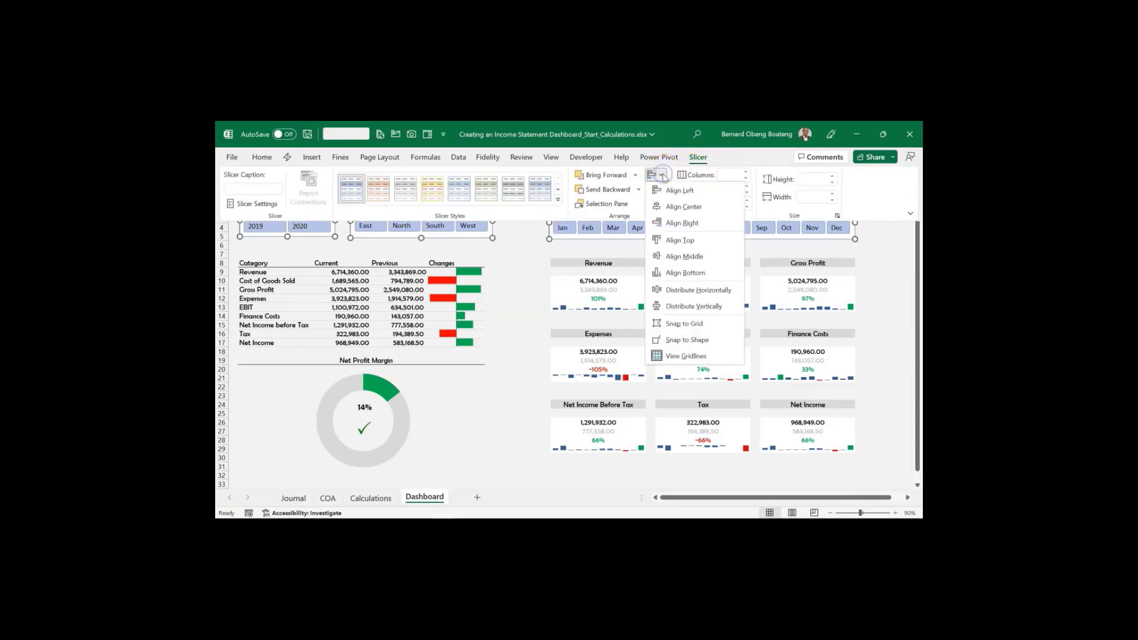
click(675, 270)
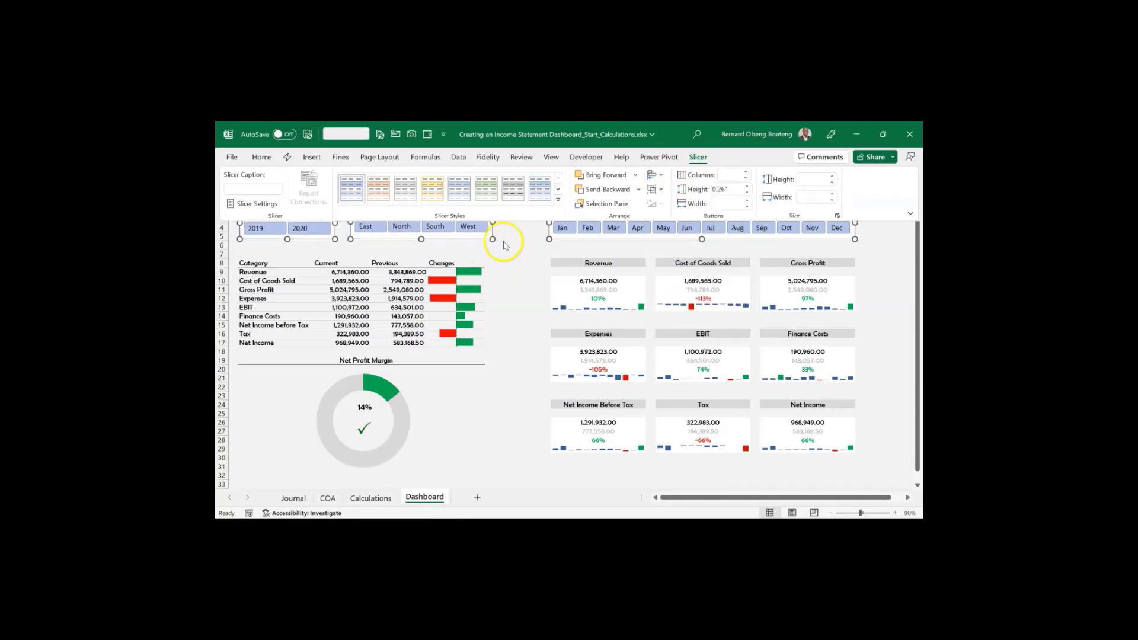
click(521, 252)
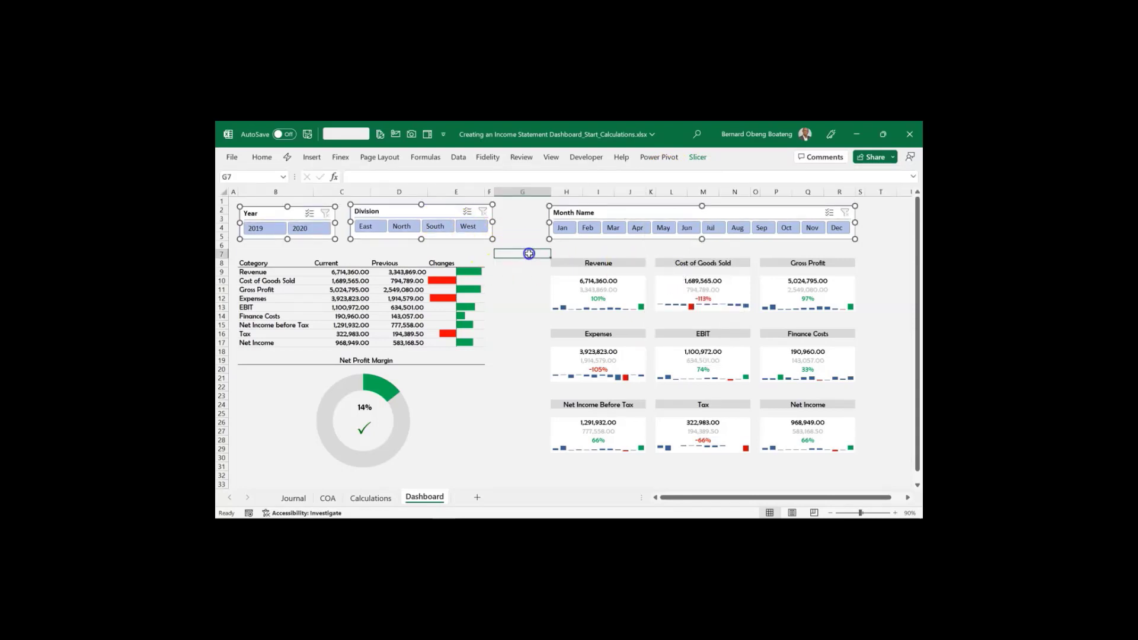
Duplicate the Light Blue, Slicer Style Light 1 slicer style and name the copy Finex
click(442, 209)
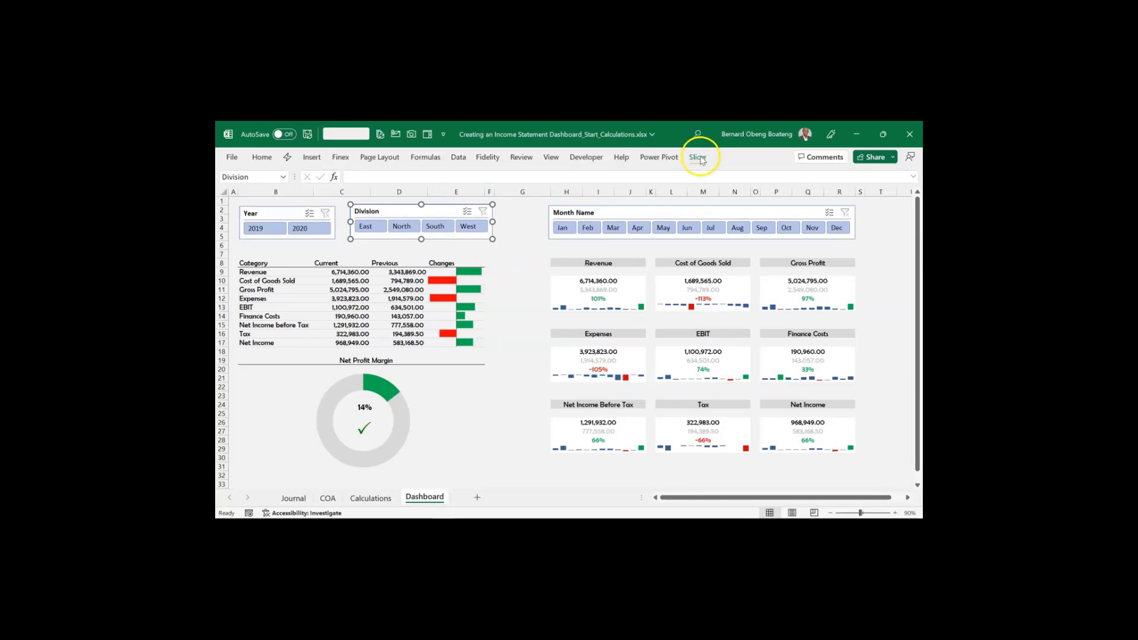
click(697, 156)
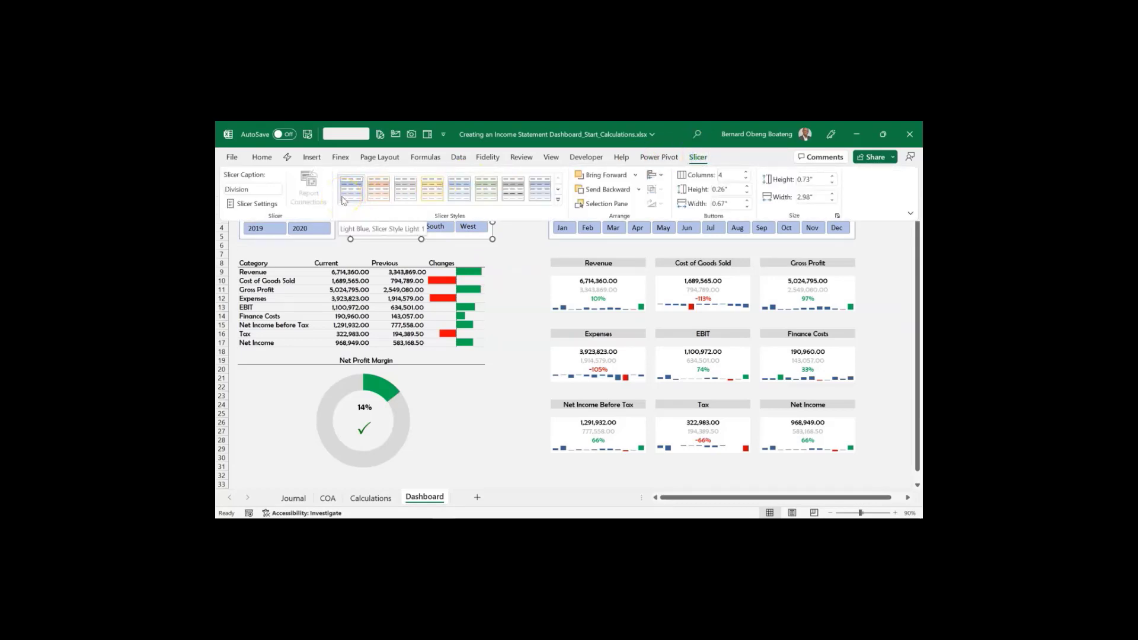
right_click(342, 200)
click(363, 221)
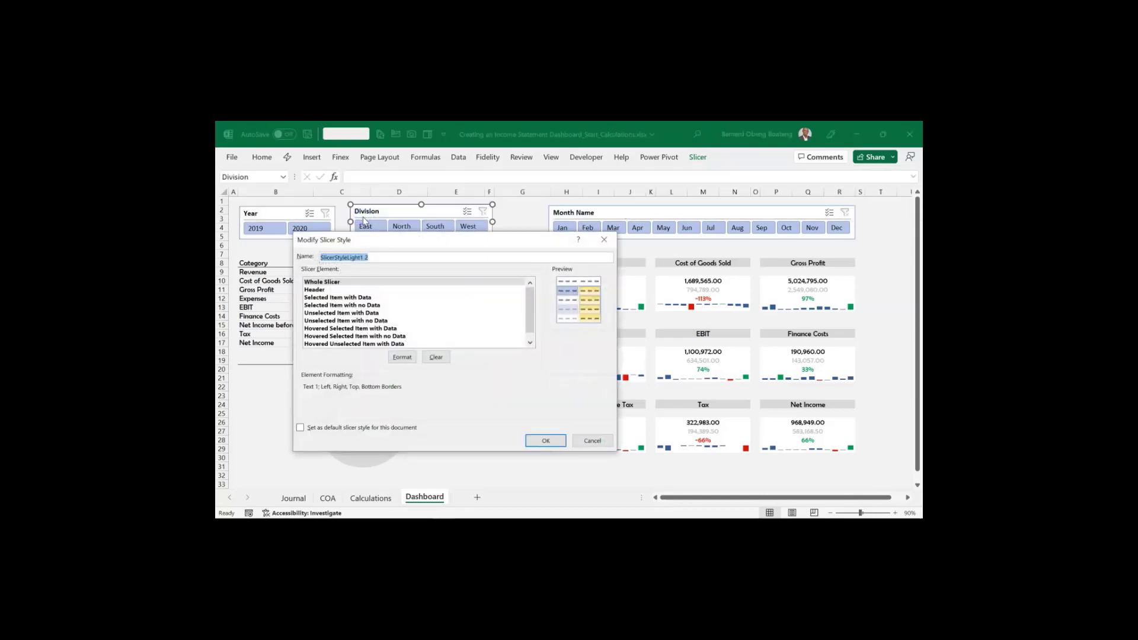
Give the Finex style's Whole Slicer element a light grey fill and no borders
click(357, 282)
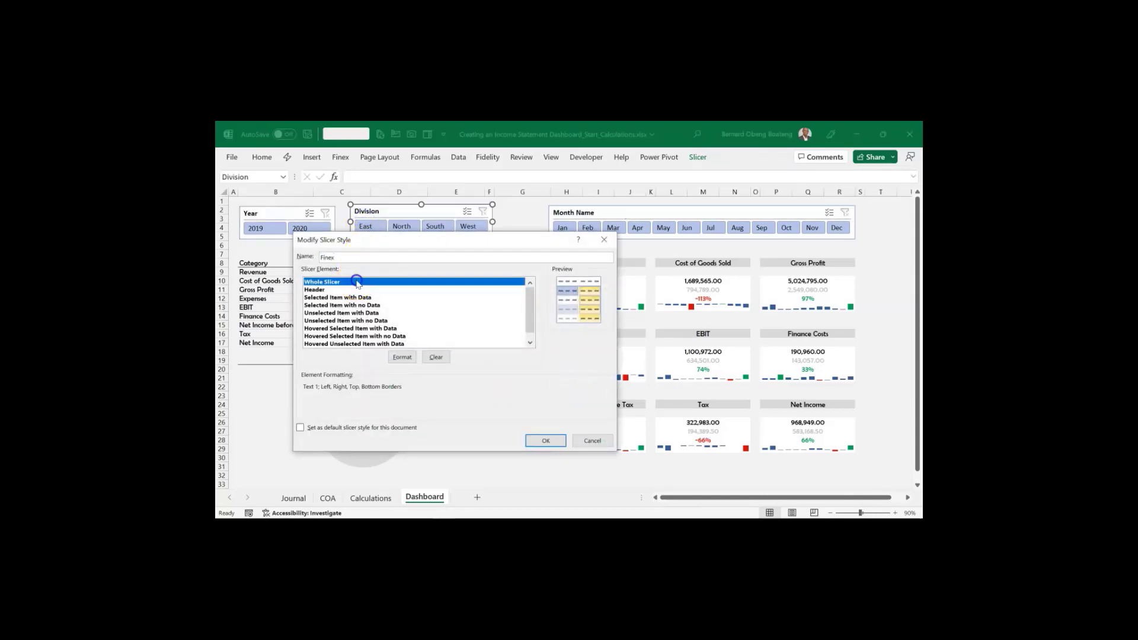
click(402, 357)
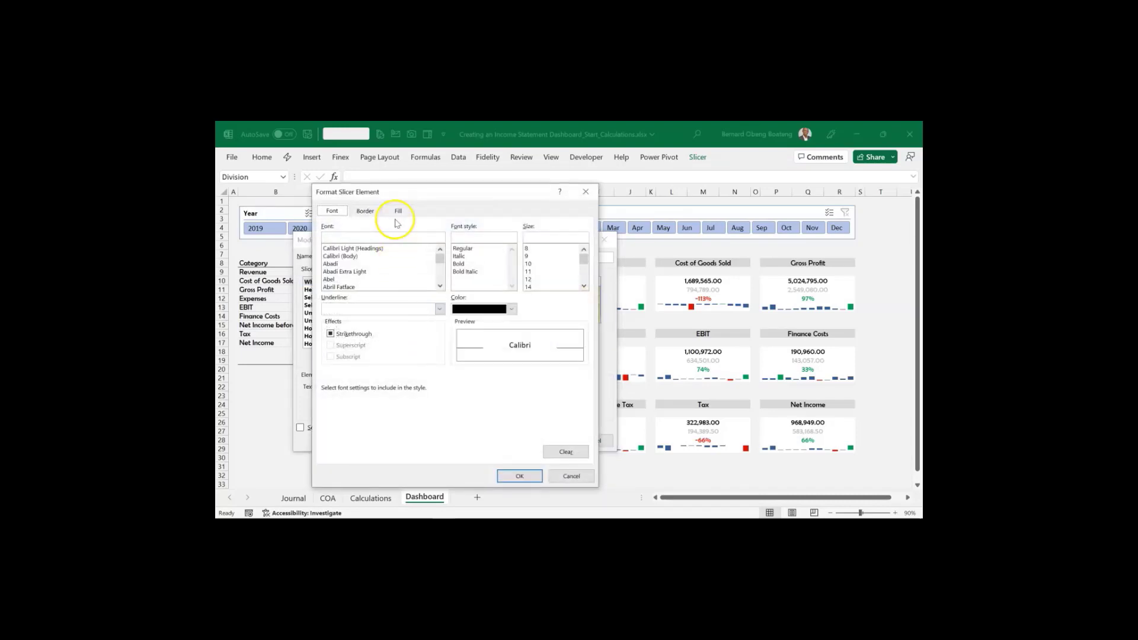
click(401, 212)
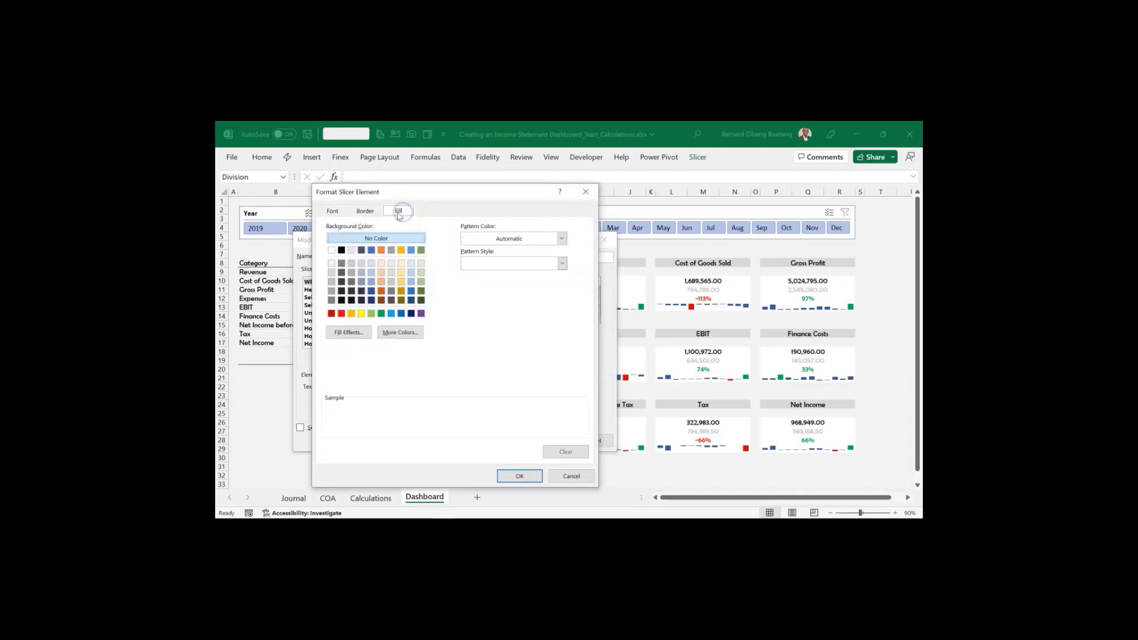
click(332, 264)
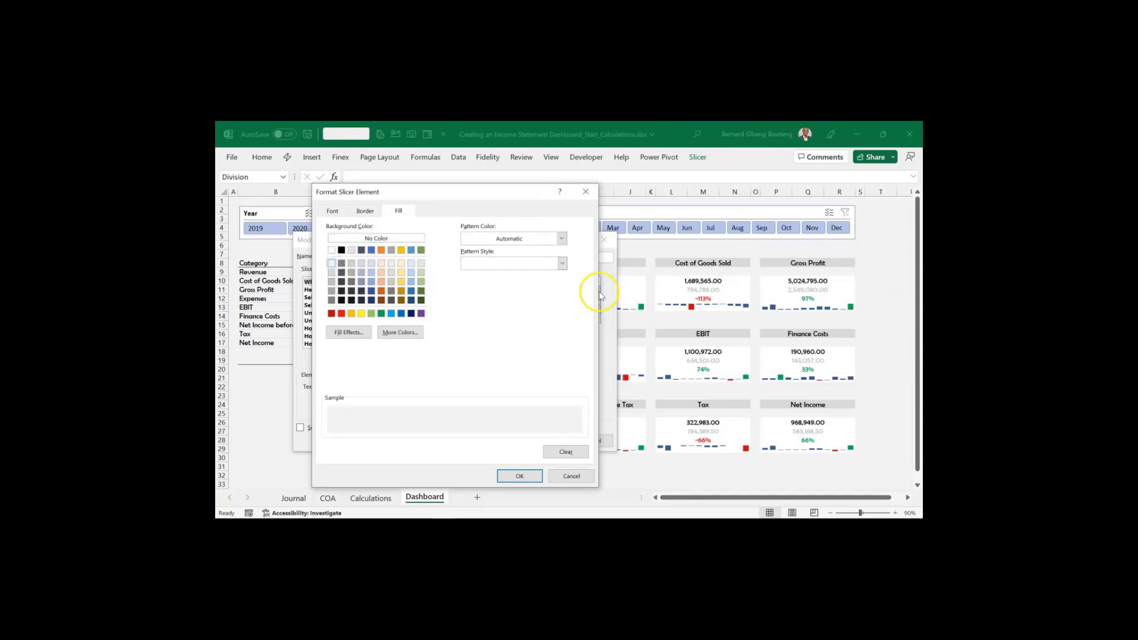
click(366, 211)
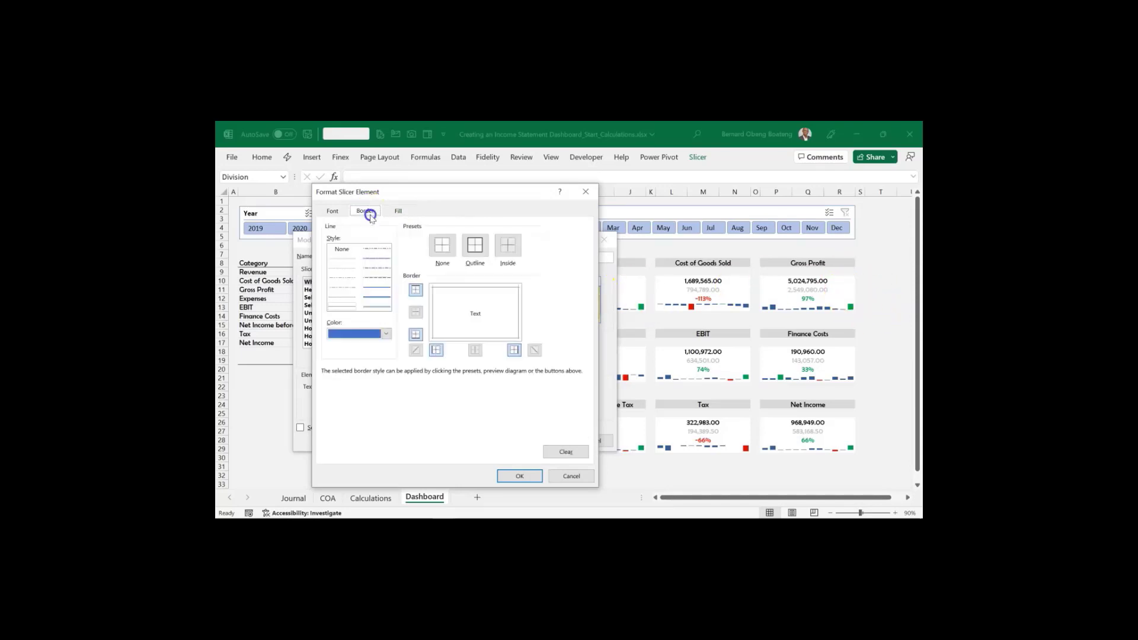
click(442, 244)
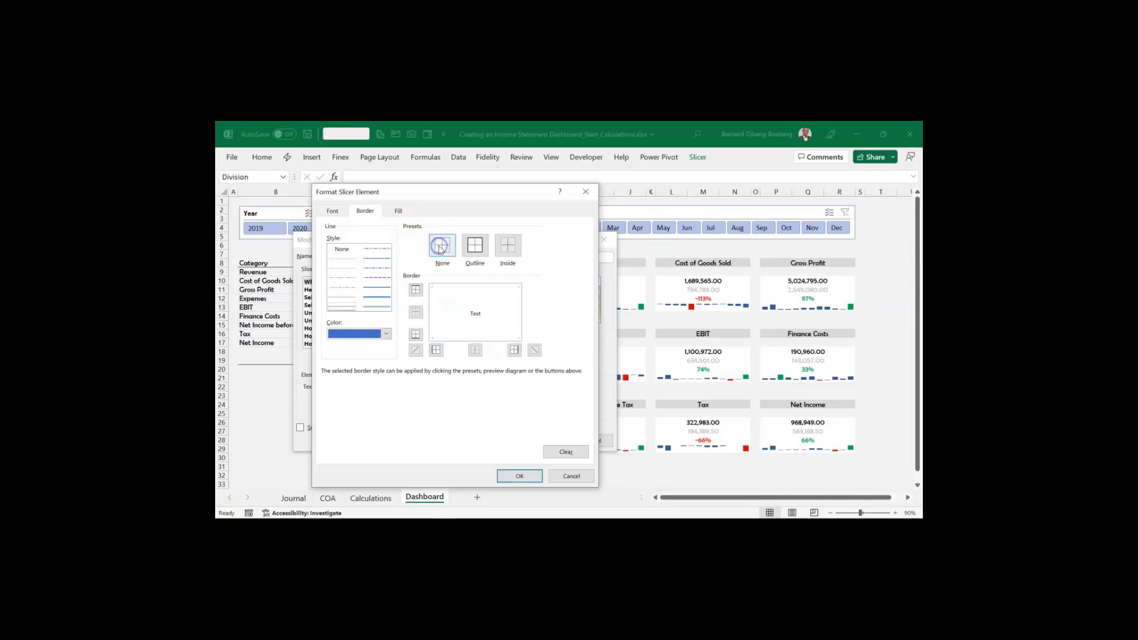
click(339, 212)
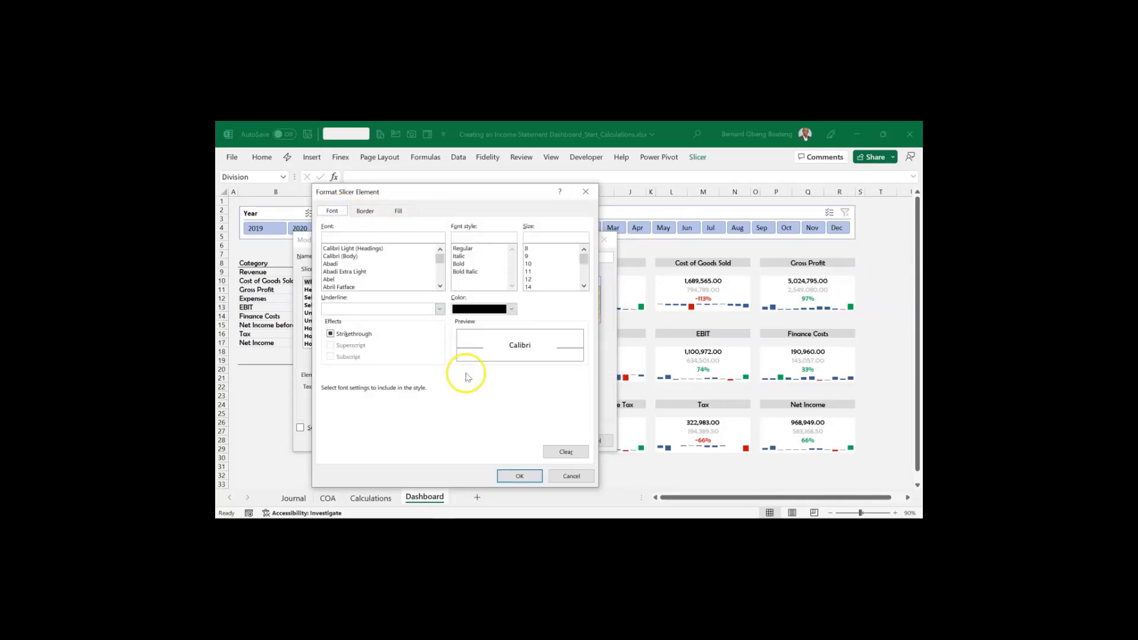
click(514, 476)
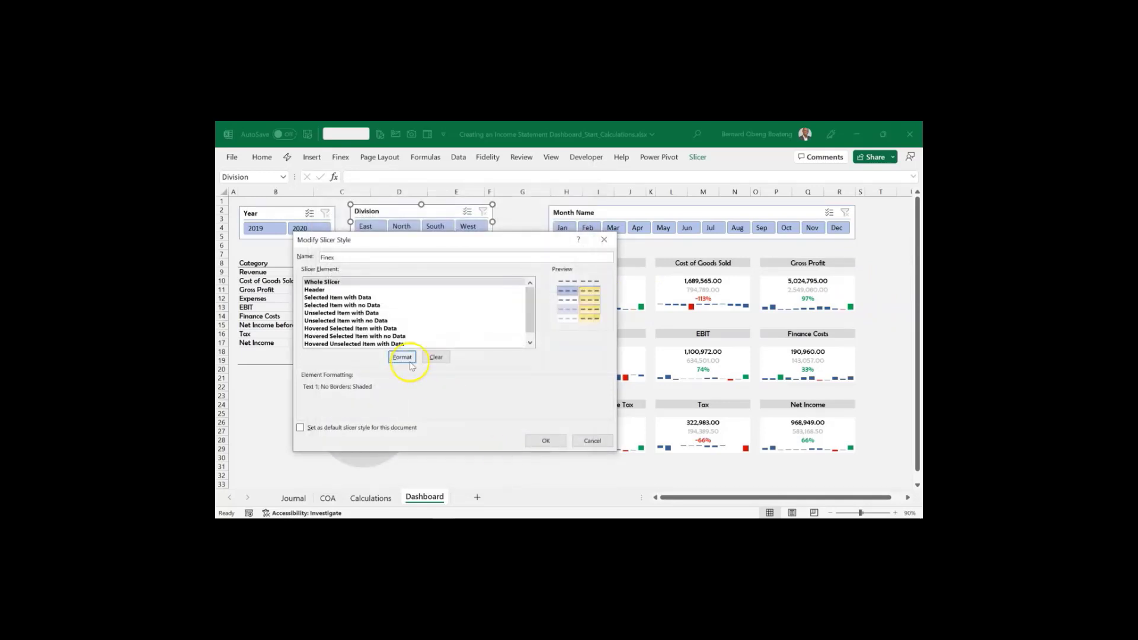
Review the font, border and fill settings of the Finex style's Header element
click(326, 290)
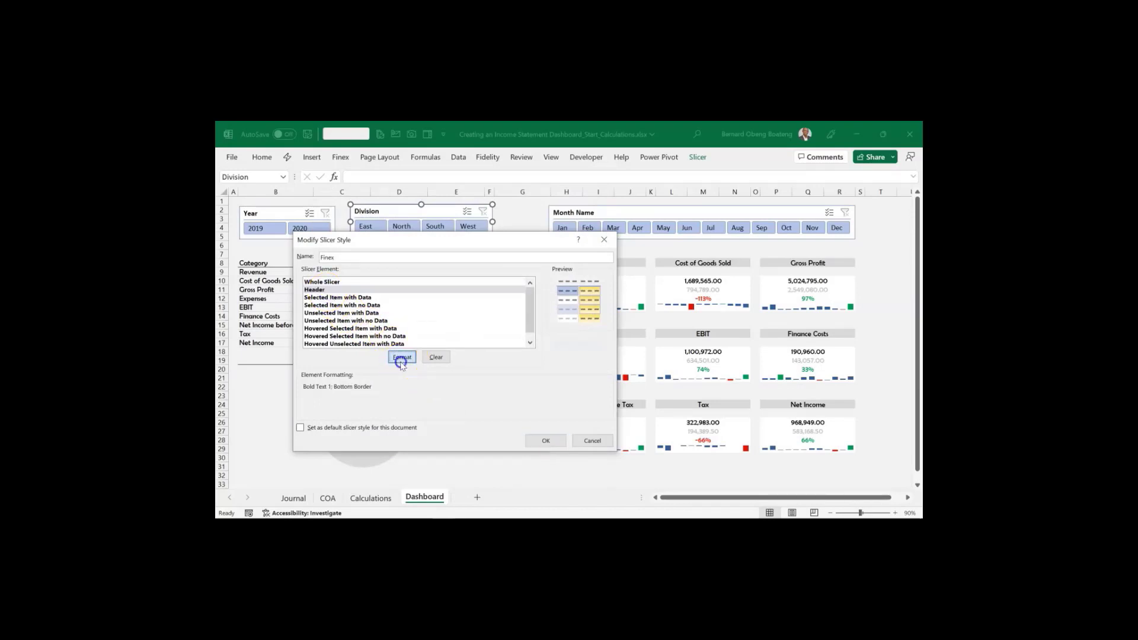
click(398, 357)
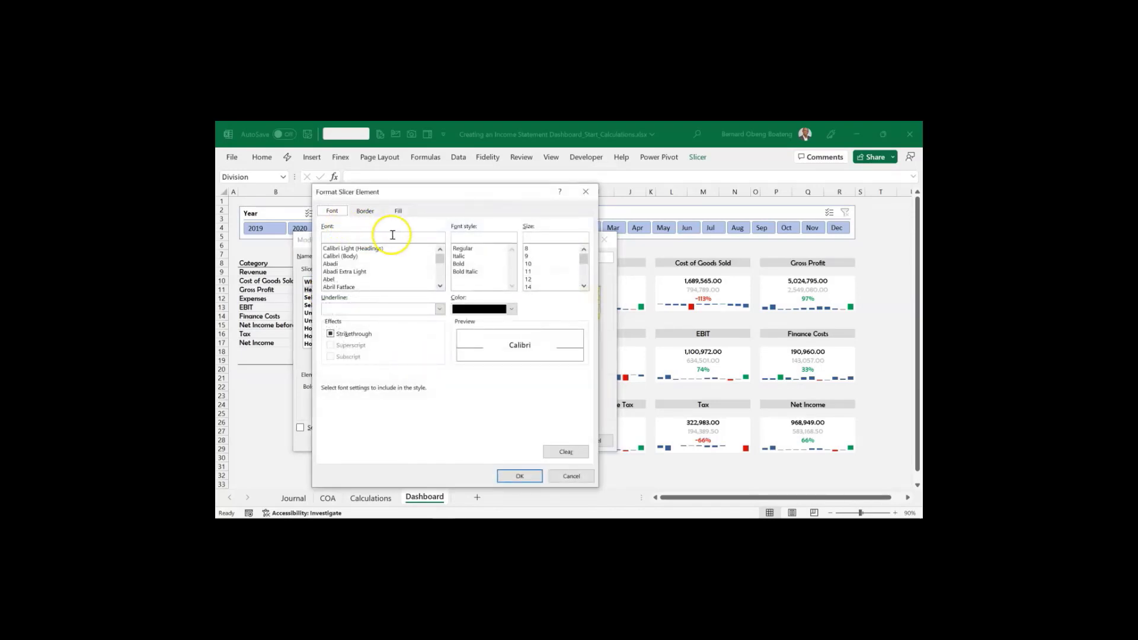
click(370, 211)
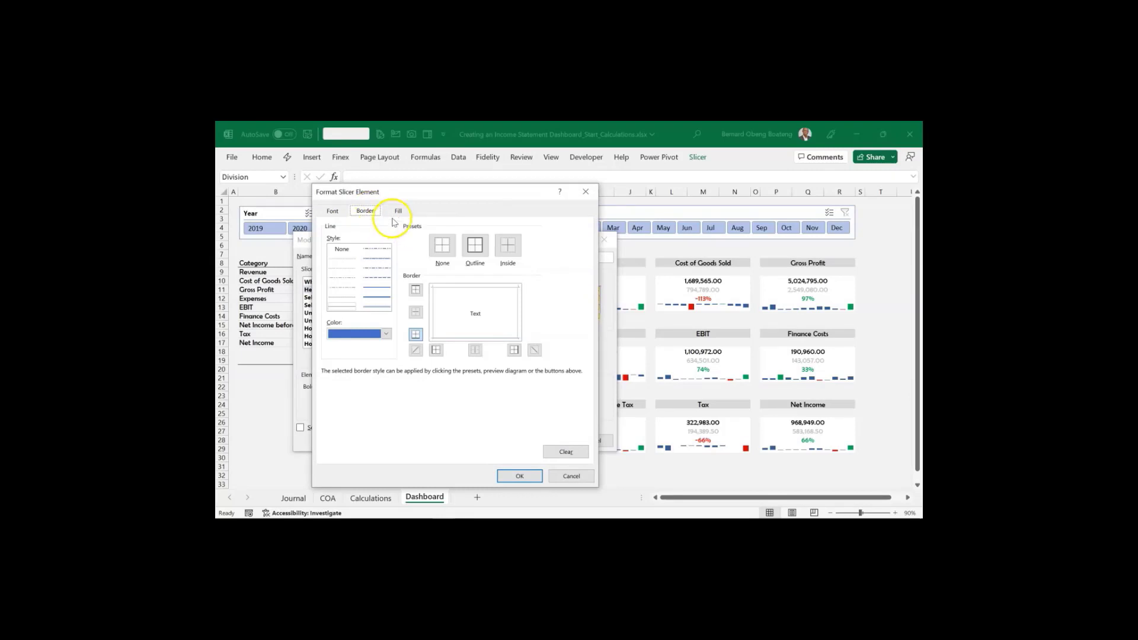
click(397, 212)
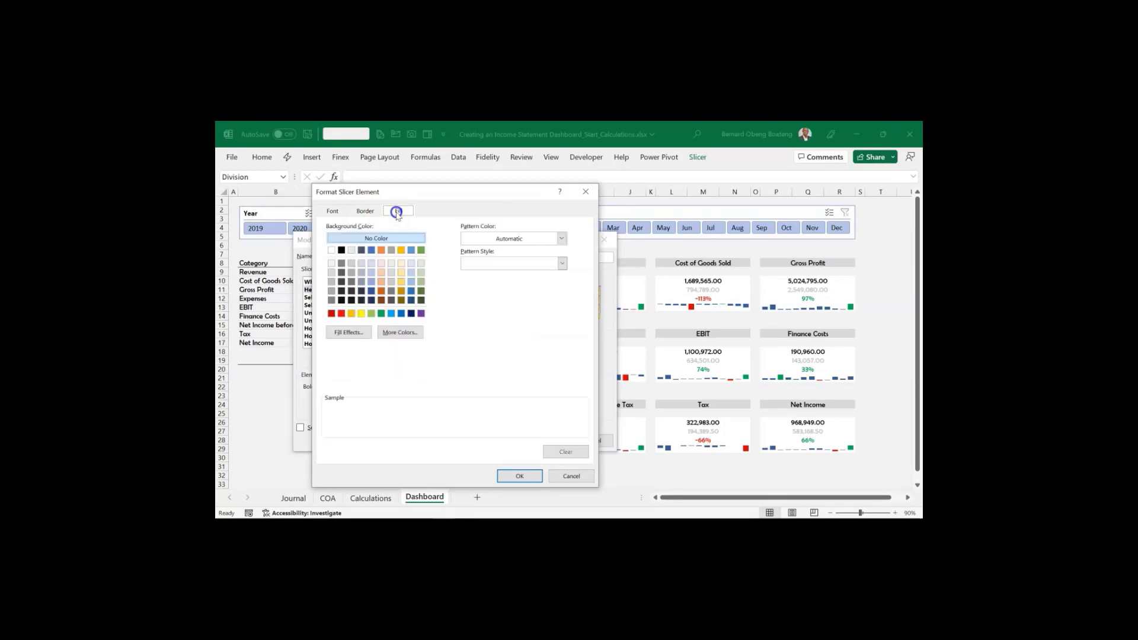
click(517, 476)
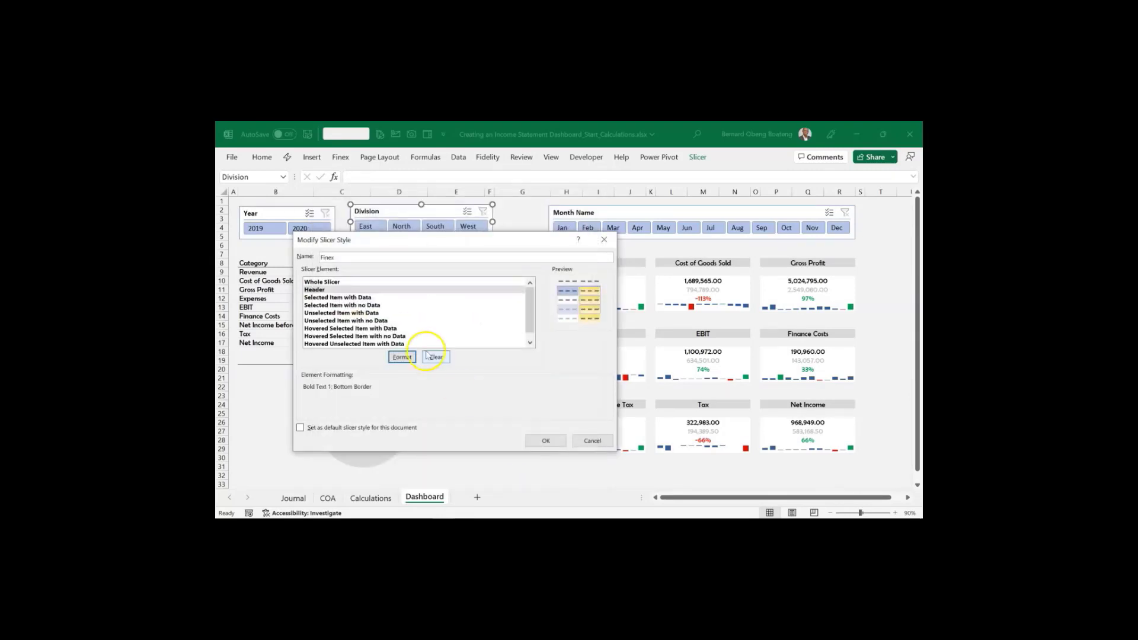
Format the Finex style's Selected Item with Data element with a blue fill, no borders and white font, and save the style
click(354, 298)
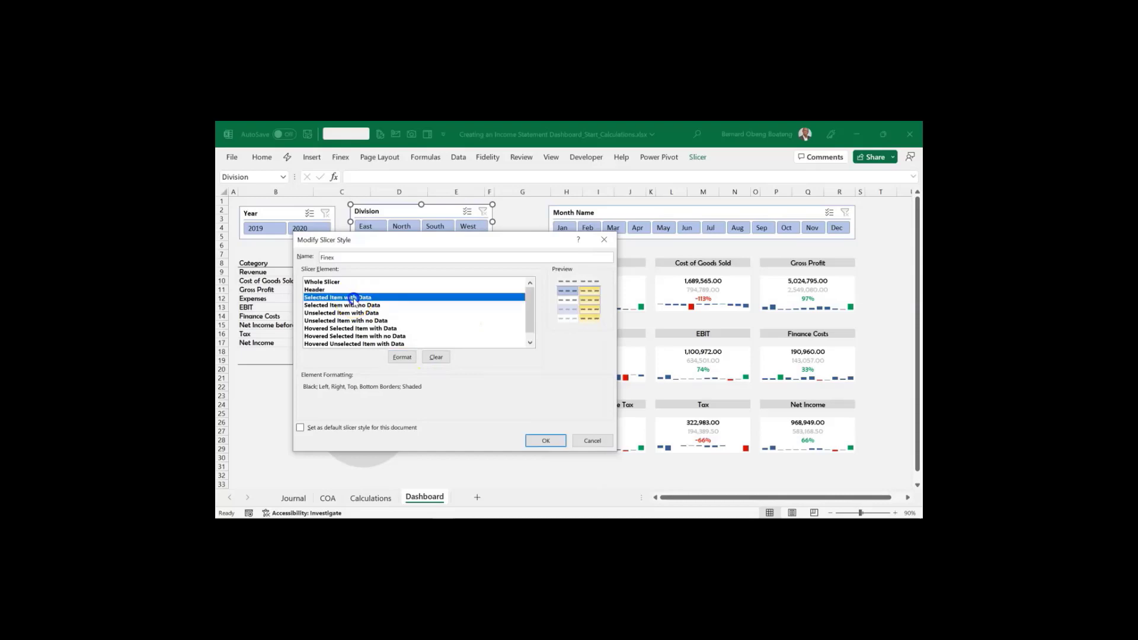
click(401, 356)
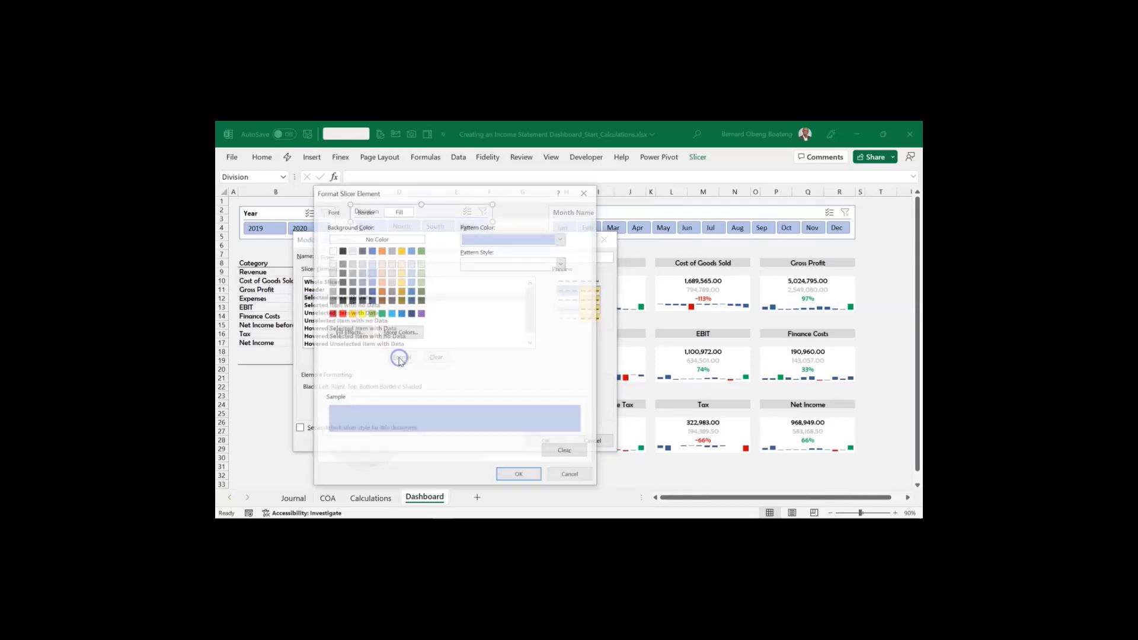
click(402, 314)
click(367, 212)
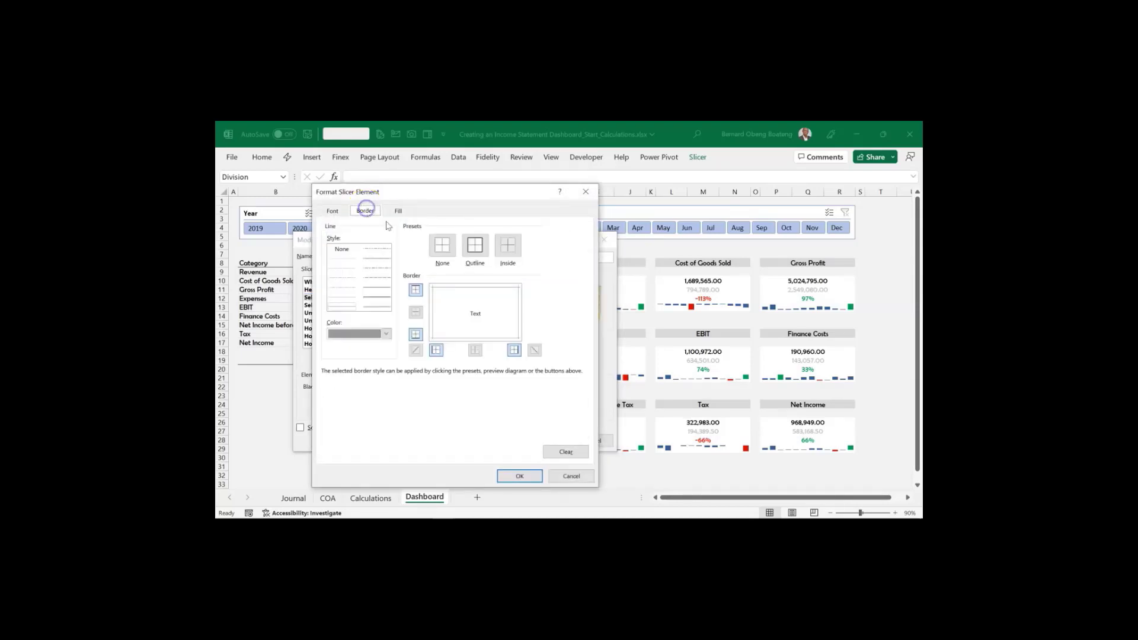
click(333, 211)
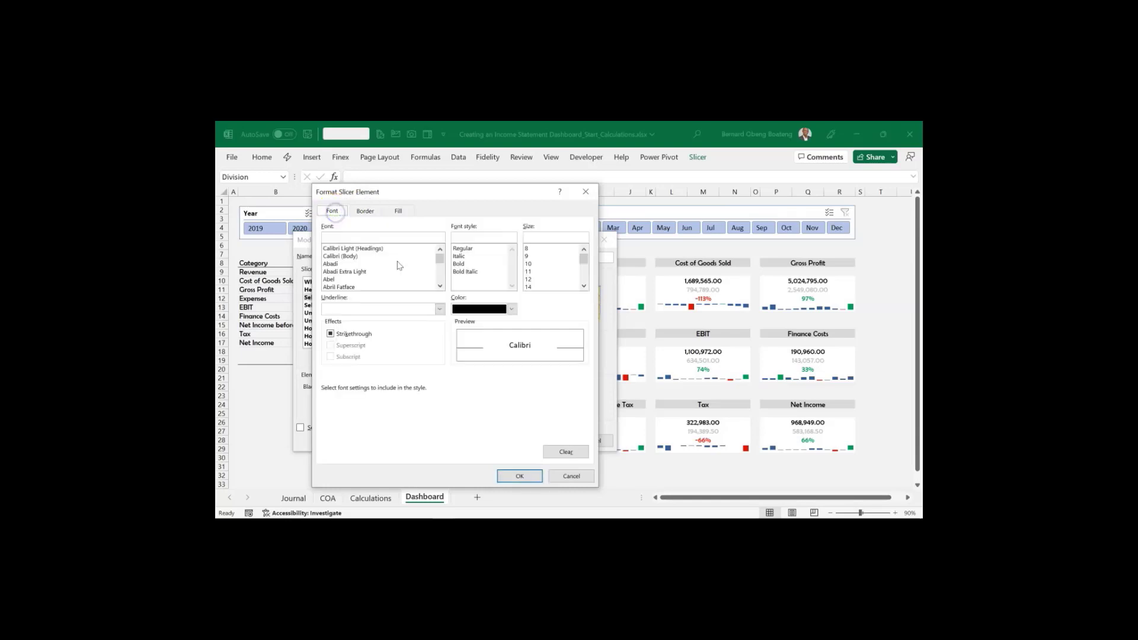
click(511, 309)
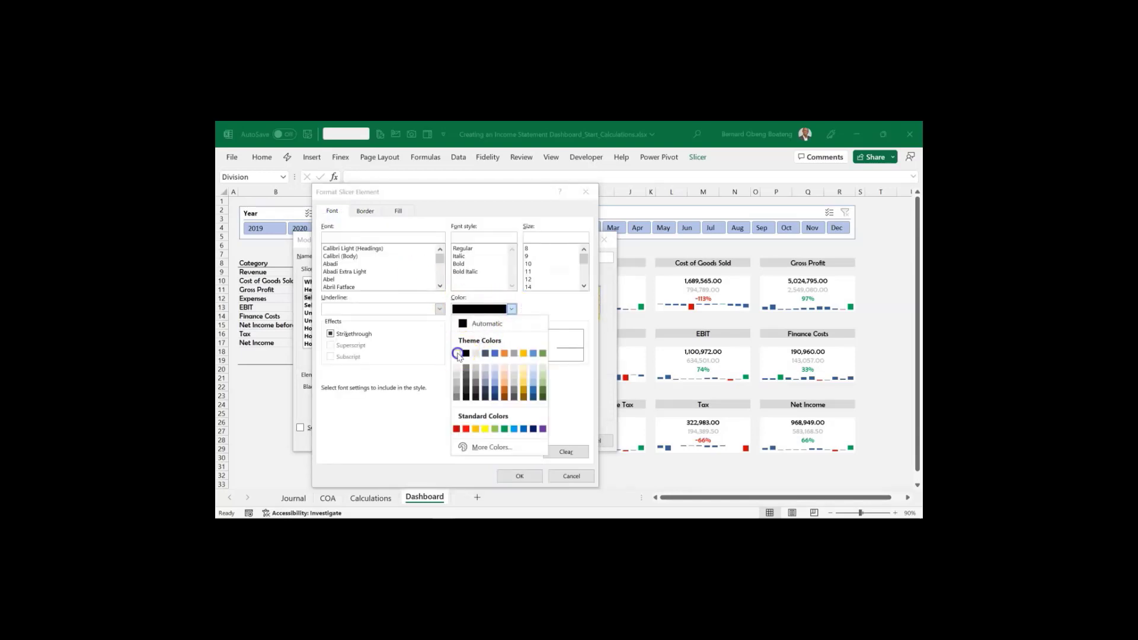
click(457, 354)
click(520, 476)
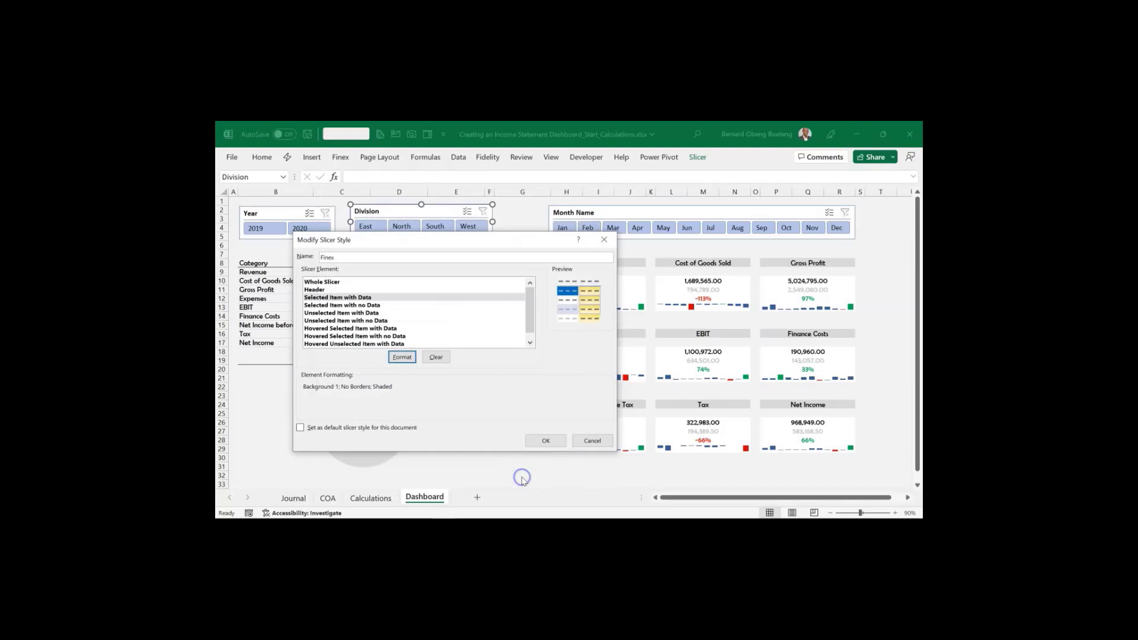
click(538, 442)
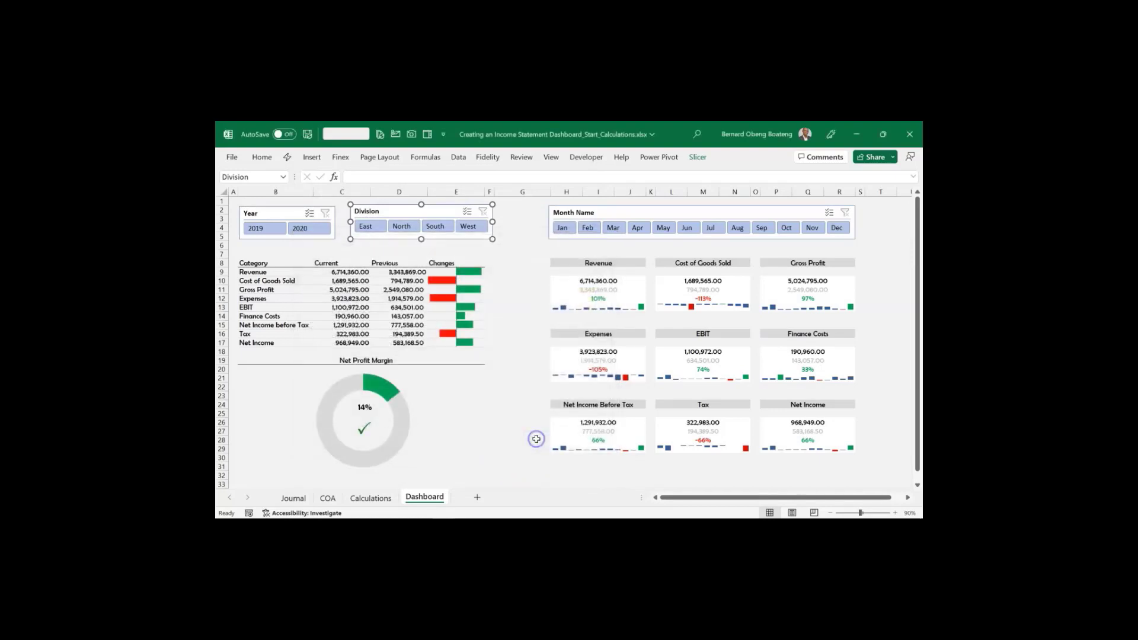
Apply the Finex slicer style to the Division, Month Name and Year slicers
click(697, 157)
click(353, 191)
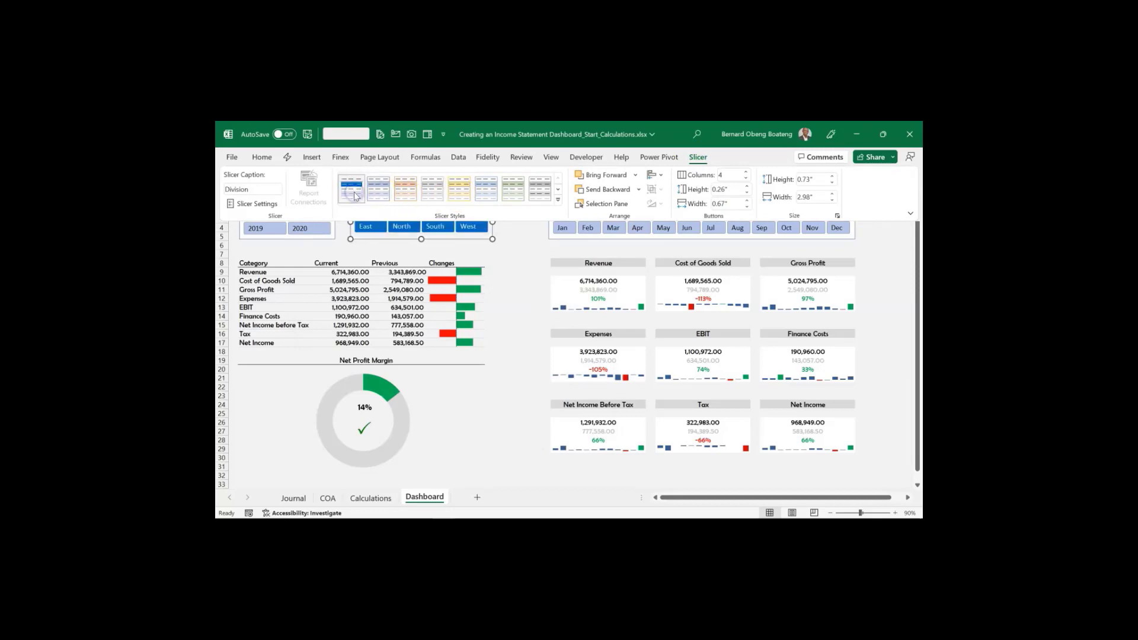
click(489, 256)
click(583, 212)
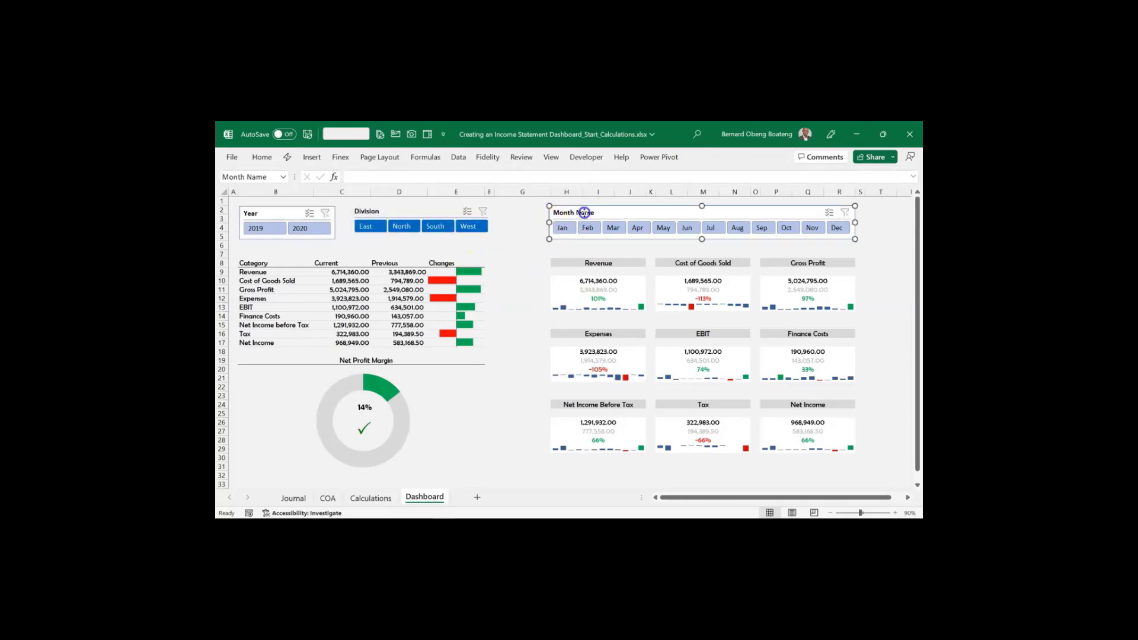
click(698, 157)
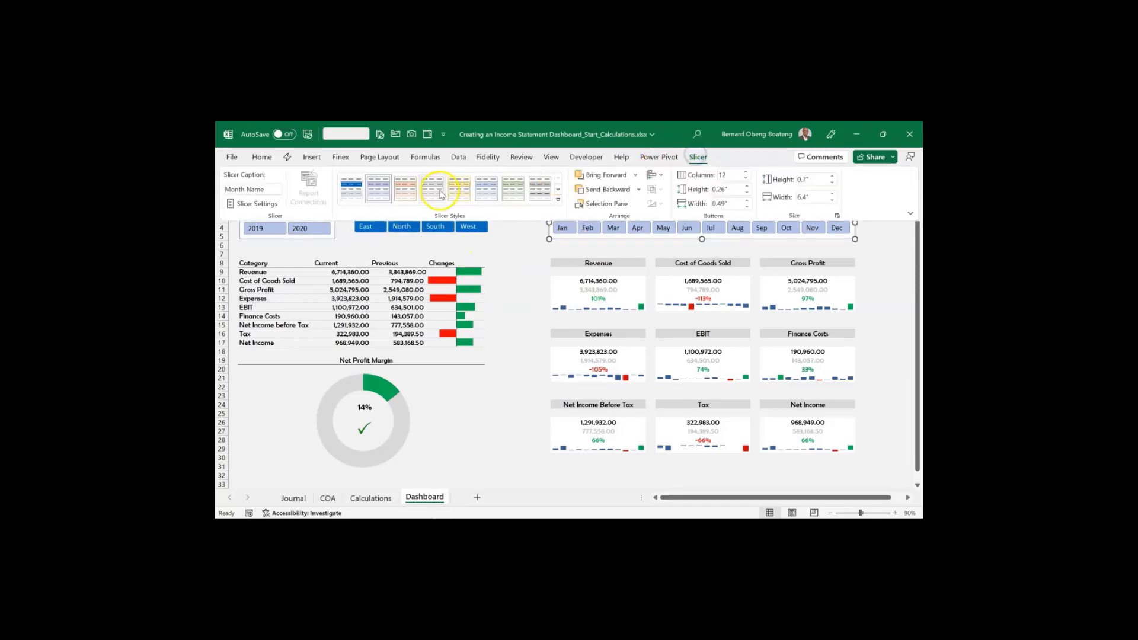
click(353, 191)
click(480, 248)
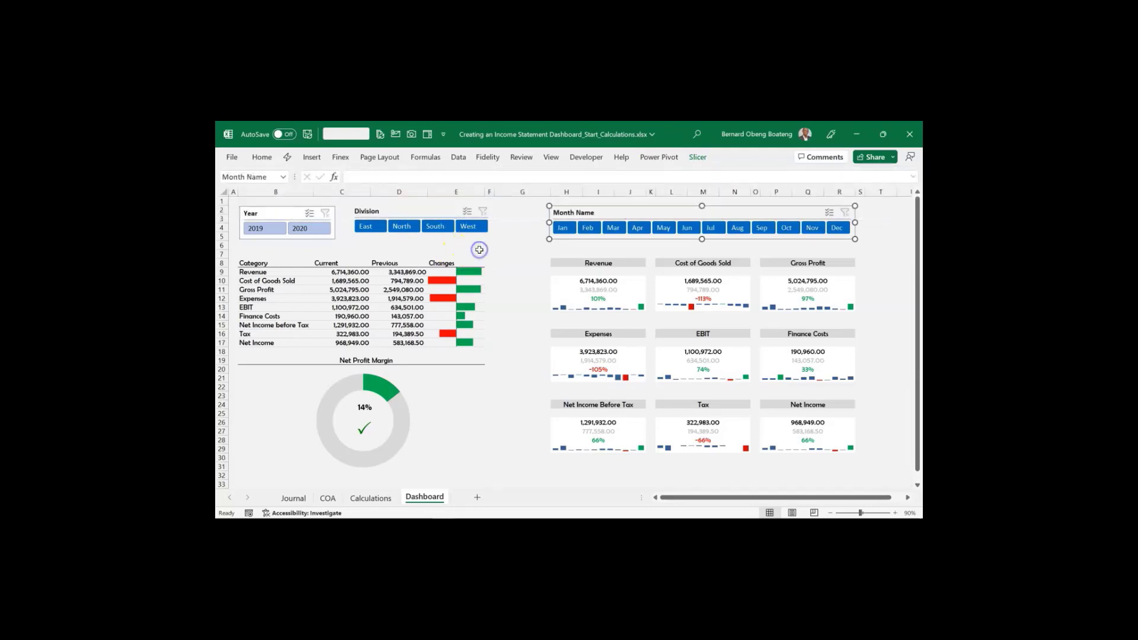
click(258, 212)
click(698, 157)
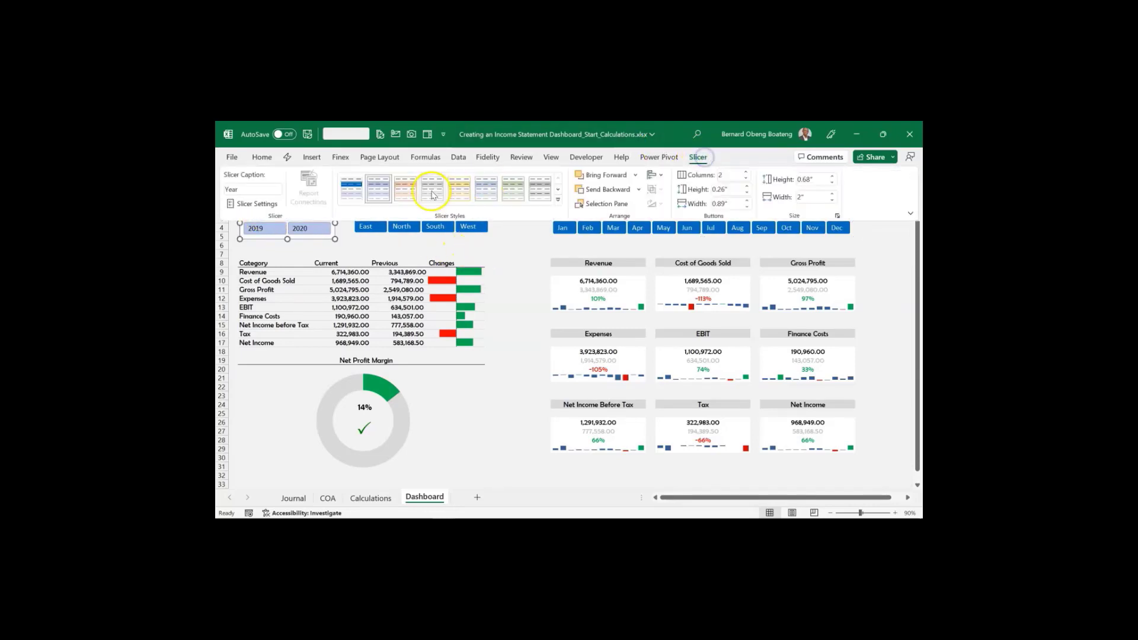
click(351, 188)
click(483, 249)
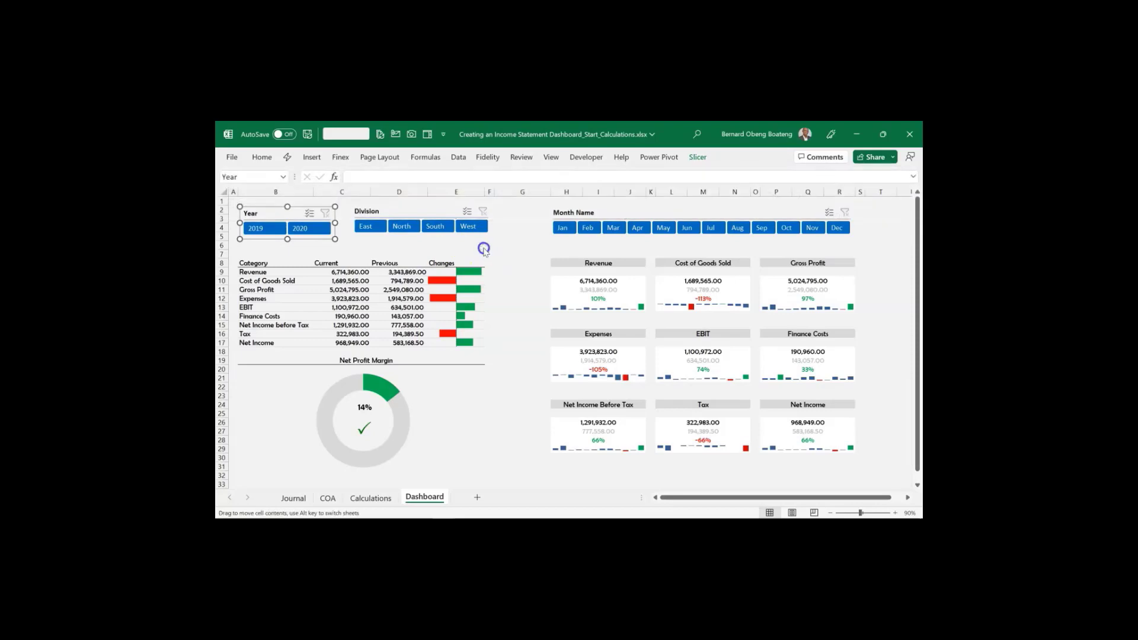
Label the first row of metric cards with Current in G10 and Previous in G11
click(534, 281)
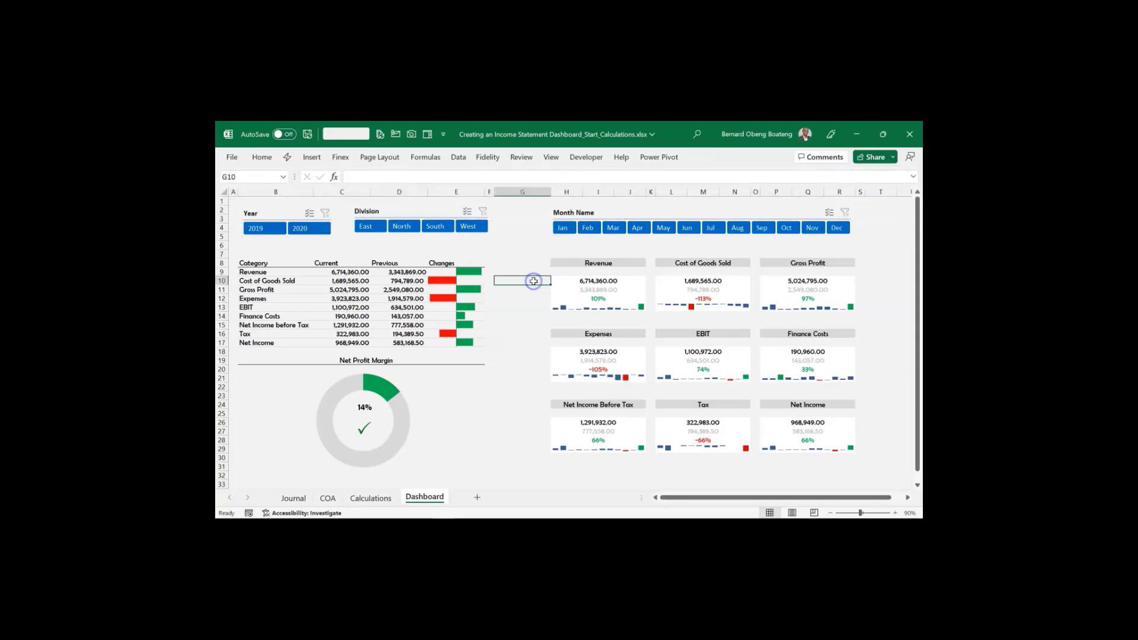
text(Cur)
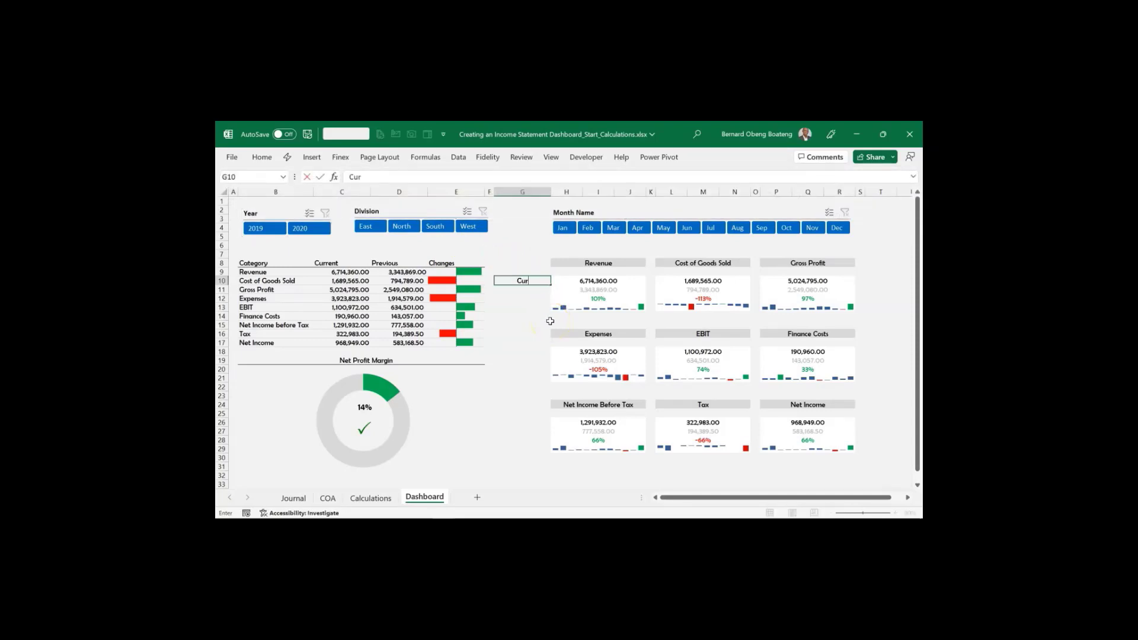
text(rent)
key(Return)
text(PR)
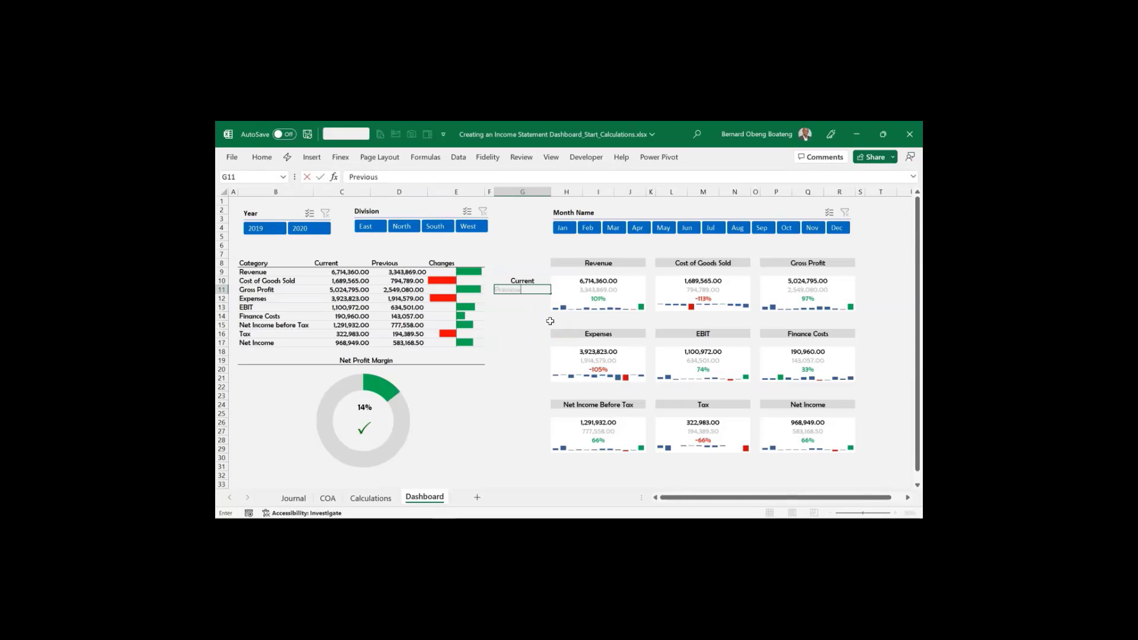
key(Return)
Copy the Current and Previous labels from G10:G11 to G18:G19 and G26:G27 beside the other card rows
key(Up)
key(Up)
key(shift+Down)
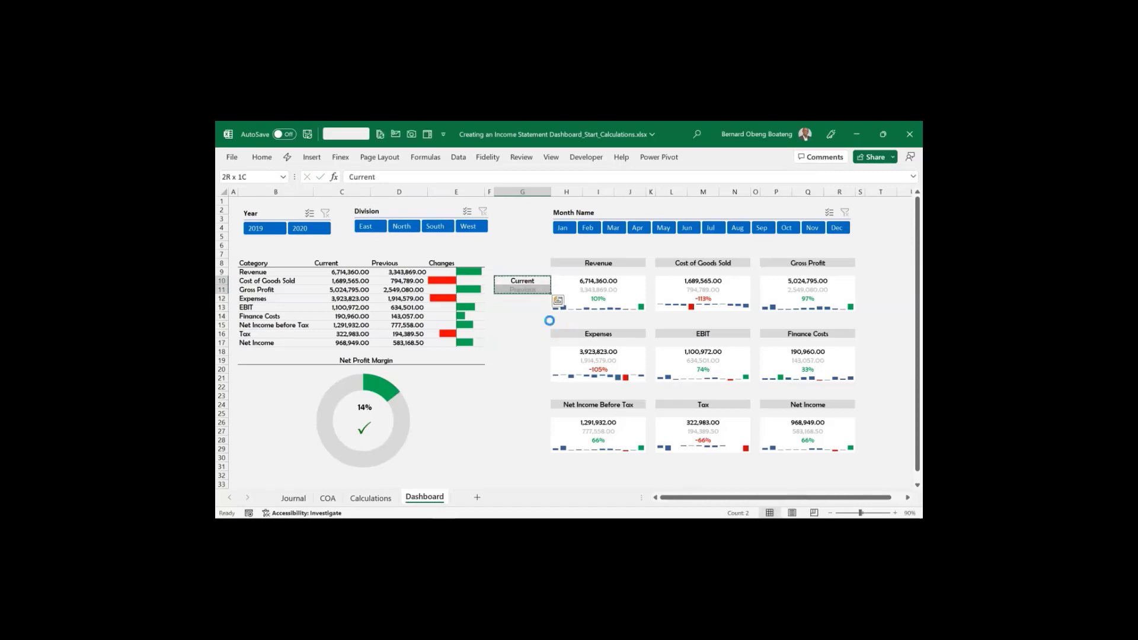
key(ctrl+c)
key(Down)
key(Down)
key(Down)
key(Down)
key(Down)
key(Down)
key(Down)
key(Down)
key(ctrl+v)
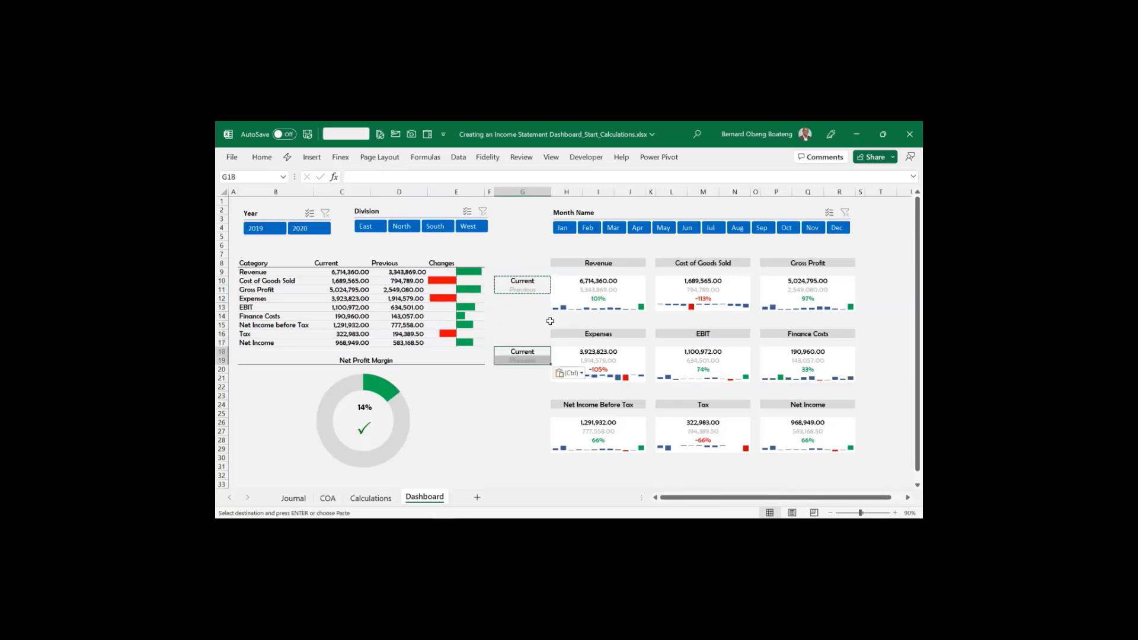
key(Down)
key(Down)
key(Down)
key(Down)
key(Down)
key(Down)
key(Down)
key(Down)
key(ctrl+v)
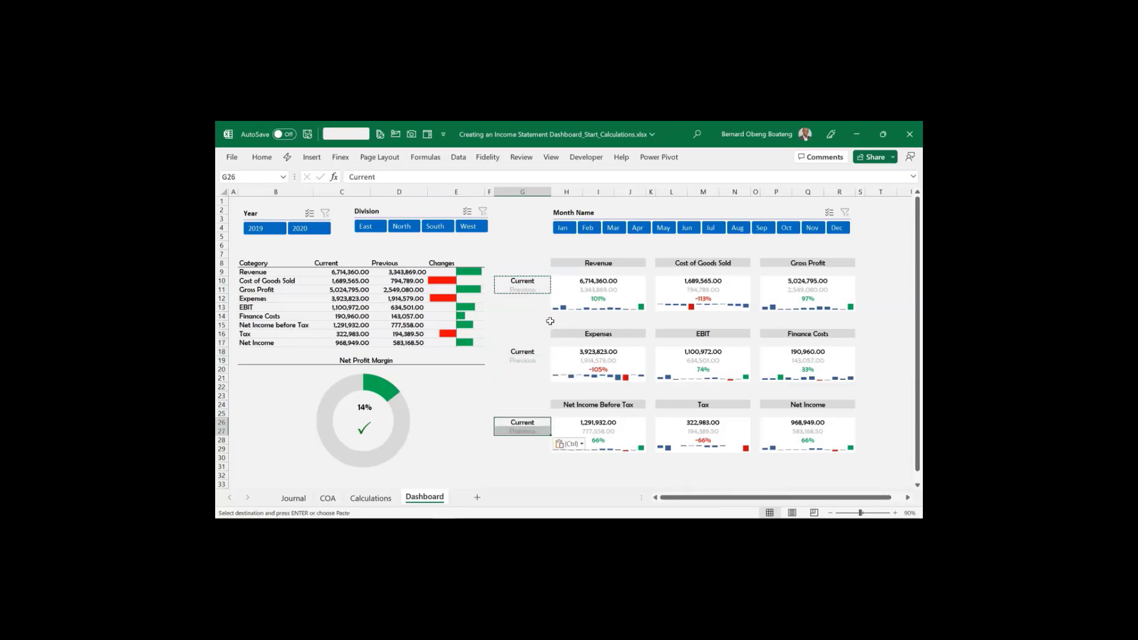
key(Escape)
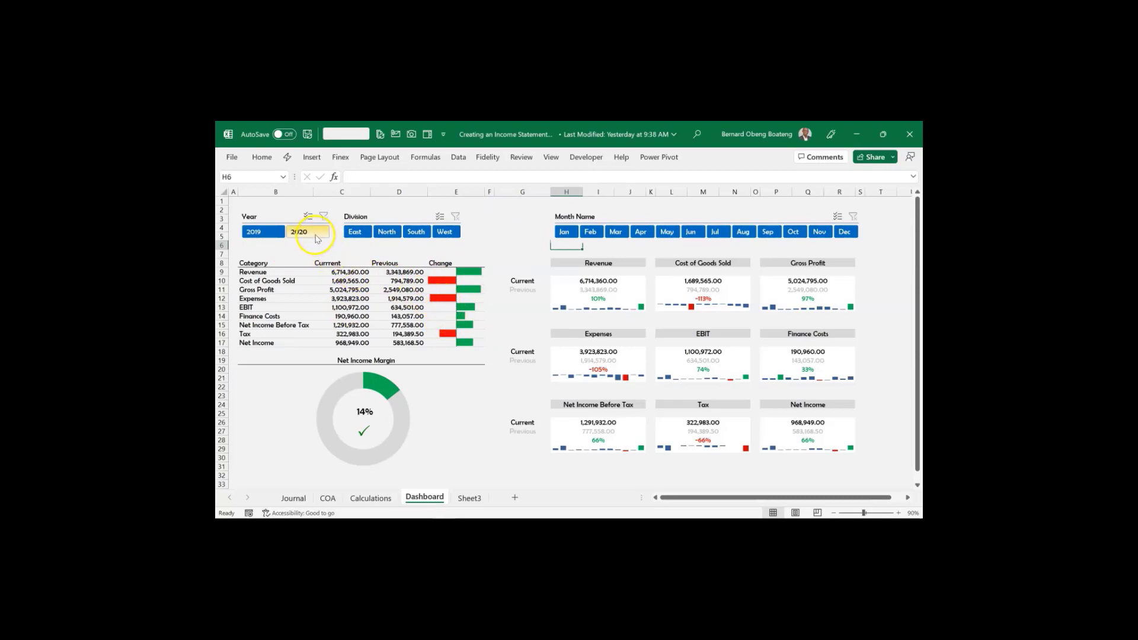
Filter the dashboard to 2020, try the months Mar, Sep and Oct, and clear the Month Name filter
click(308, 231)
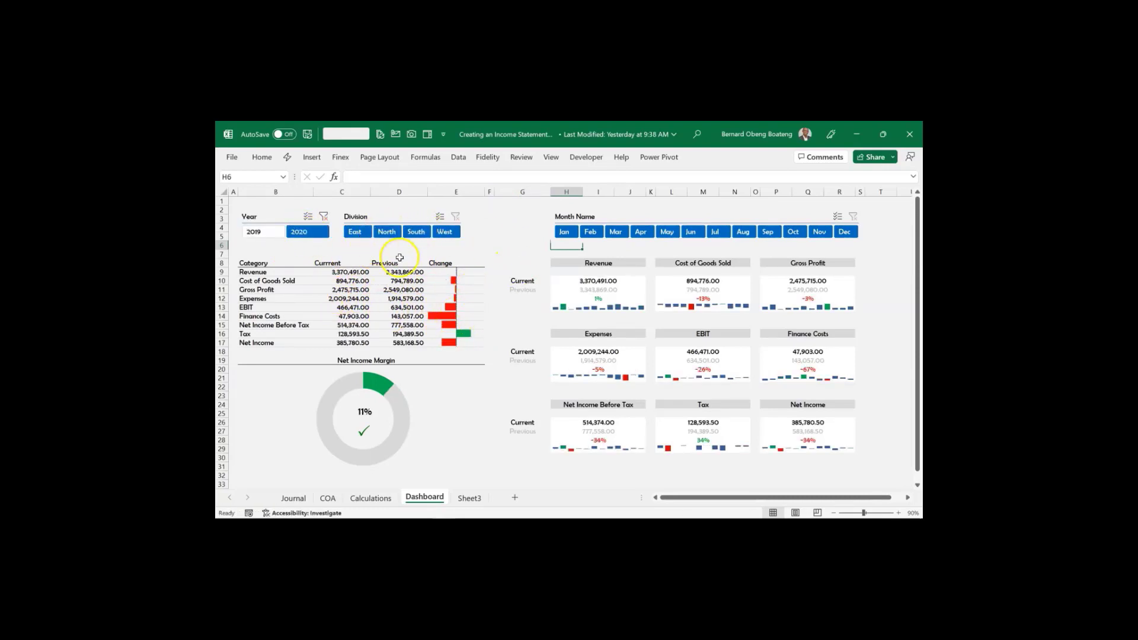
click(616, 232)
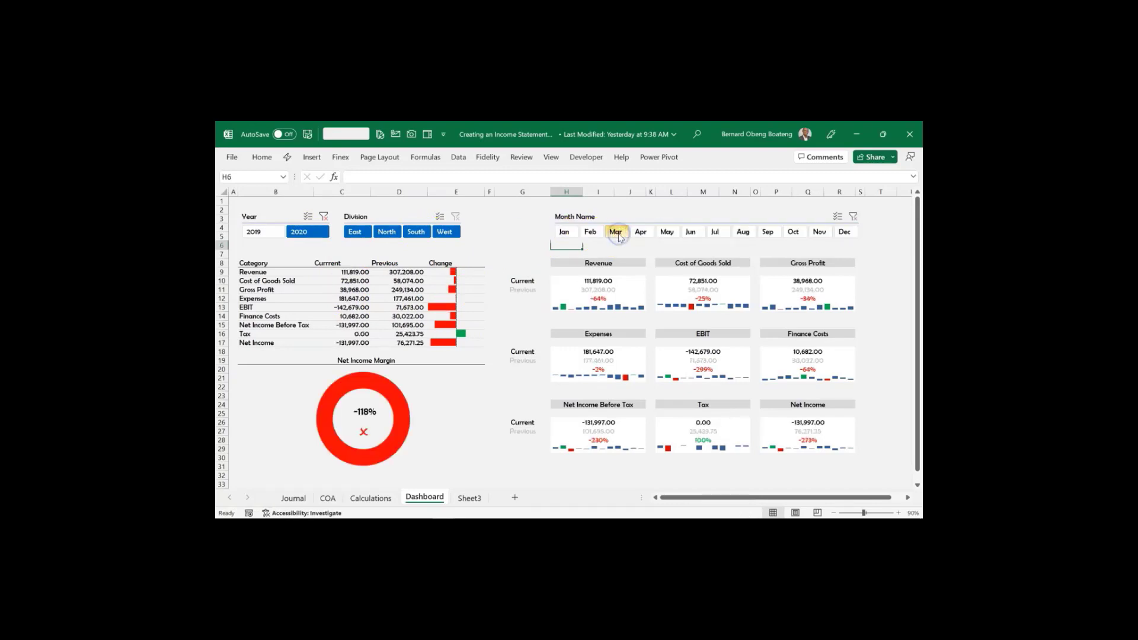
click(768, 232)
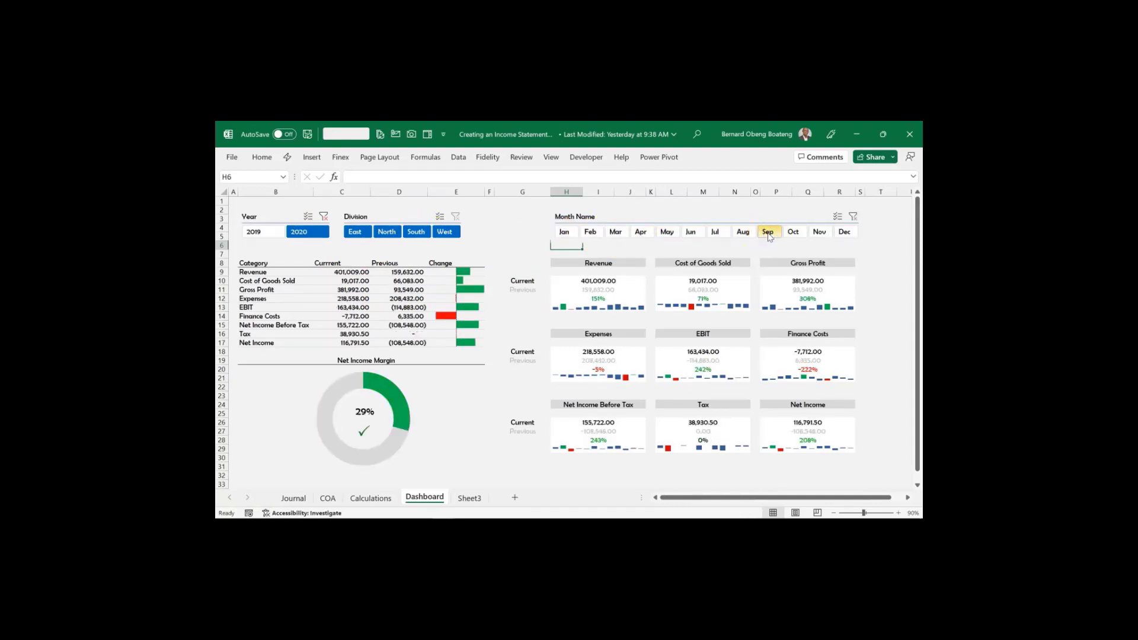
click(793, 233)
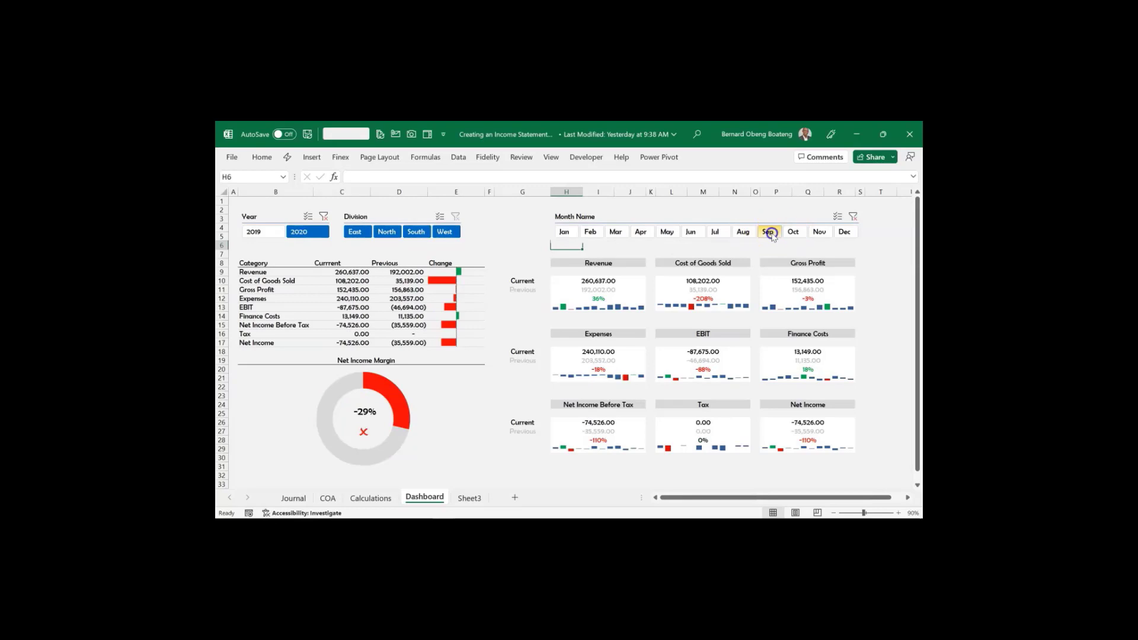
click(768, 231)
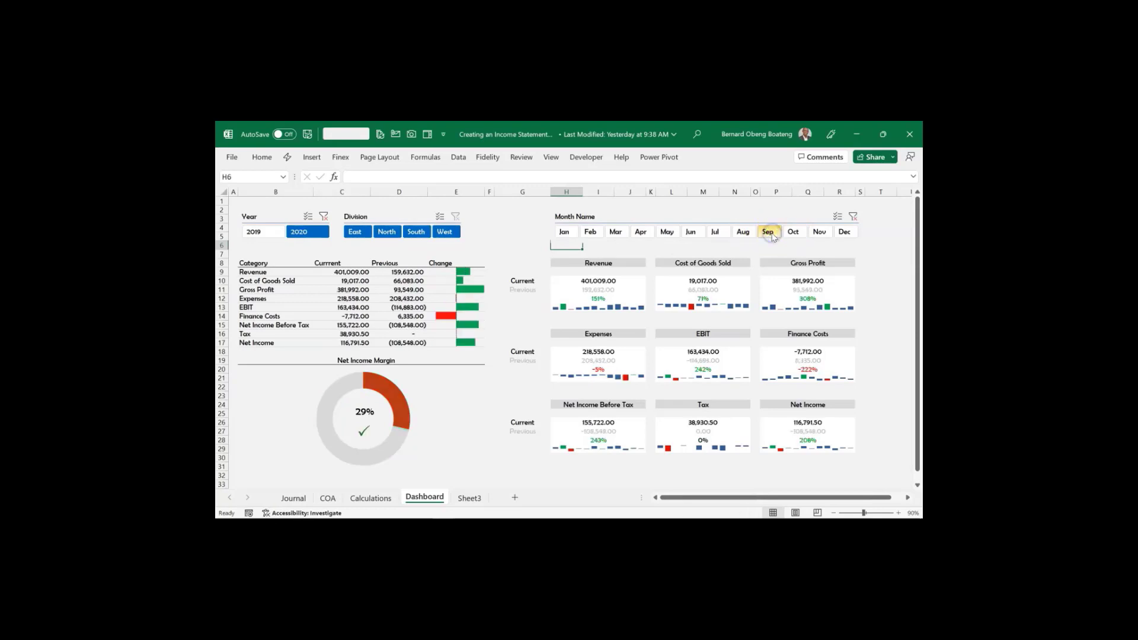
click(853, 216)
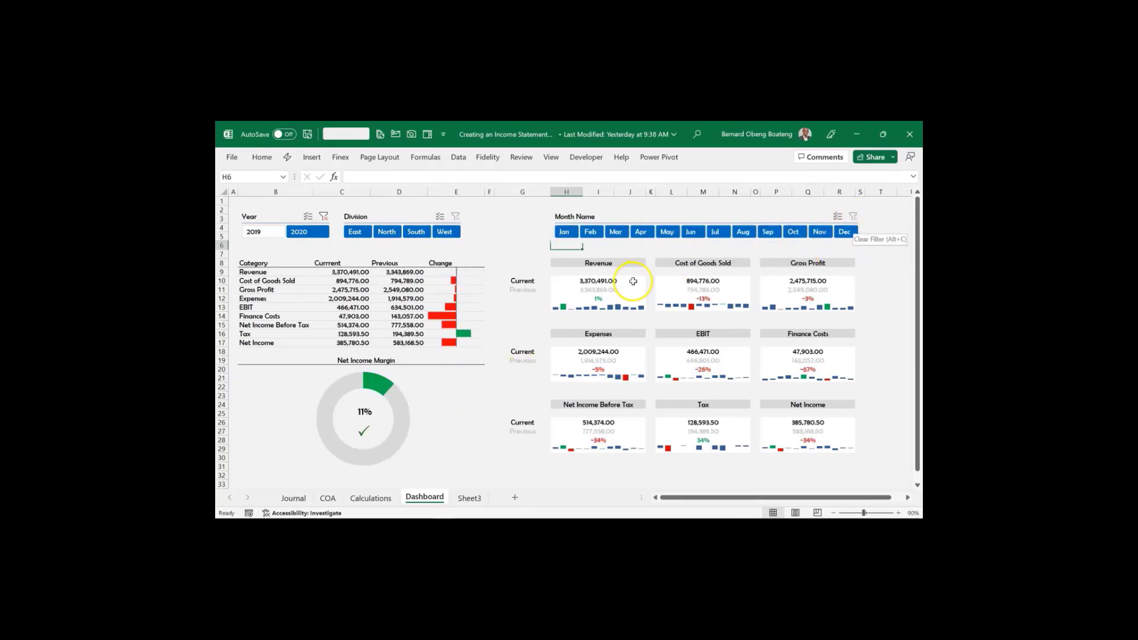